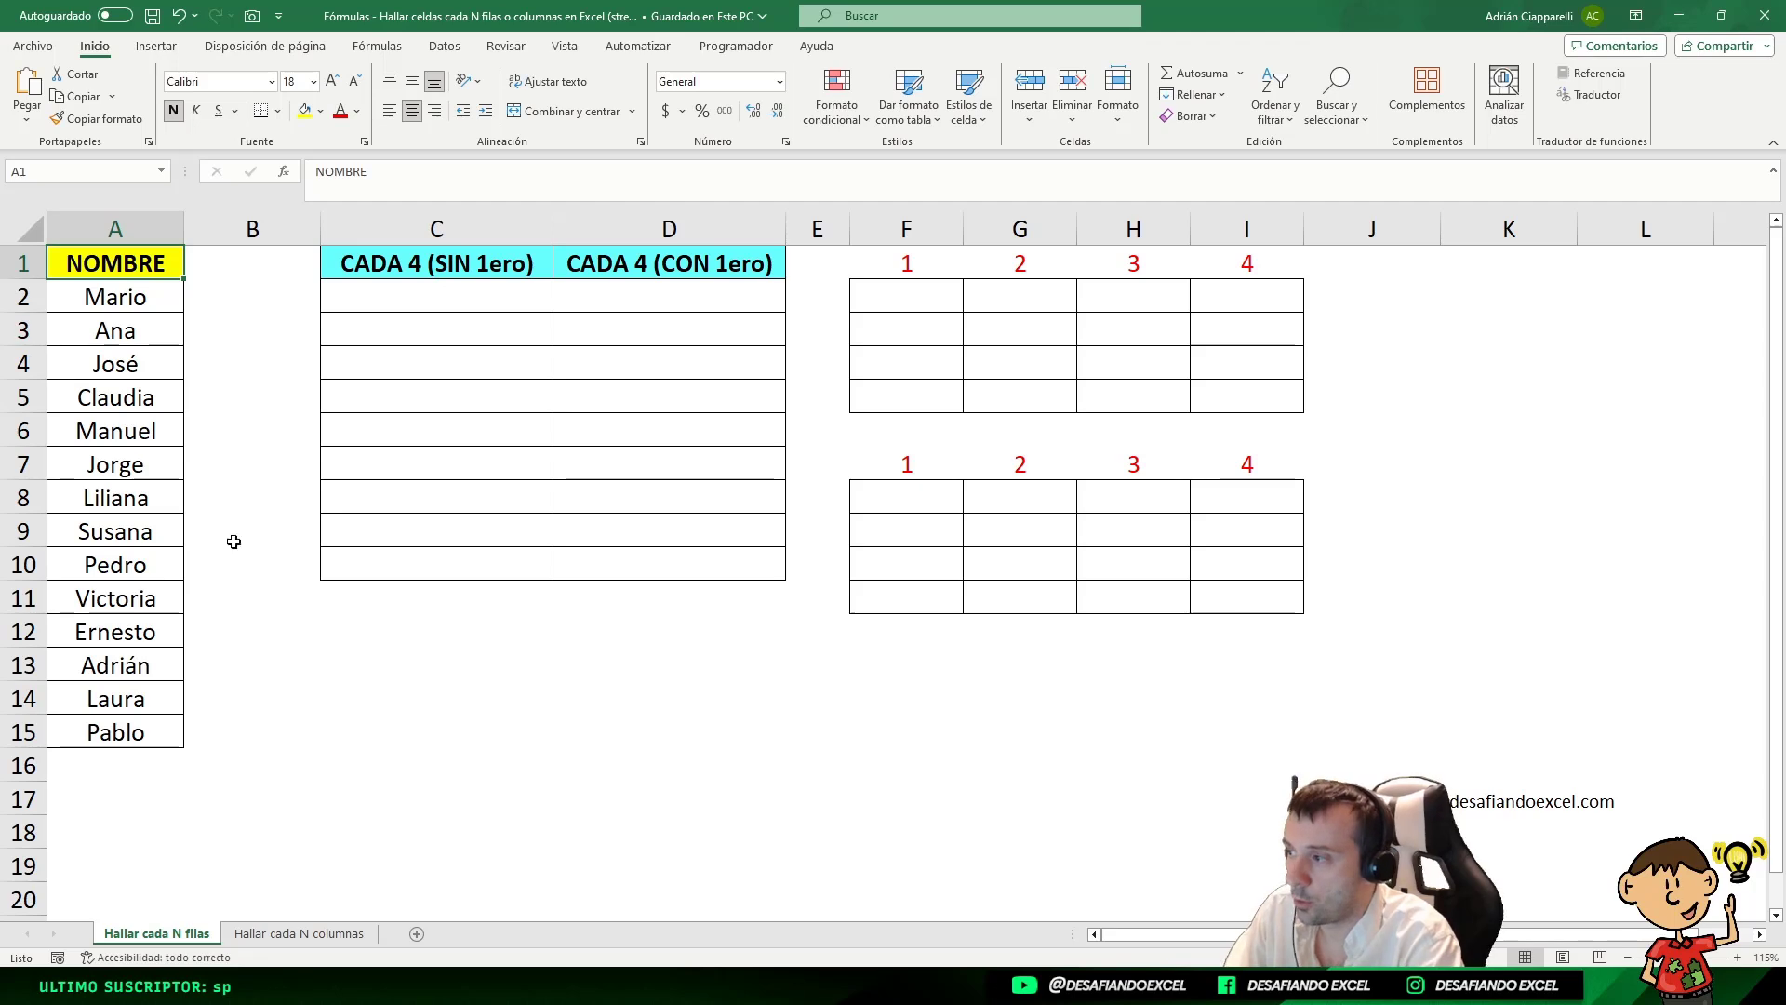
- Examine the NOMBRE list in A1:A15, its every-fourth entries and the empty CADA 4 (SIN 1ero) cells C2:C10
left_click_drag(120, 296, 56, 737)
left_click_drag(131, 261, 92, 728)
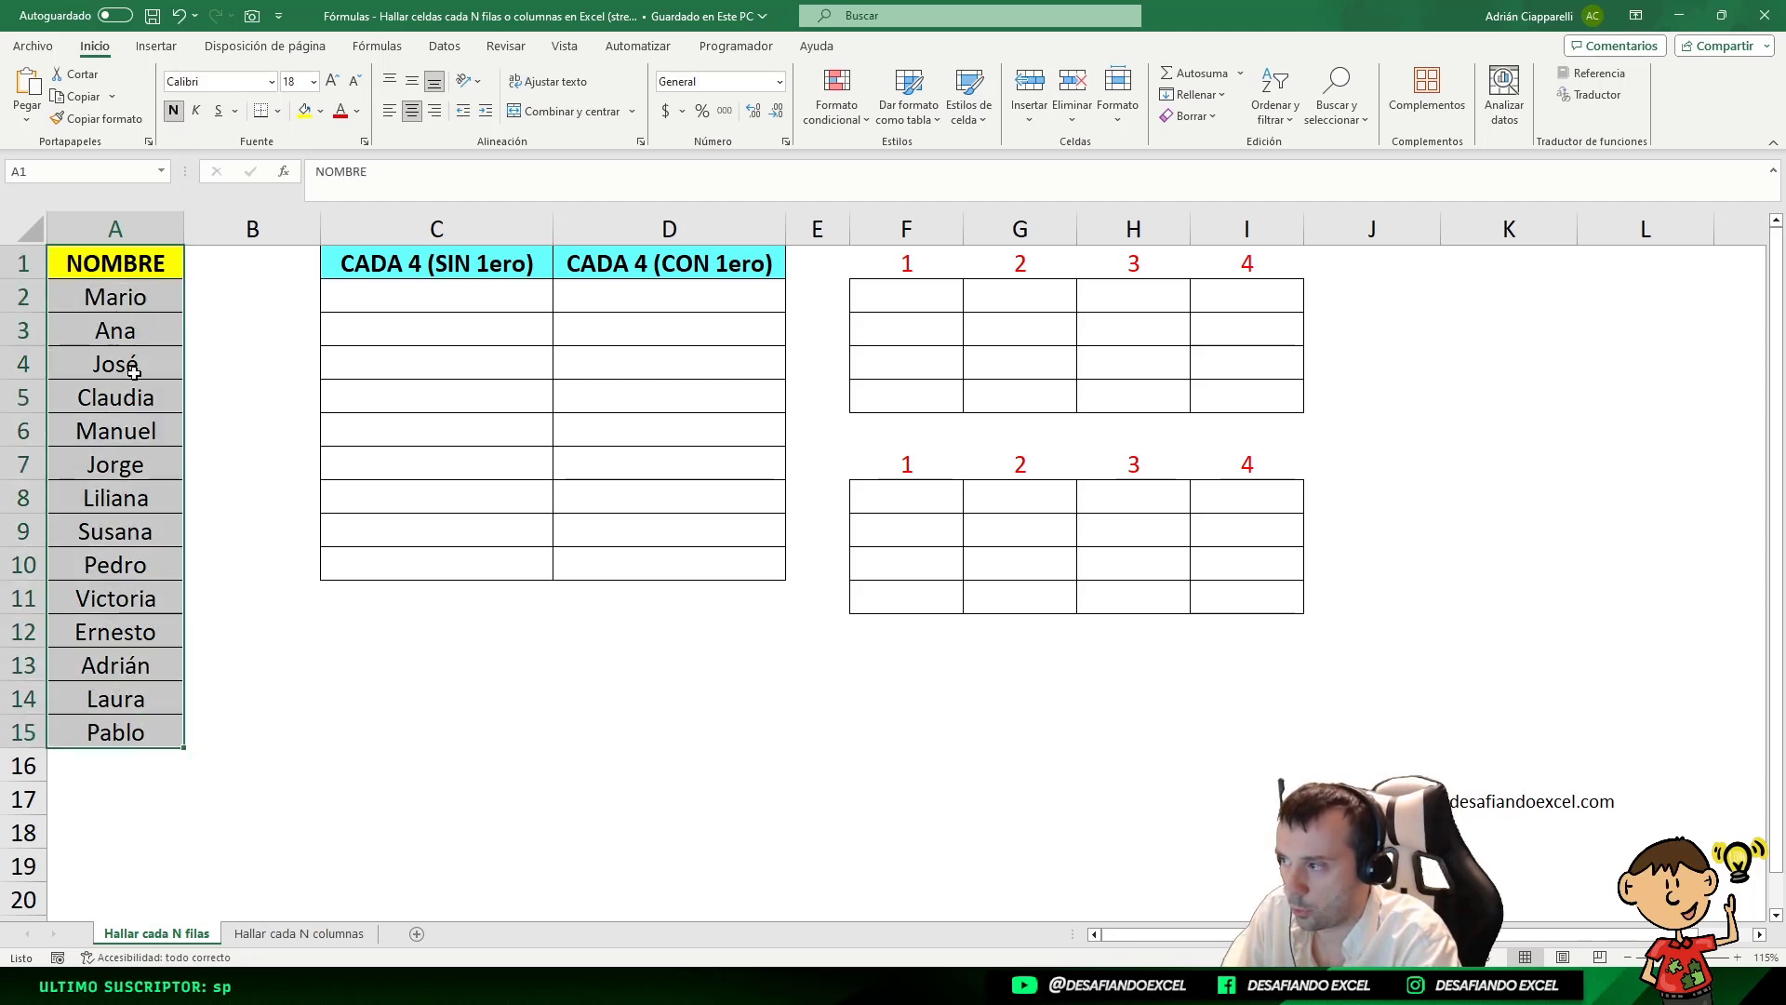
left_click(116, 298)
left_click(121, 394)
left_click(115, 498)
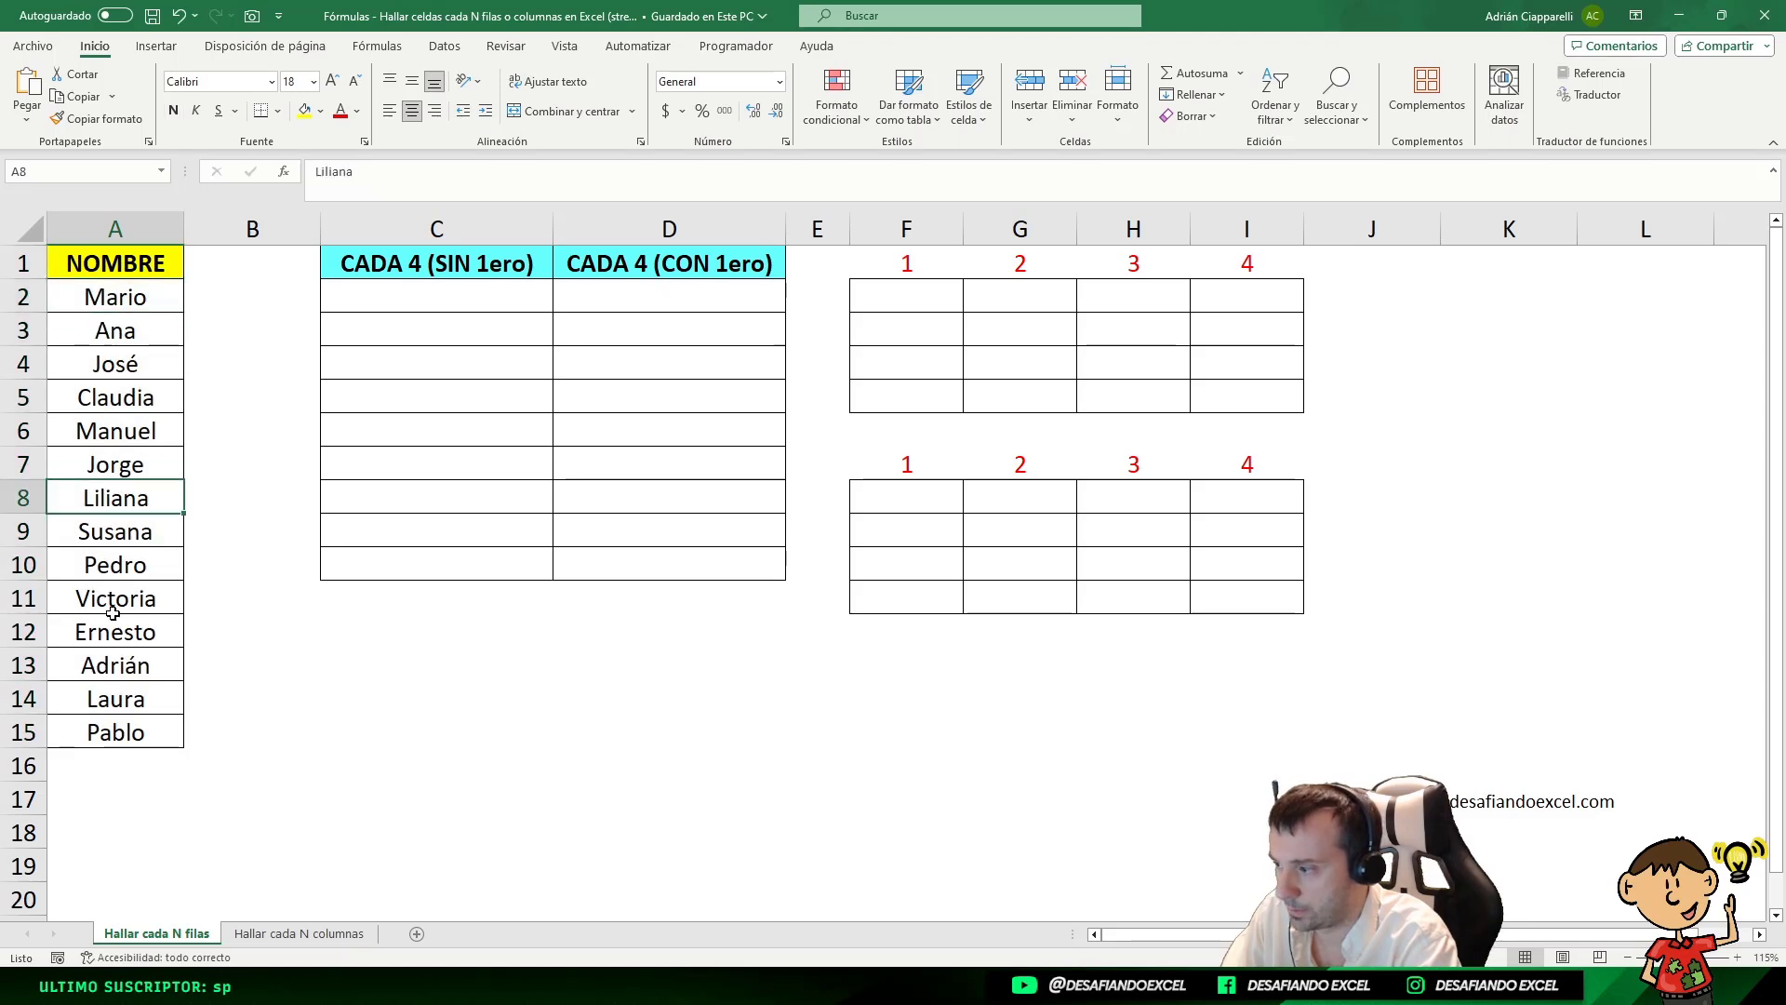
left_click(115, 598)
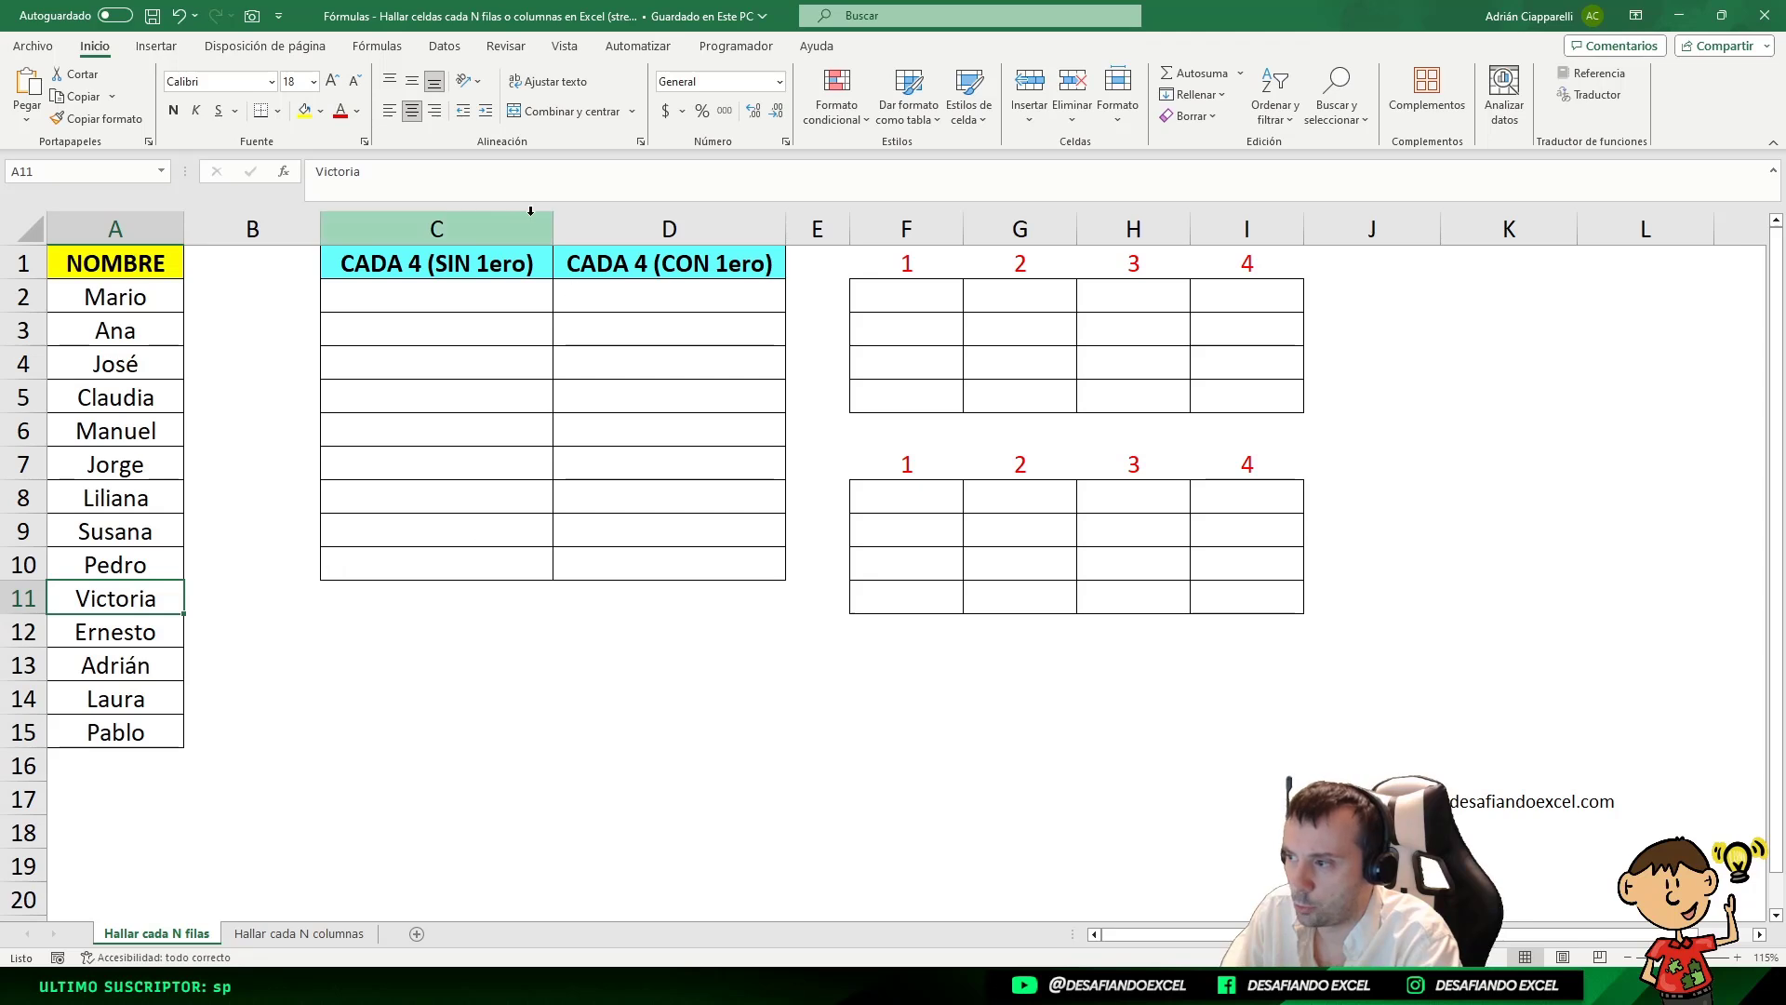
left_click(458, 263)
left_click_drag(383, 300, 358, 565)
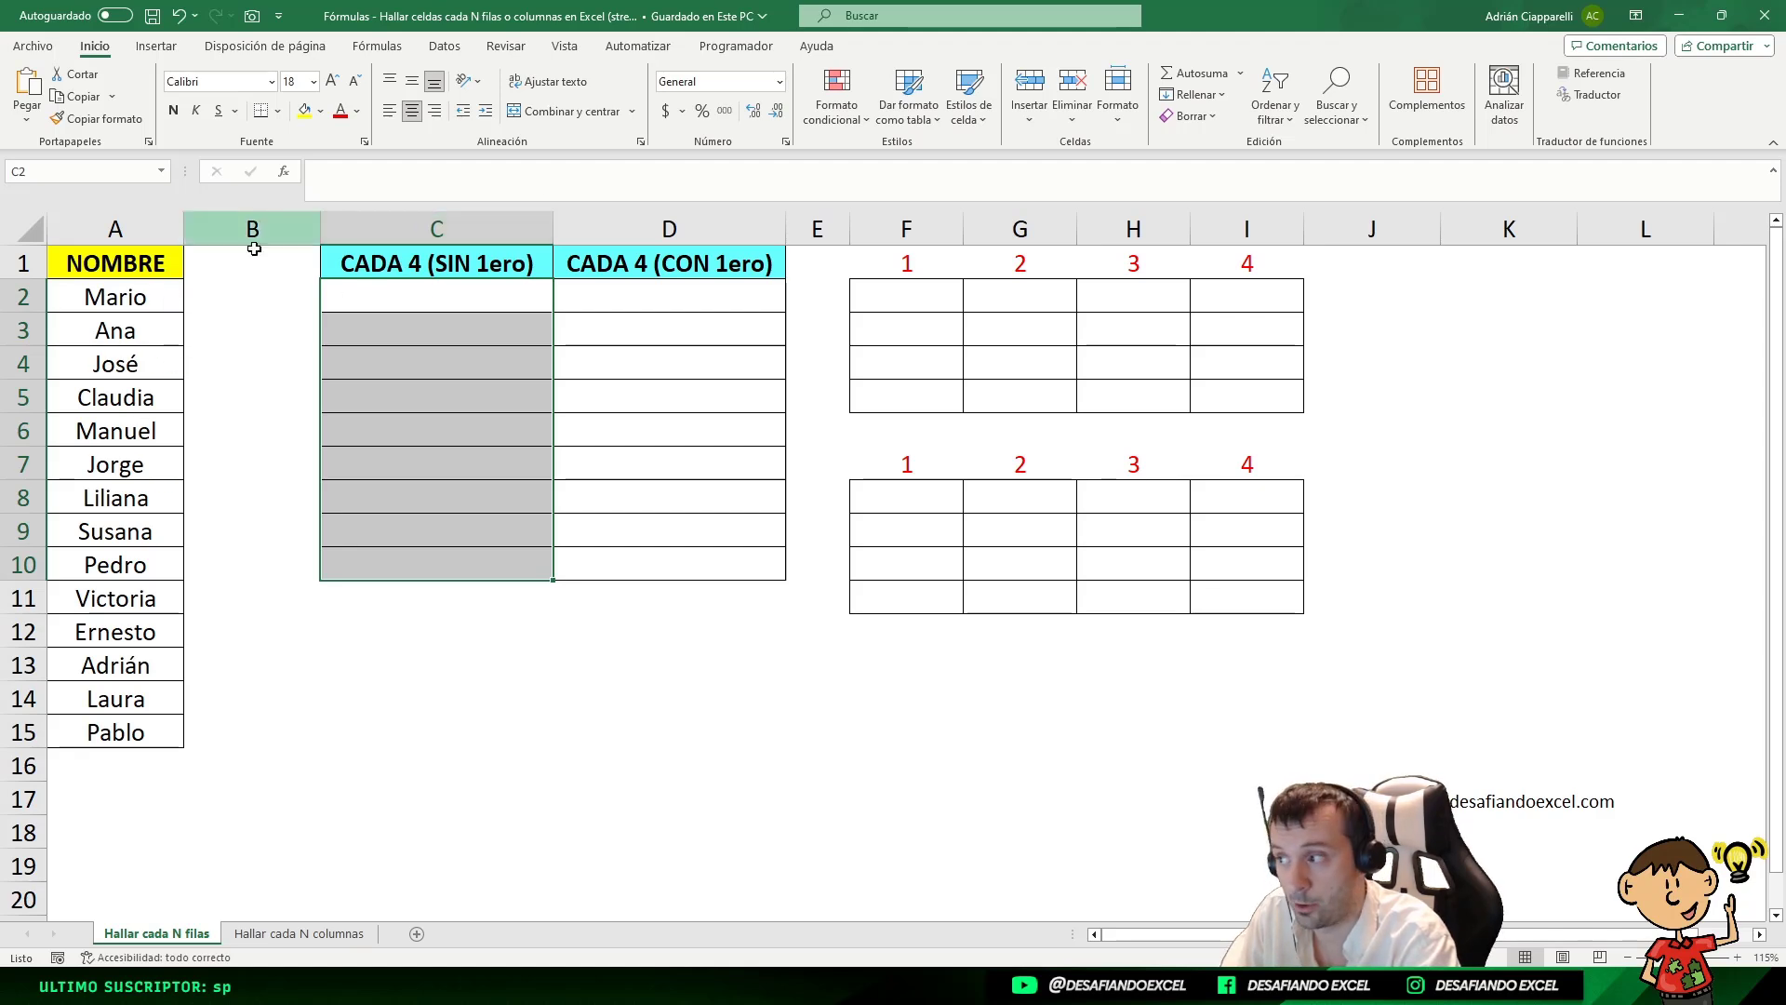
- Count through the name list from A2 to A9 in groups of four for the version without the first name
left_click(131, 298)
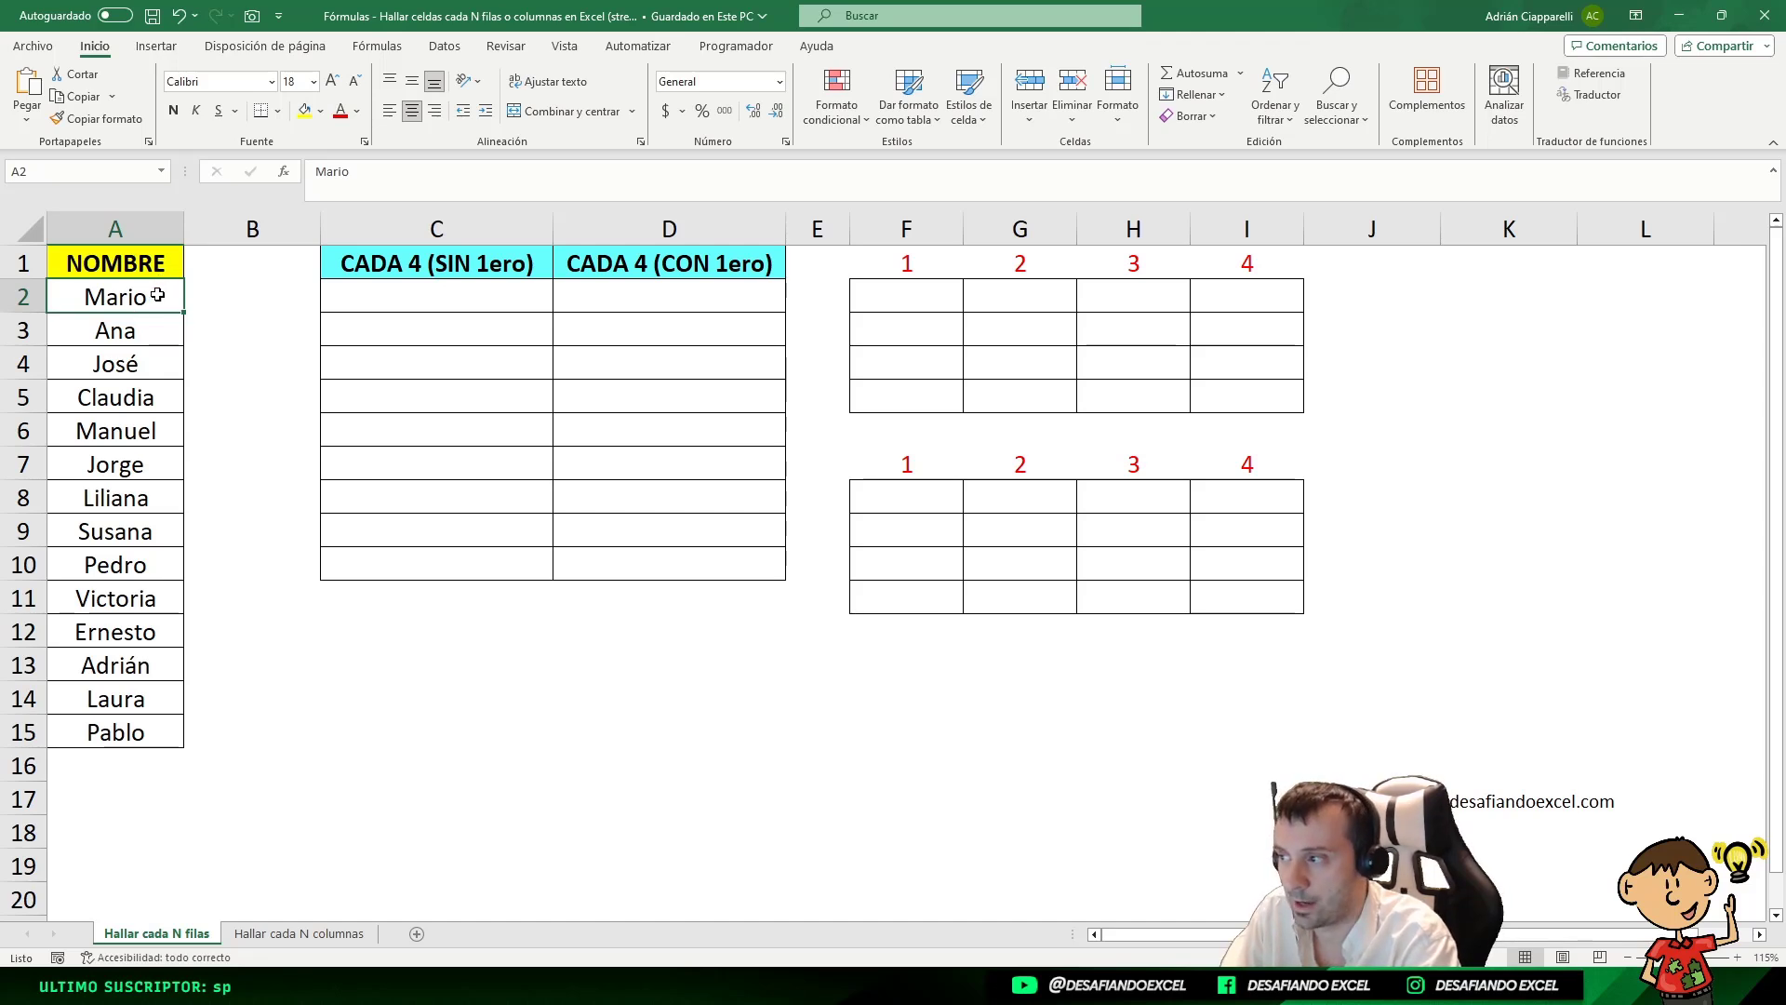
left_click(142, 331)
left_click(145, 364)
left_click(148, 394)
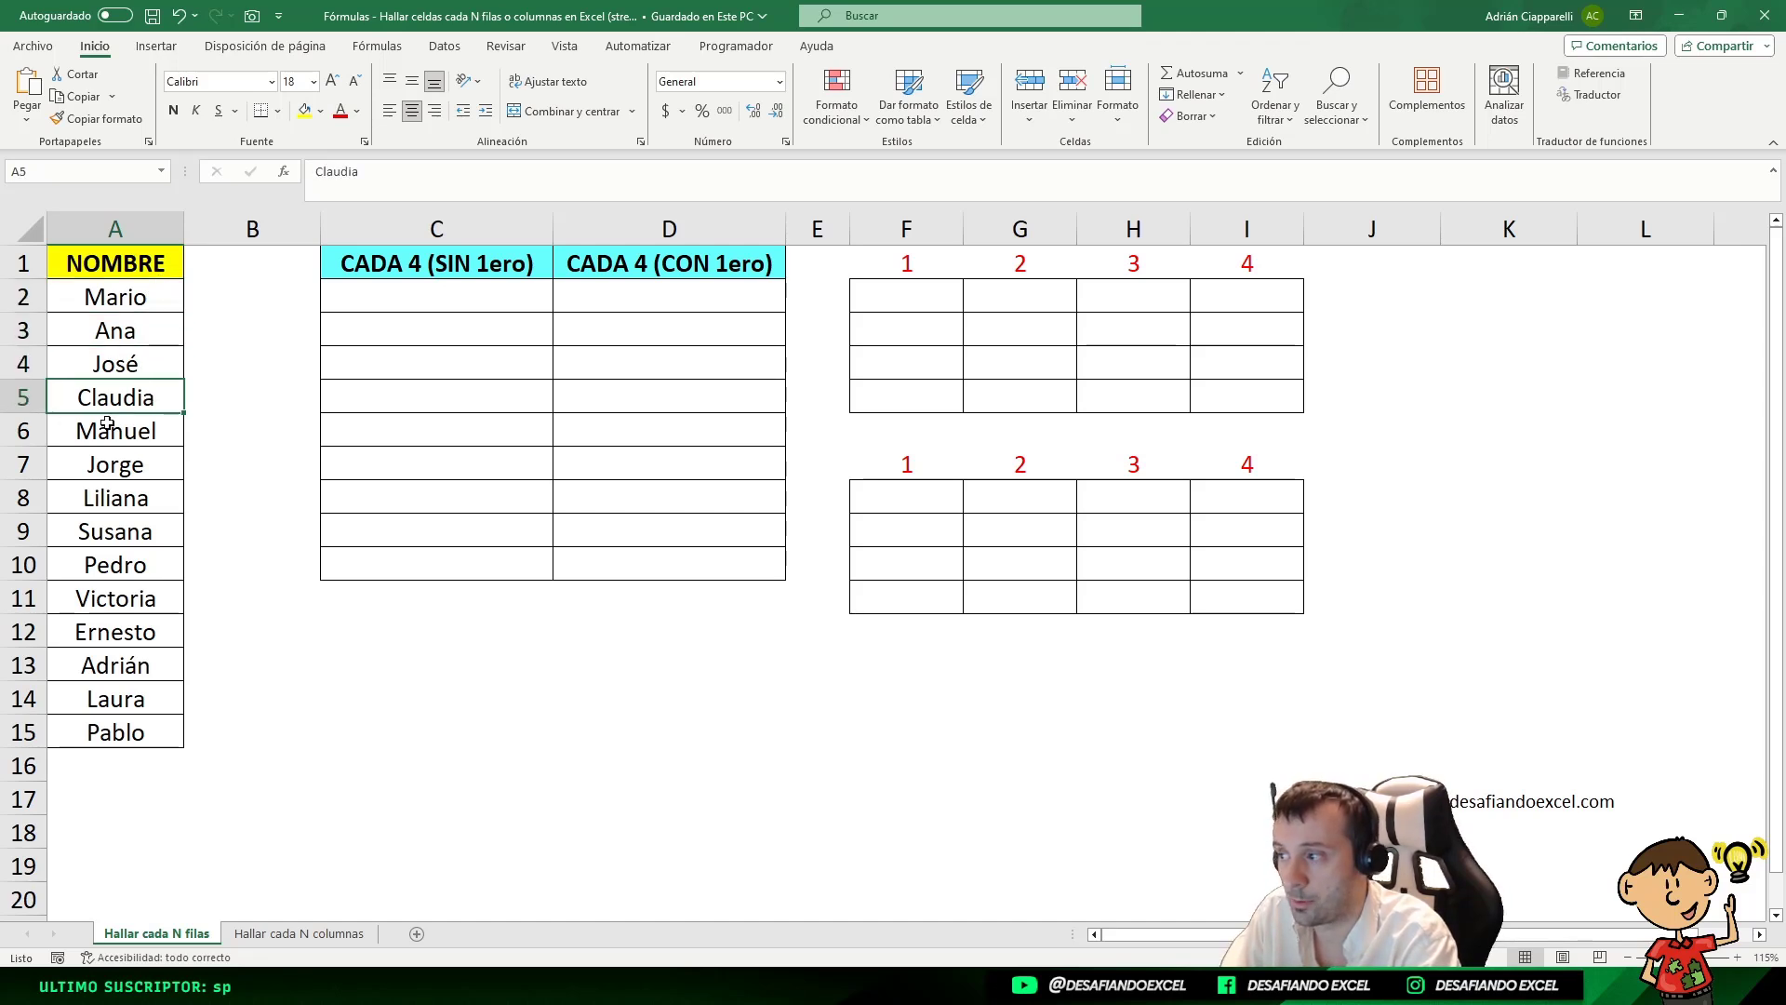
left_click(135, 433)
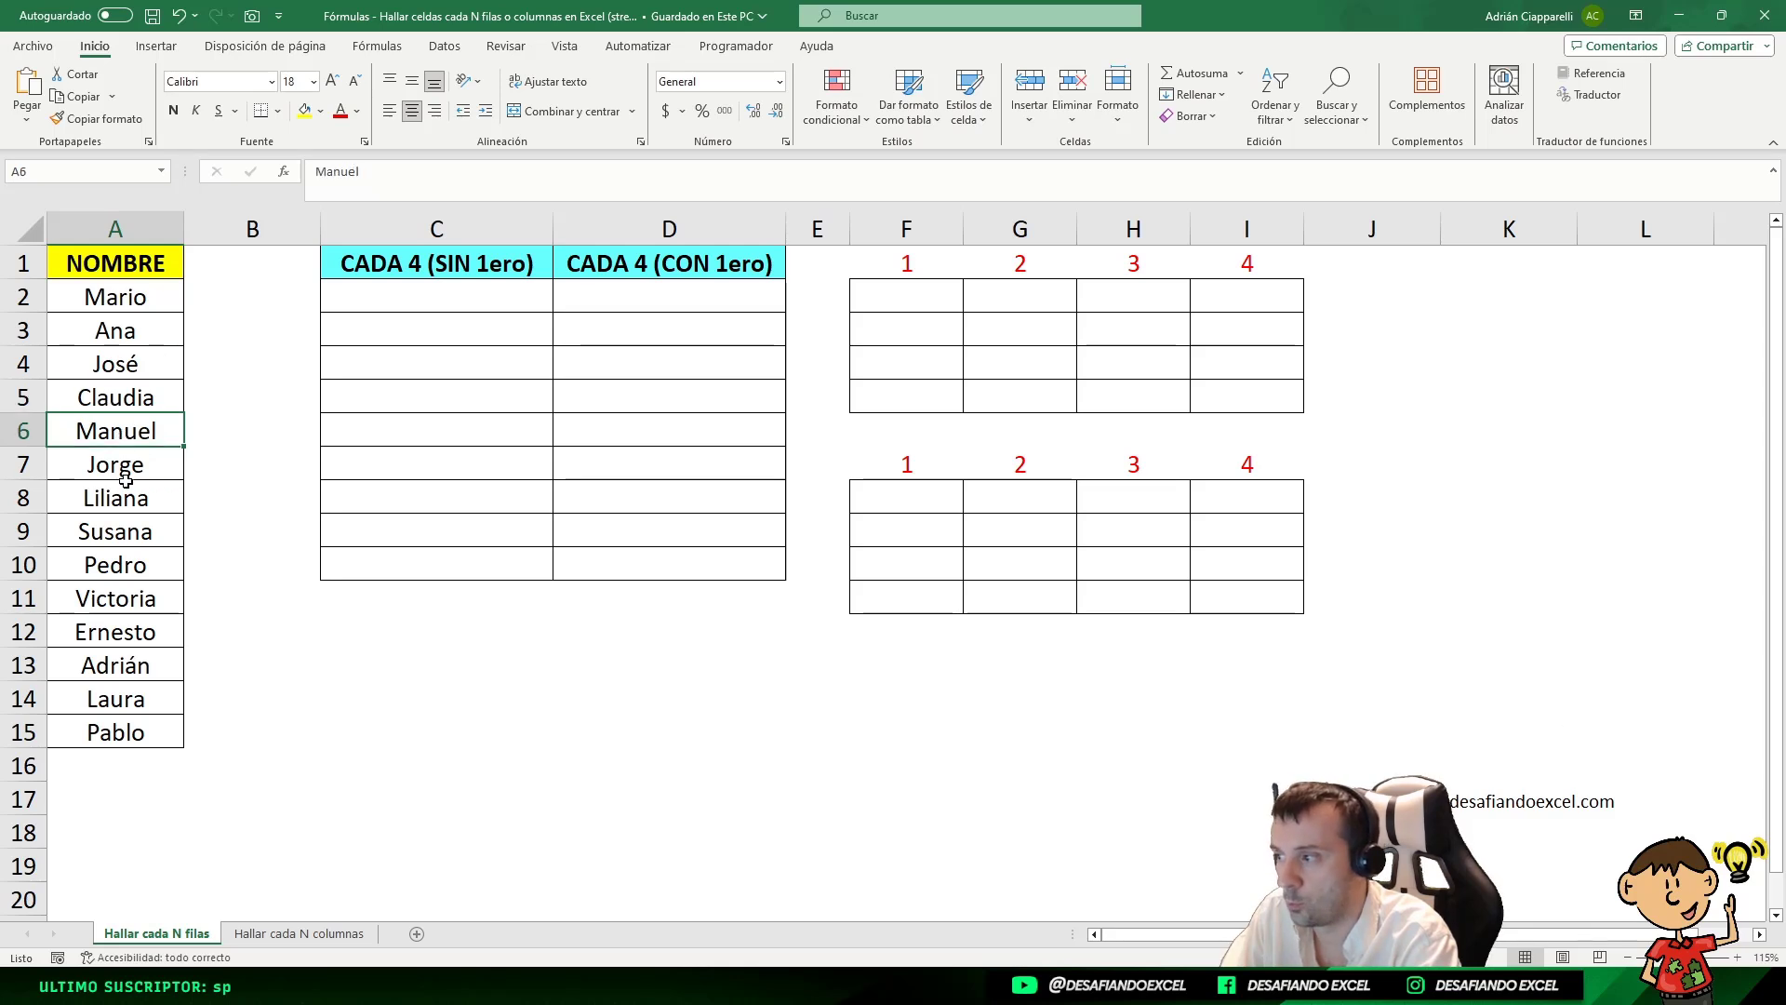
left_click(119, 464)
left_click(127, 496)
left_click(128, 527)
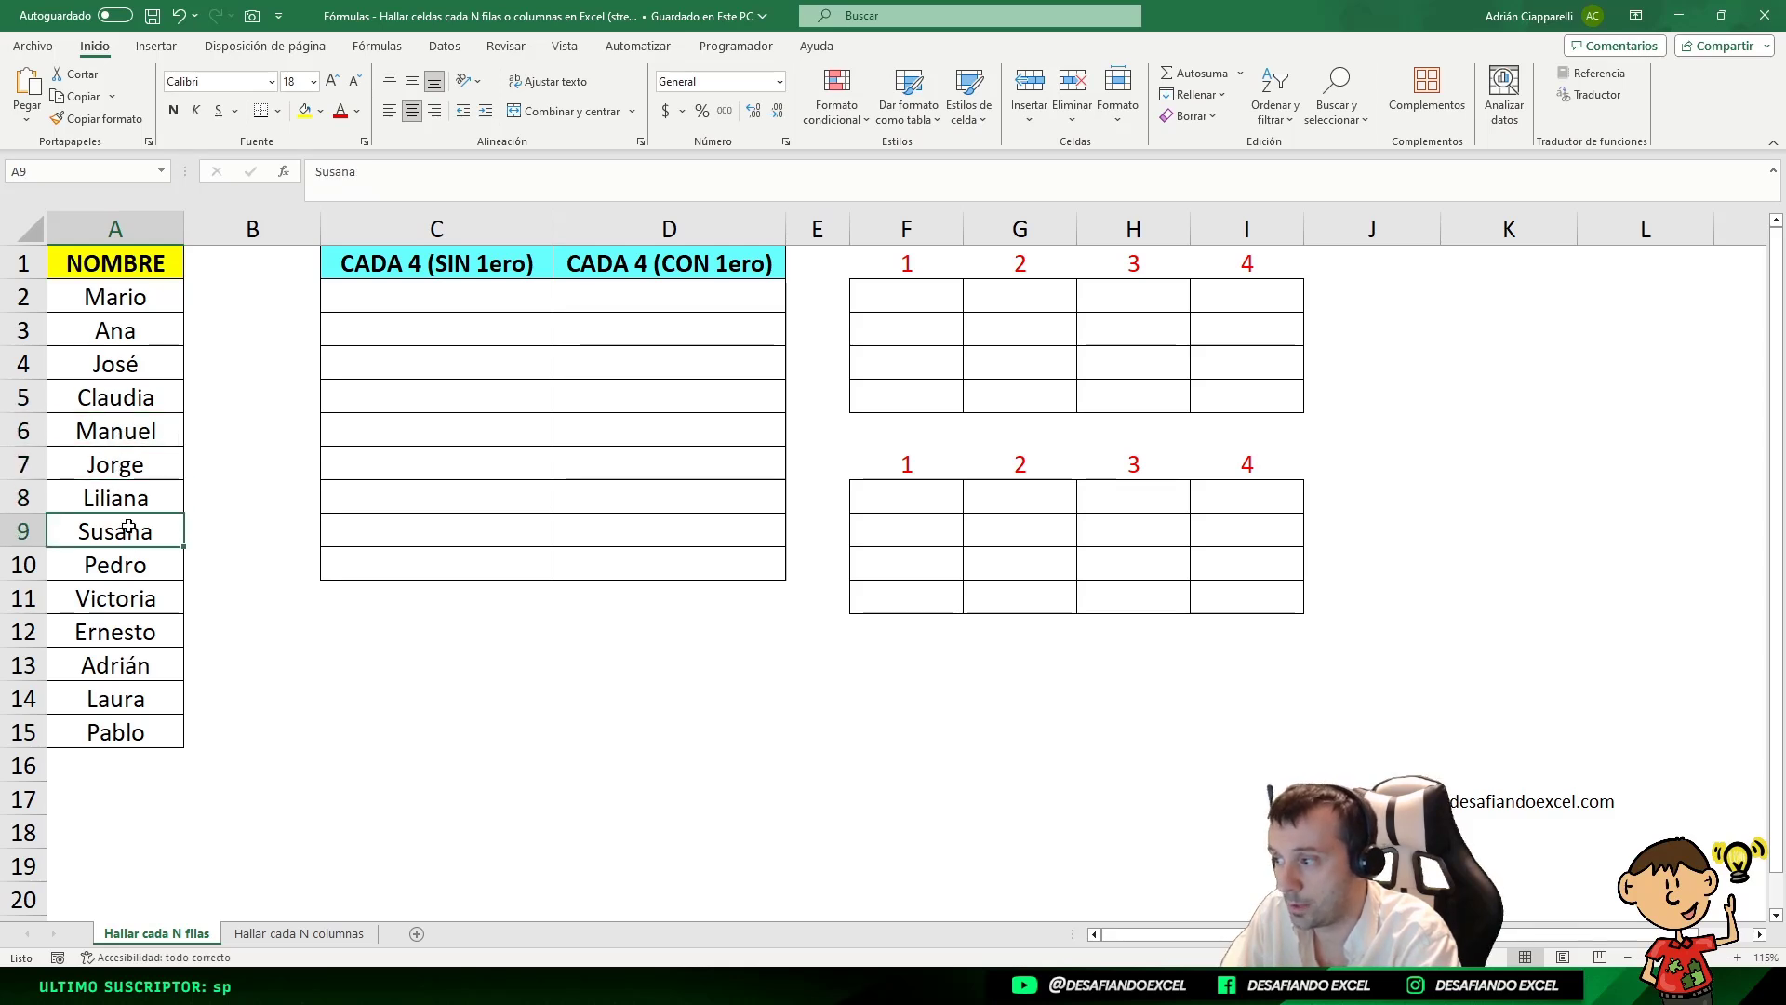
- Review the CADA 4 (CON 1ero) case by tracing every fourth name from A2 down to A10, and compare cells C2 and D2
left_click(619, 264)
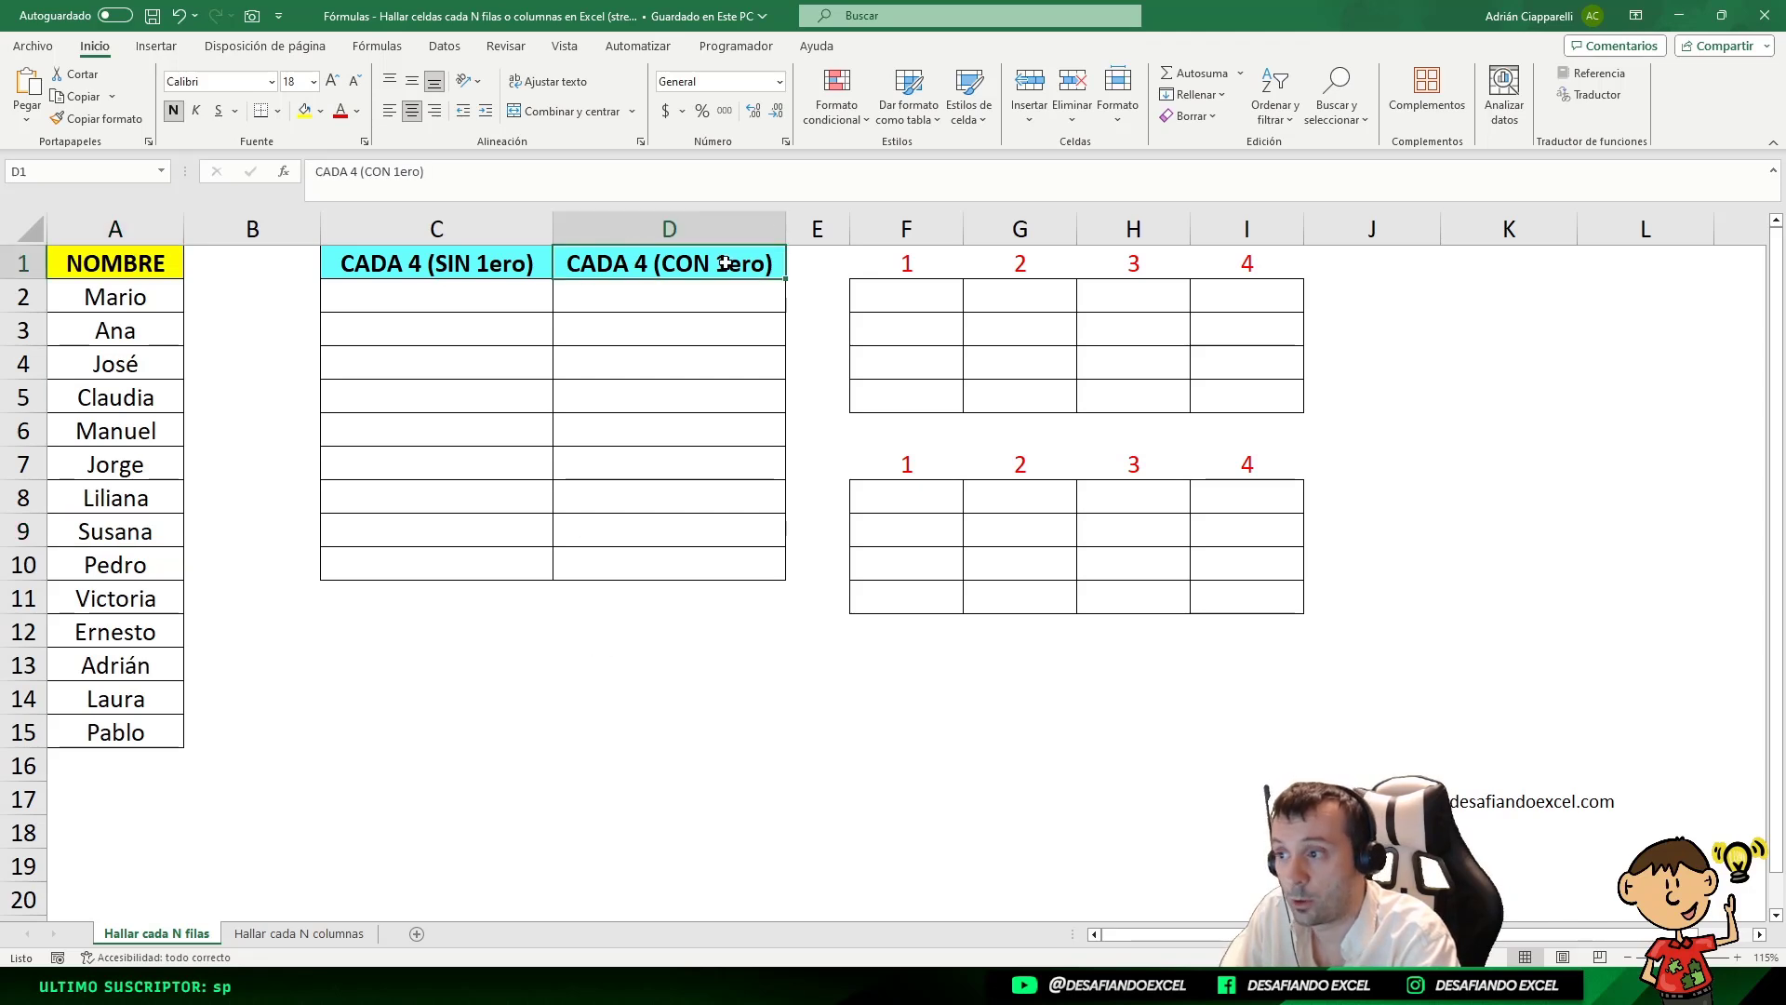
left_click(140, 291)
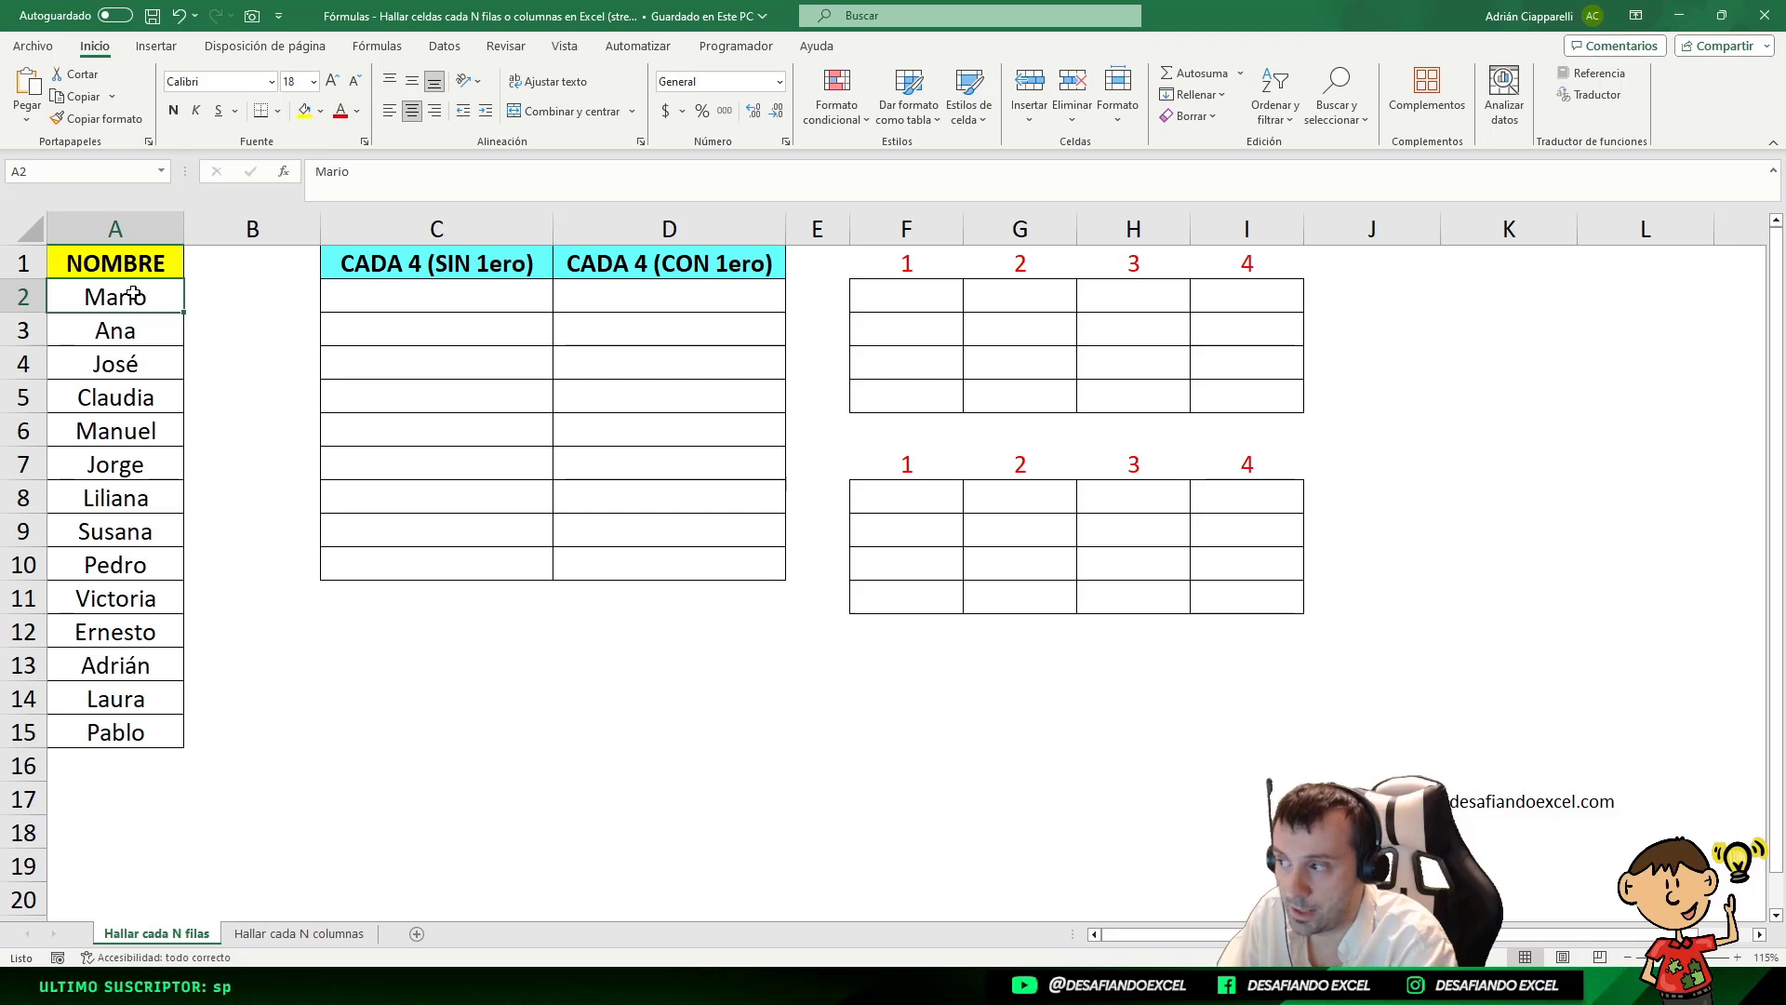
key("Down")
key("Down")
key("Down")
key("Down")
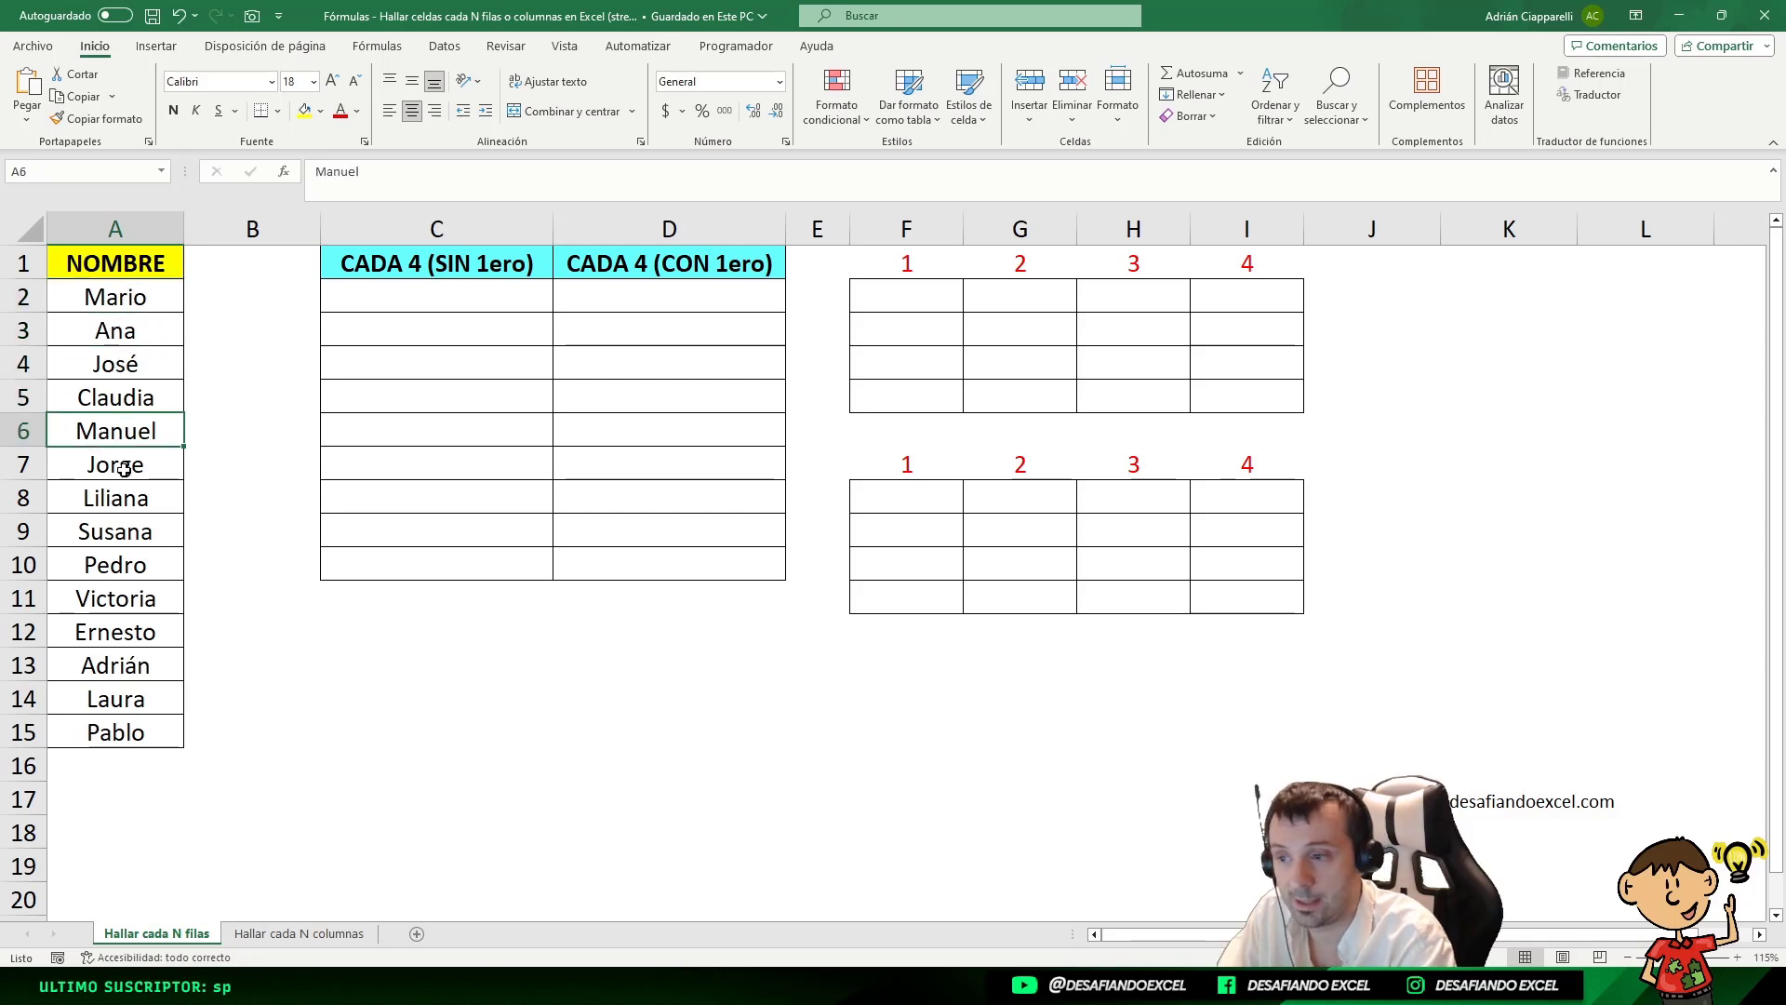
key("Down")
key("Down")
key("Down")
key("Down")
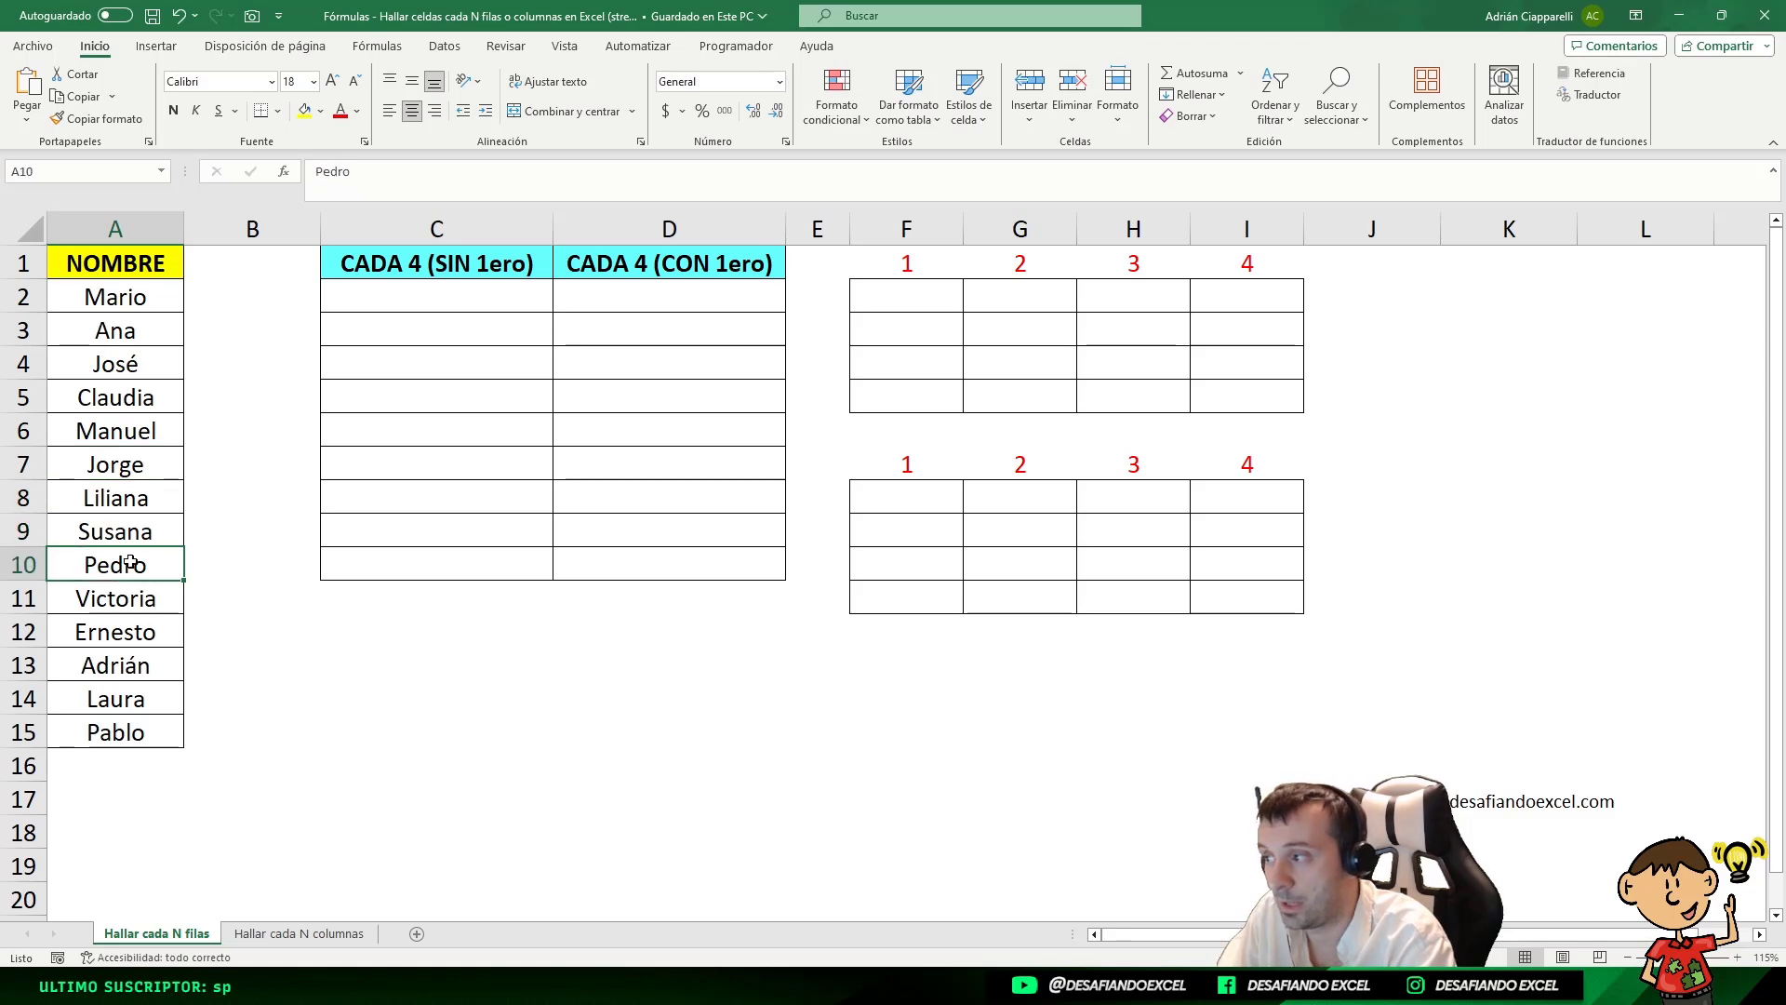
left_click(439, 296)
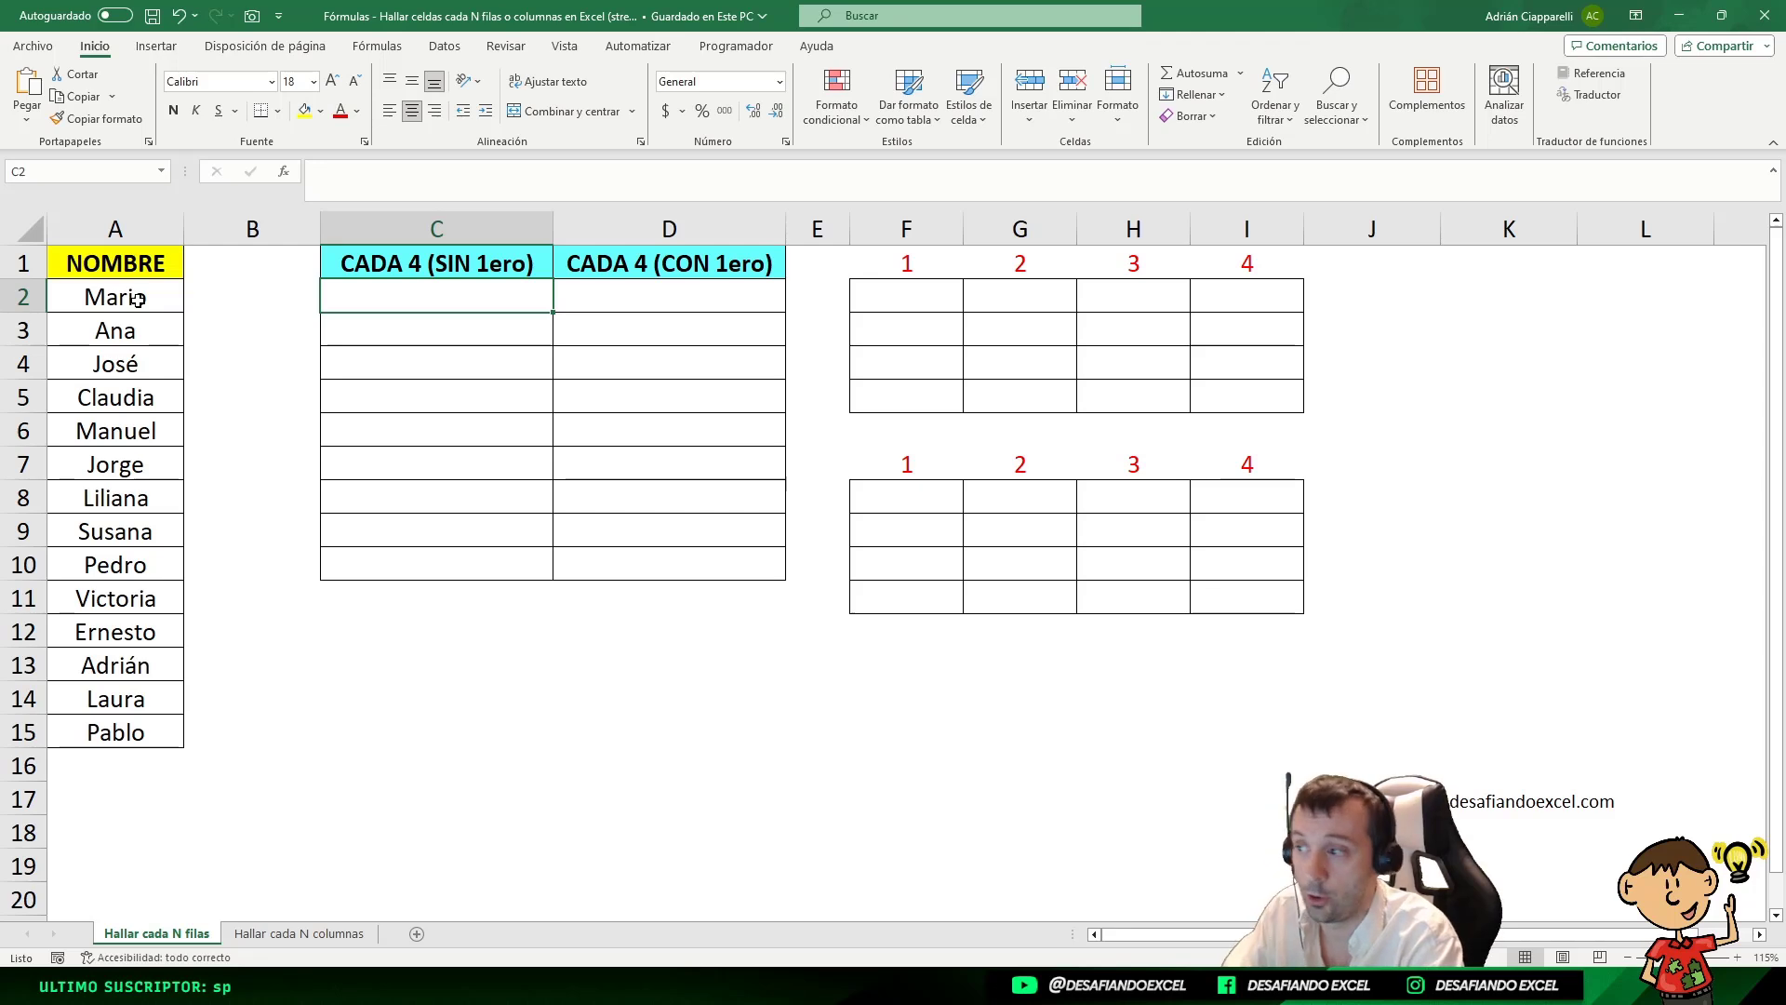
left_click(582, 283)
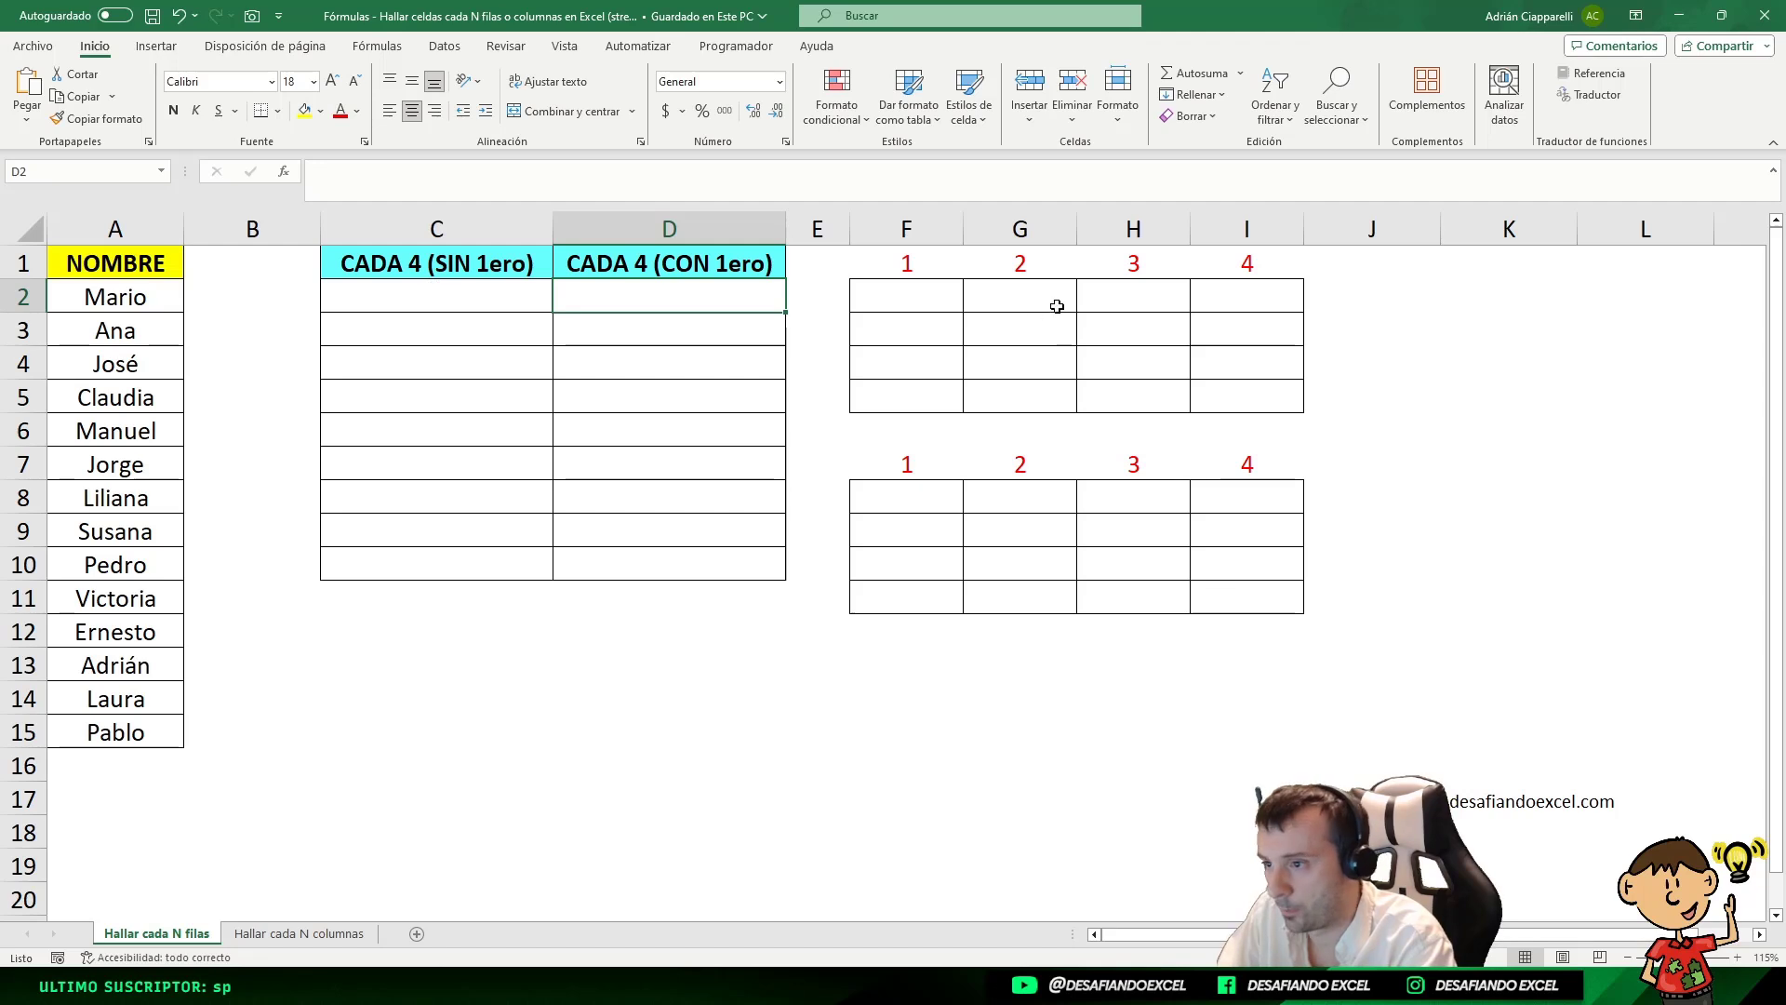
- Enter the formula =FILA(C1) in cell F2 of the upper helper table
left_click(880, 294)
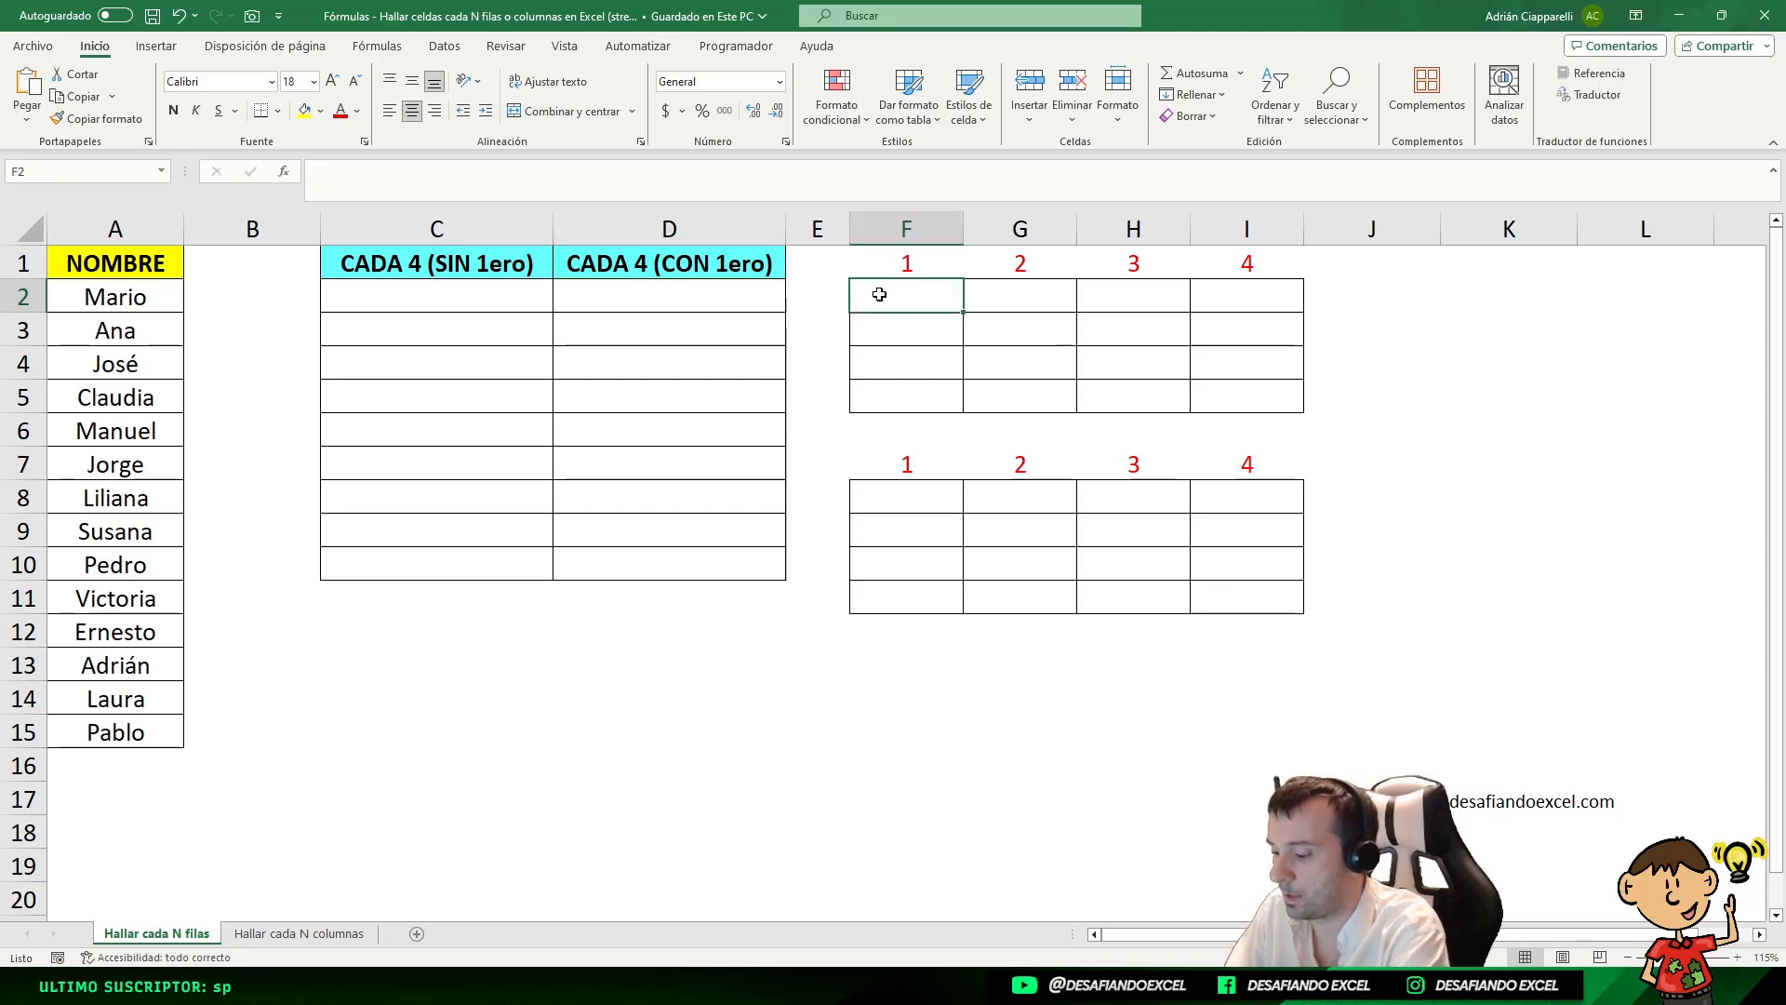
type("0")
type("=")
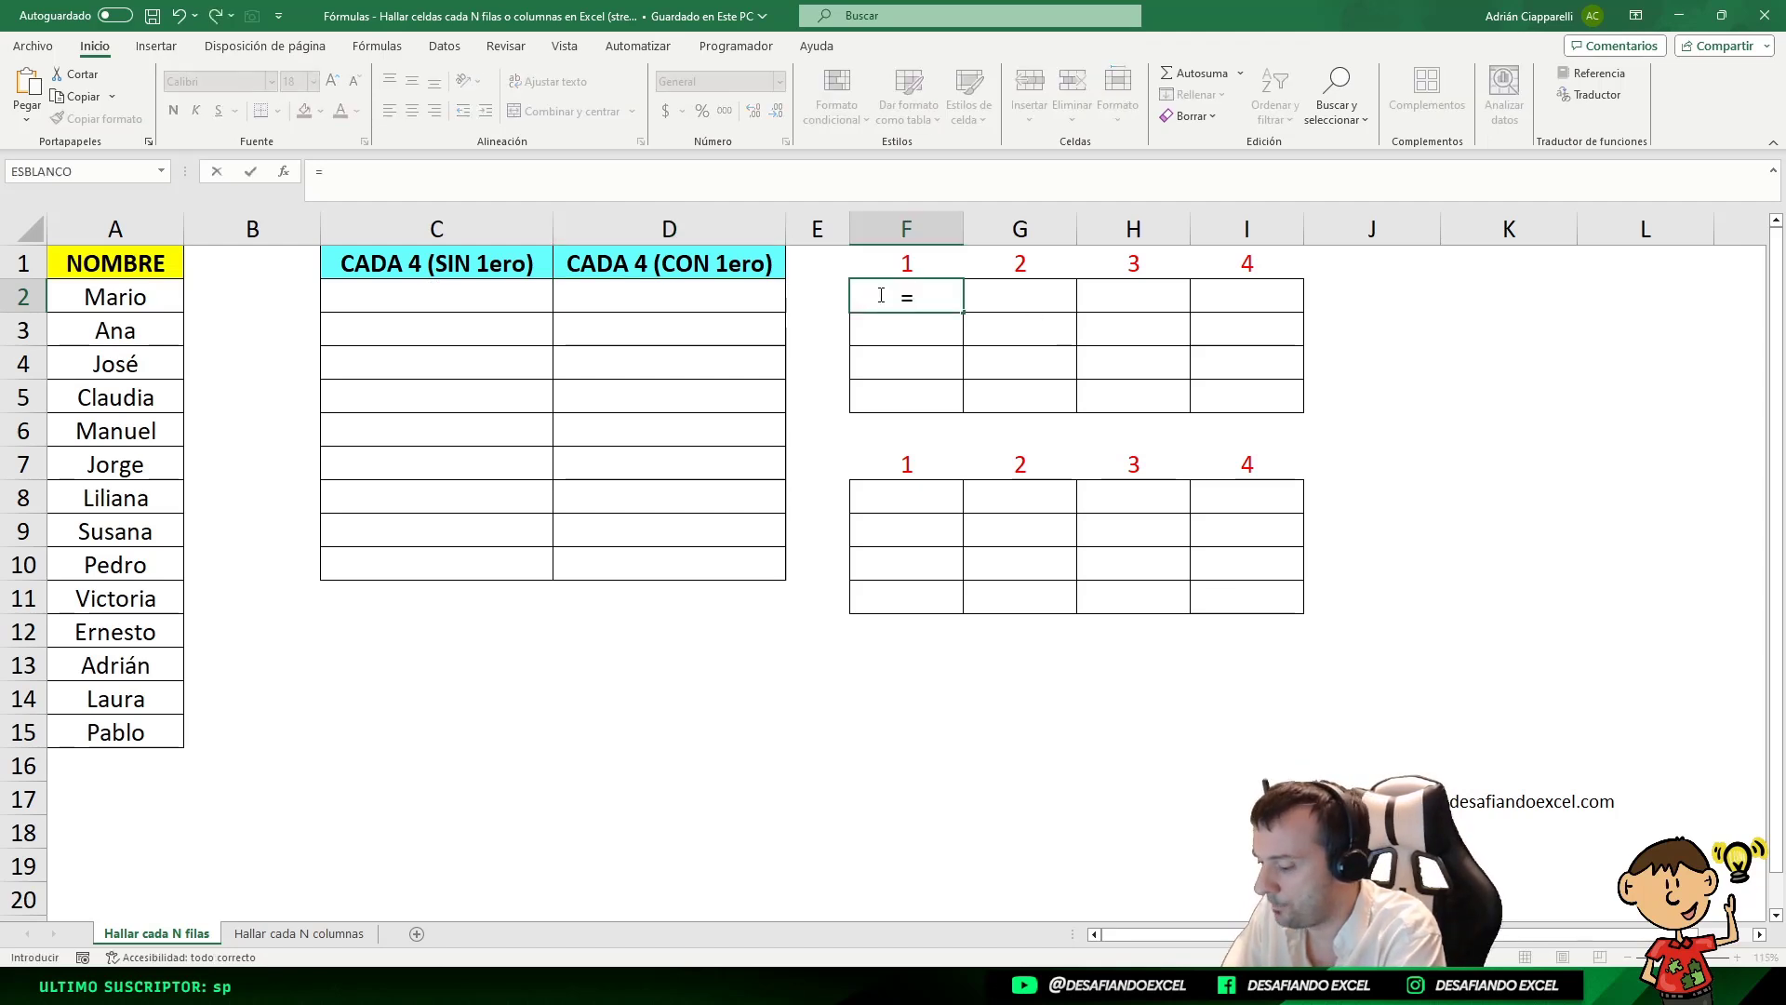
type("FILA(")
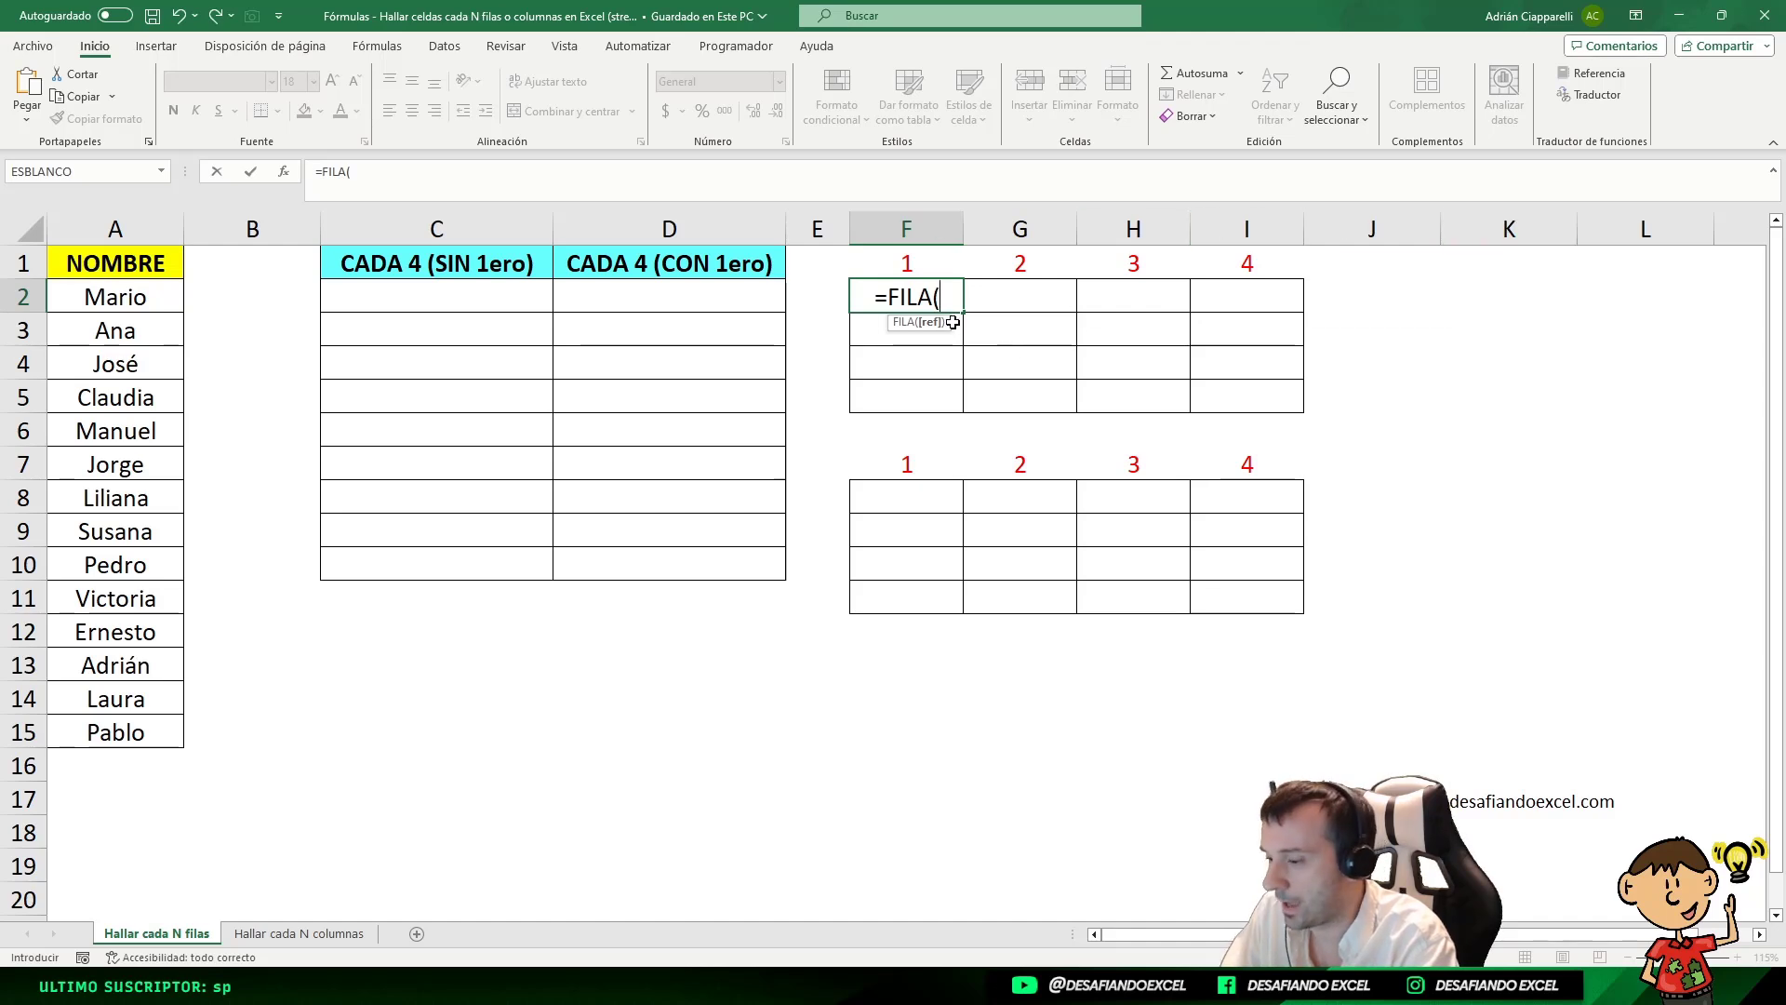
type("A1")
key("BackSpace")
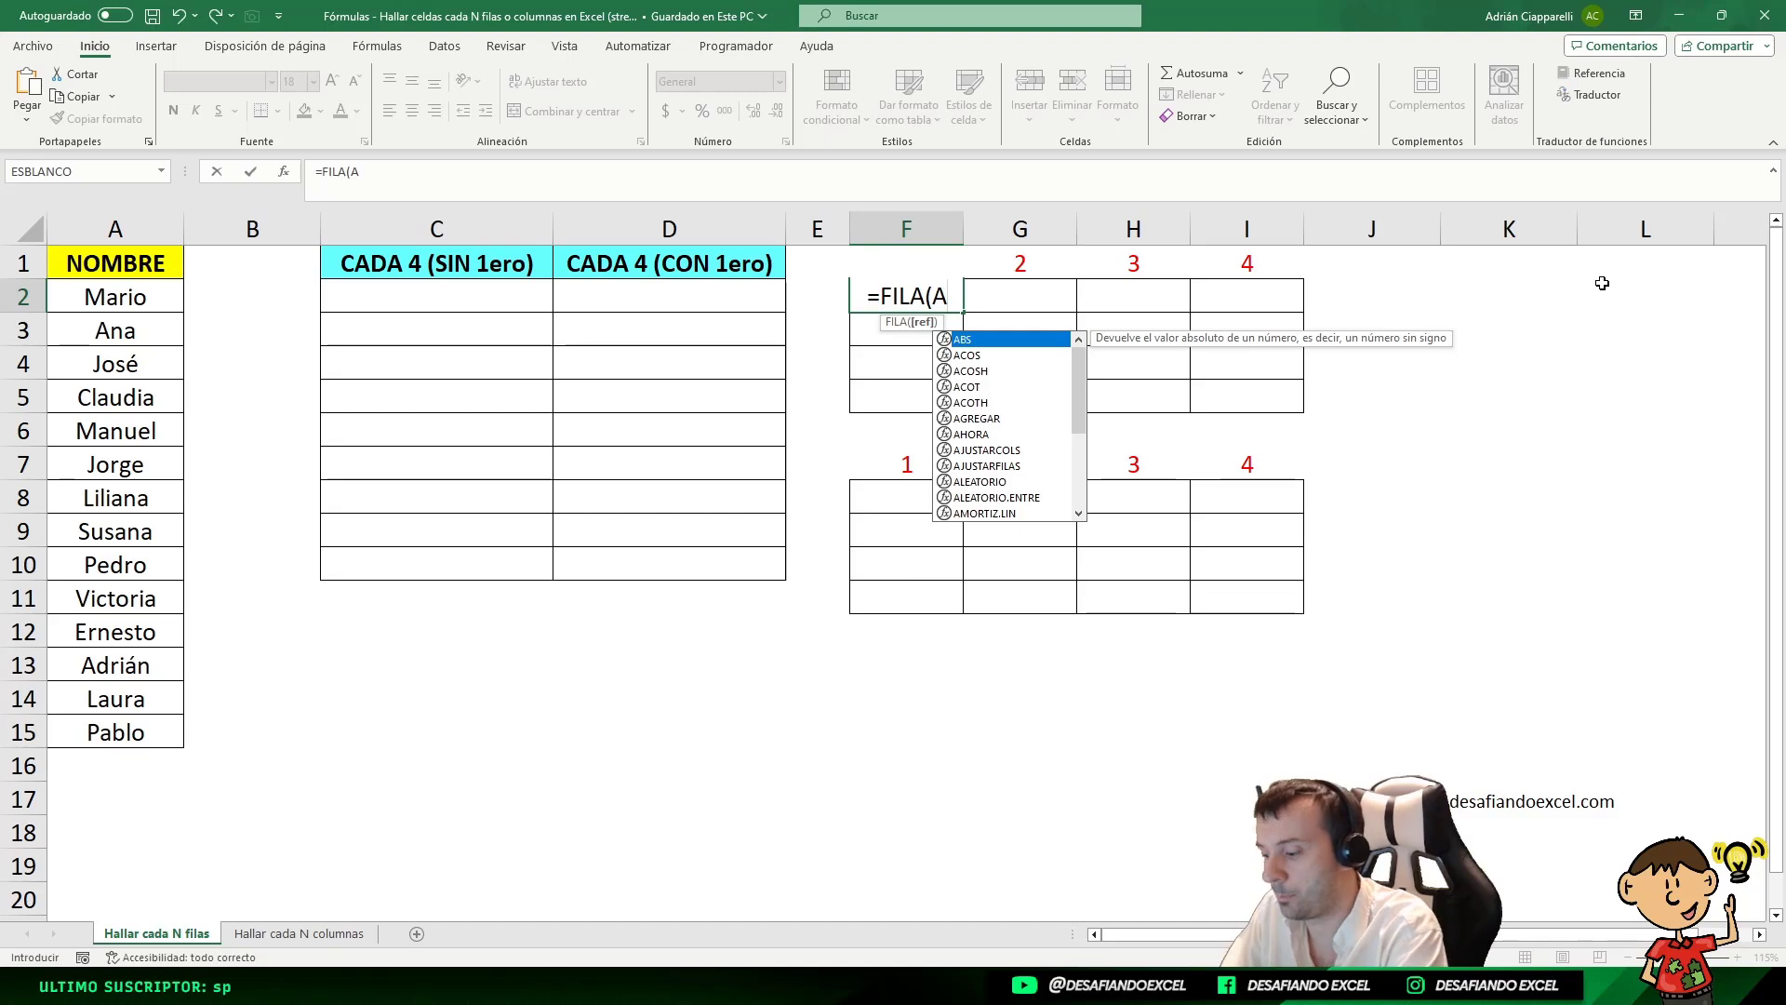
key("BackSpace")
type("C1")
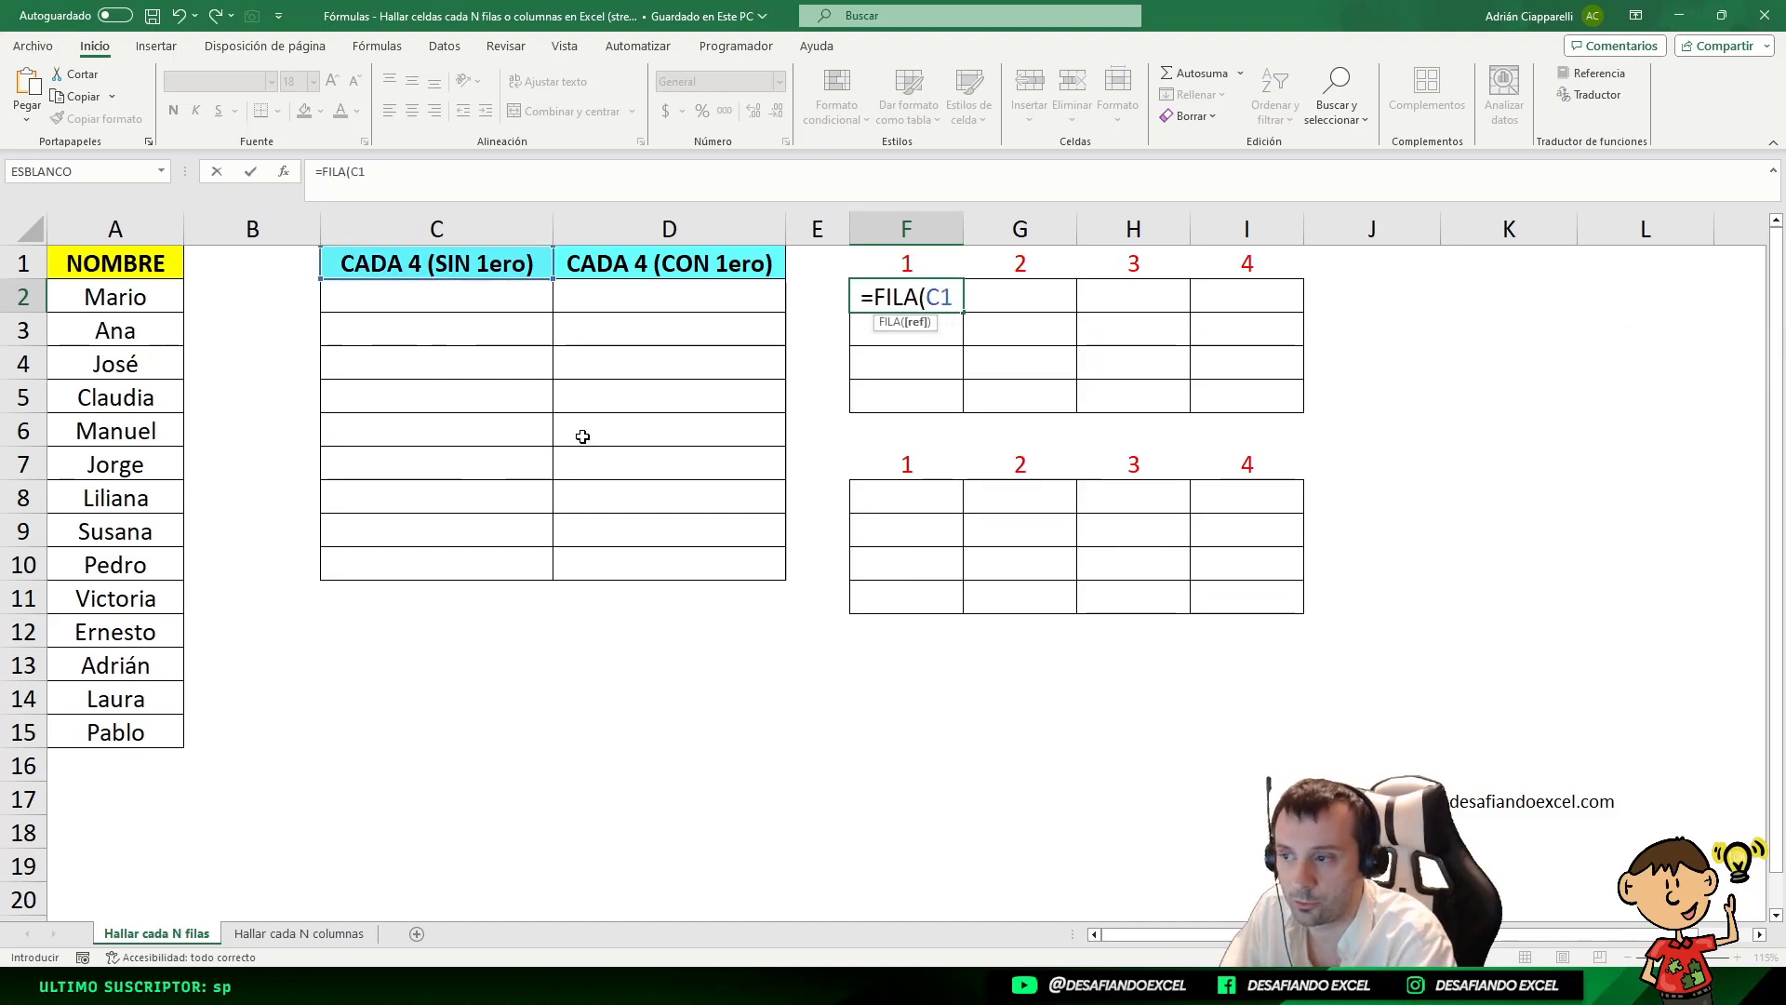
type(")")
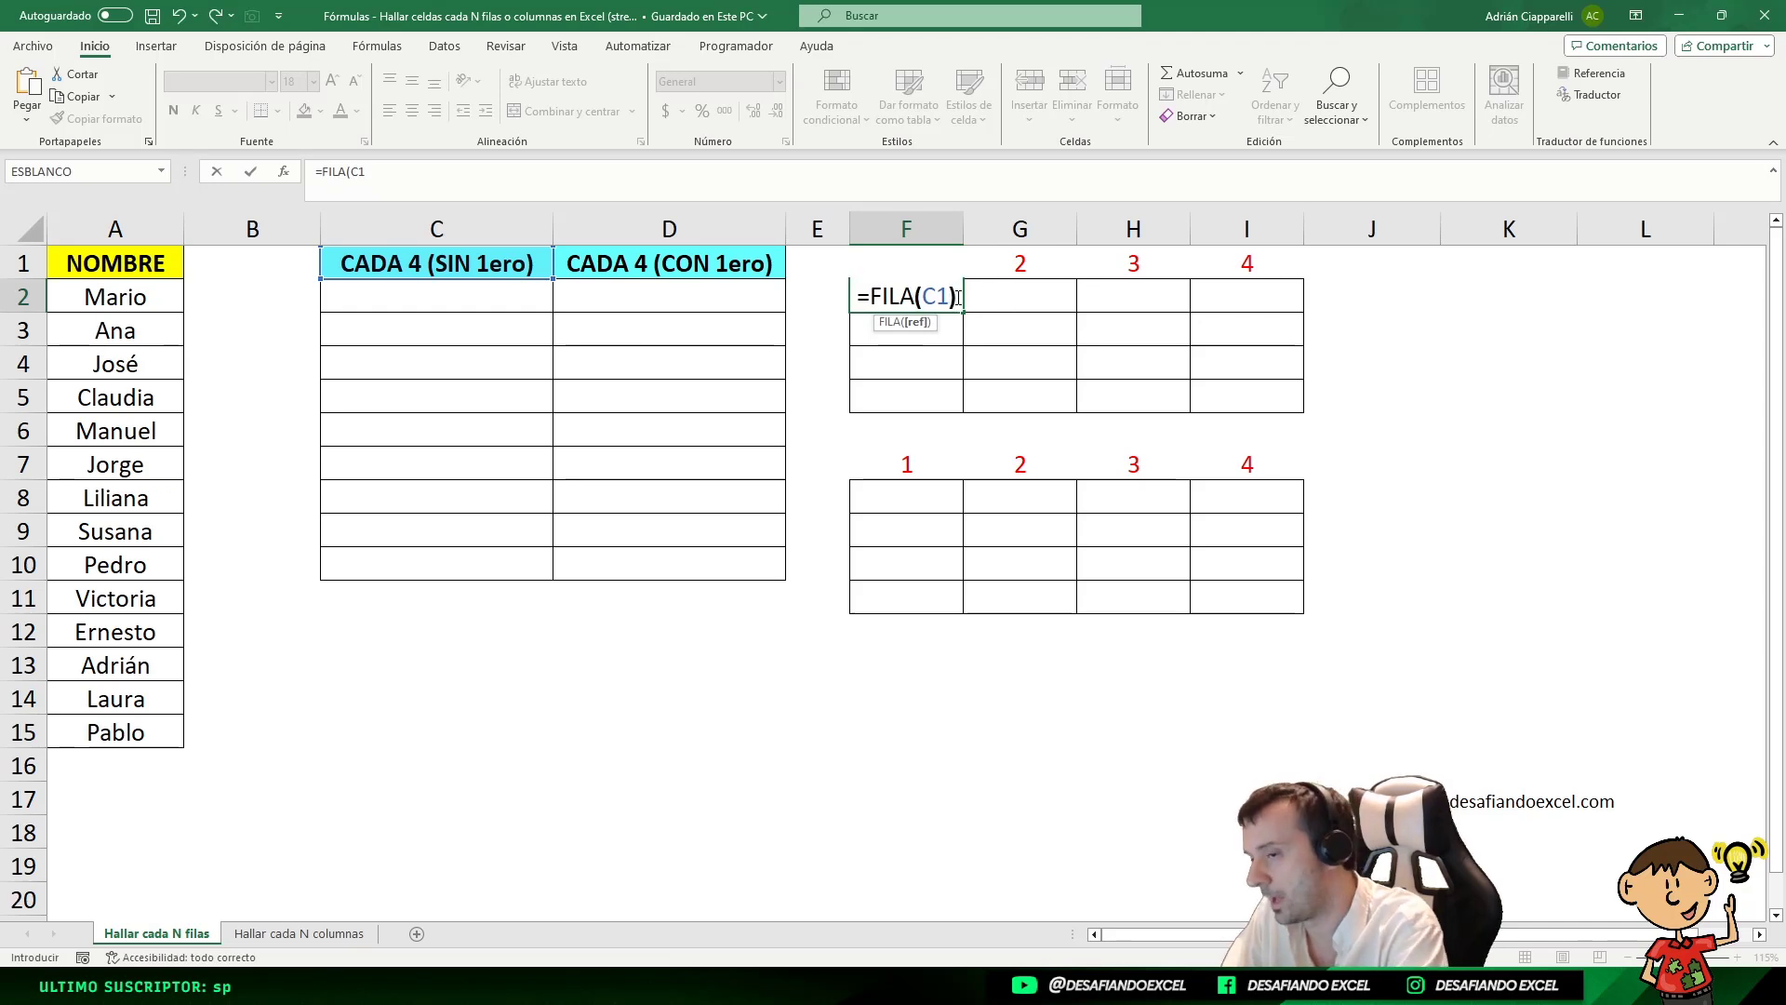
key("Return")
left_click(956, 296)
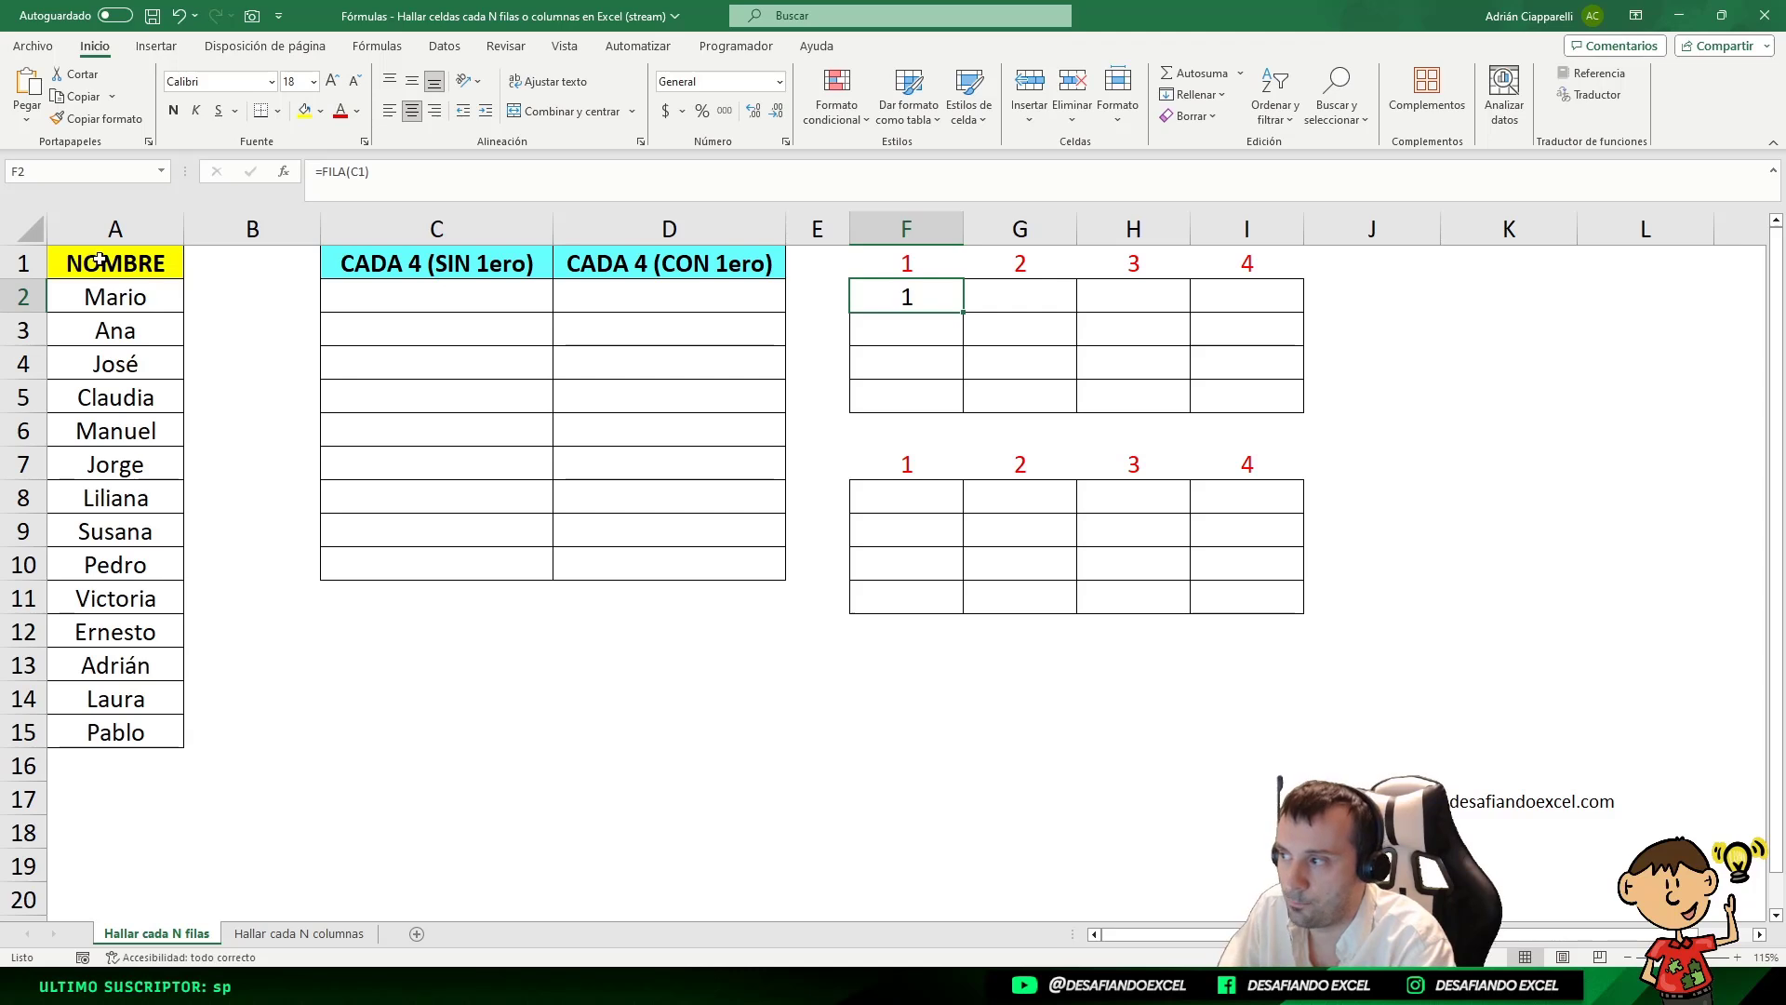
- Fill the row-number formula from F2 down to F5
left_click(173, 264)
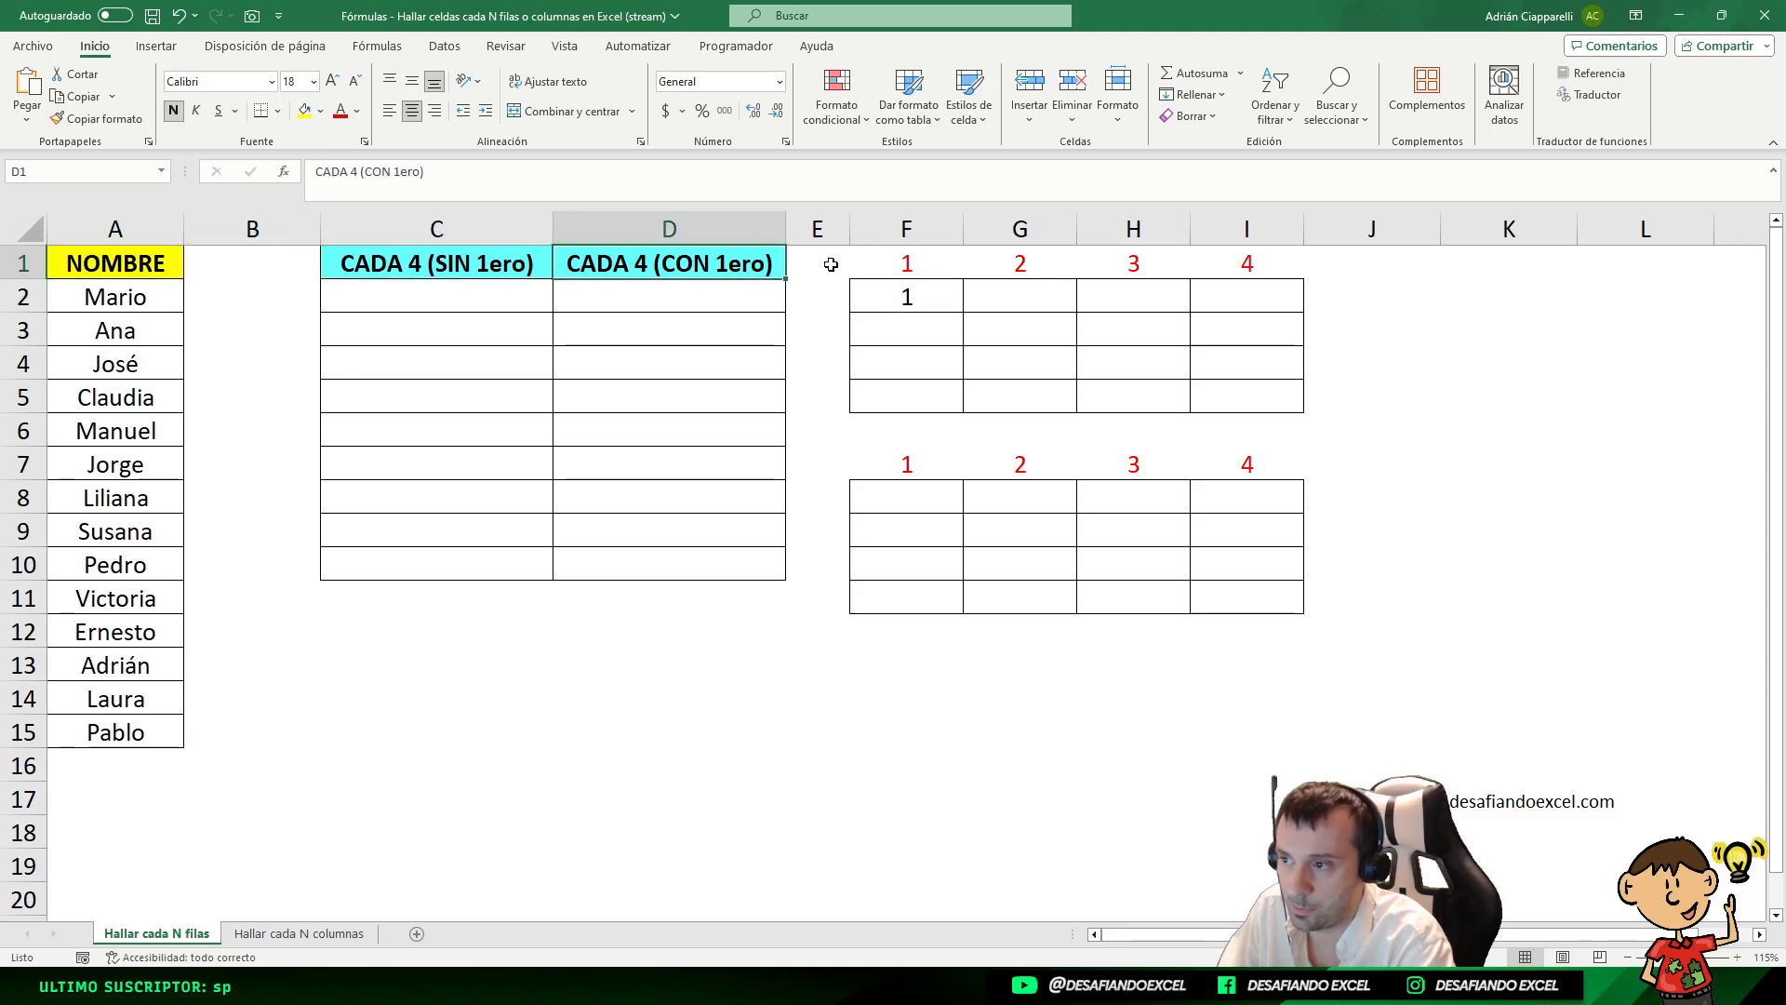
left_click(906, 294)
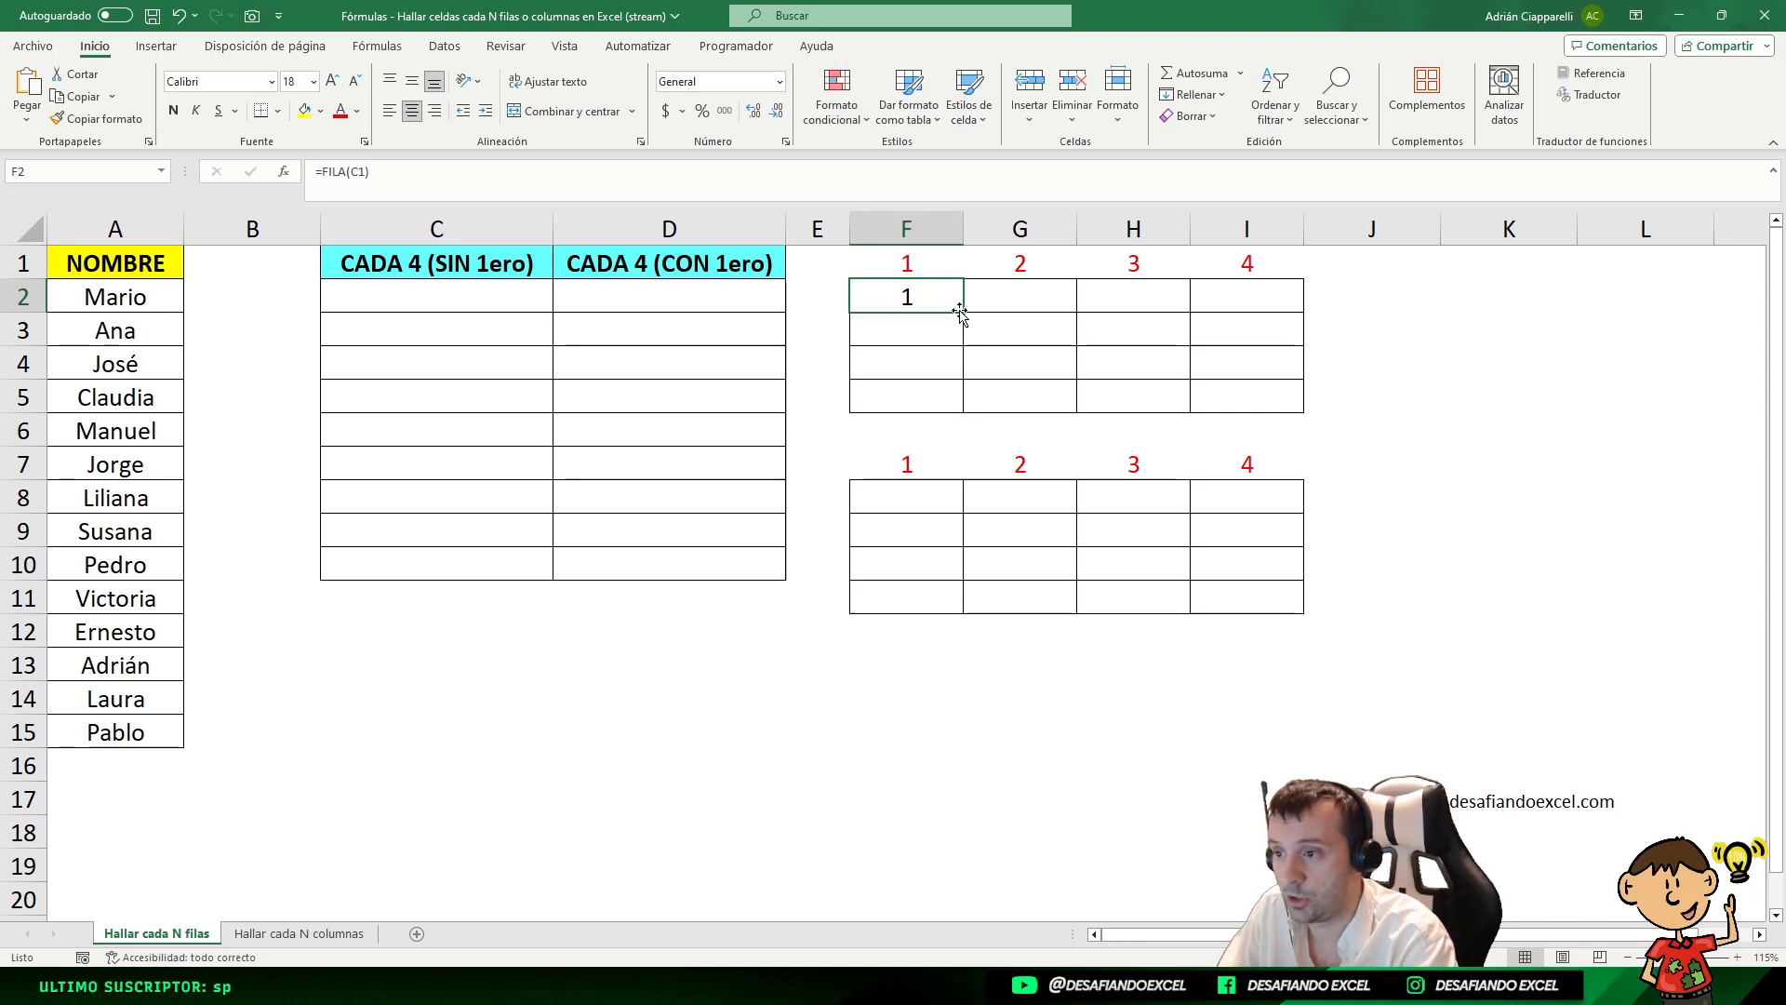
left_click_drag(961, 317, 961, 406)
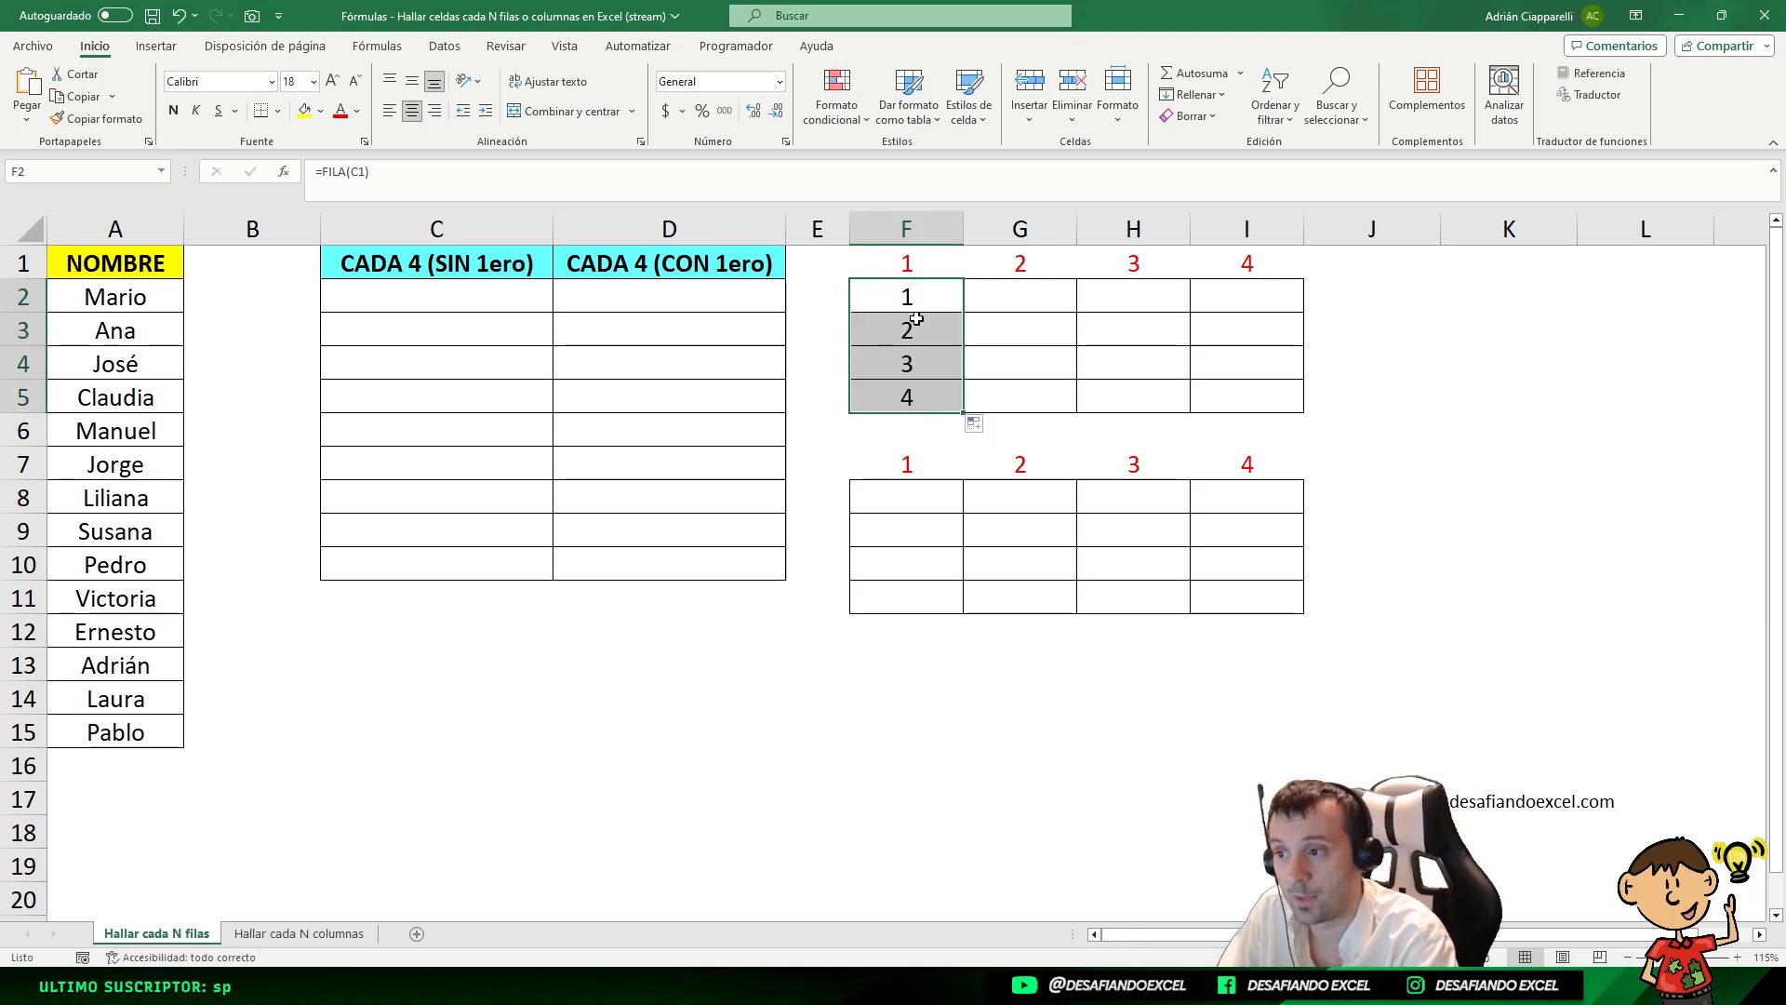
- Inspect the FILA formulas in F2:F5 and the column C cells they reference
left_click(917, 335)
left_click(919, 359)
left_click(917, 395)
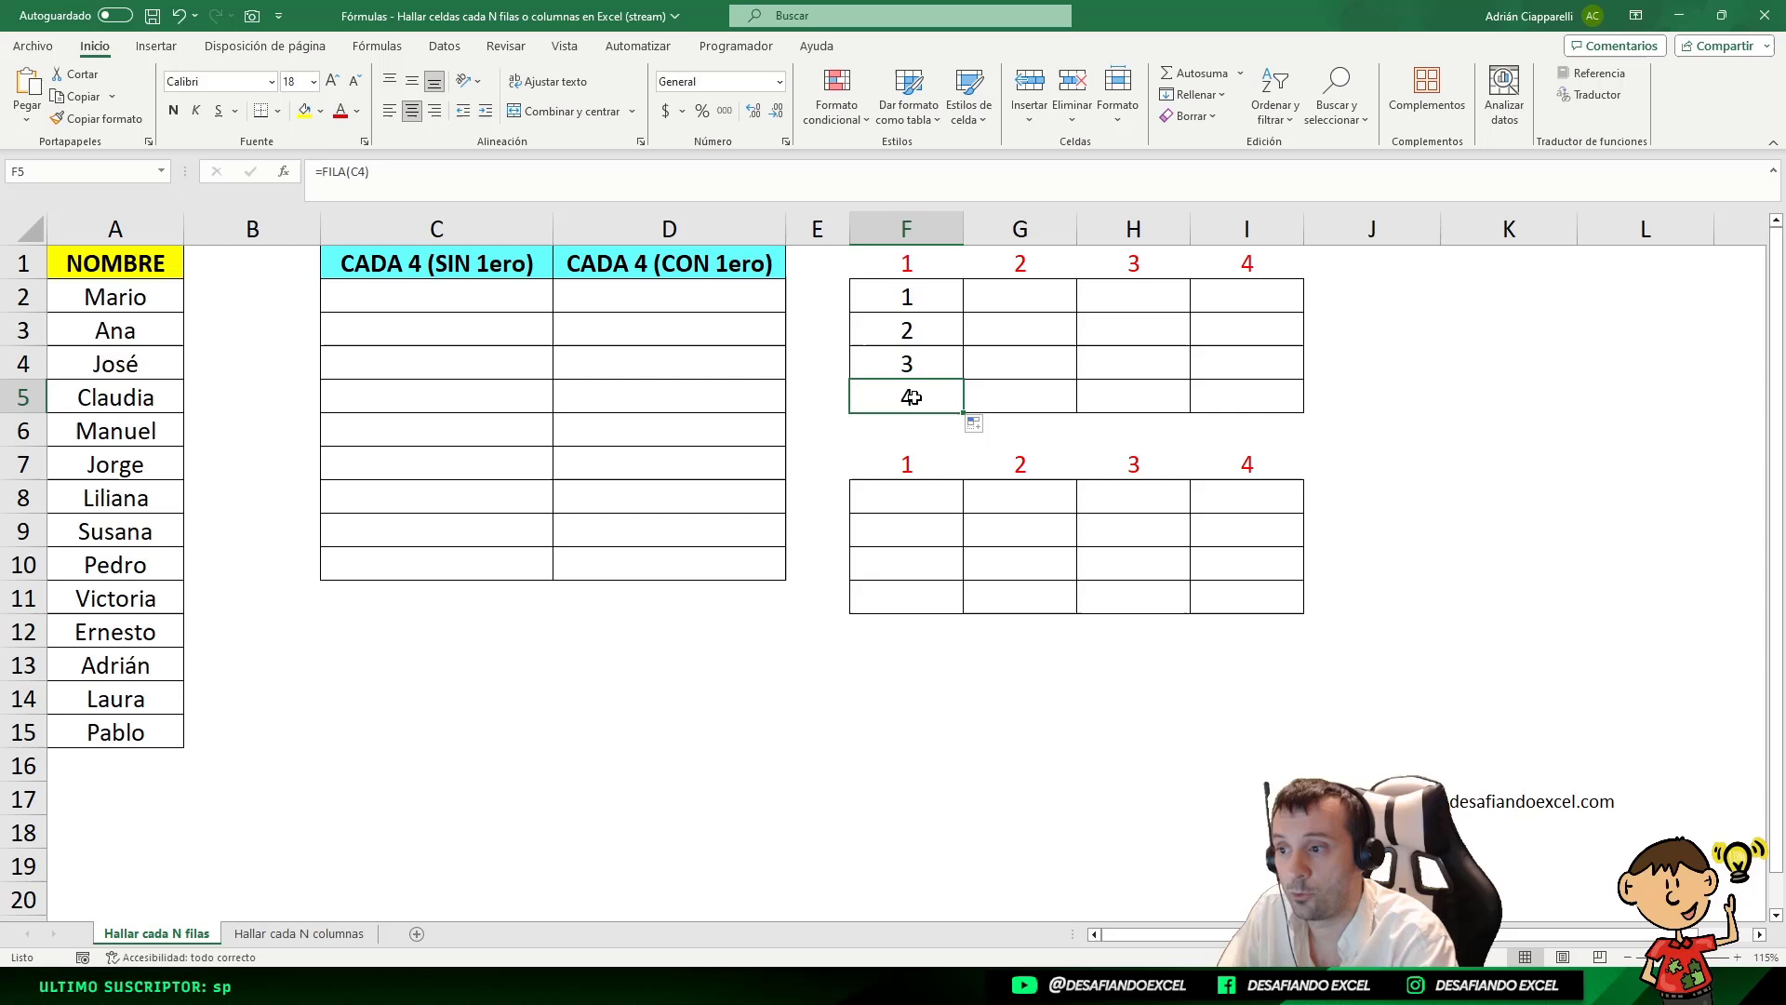
left_click(896, 308)
left_click(910, 331)
left_click(909, 363)
left_click(909, 392)
left_click(907, 319)
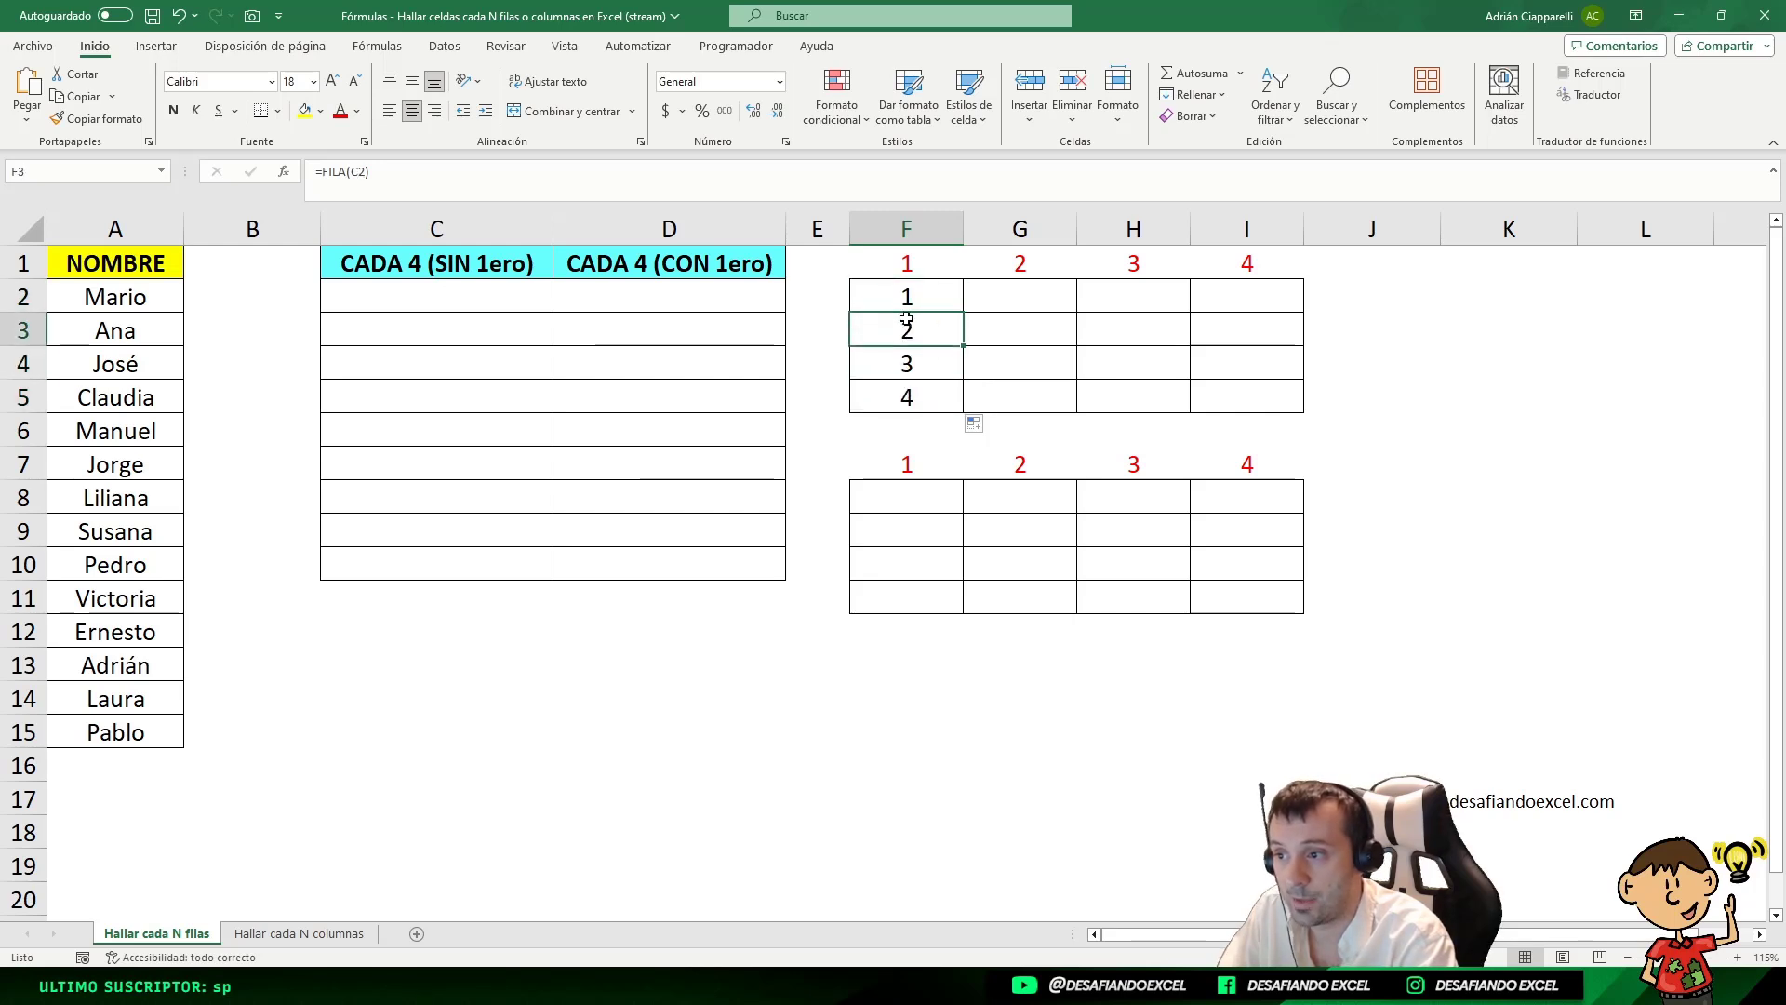
left_click(907, 297)
left_click(411, 270)
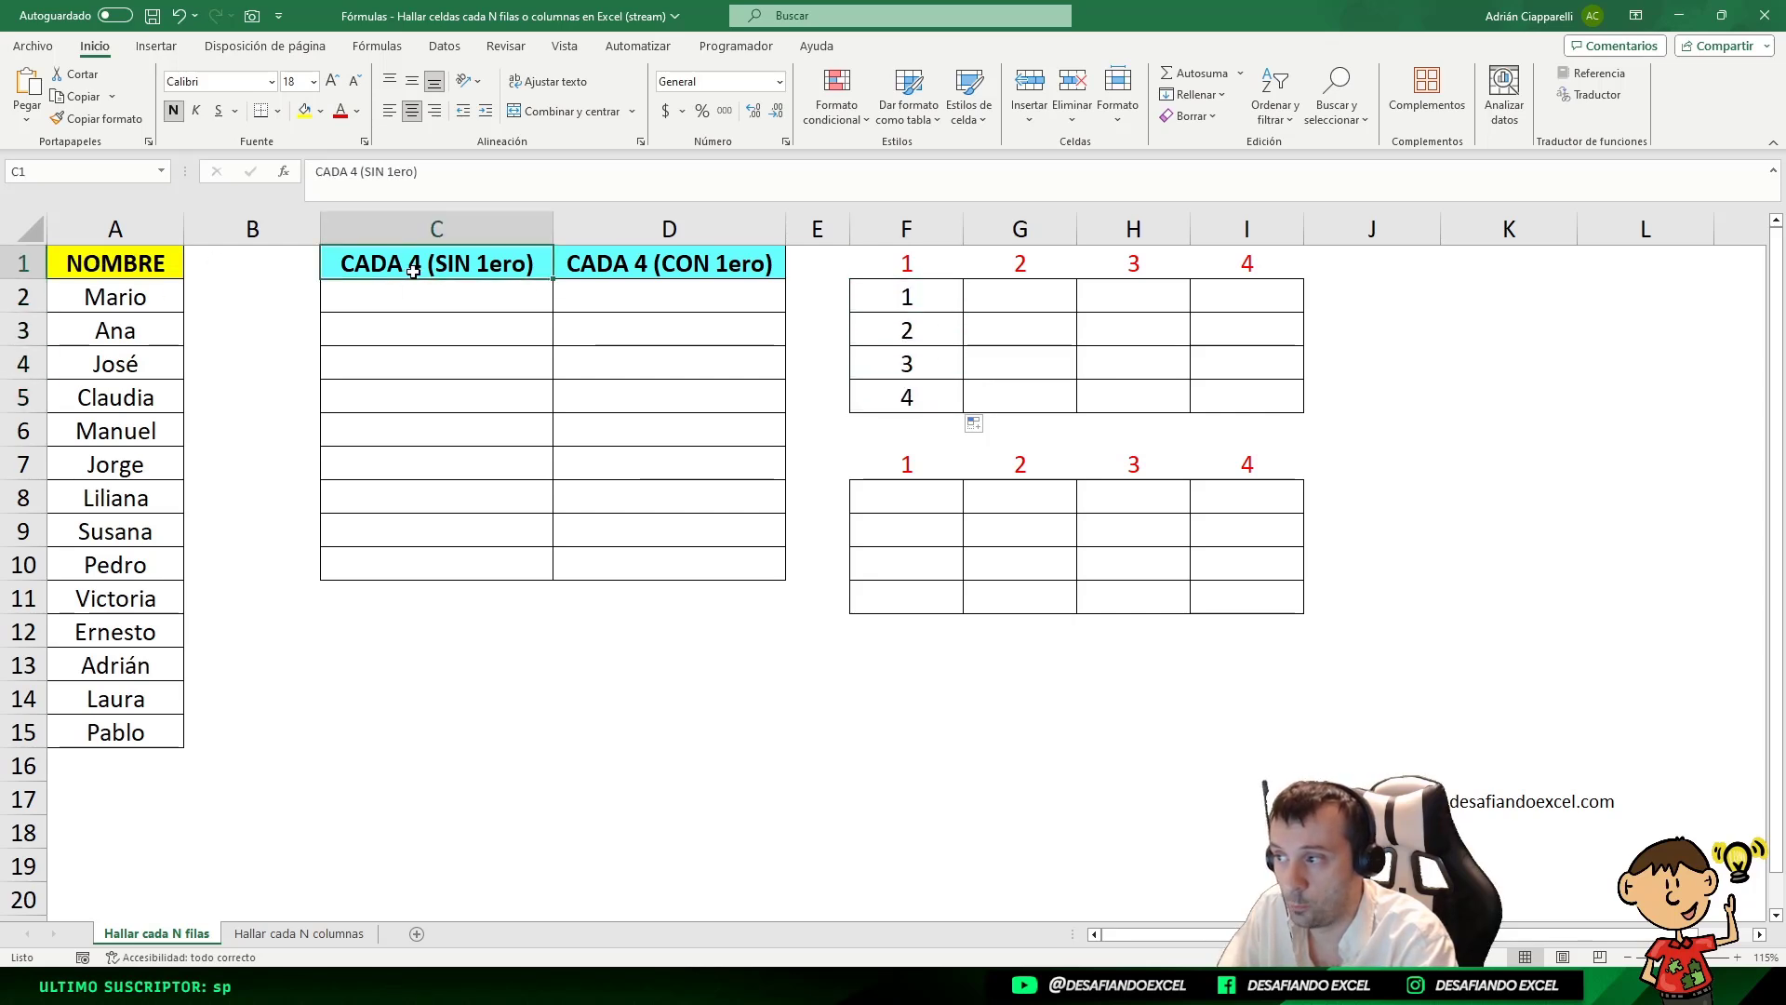
left_click(490, 294)
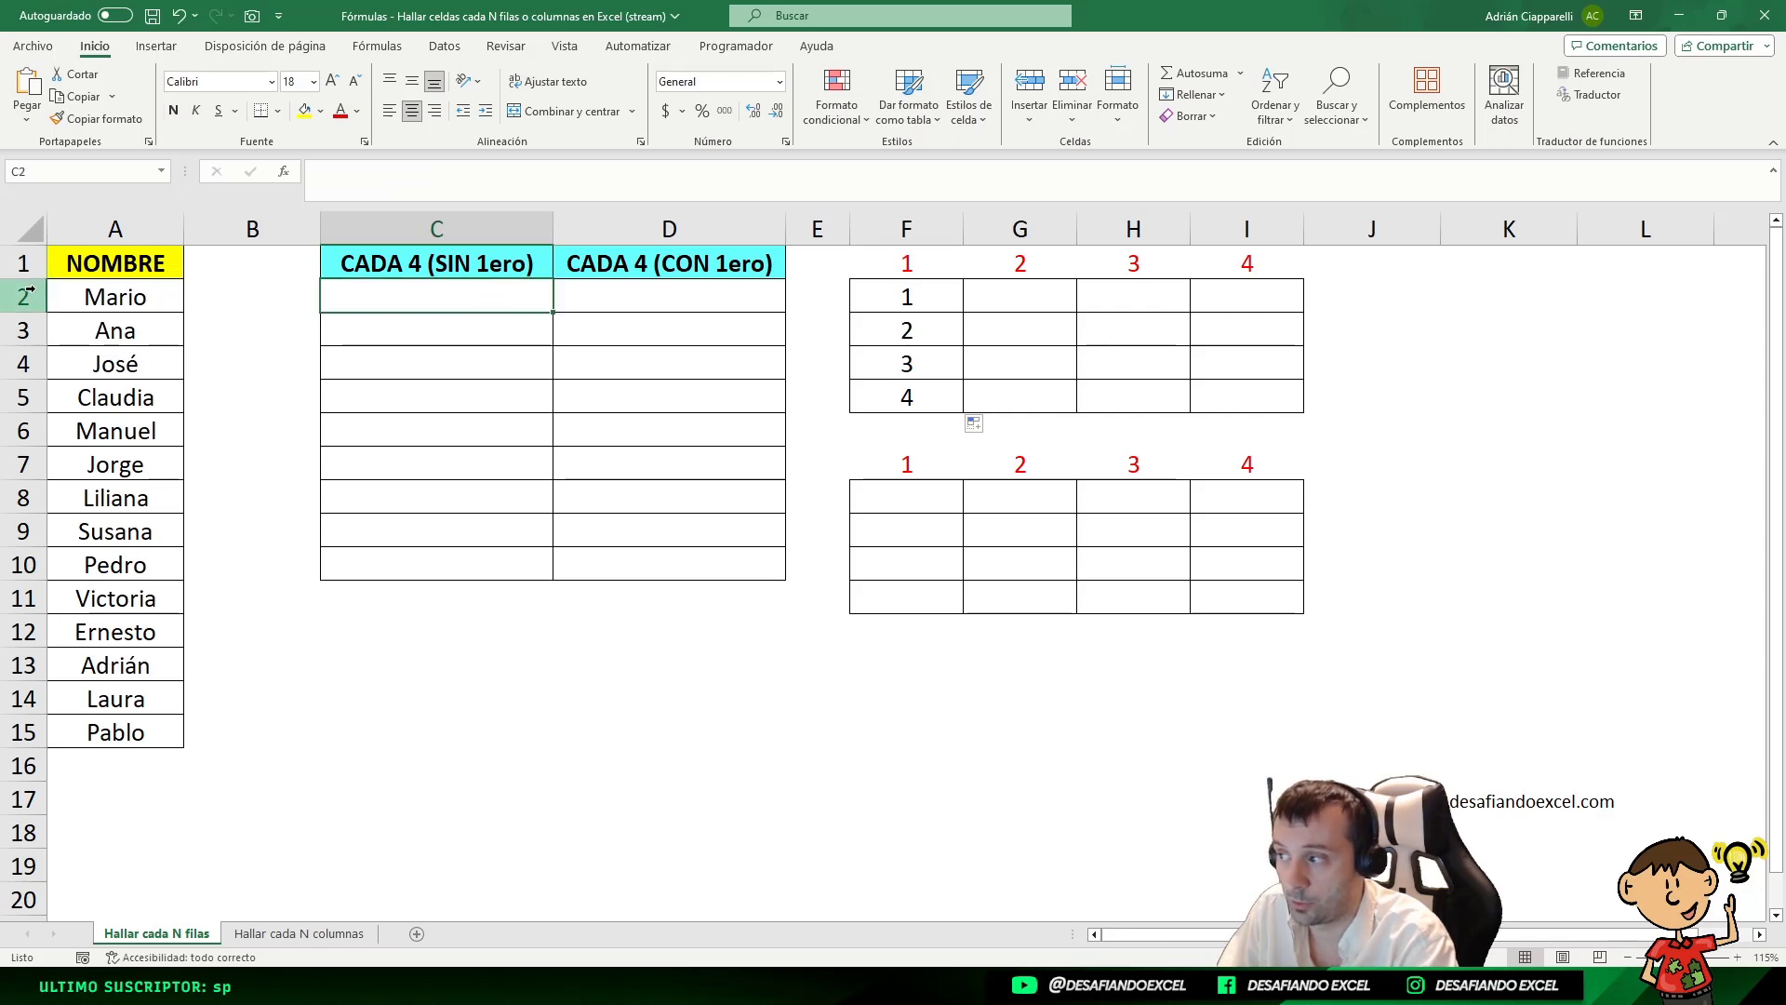
left_click(363, 329)
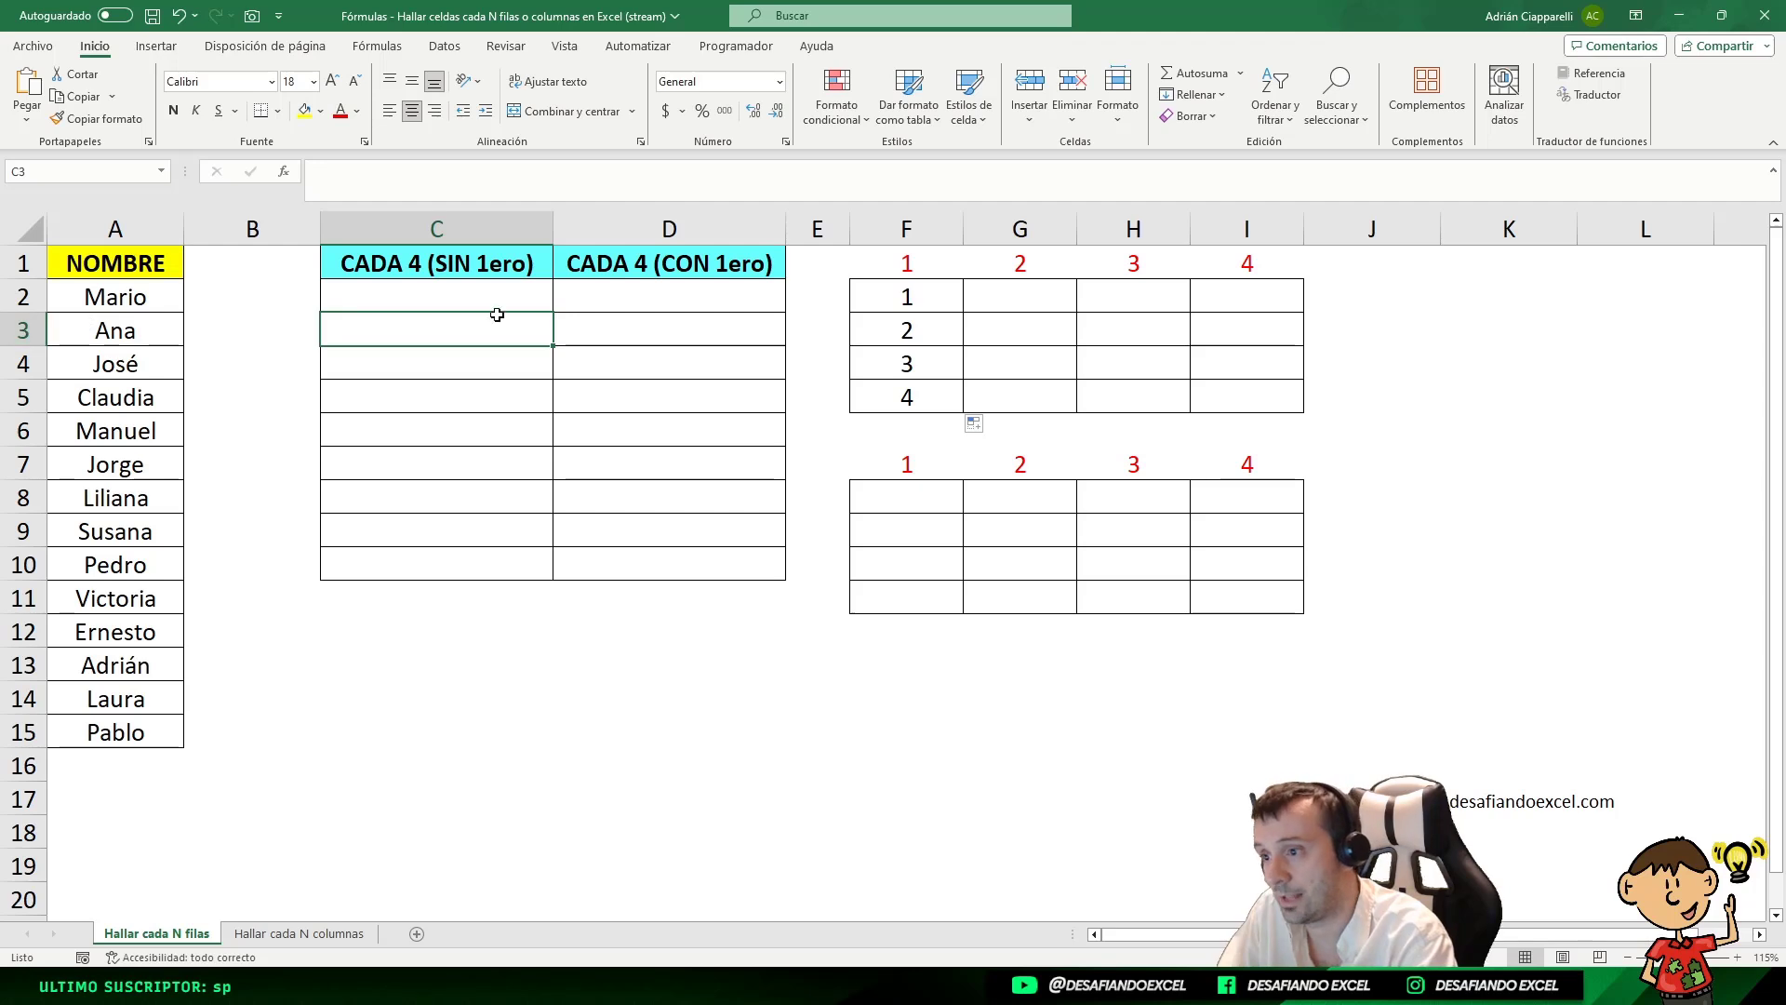
left_click_drag(925, 300, 902, 402)
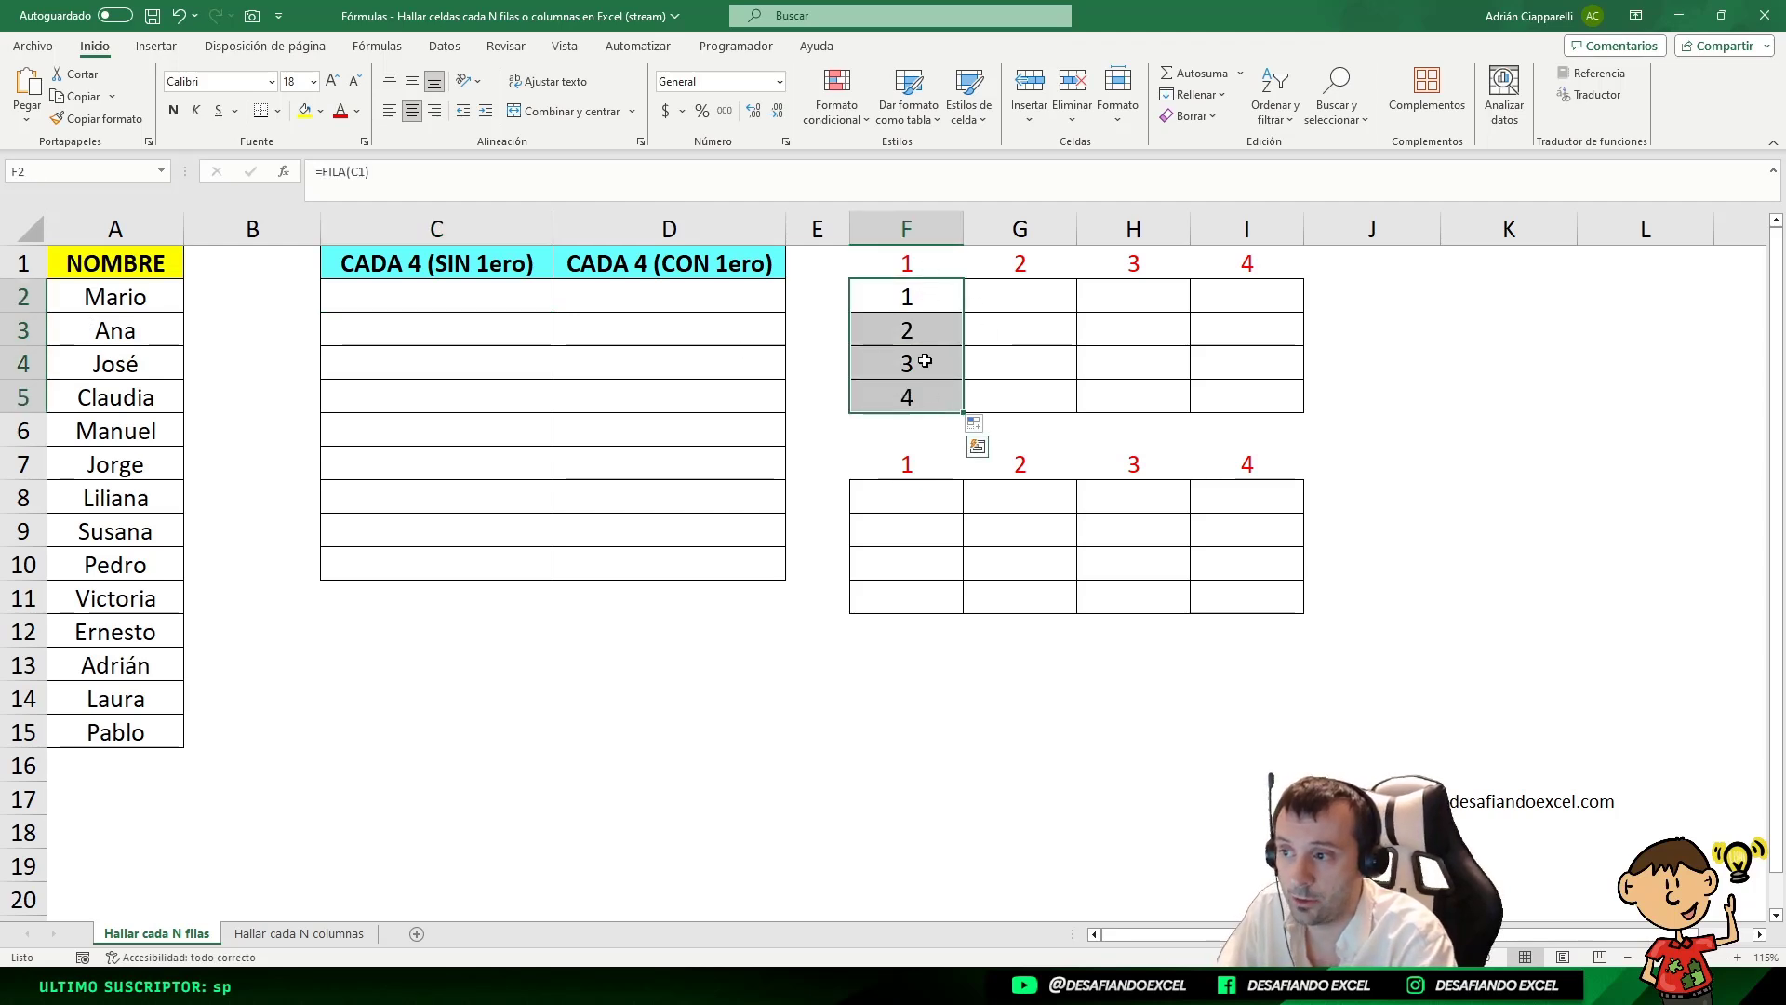
left_click(919, 296)
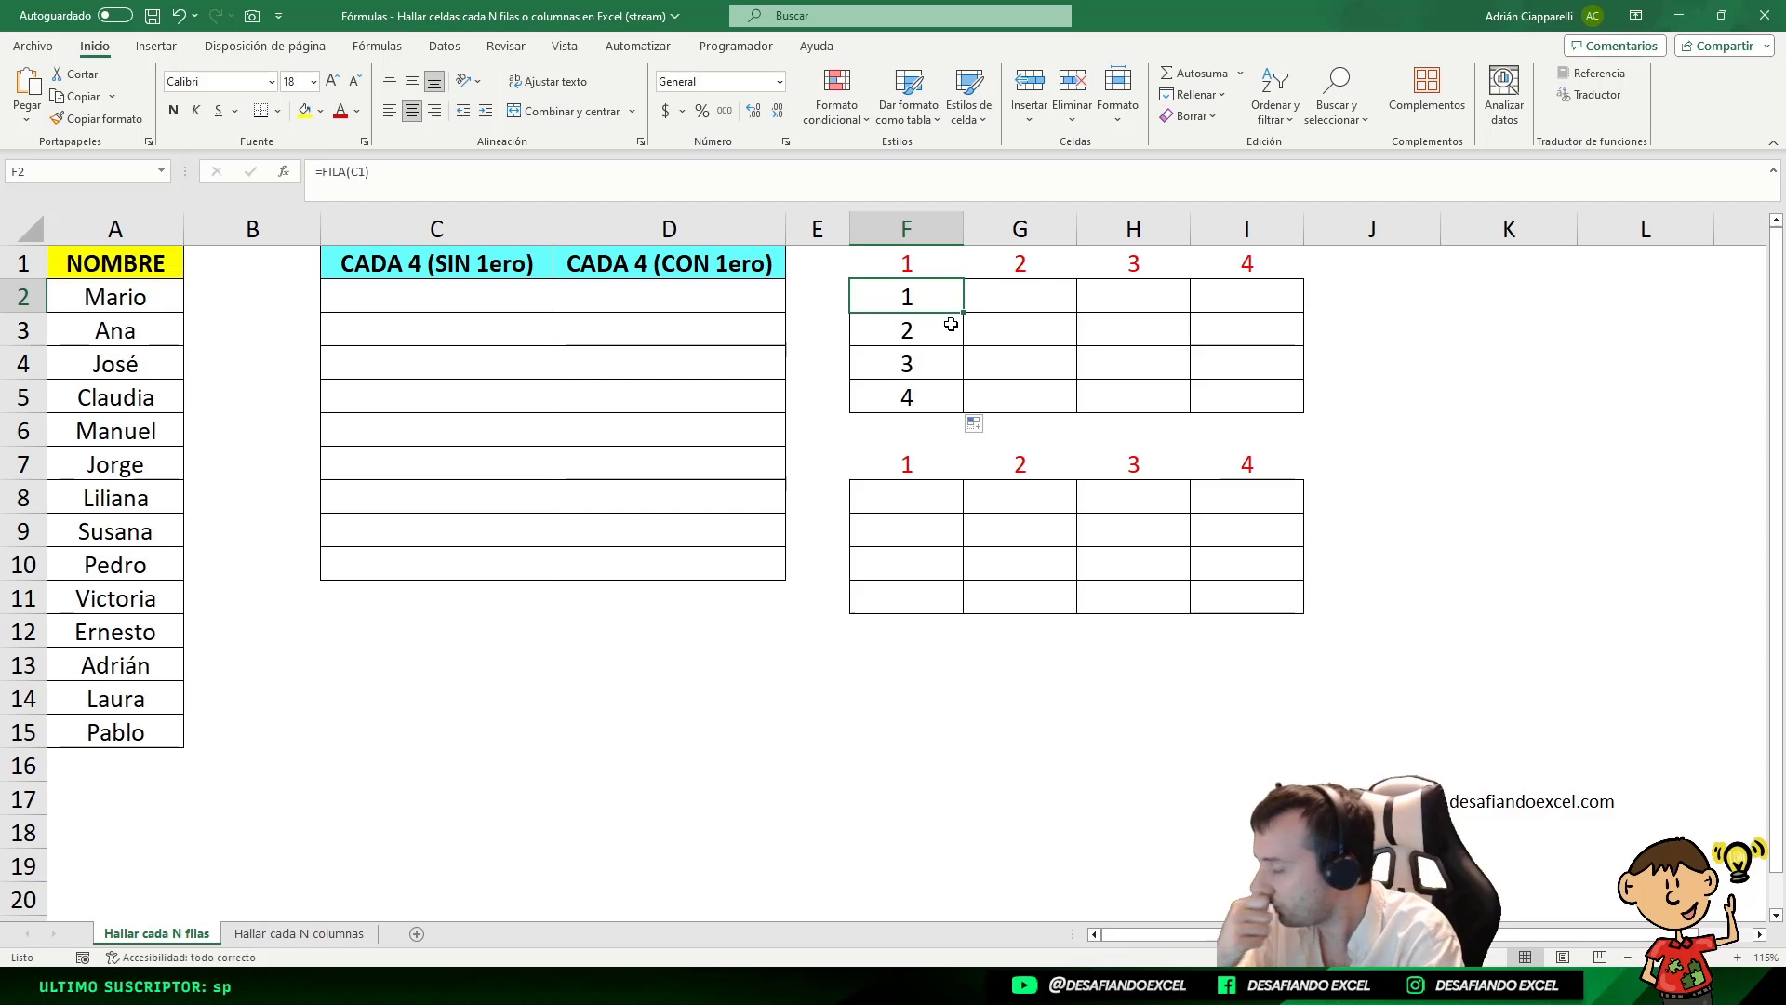
- Enter the formula =(FILA(C1)*4) in cell G2 of the upper helper table
left_click(1010, 298)
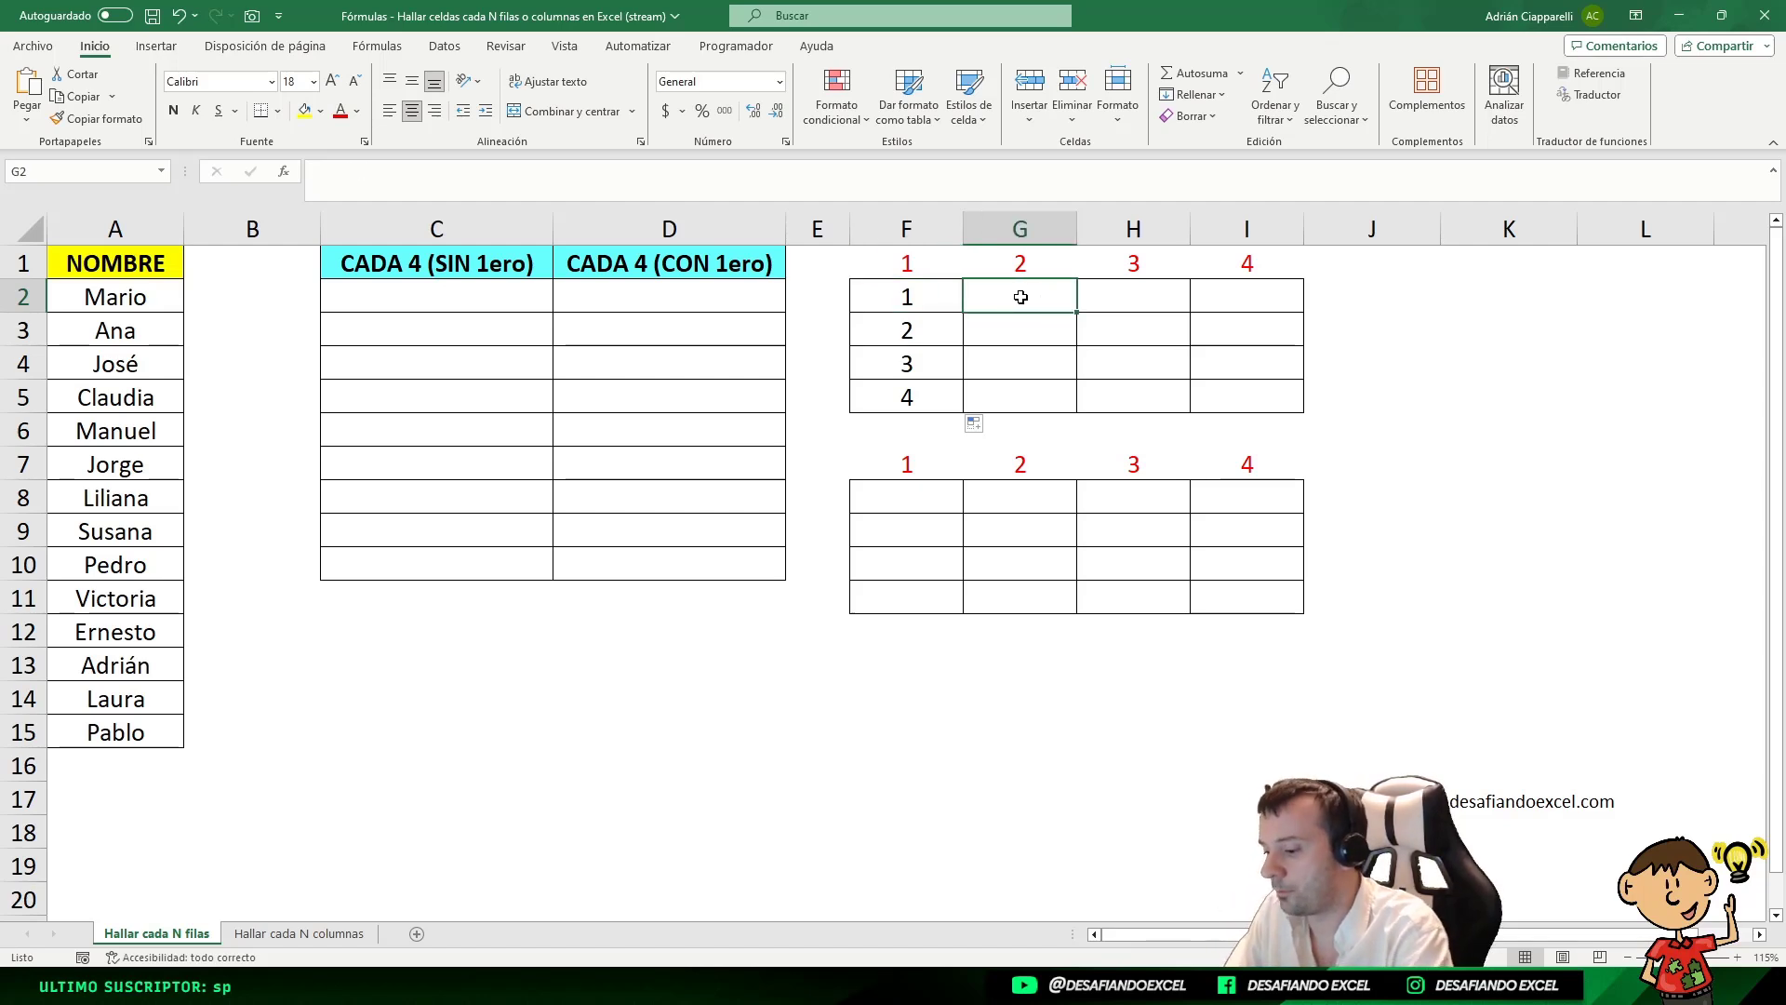
type("=")
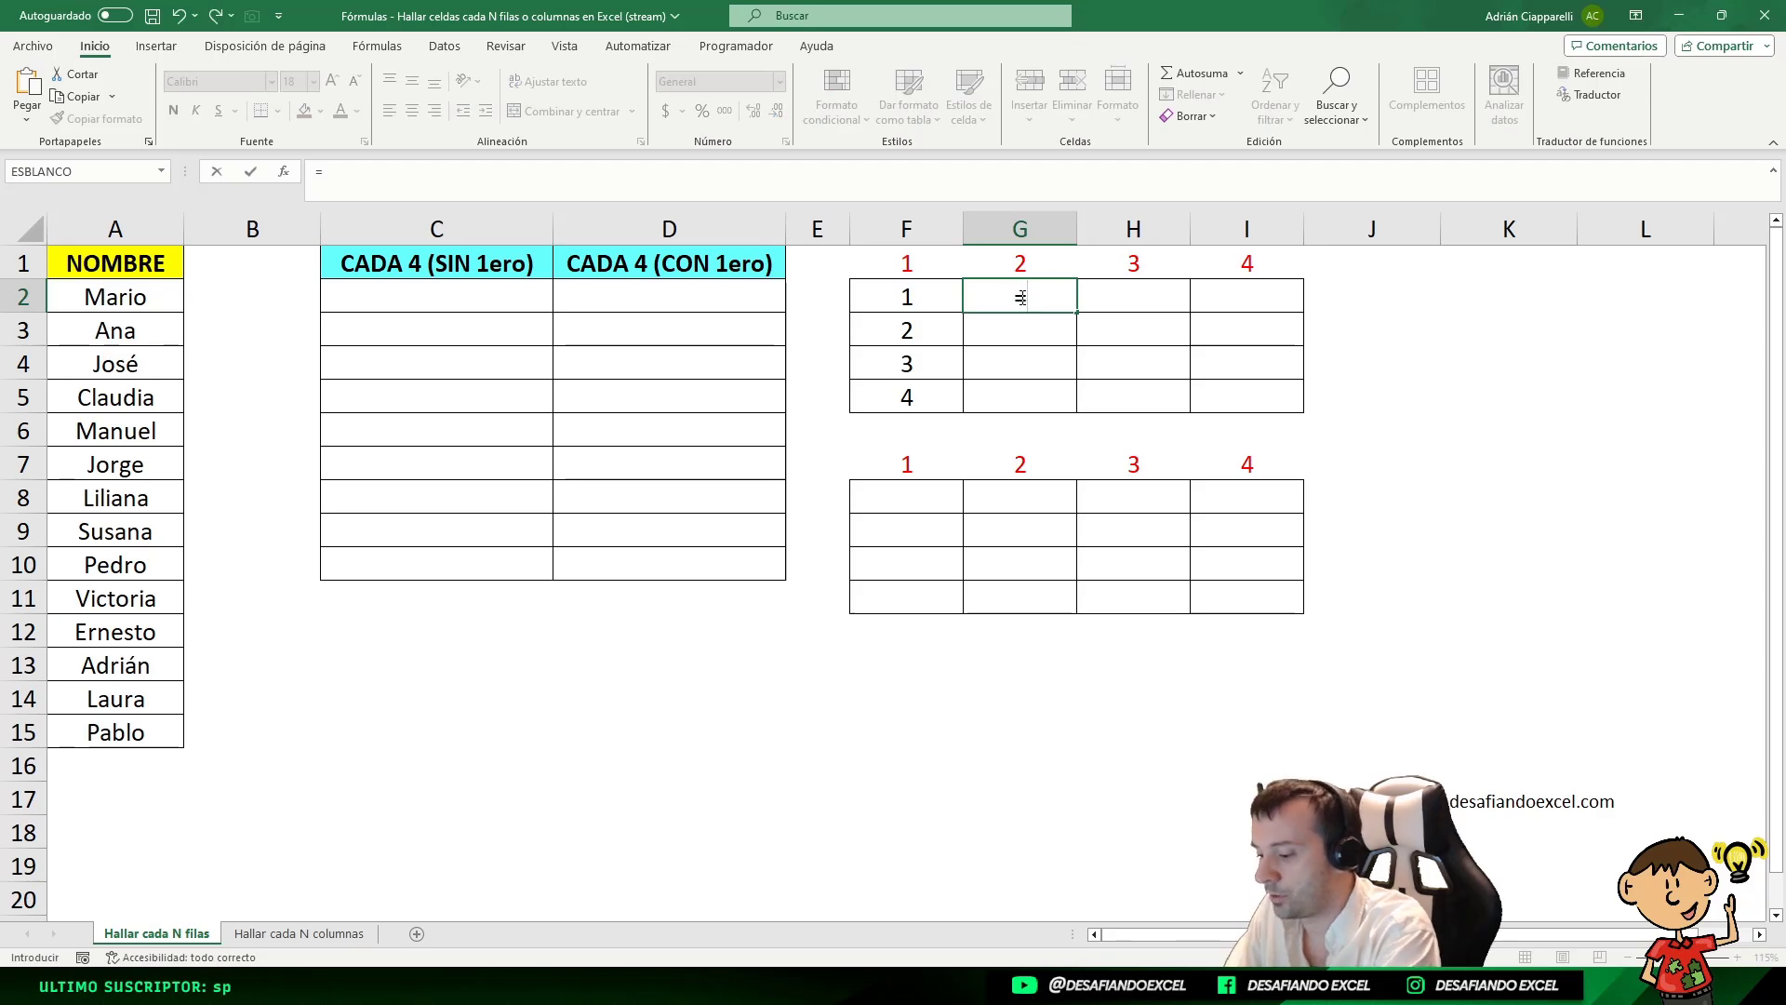
type("(FILA")
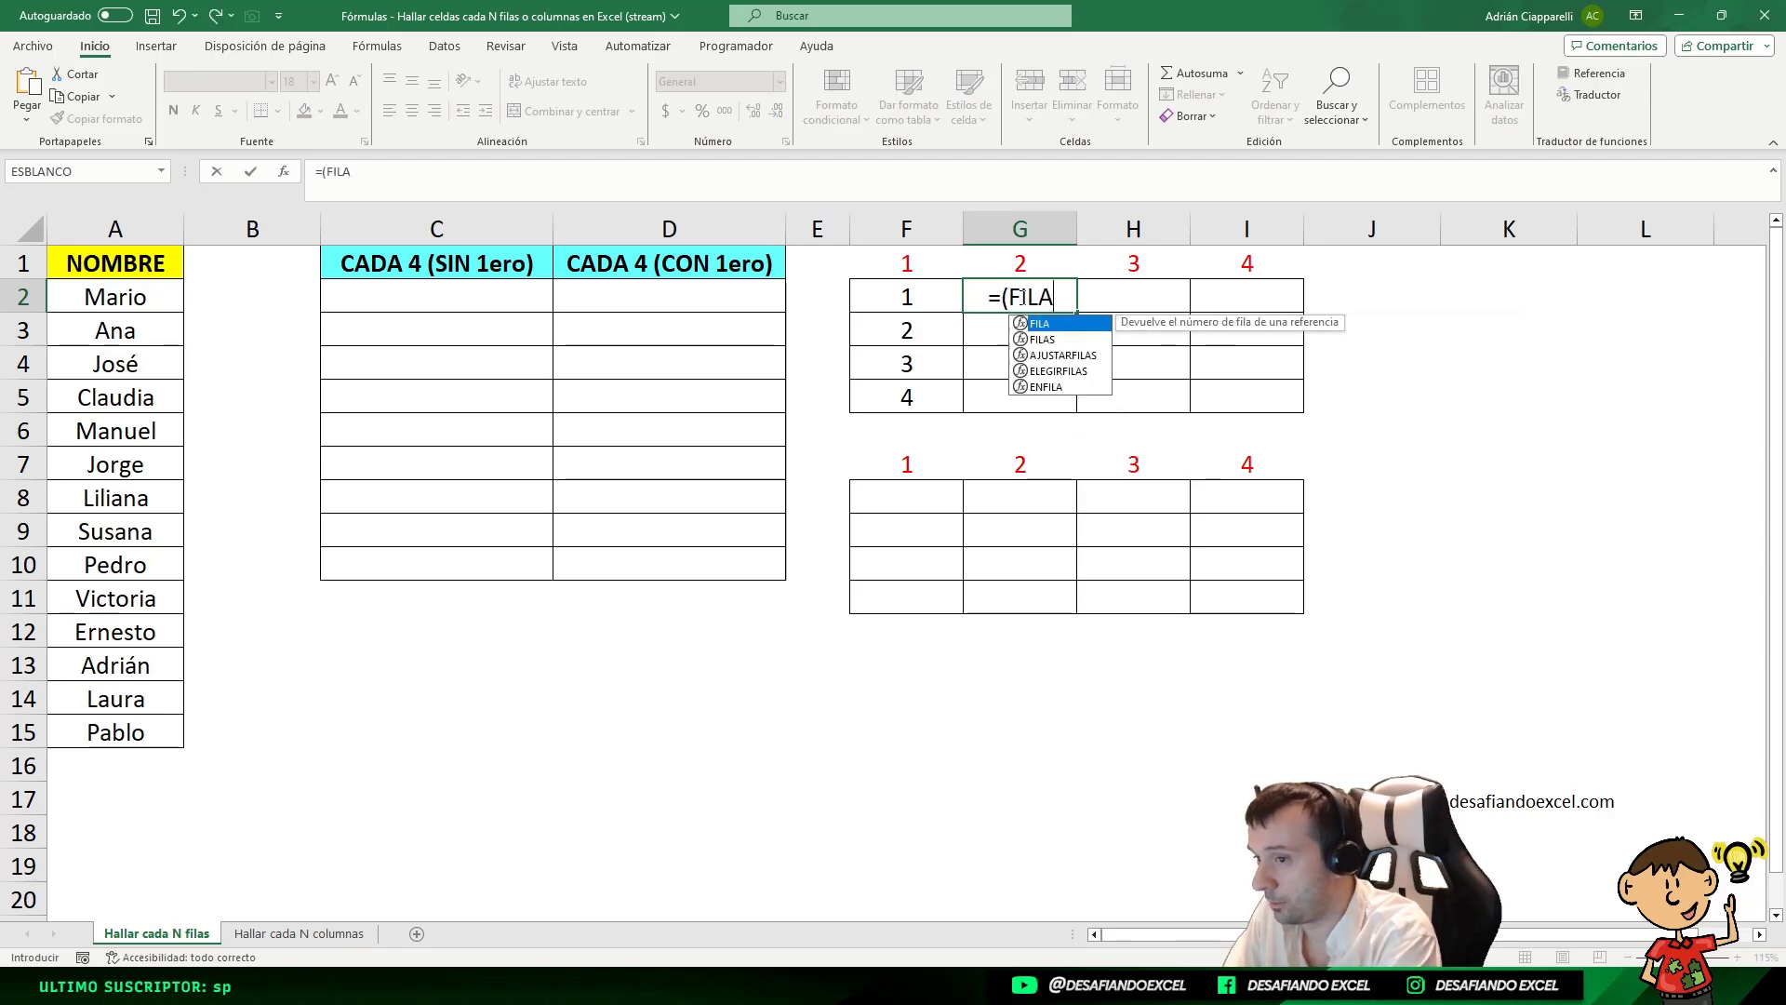
type("(C1)")
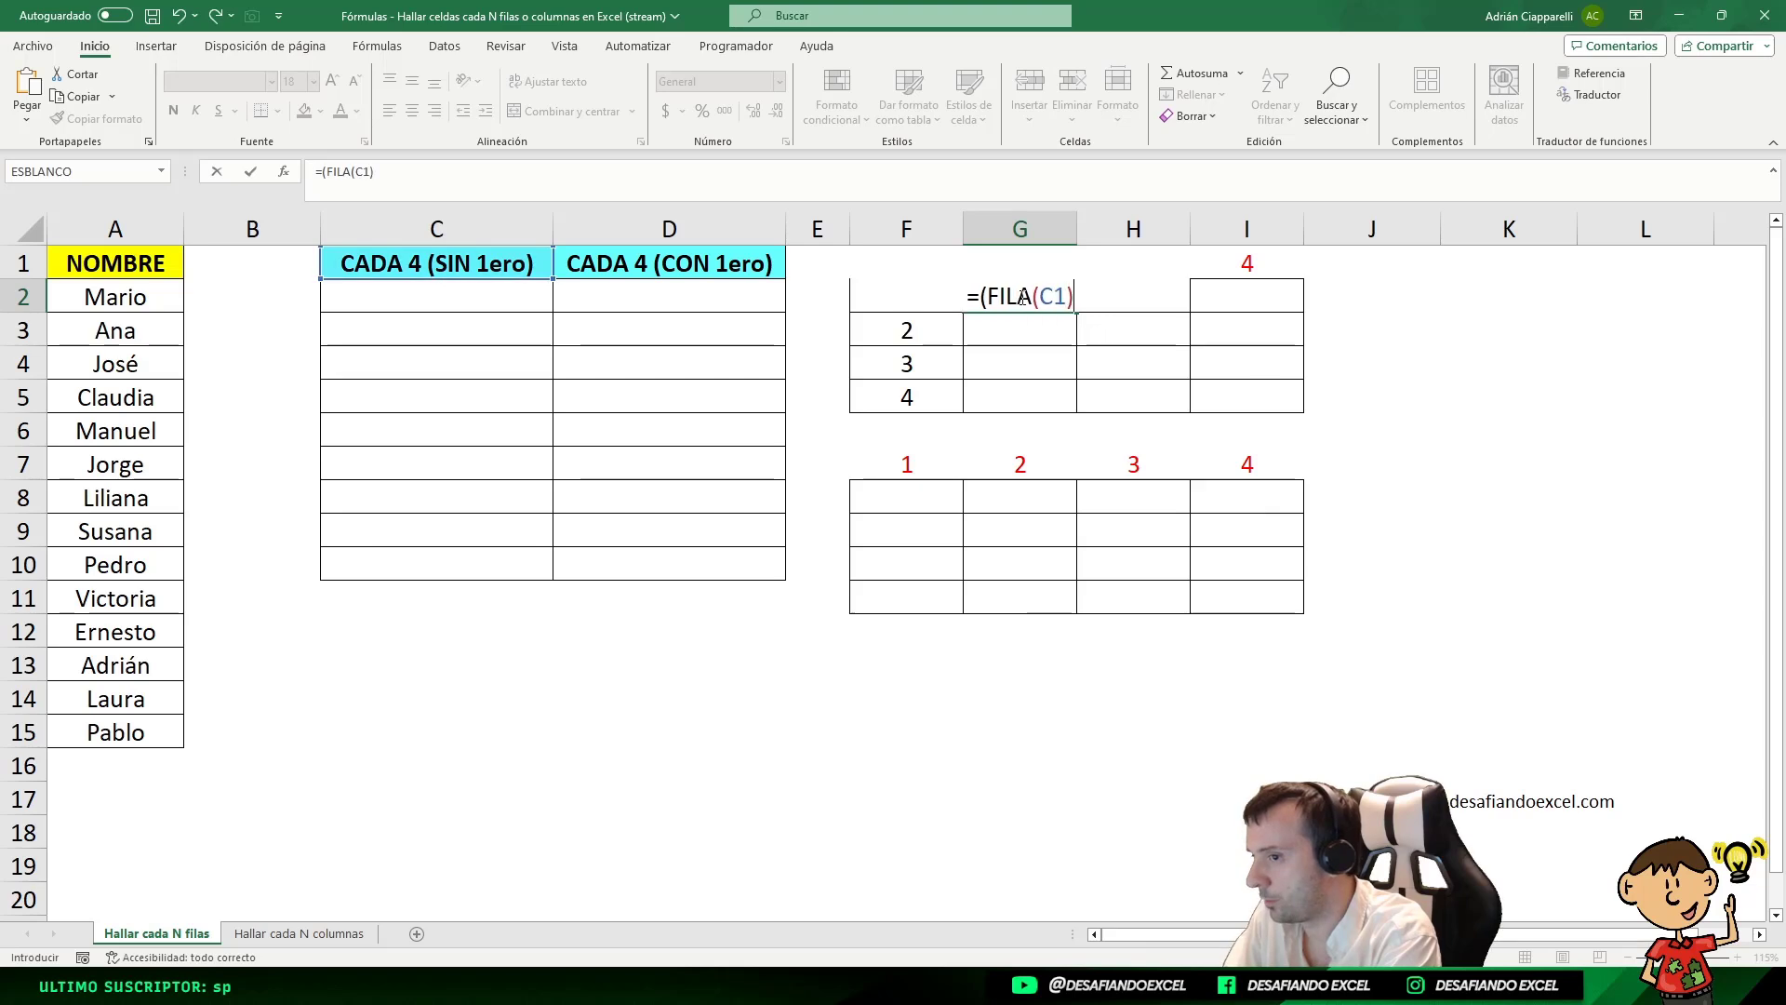
type("*4)")
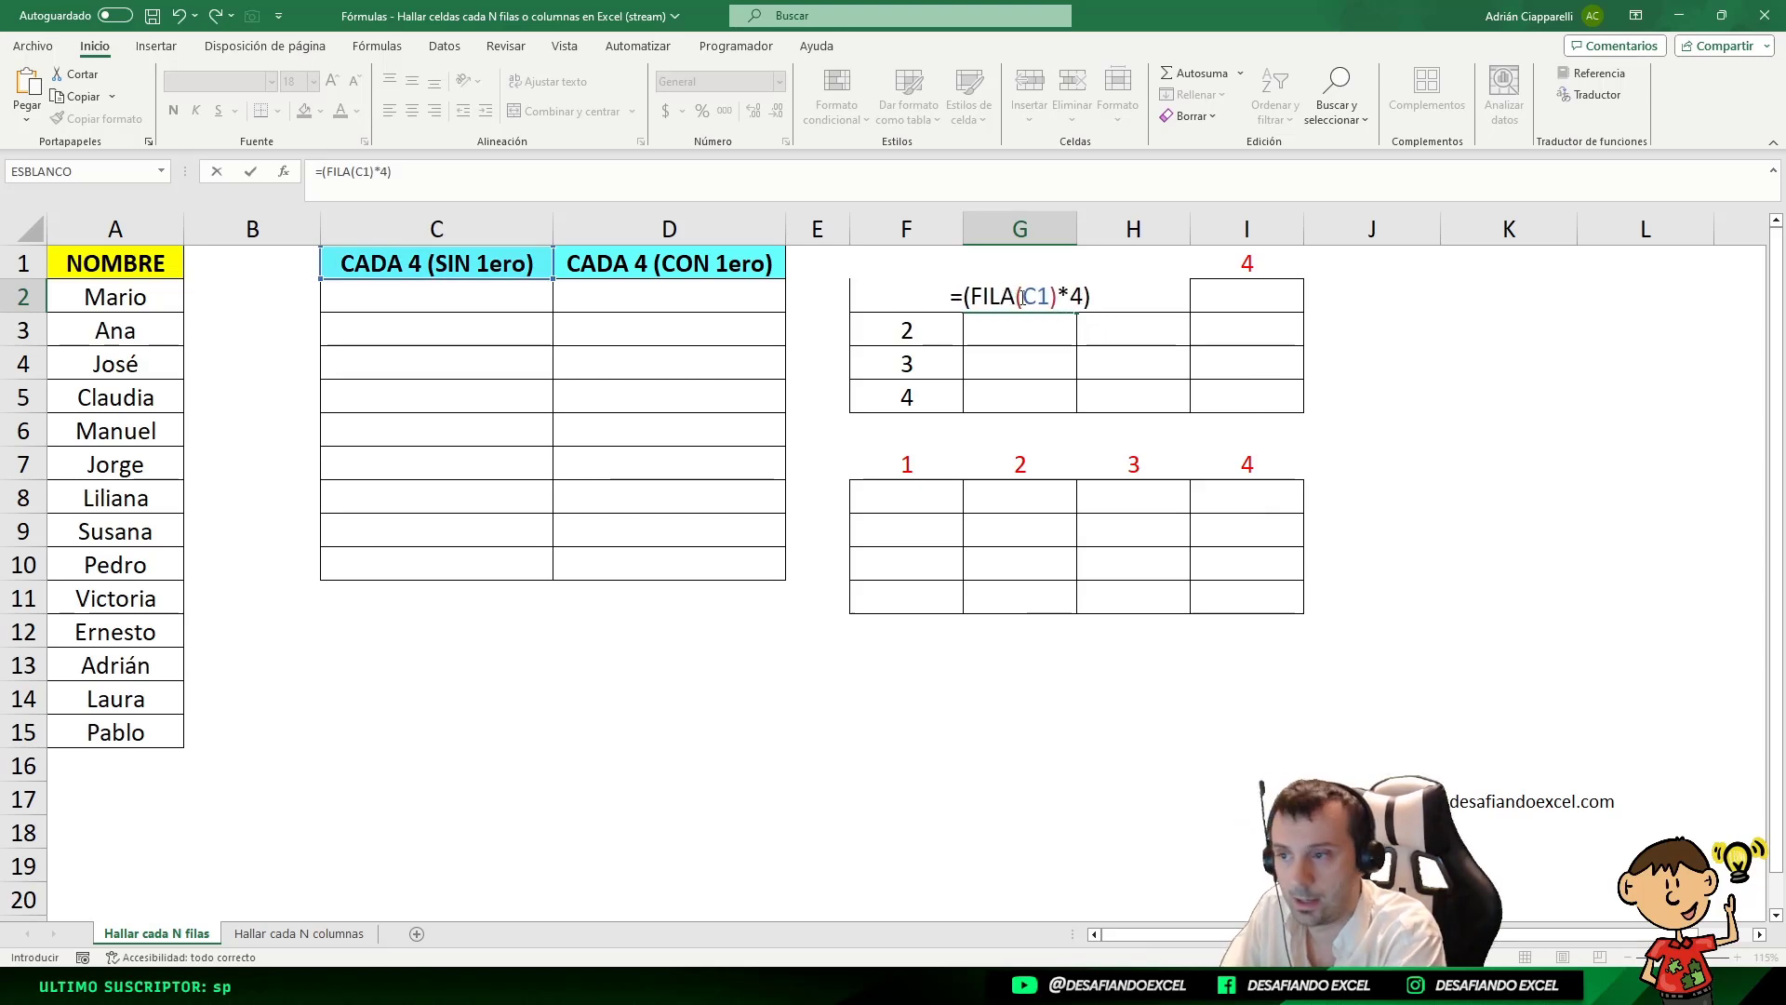
key("Return")
- Fill the multiplied row-number formula from G2 down to G5
left_click(1021, 296)
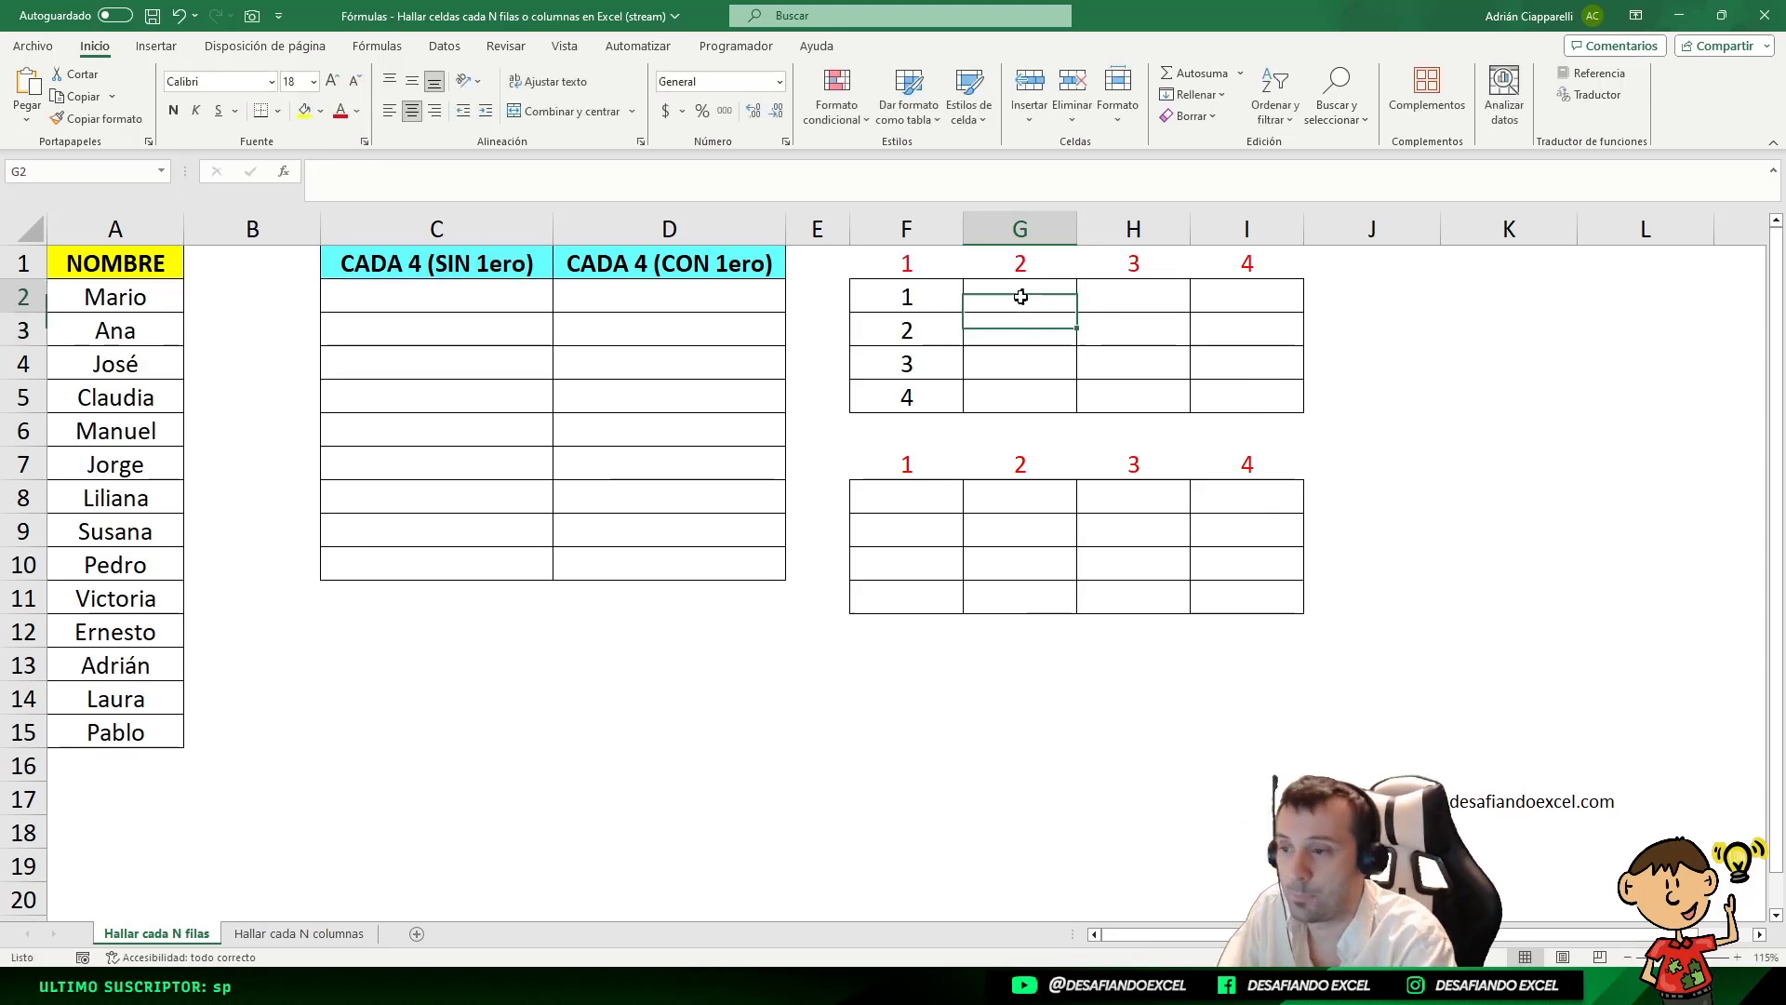
left_click(919, 296)
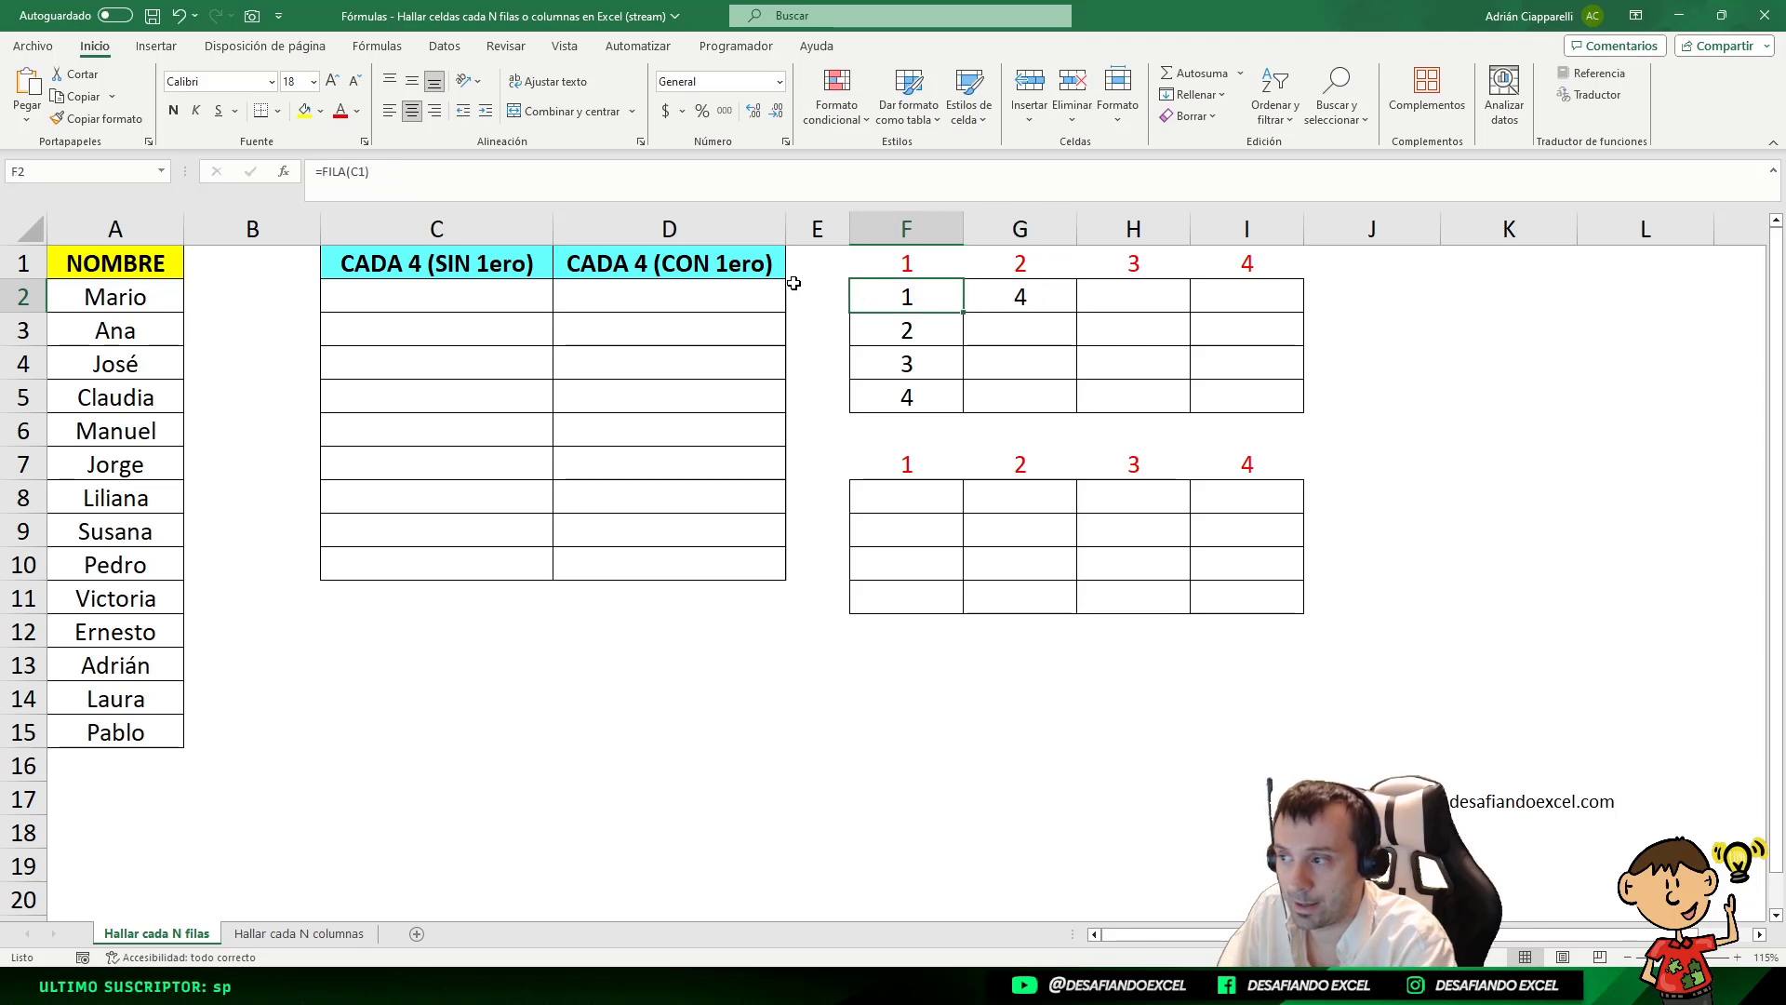
left_click(1037, 294)
left_click_drag(1078, 315, 1076, 411)
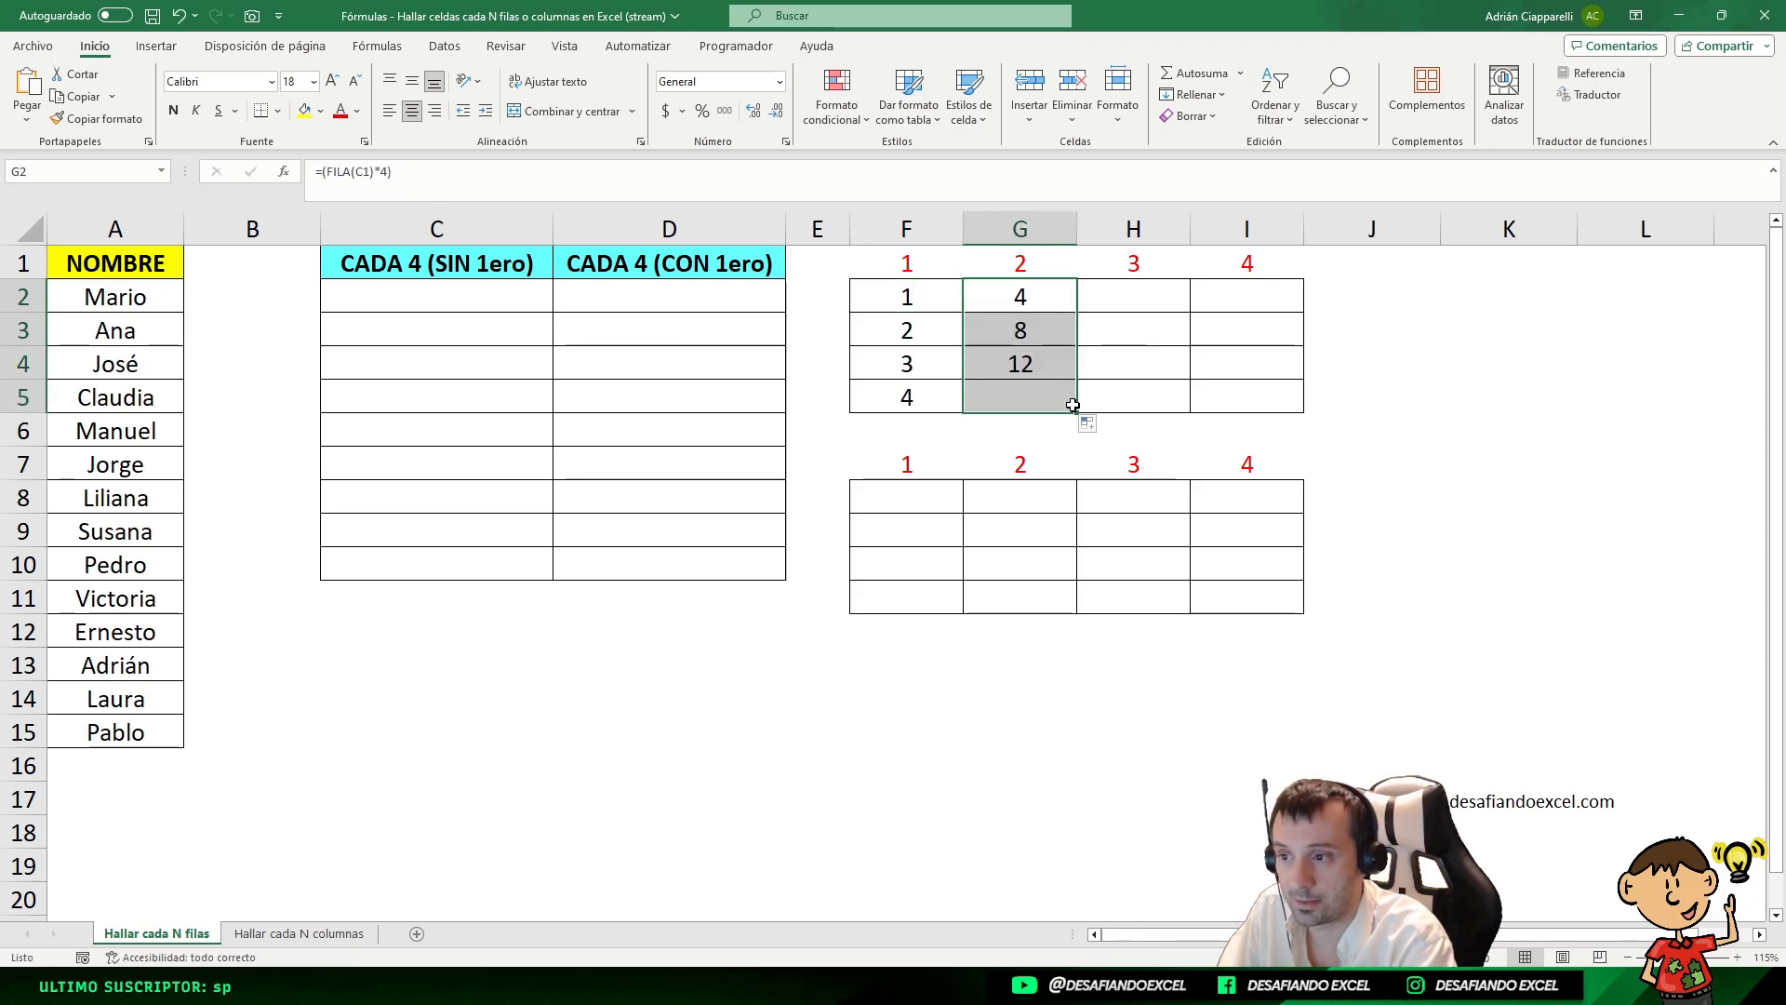
- Examine the formulas and results in G2:G5 cell by cell to follow the progression in steps of four
left_click(1040, 302)
left_click(1041, 328)
left_click(1038, 365)
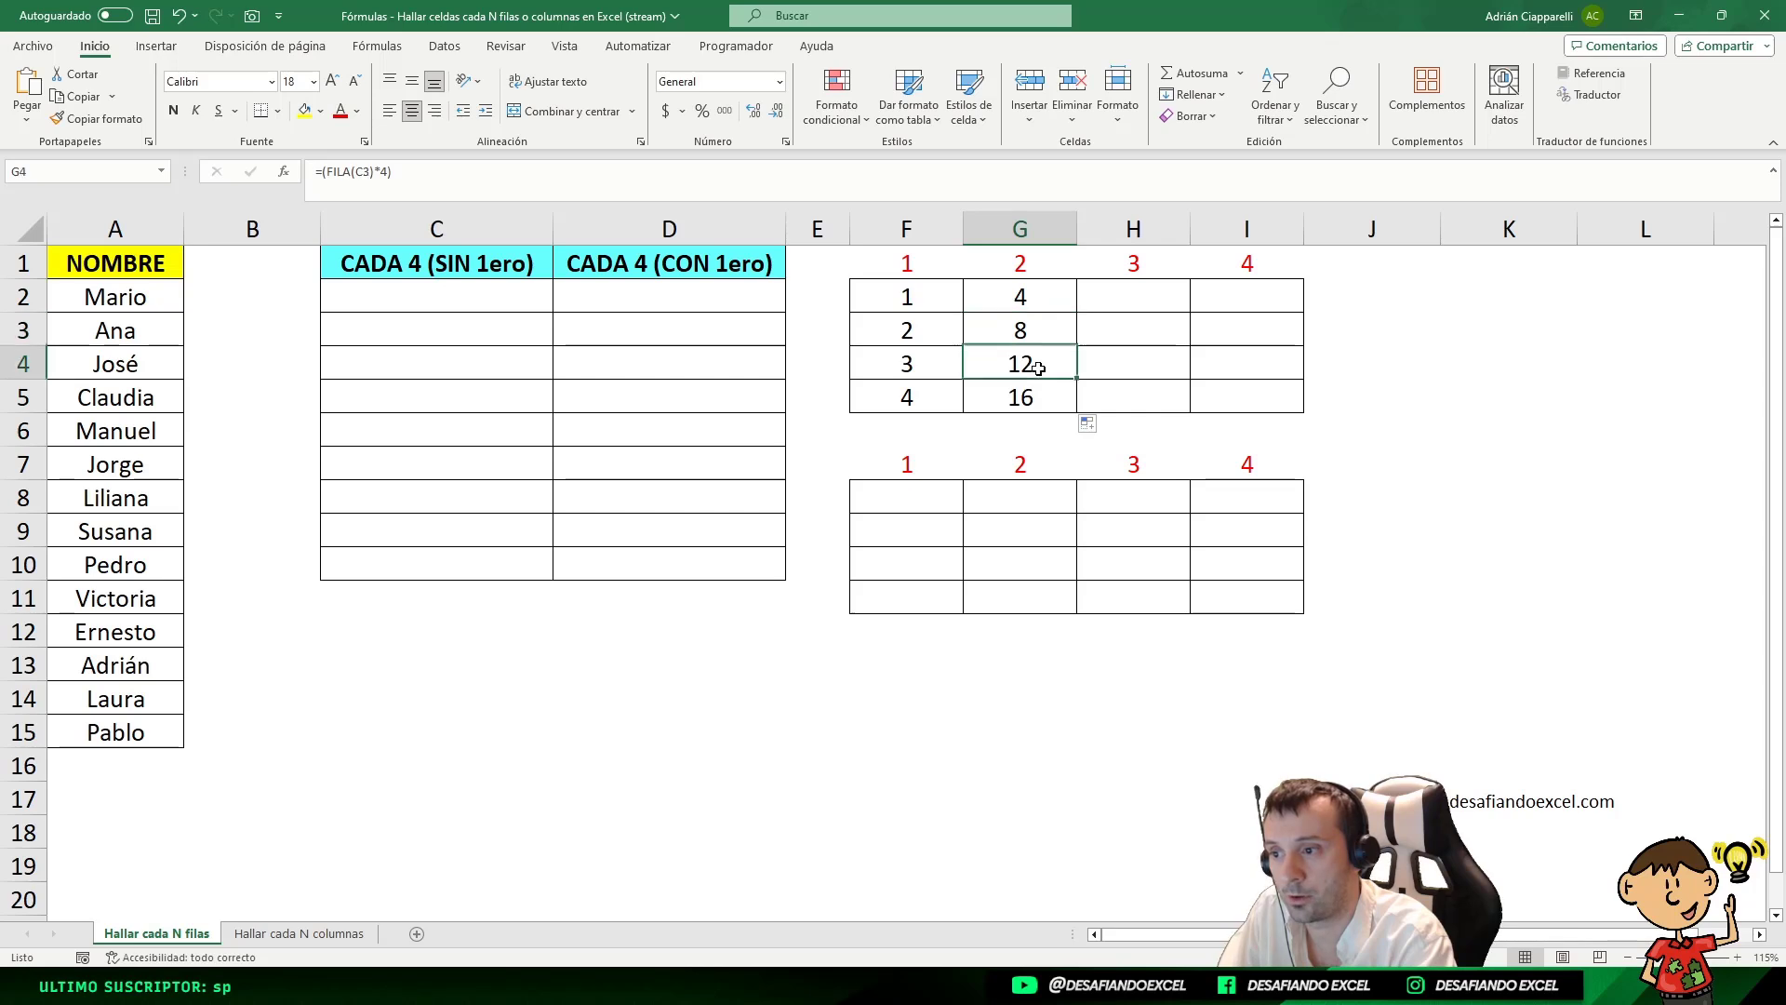
left_click(1039, 394)
left_click(1034, 305)
left_click(1032, 329)
left_click(1030, 361)
left_click(1033, 394)
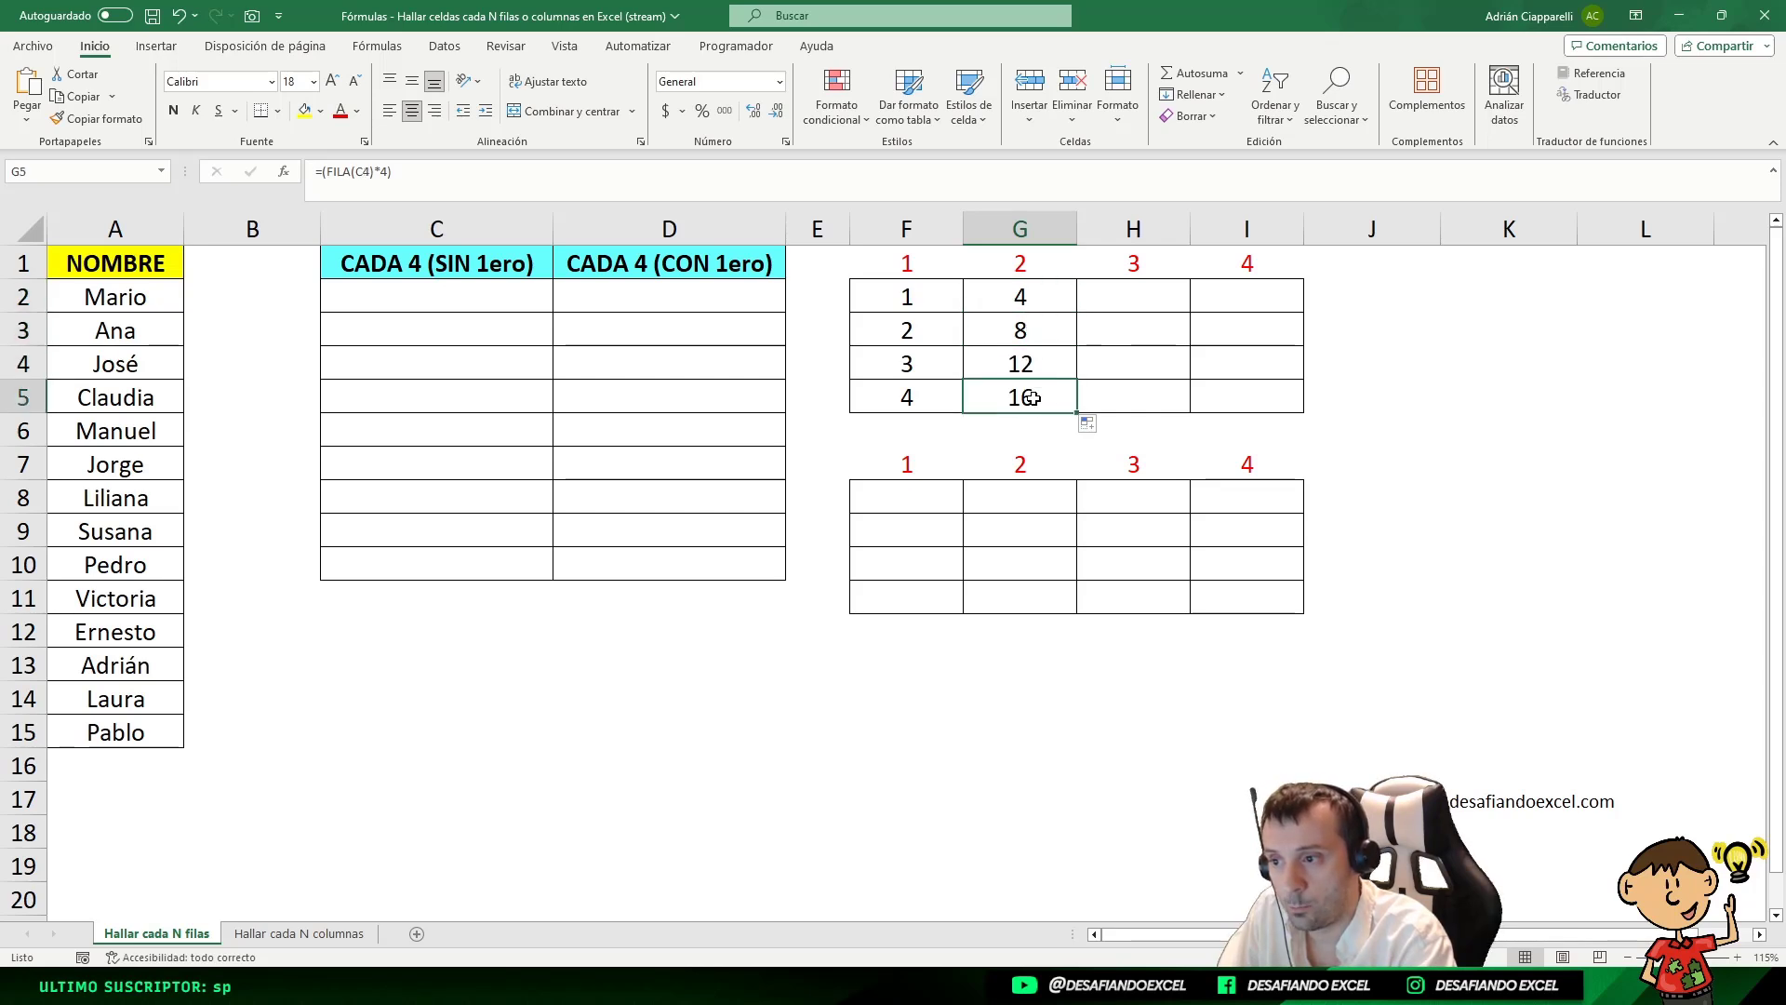
left_click(1032, 365)
left_click(1032, 330)
left_click(1030, 301)
left_click(1026, 331)
left_click(1034, 363)
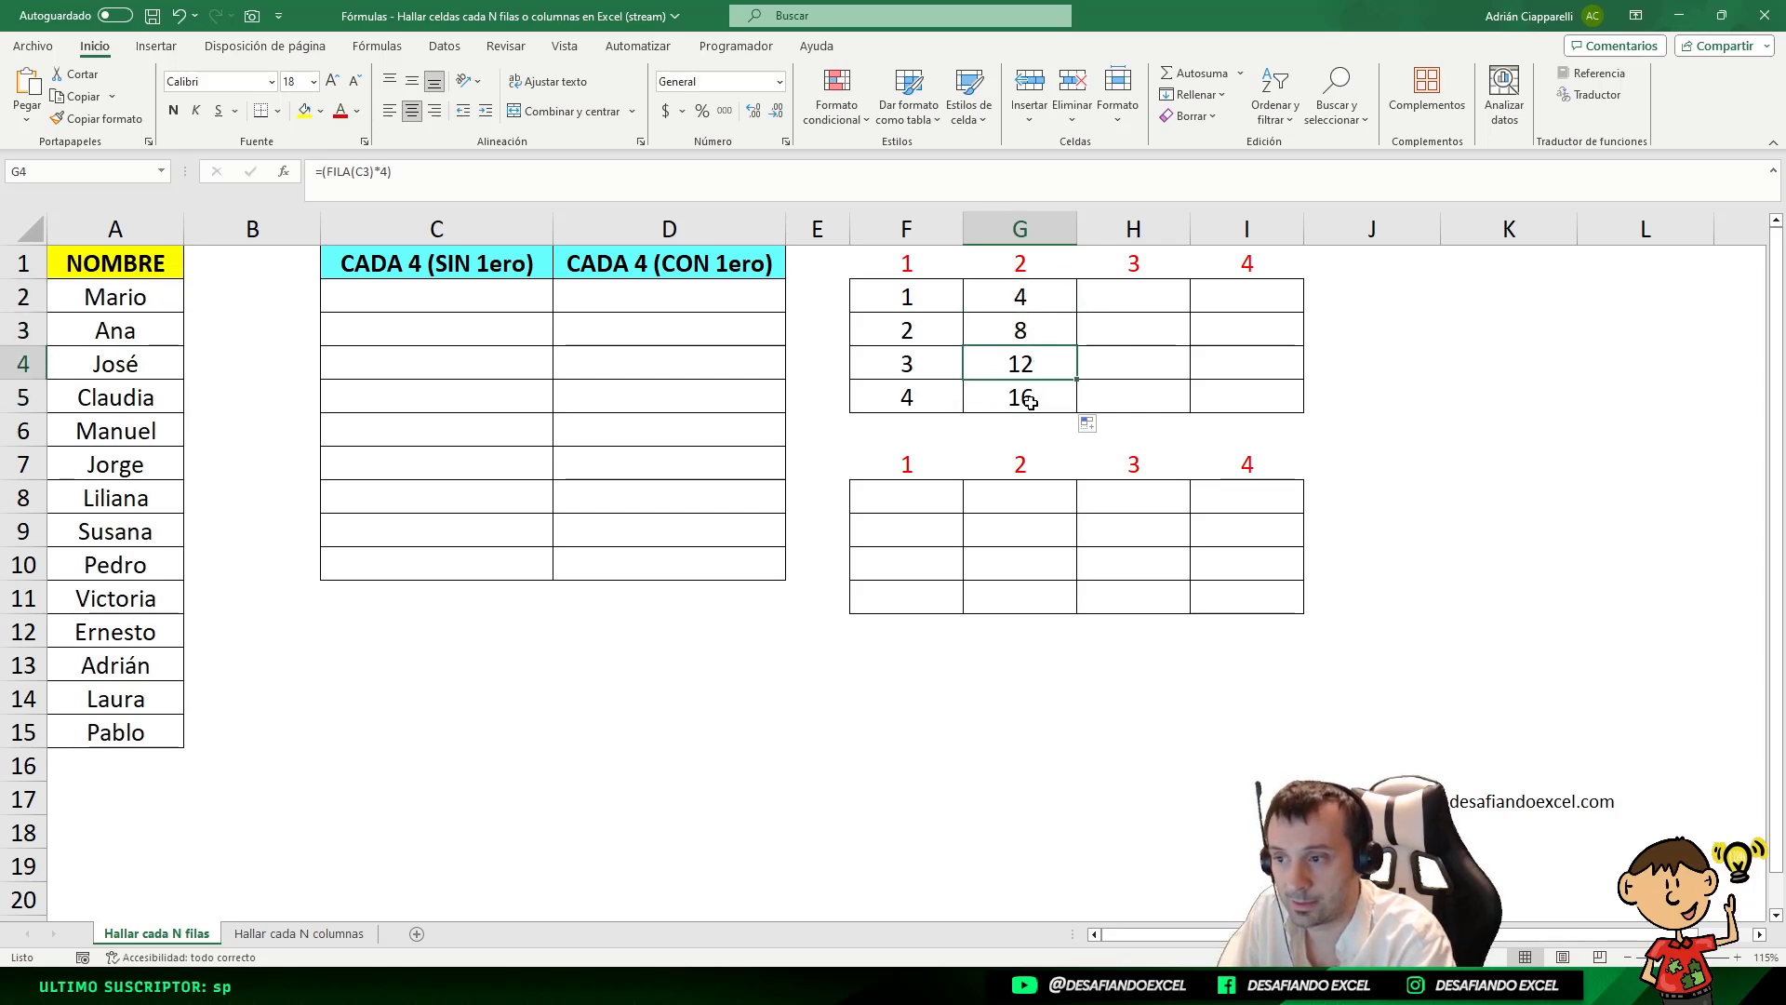
left_click(1029, 398)
left_click(1033, 365)
left_click(1033, 330)
left_click(1032, 303)
left_click(1033, 330)
left_click(1033, 363)
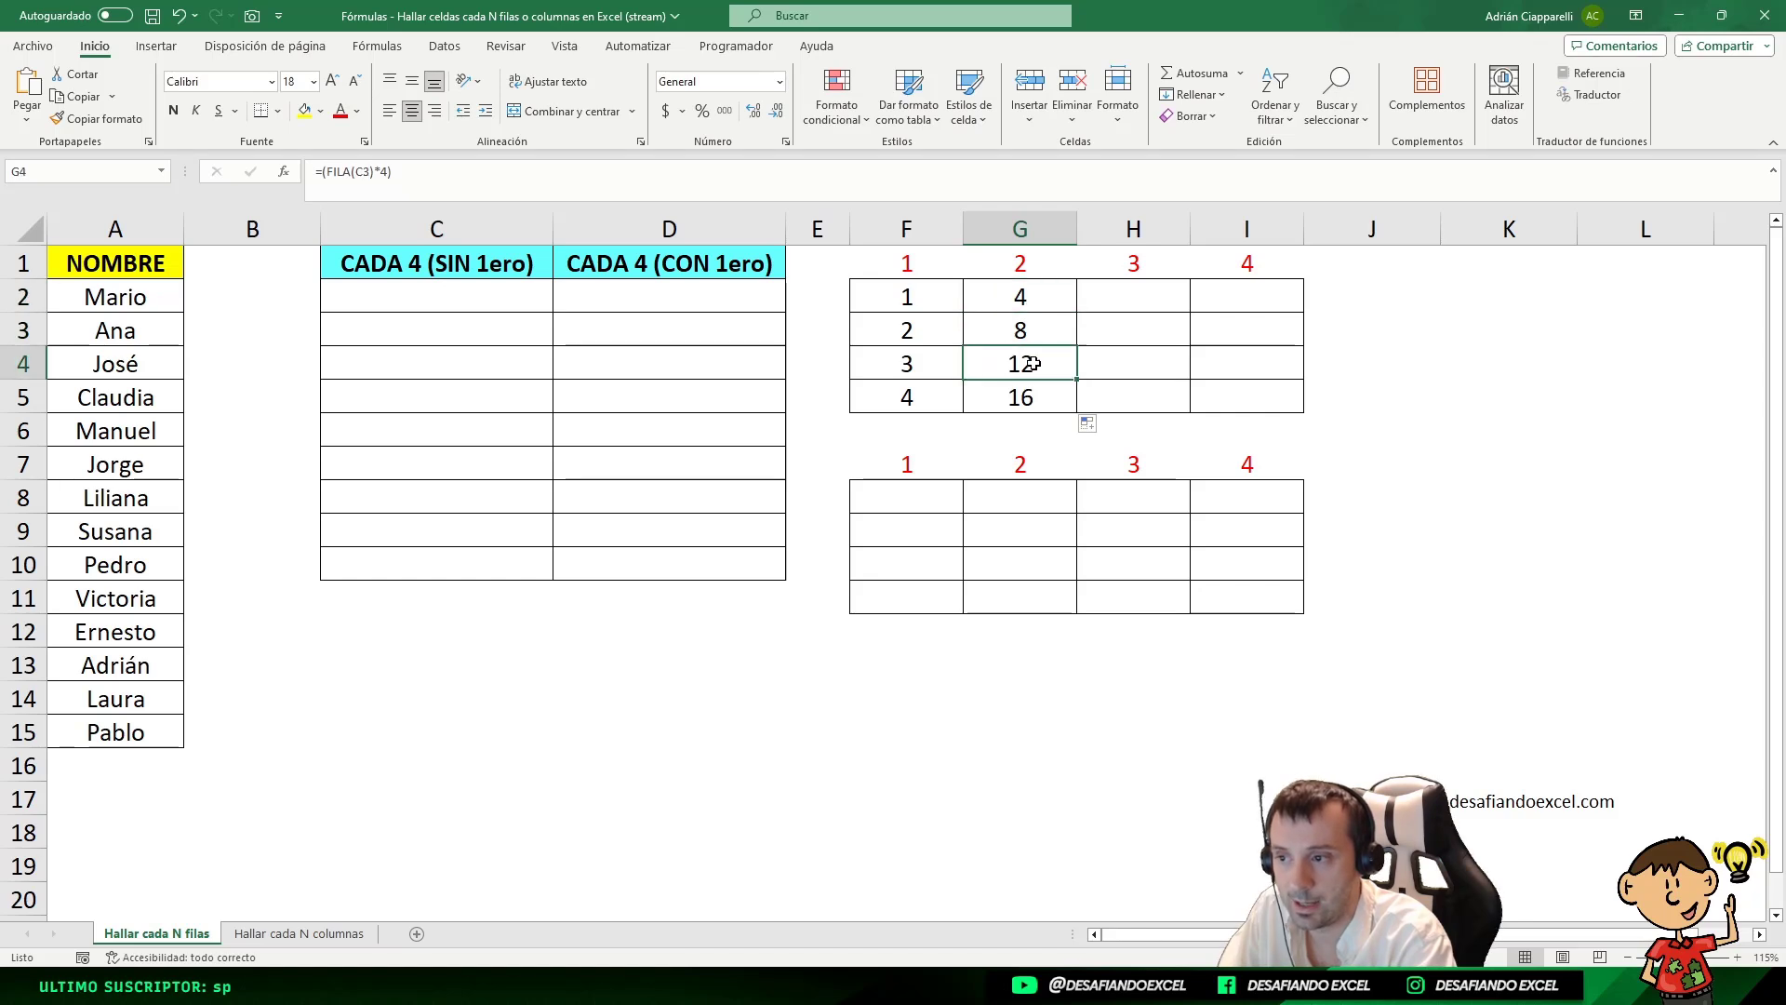
left_click(1031, 395)
left_click(1033, 365)
left_click(1036, 330)
left_click(1033, 299)
left_click(1033, 331)
left_click(1033, 363)
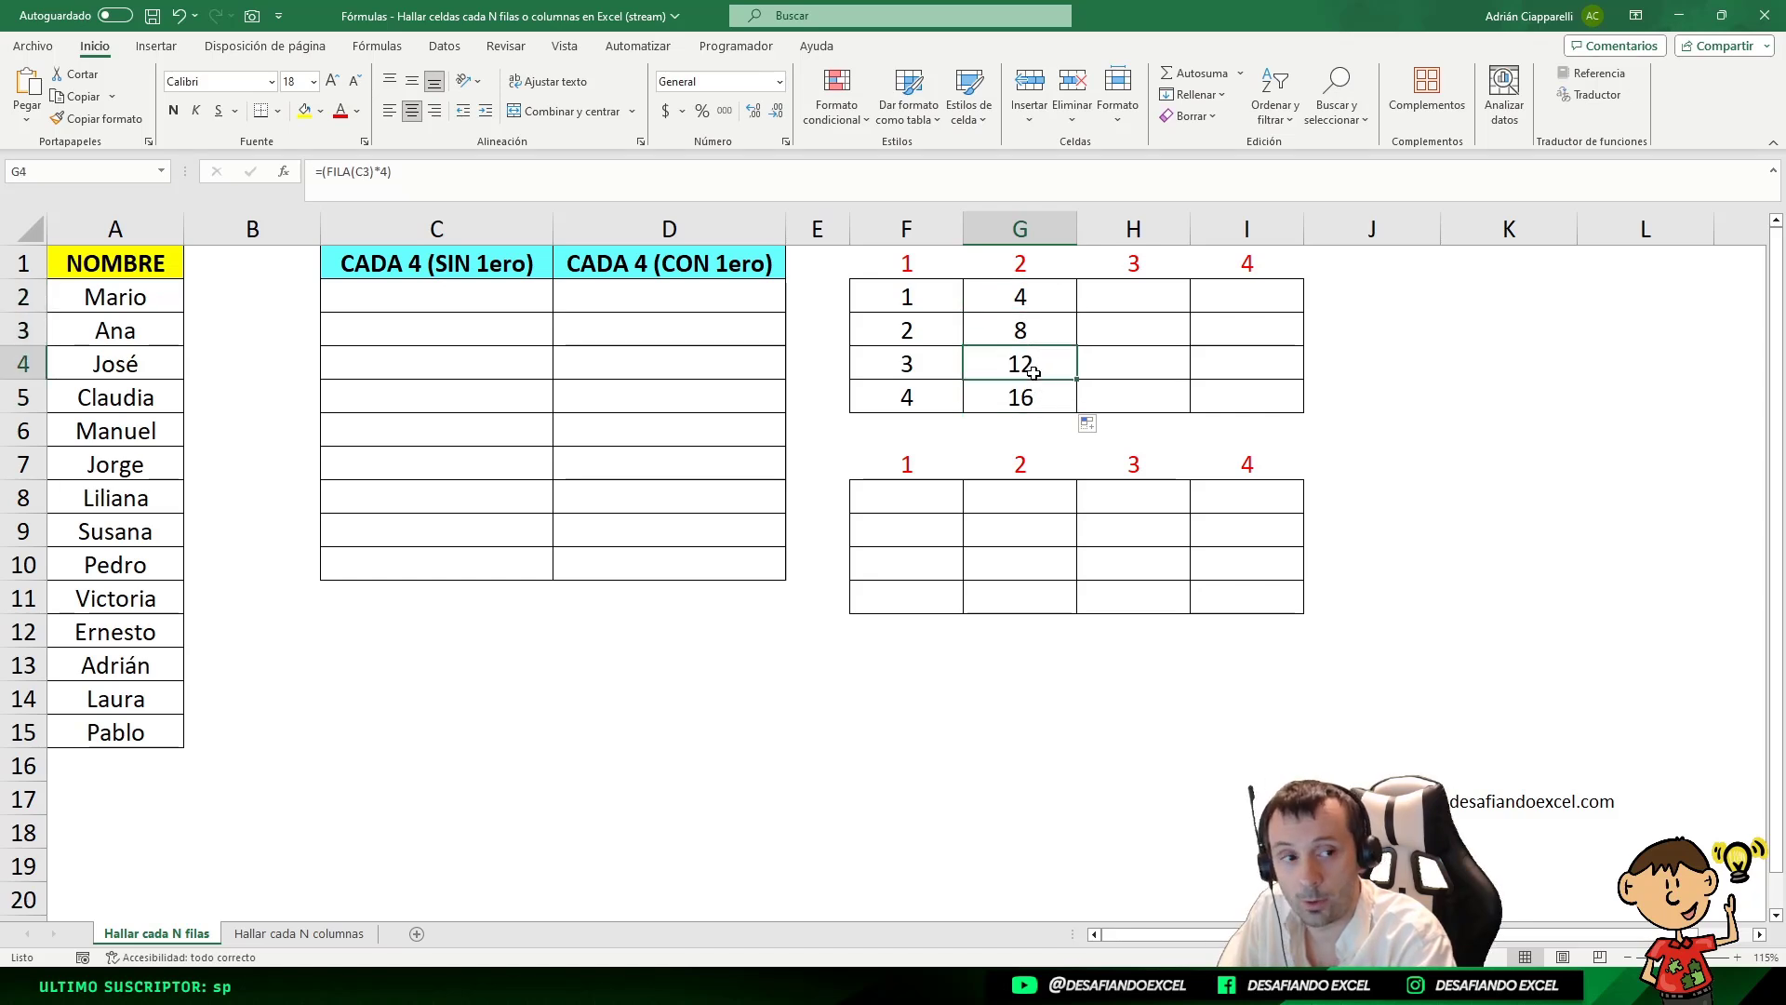
left_click(1032, 395)
left_click_drag(1029, 299, 1031, 396)
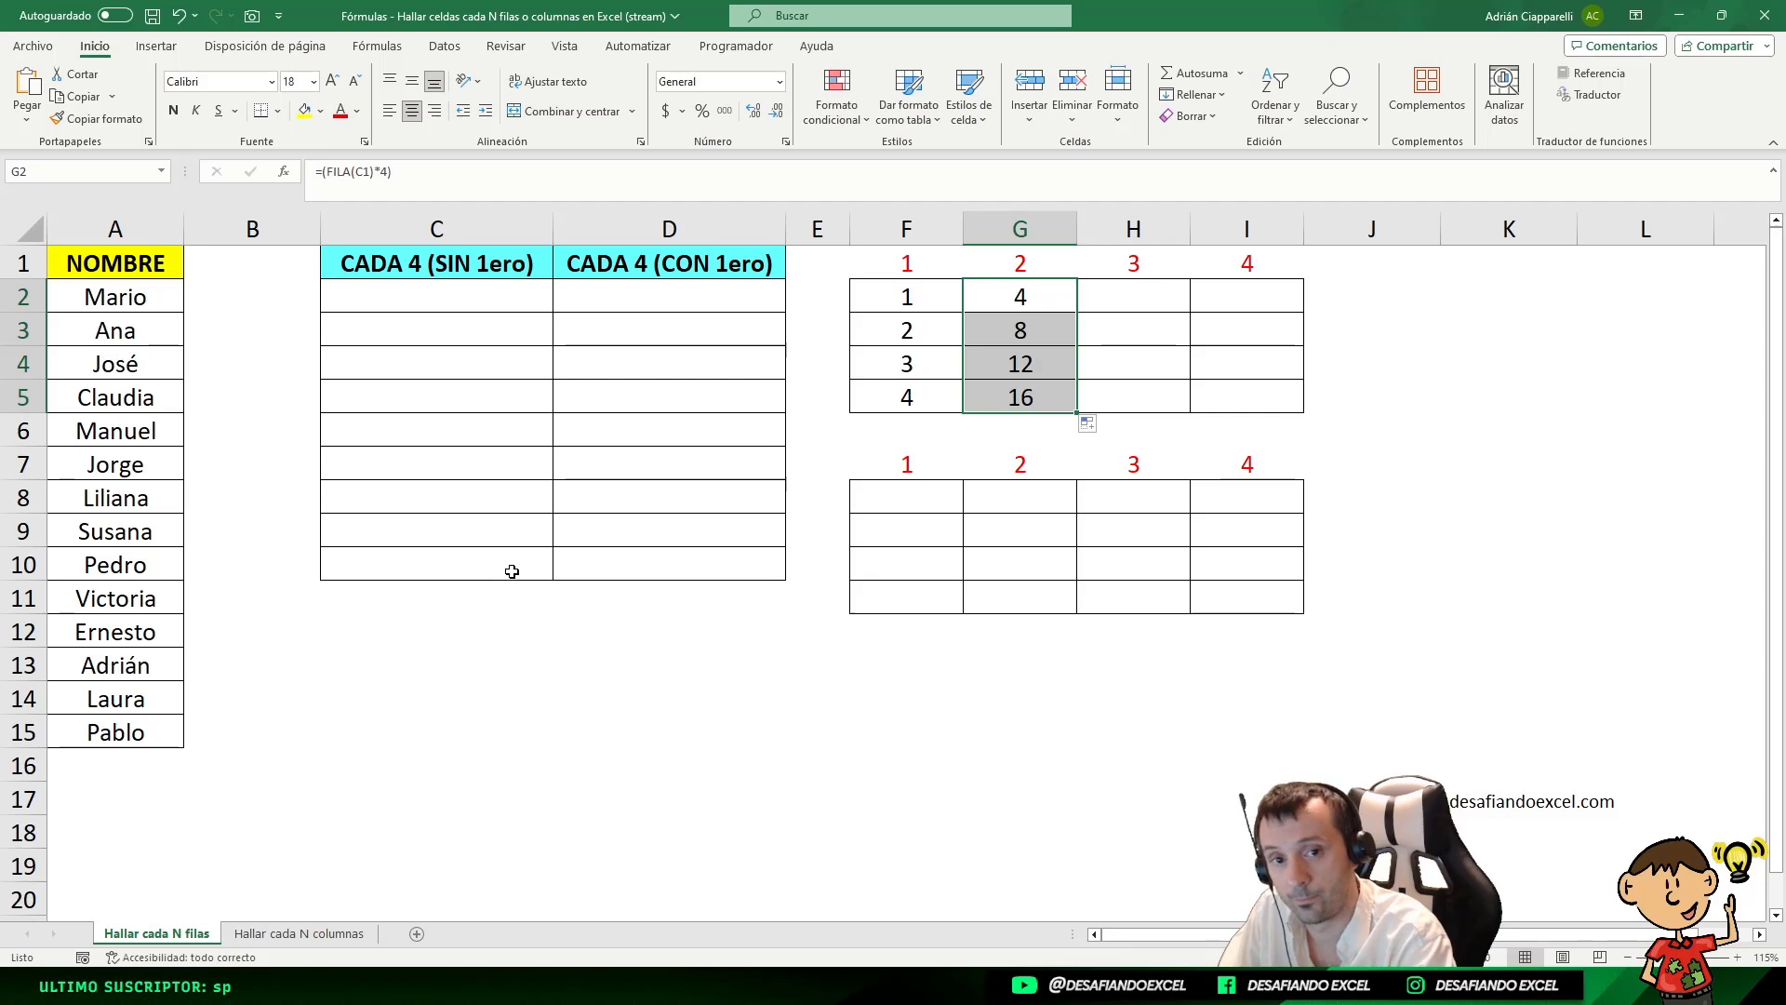
left_click(1038, 294)
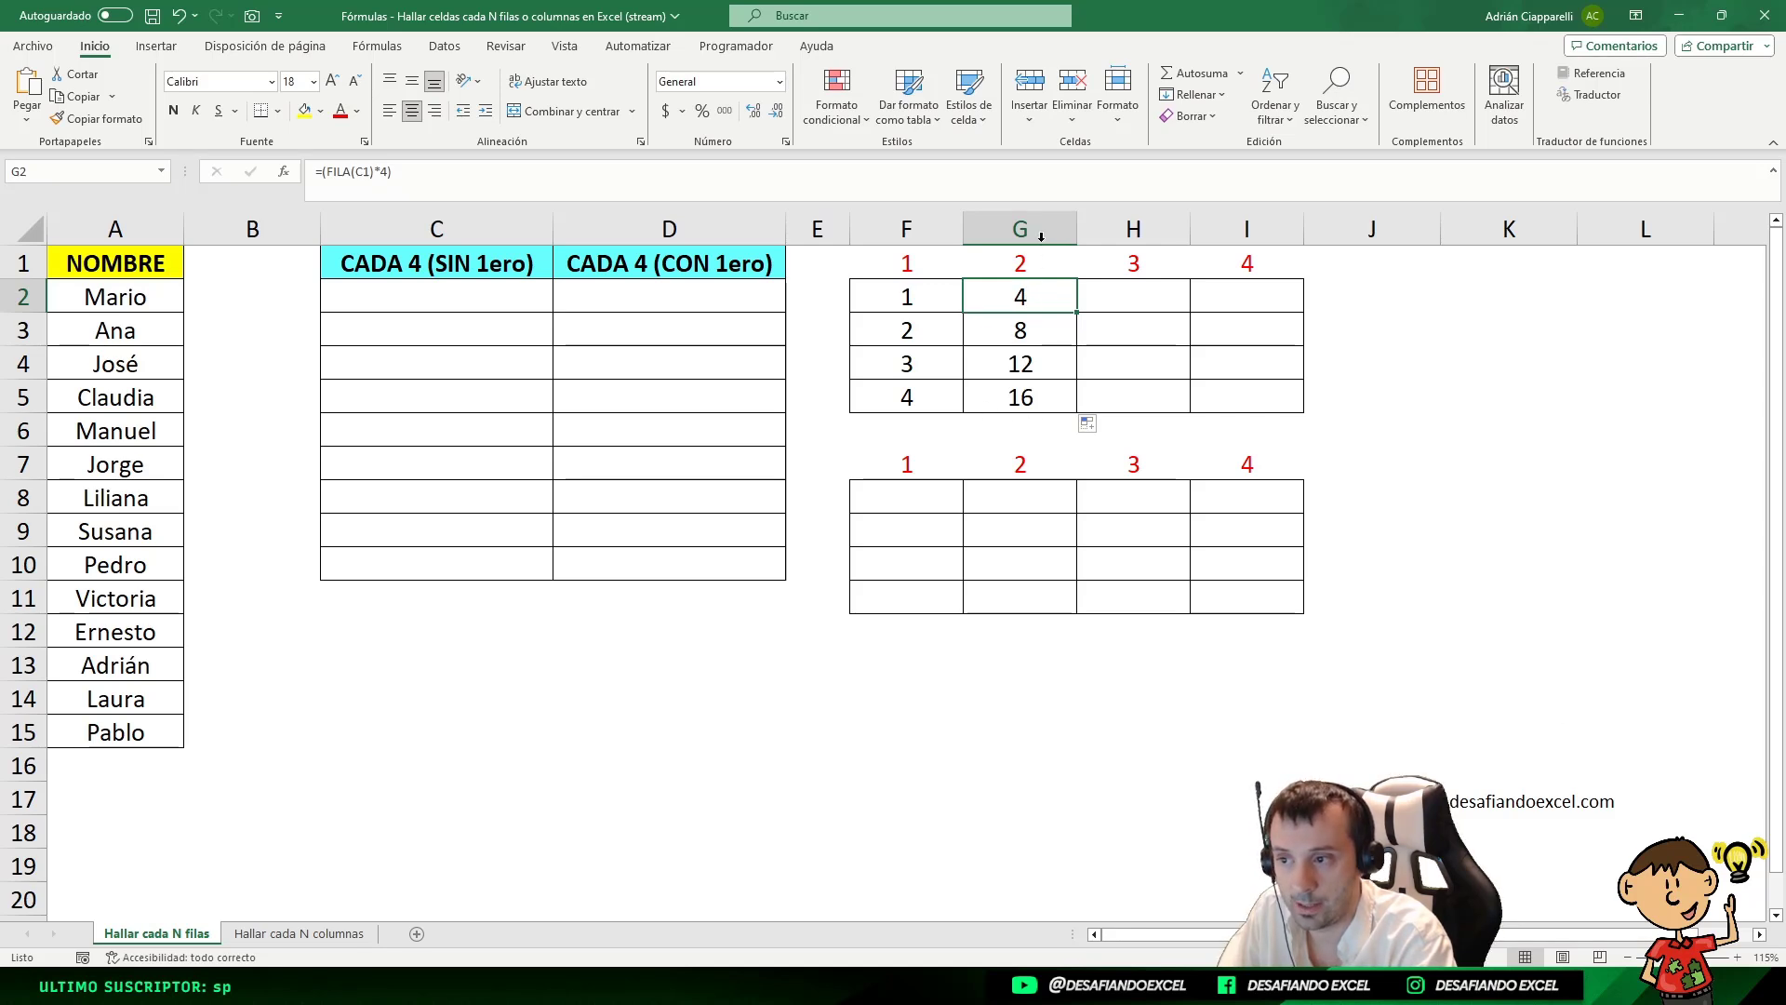
left_click(1030, 331)
left_click(1030, 364)
left_click(1030, 398)
left_click(1030, 363)
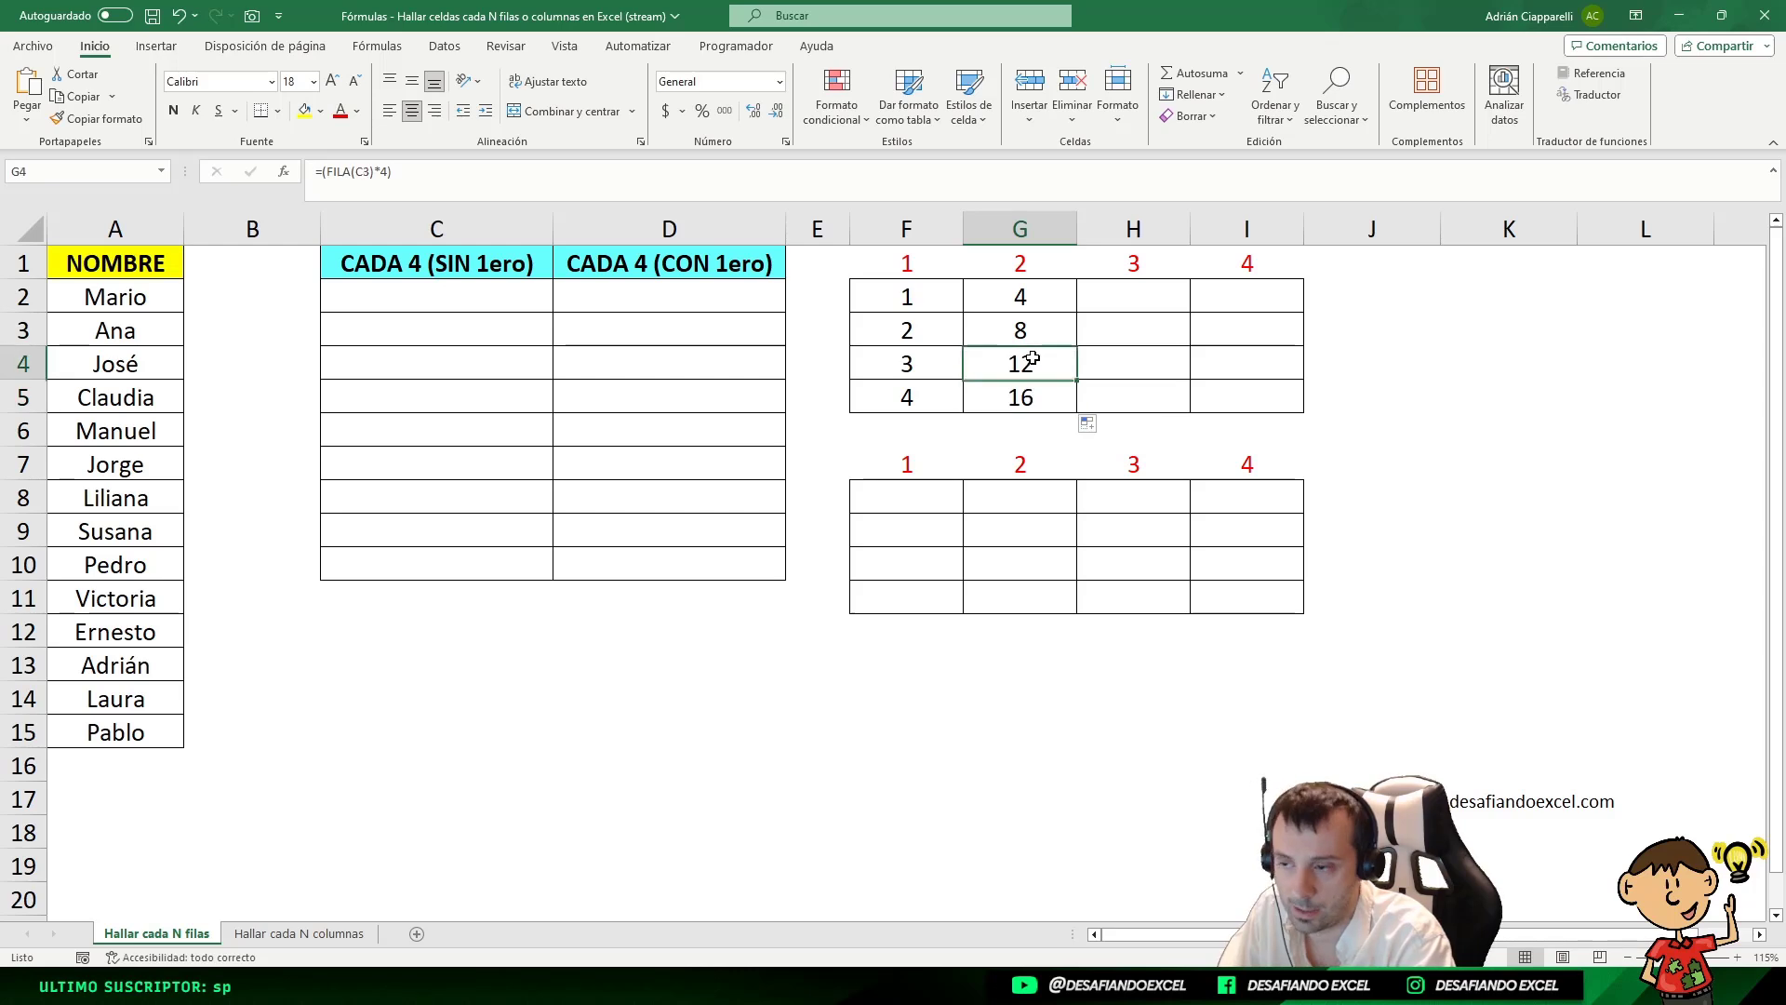
left_click(1033, 331)
left_click(1035, 361)
left_click(1031, 329)
left_click(1033, 365)
left_click(1047, 398)
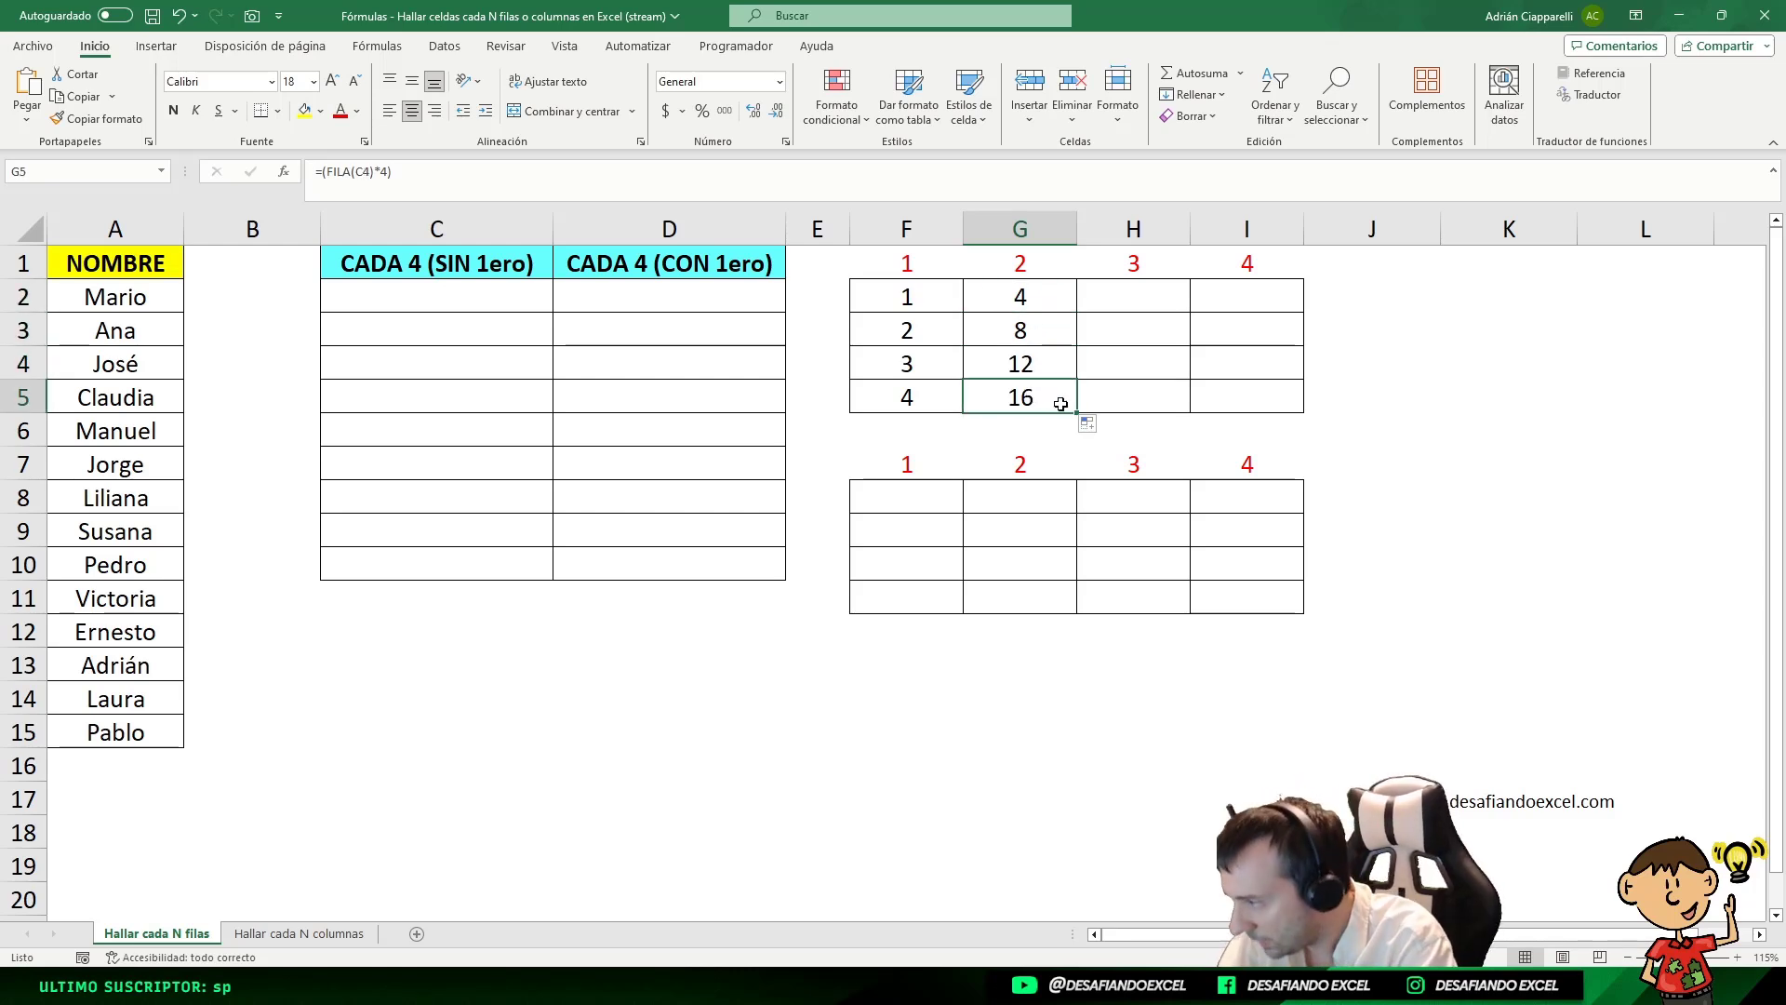
- Enter the formula =(FILA(C1)*4)-1 in cell H2 of the upper helper table
left_click(1130, 297)
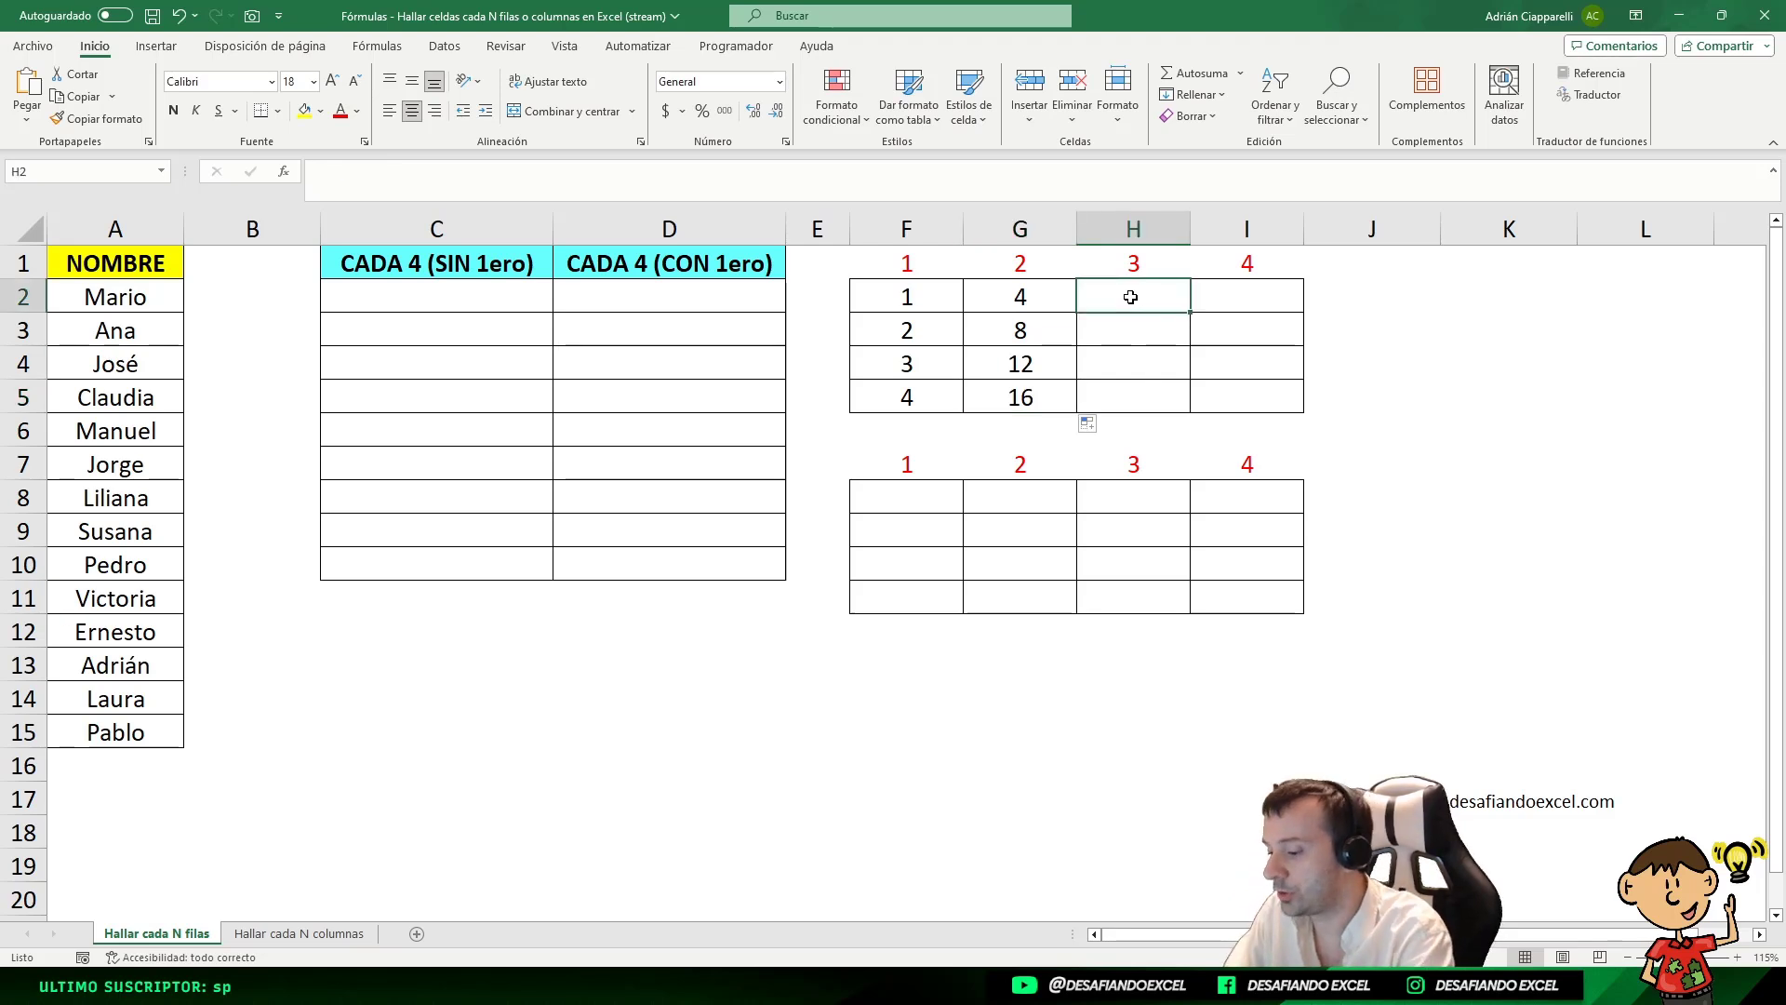
type("=(FILA")
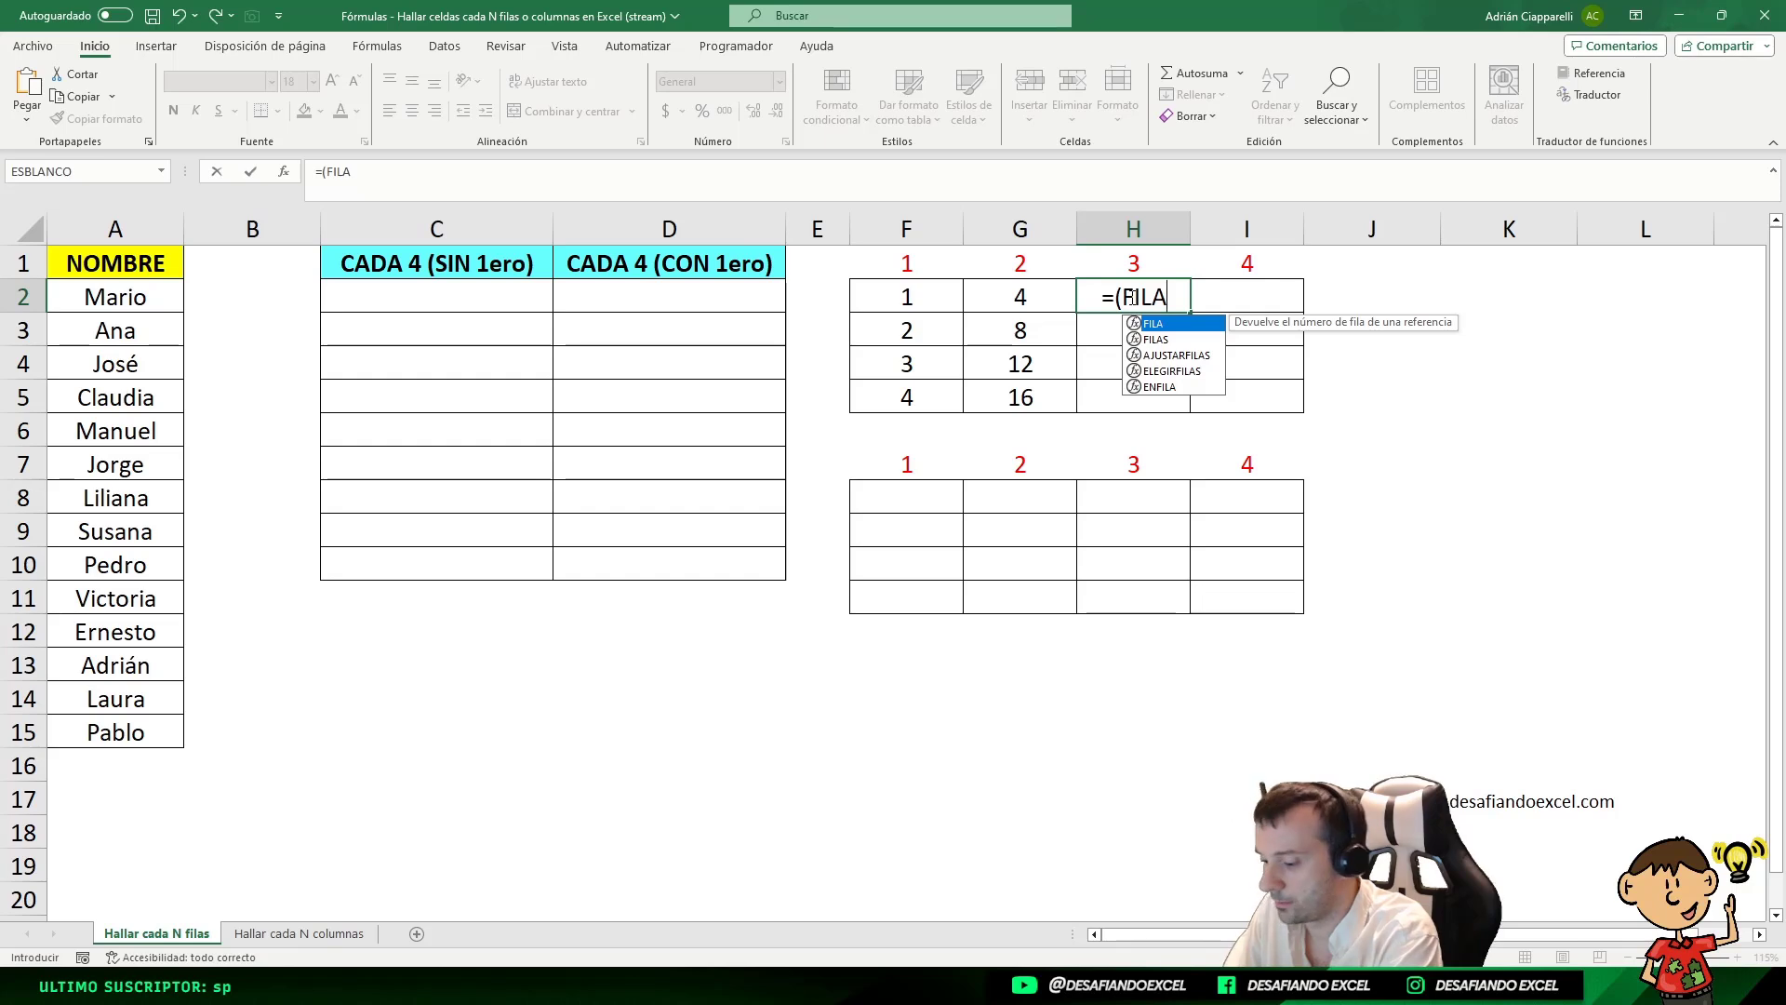
type("(C1)")
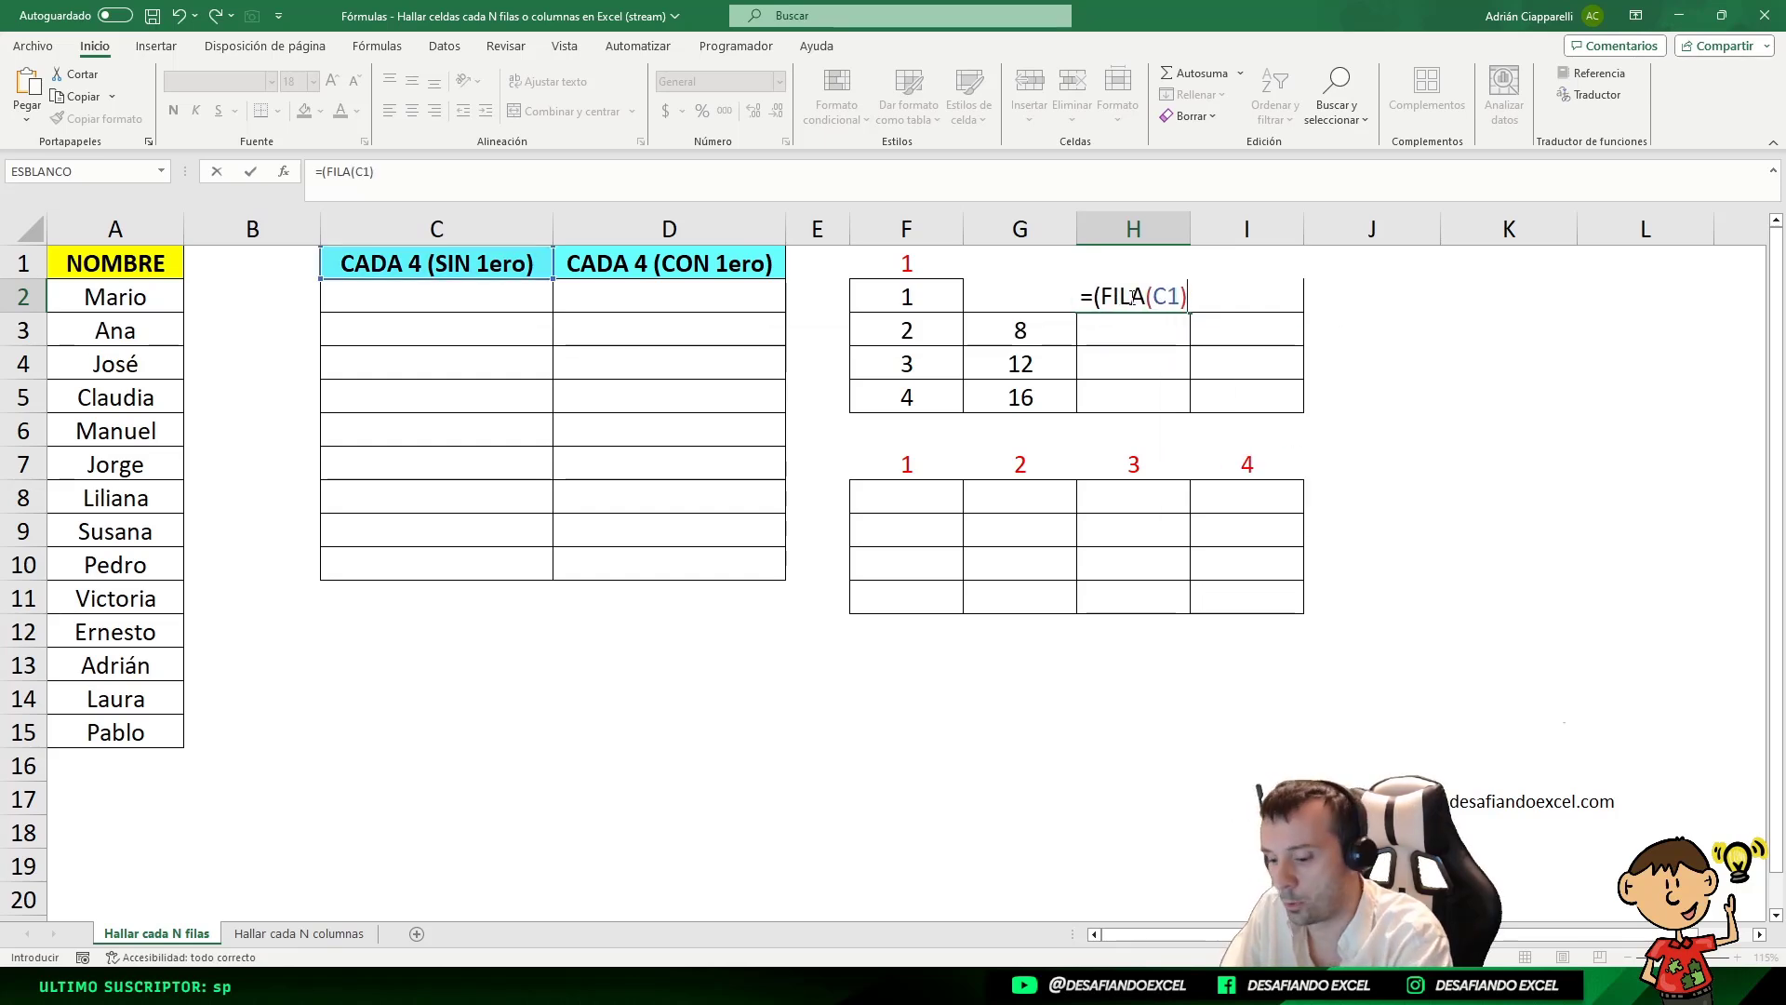
type("*4)")
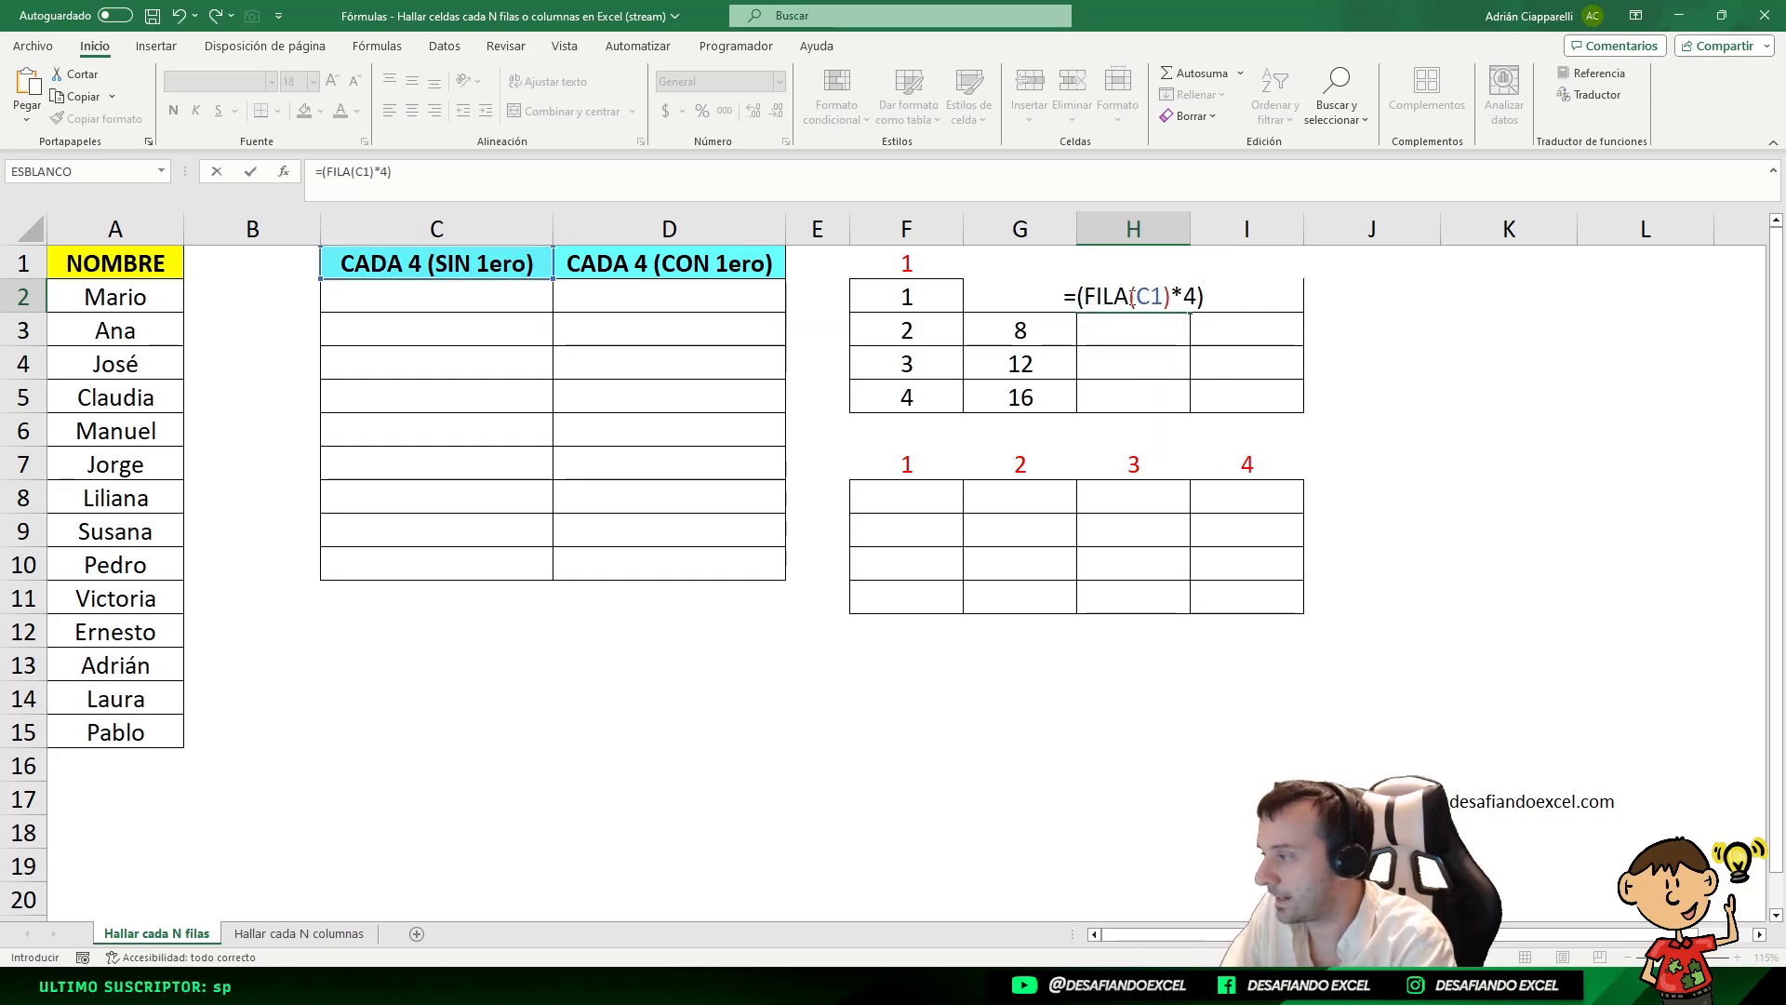
type("-1")
key("Return")
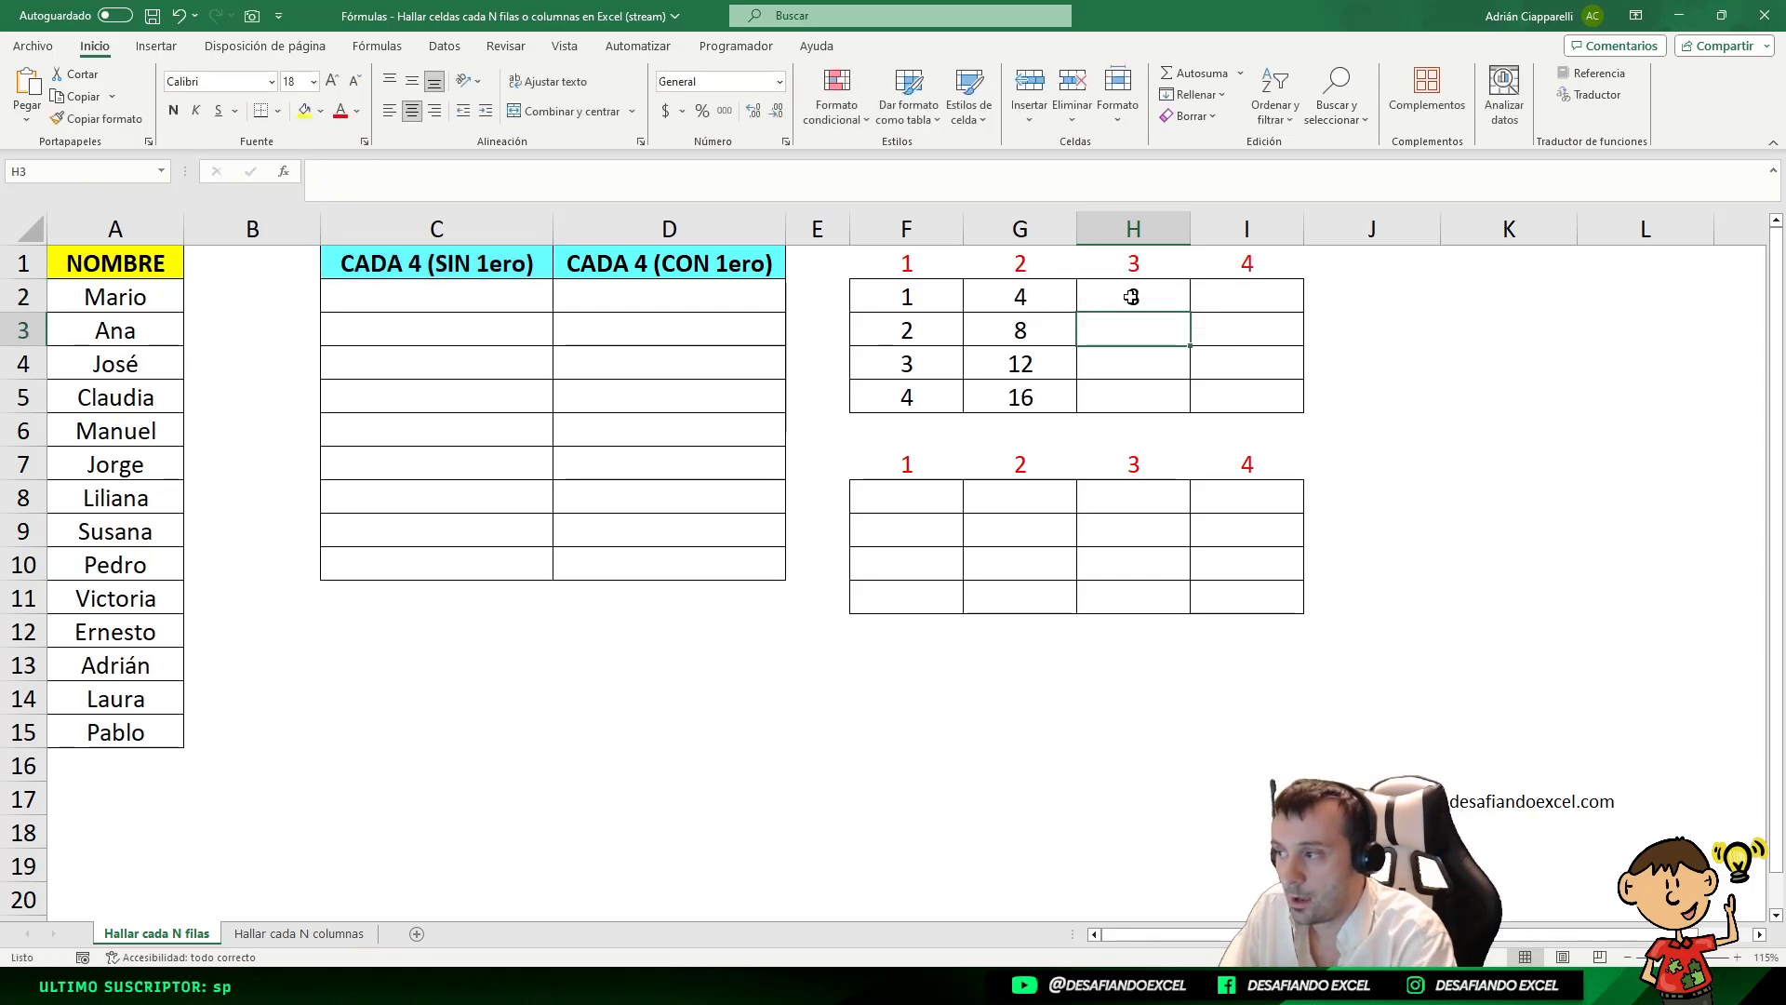
- Examine the multiplier 4 in the H2 formula and relate it to the CADA 4 (SIN 1ero) header in C1
left_click(1133, 297)
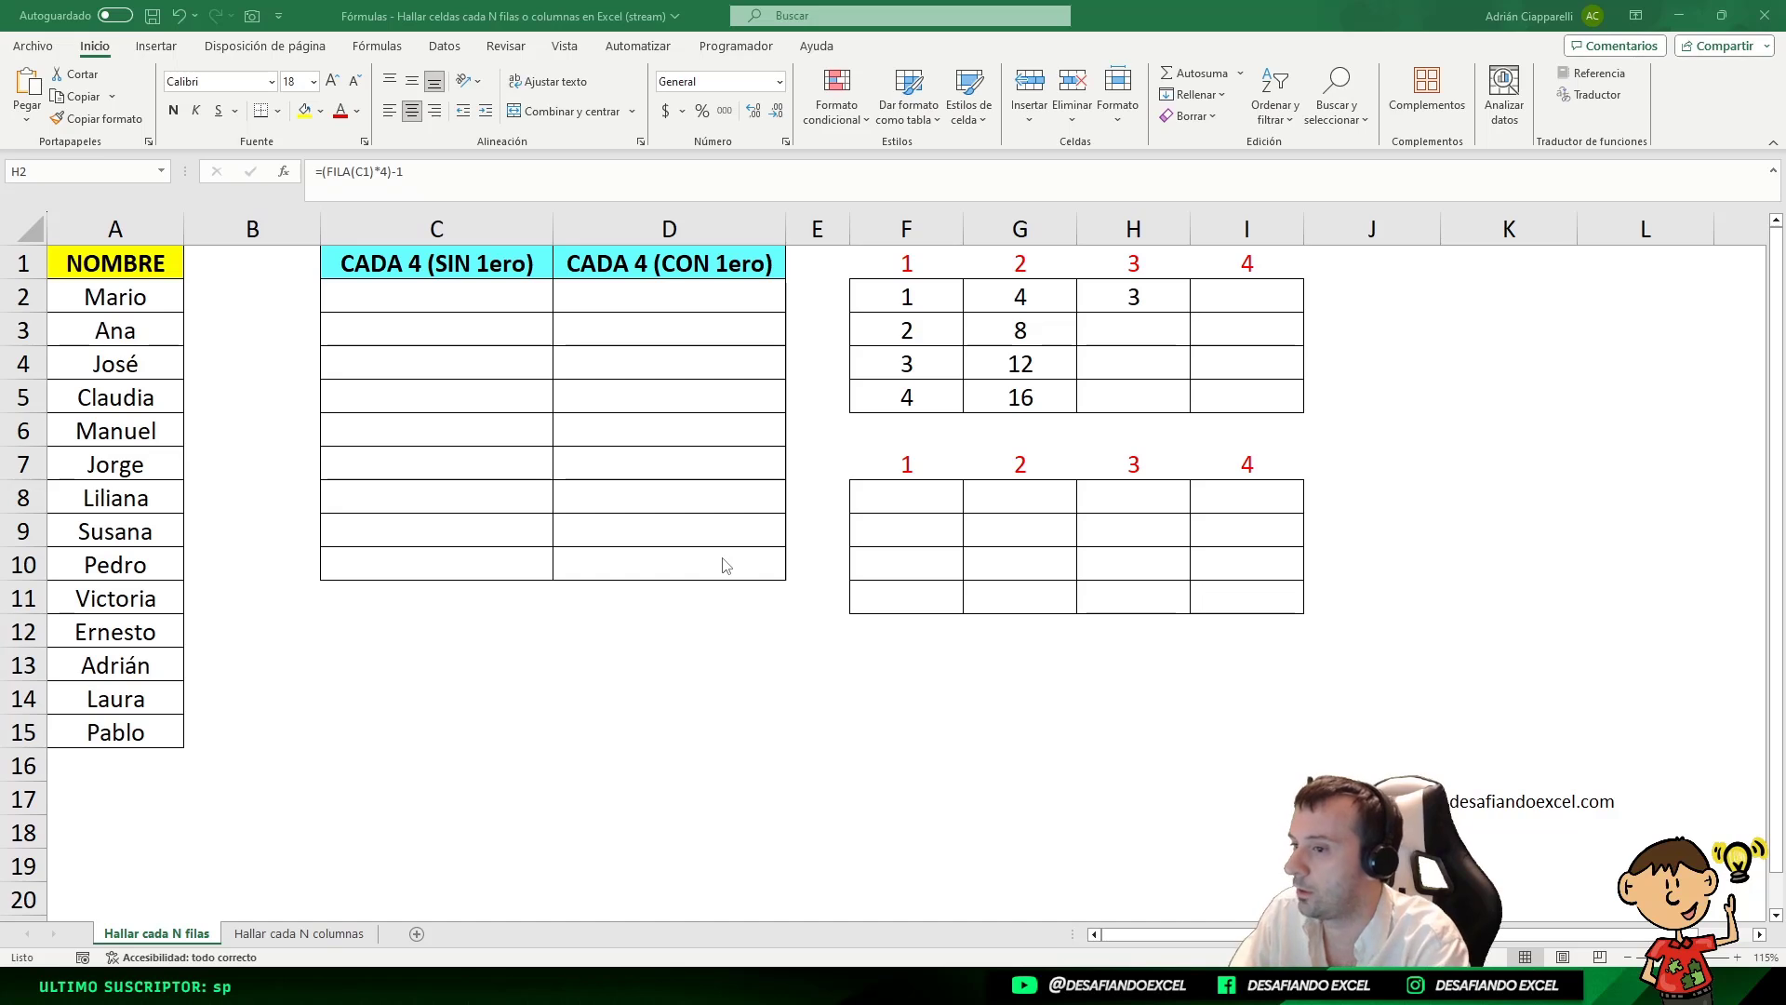
left_click(1126, 289)
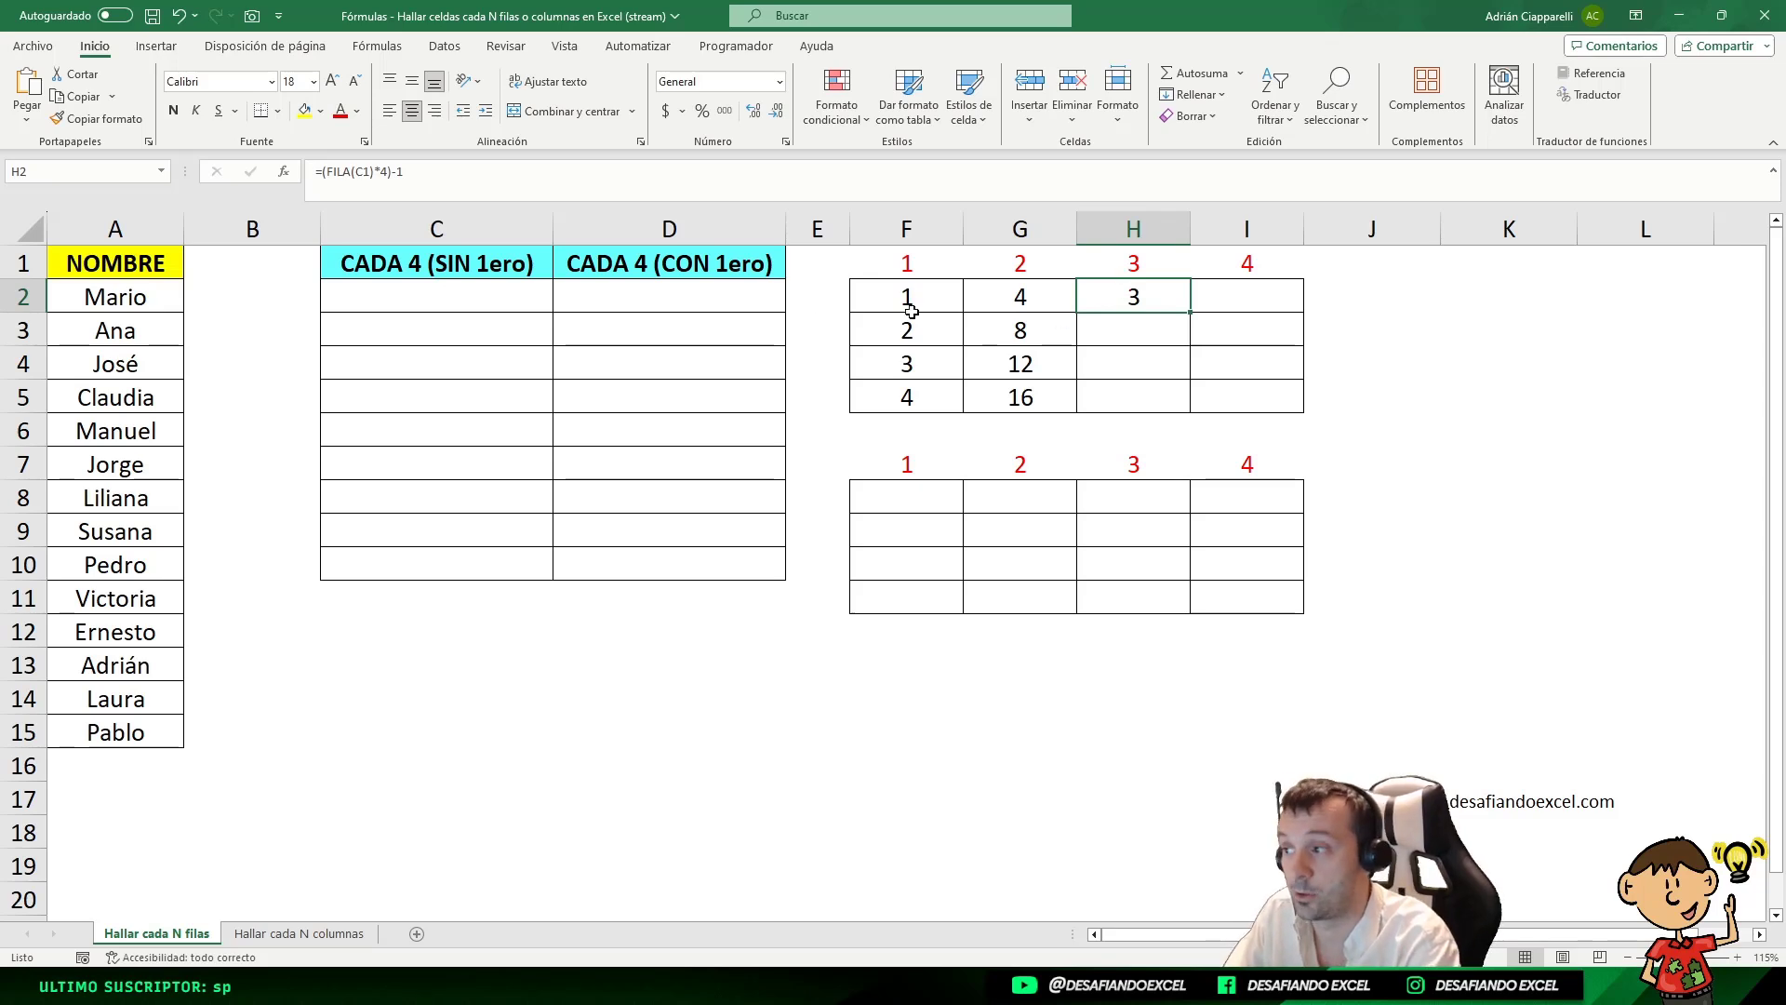
left_click(428, 272)
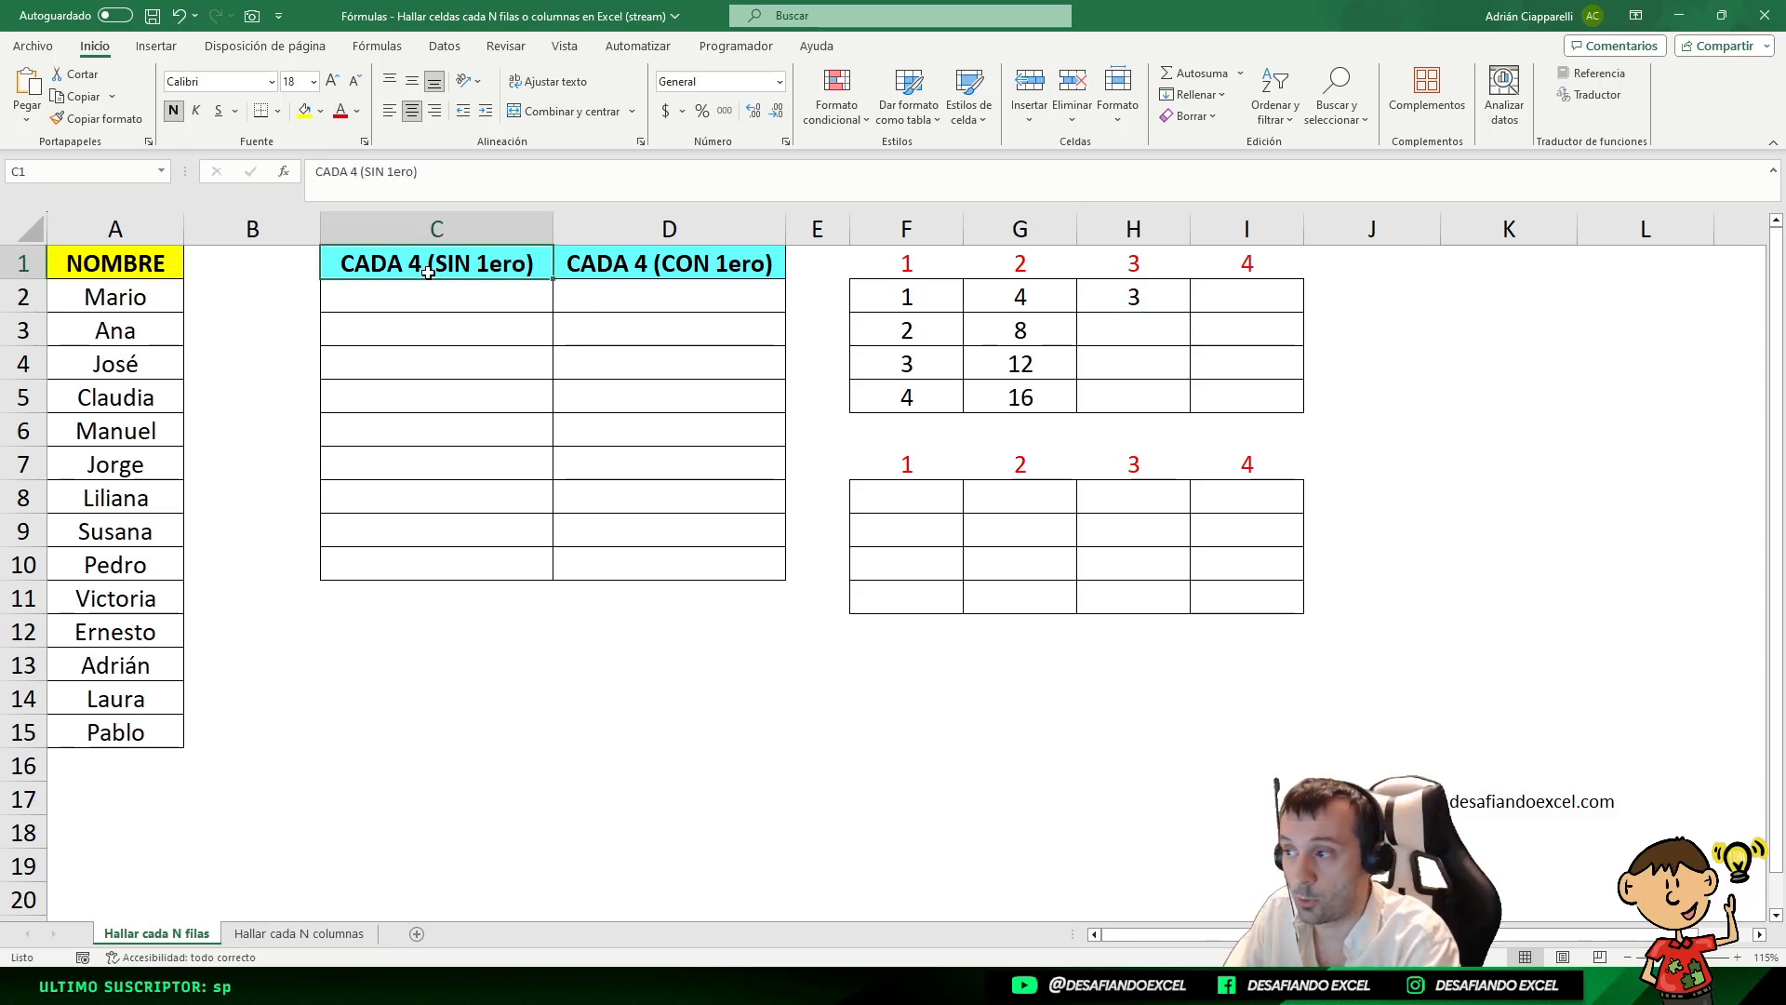
left_click(1150, 288)
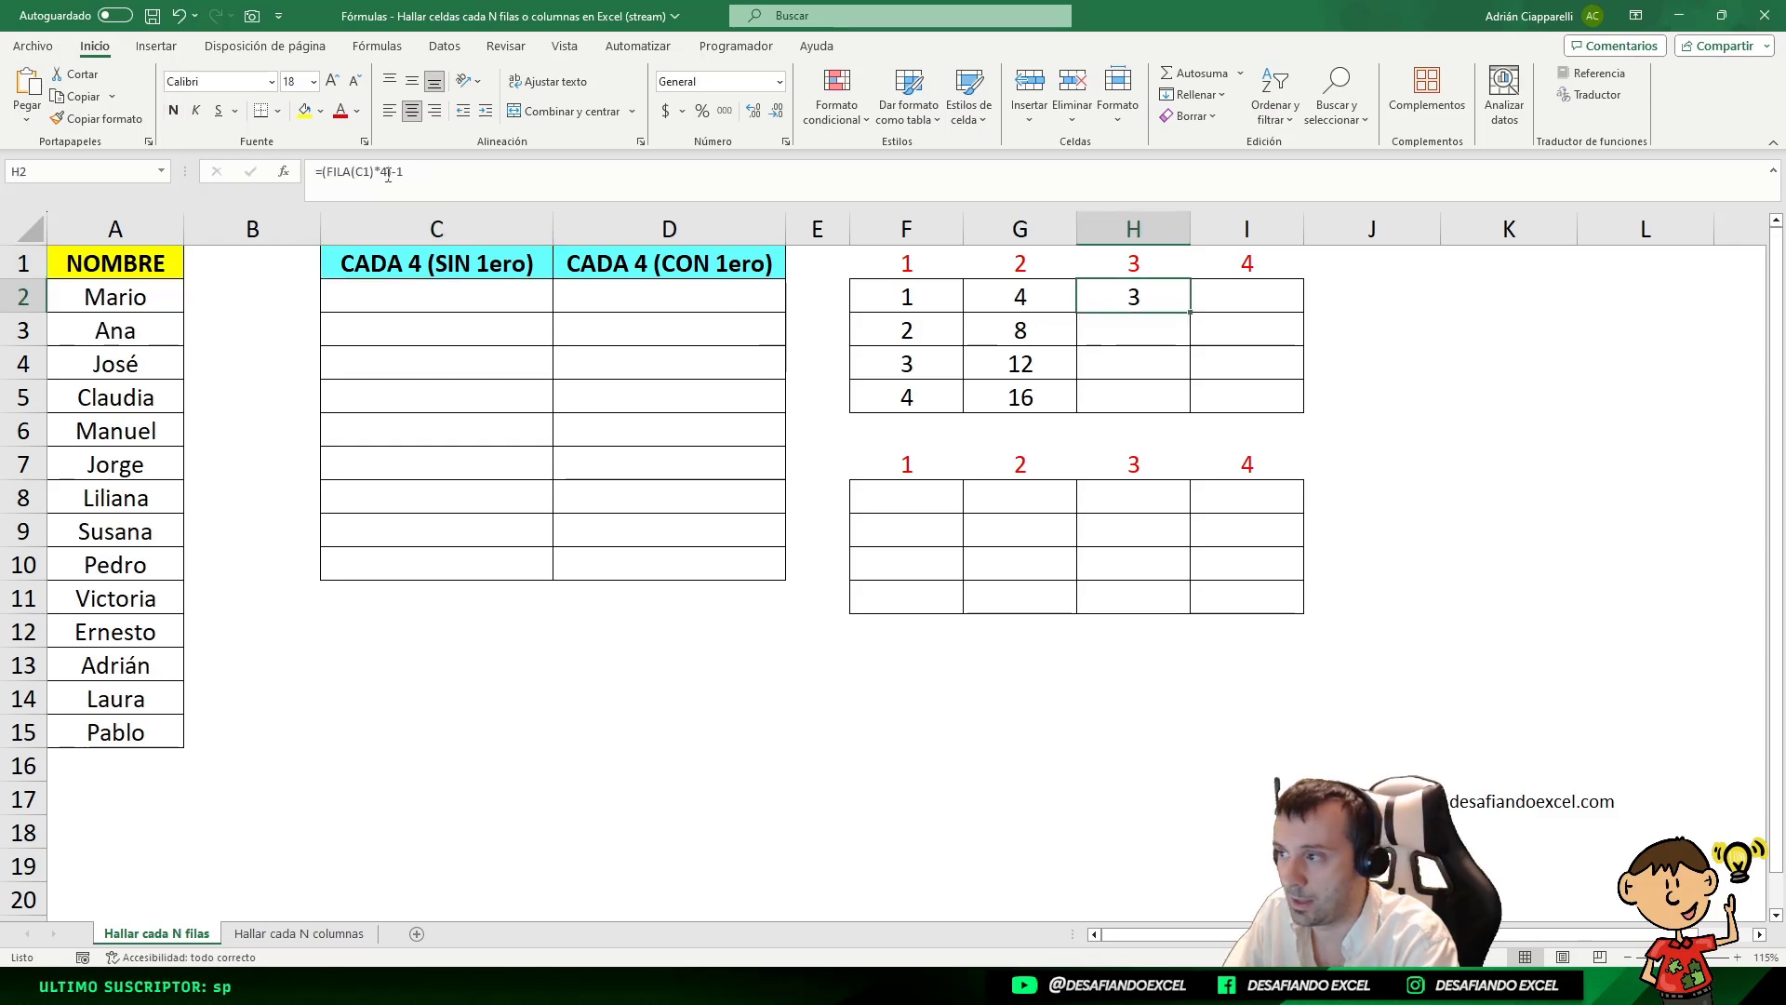
left_click_drag(388, 172, 381, 172)
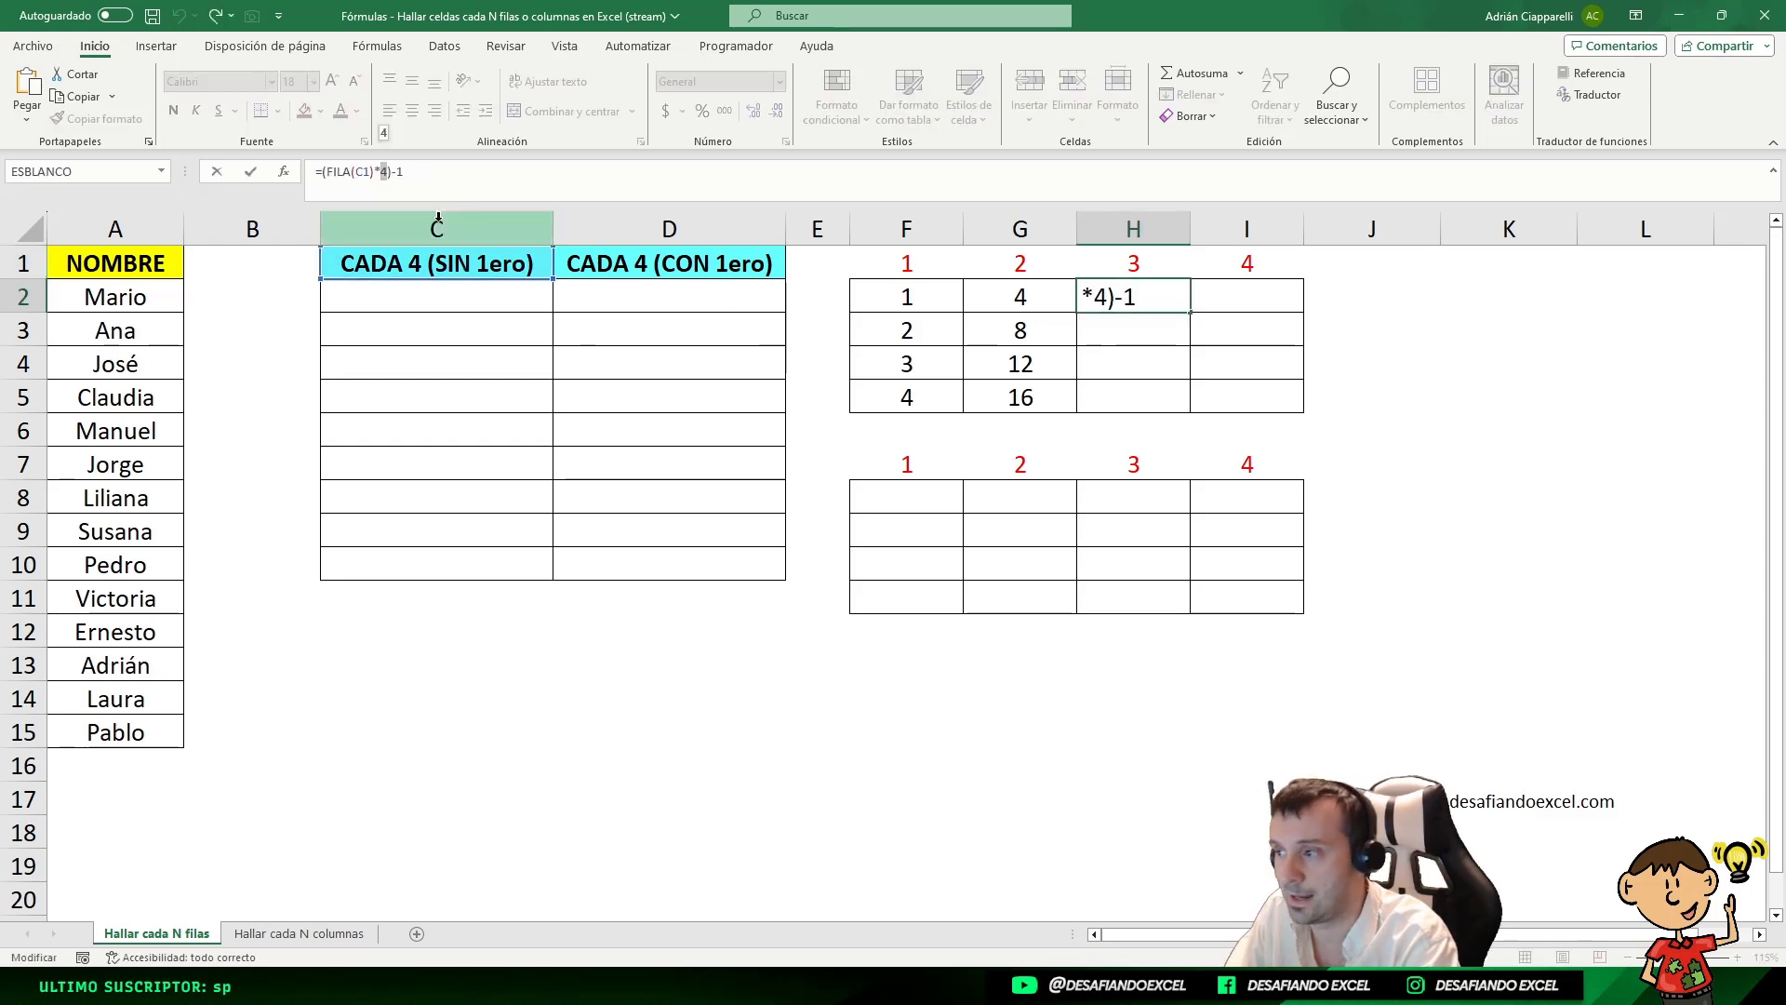
key("Escape")
left_click(381, 173)
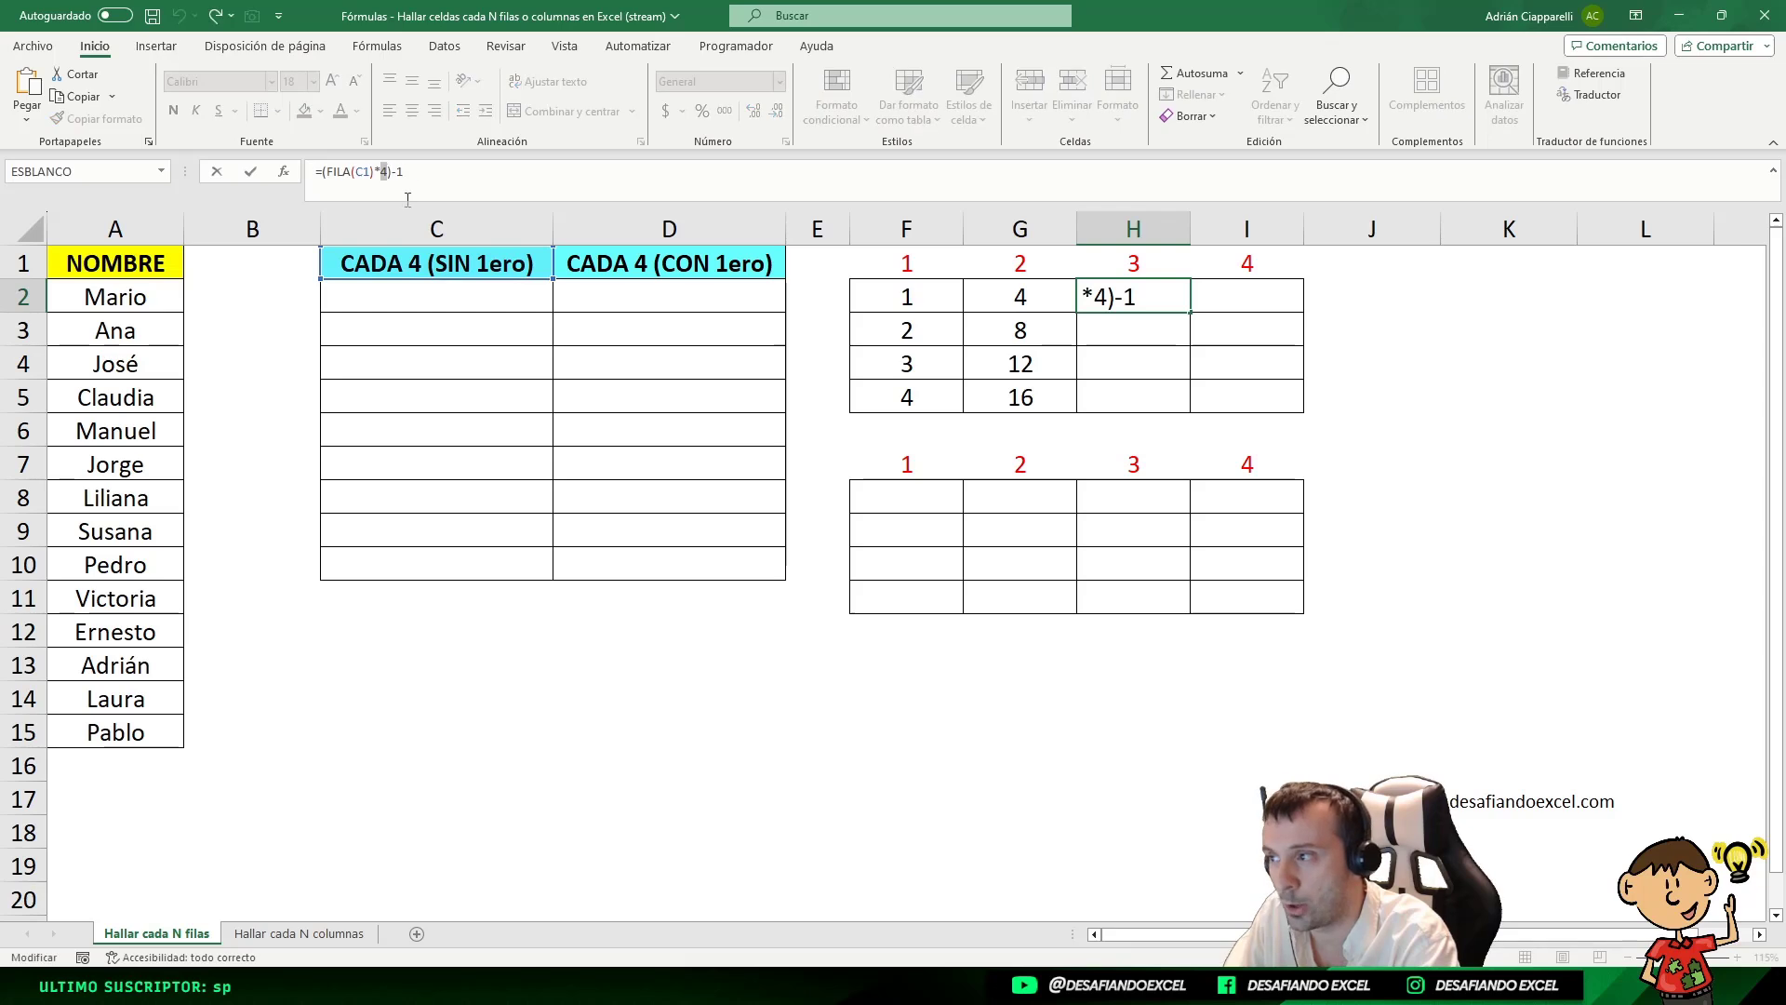
key("Escape")
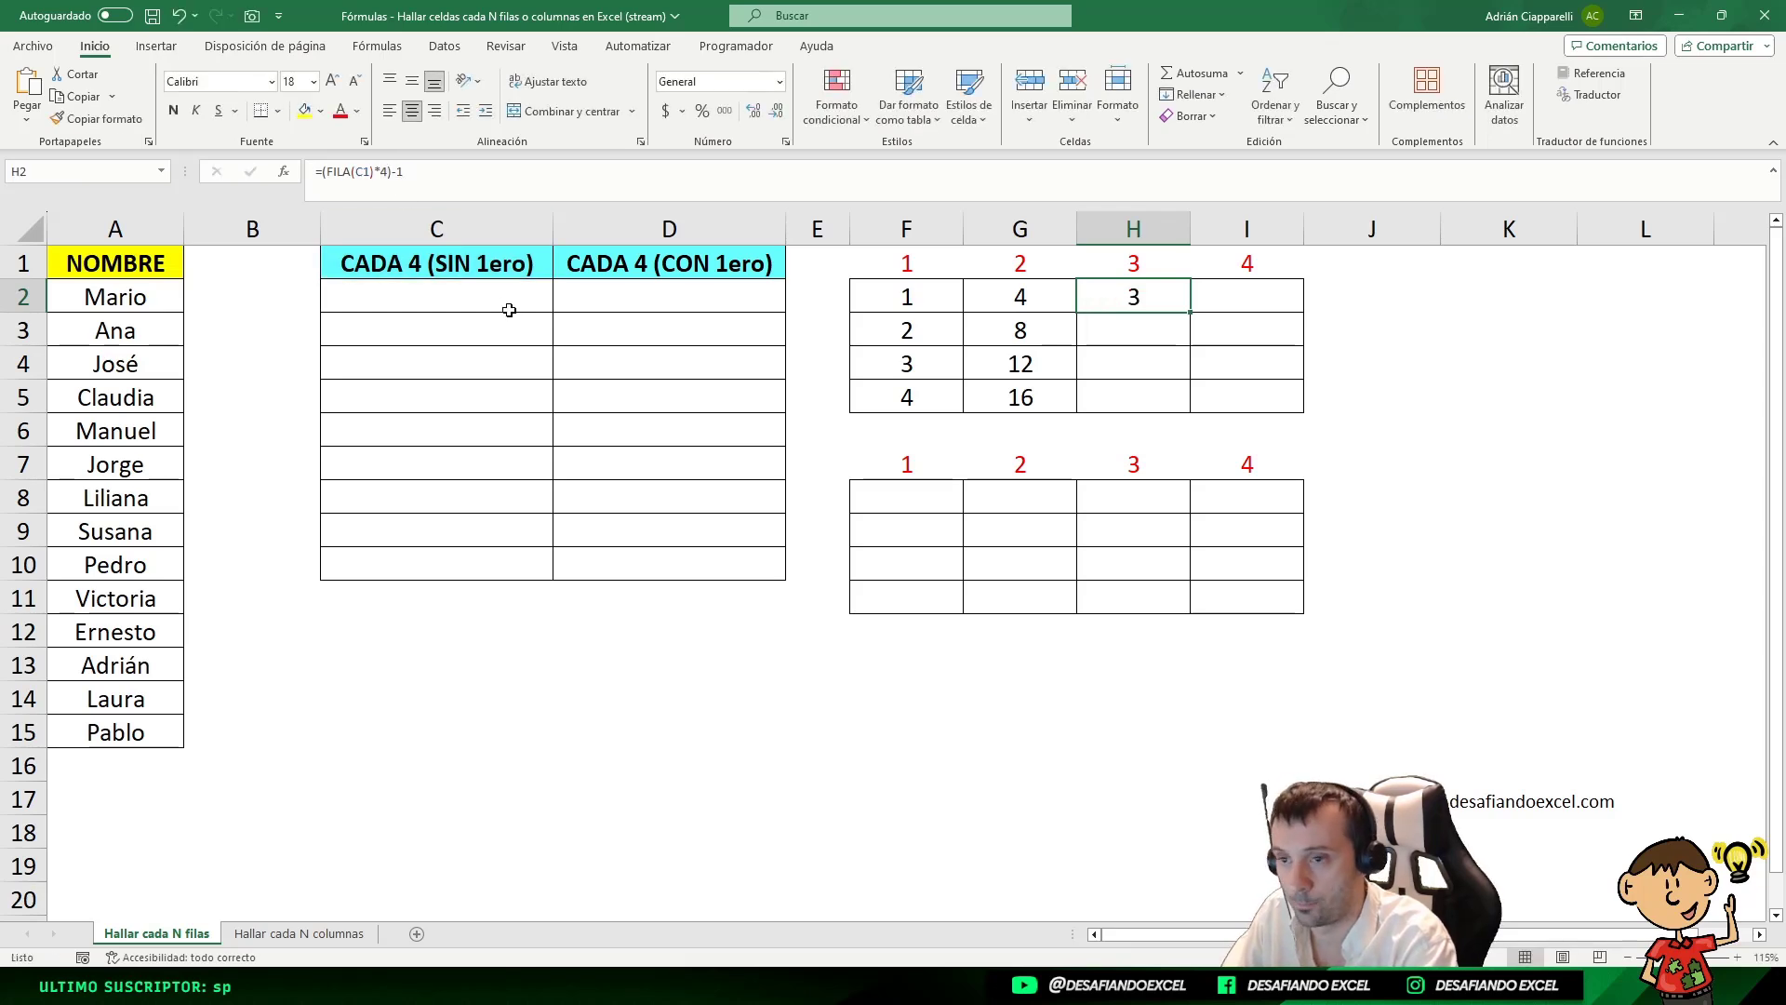
left_click(493, 276)
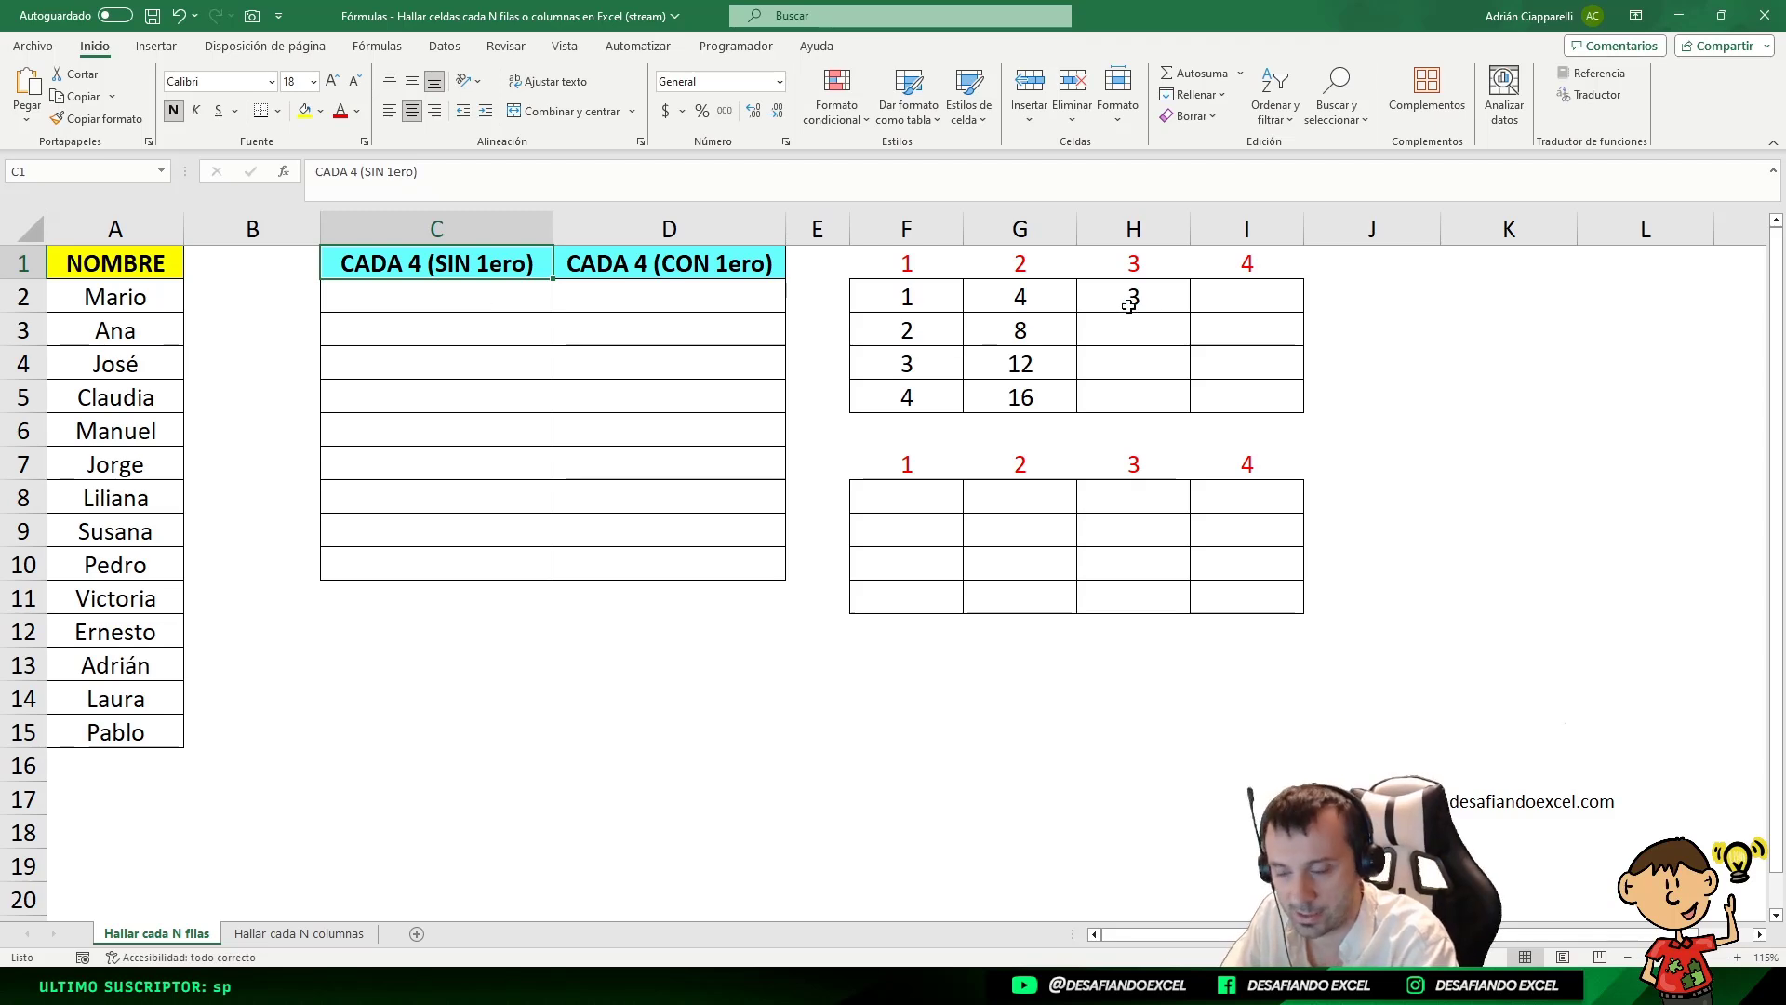
- Fill the subtract-one formula from H2 down to H5
left_click(1180, 307)
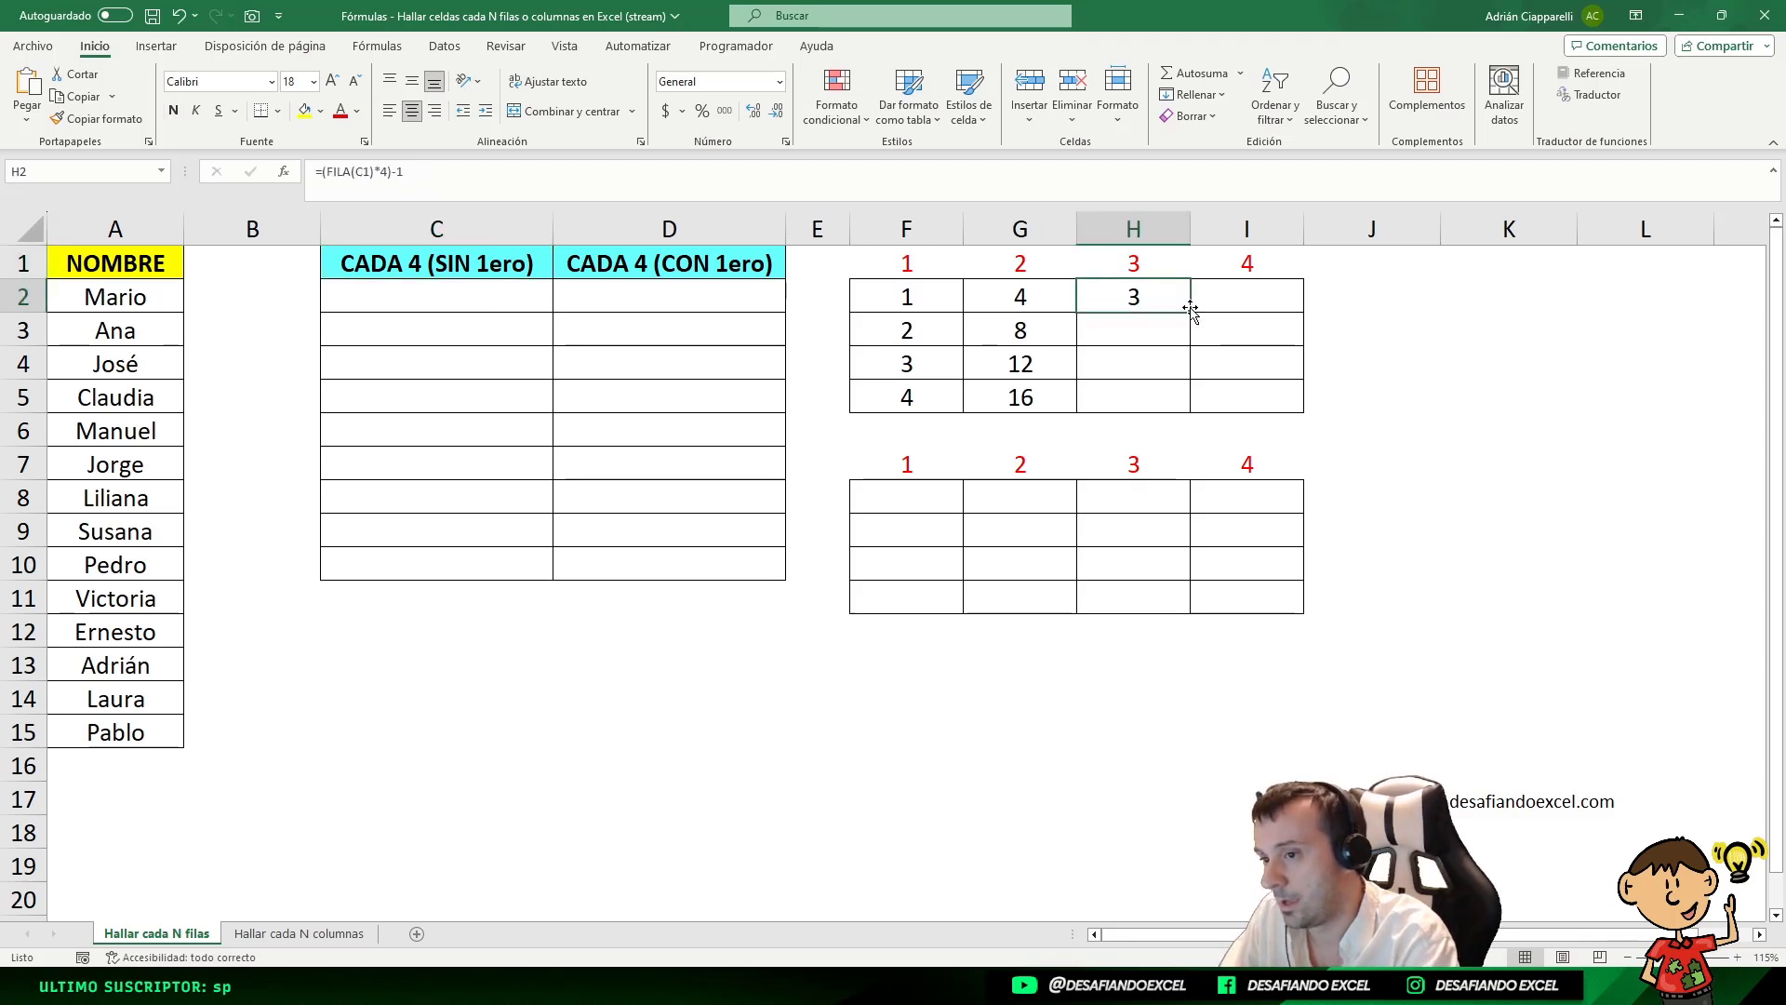
left_click_drag(1193, 313, 1193, 410)
left_click(1154, 302)
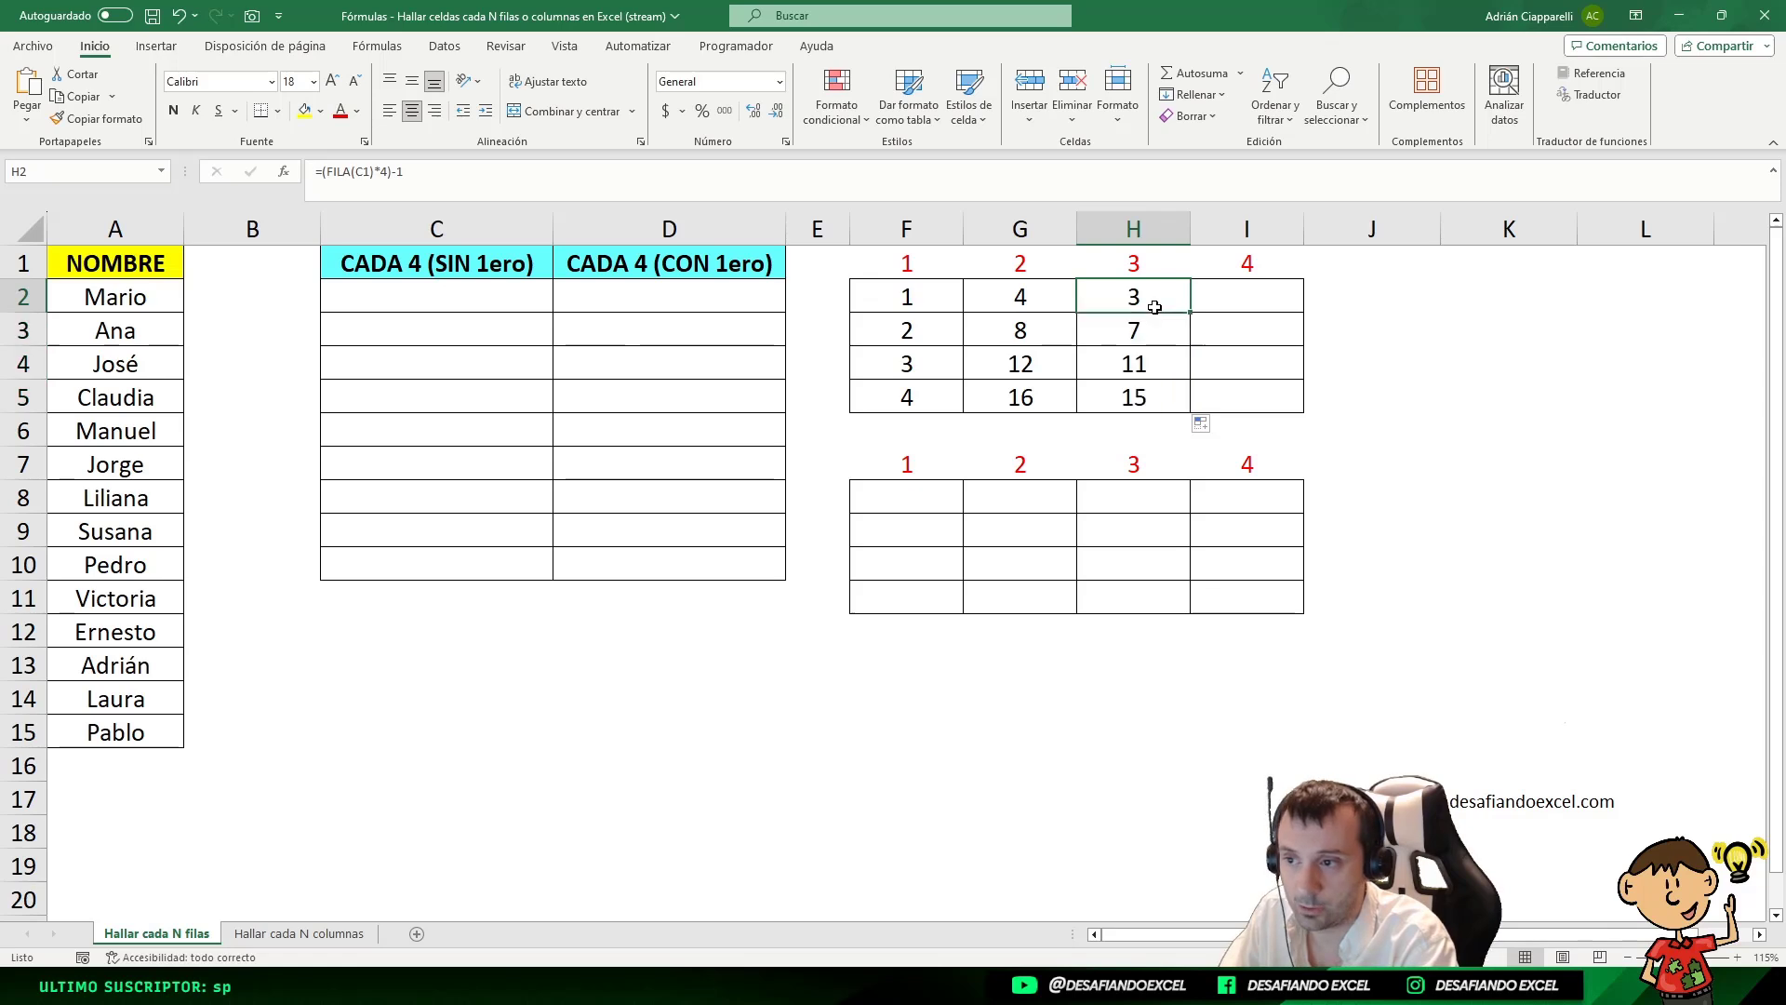
- Compare the multiples of four in G2:G5 with the reduced values in H2:H5 of the upper helper table
left_click(1012, 297)
left_click(1041, 334)
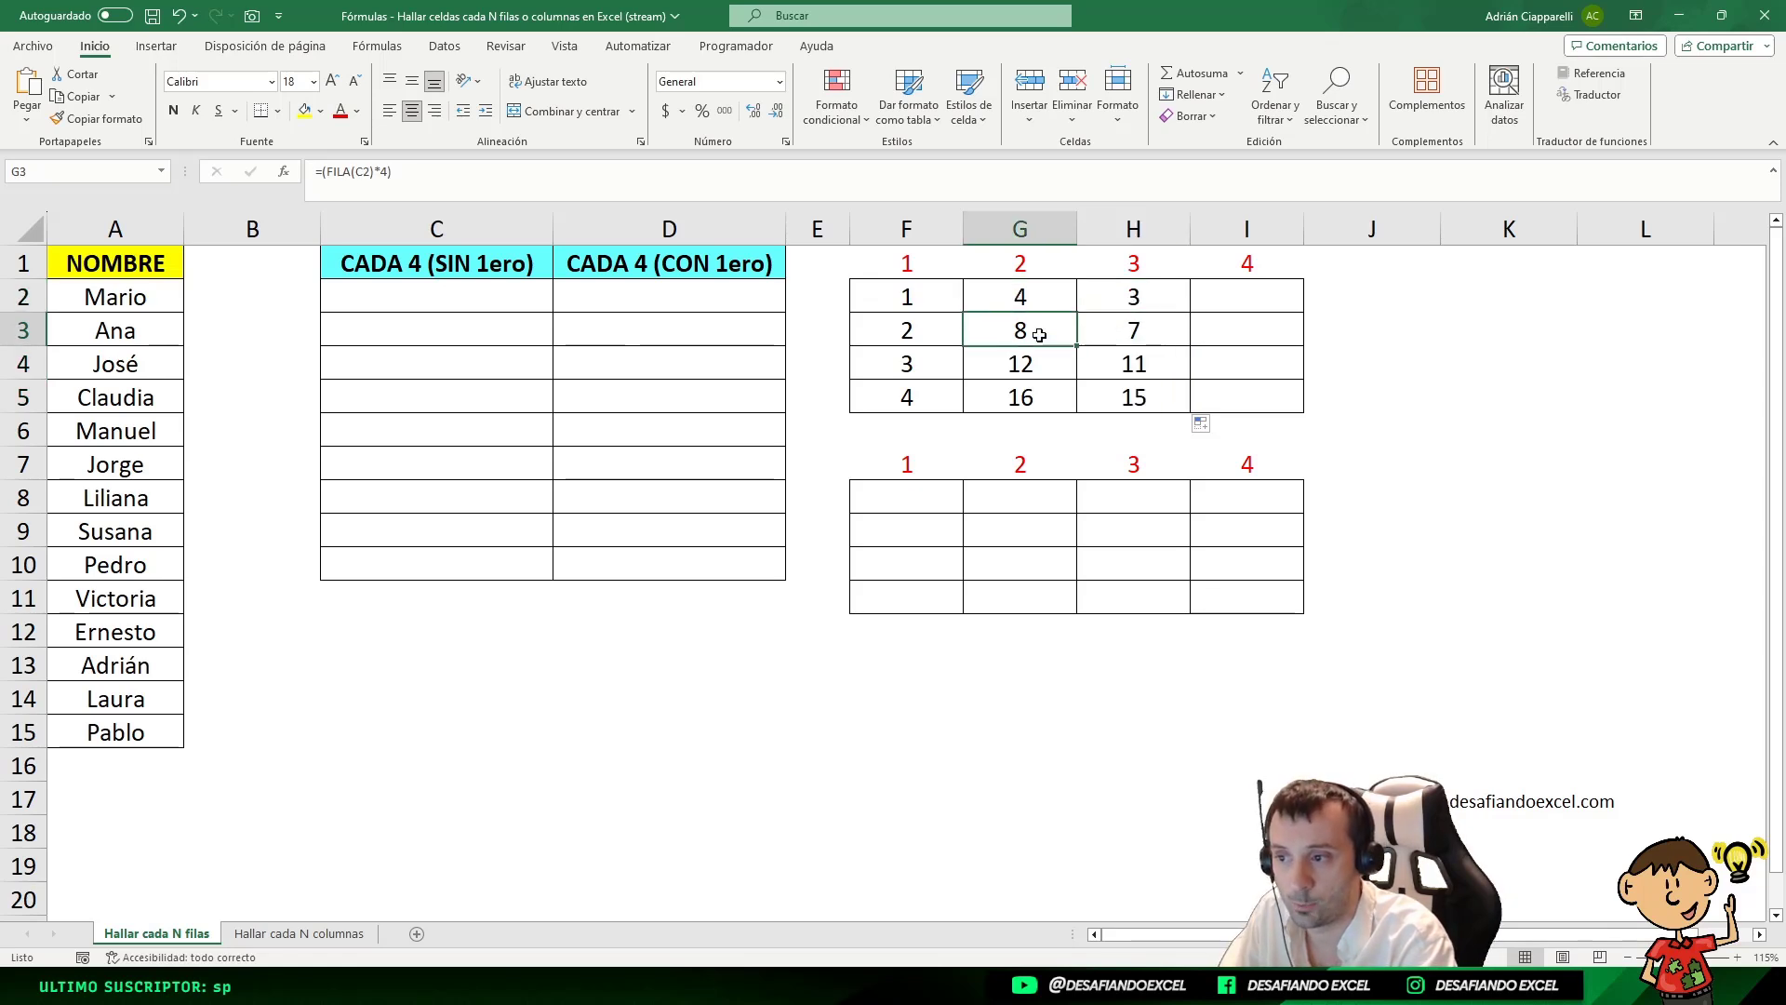
left_click(1036, 390)
left_click(1134, 295)
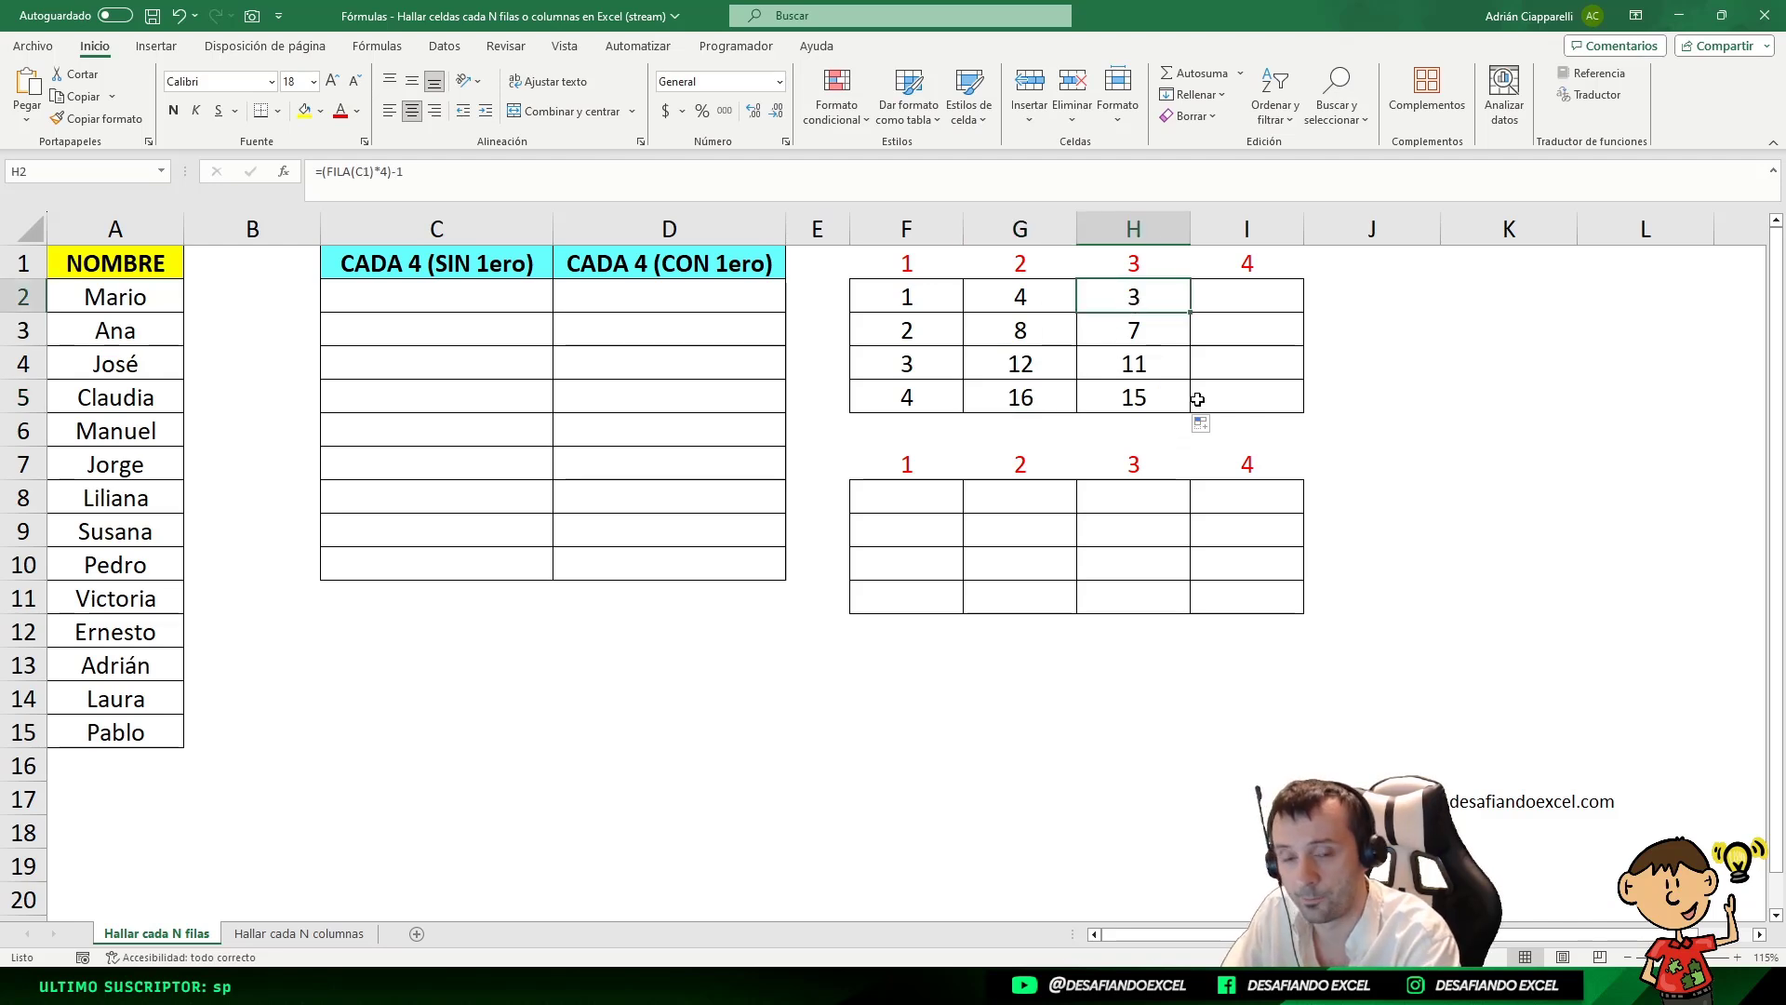
left_click(1158, 338)
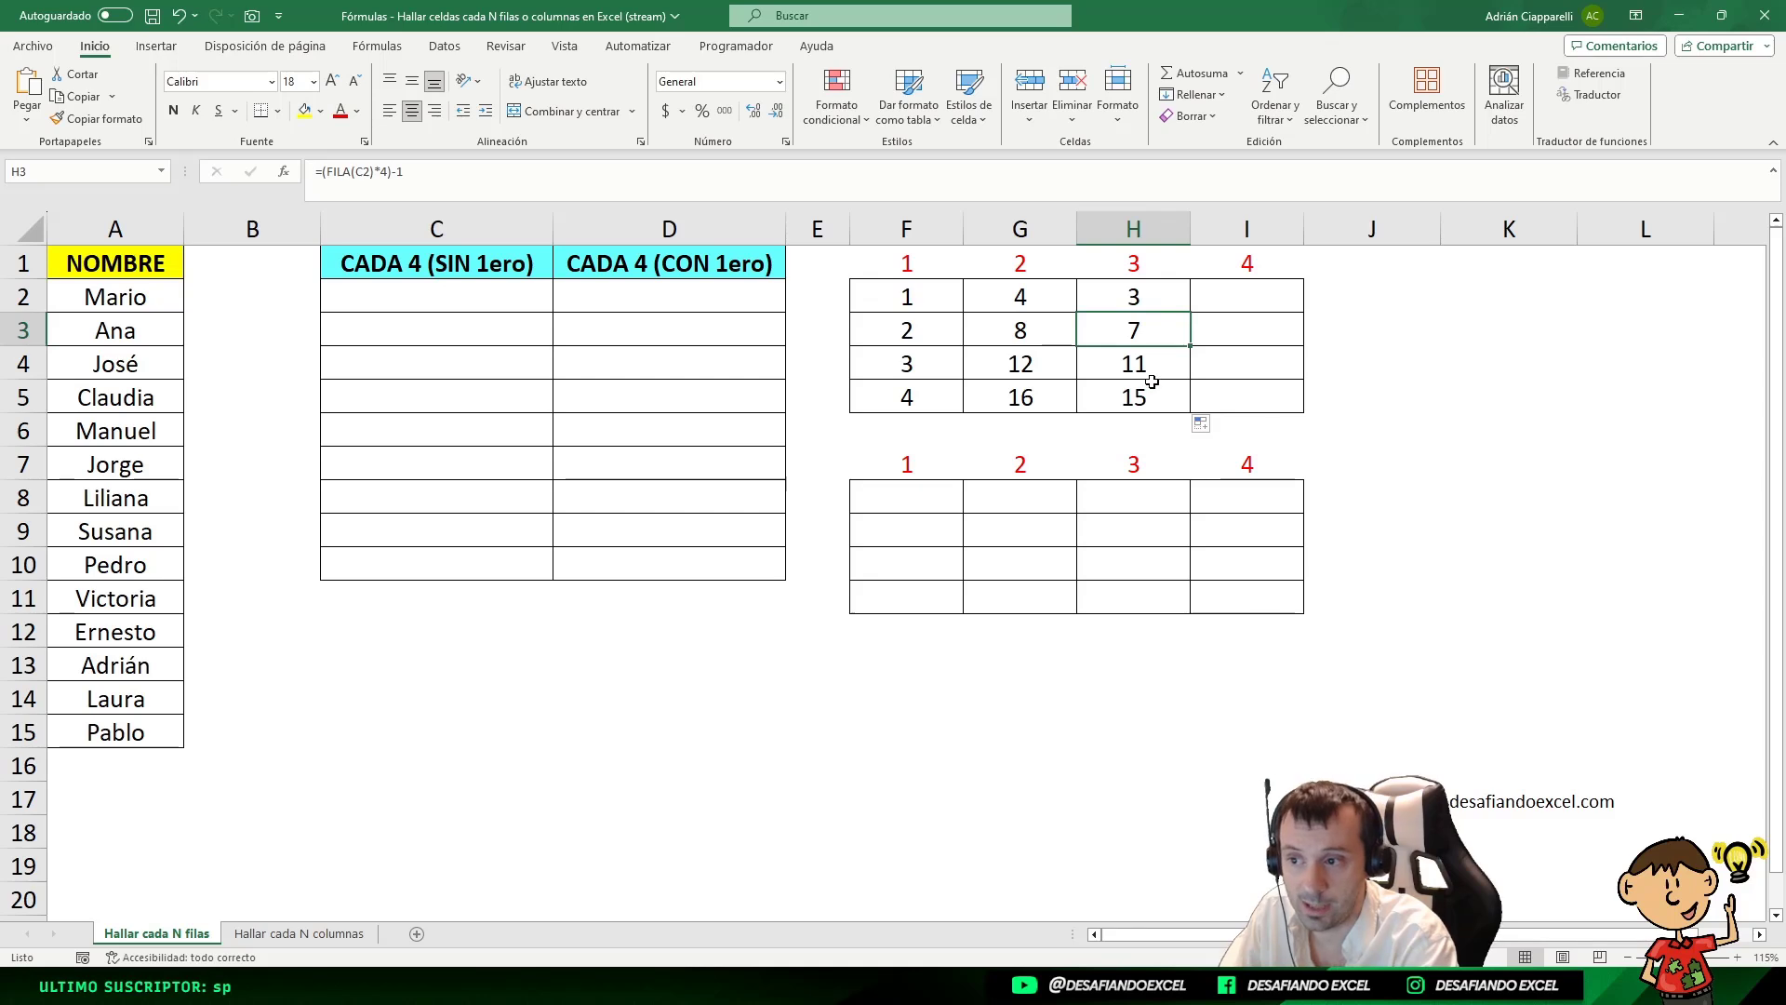
left_click(1154, 366)
left_click(1158, 399)
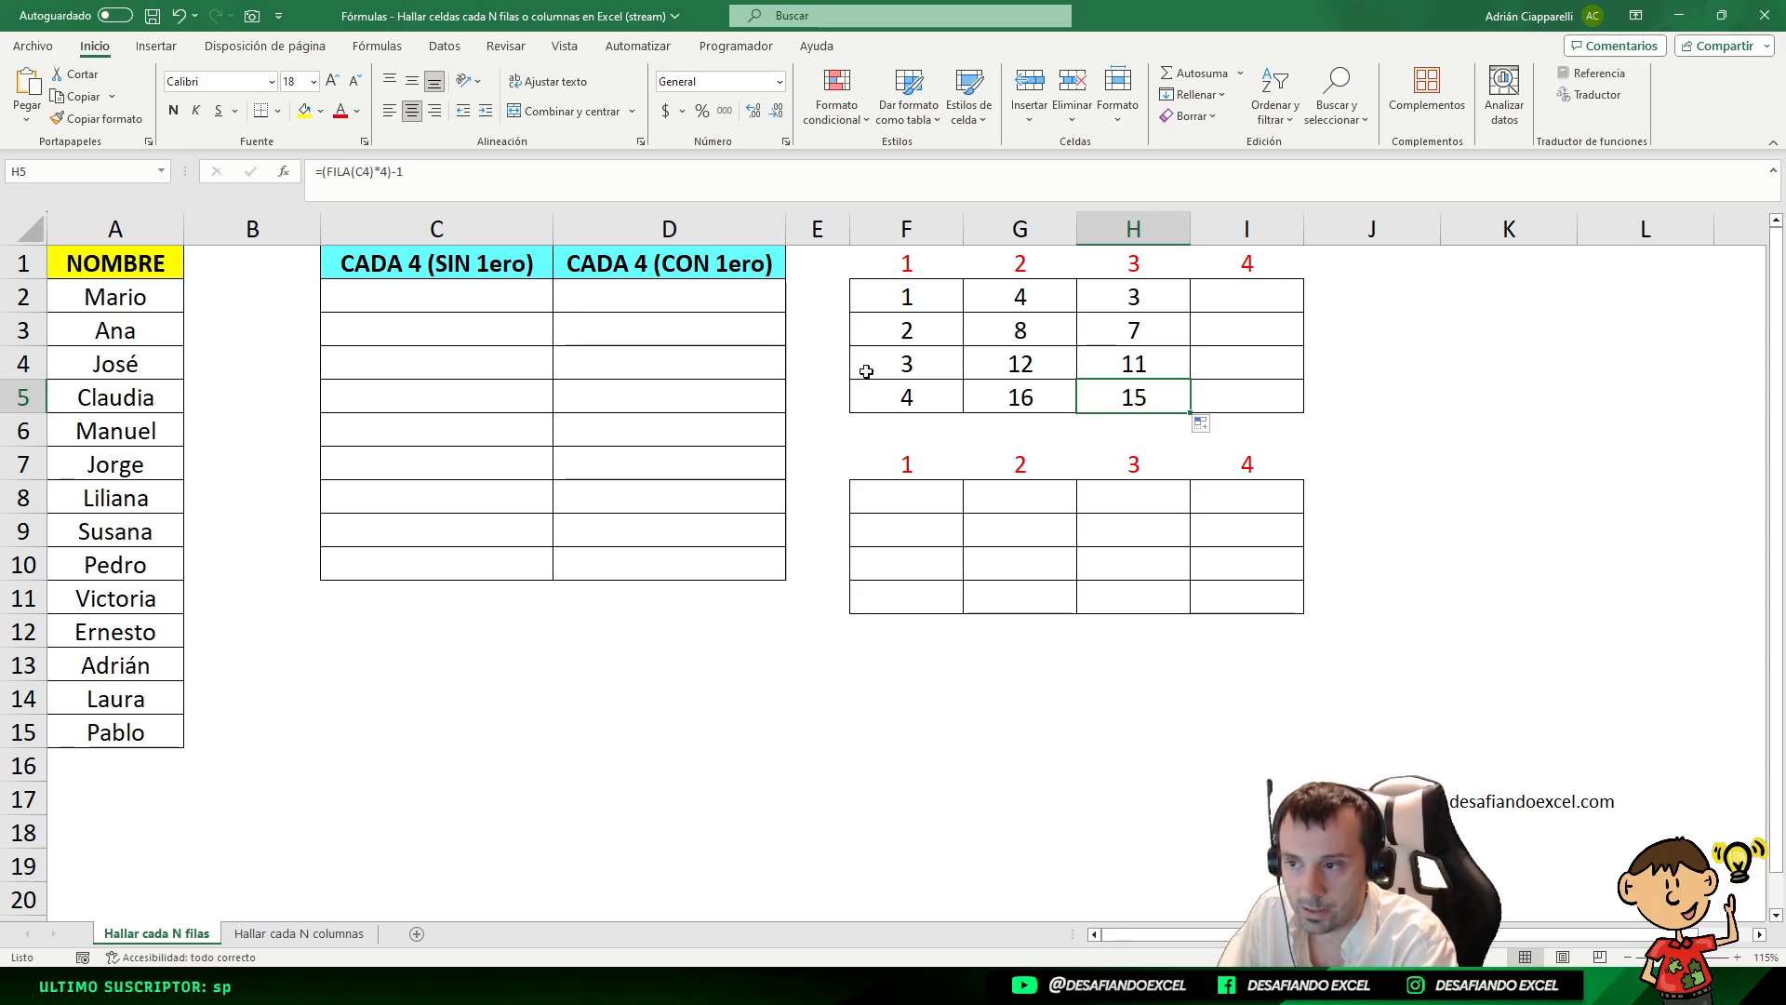
left_click_drag(1142, 297, 1140, 397)
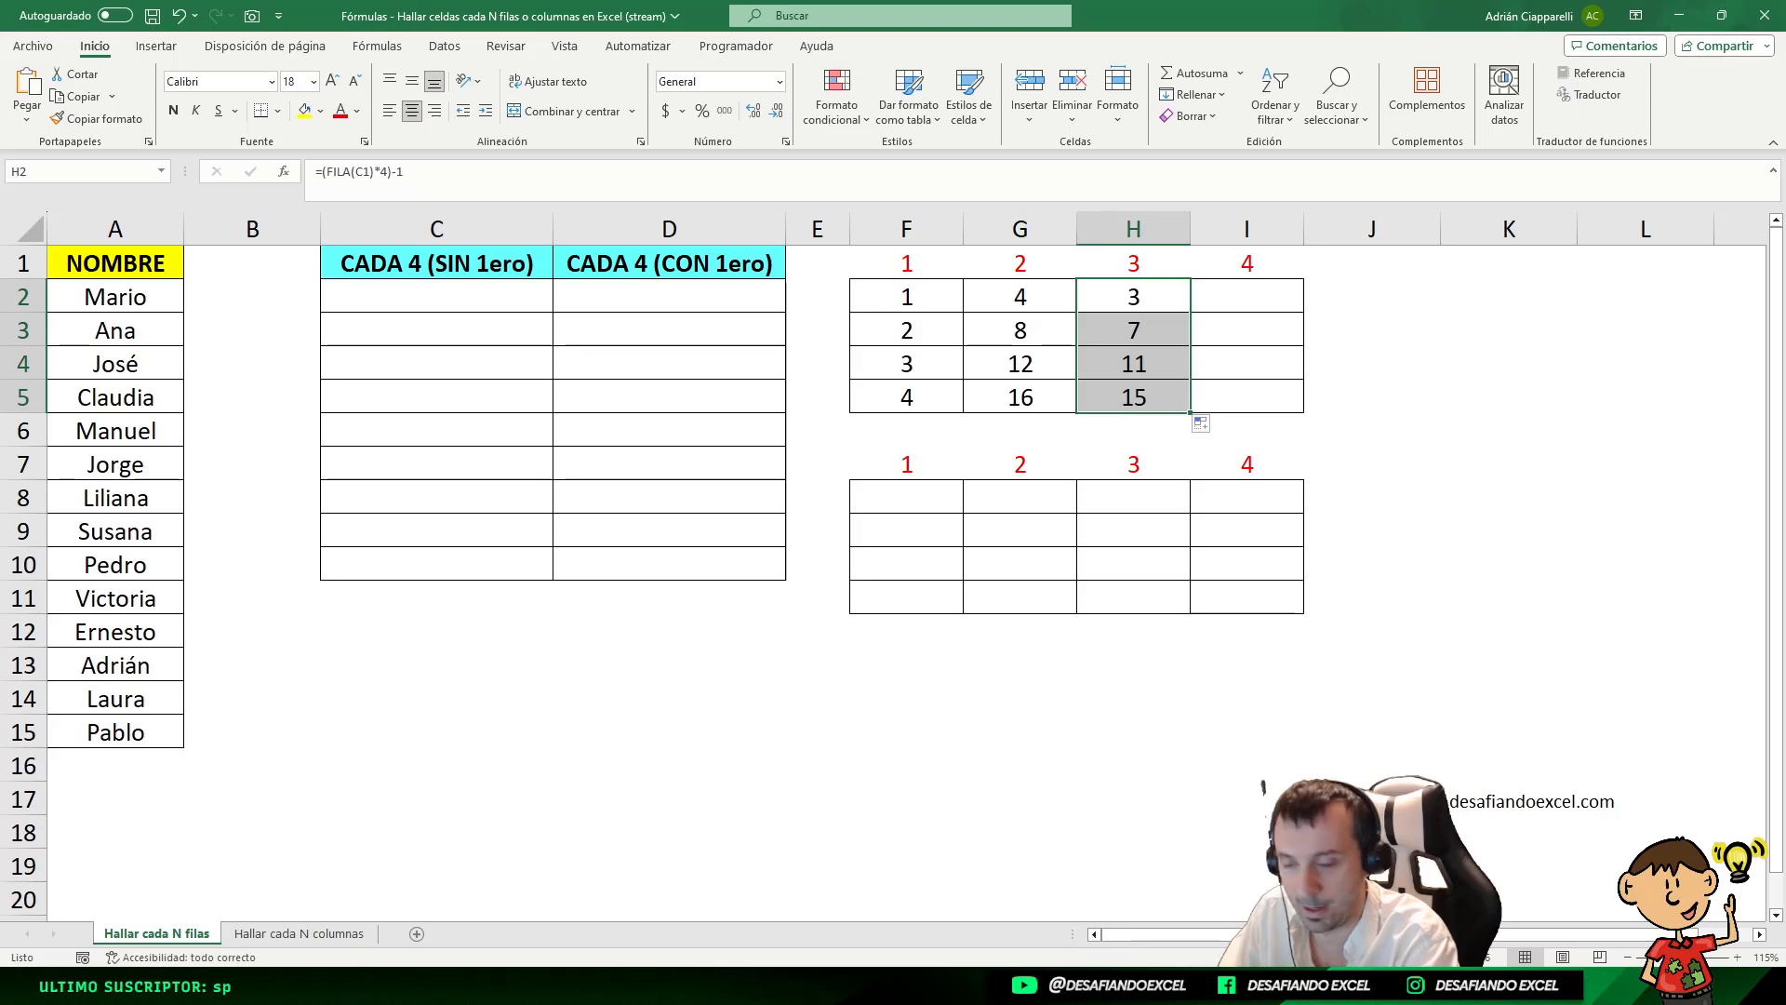
mouse_move(127, 986)
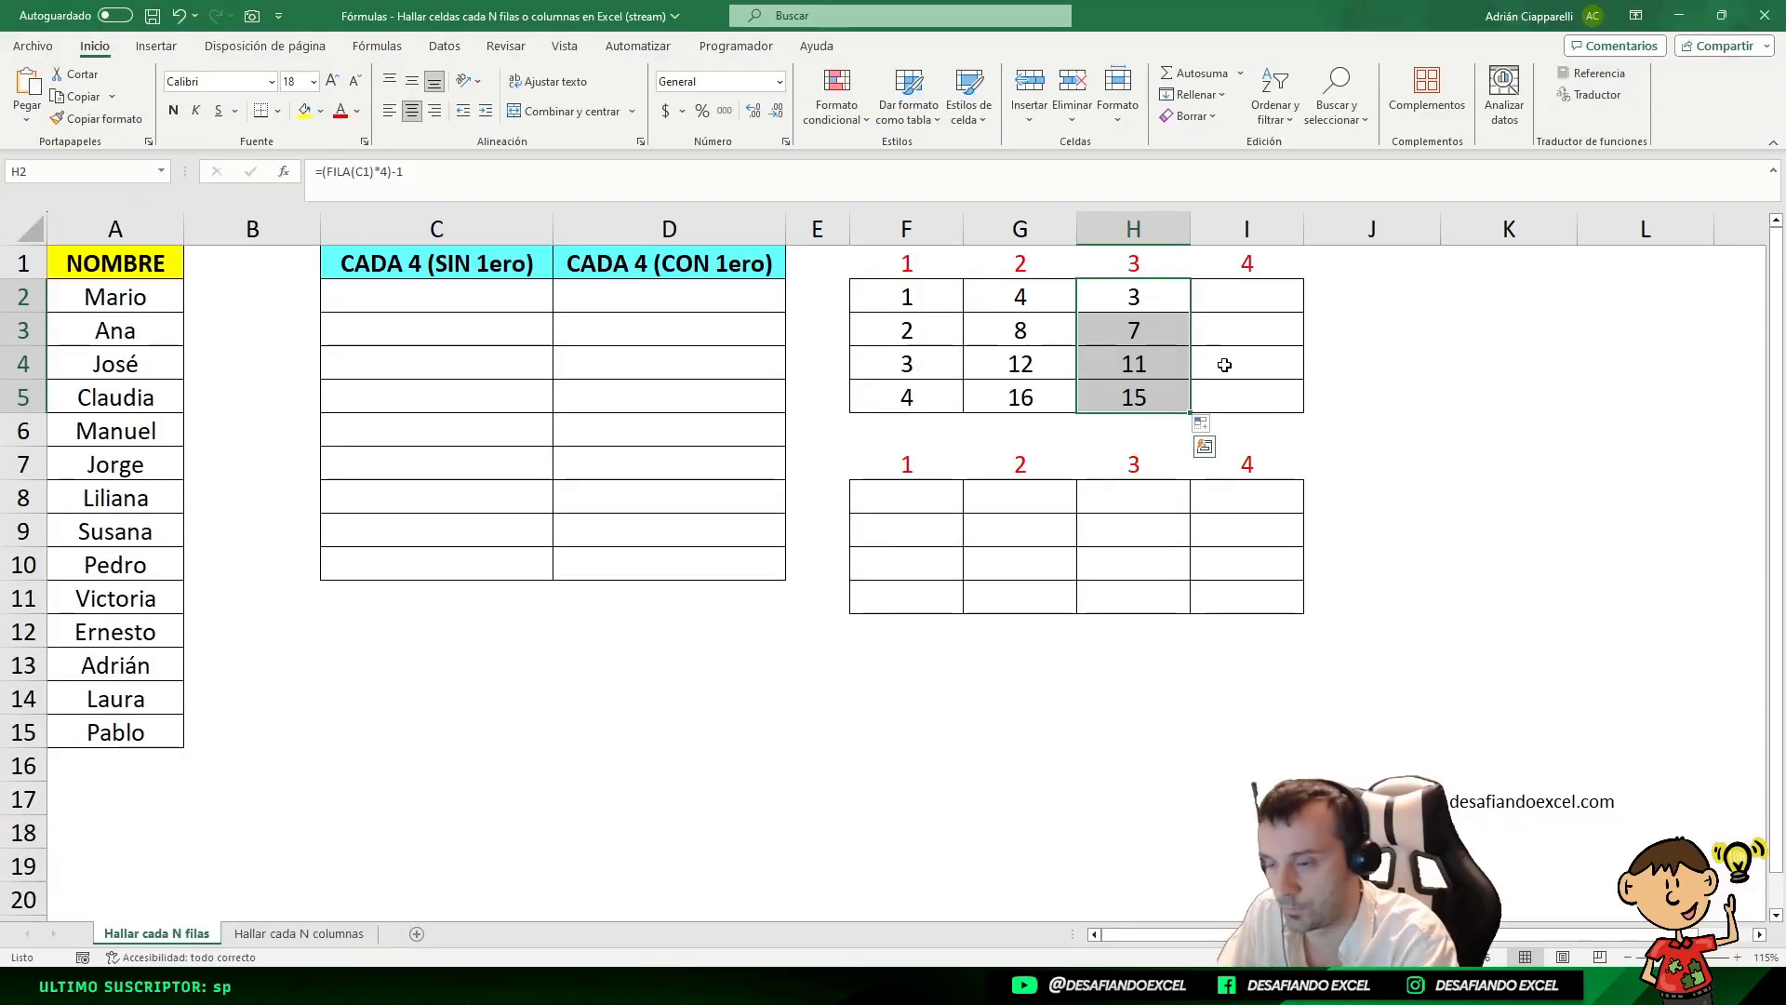
left_click(1219, 296)
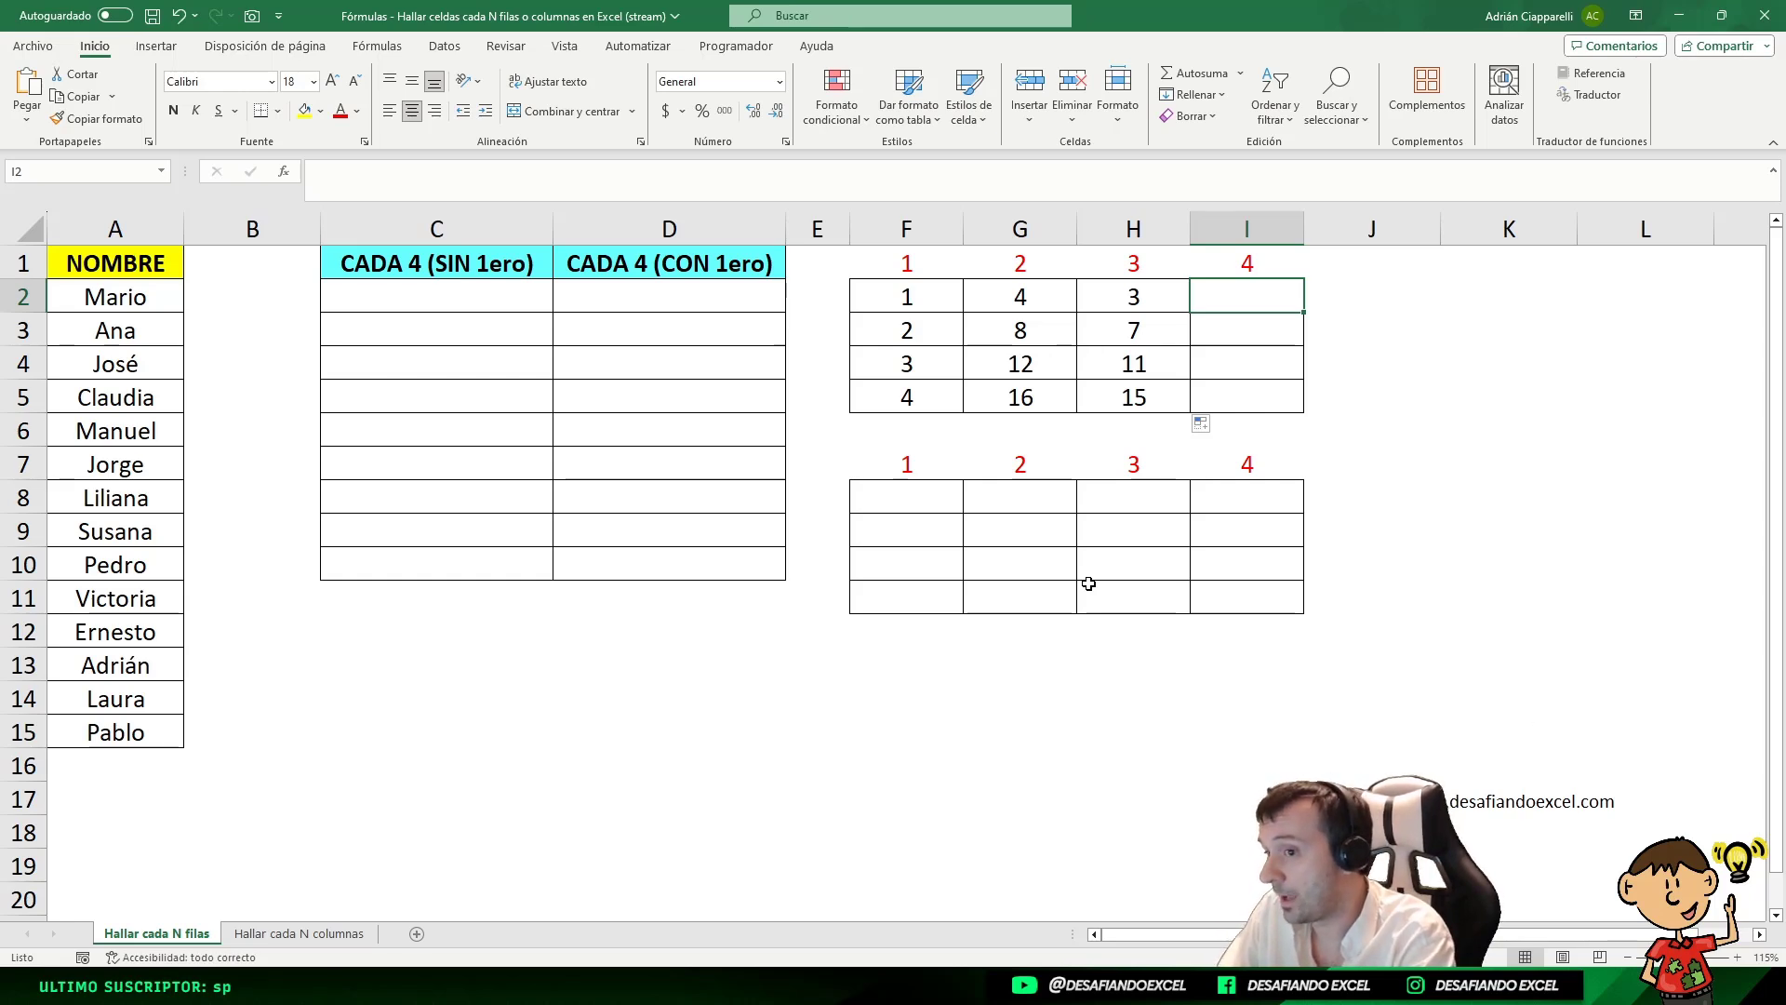
type("=")
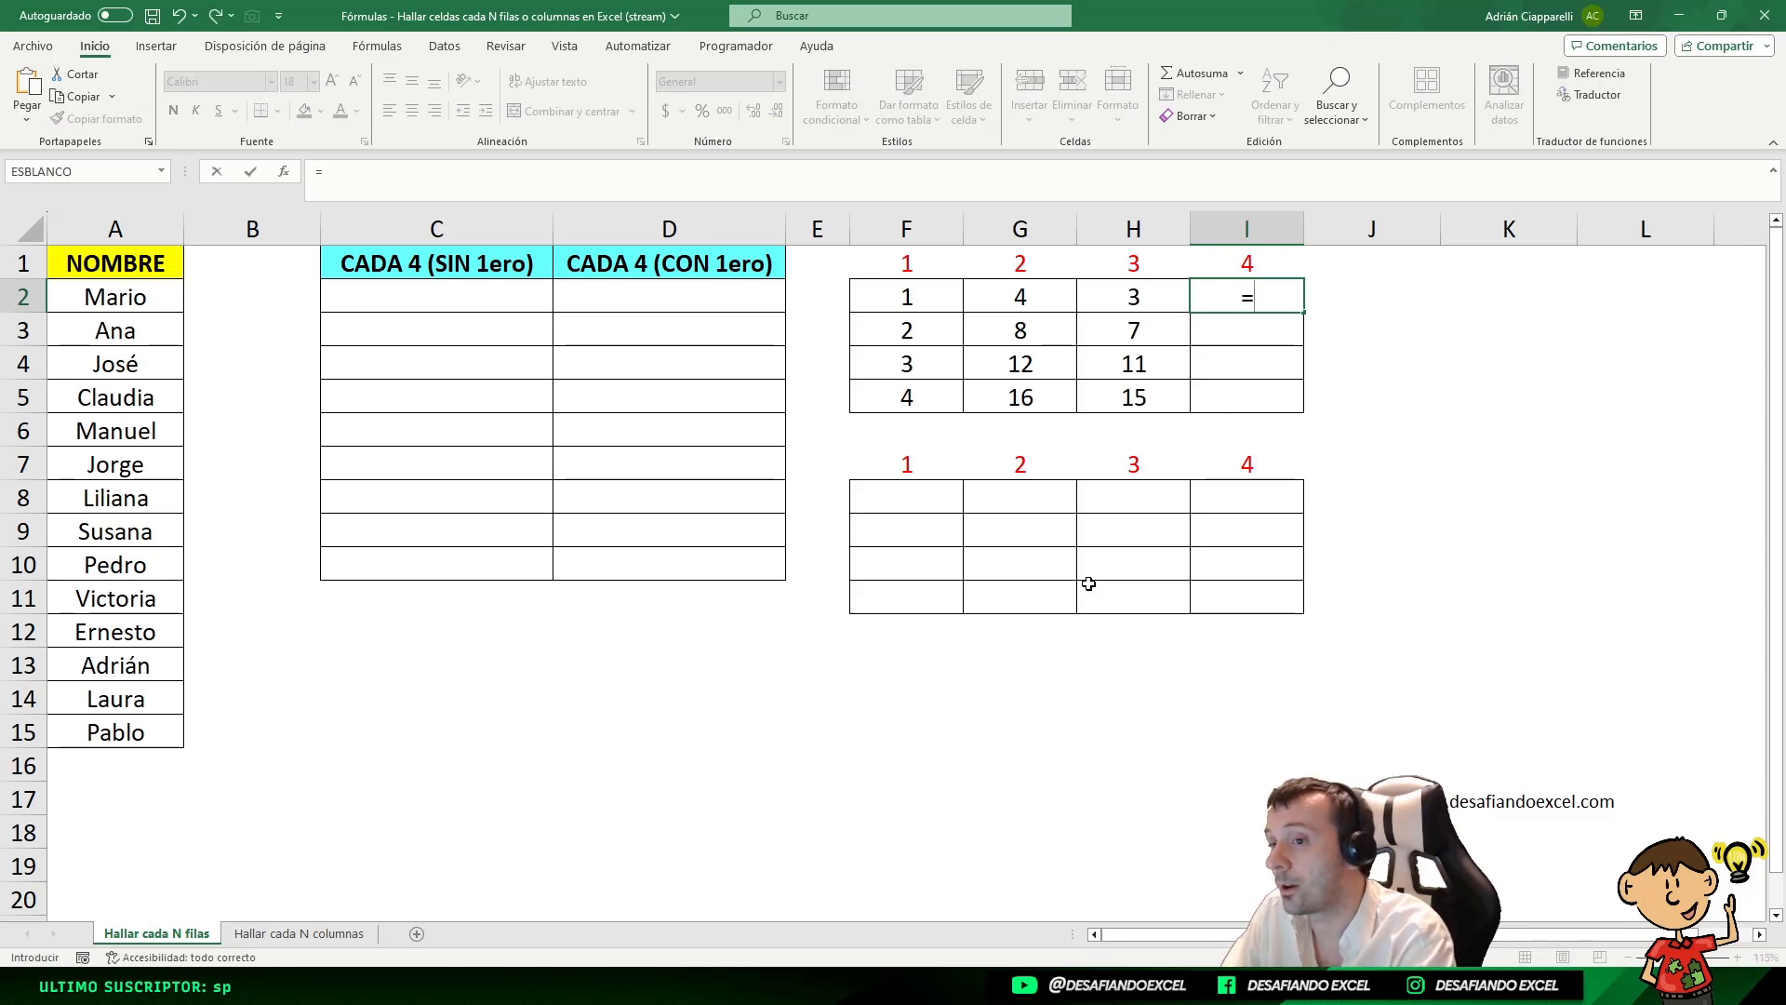
key("Escape")
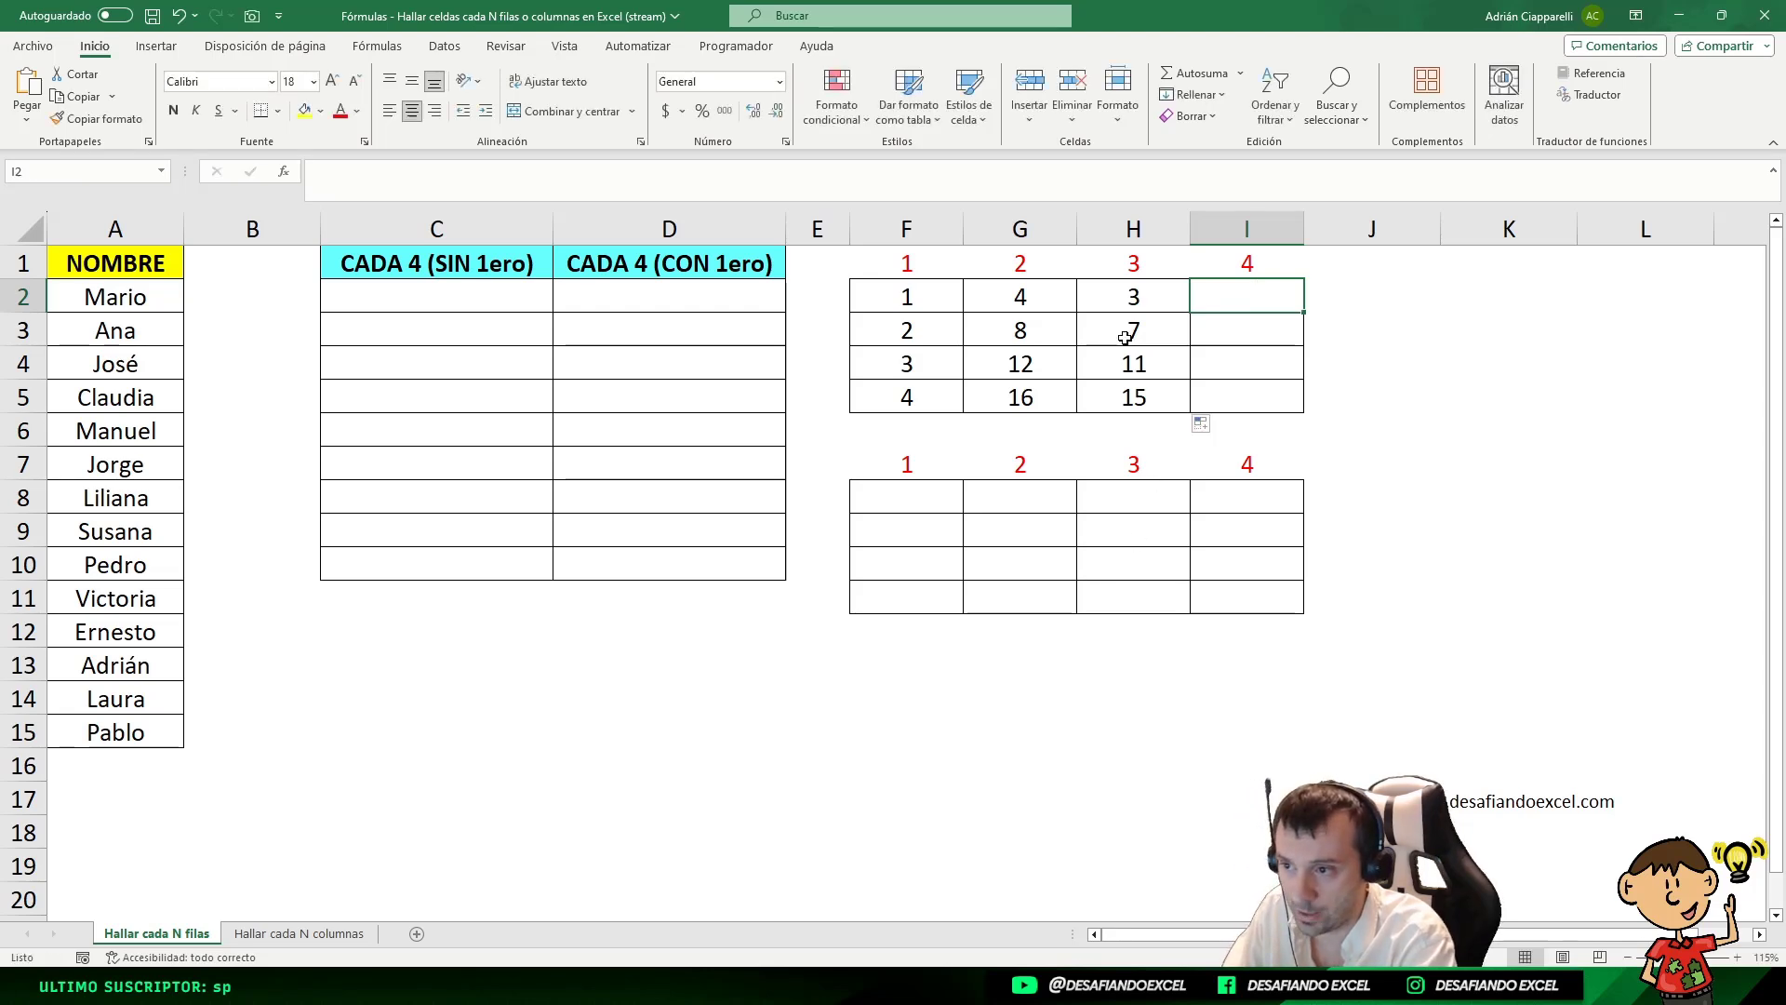
- Copy the expression (FILA(C1)*4)-1 from the formula in H2 without its equals sign
left_click(1118, 302)
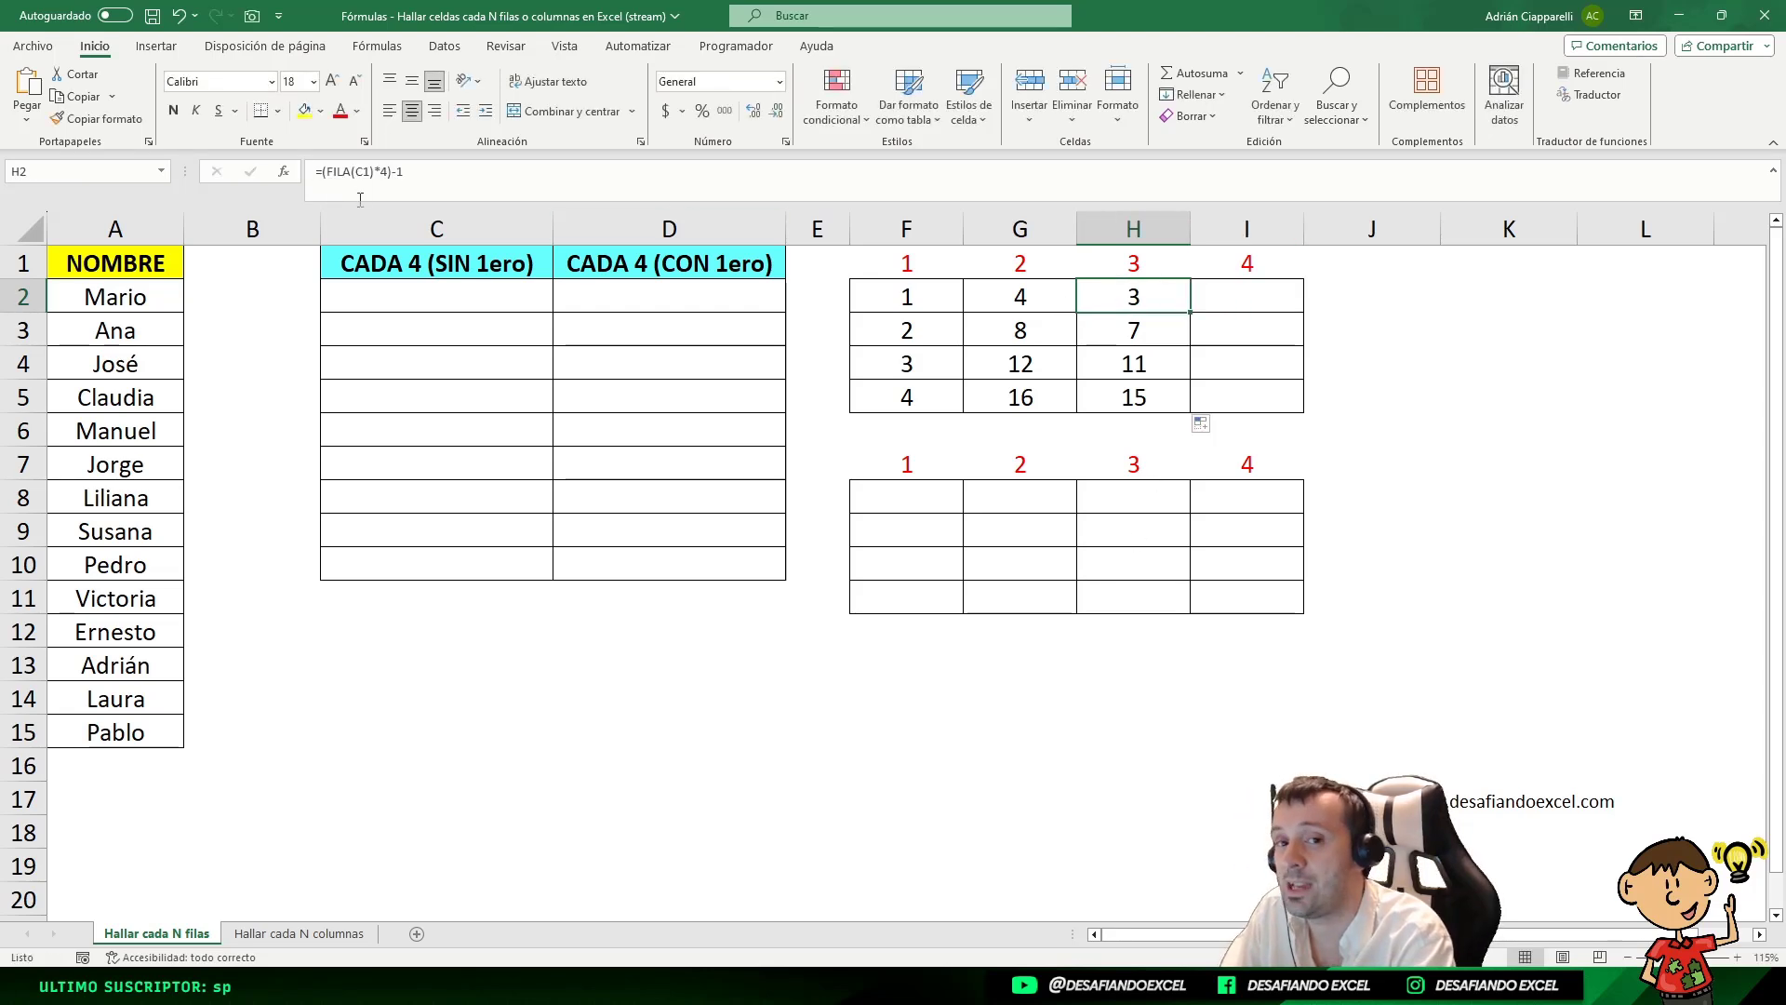
left_click_drag(404, 173, 325, 177)
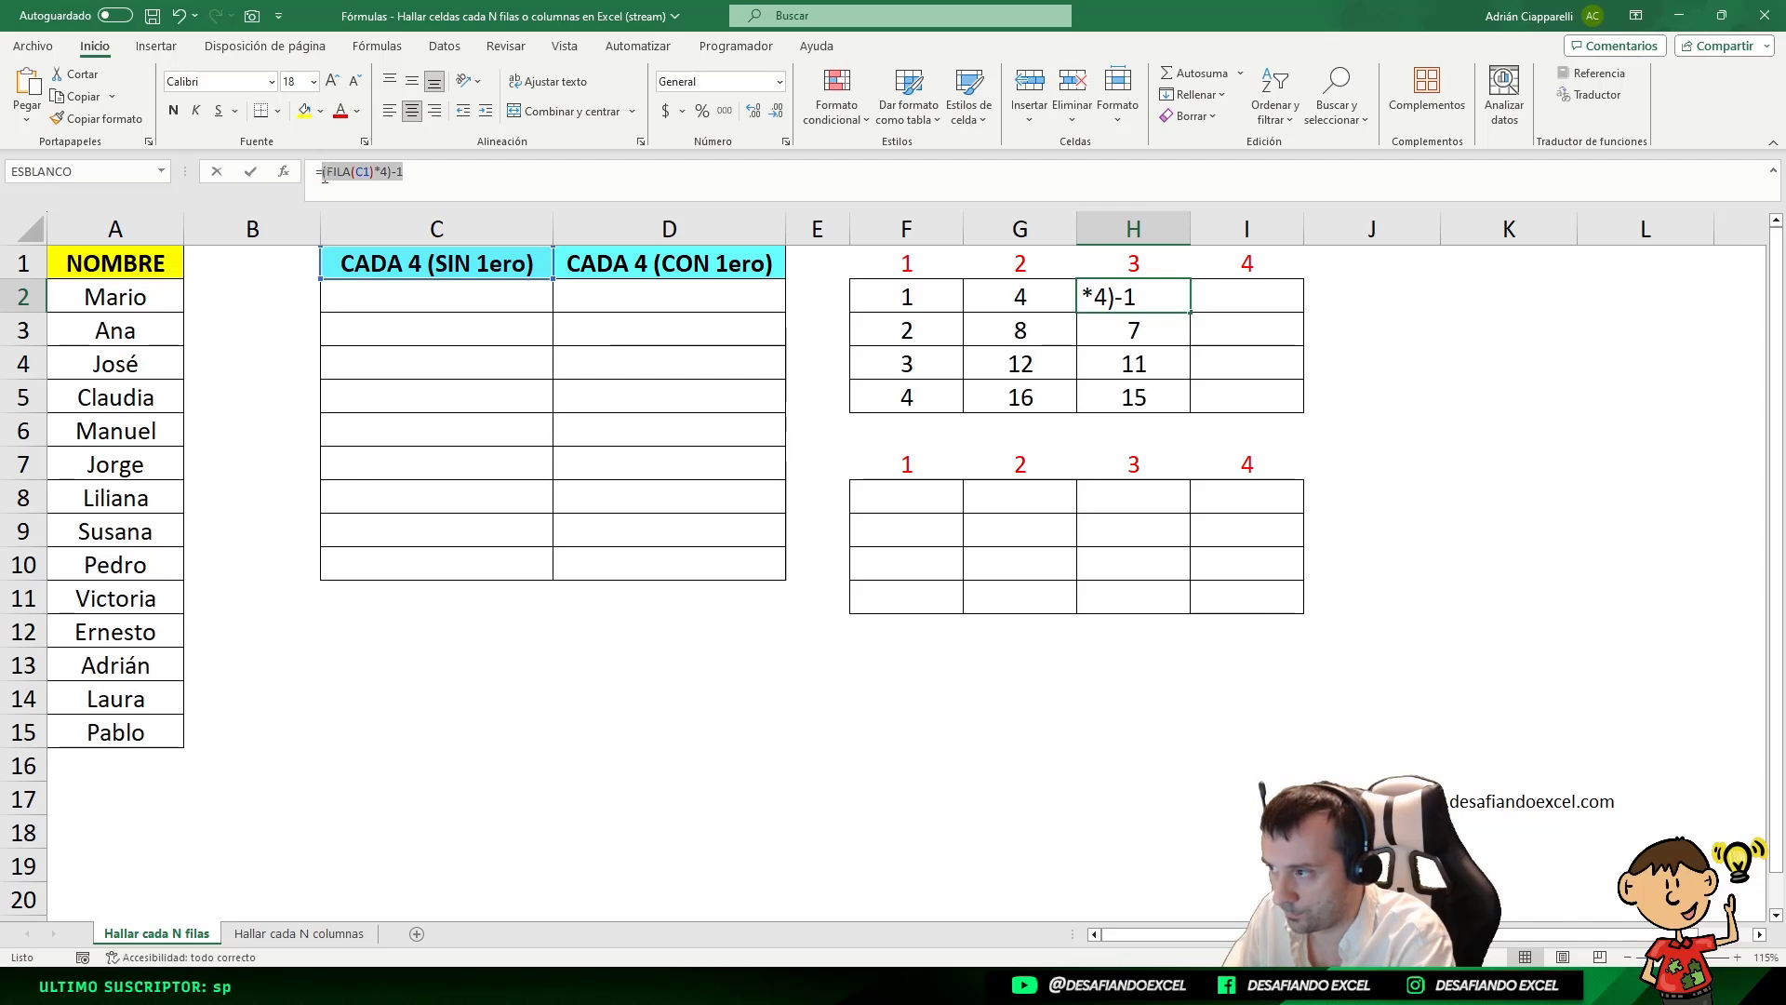
key("Escape")
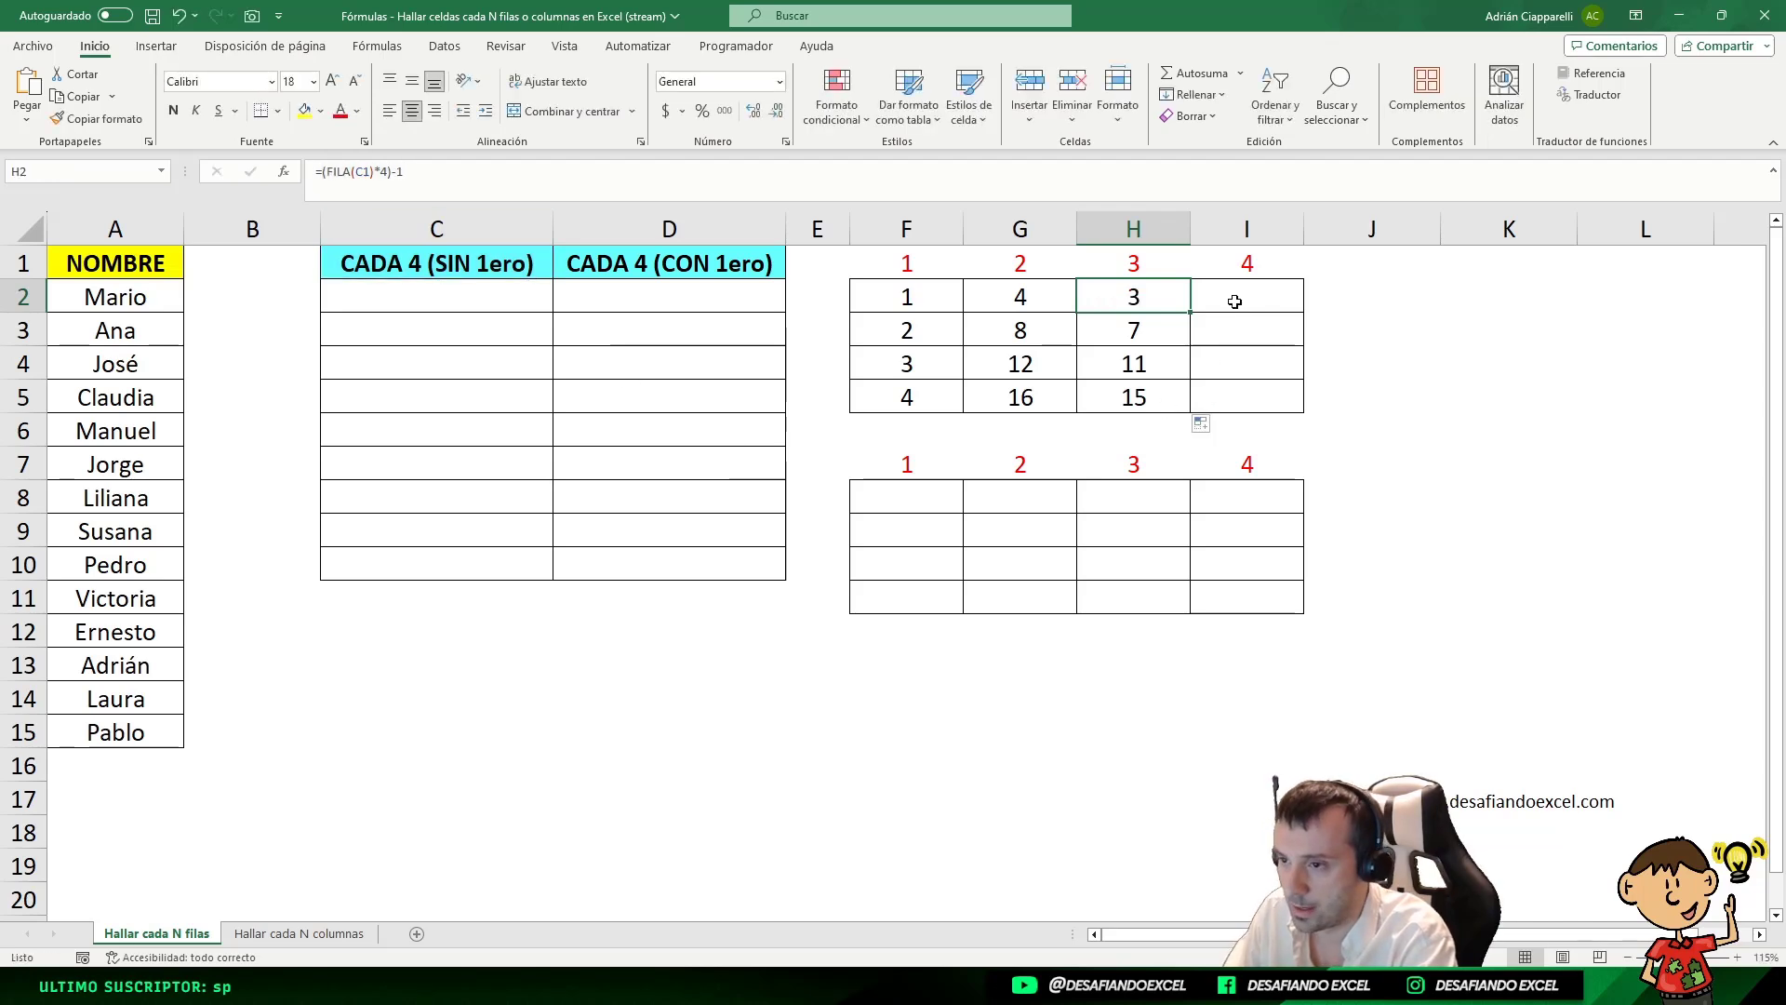
- Start a DESREF formula in I2 with the first name cell as the absolute reference $A$2
left_click(1243, 302)
type("=")
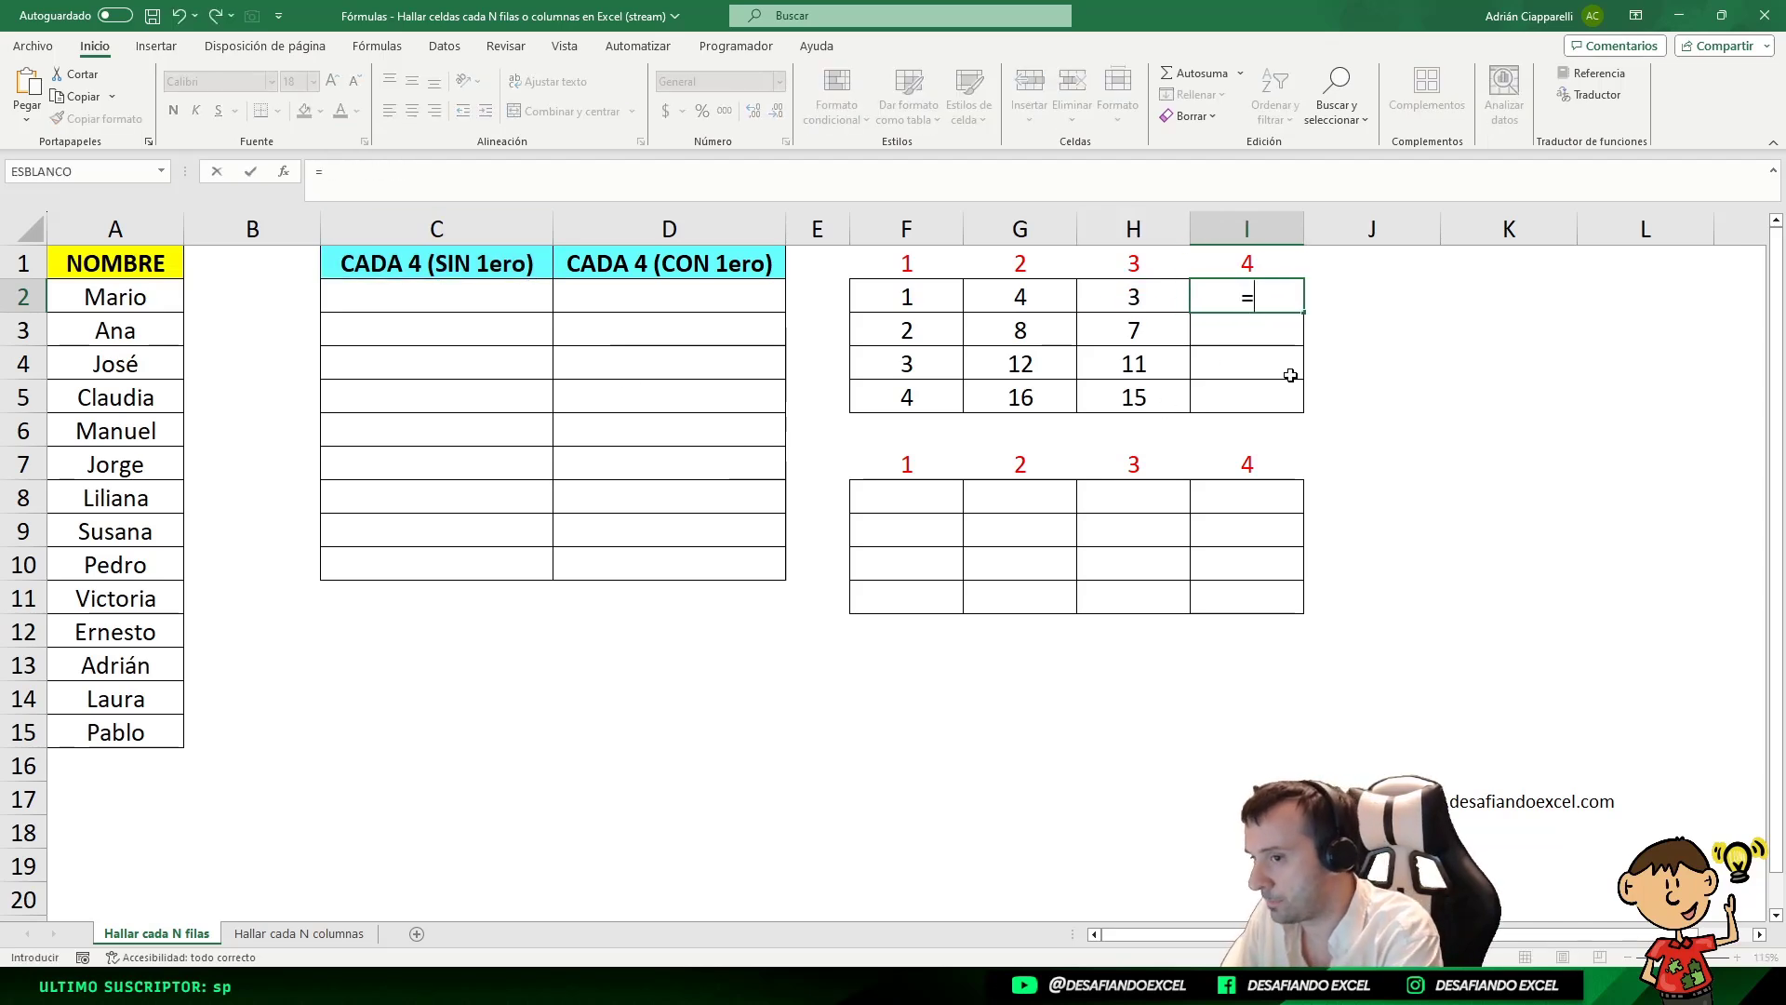
type("DESREF(")
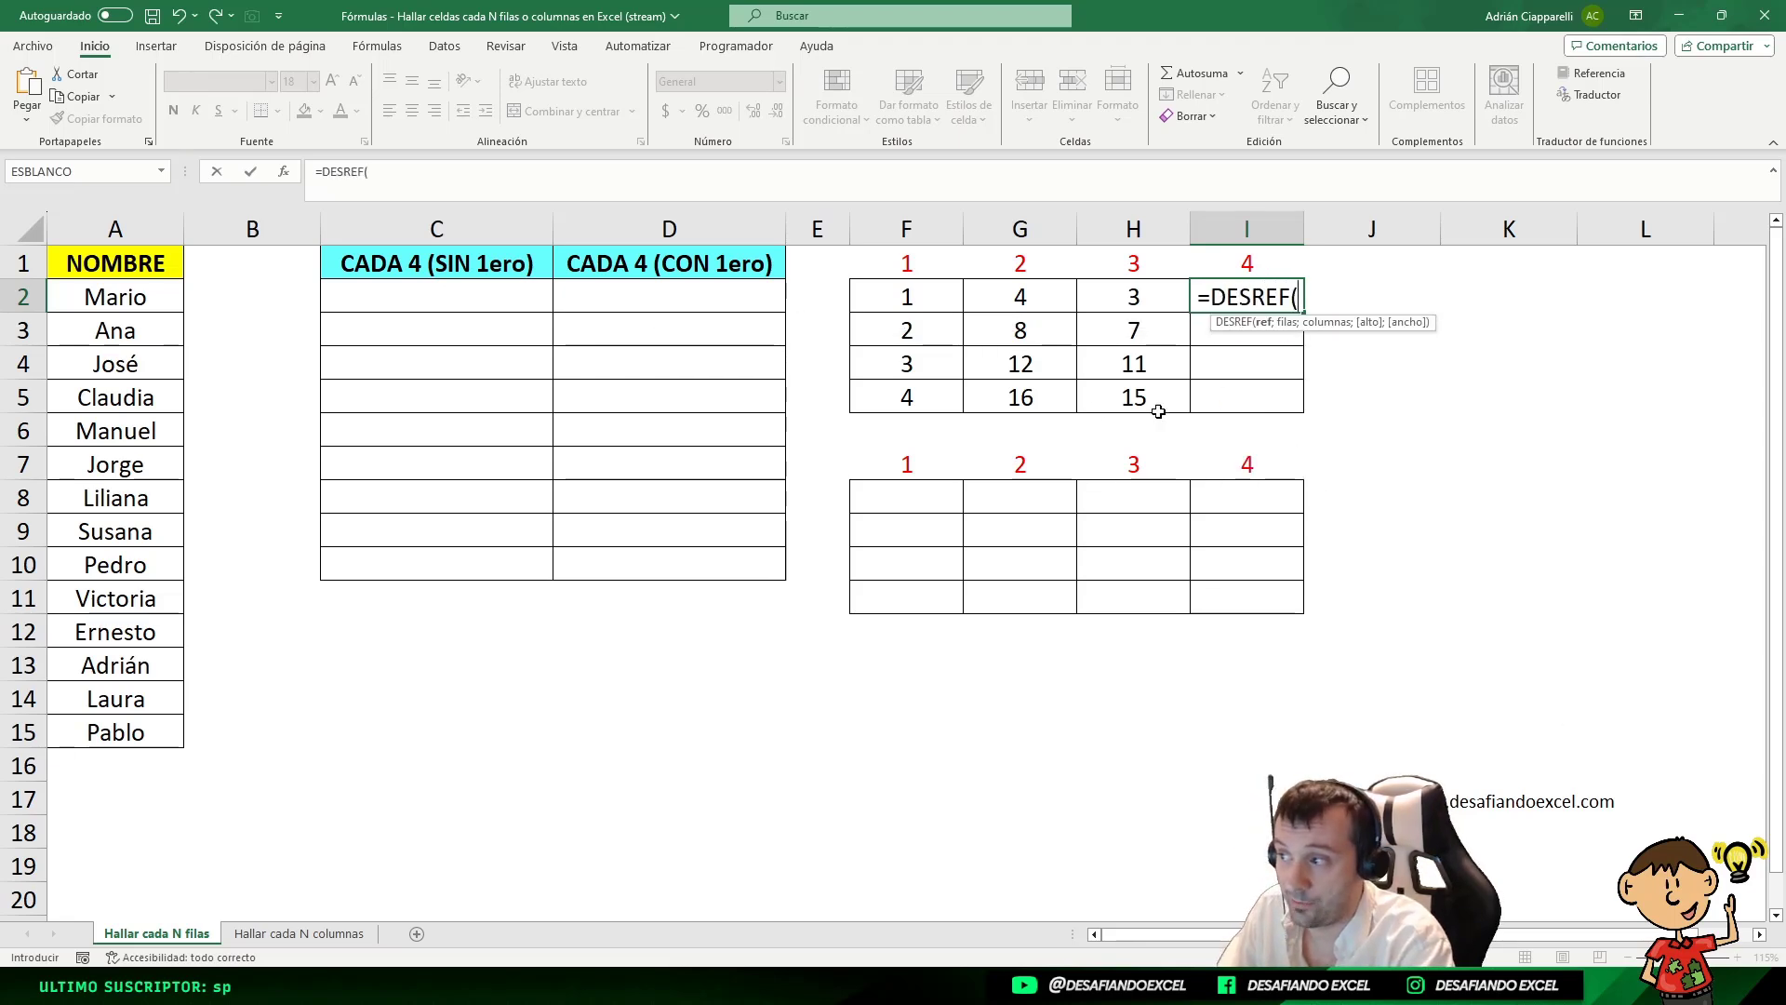
left_click(109, 297)
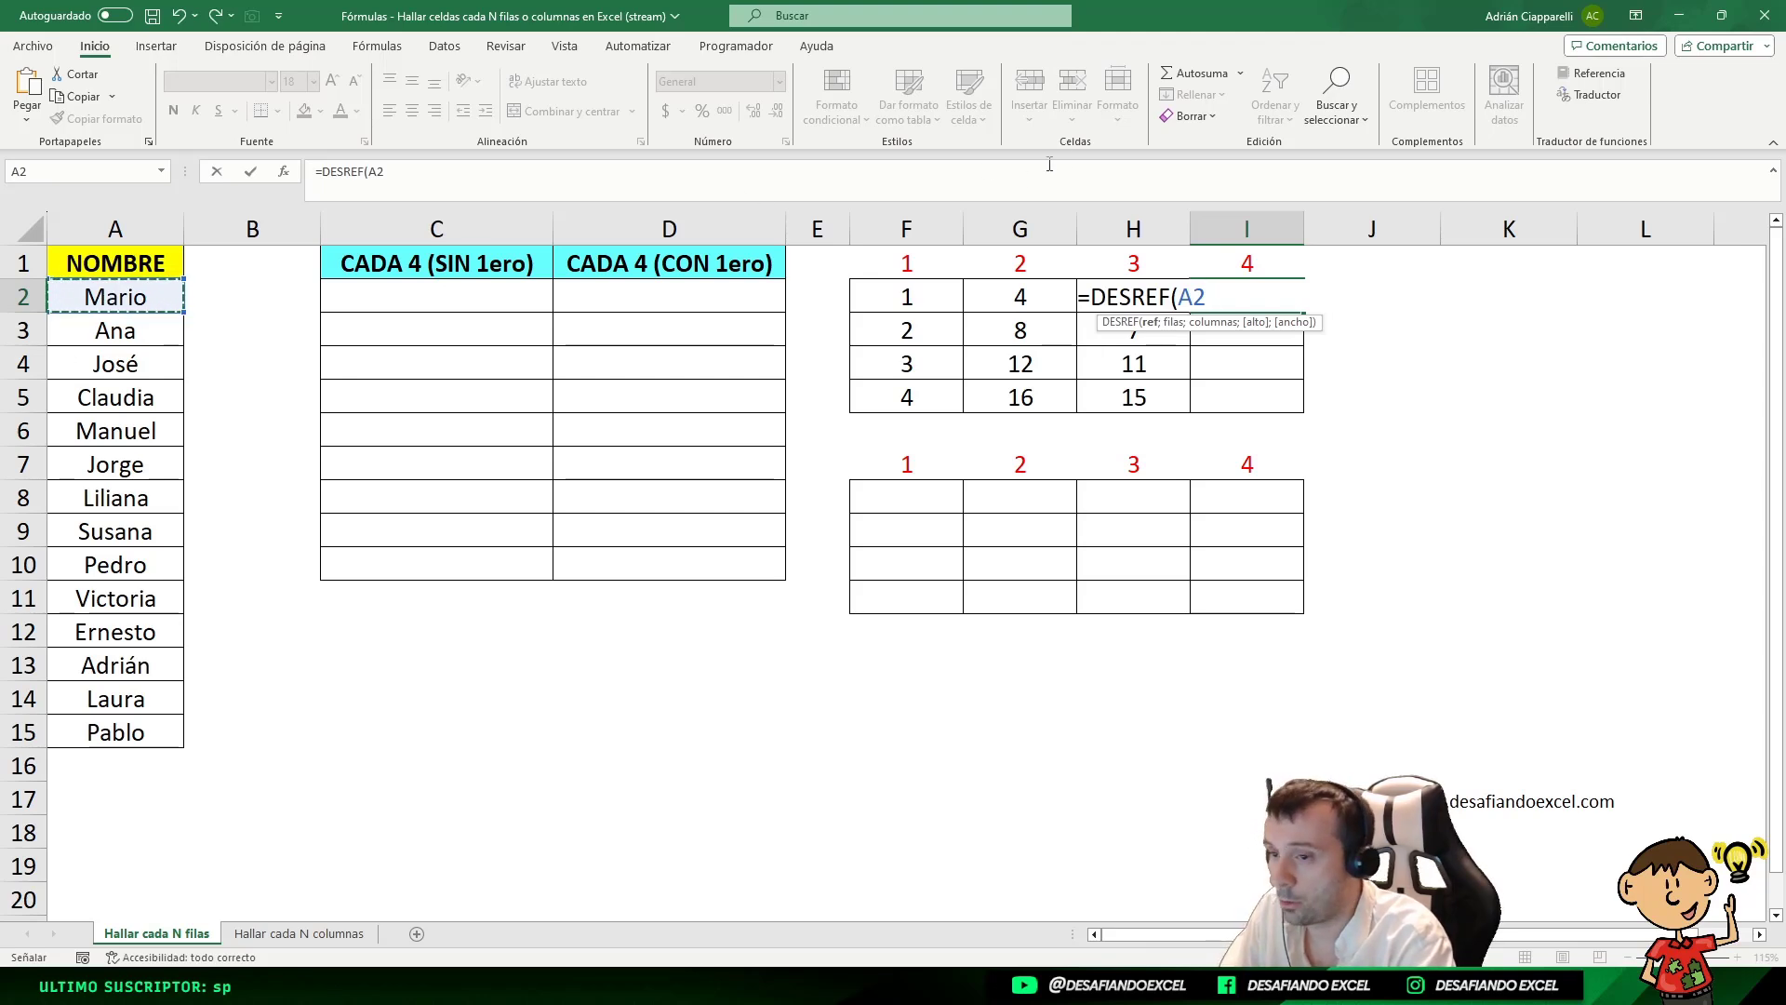
left_click(1139, 322)
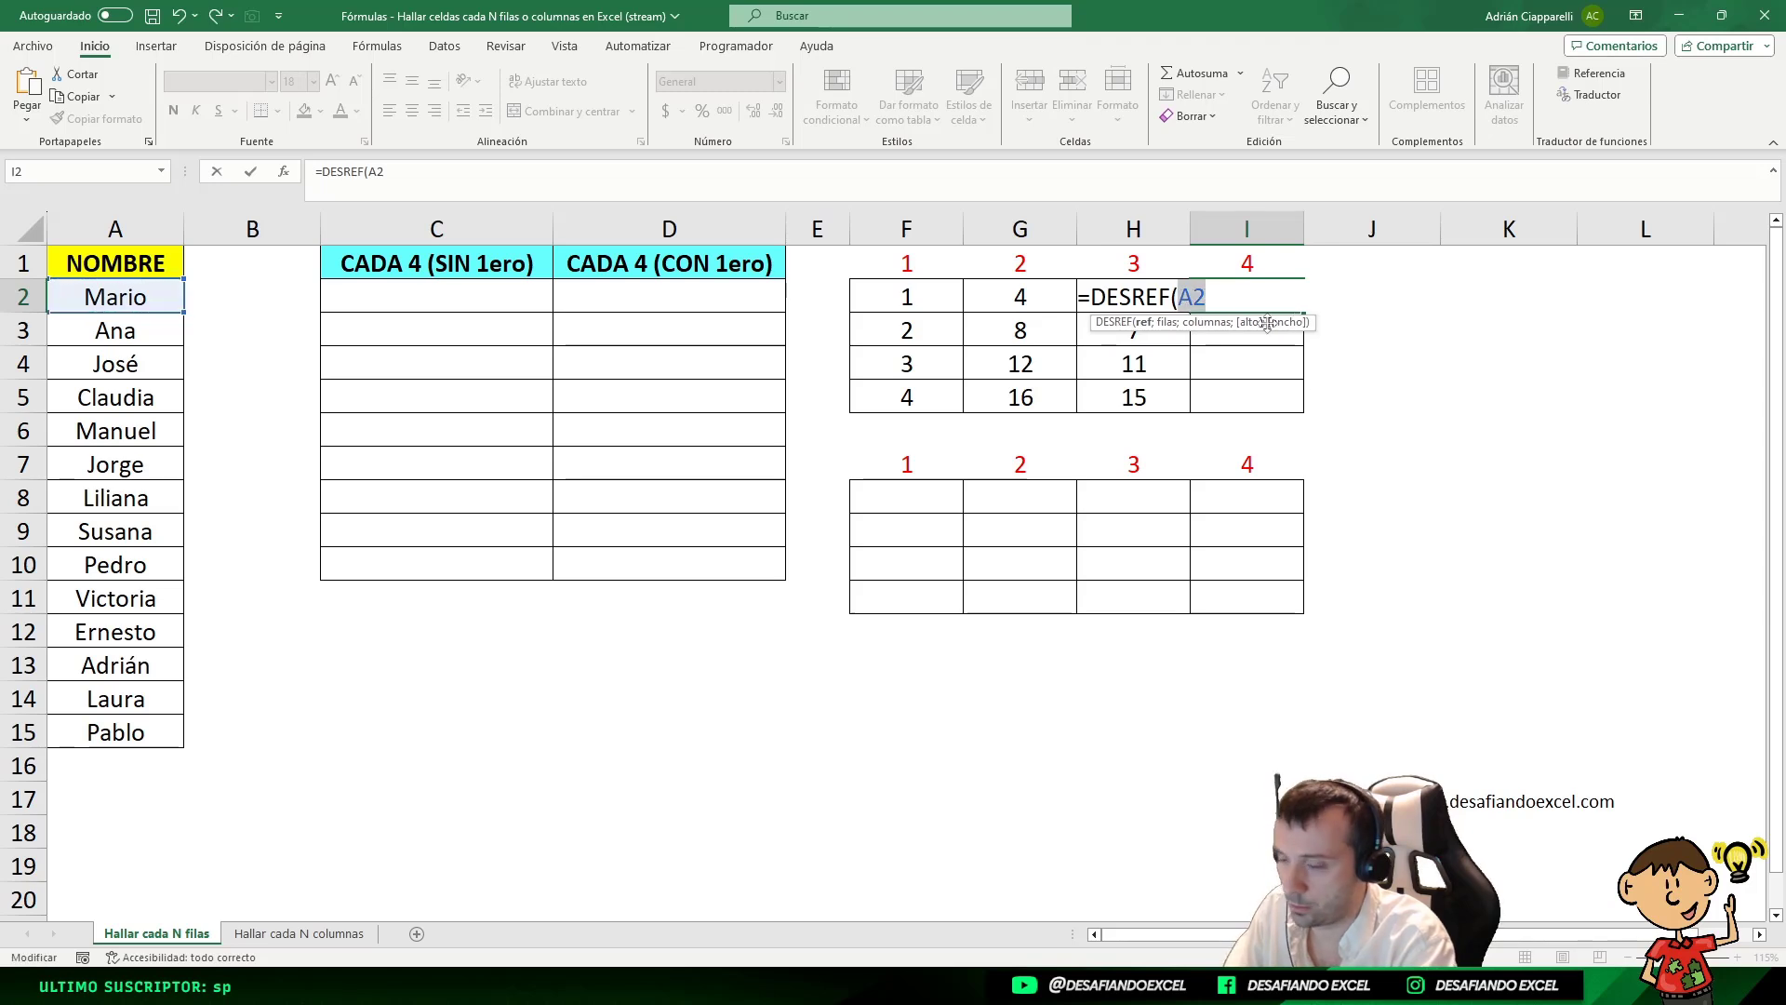
key("F4")
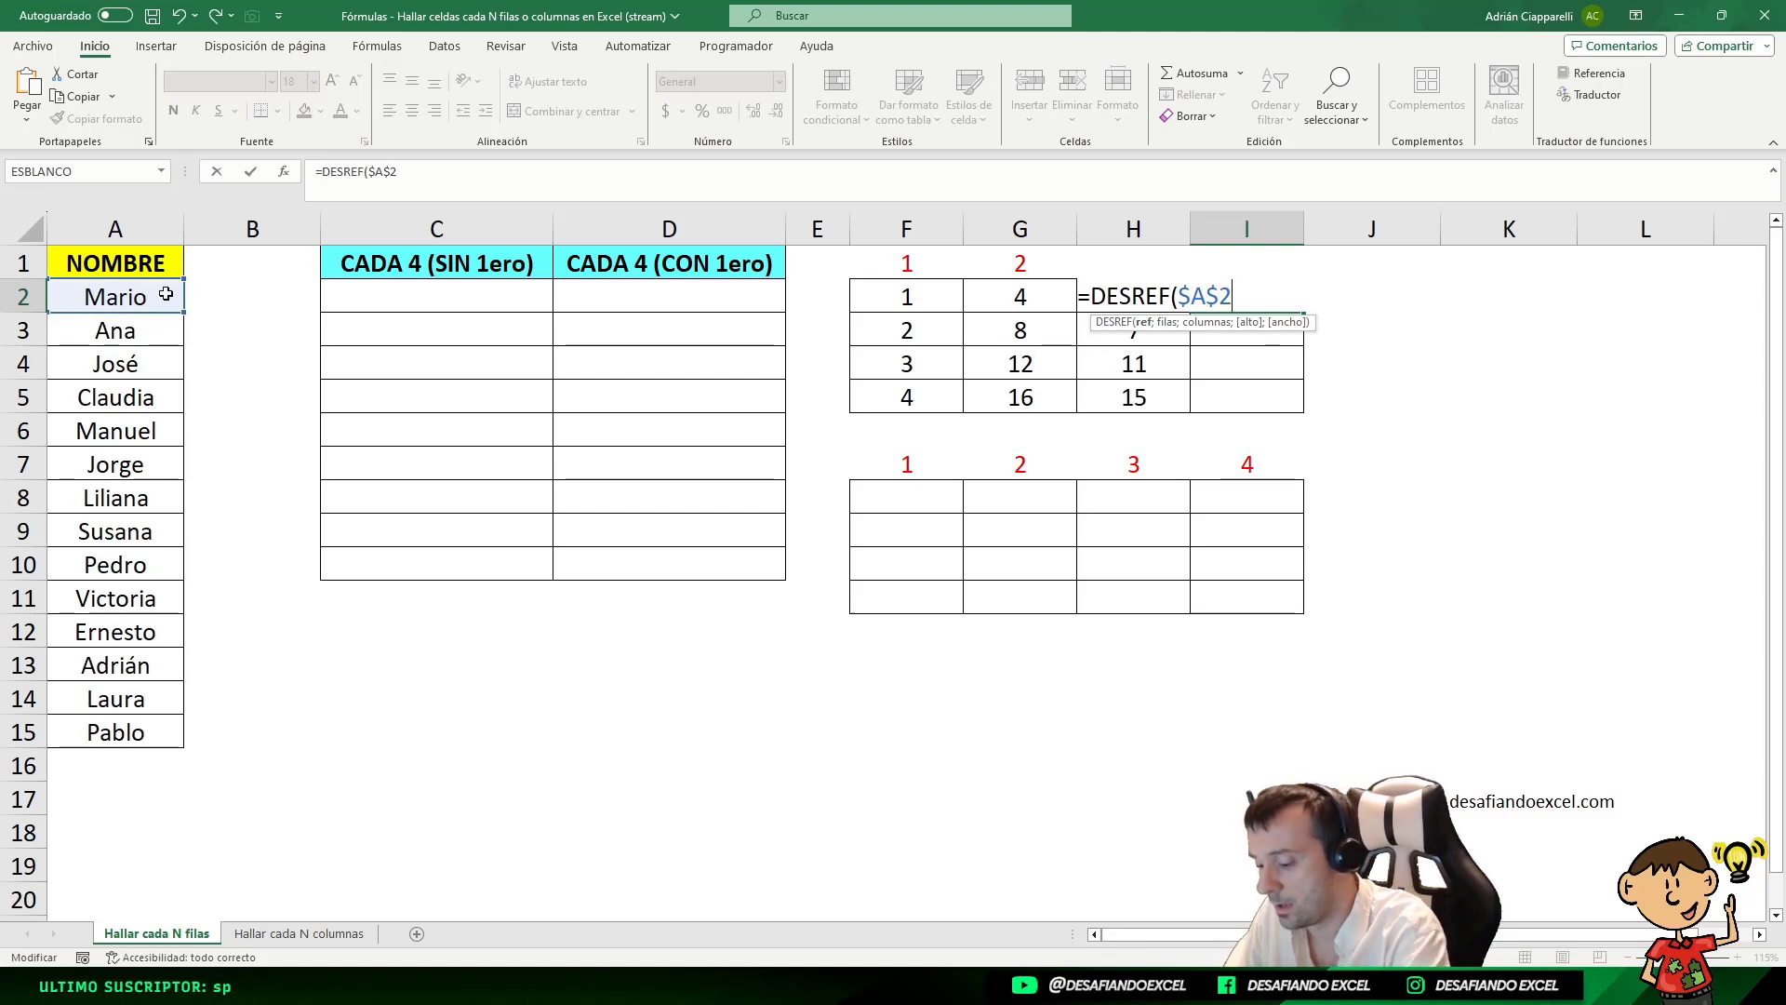
- Complete the I2 DESREF formula with row offset (FILA(C1)*4)-1 and column offset 0, and fill it down to I5
type(";")
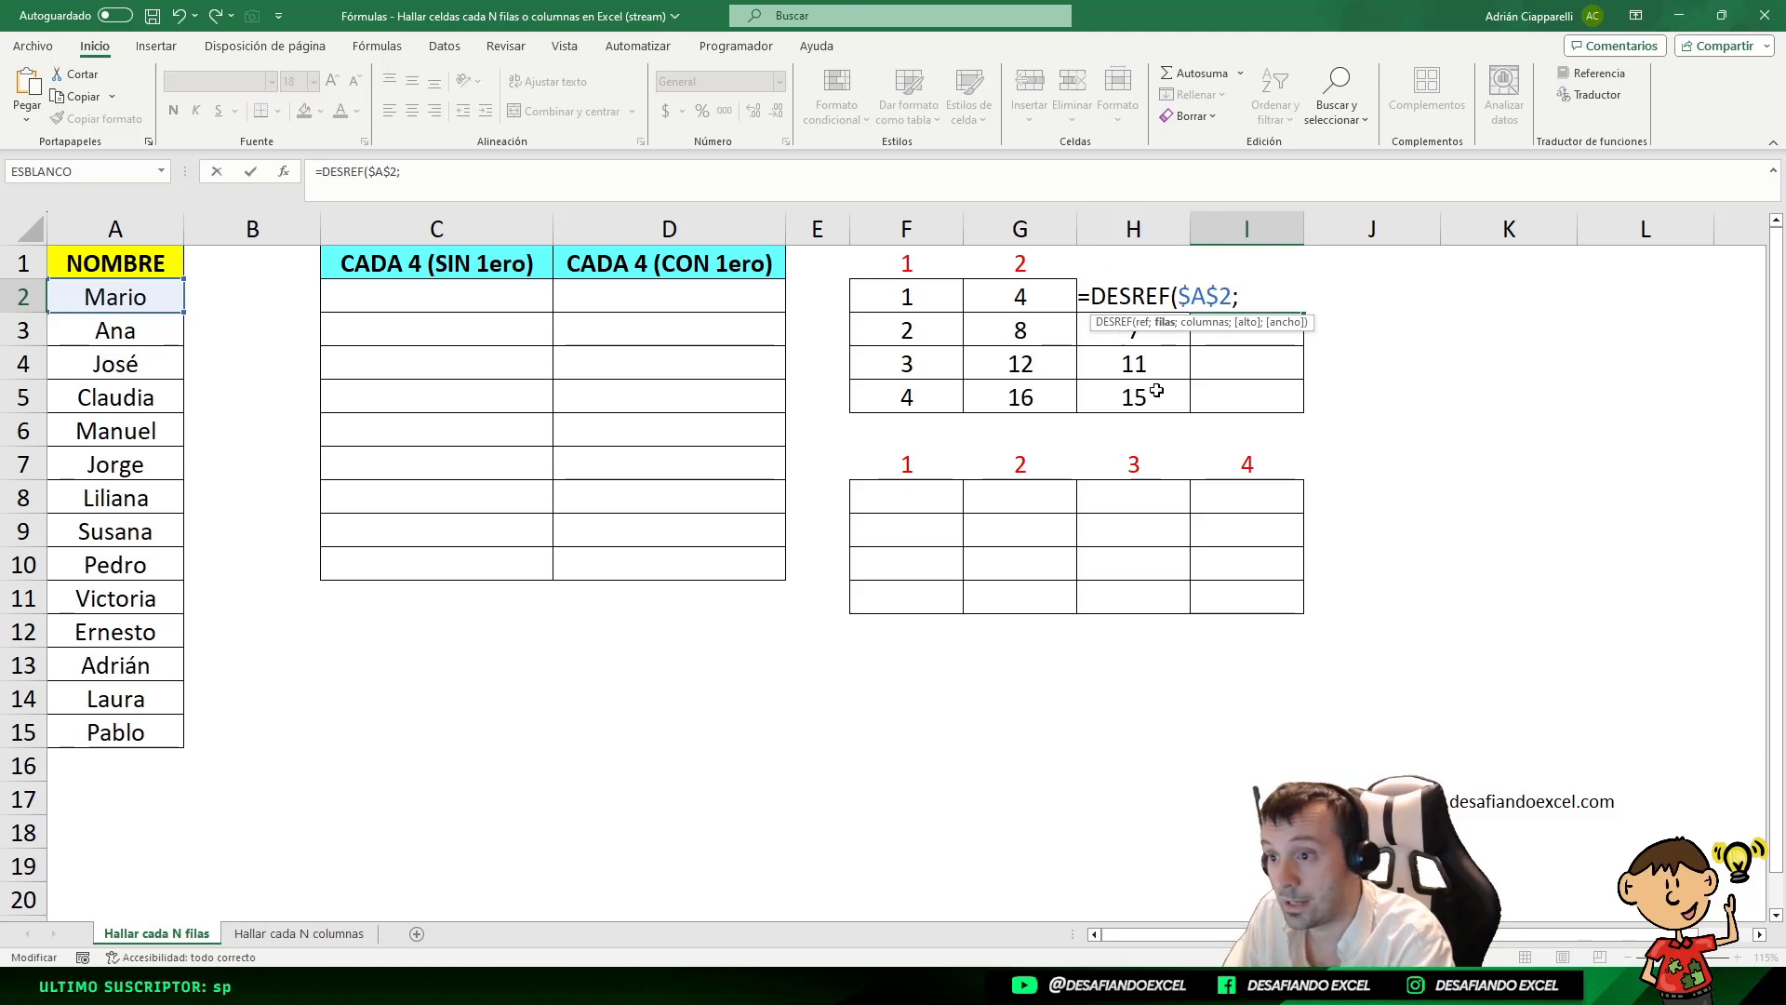
type("(FILA(C1)*4)-1")
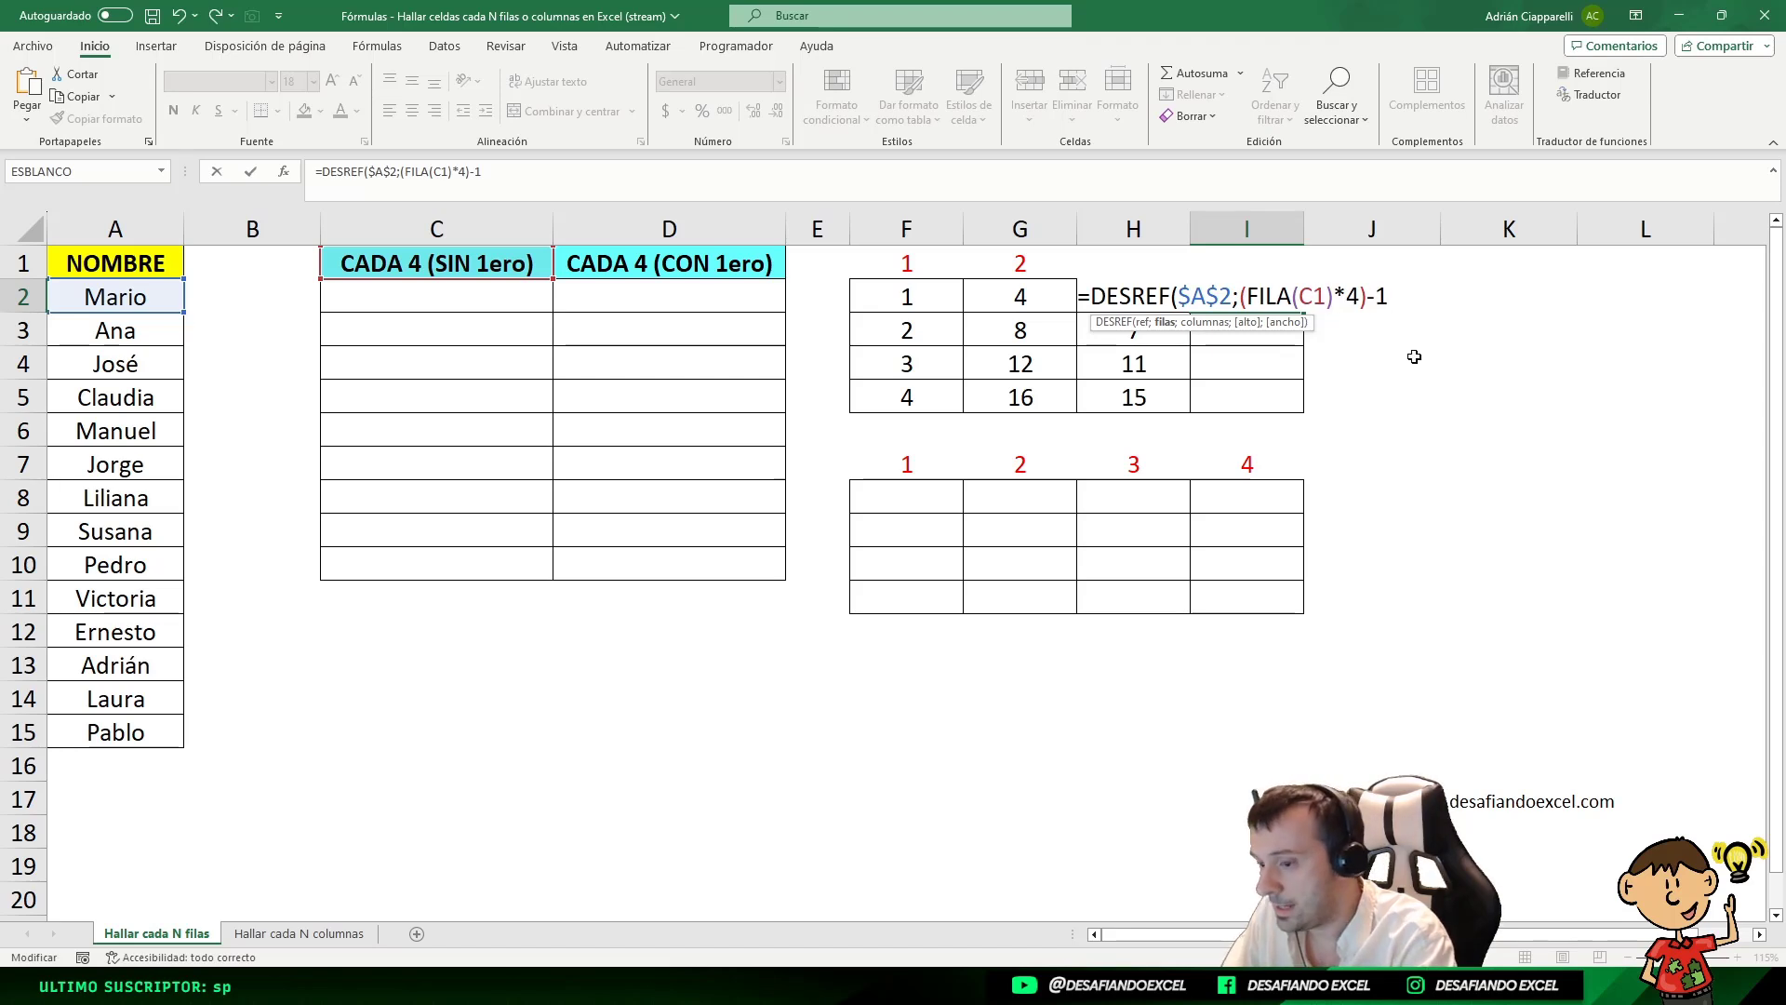
type(";0")
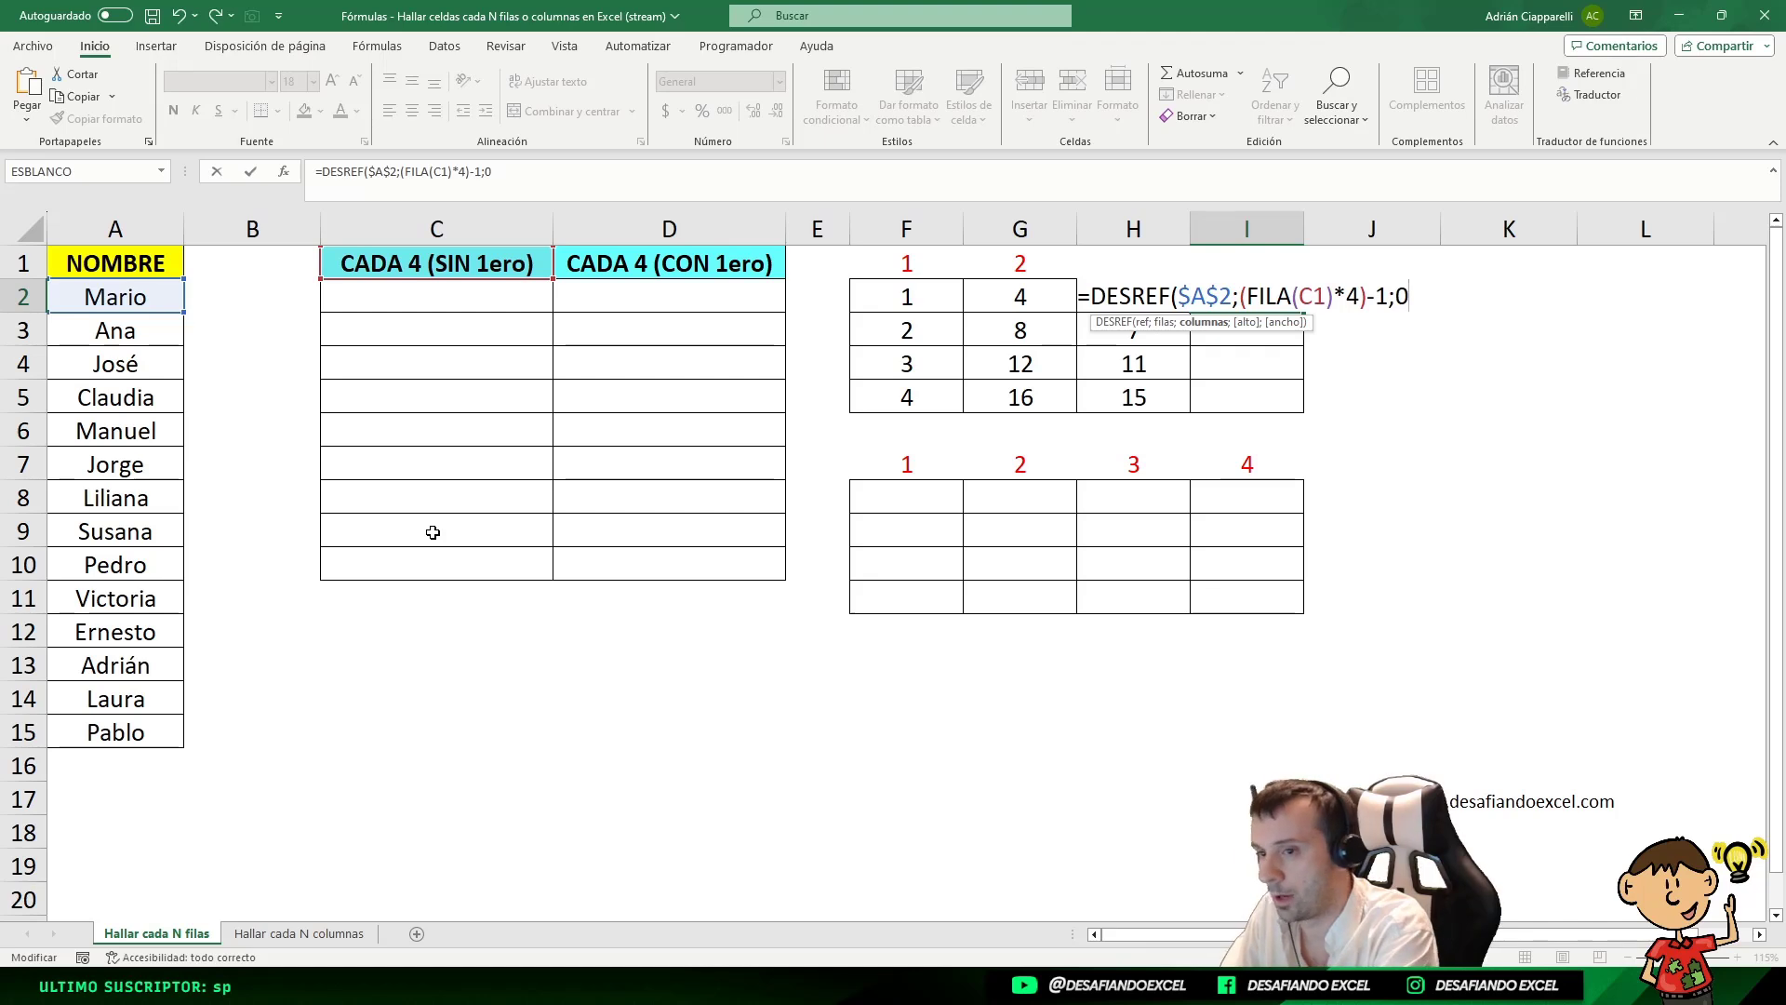
type(")")
key("ctrl+Return")
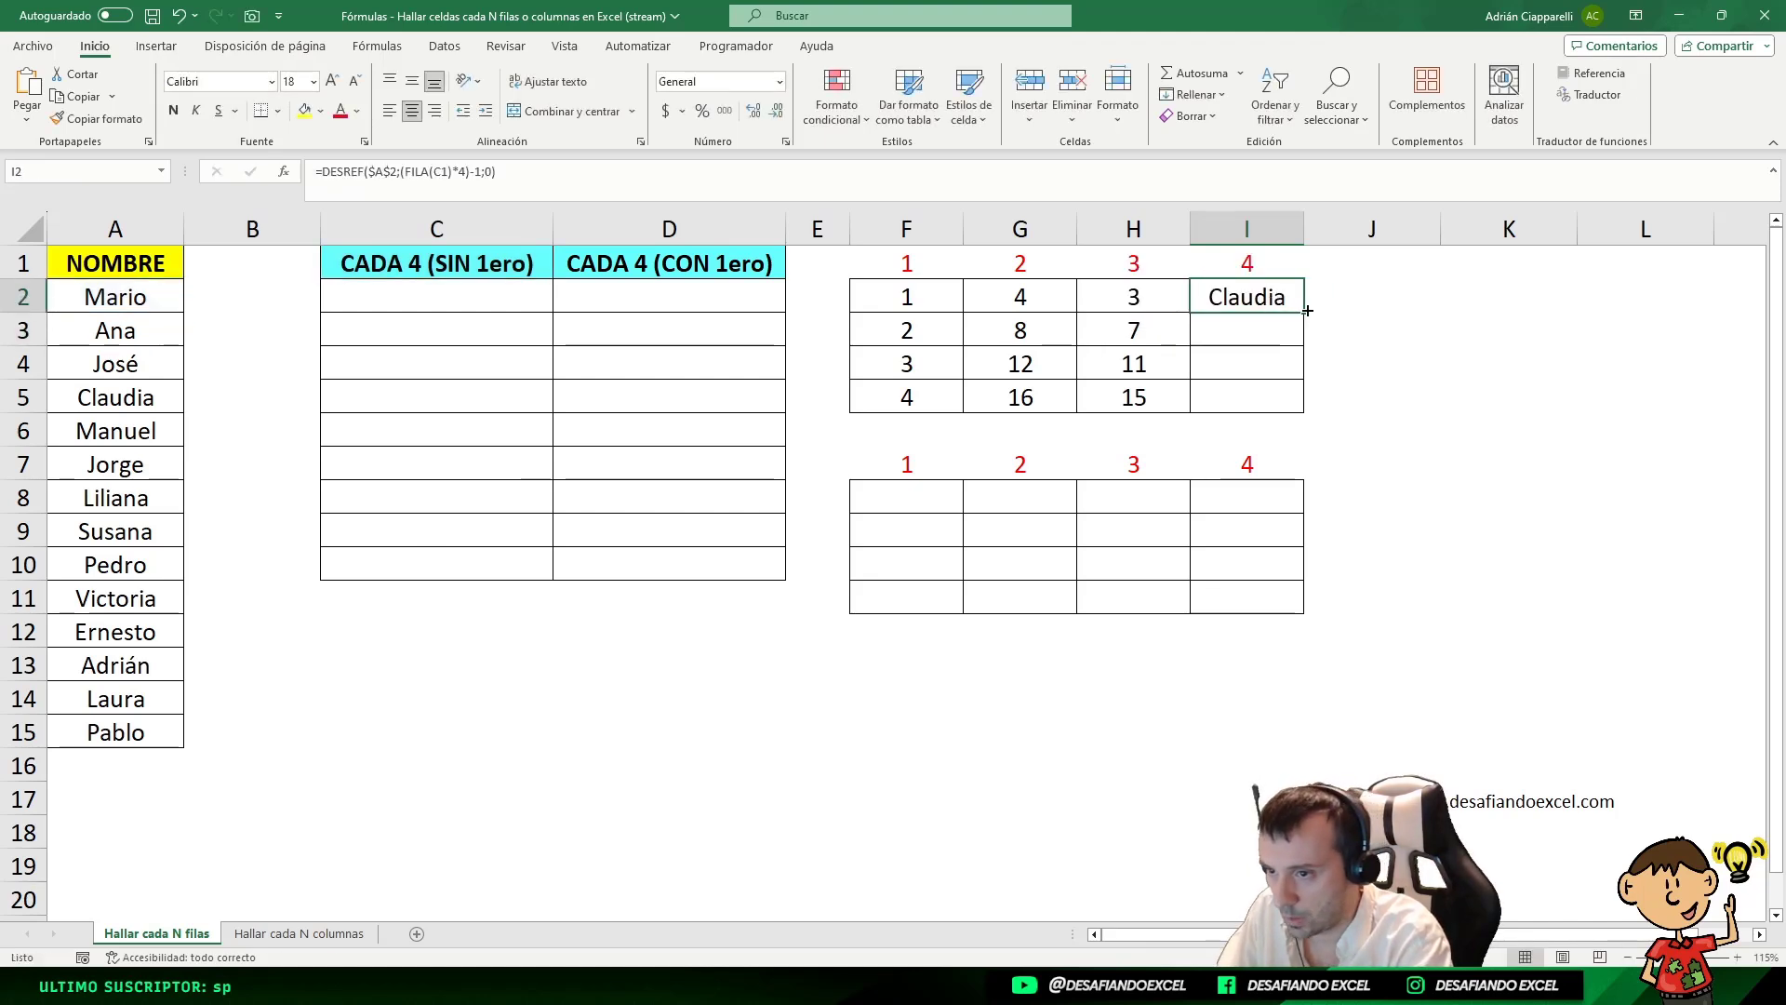
left_click_drag(1307, 312, 1299, 413)
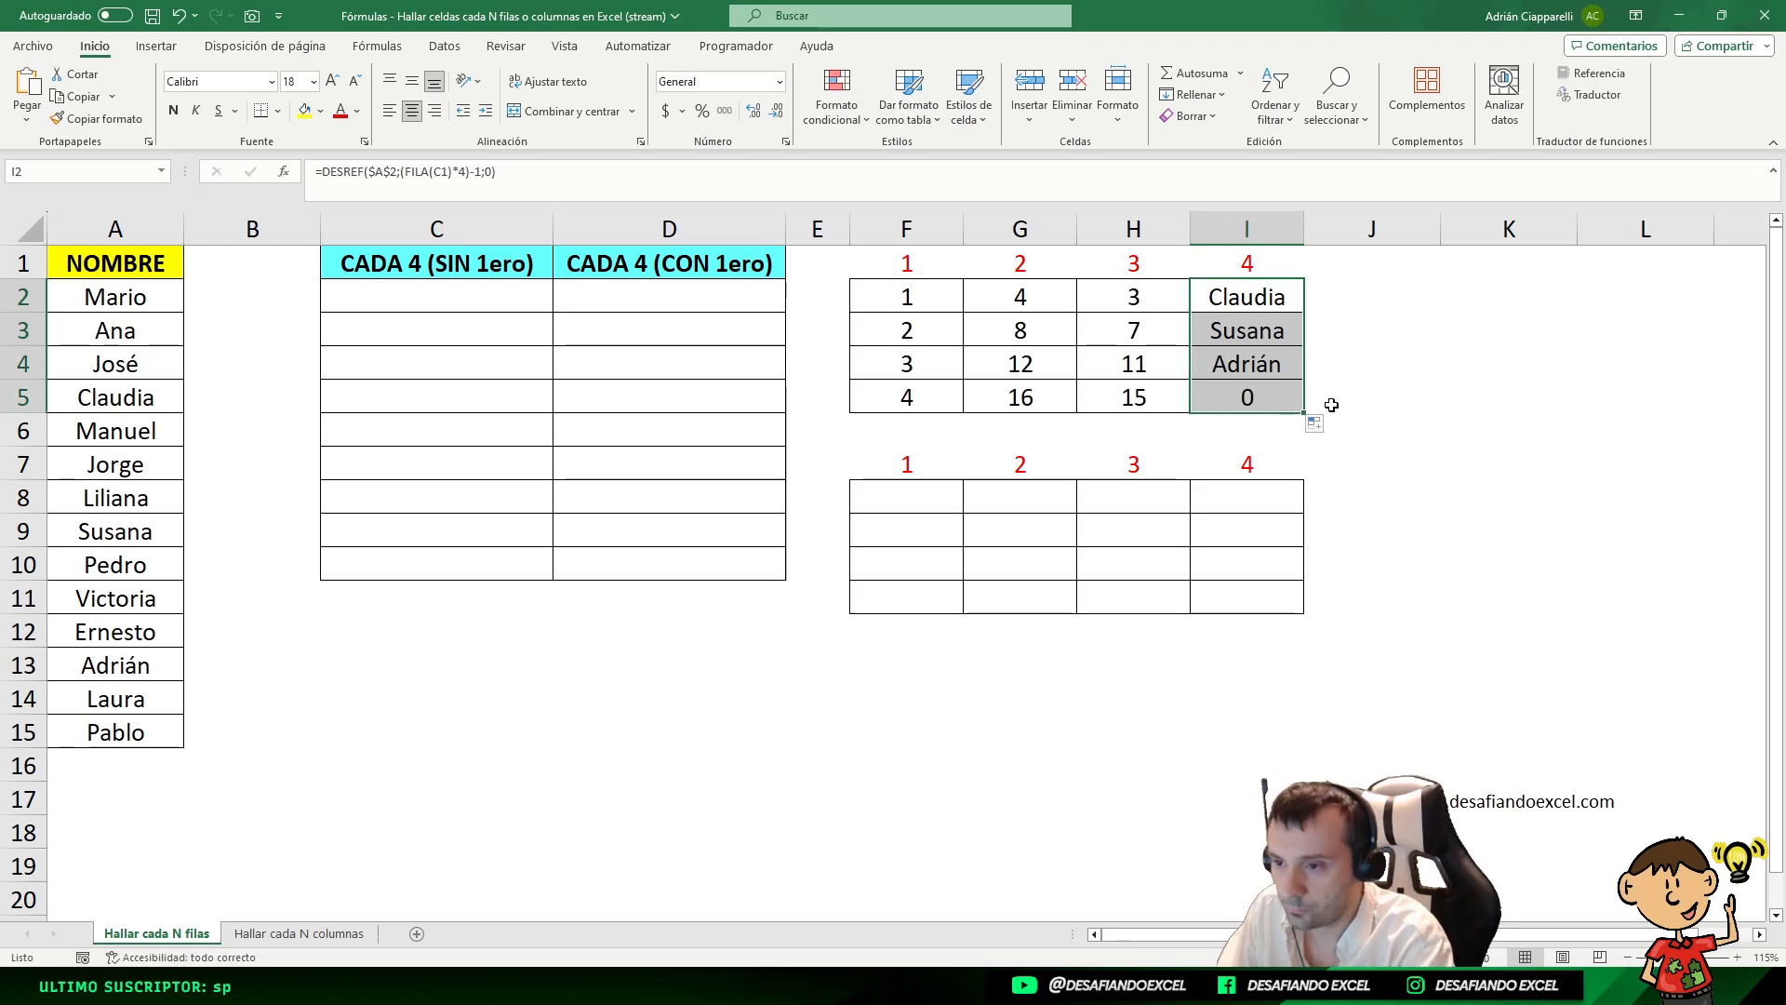
left_click(1215, 405)
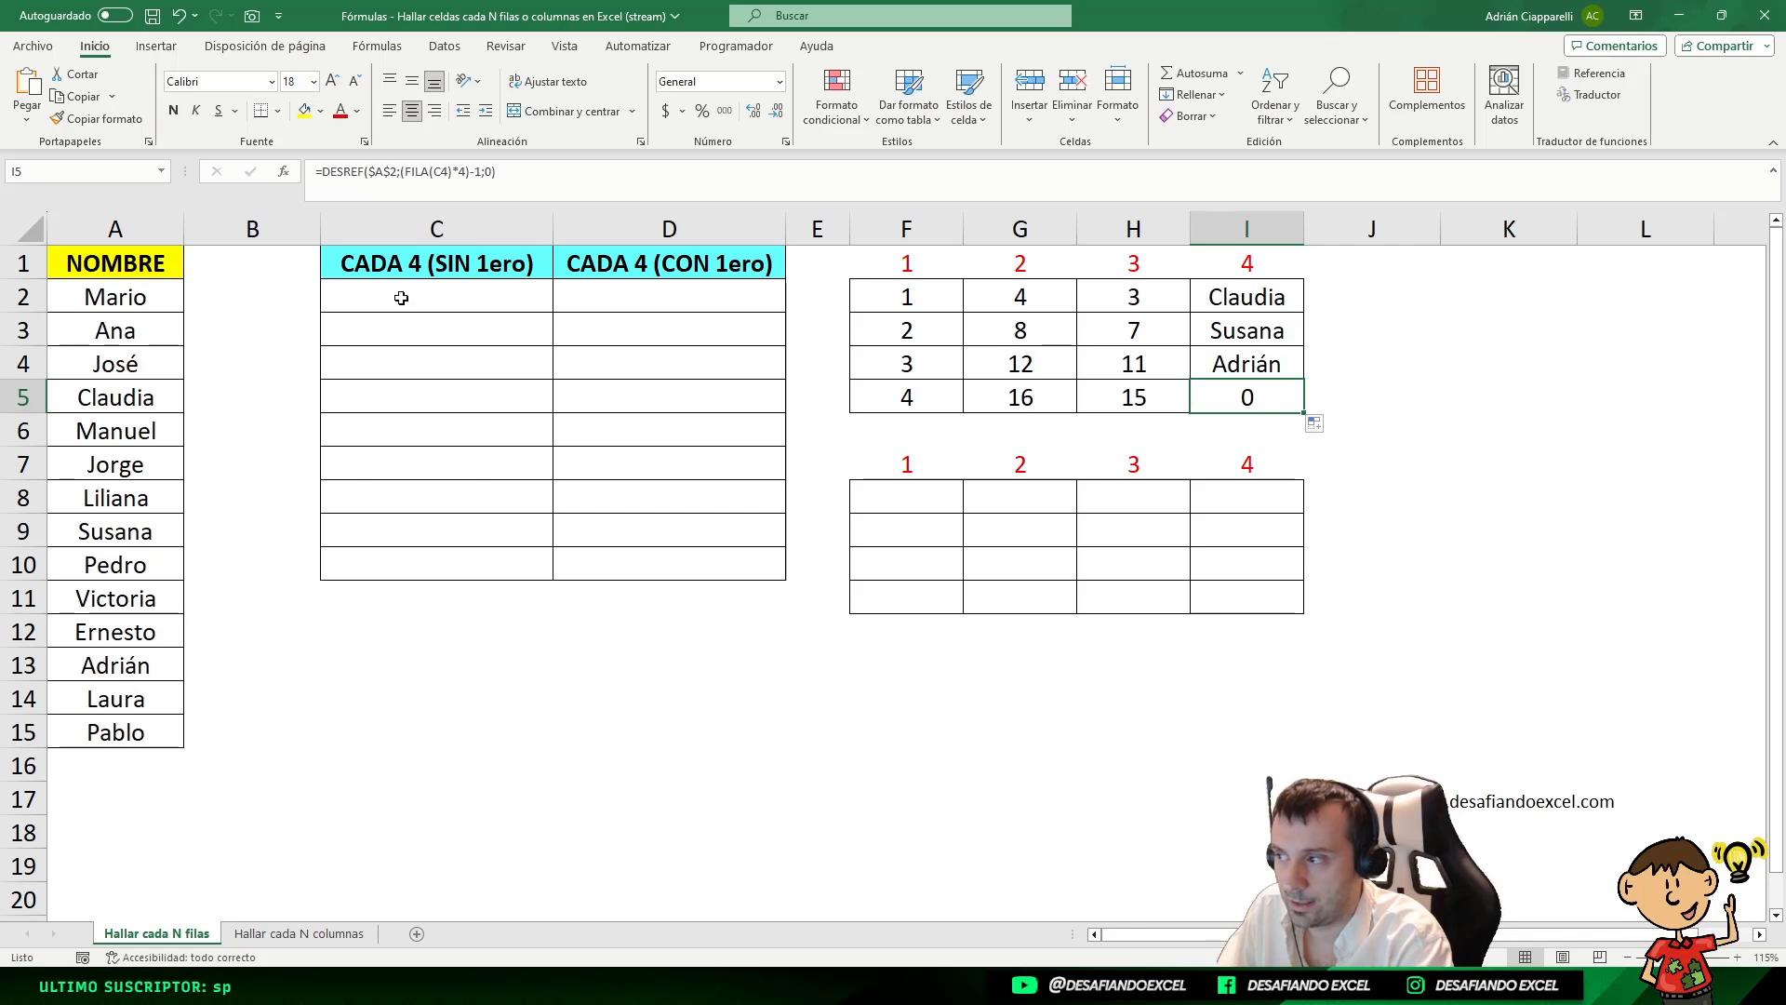
- Copy the formula =DESREF($A$2;(FILA(C1)*4)-1;0) from I2 into C2 and fill it down to C10
left_click(1282, 294)
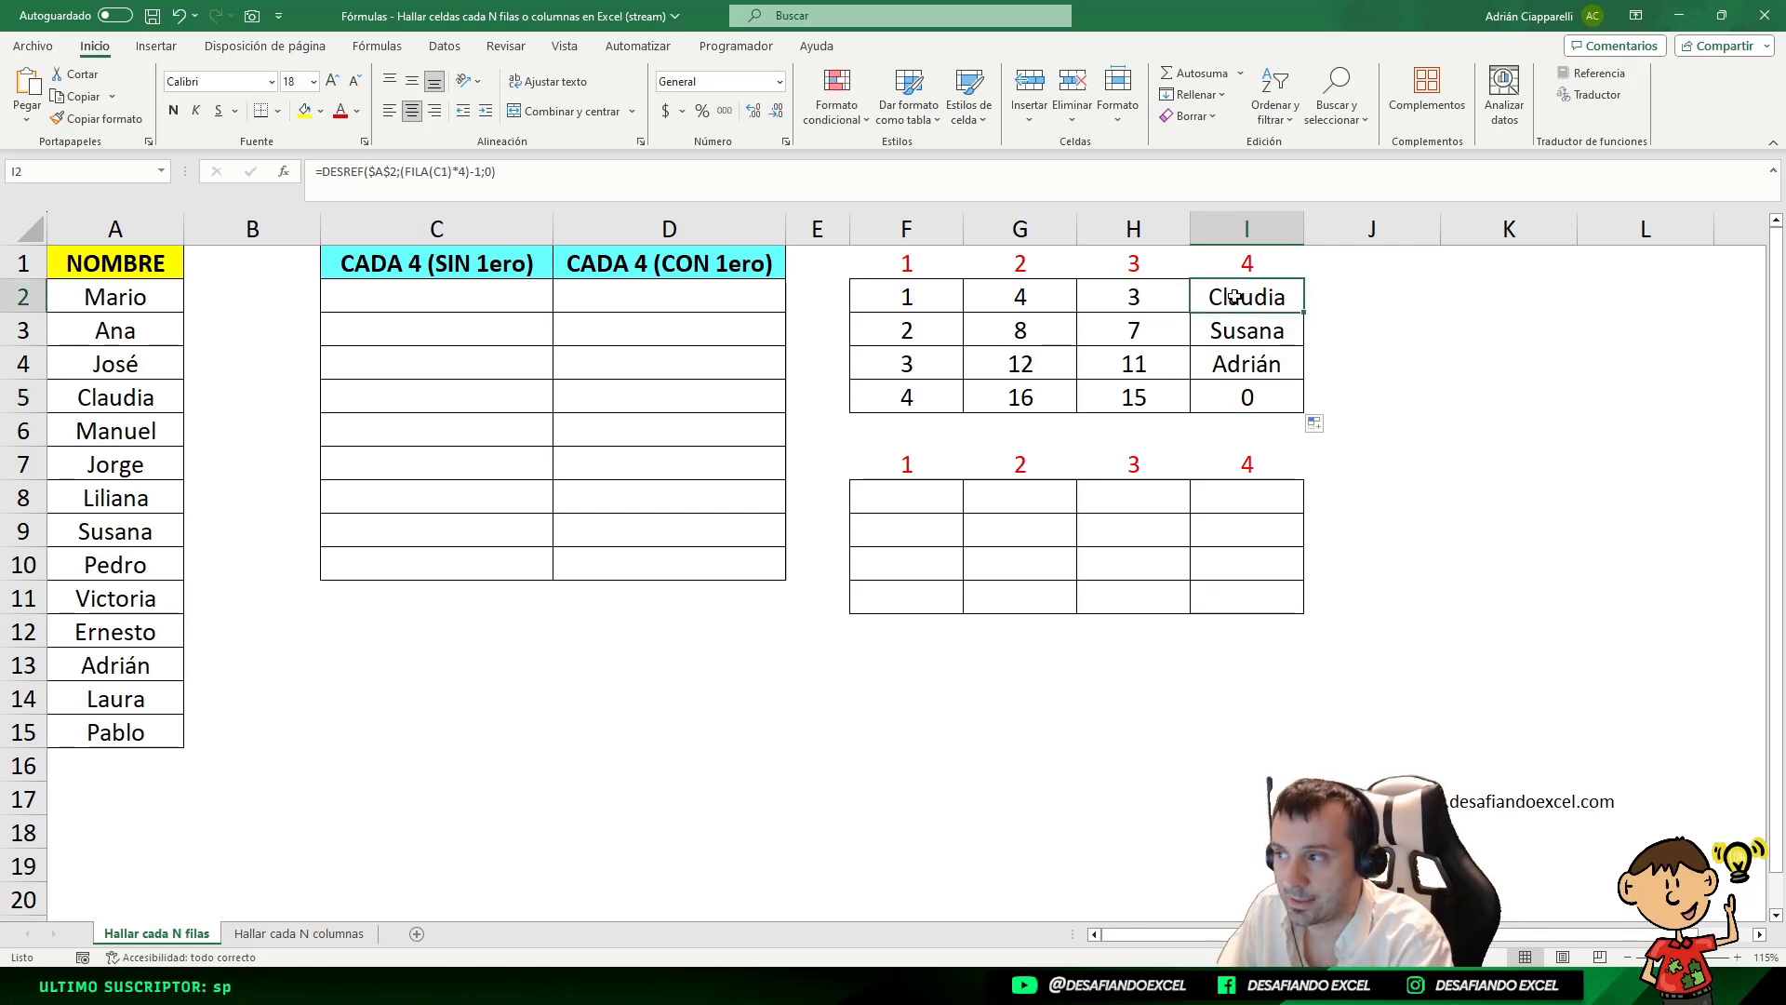
left_click_drag(608, 192, 314, 172)
key("ctrl+c")
key("Escape")
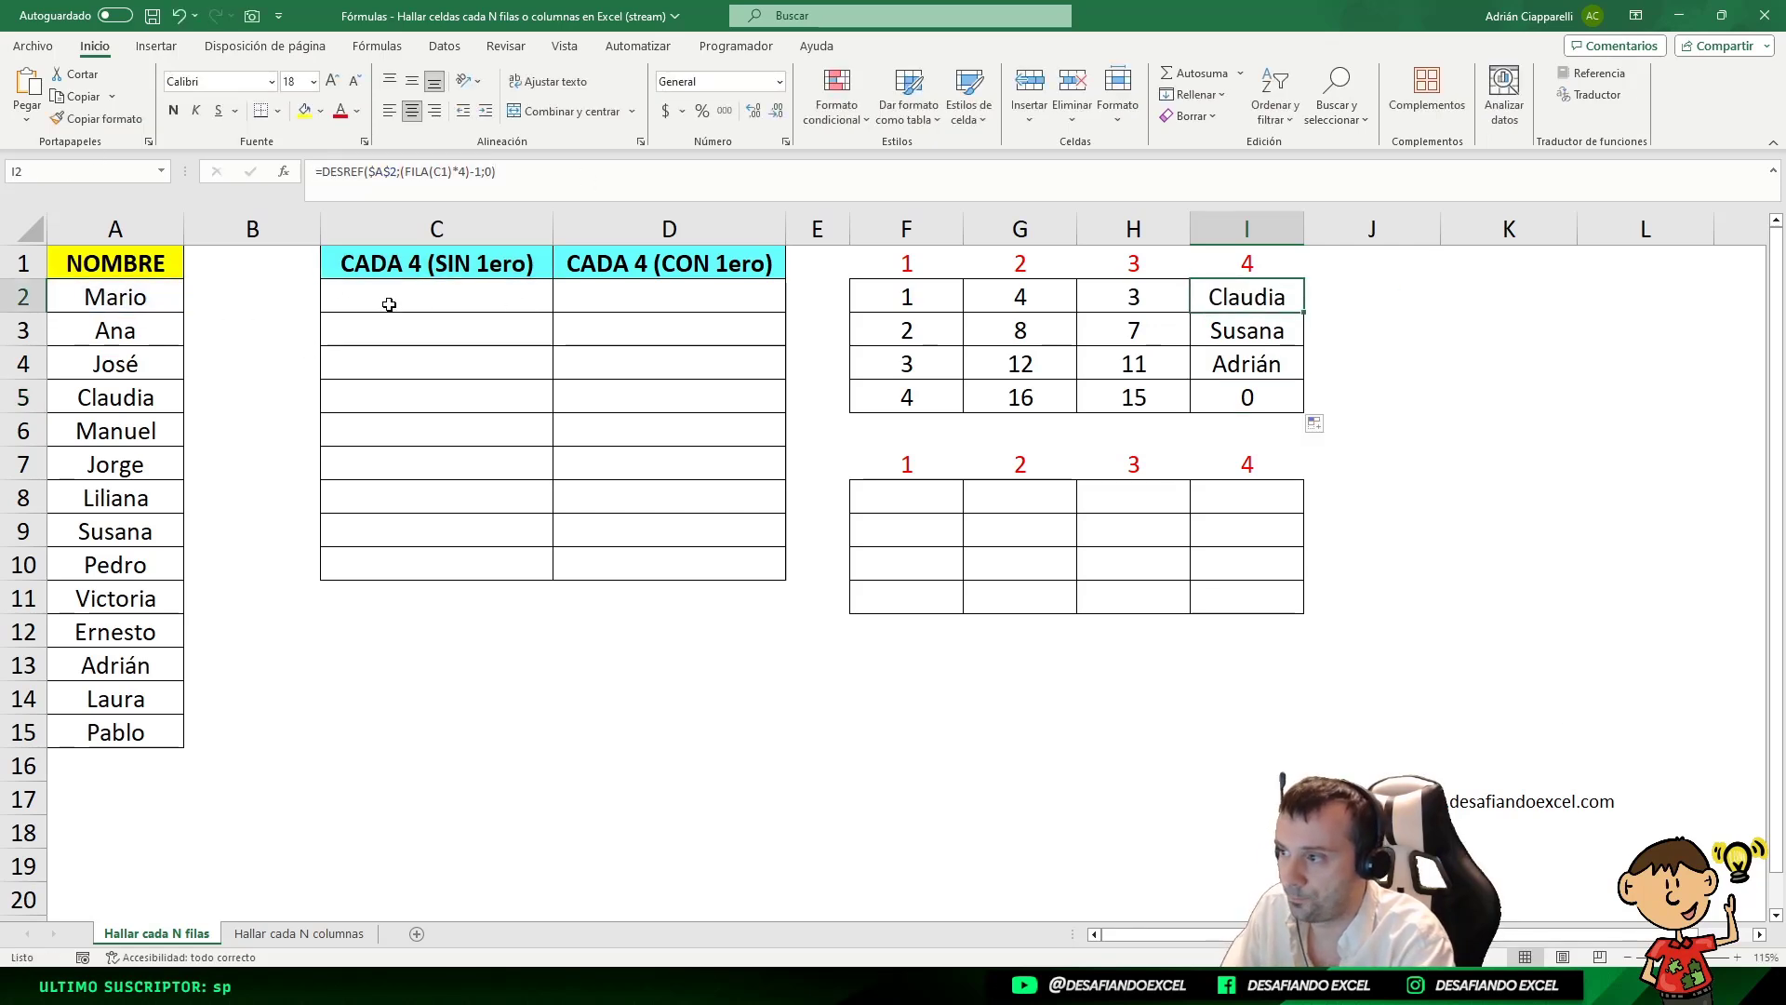
double_click(391, 304)
key("ctrl+v")
key("ctrl+Return")
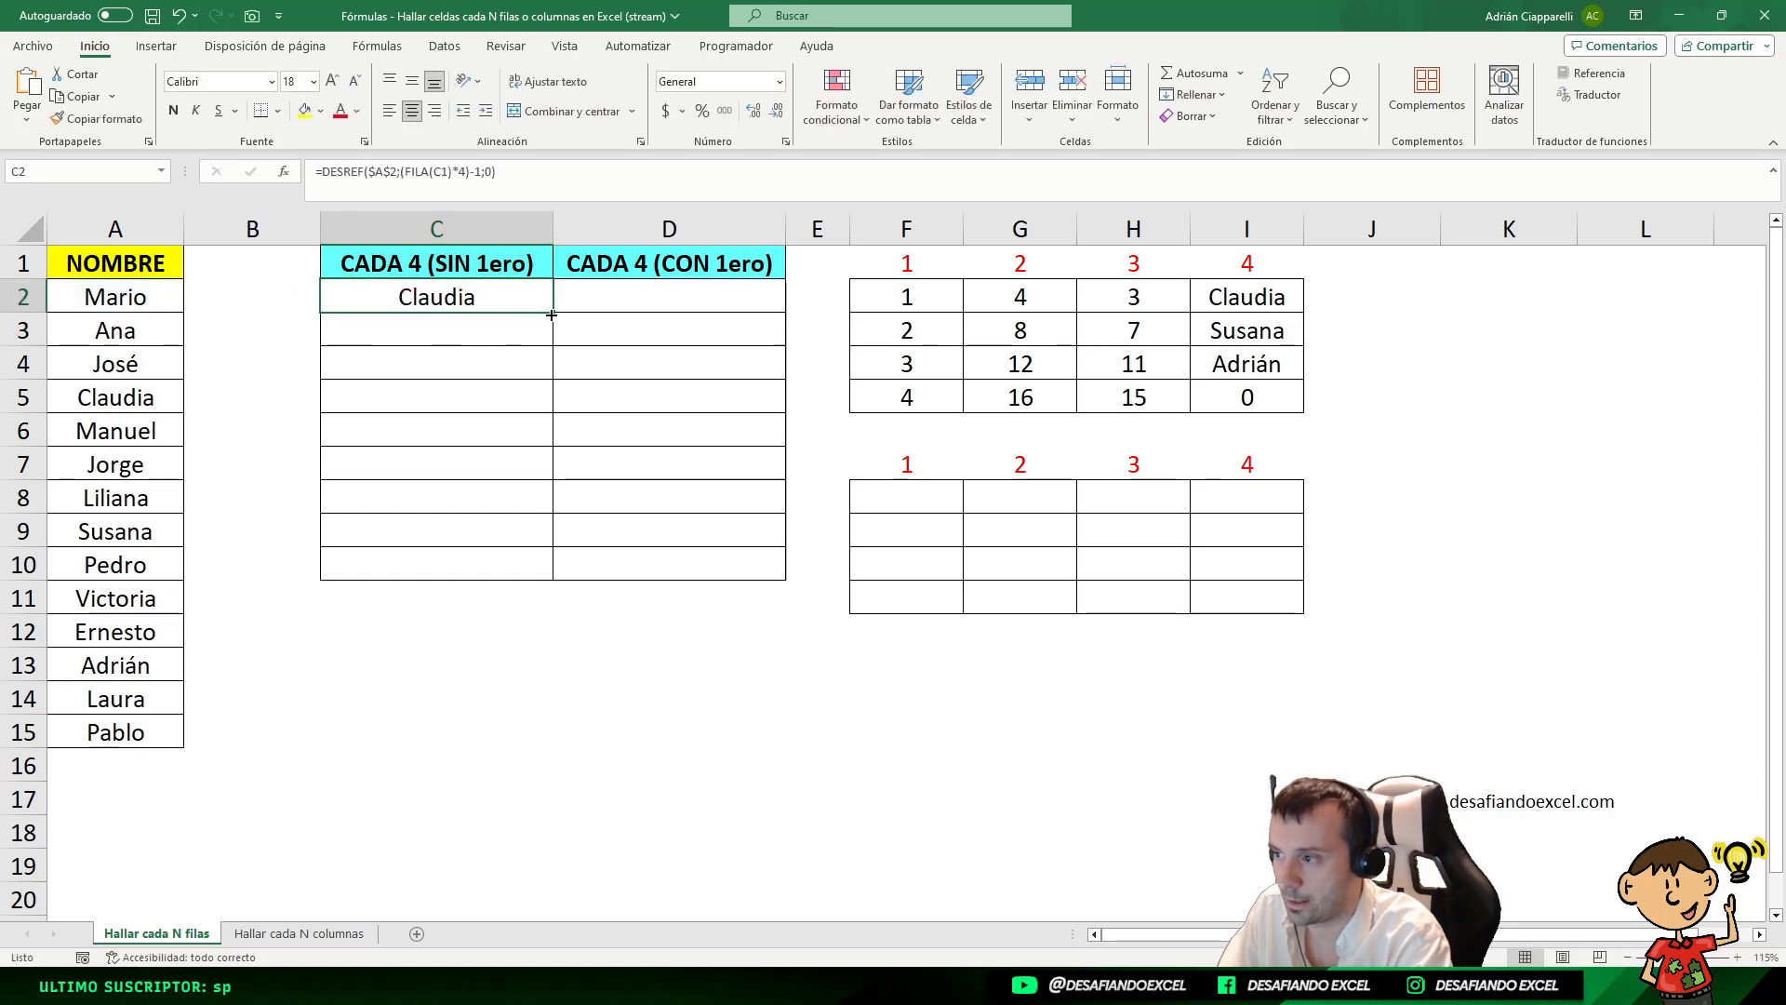
left_click_drag(553, 312, 538, 570)
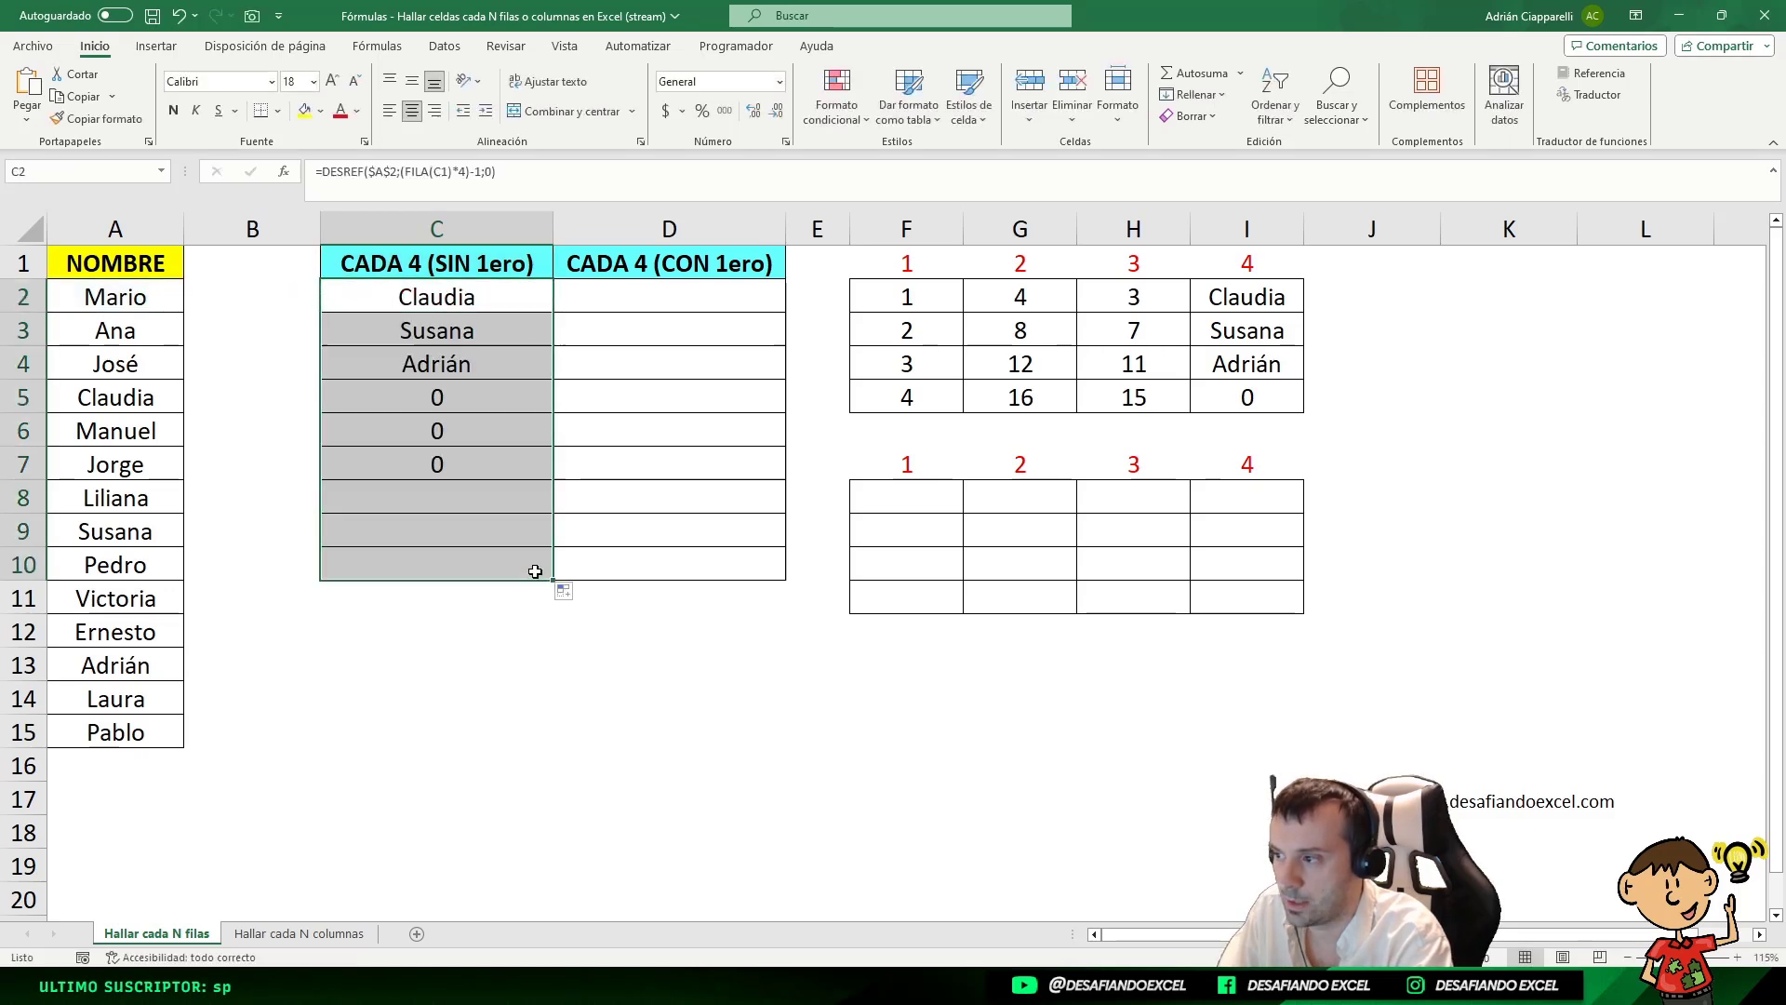
- Count through the NOMBRE list in groups of four and check each fourth name against the results in C2:C4
left_click(439, 299)
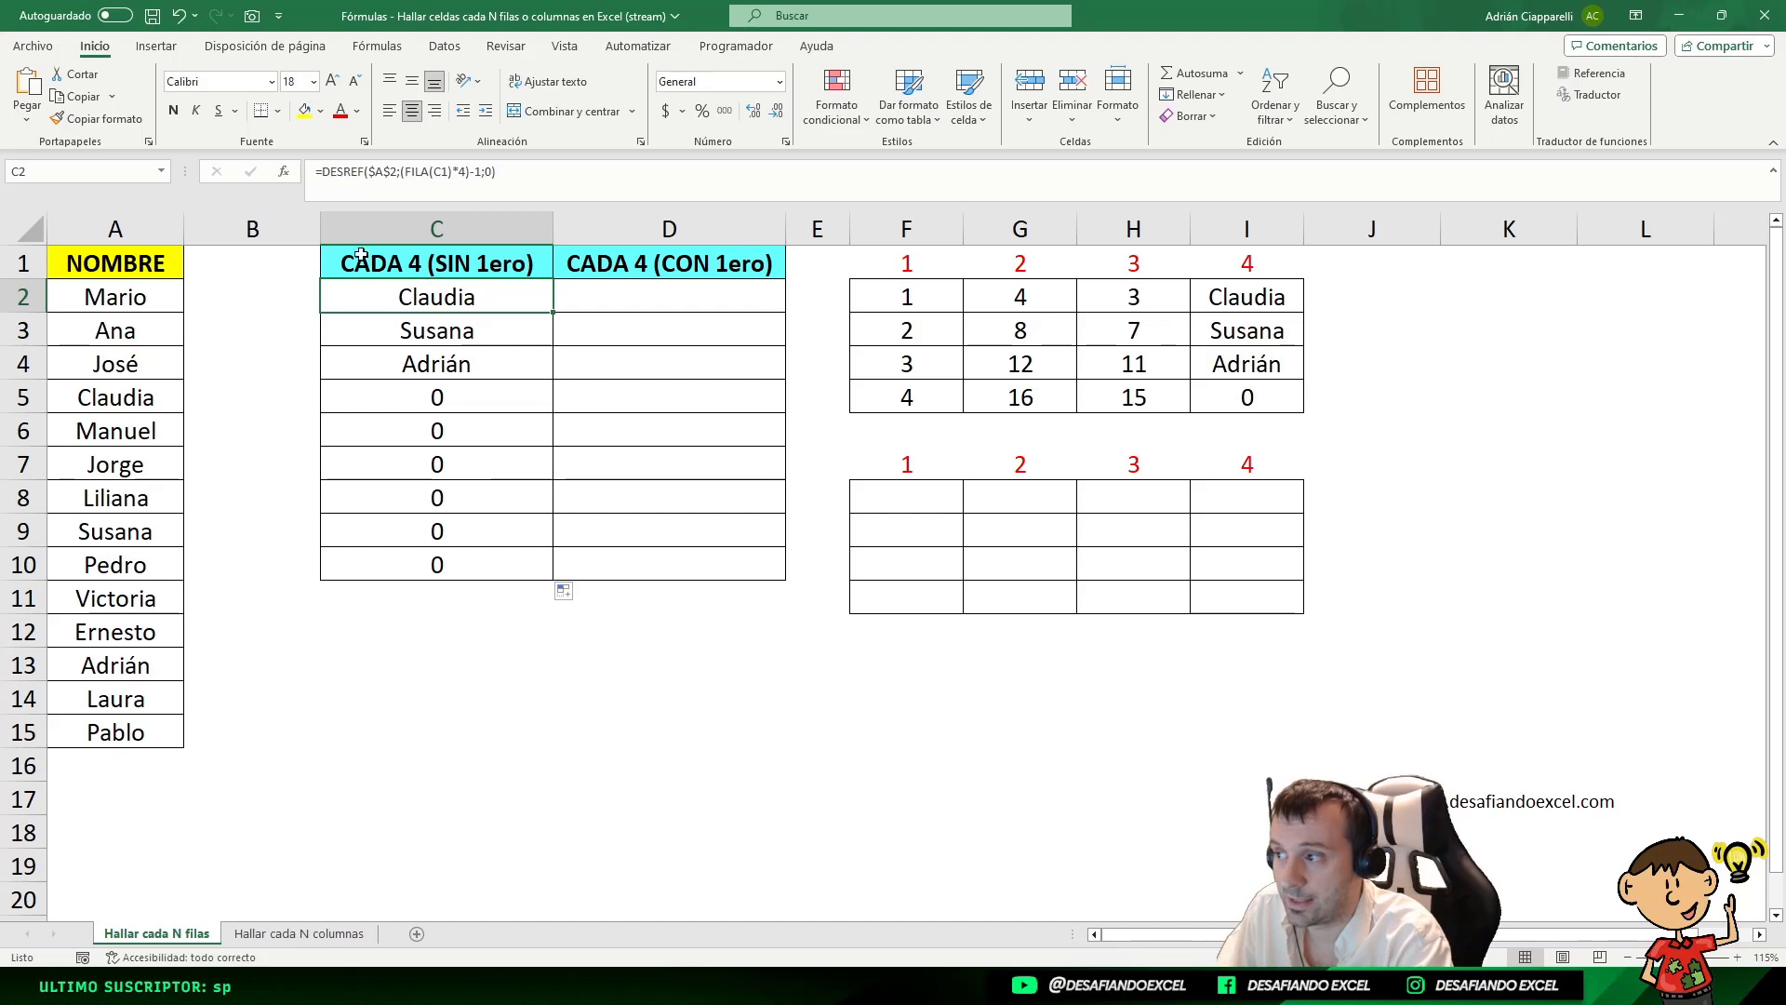
left_click(104, 301)
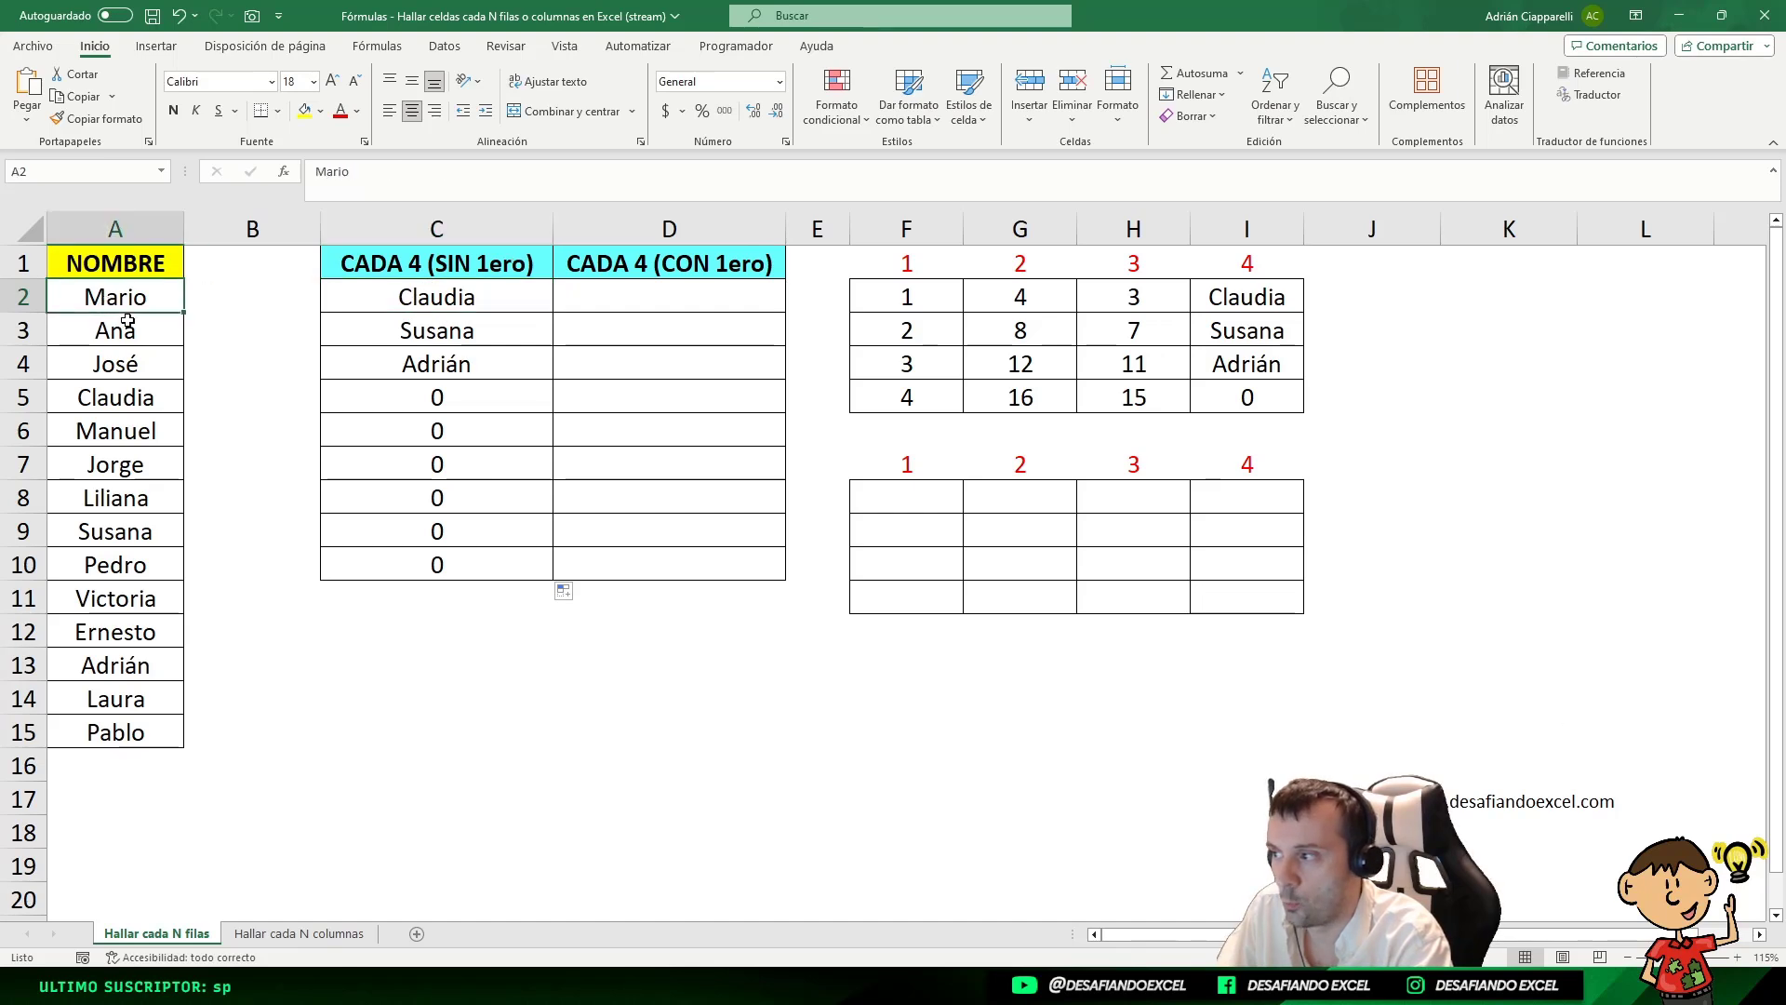
left_click(137, 335)
left_click(140, 372)
left_click(136, 403)
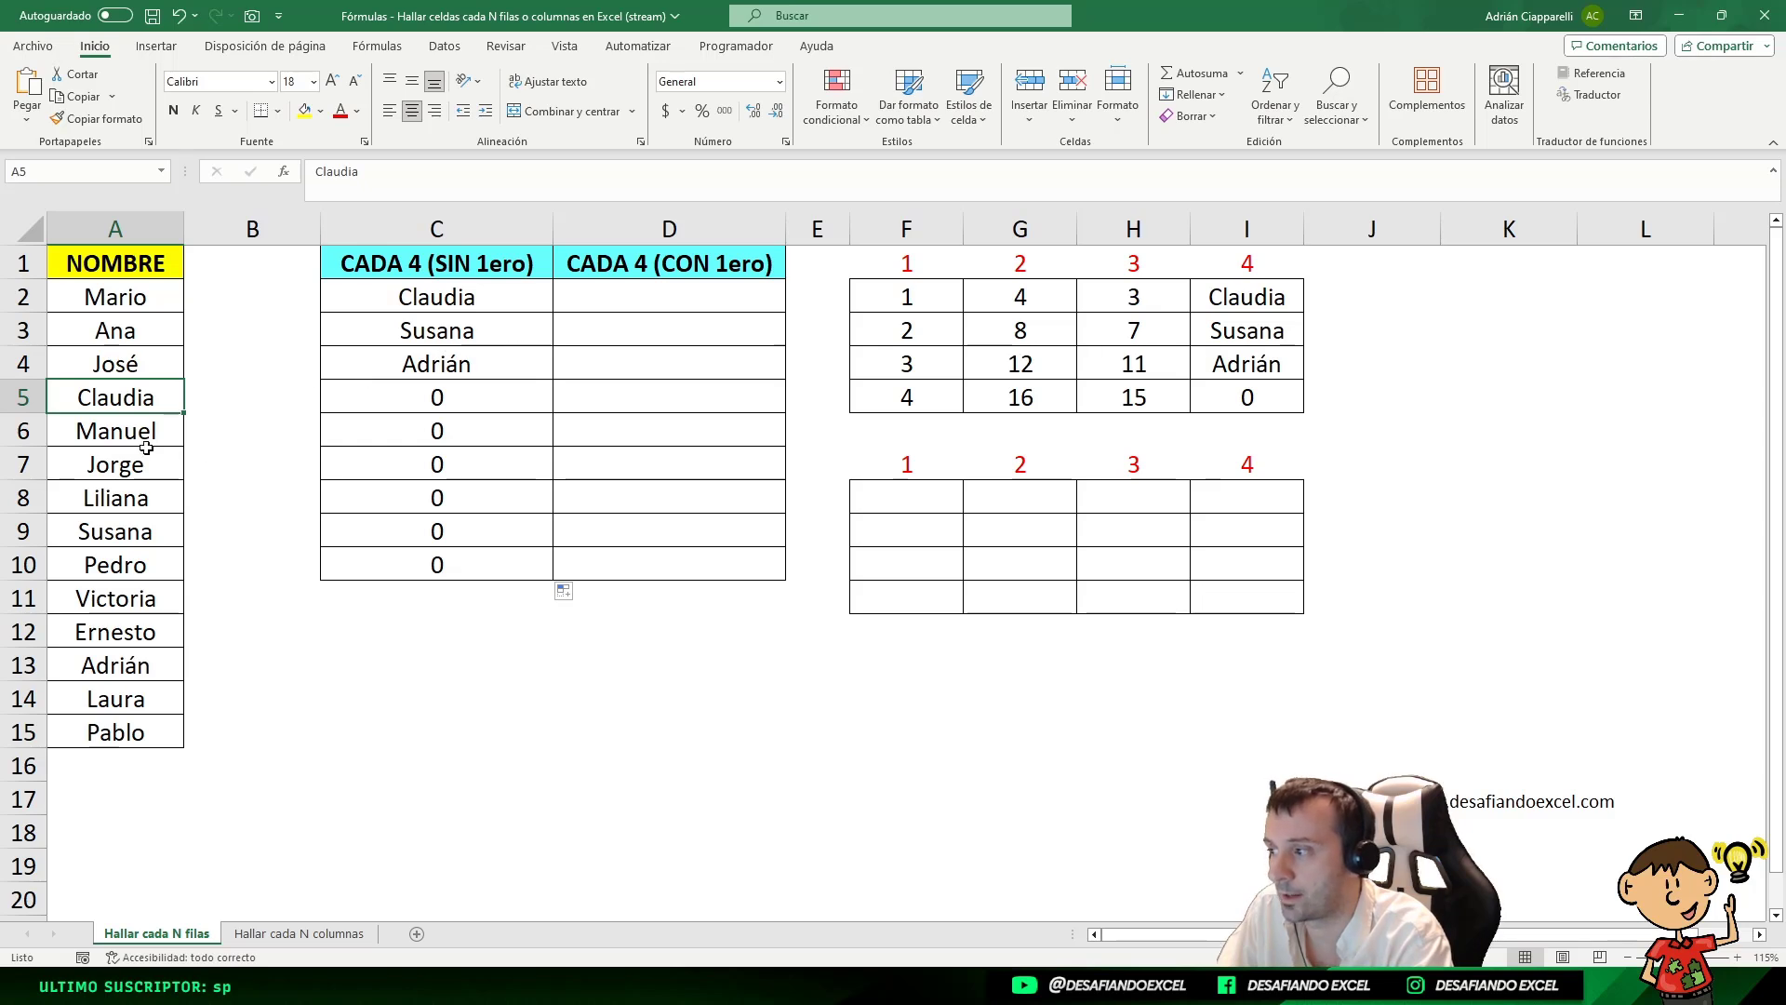
left_click(144, 432)
left_click(140, 468)
left_click(141, 503)
left_click(147, 537)
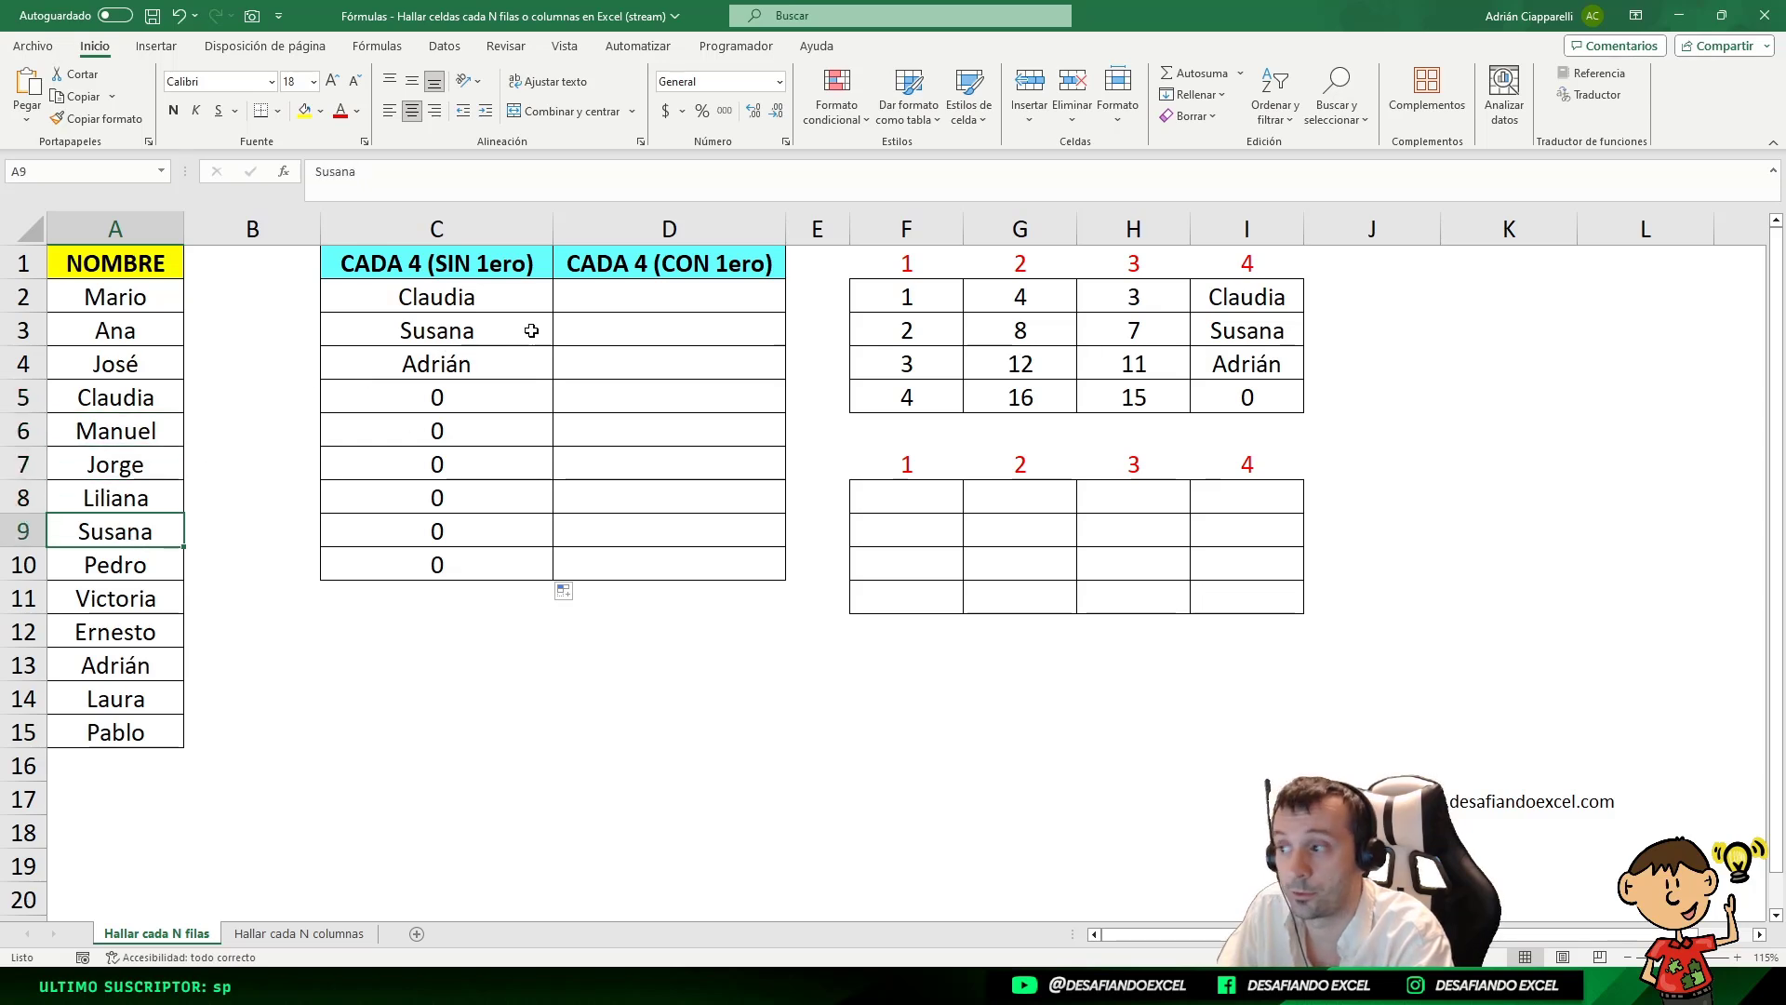
left_click(118, 568)
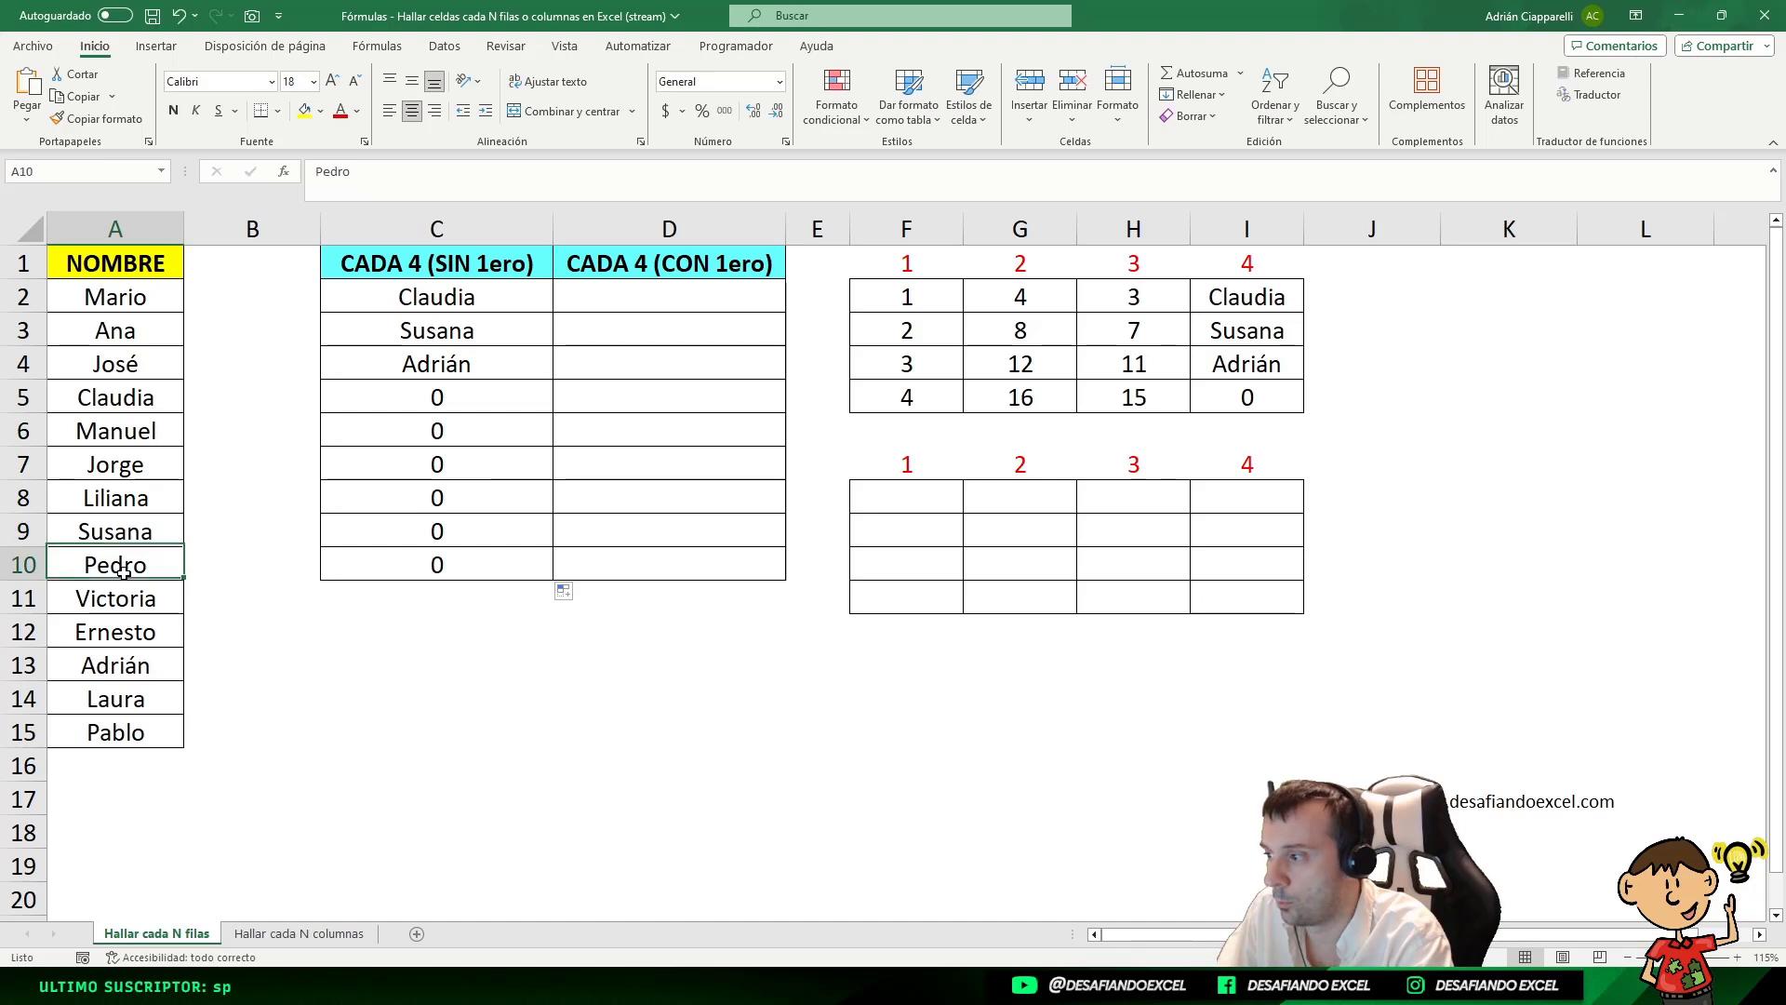
left_click(119, 600)
left_click(116, 634)
left_click(438, 359)
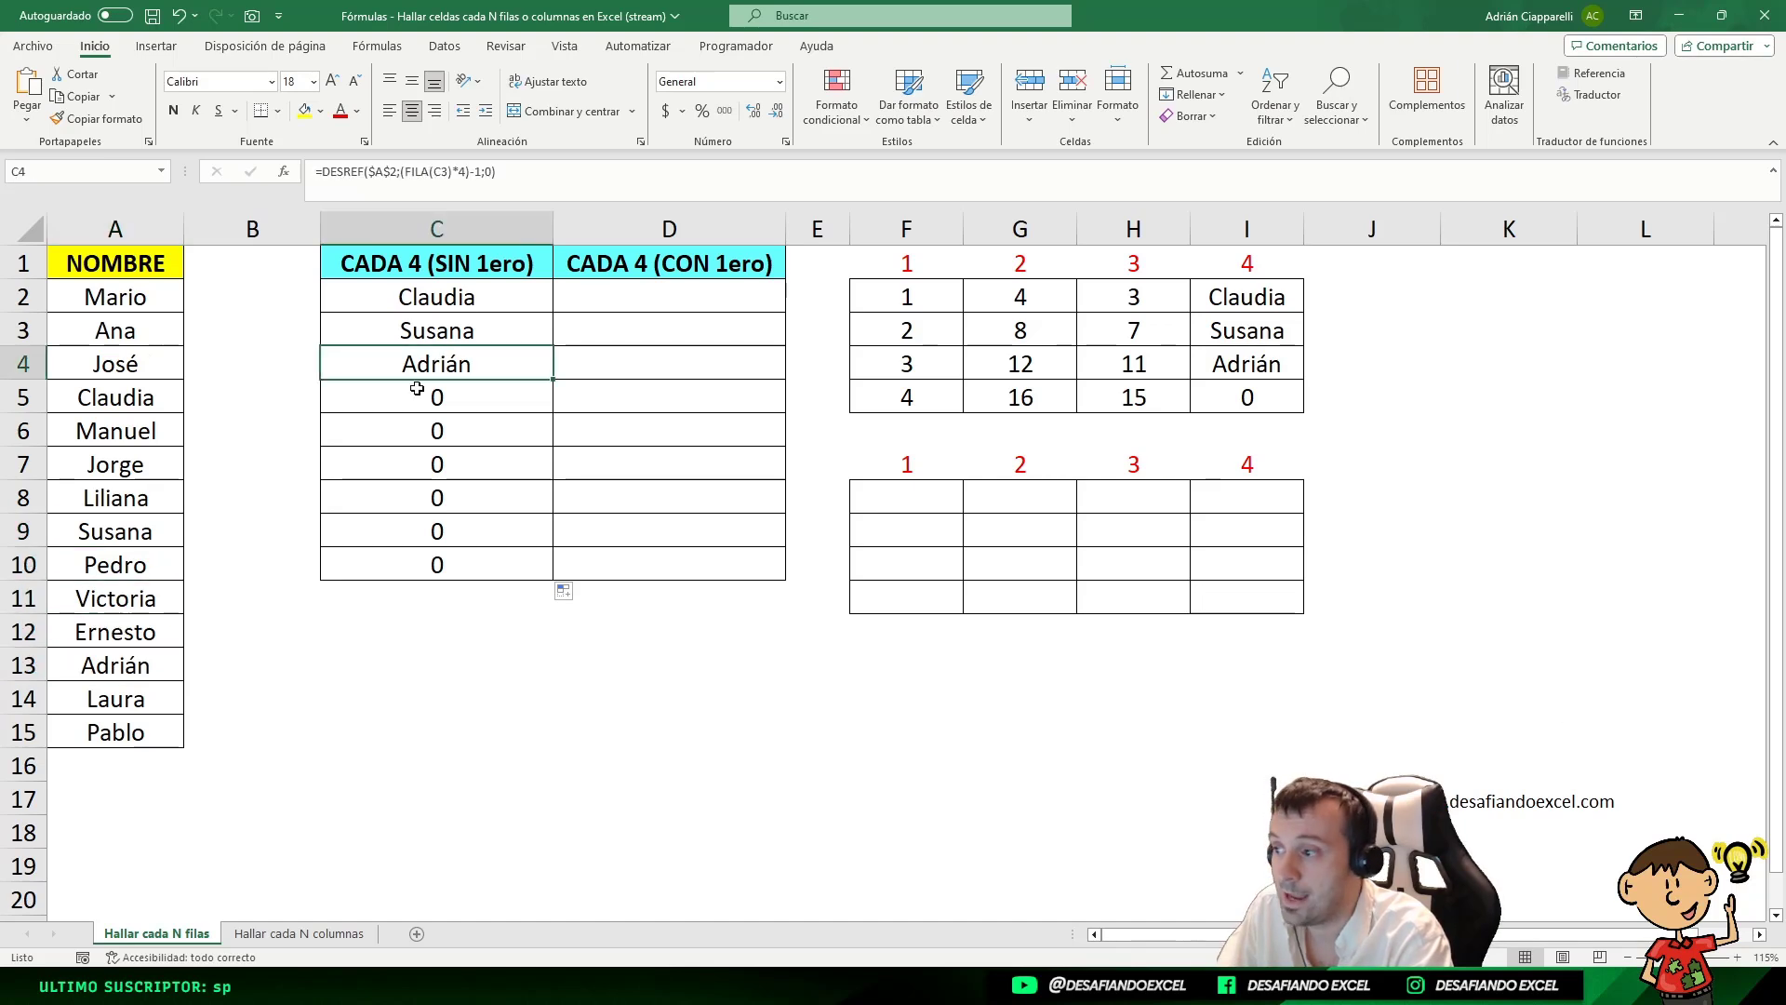
- Examine the last names in A14:A15 and the formula results in C5:C9 below the third returned name
left_click(120, 701)
left_click(120, 738)
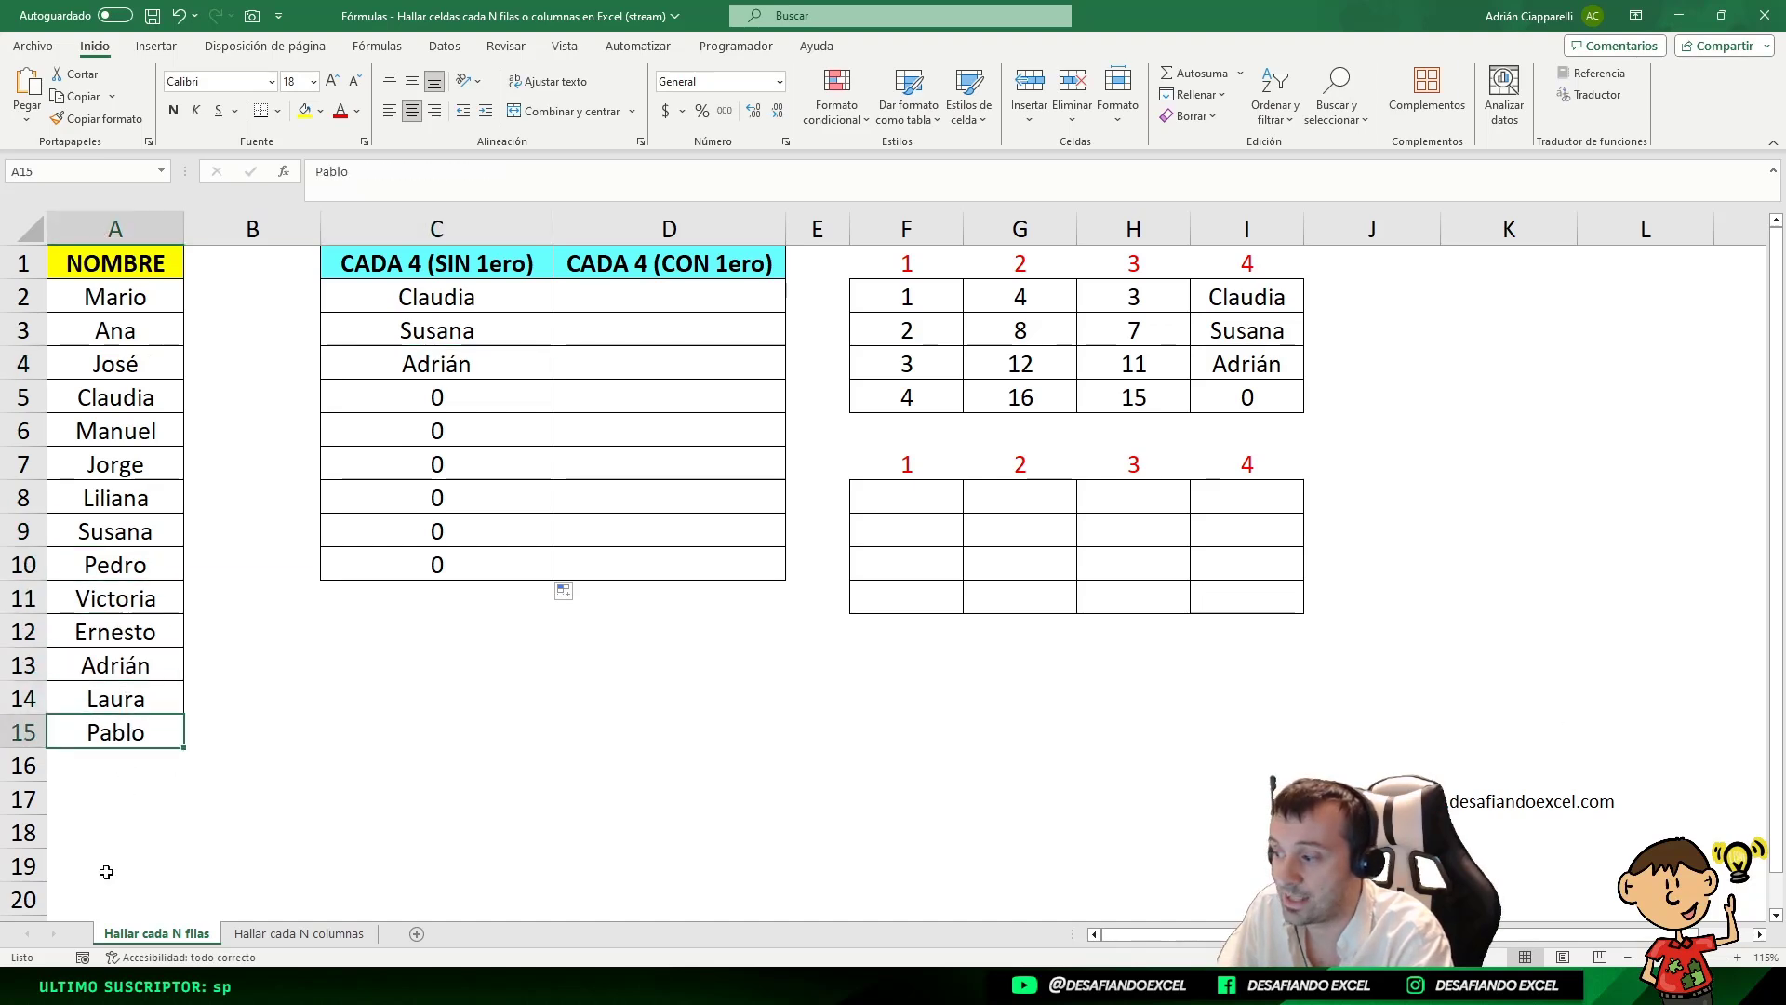
left_click(435, 400)
left_click(434, 429)
left_click(434, 464)
left_click(435, 498)
left_click(435, 532)
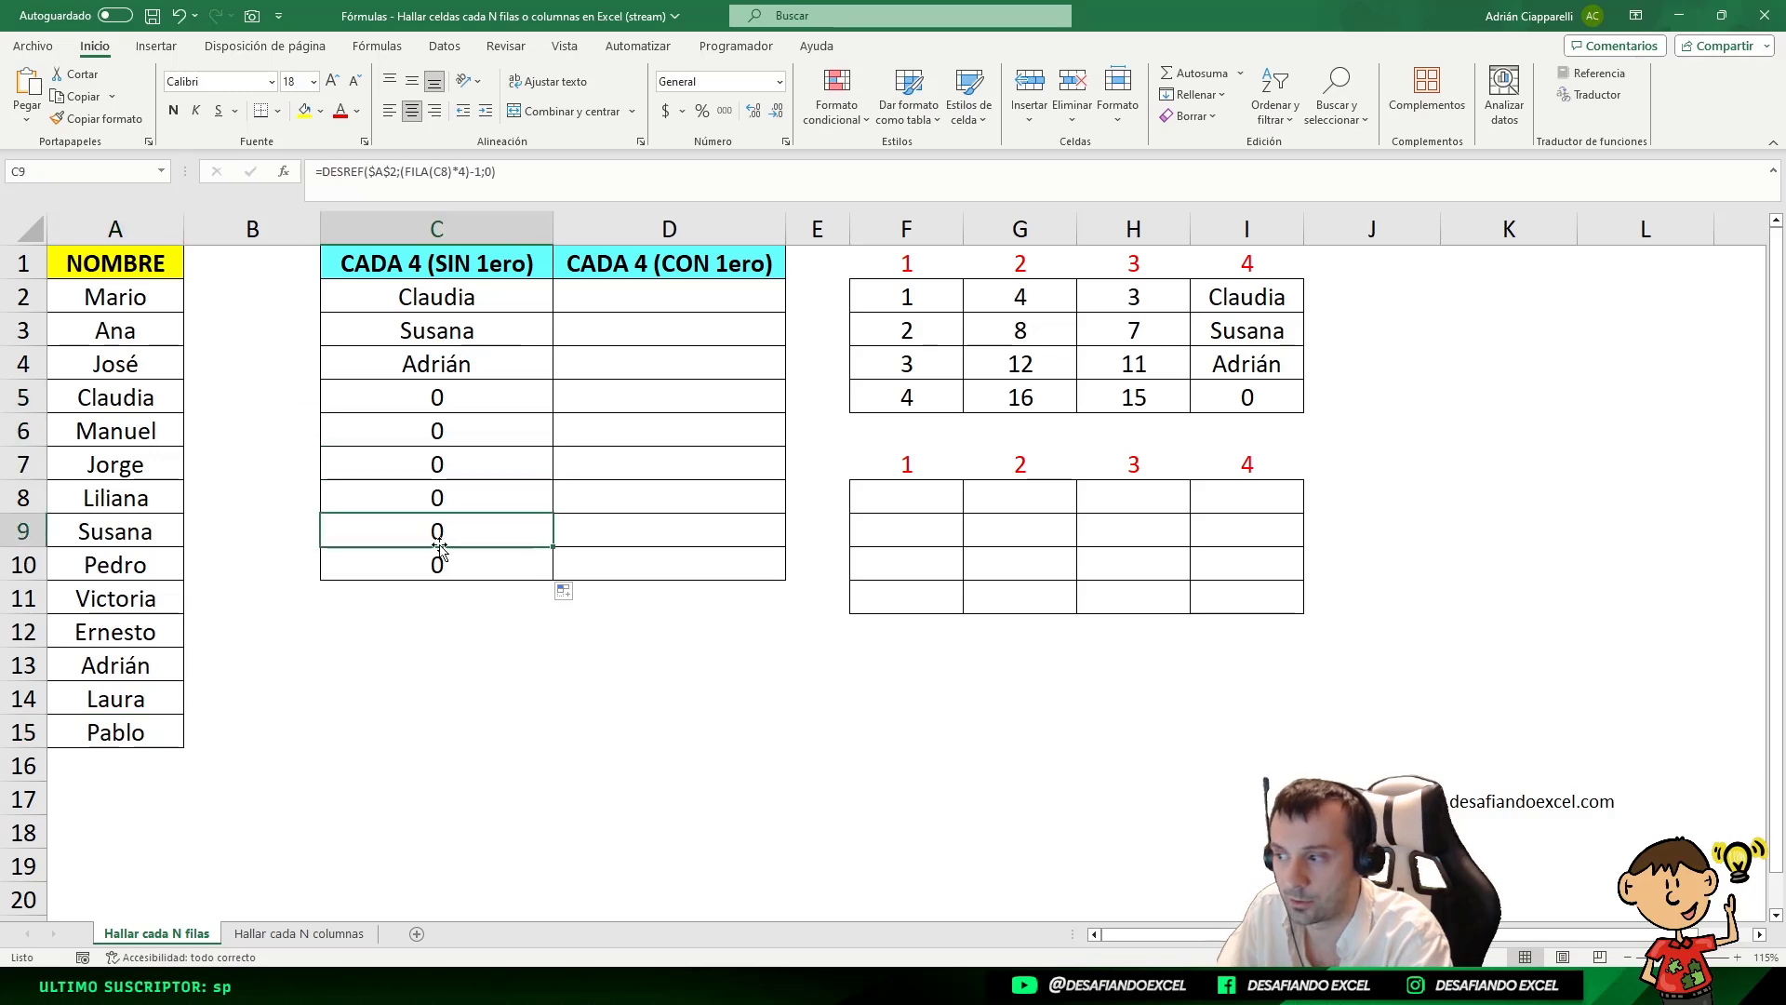
- Review the results in C2:C10, including the zeros, against the first name of the NOMBRE list
left_click(432, 568)
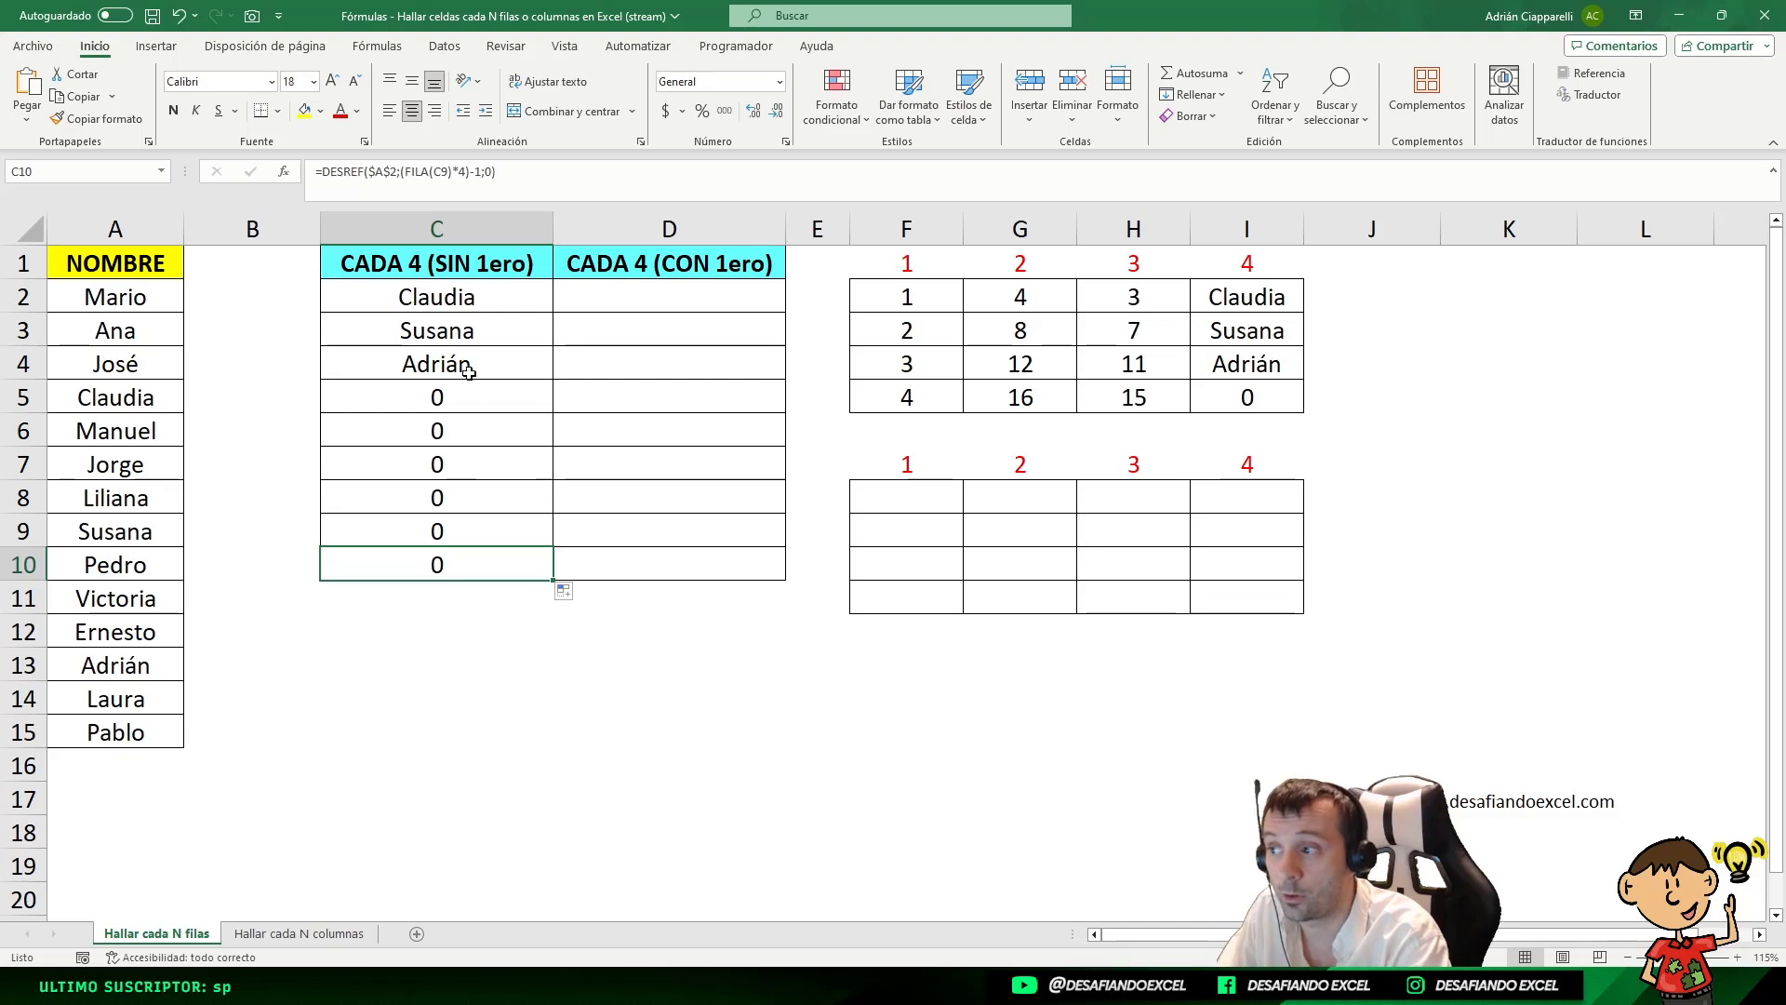
left_click(450, 294)
left_click(106, 296)
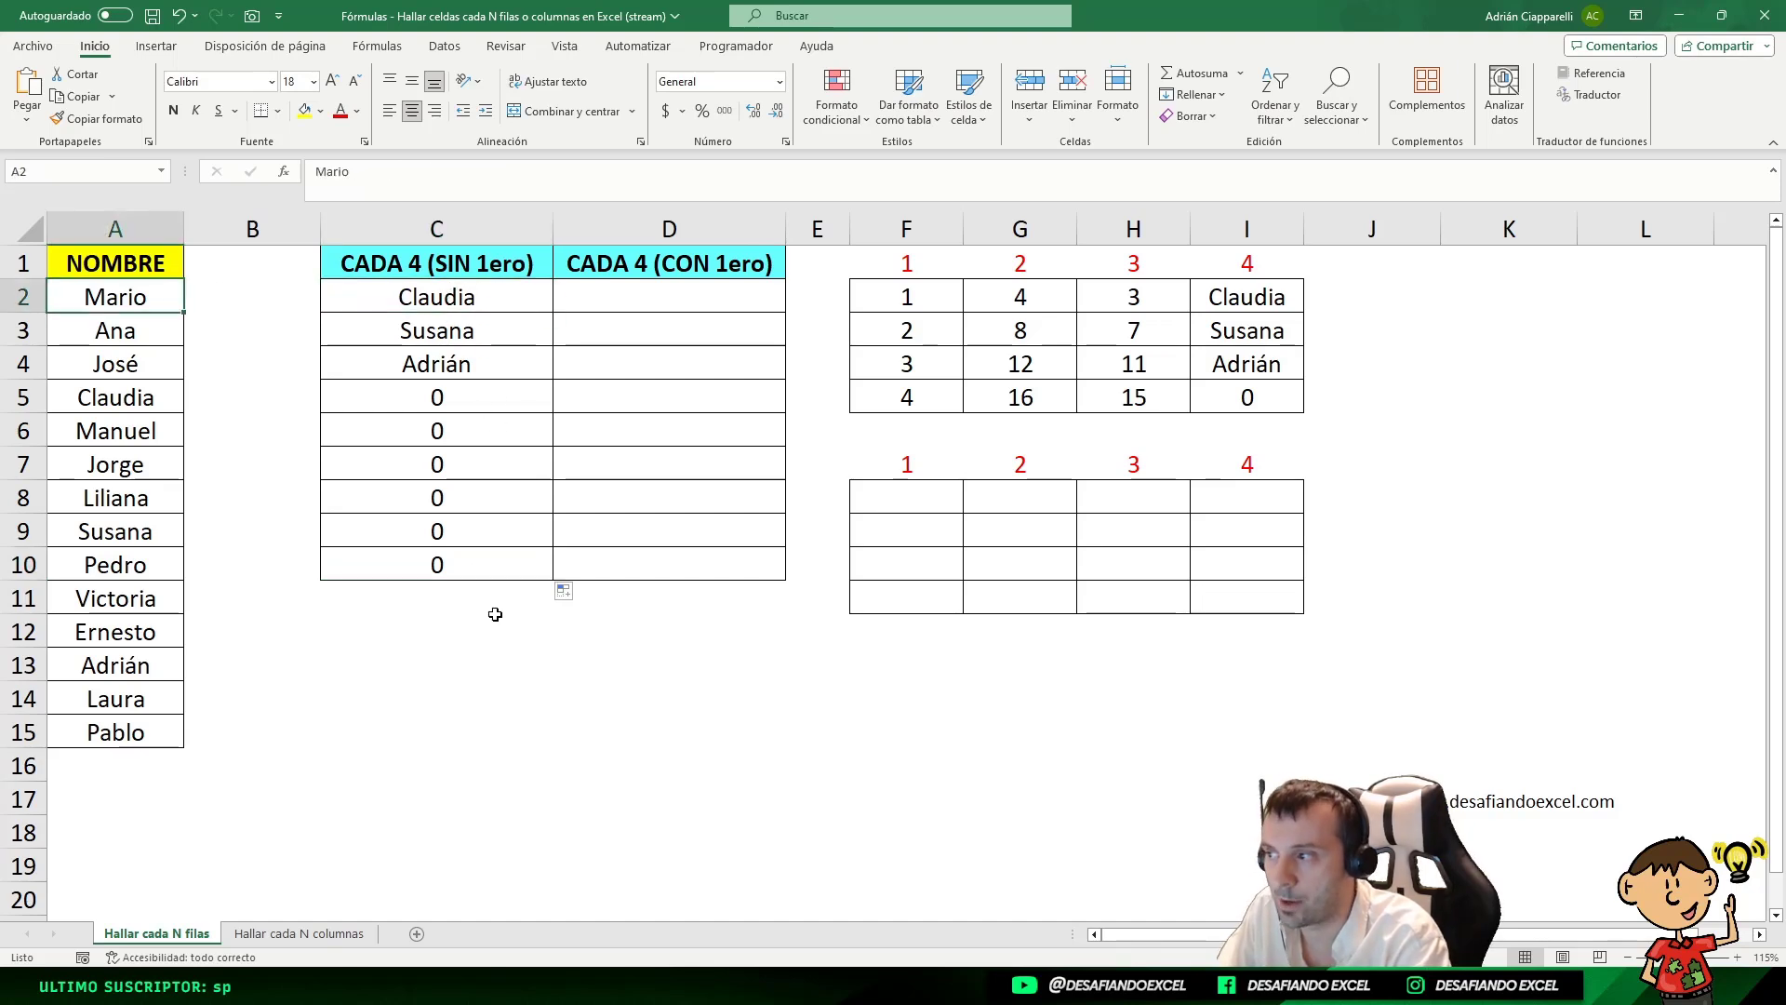
mouse_move(186, 987)
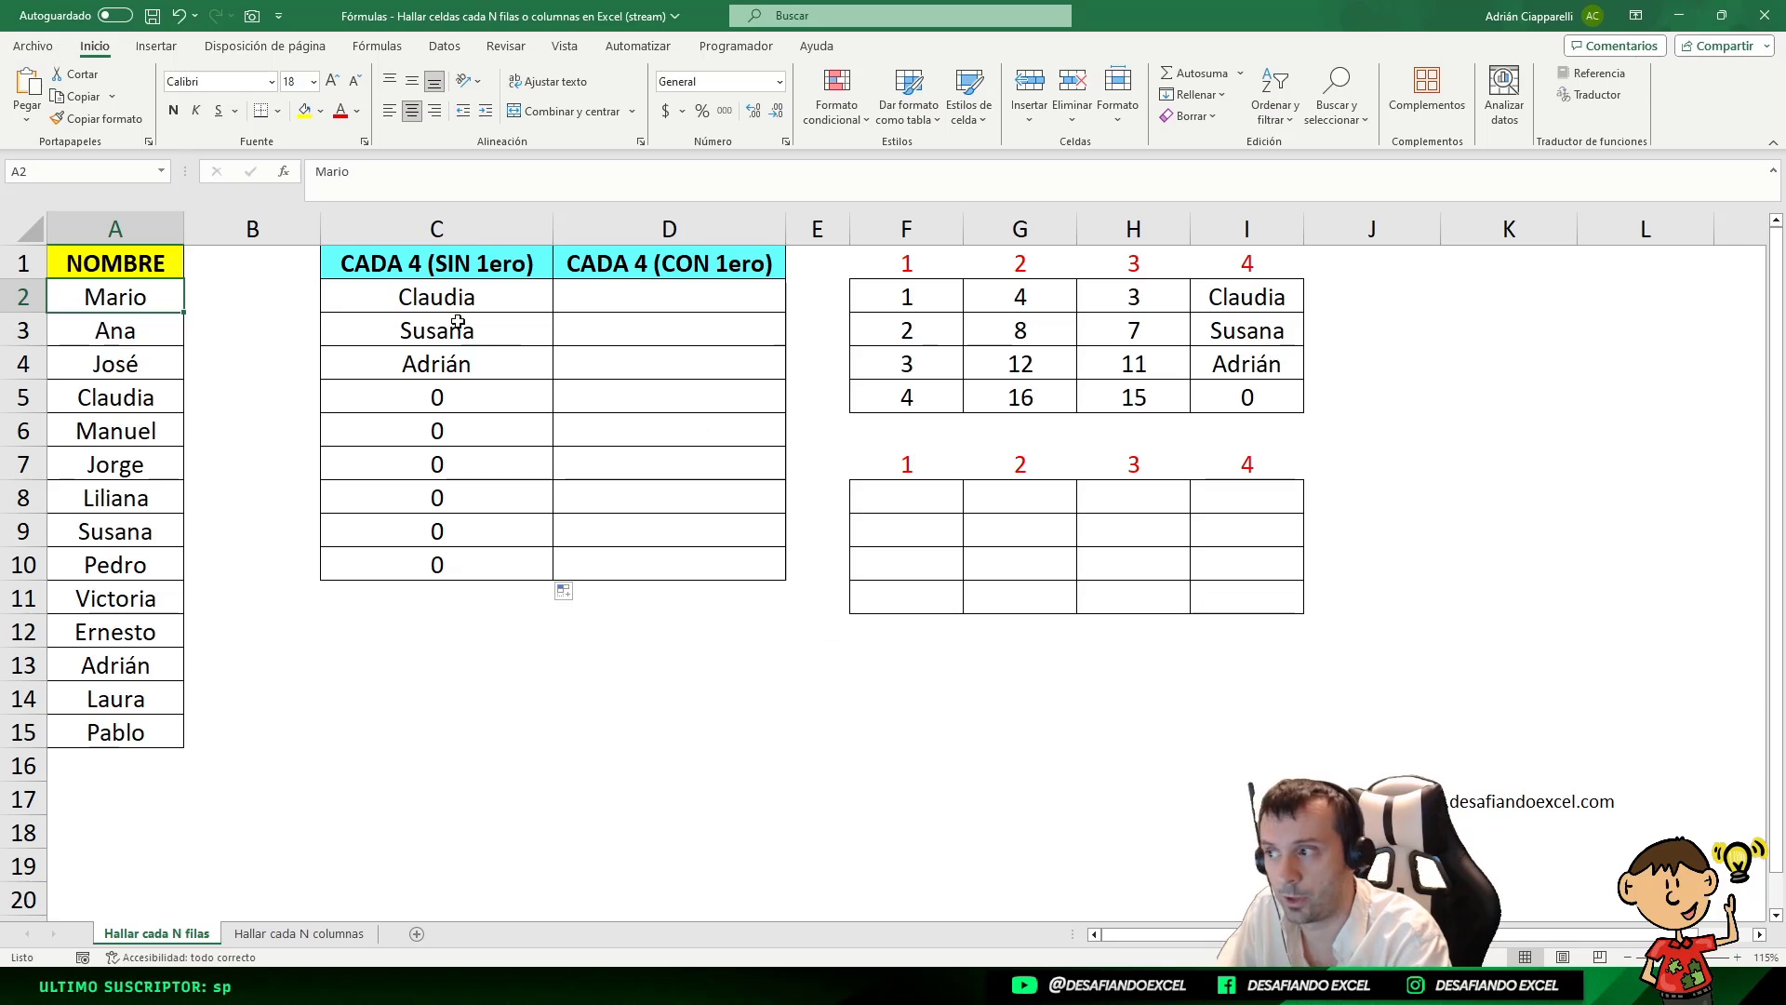
left_click(440, 298)
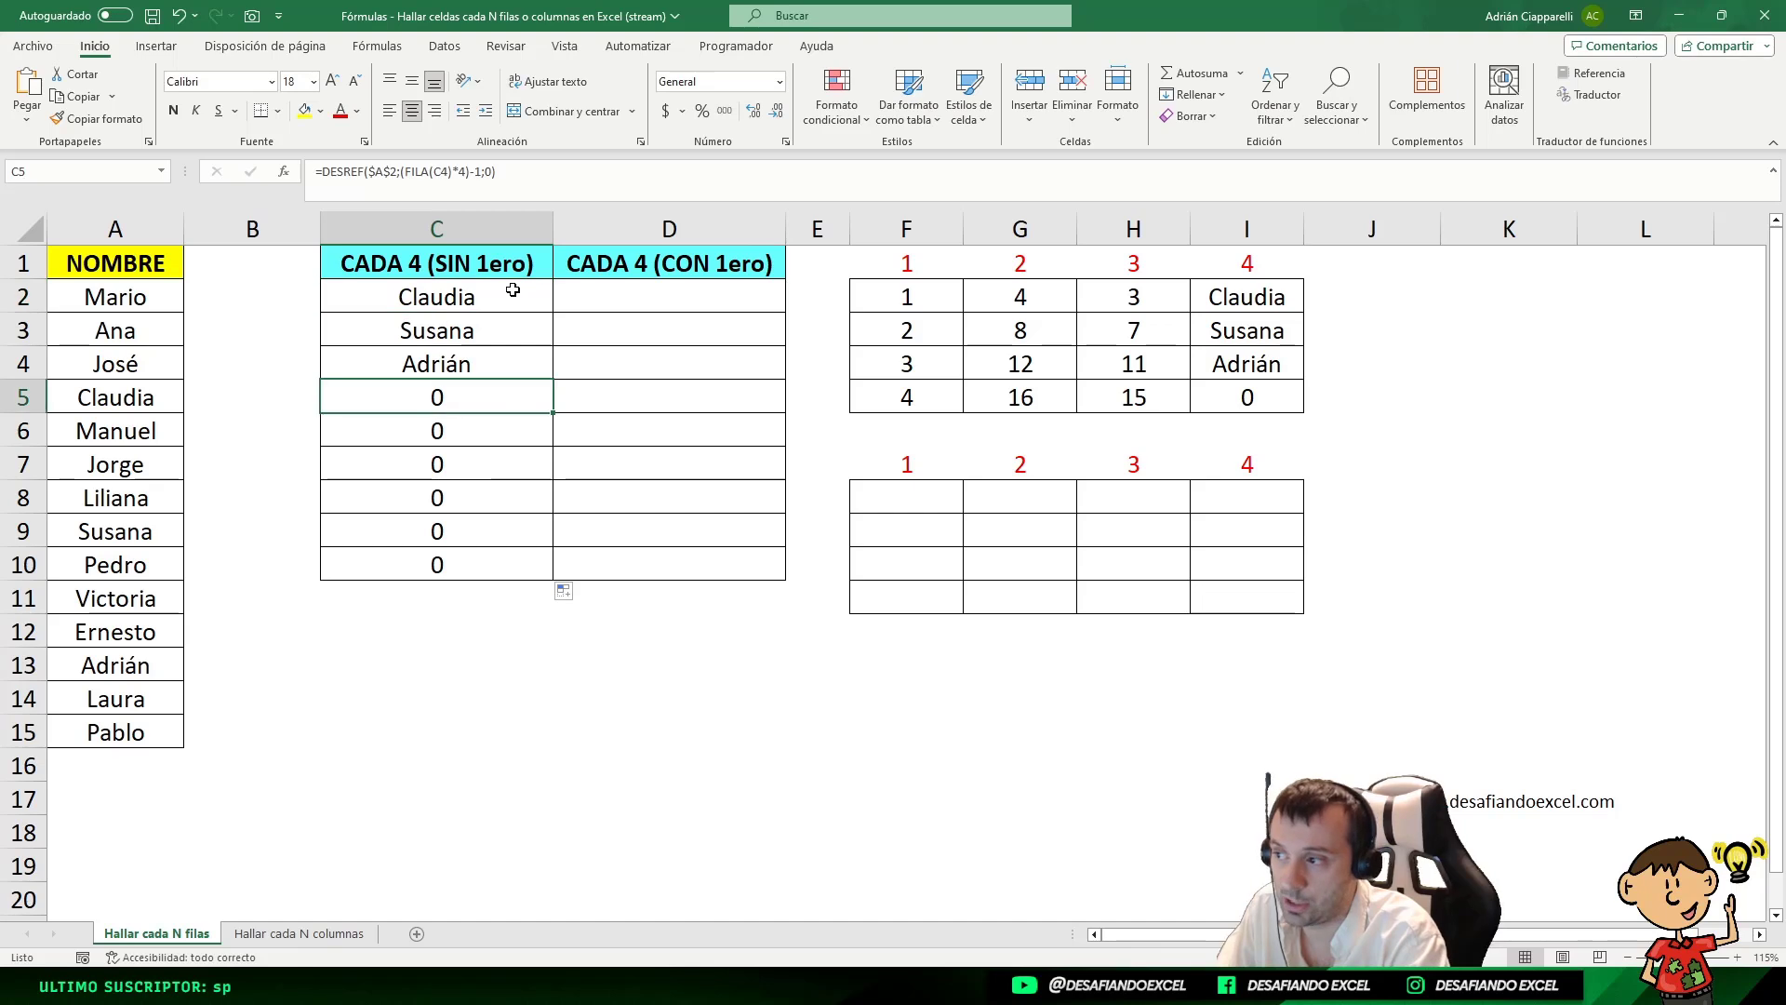
left_click_drag(515, 294, 486, 632)
- Wrap the C2 formula in SI: =SI(DESREF($A$2;(FILA(C1)*4)-1;0)=0;"";DESREF($A$2;(FILA(C1)*4)-1;0))
left_click(483, 306)
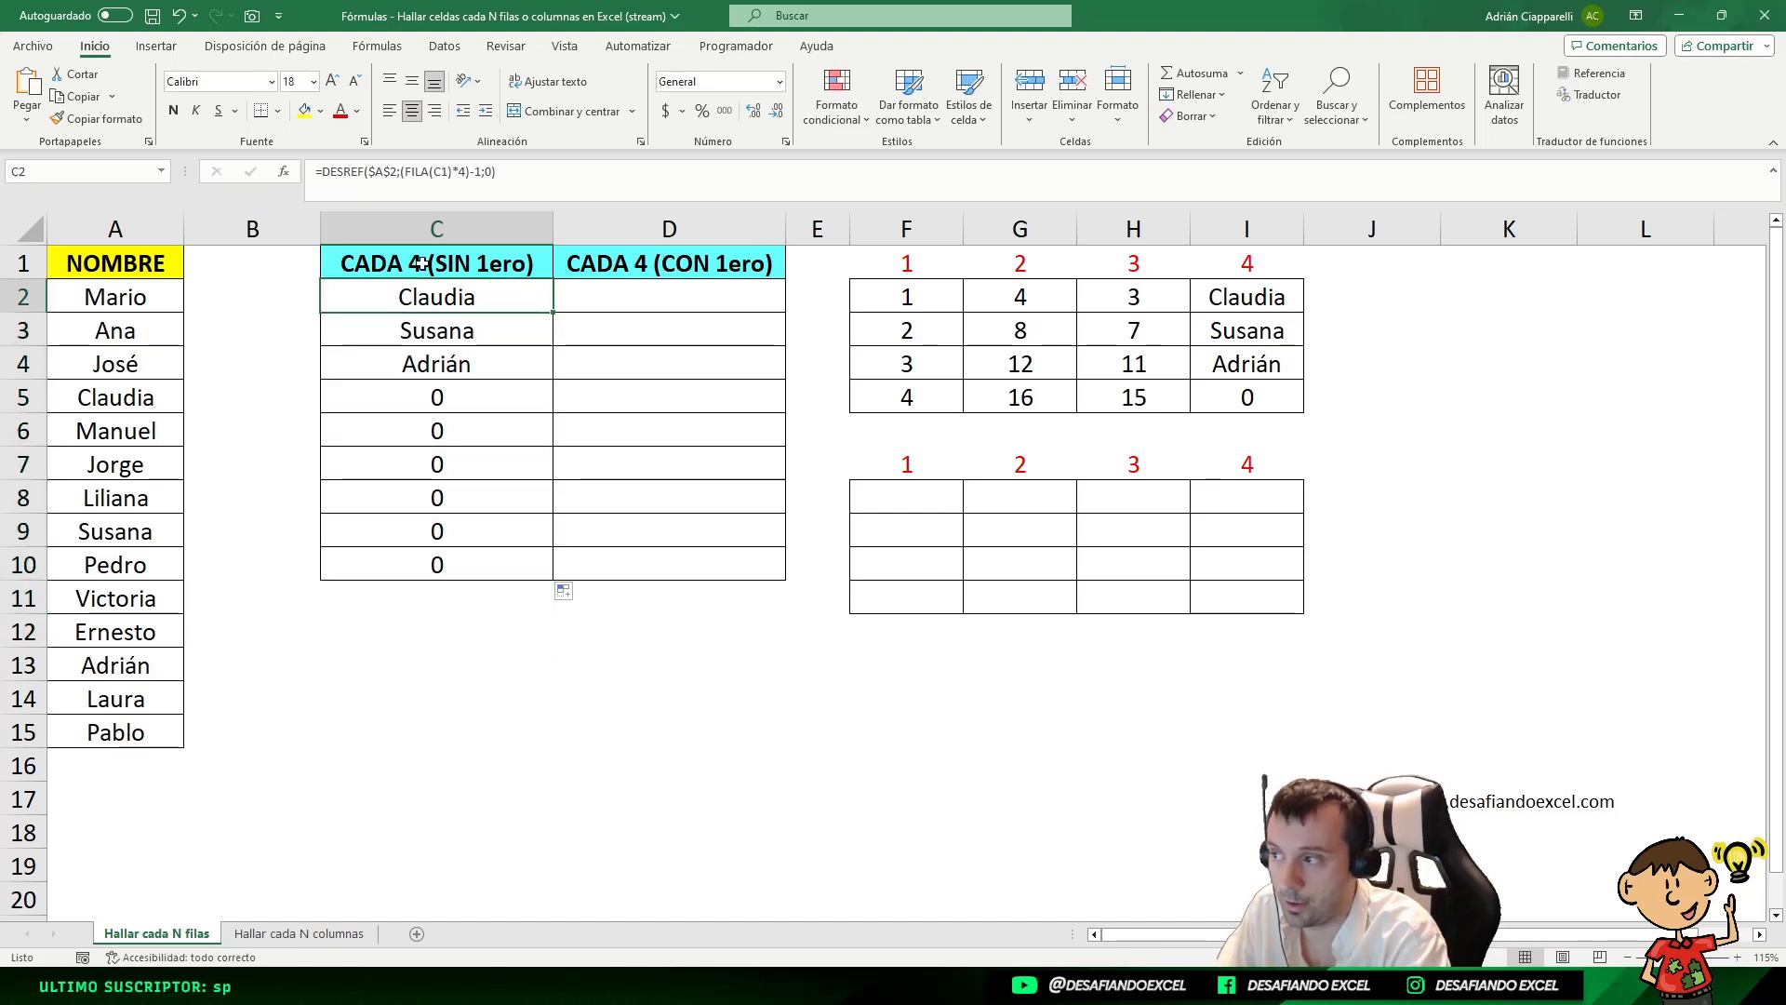
left_click(322, 171)
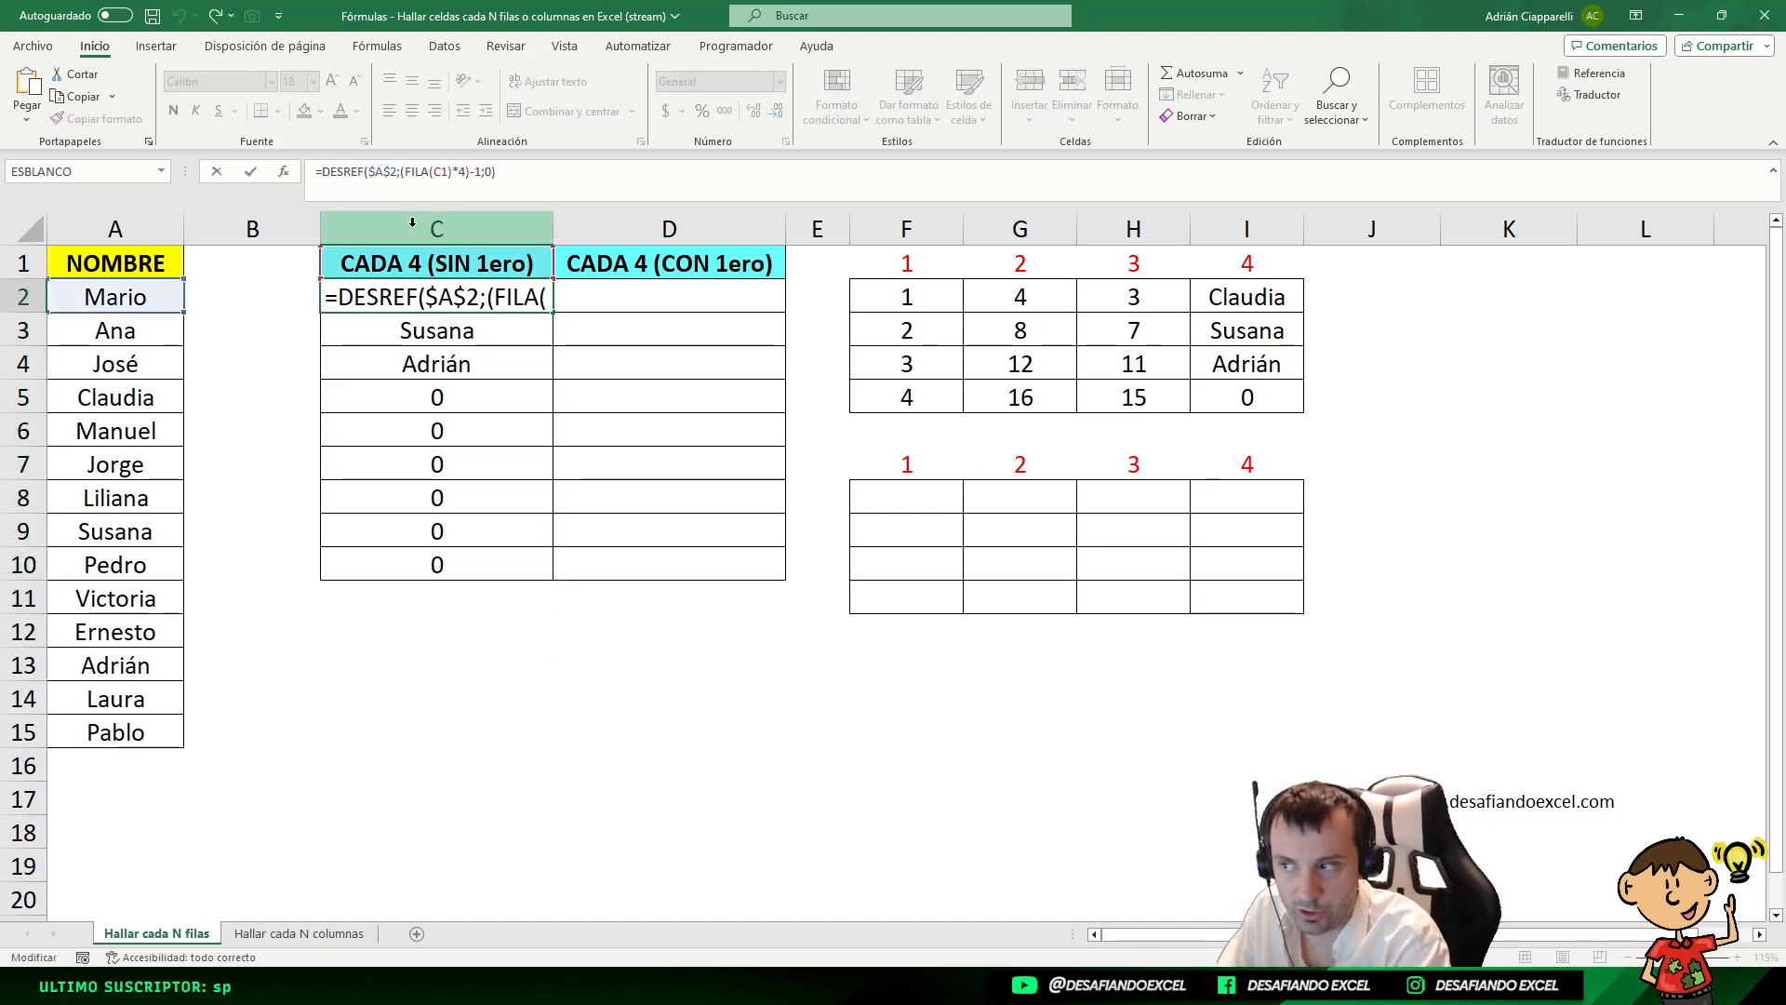
left_click_drag(496, 173, 330, 176)
key("ctrl+c")
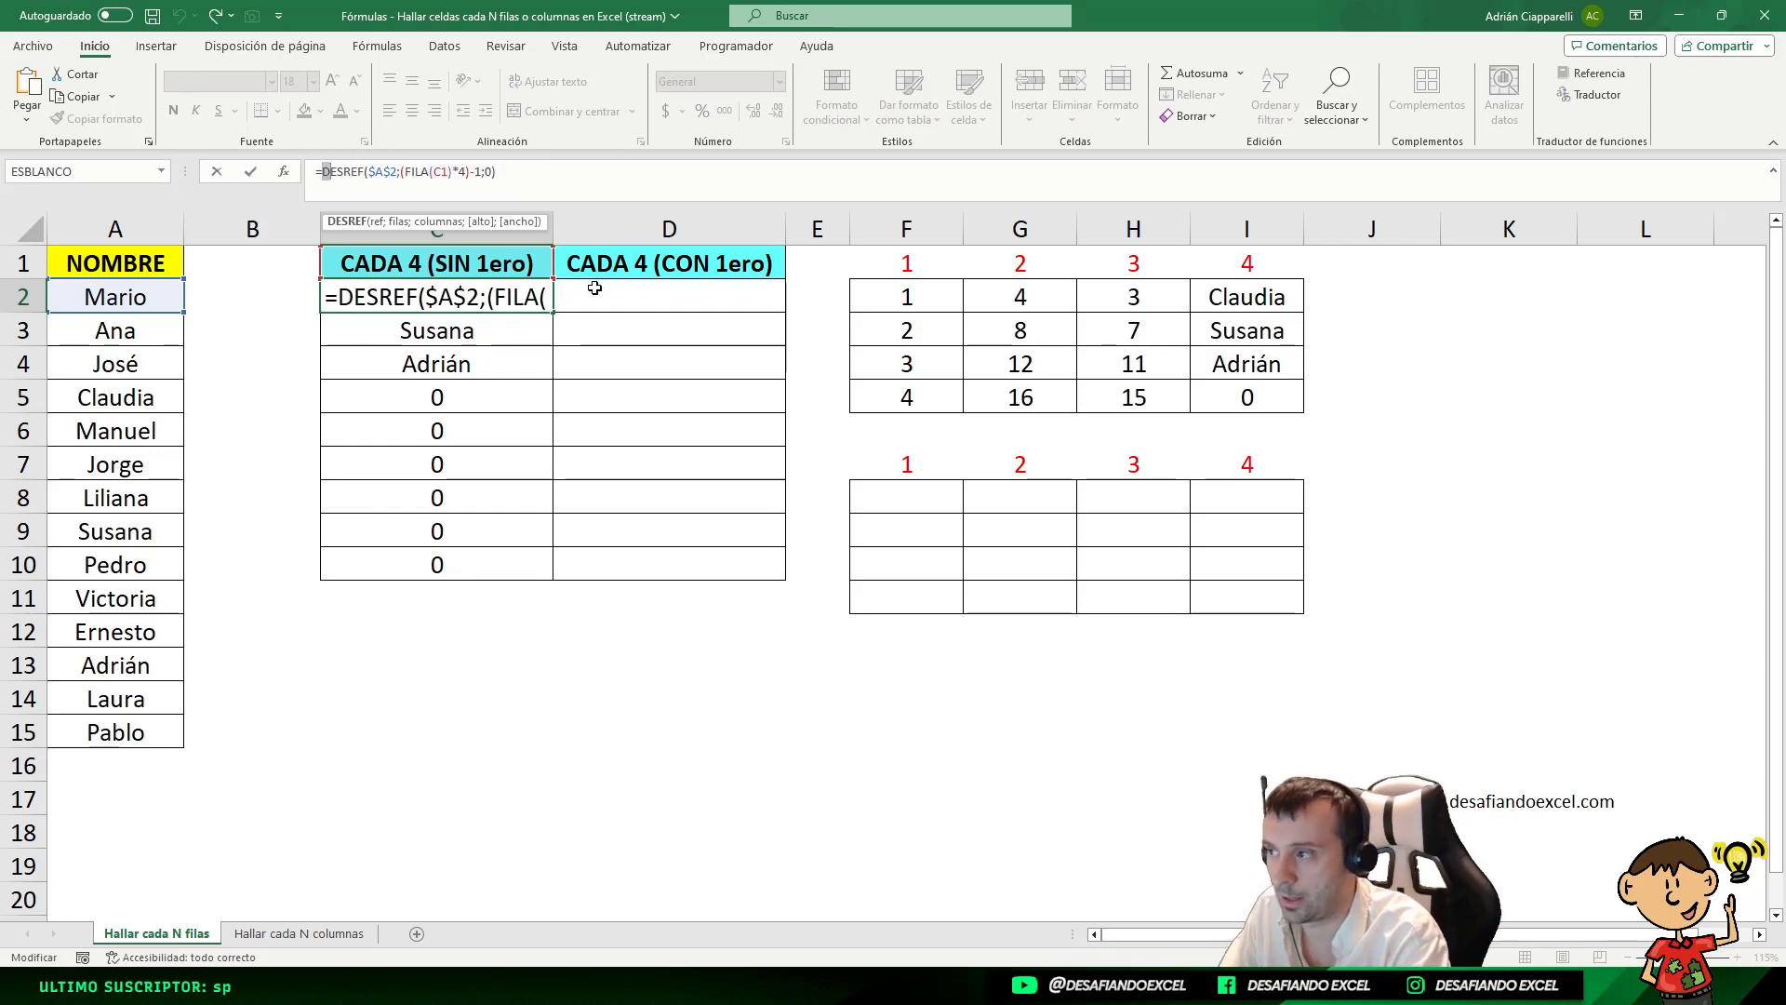
type("SI(")
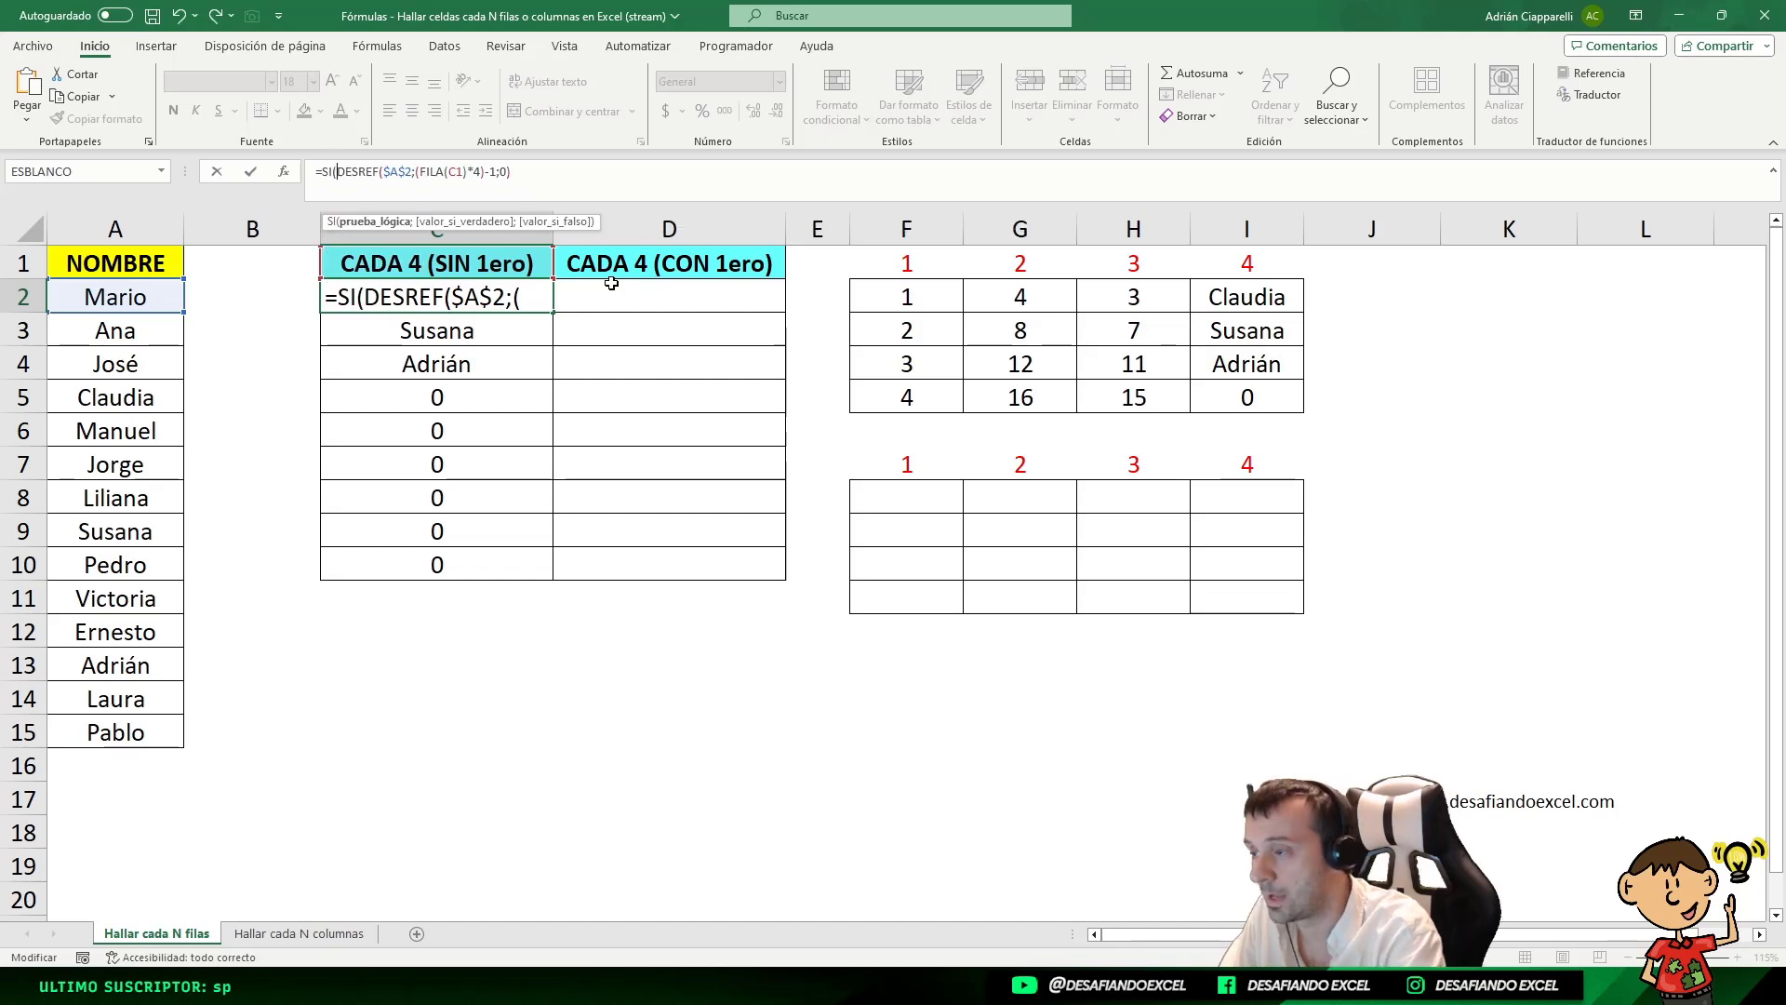
left_click(541, 177)
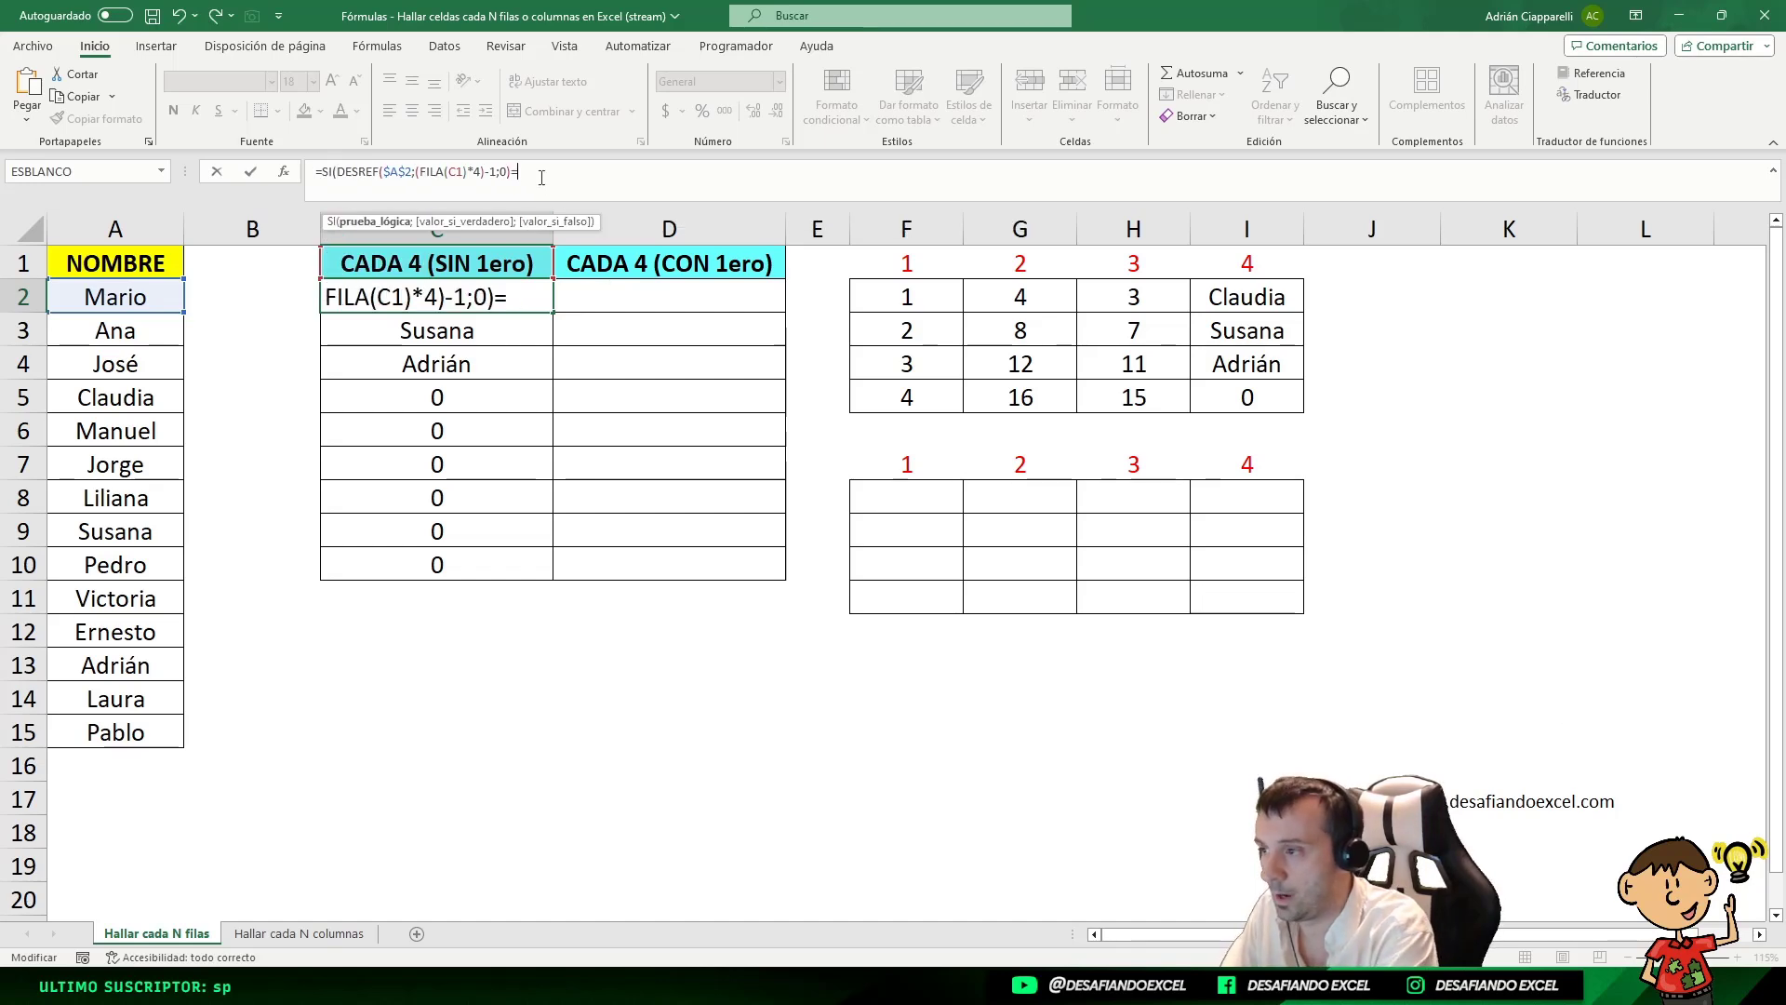
type("=0;\"")
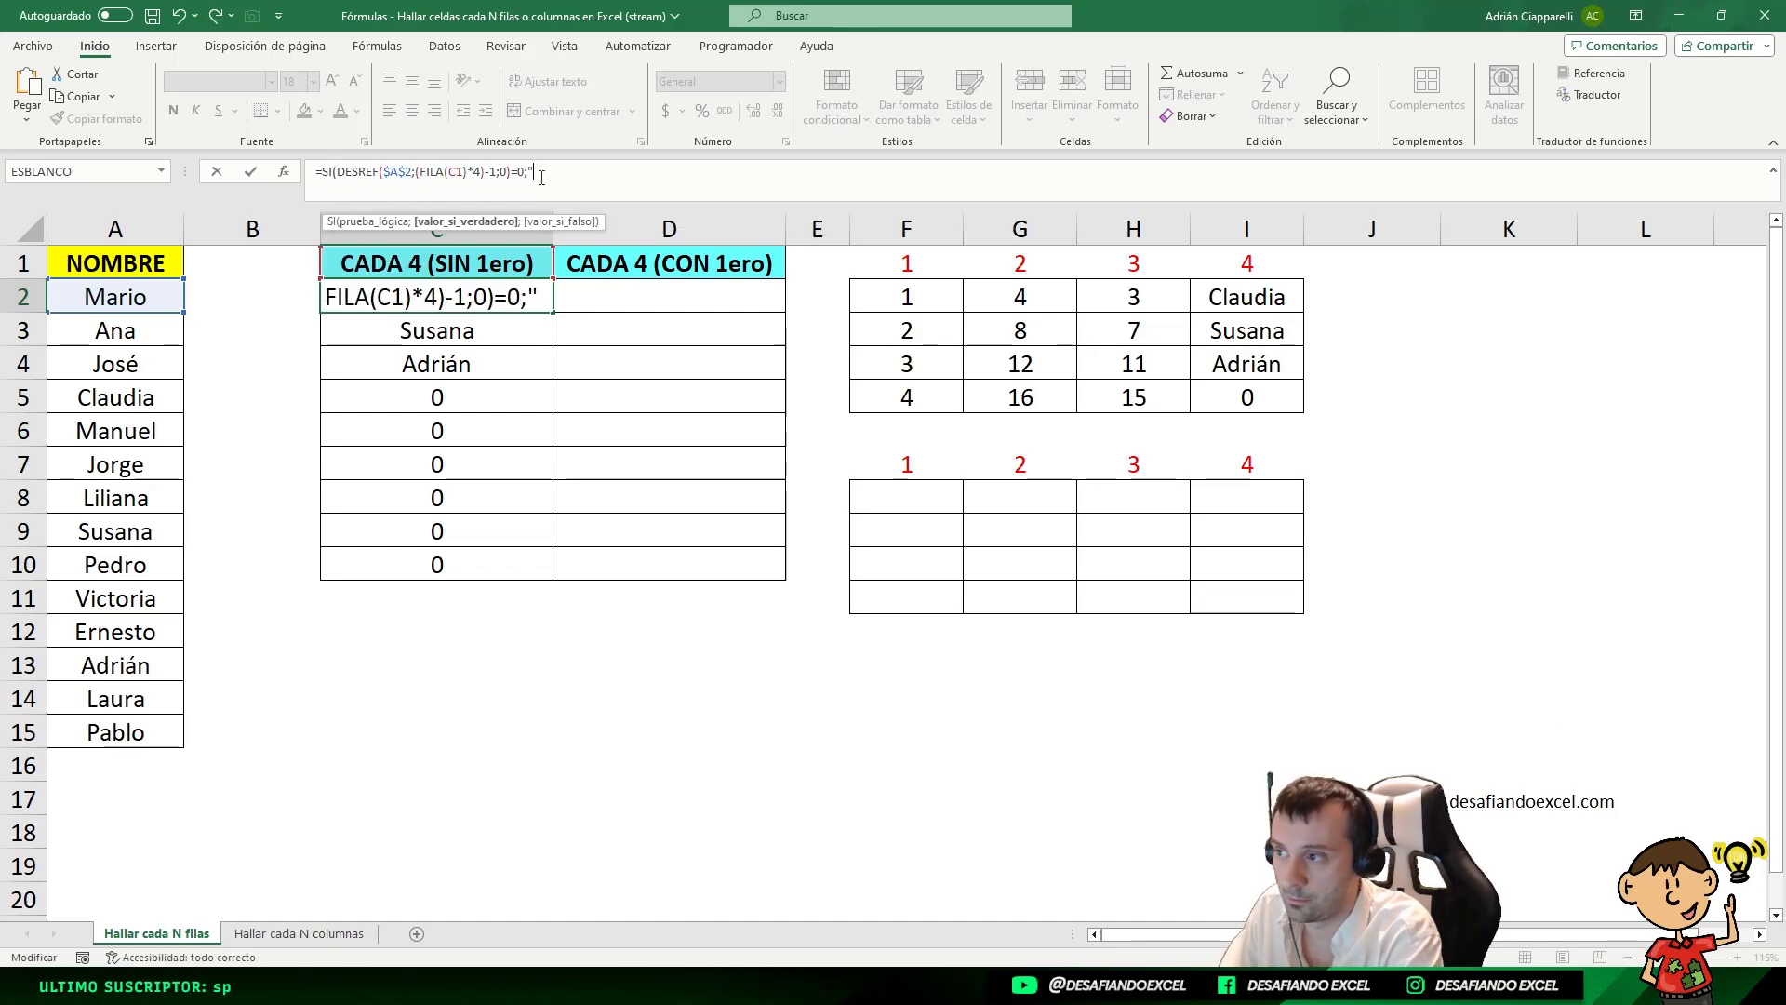
type("\";")
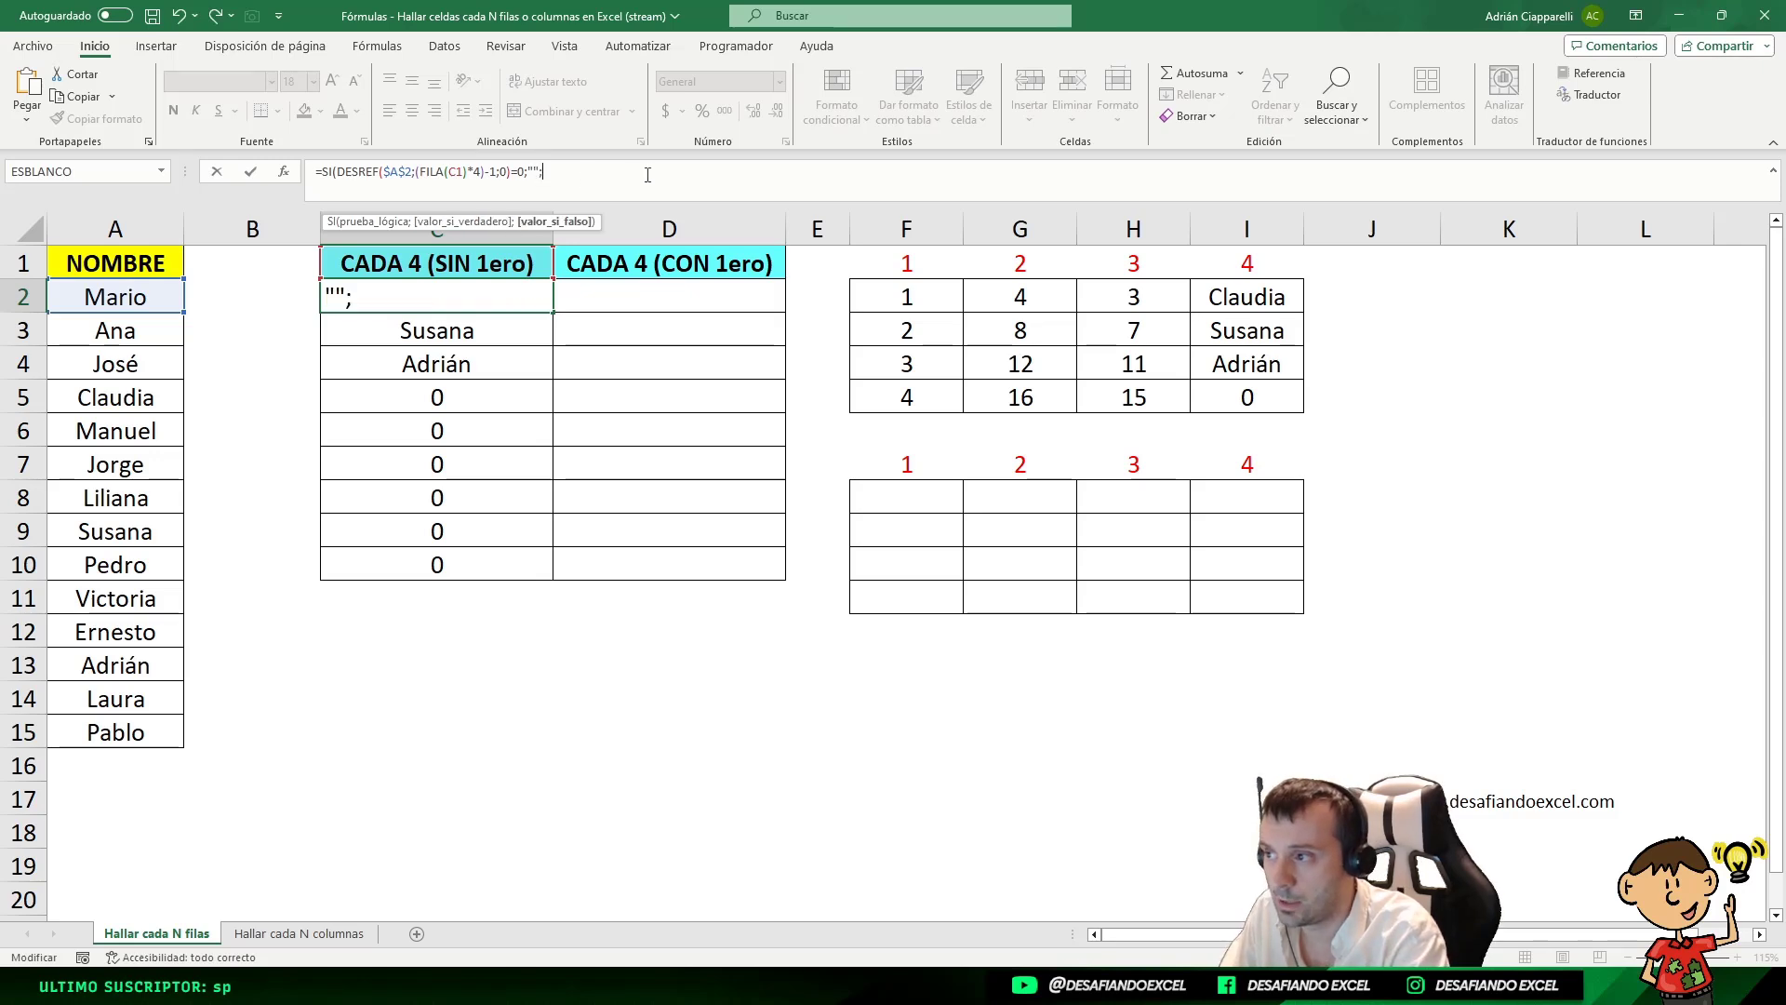
type("DESREF($A$2;(FILA(C1)*4)-1;0)")
type(")")
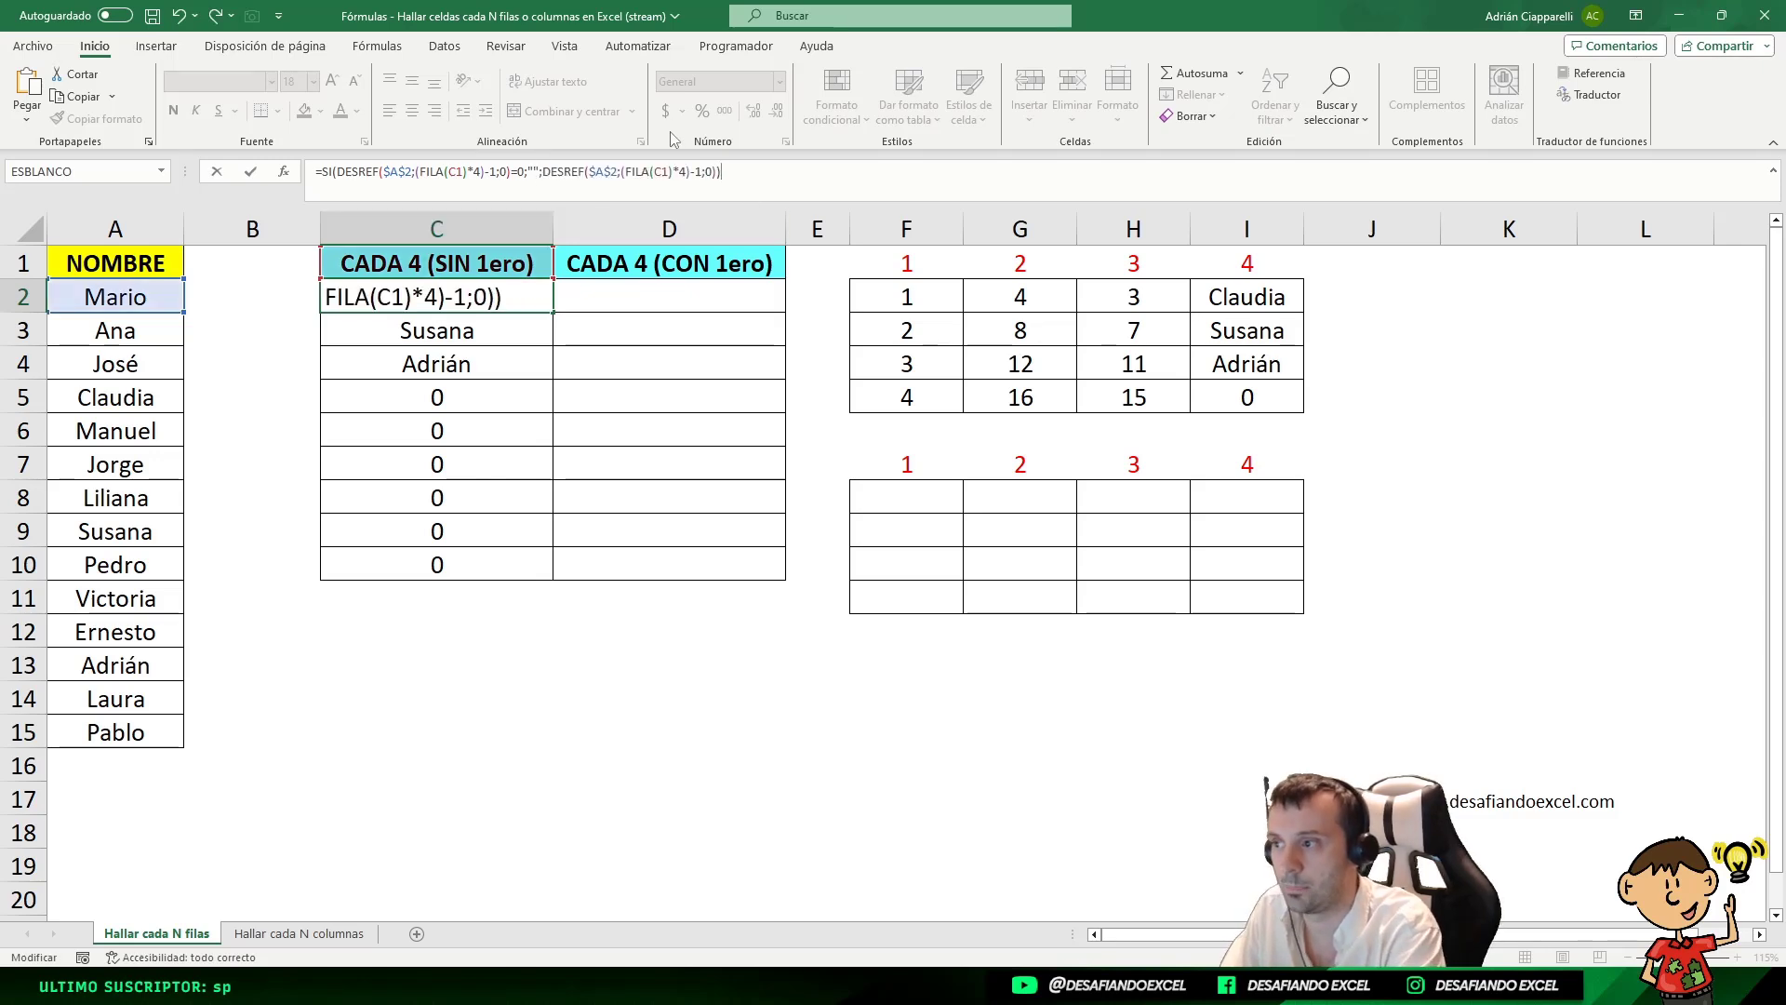
key("Return")
- Fill the SI formula from C2 down to C10 and check the cells below the returned names
left_click(552, 283)
left_click_drag(553, 314, 555, 579)
left_click(443, 404)
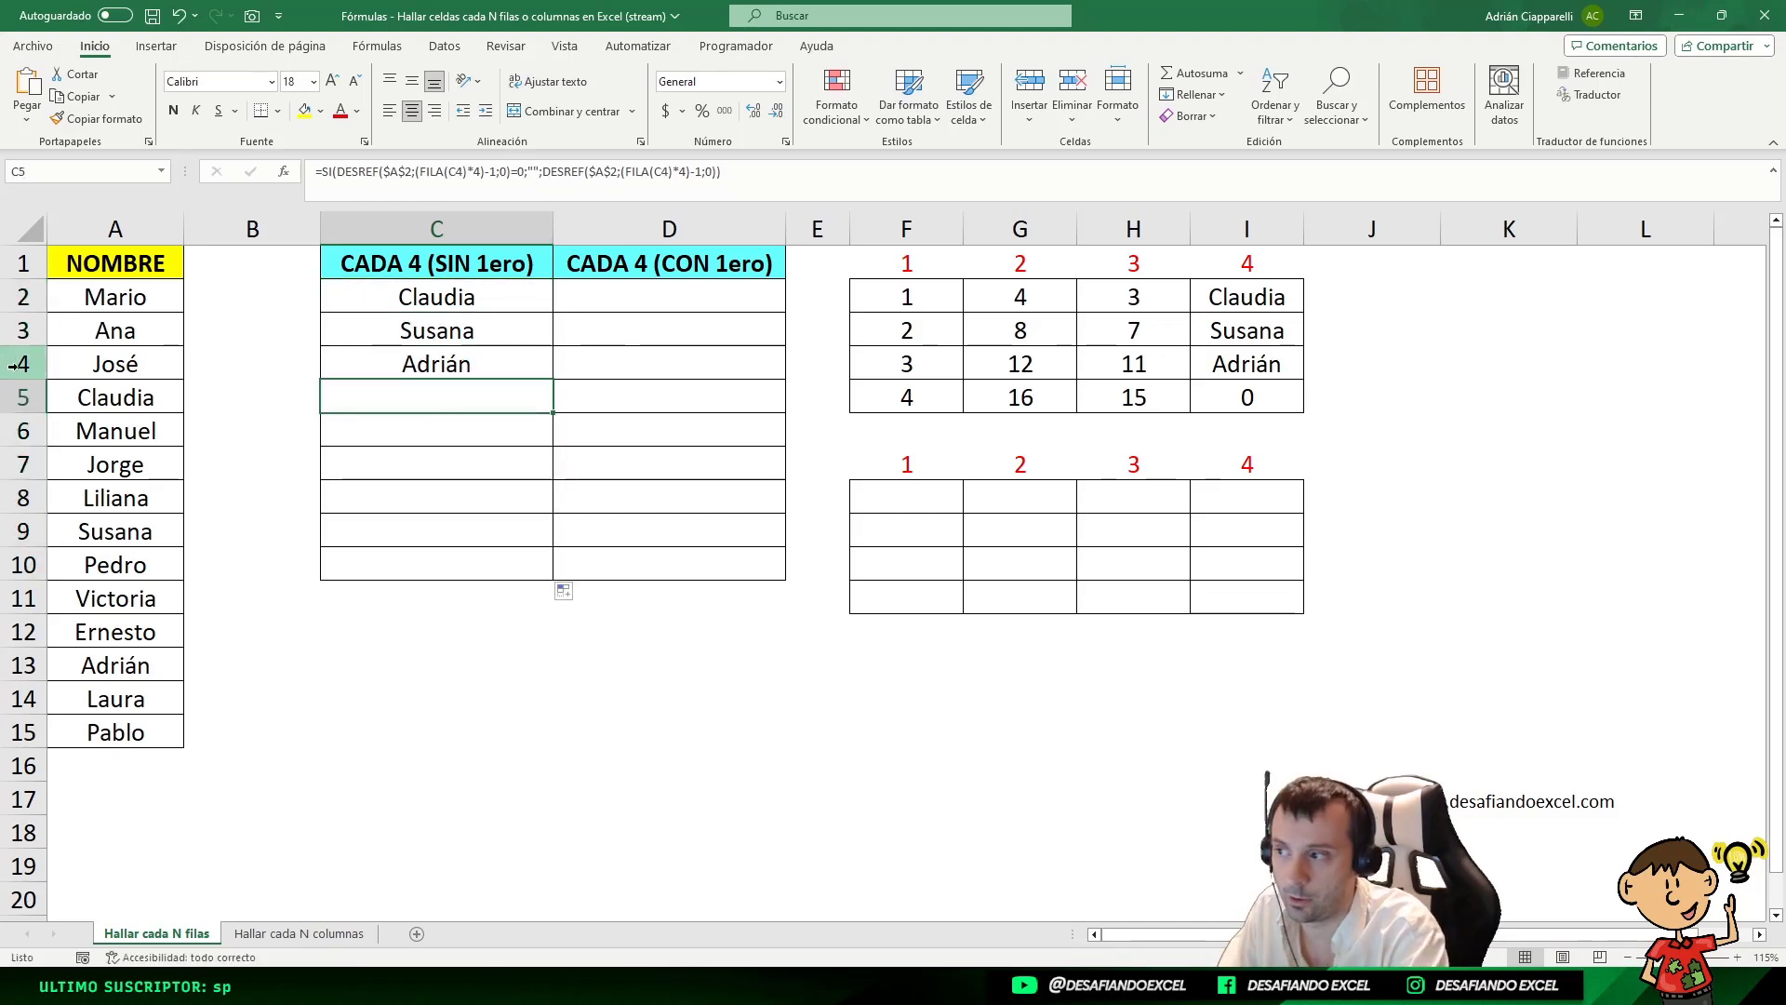
left_click_drag(503, 296, 446, 566)
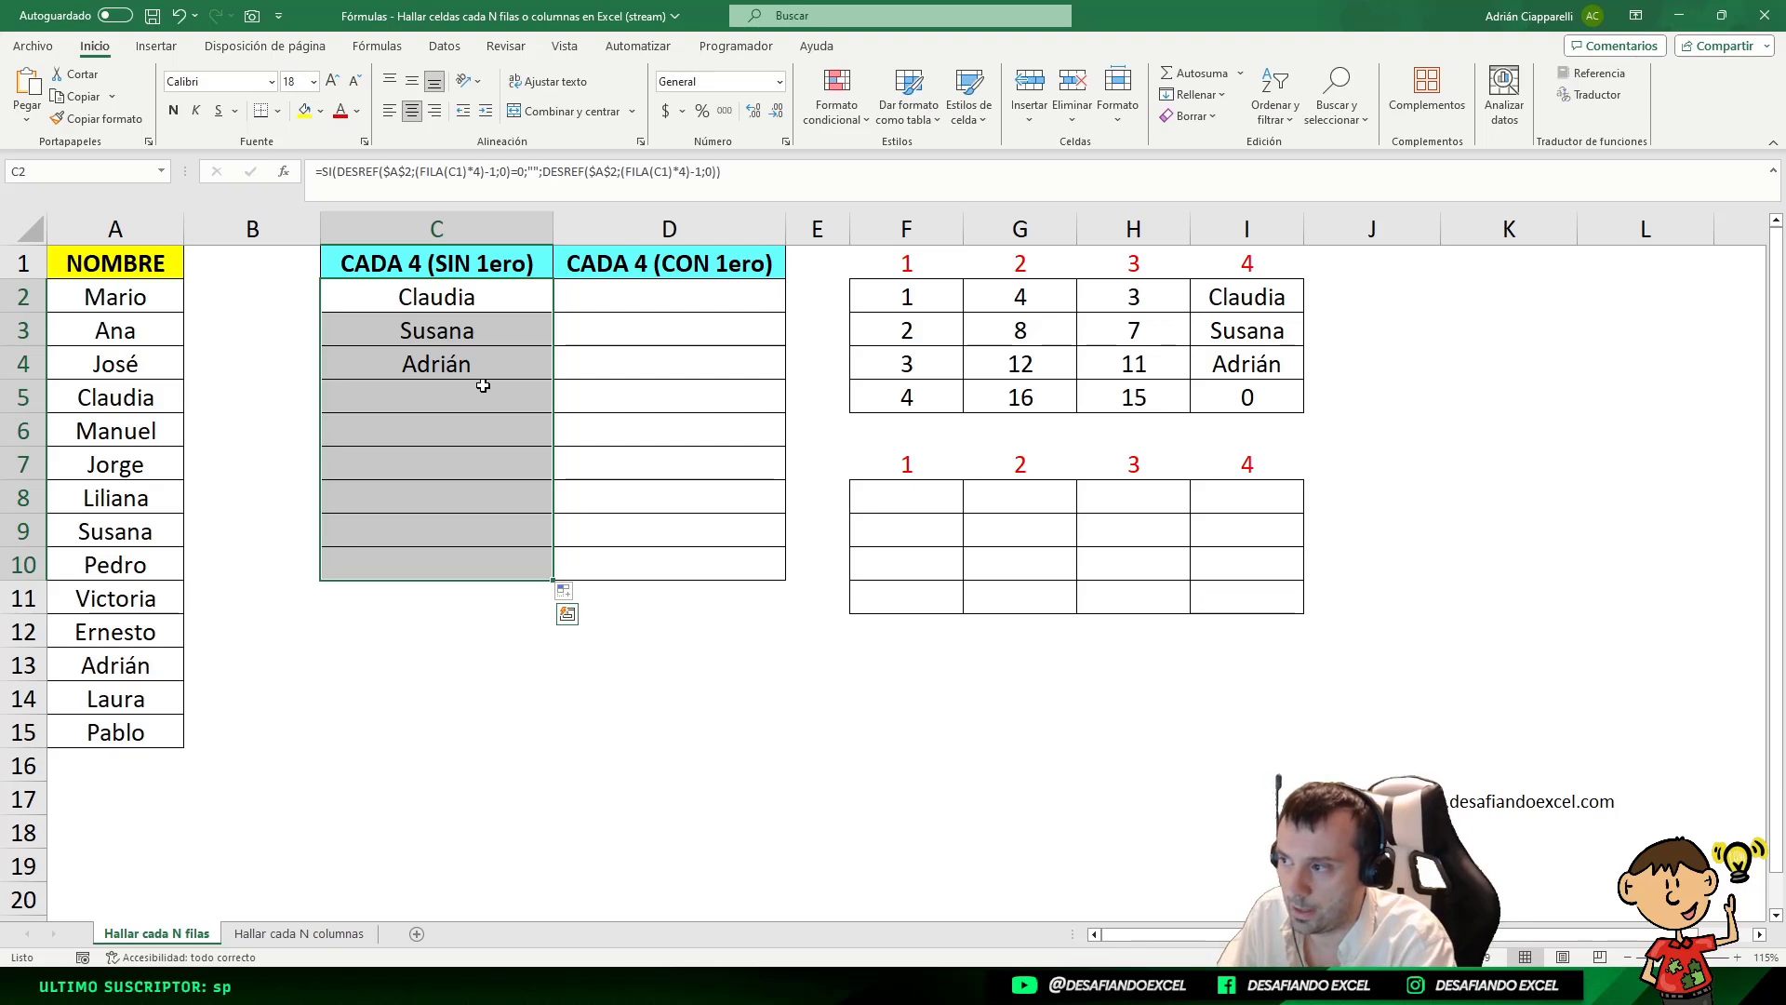
- Review the long SI formula in C2 and undo the SI change across C2:C10
left_click(623, 270)
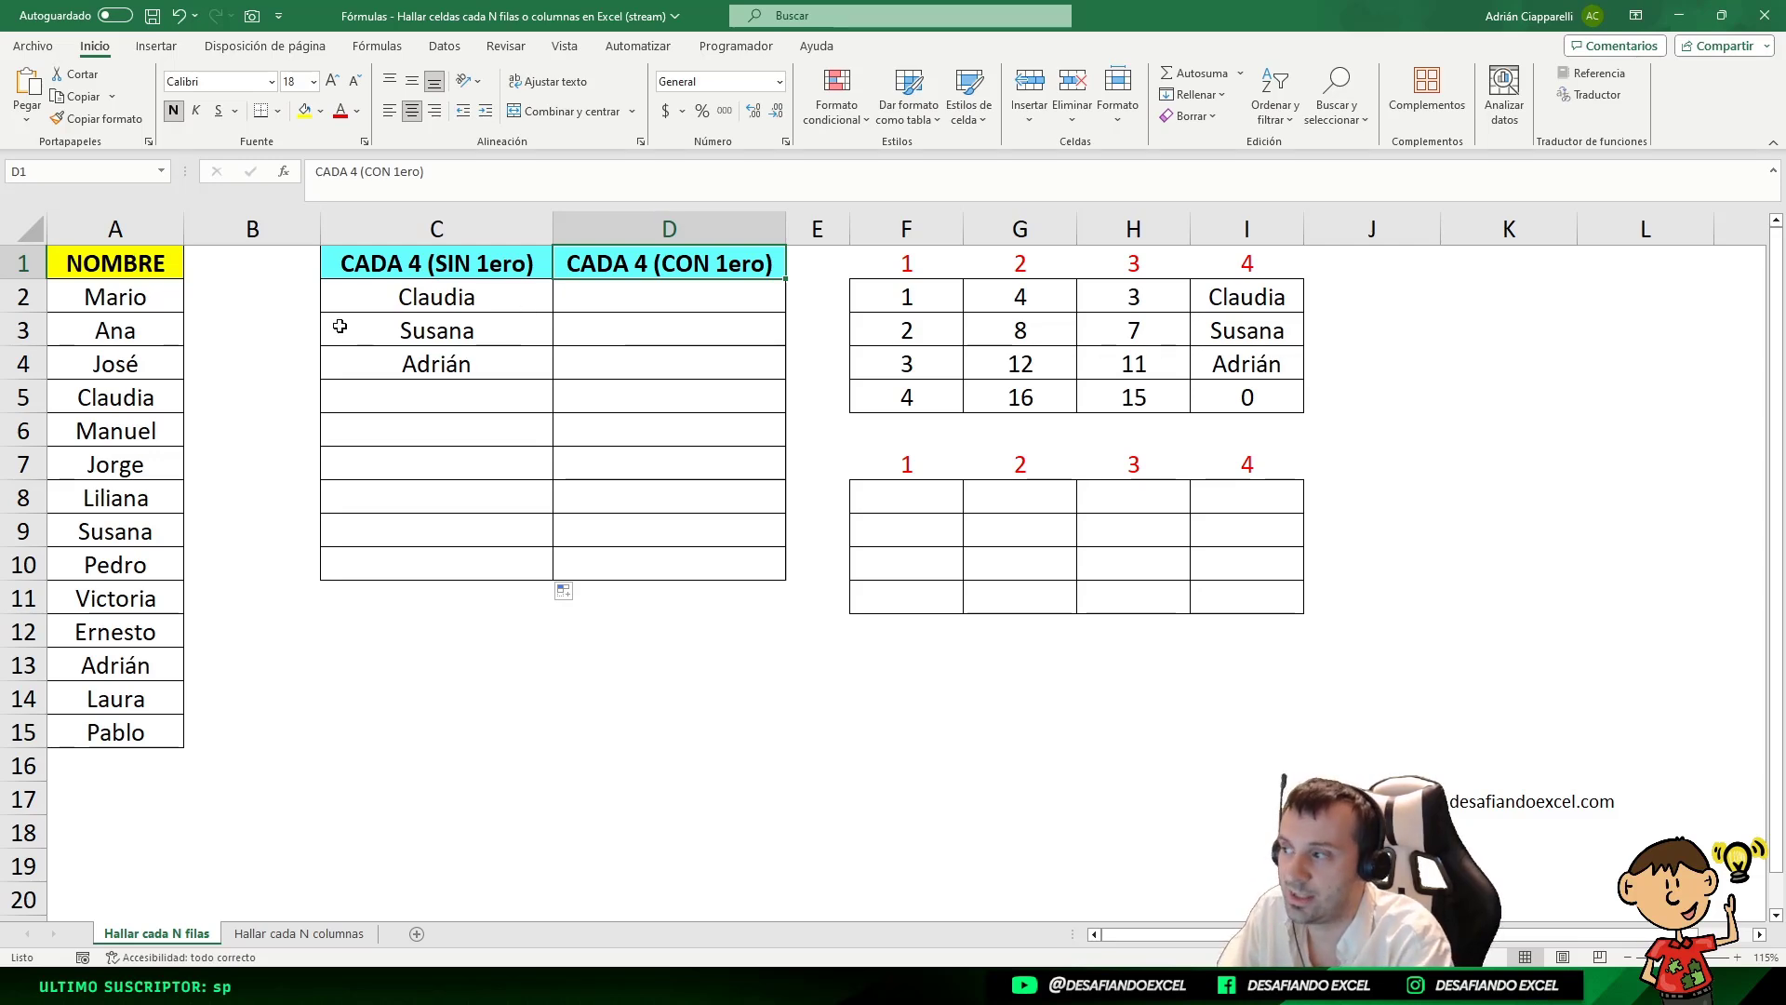
left_click(165, 301)
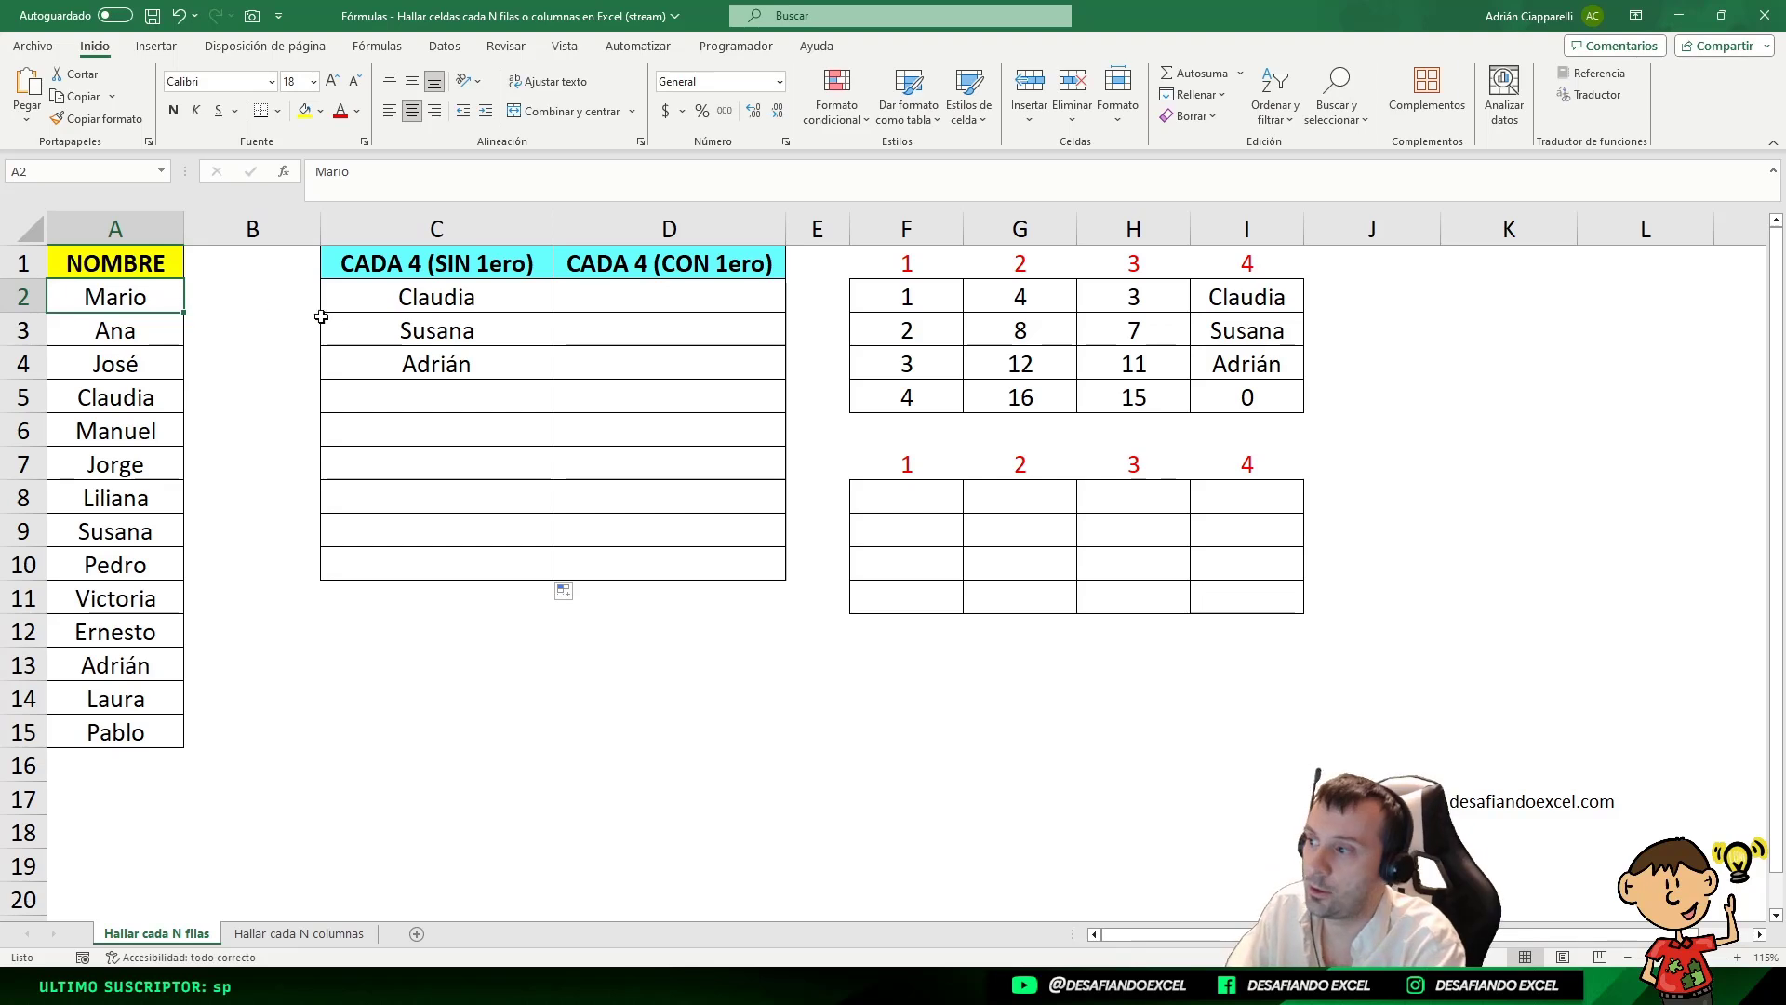
left_click(397, 302)
left_click_drag(722, 171, 162, 171)
key("Escape")
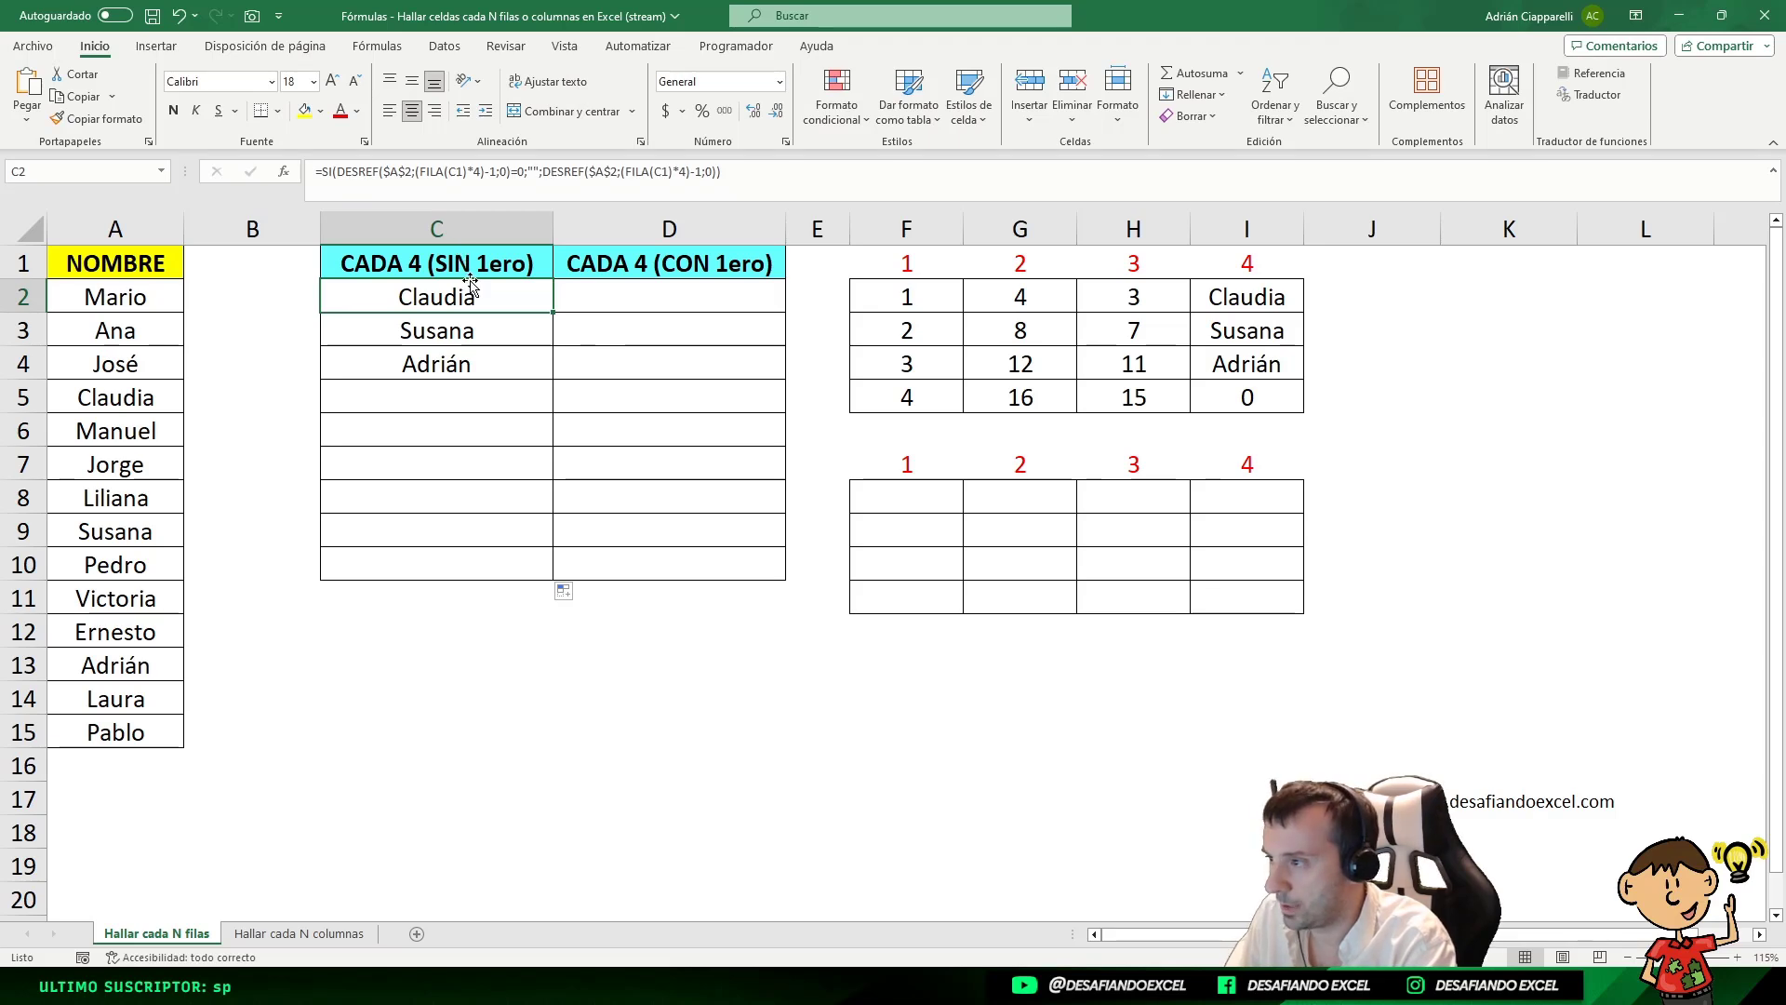
key("ctrl+z")
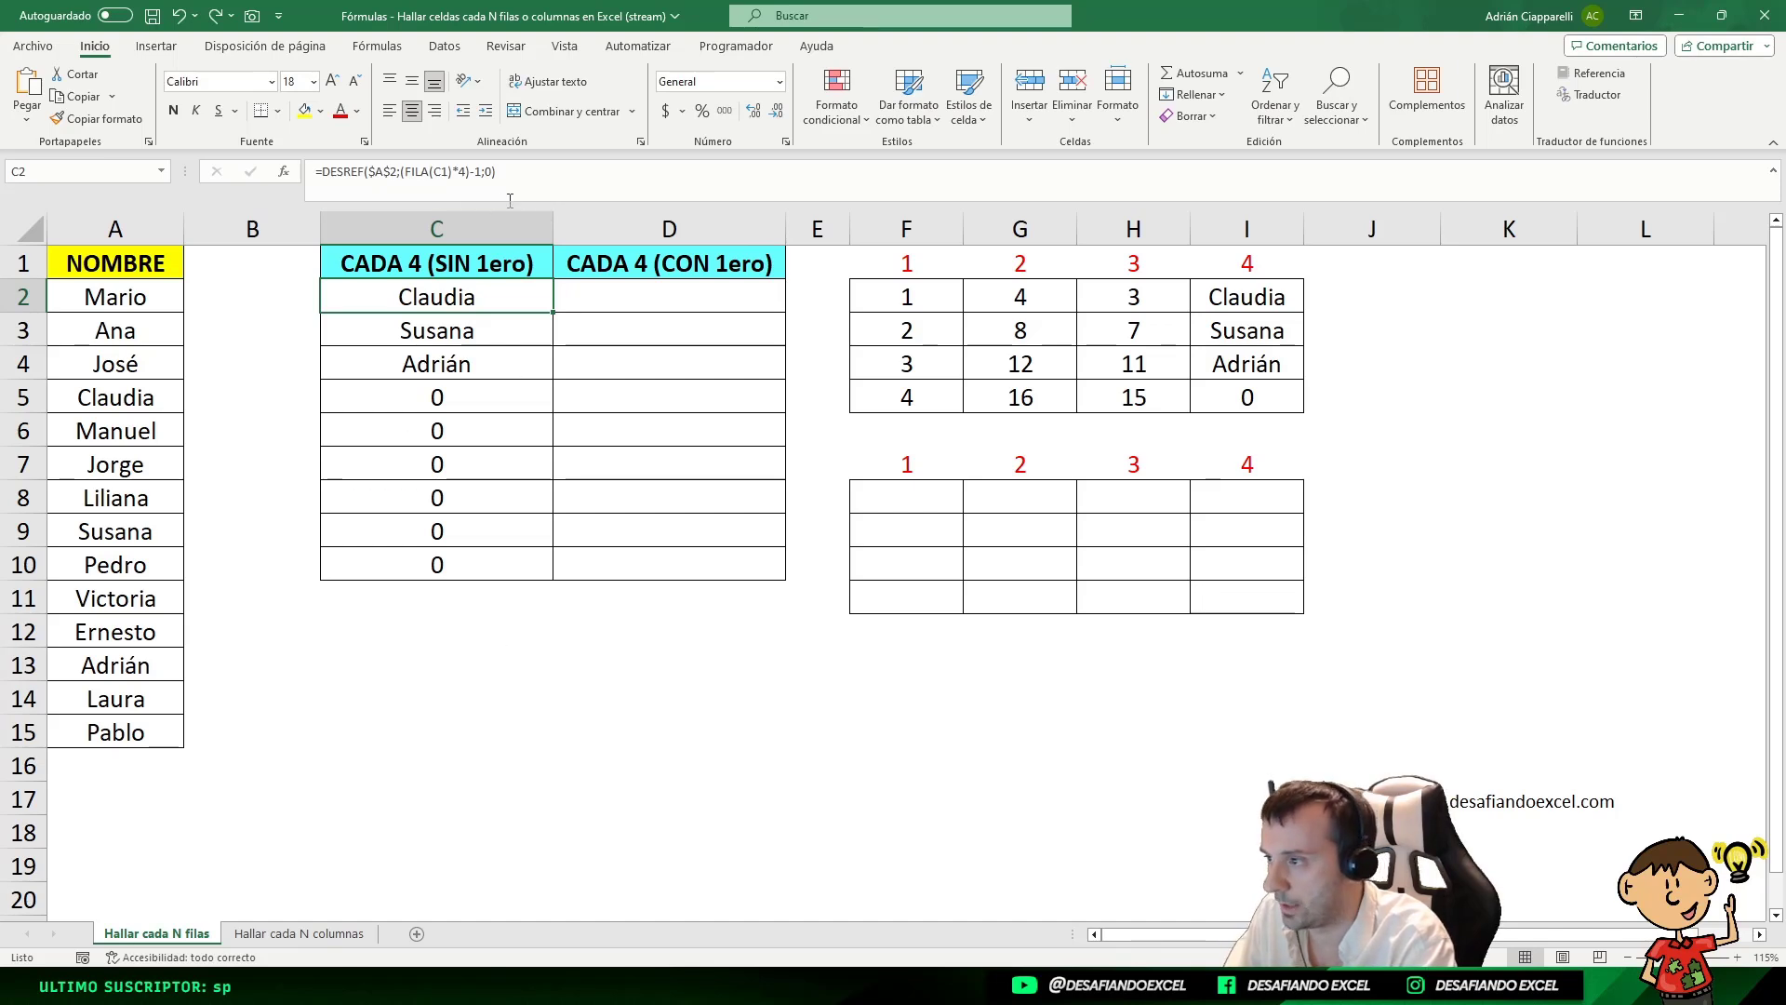
- Copy the formula text =DESREF($A$2;(FILA(C1)*4)-1;0) from C2 into D2 under CADA 4 (CON 1ero)
triple_click(525, 170)
key("ctrl+c")
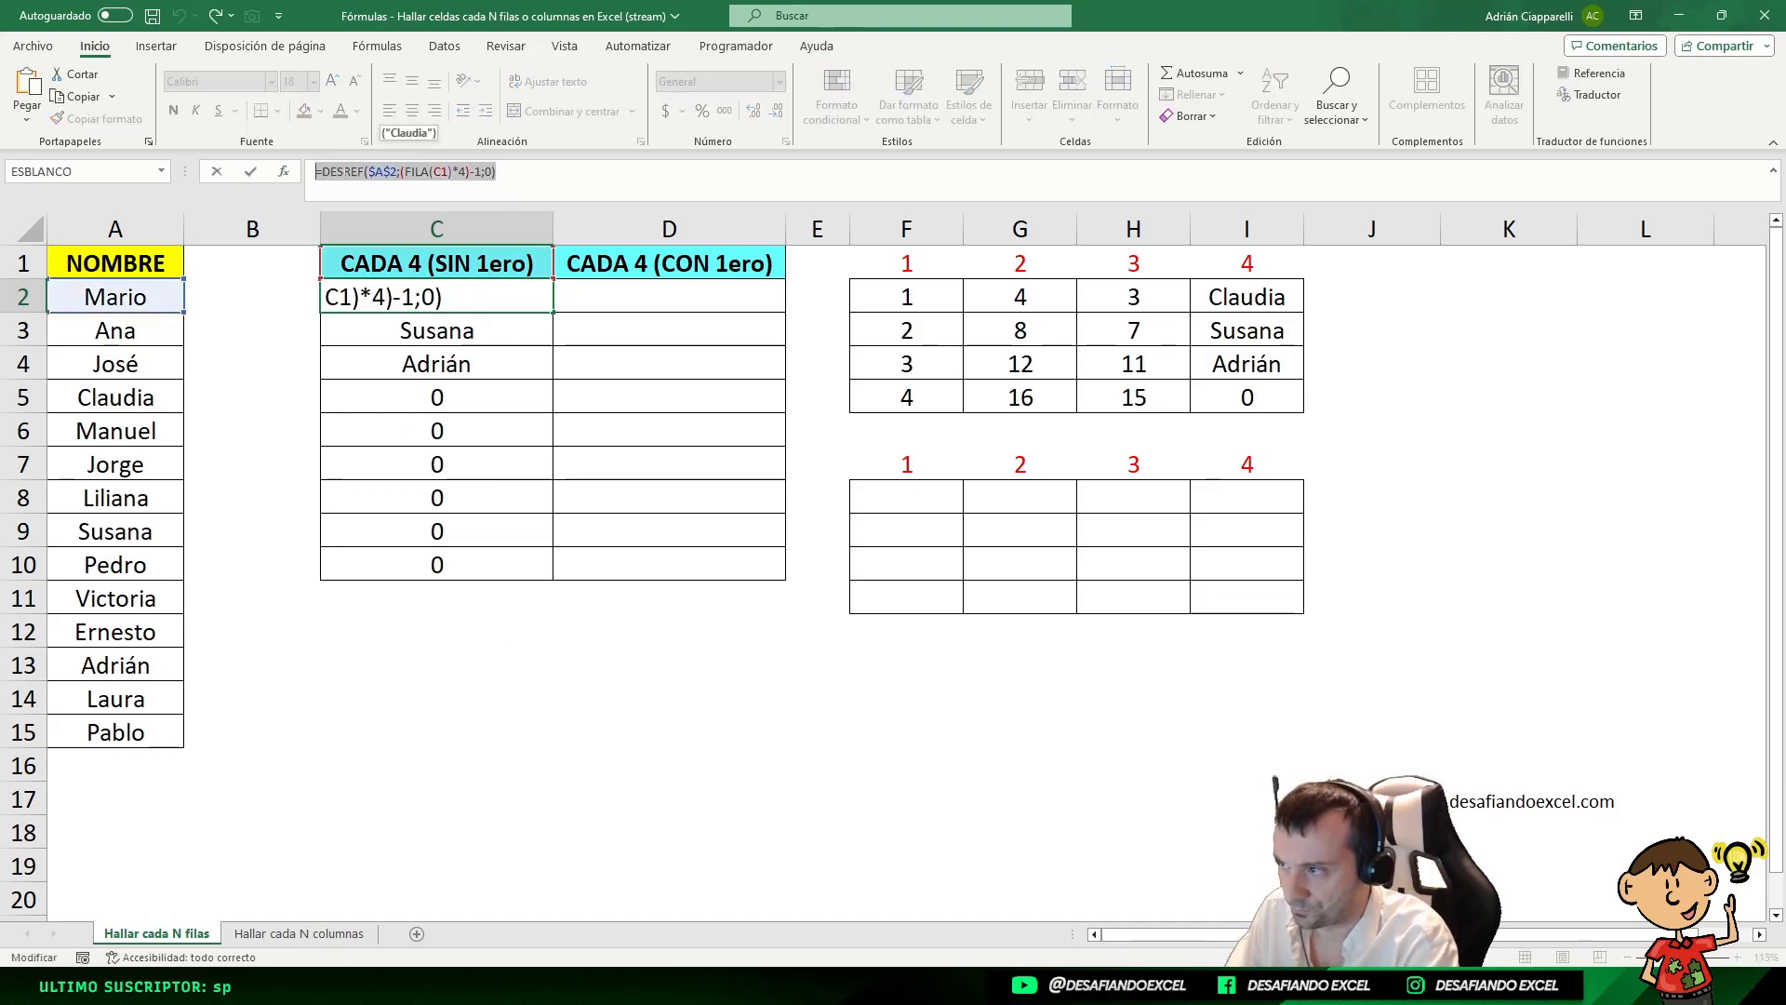
key("Escape")
double_click(639, 295)
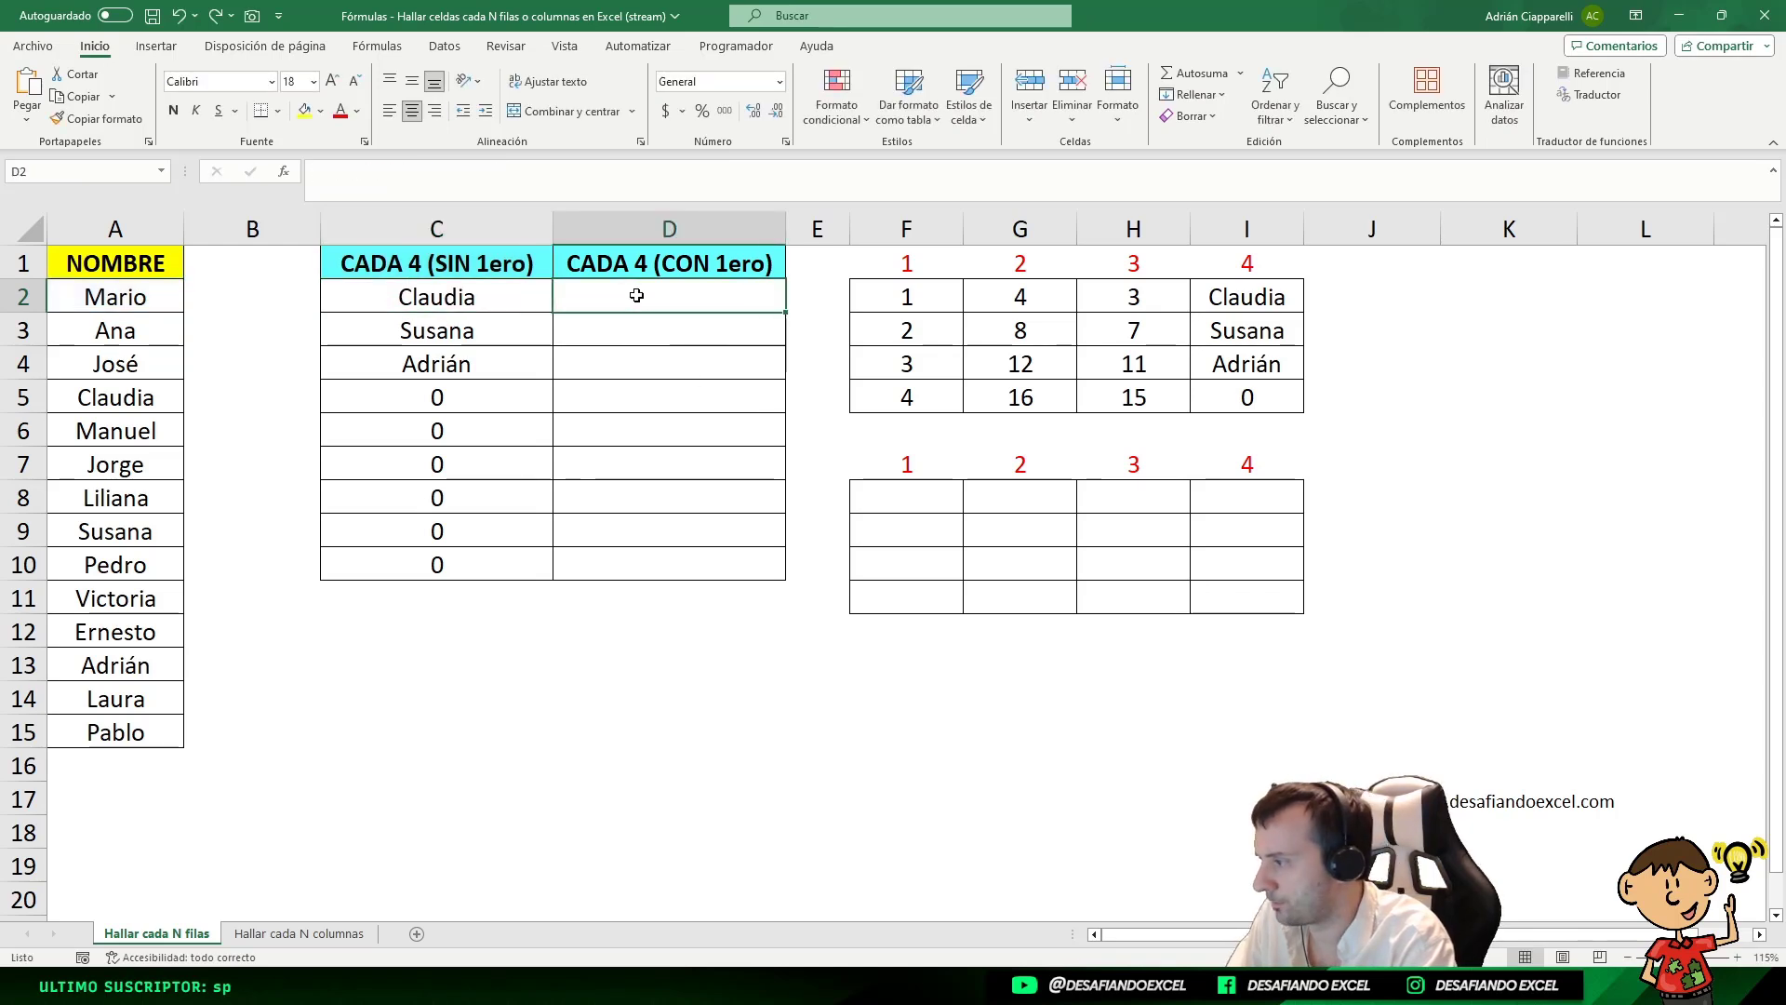
key("ctrl+v")
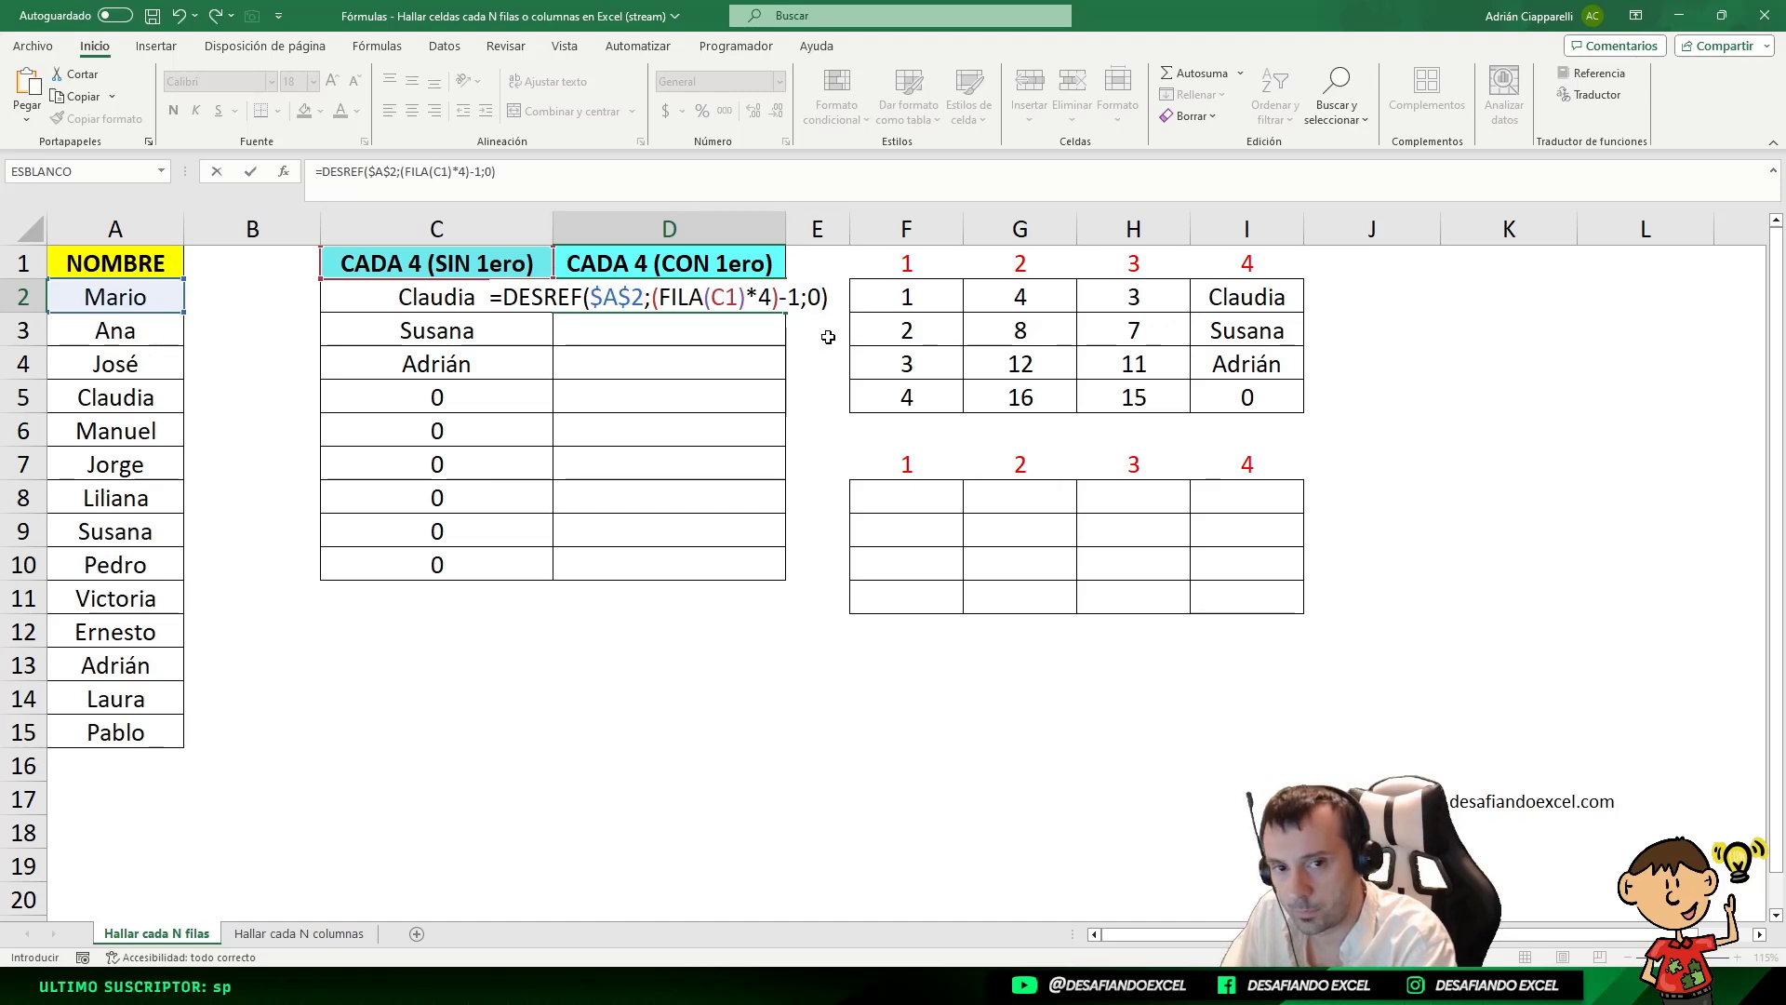
- Change the row offset in the D2 formula to (FILA(C1)-1)*4, giving =DESREF($A$2;(FILA(C1)-1)*4;0)
mouse_move(770, 295)
left_mouse_down()
mouse_move(749, 296)
mouse_move(785, 297)
left_mouse_up()
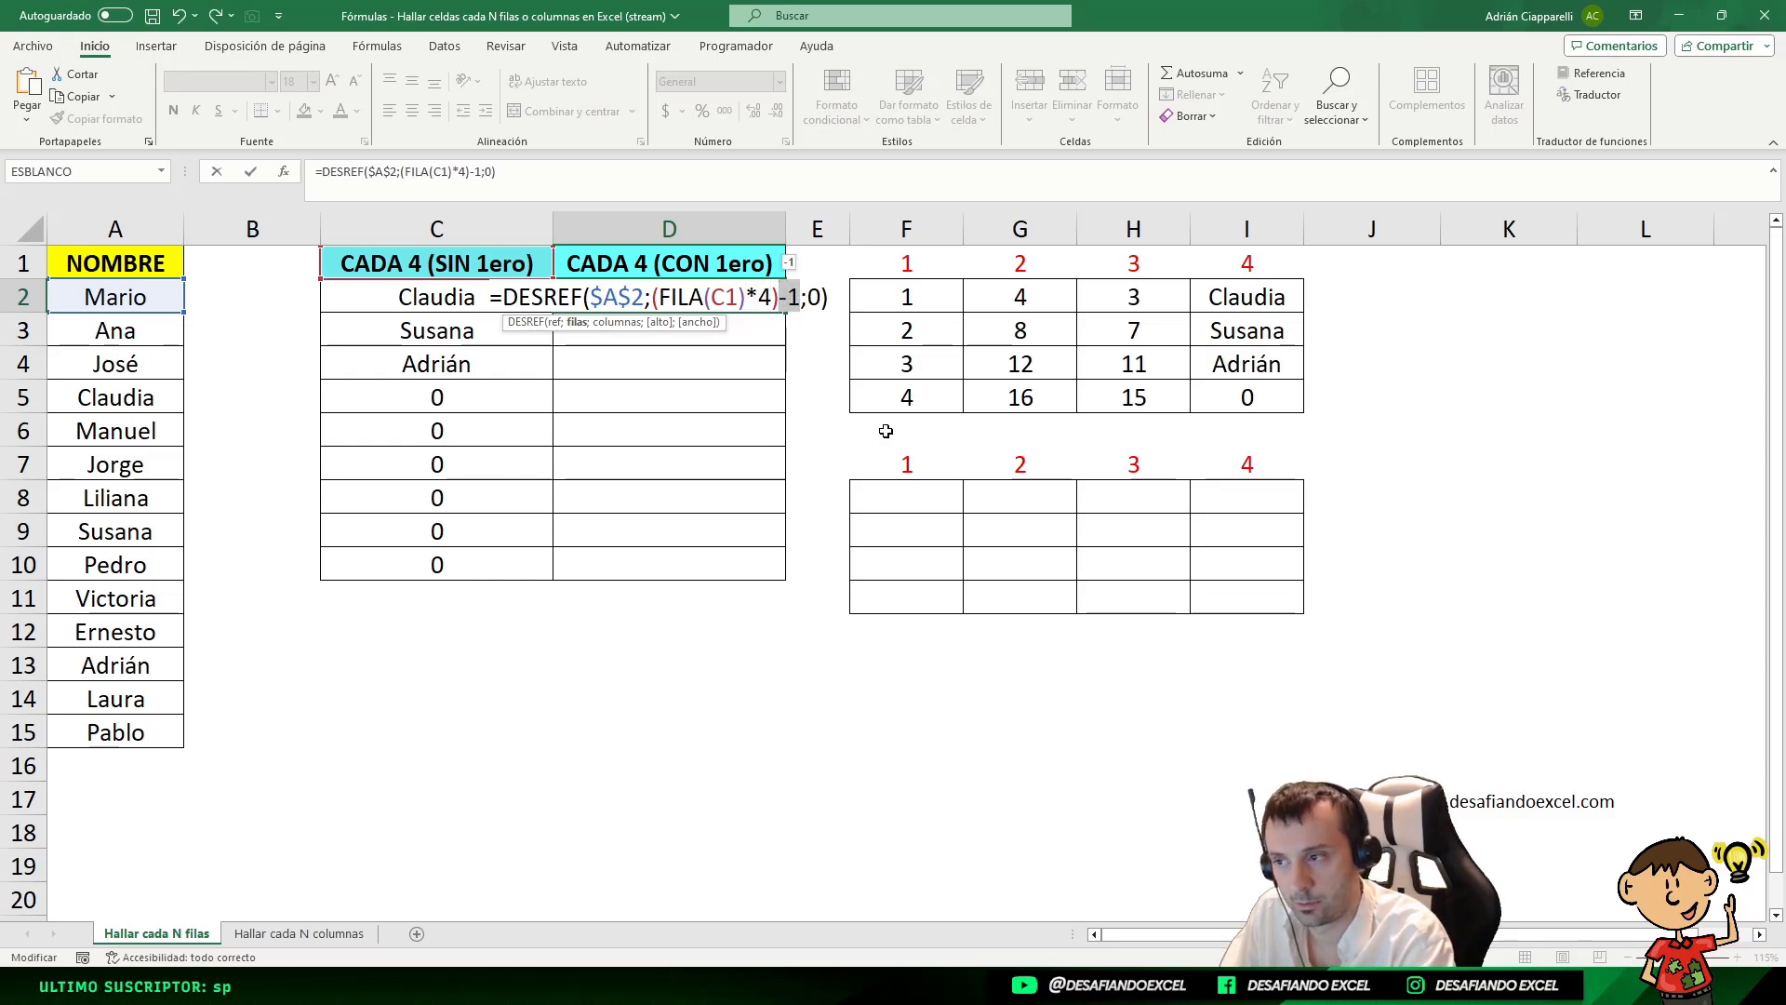
left_click_drag(771, 296, 746, 296)
type("-1")
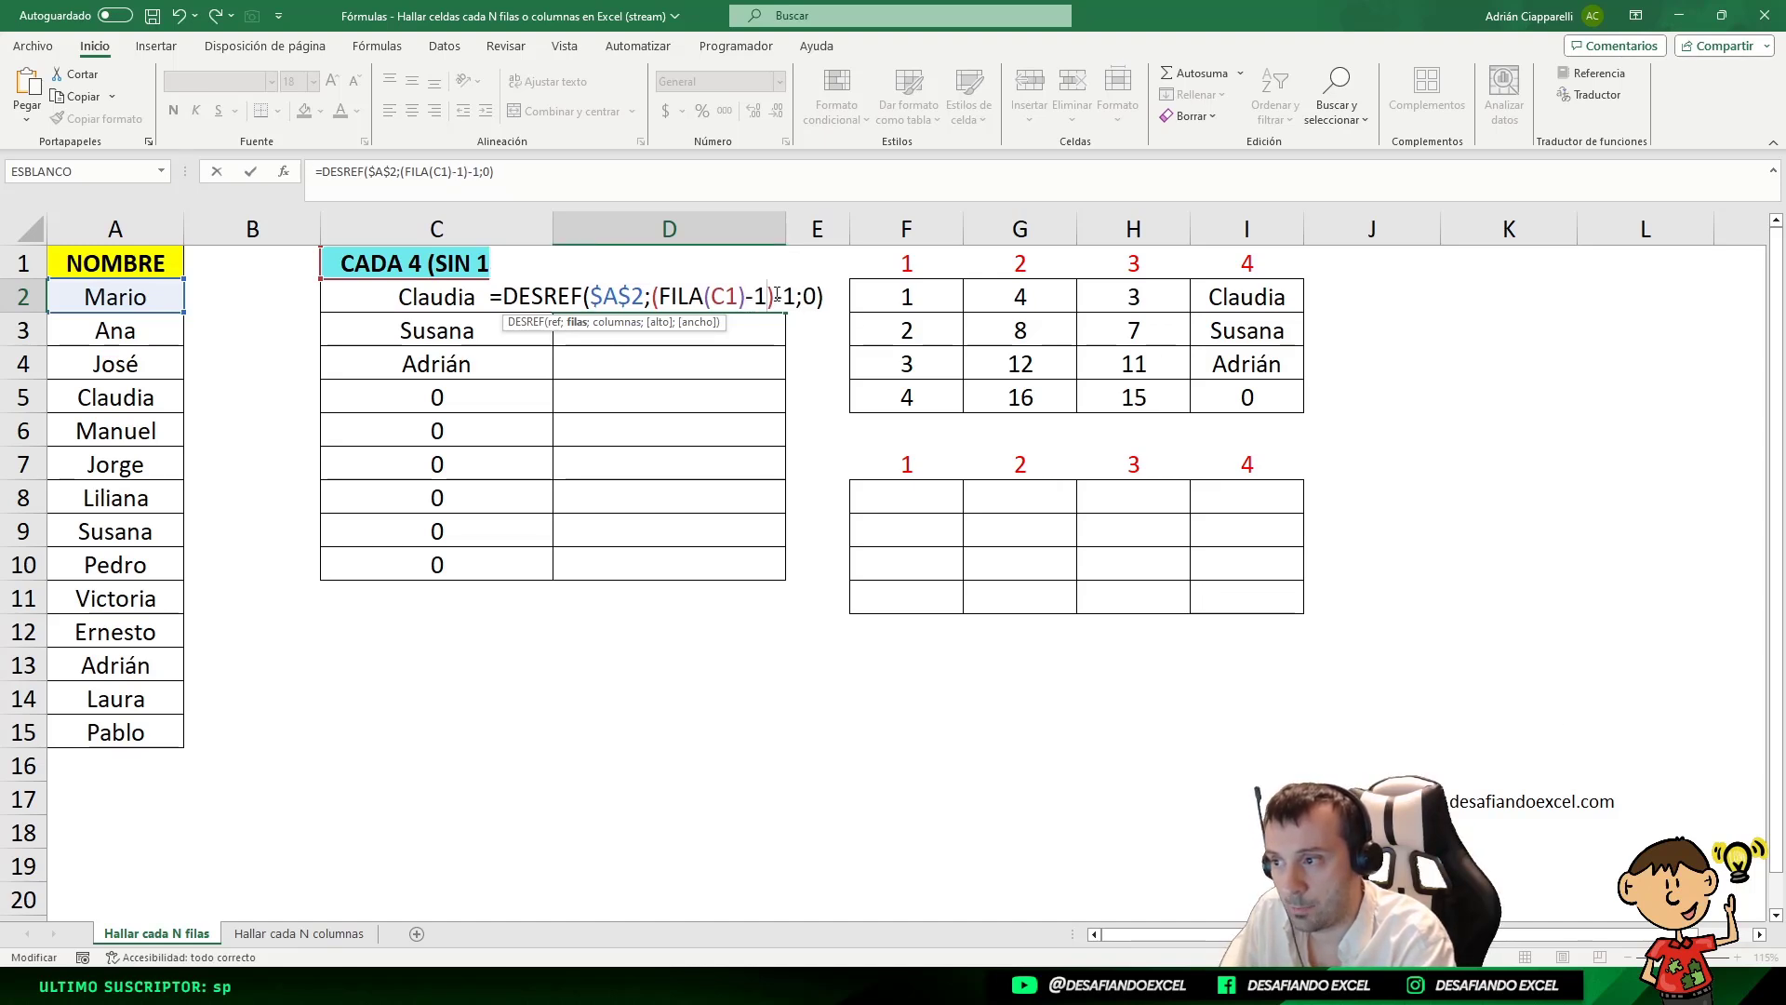
left_click_drag(777, 296, 795, 295)
type("*4")
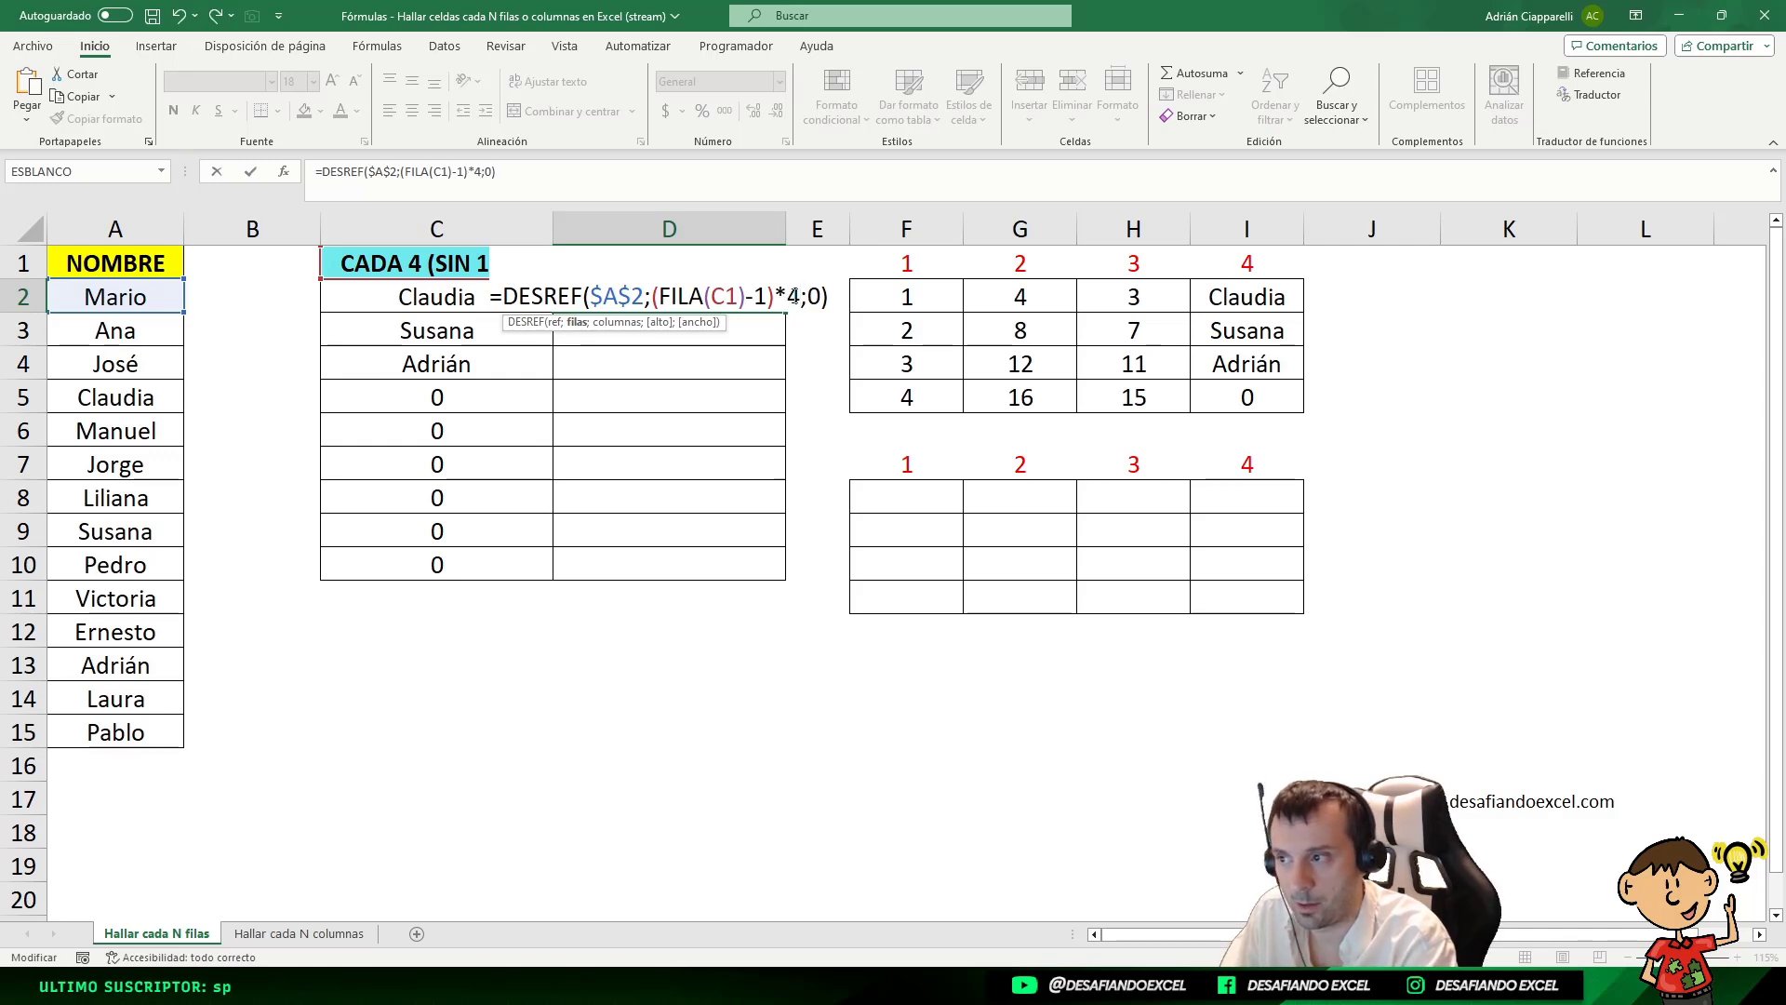
key("Return")
- Fill the D2 formula down through D10
left_click(759, 296)
left_click_drag(784, 313, 776, 460)
left_click(758, 292)
left_click_drag(787, 313, 781, 567)
left_click(801, 790)
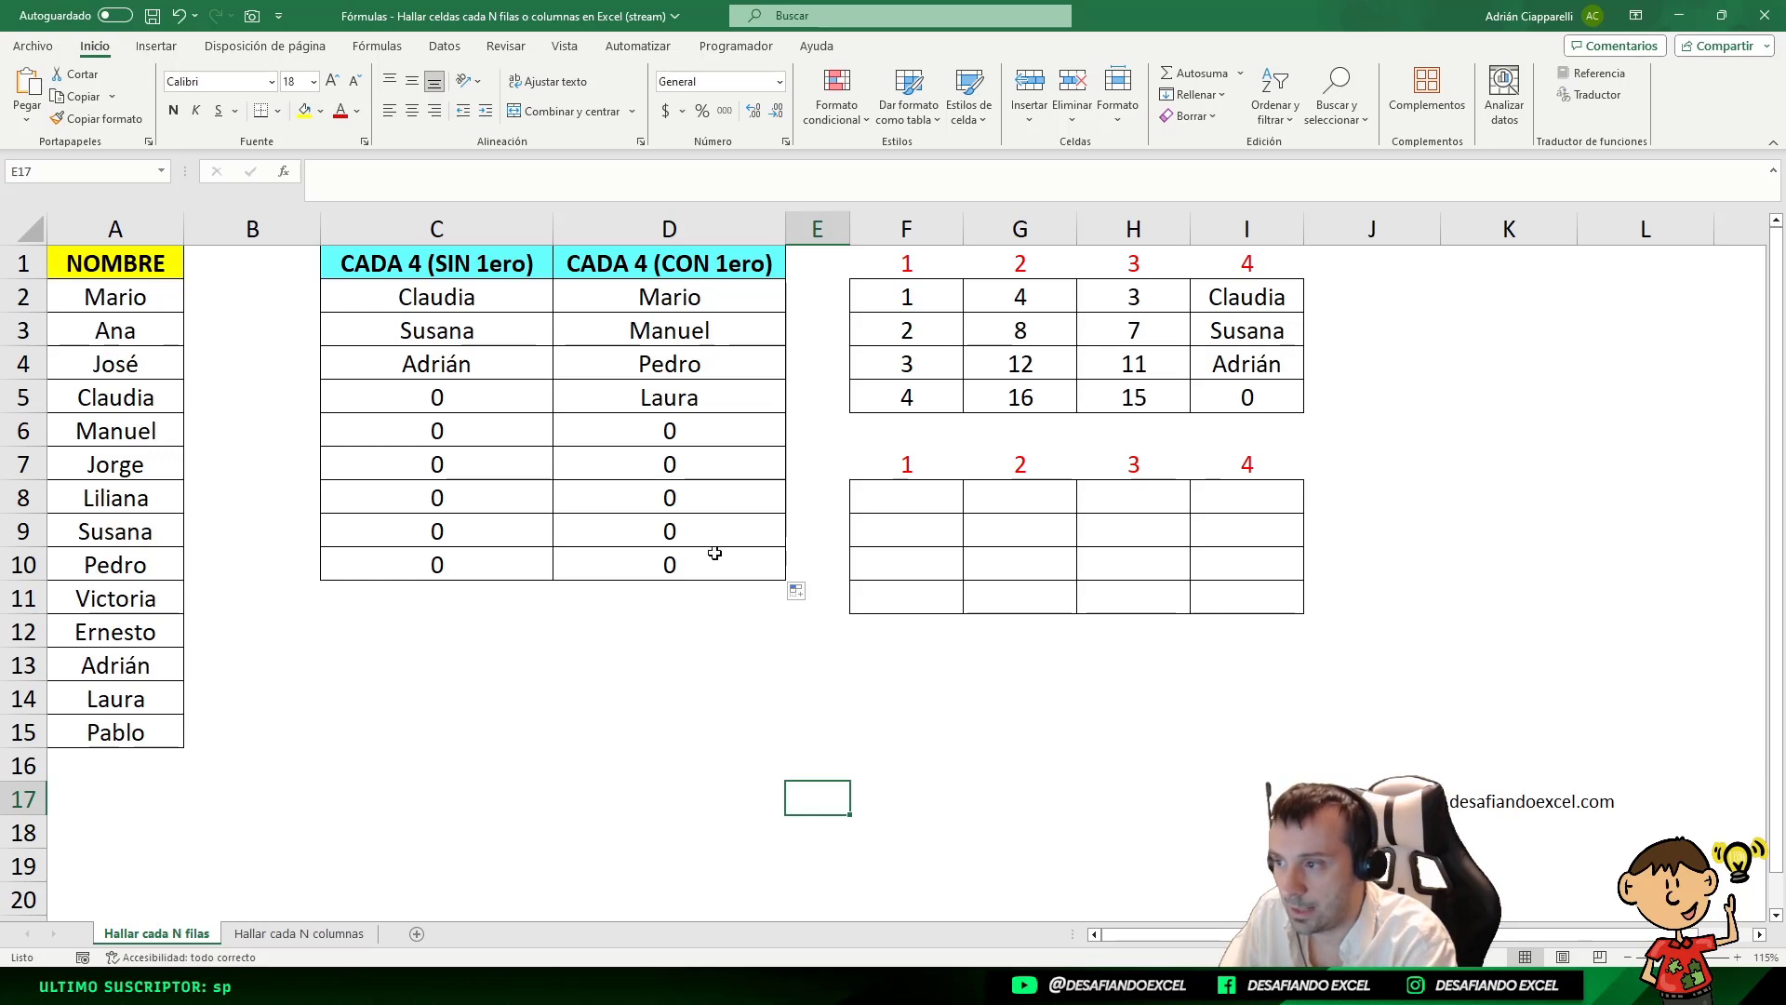
left_click_drag(728, 467, 806, 533)
- Count through the NOMBRE list in steps of four from the first name and check each match against D2:D5
left_click(643, 297)
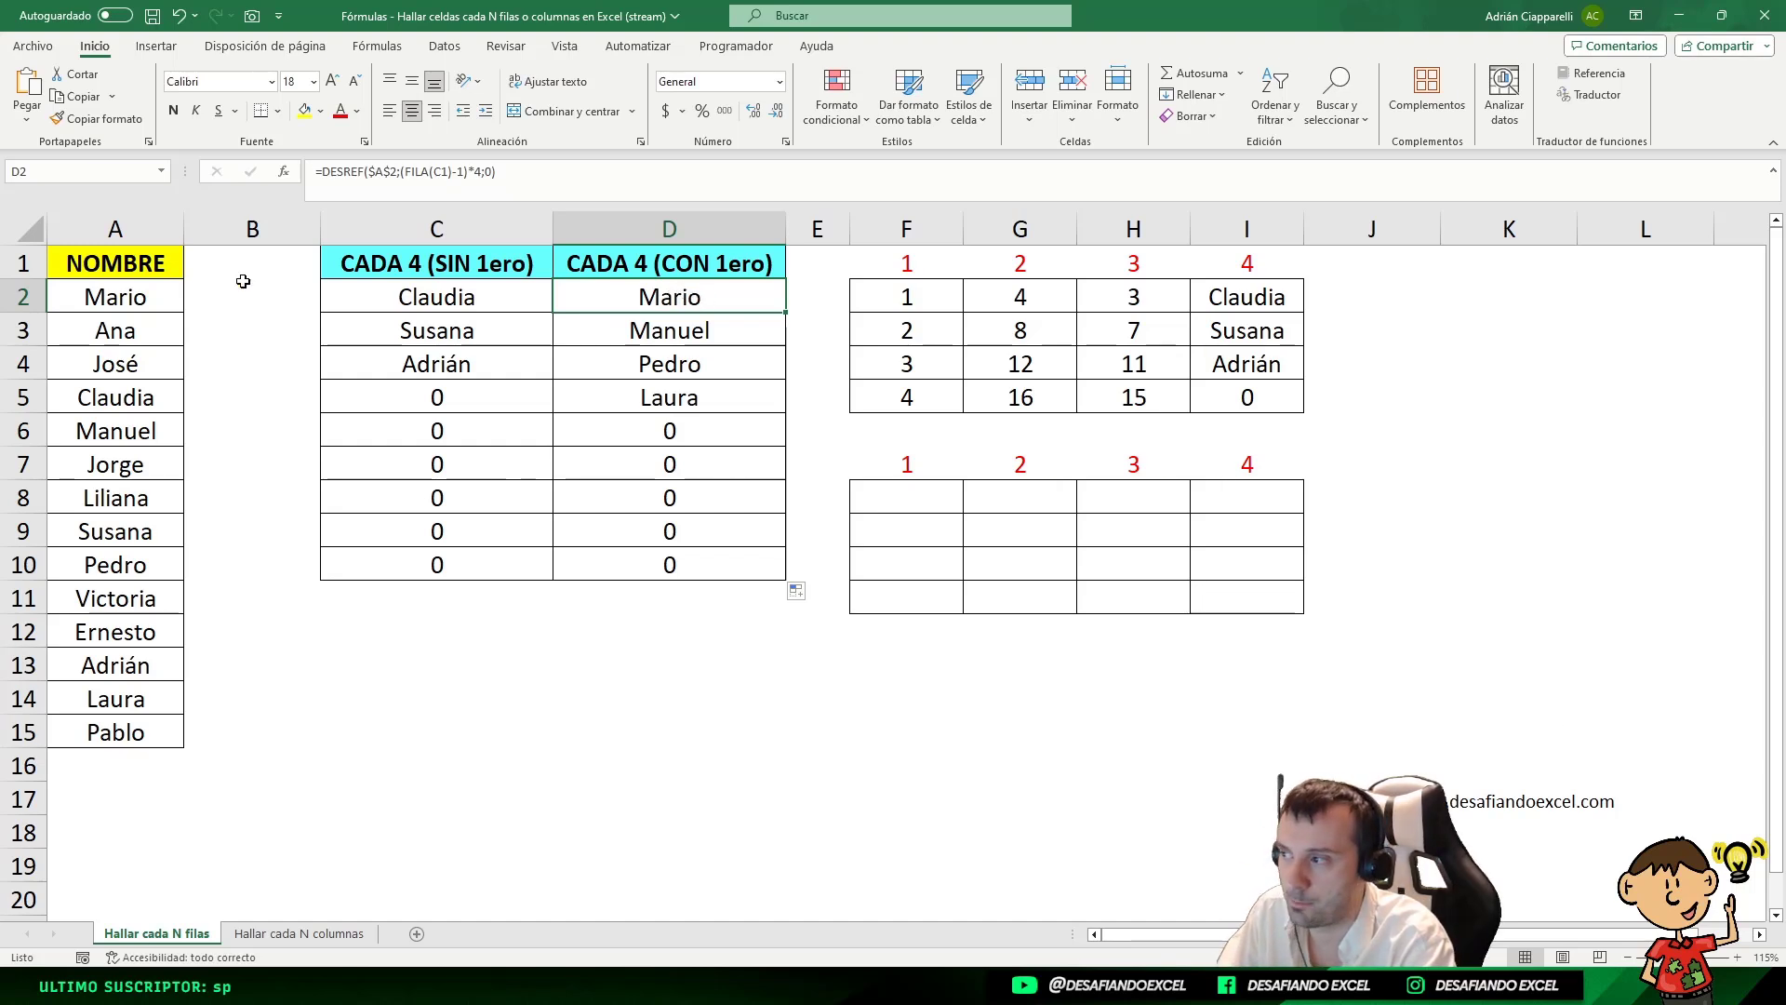
left_click(104, 302)
left_click(119, 333)
left_click(122, 375)
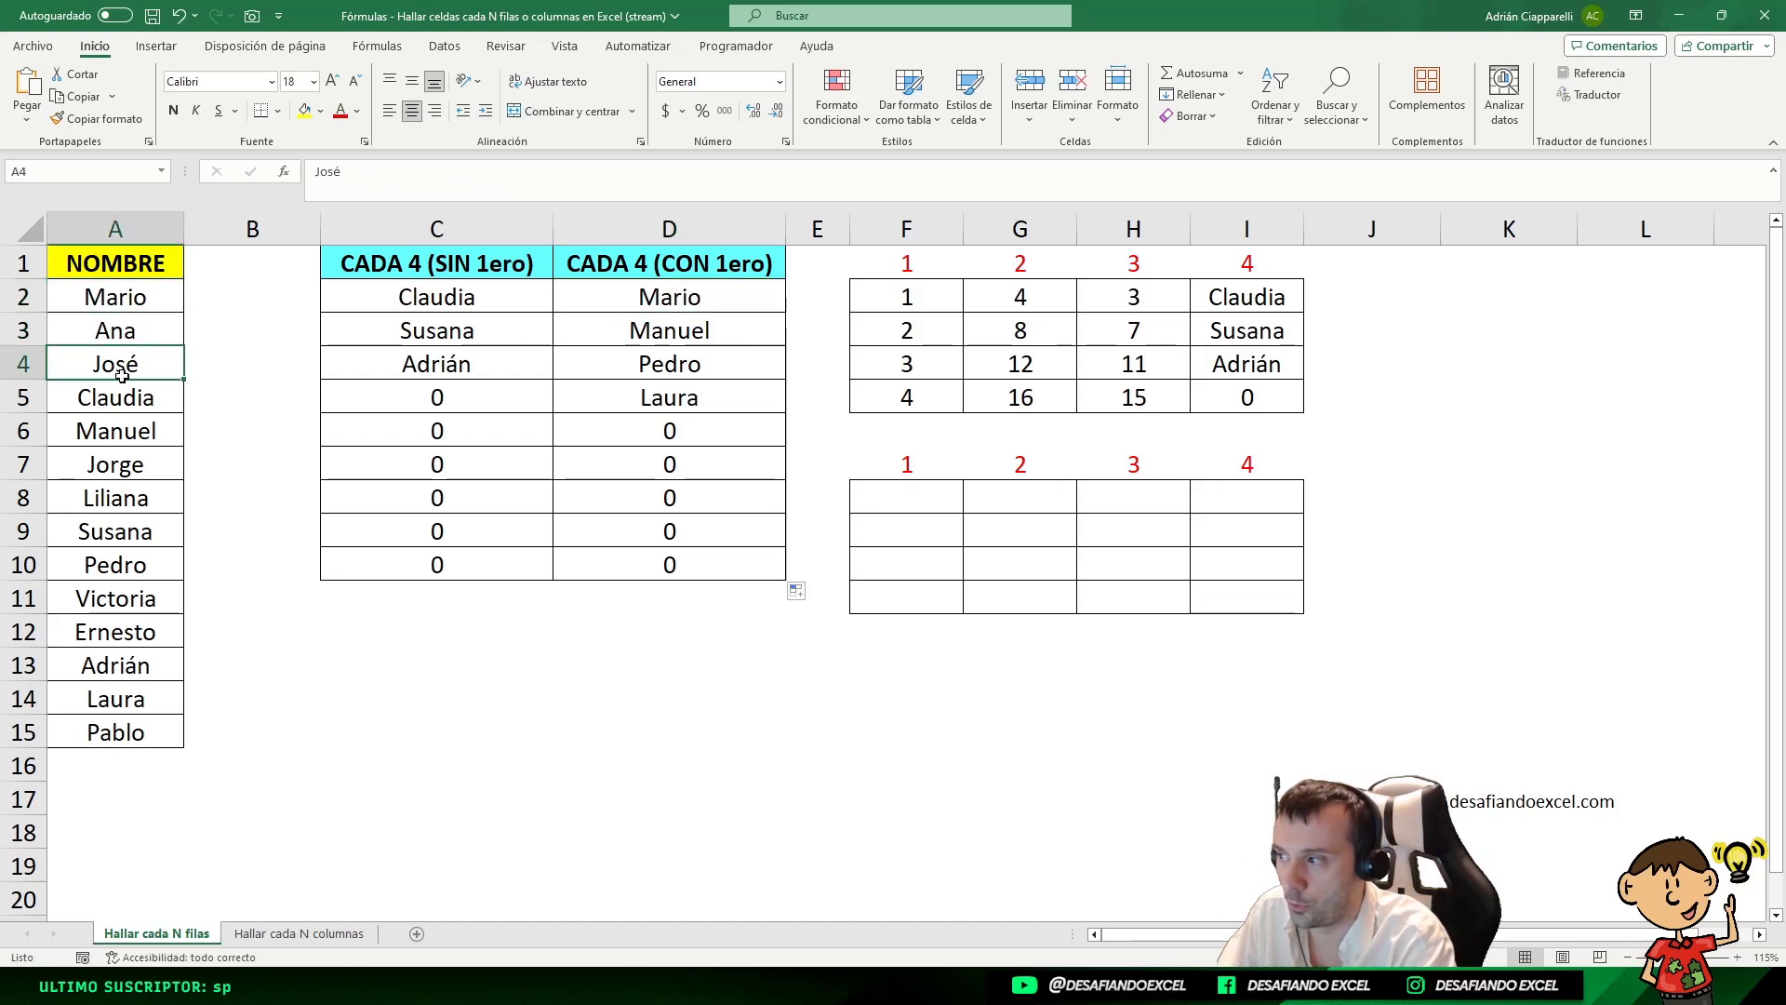
left_click(123, 399)
left_click(127, 430)
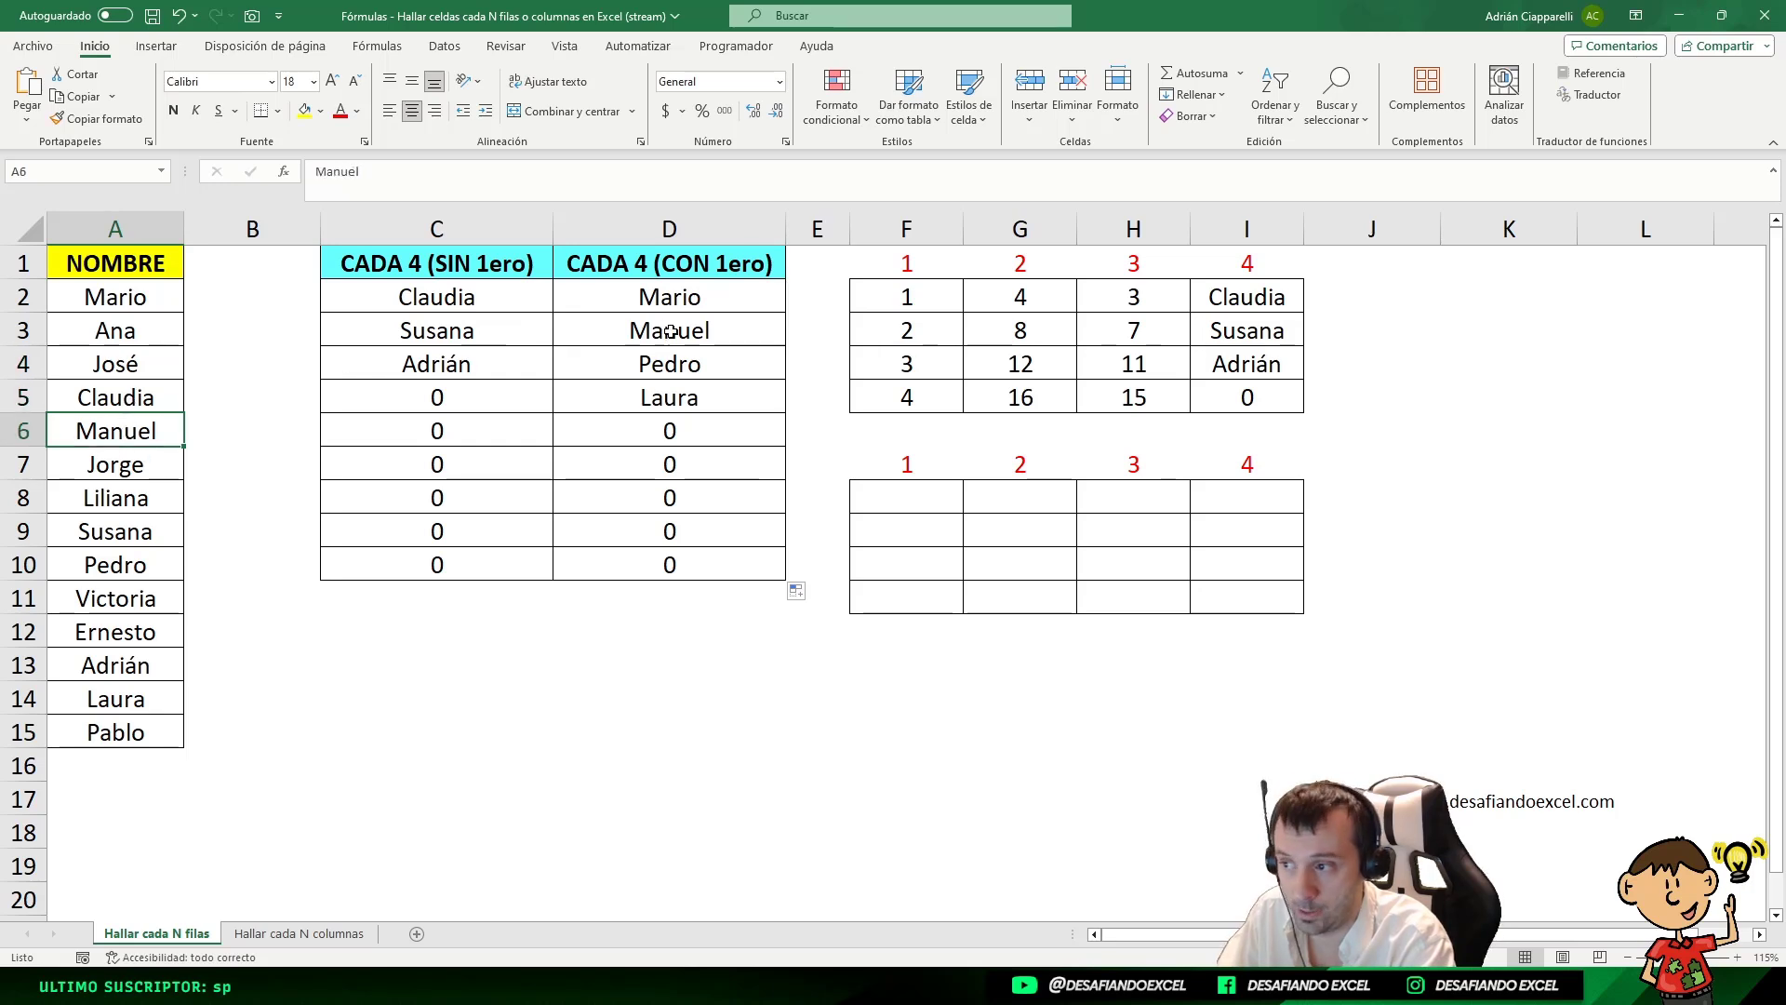
left_click(106, 467)
left_click(109, 504)
left_click(120, 535)
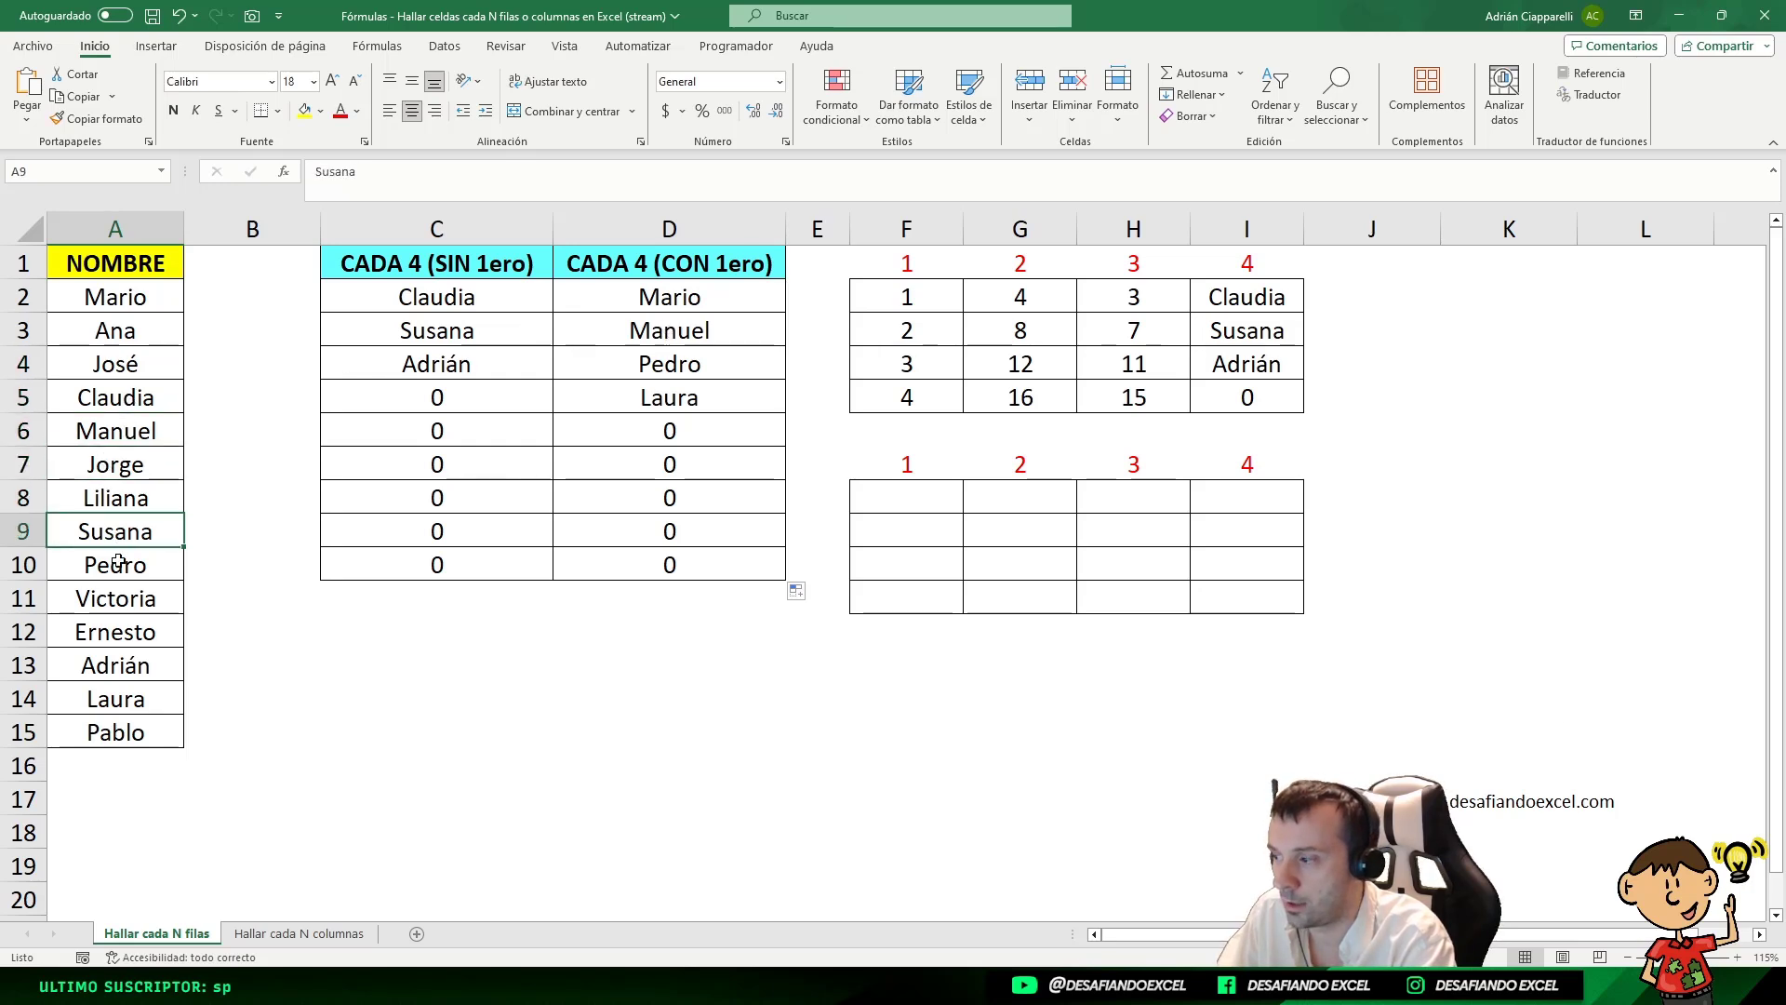
left_click(118, 564)
left_click(117, 599)
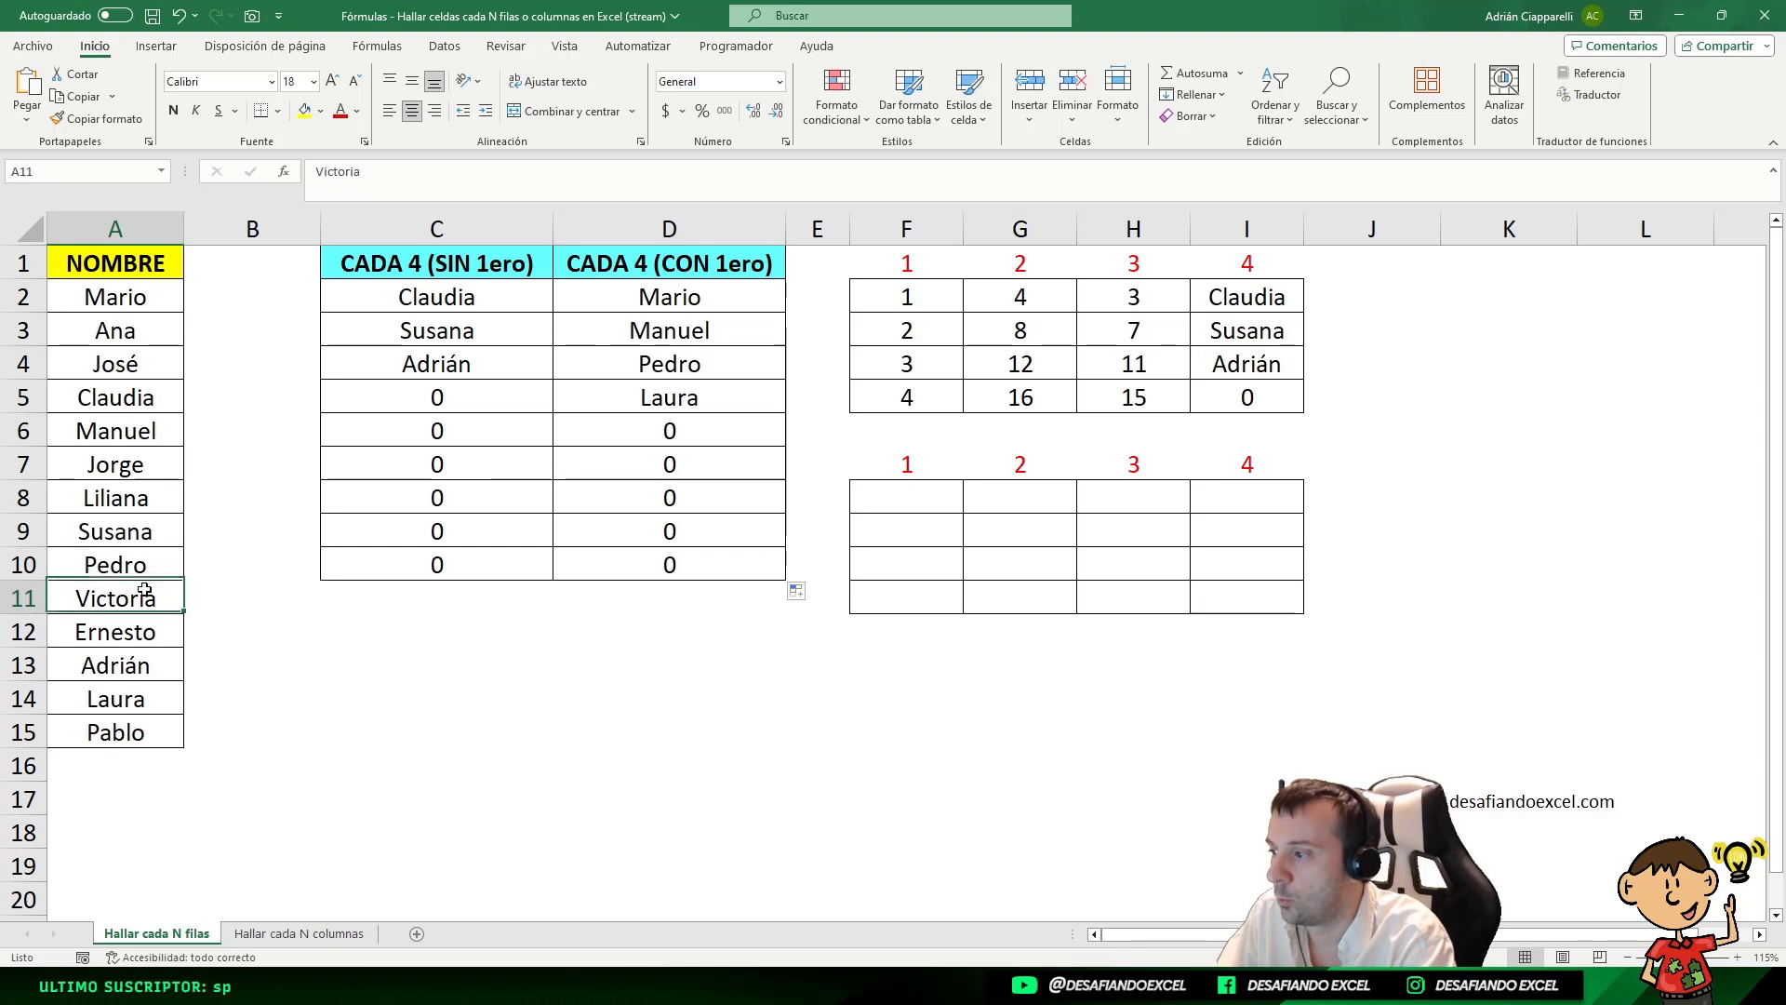
left_click(117, 631)
left_click(119, 665)
left_click(126, 699)
left_click(132, 722)
left_click(172, 701)
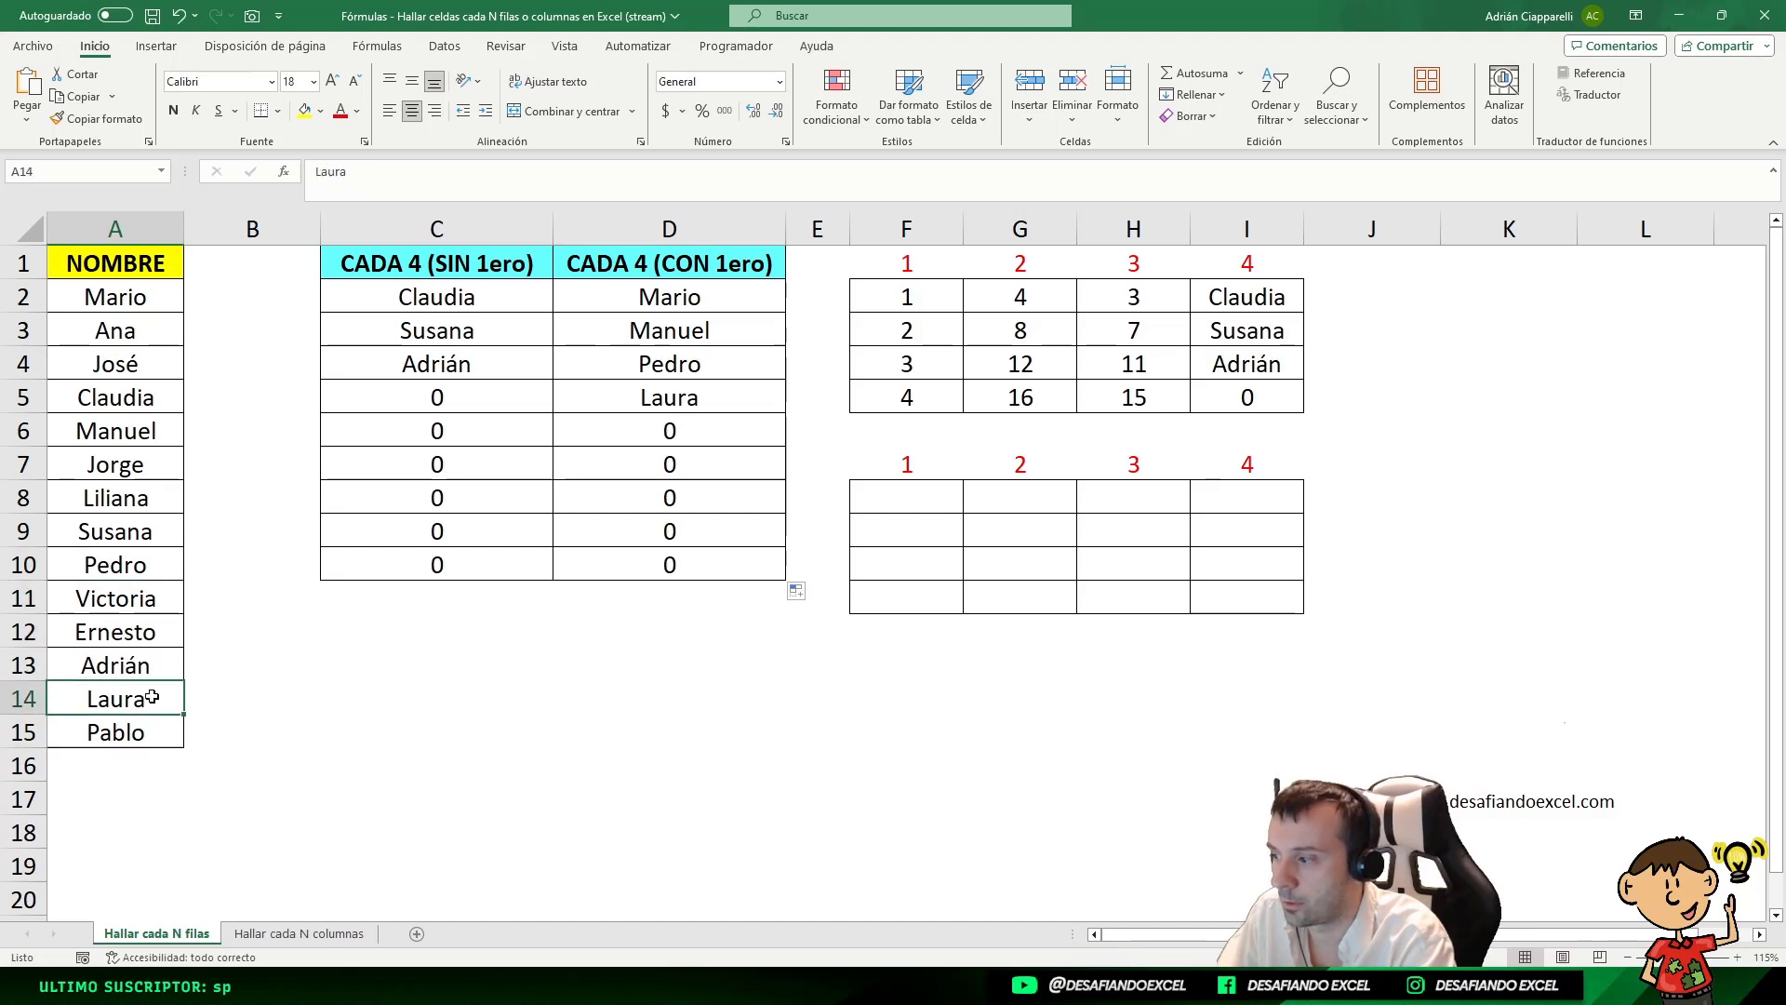
left_click(662, 394)
left_click(115, 732)
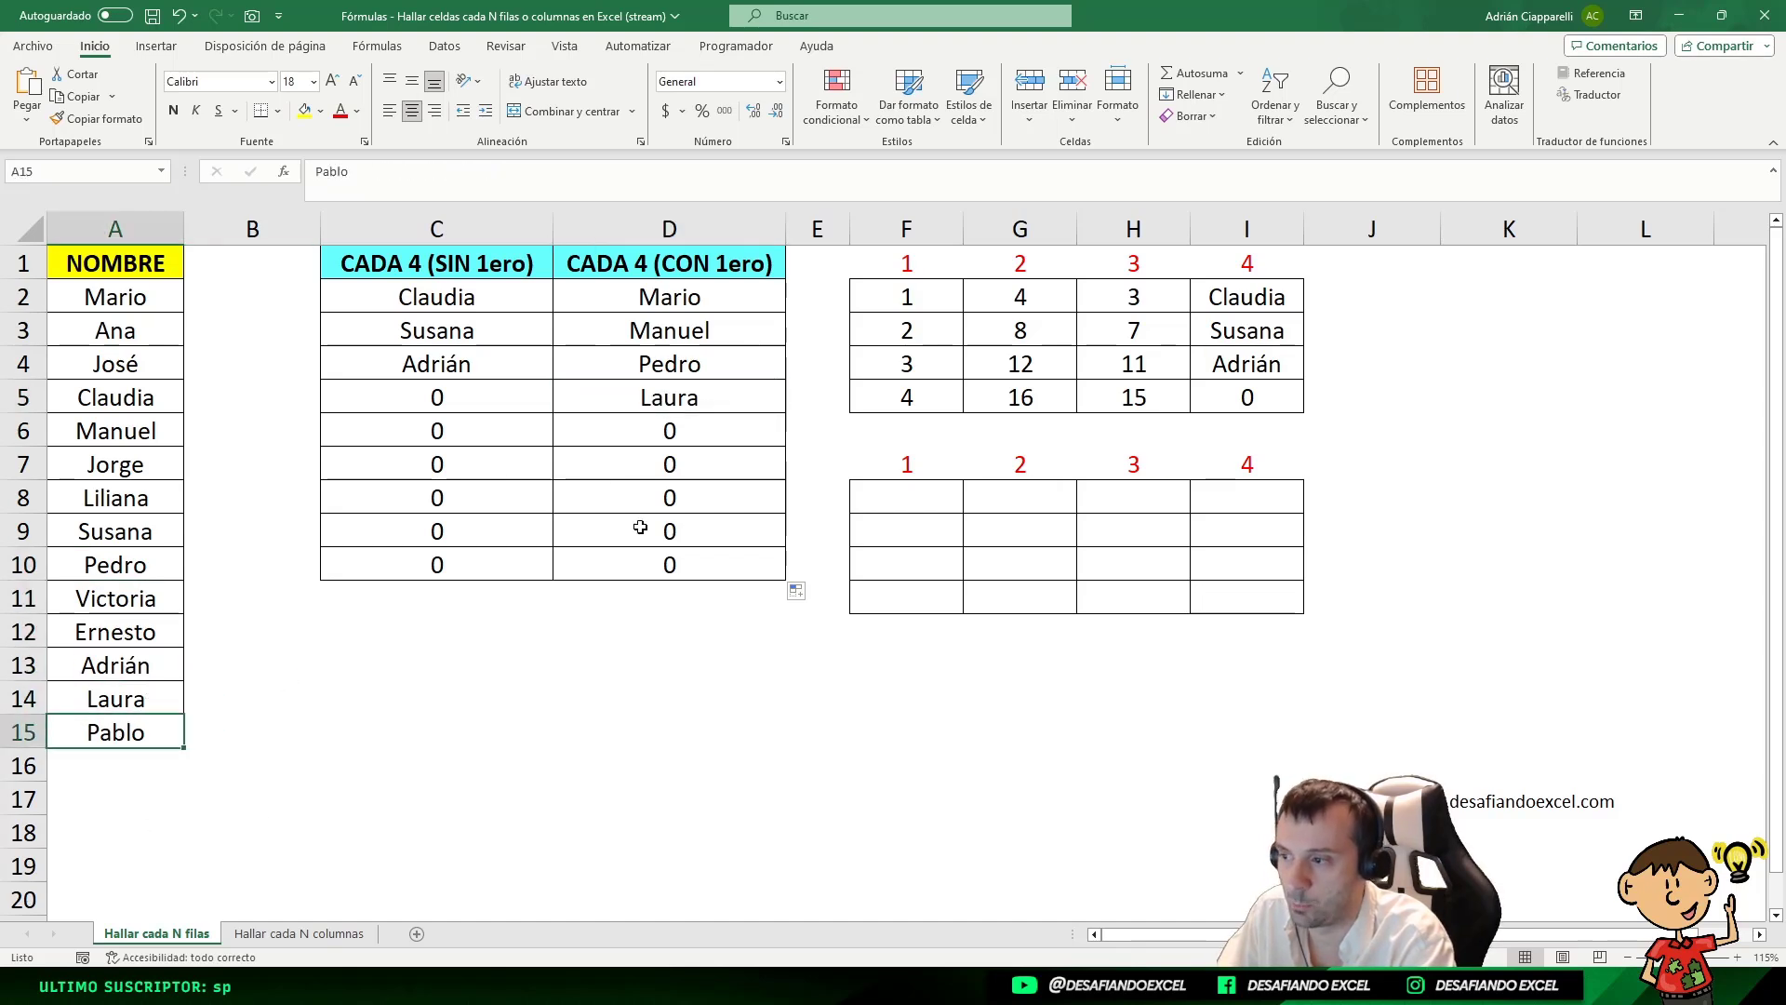
- Compare the DESREF formulas in D2 and C2
left_click(688, 302)
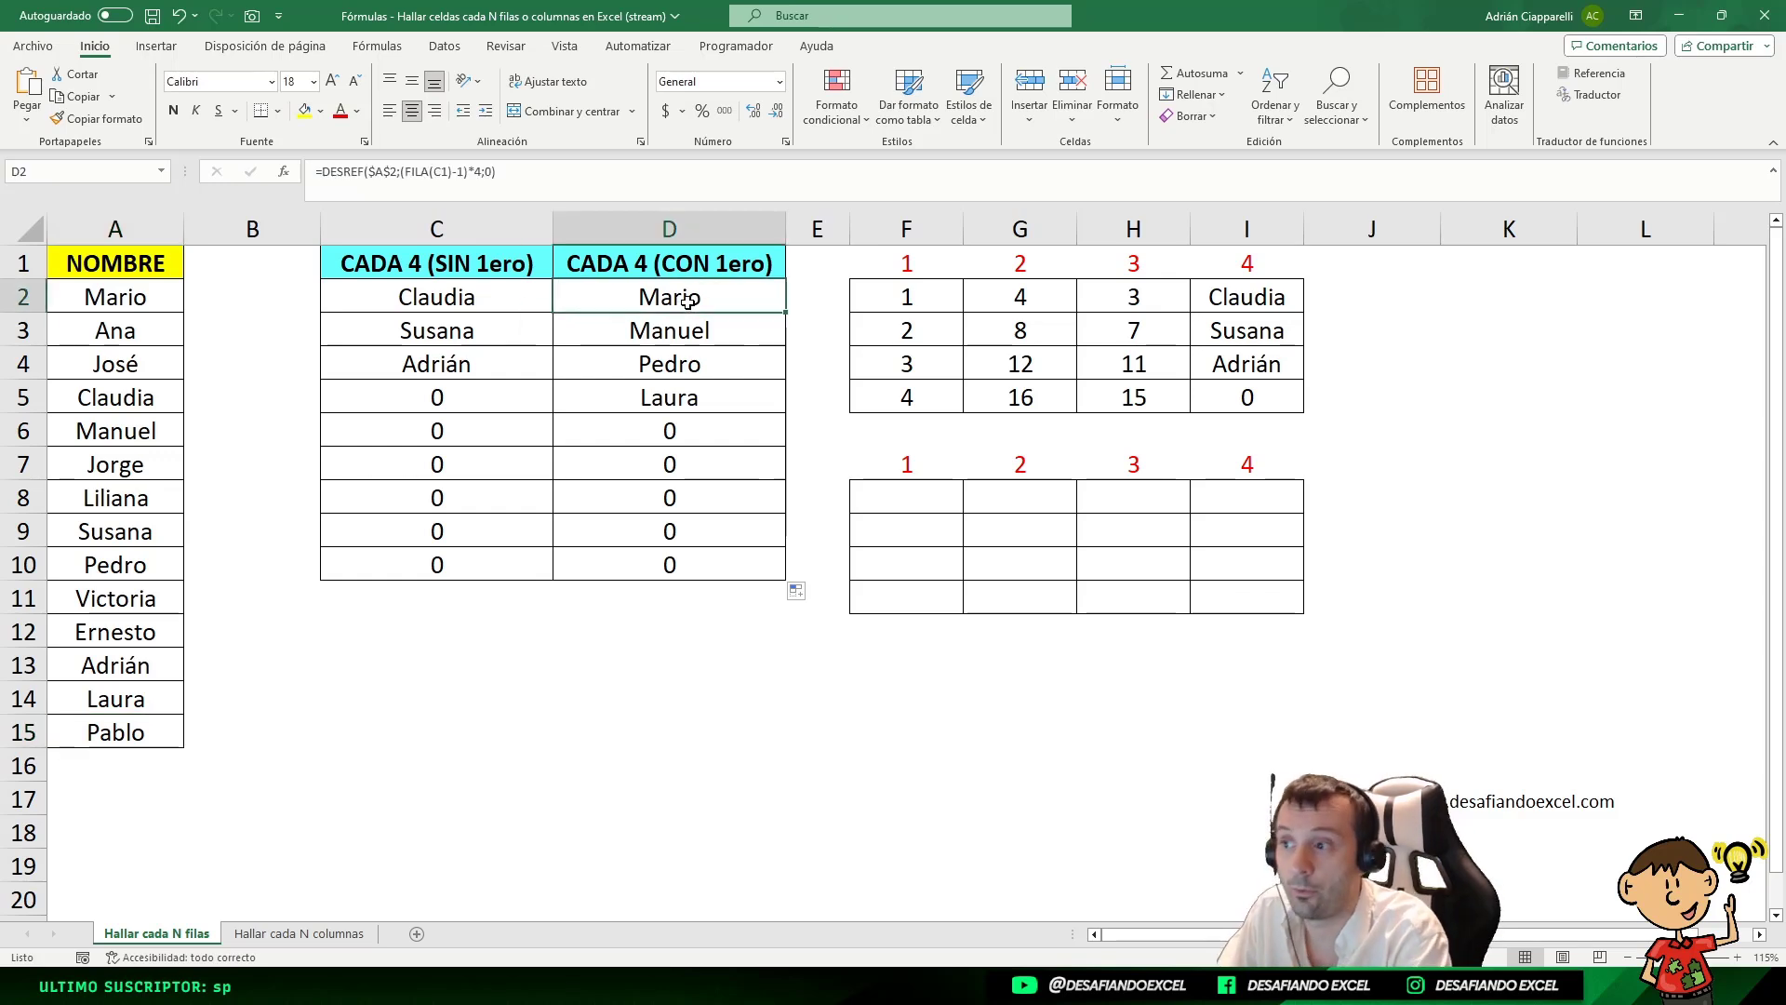
key("Left")
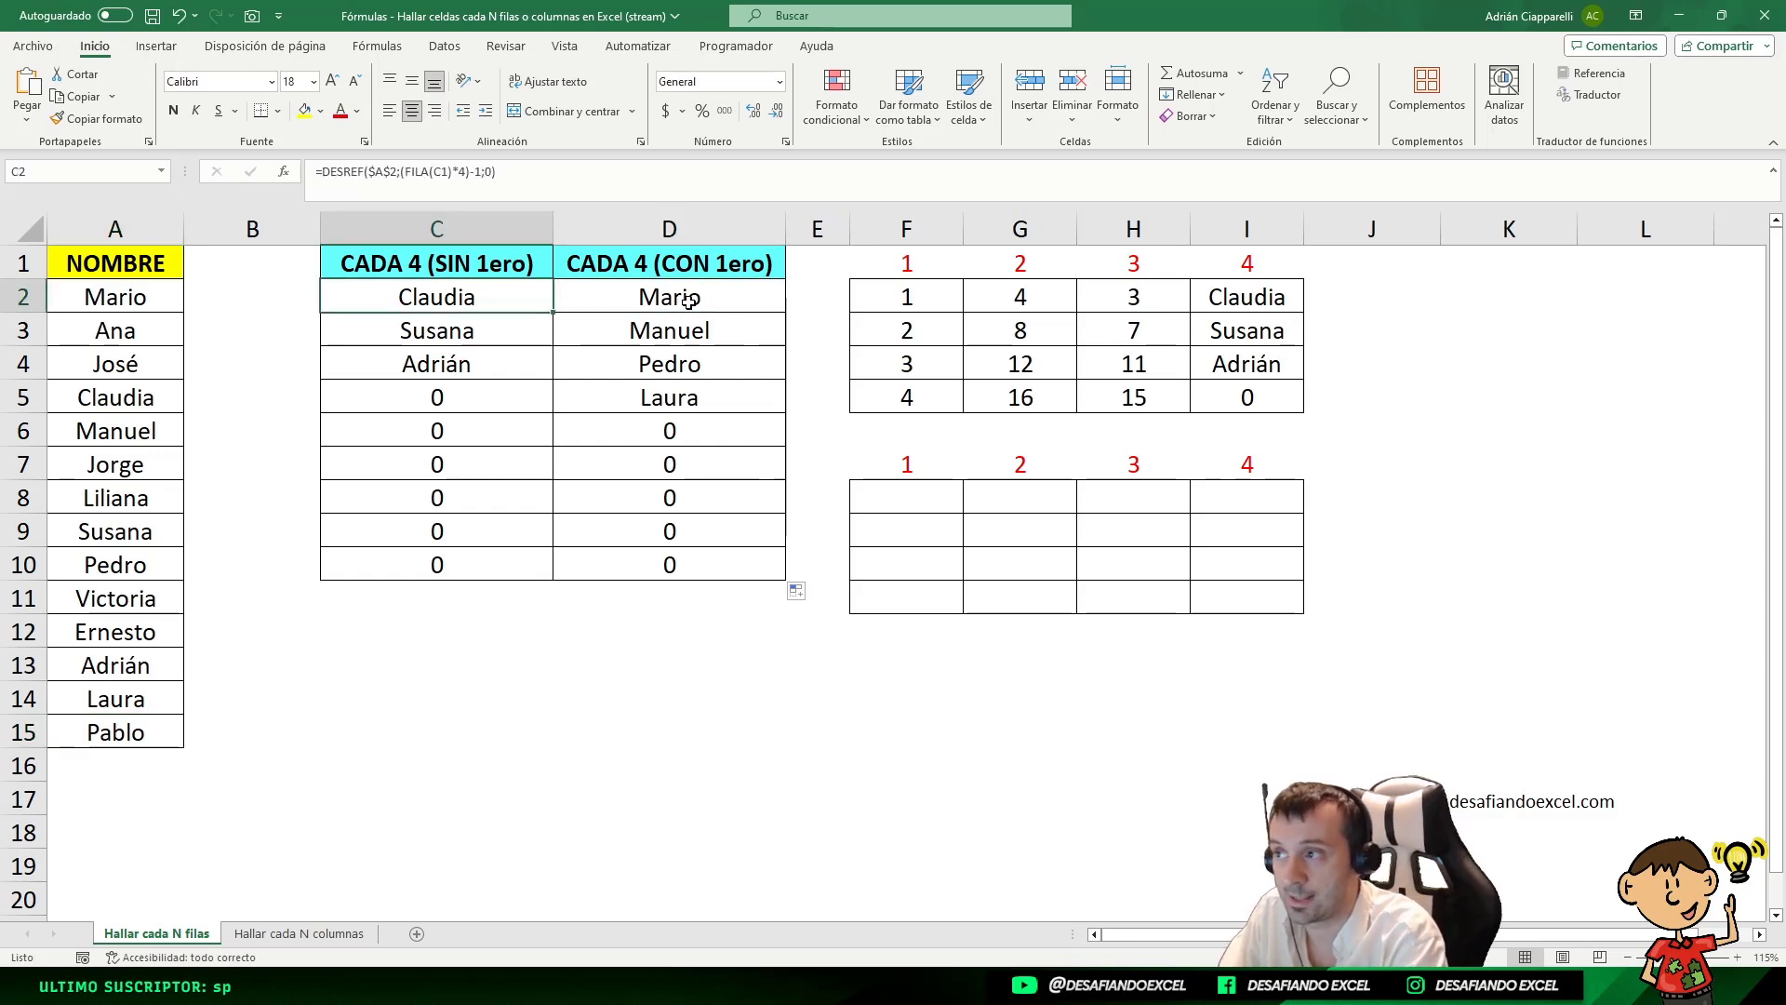
key("Right")
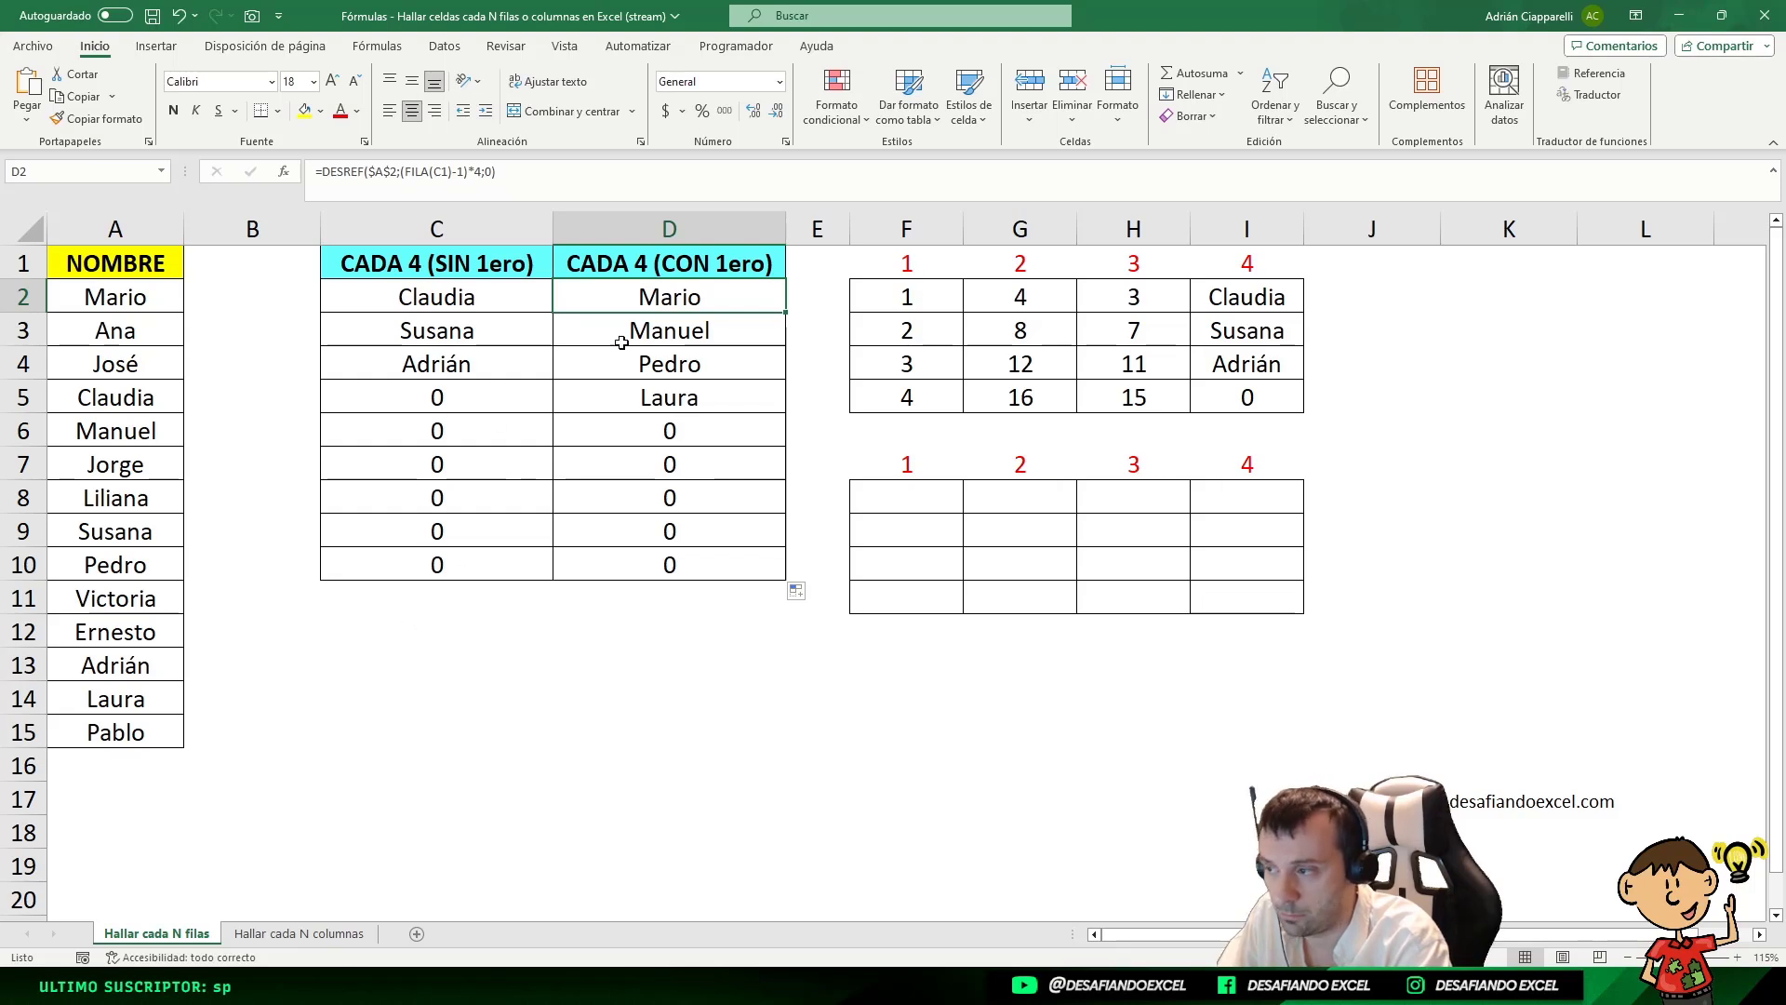
- Change the multiplier in the D2 formula to 5, giving =DESREF($A$2;(FILA(C1)-1)*5;0)
double_click(477, 171)
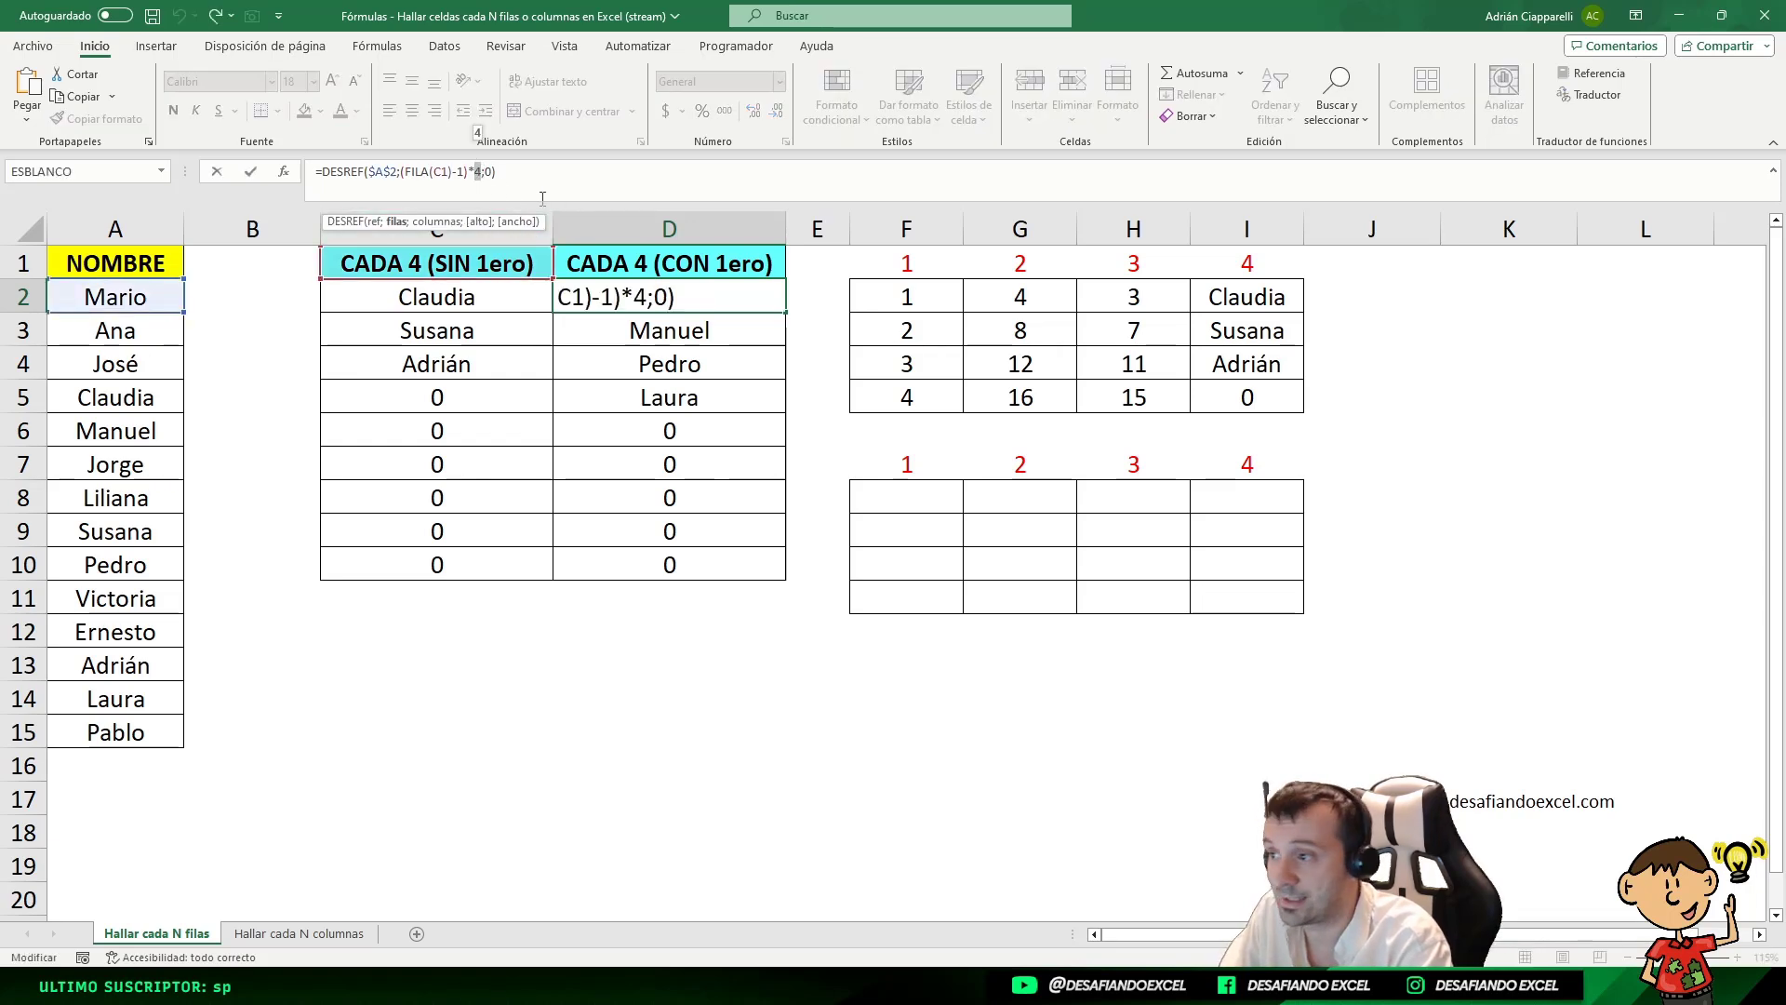
type("4")
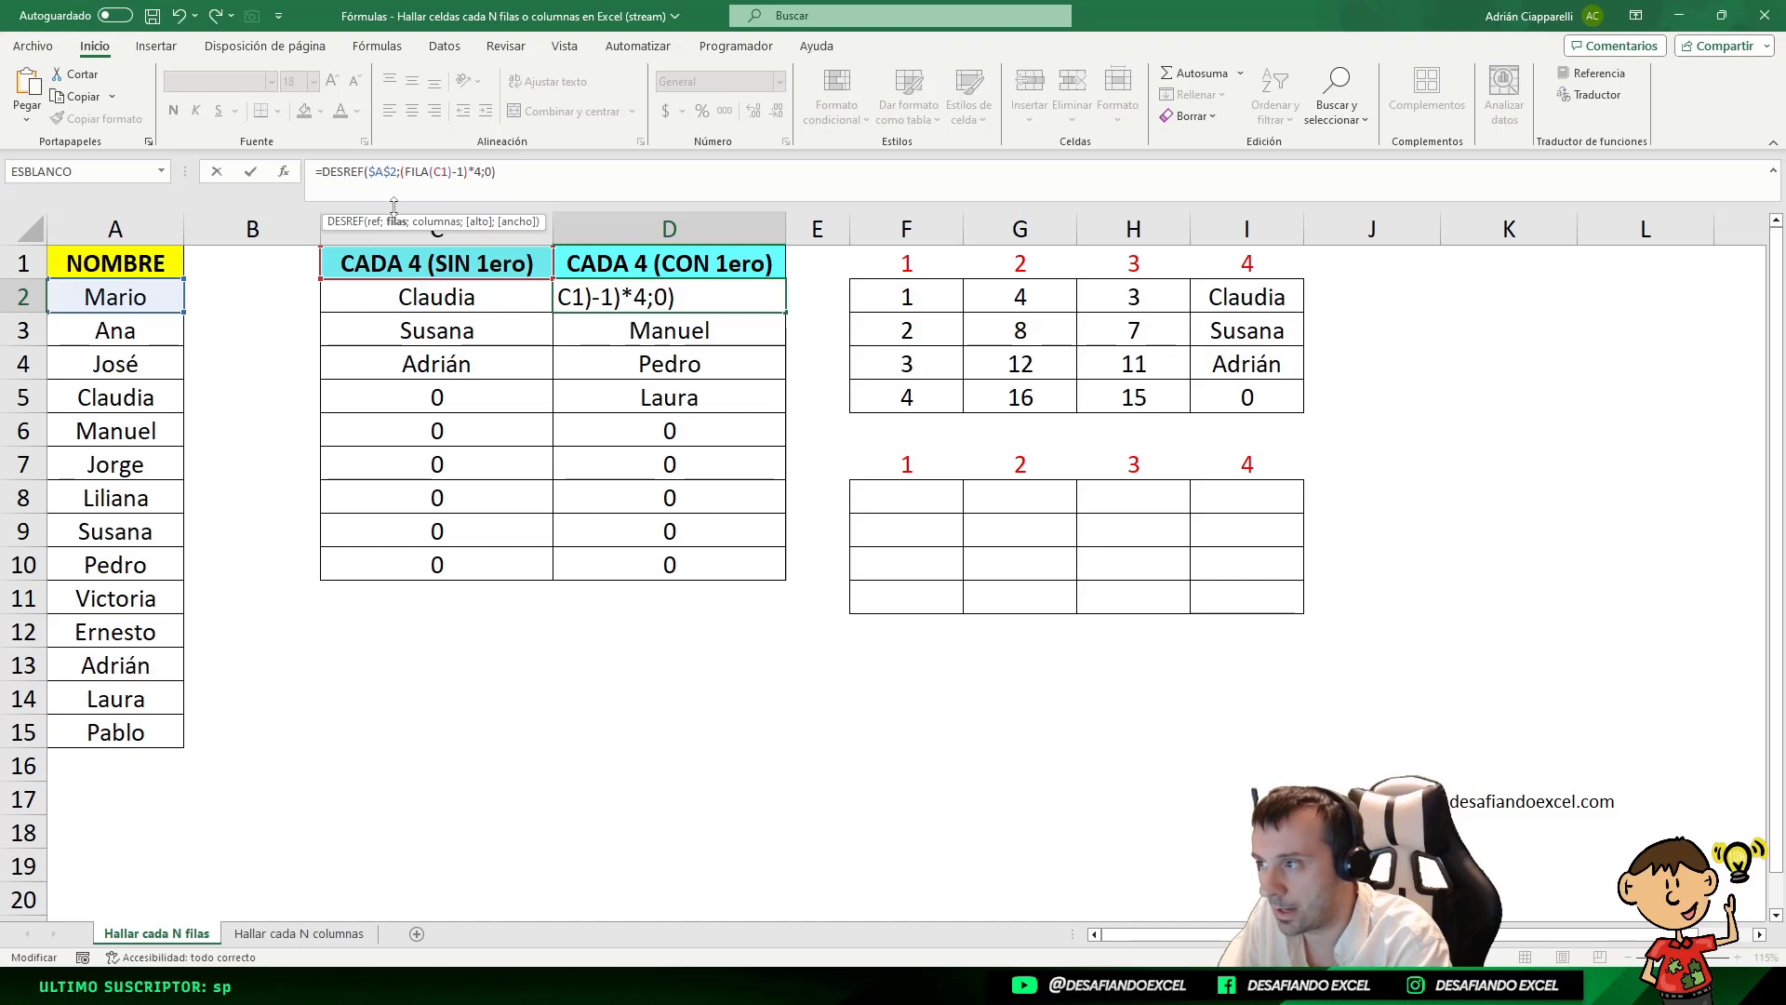
left_click(425, 172)
double_click(477, 172)
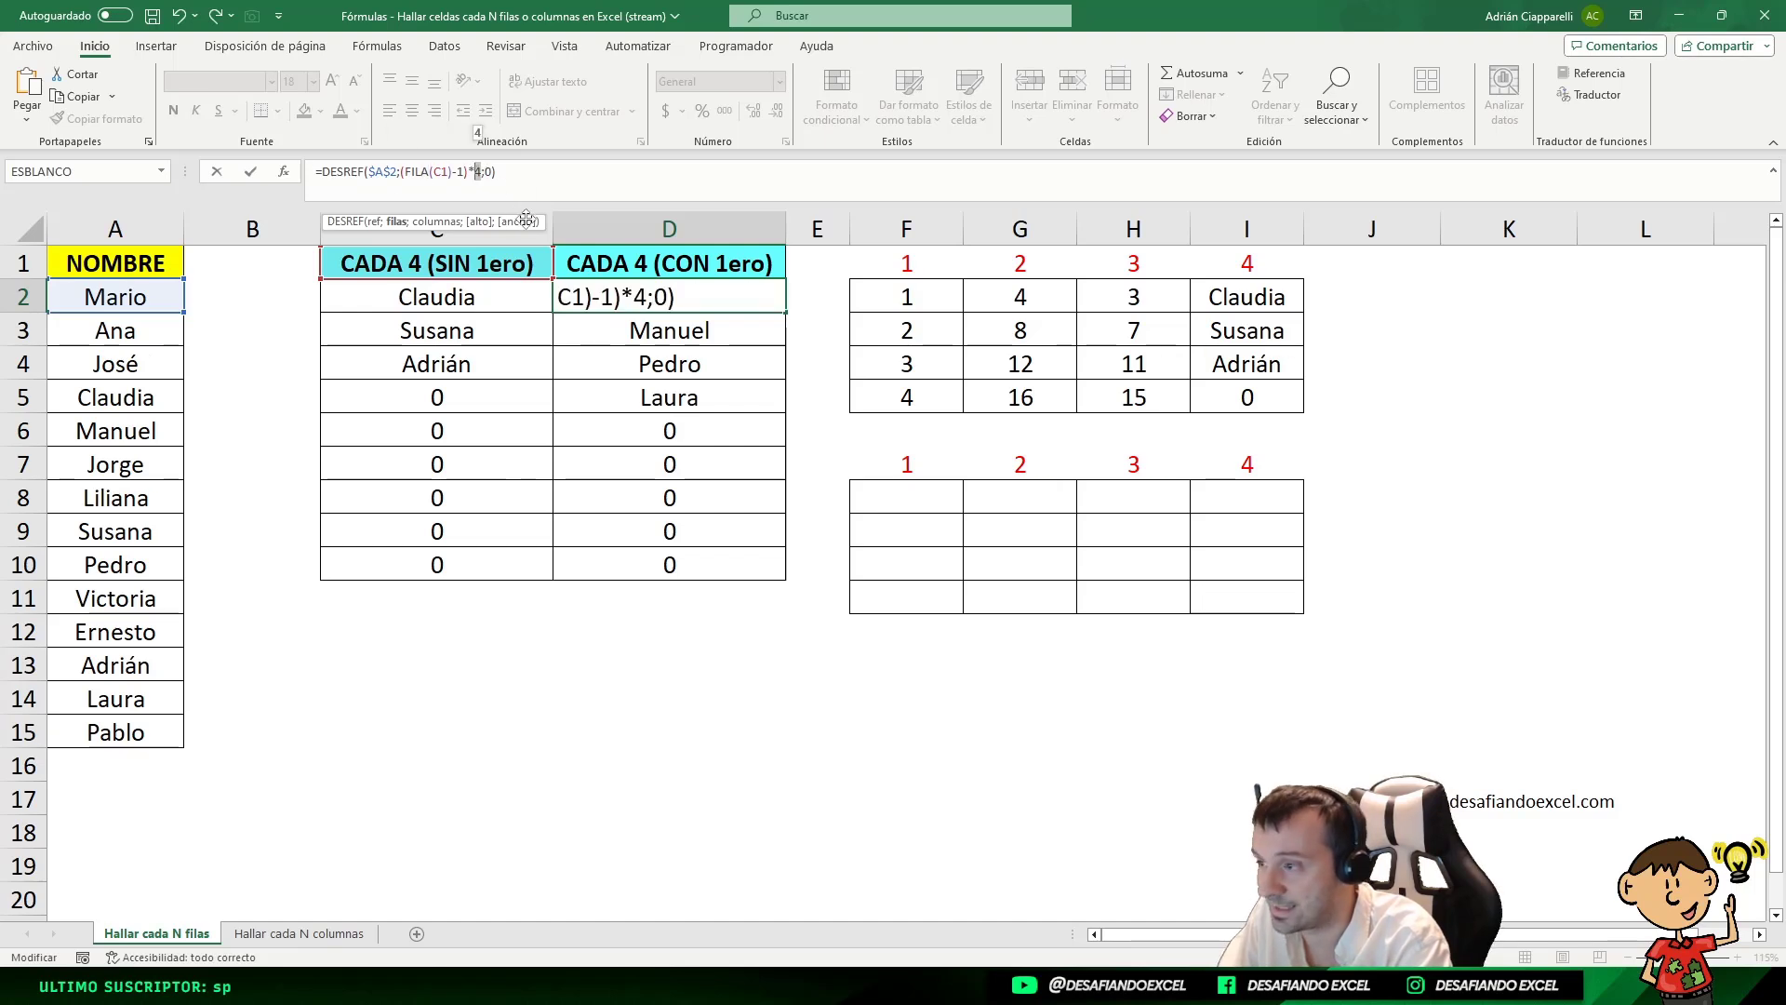
type("5")
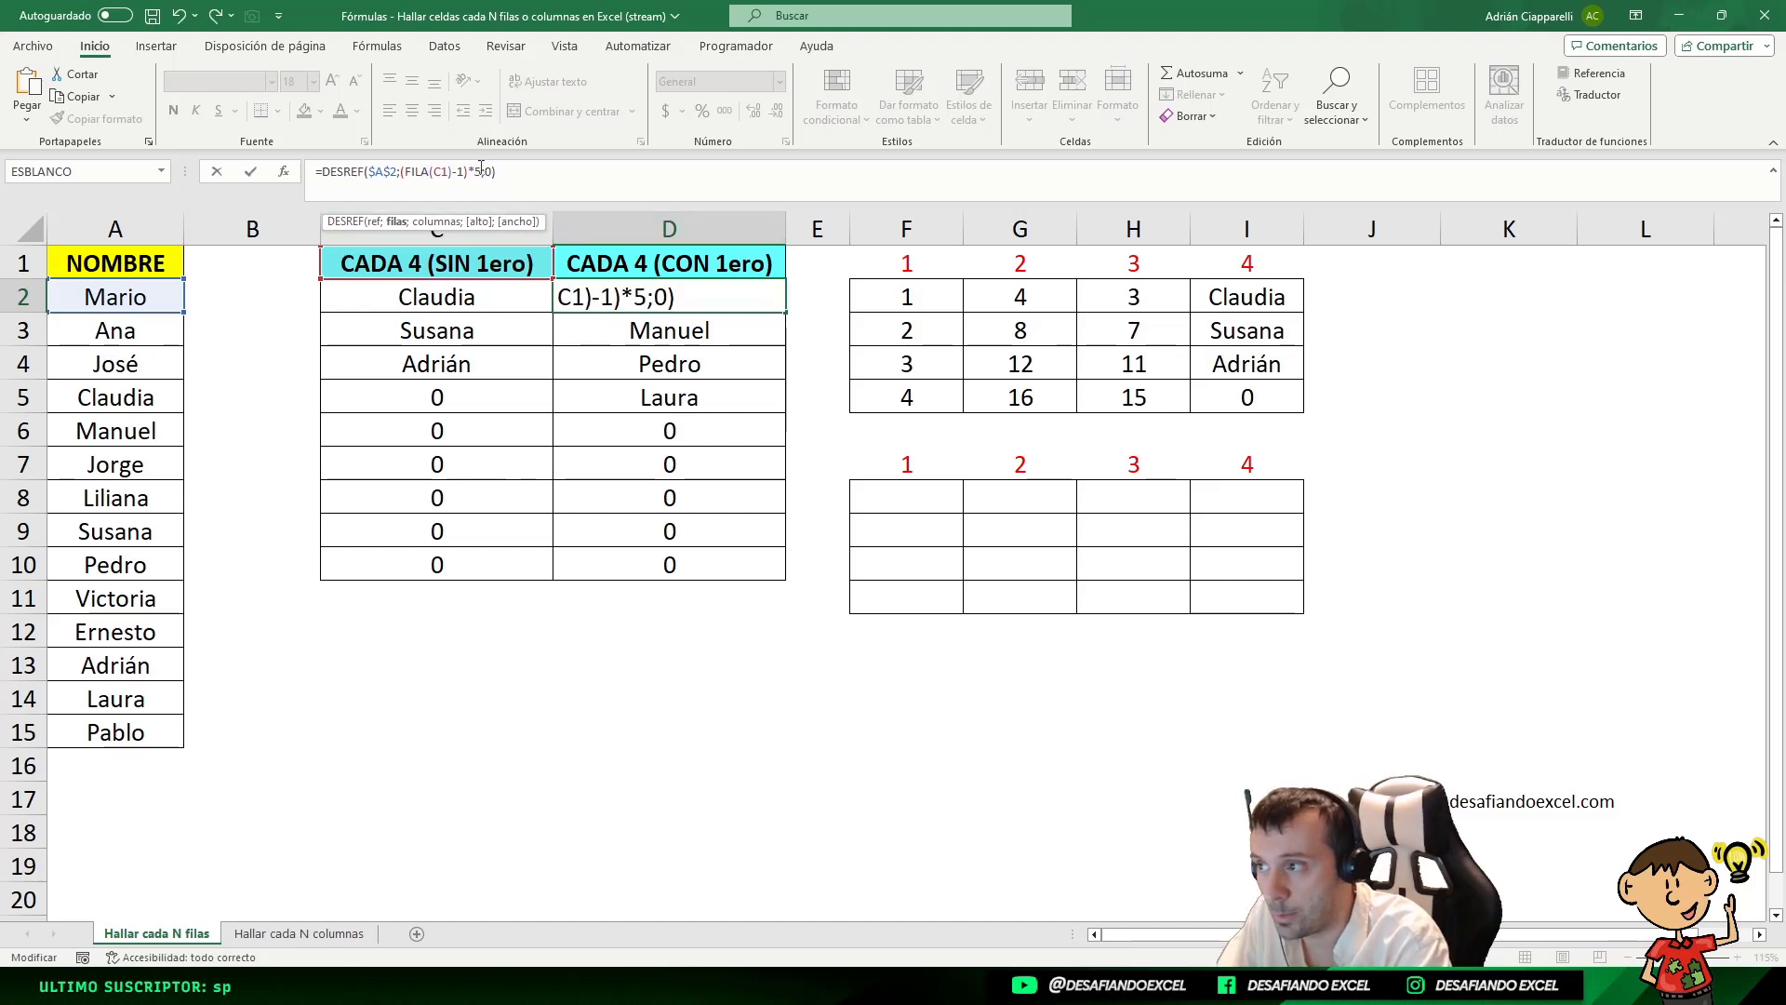
double_click(476, 172)
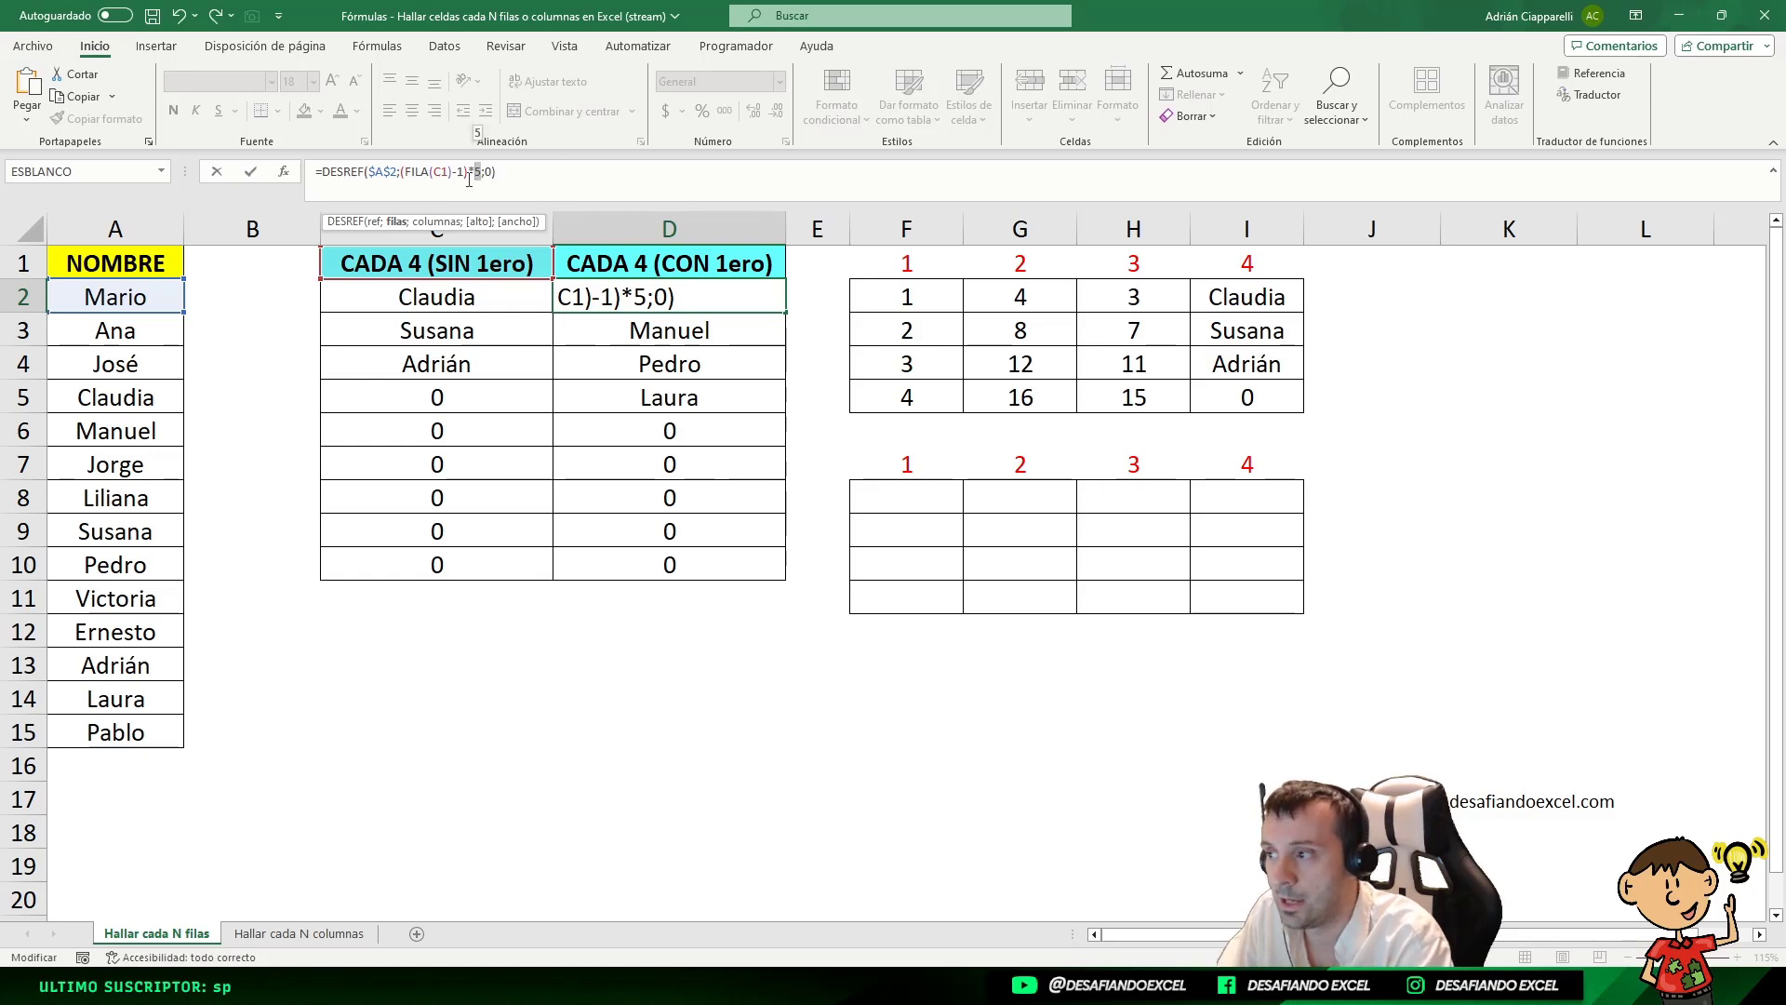
key("Return")
- Fill the modified D2 formula with the multiplier 5 down through D10
left_click(579, 291)
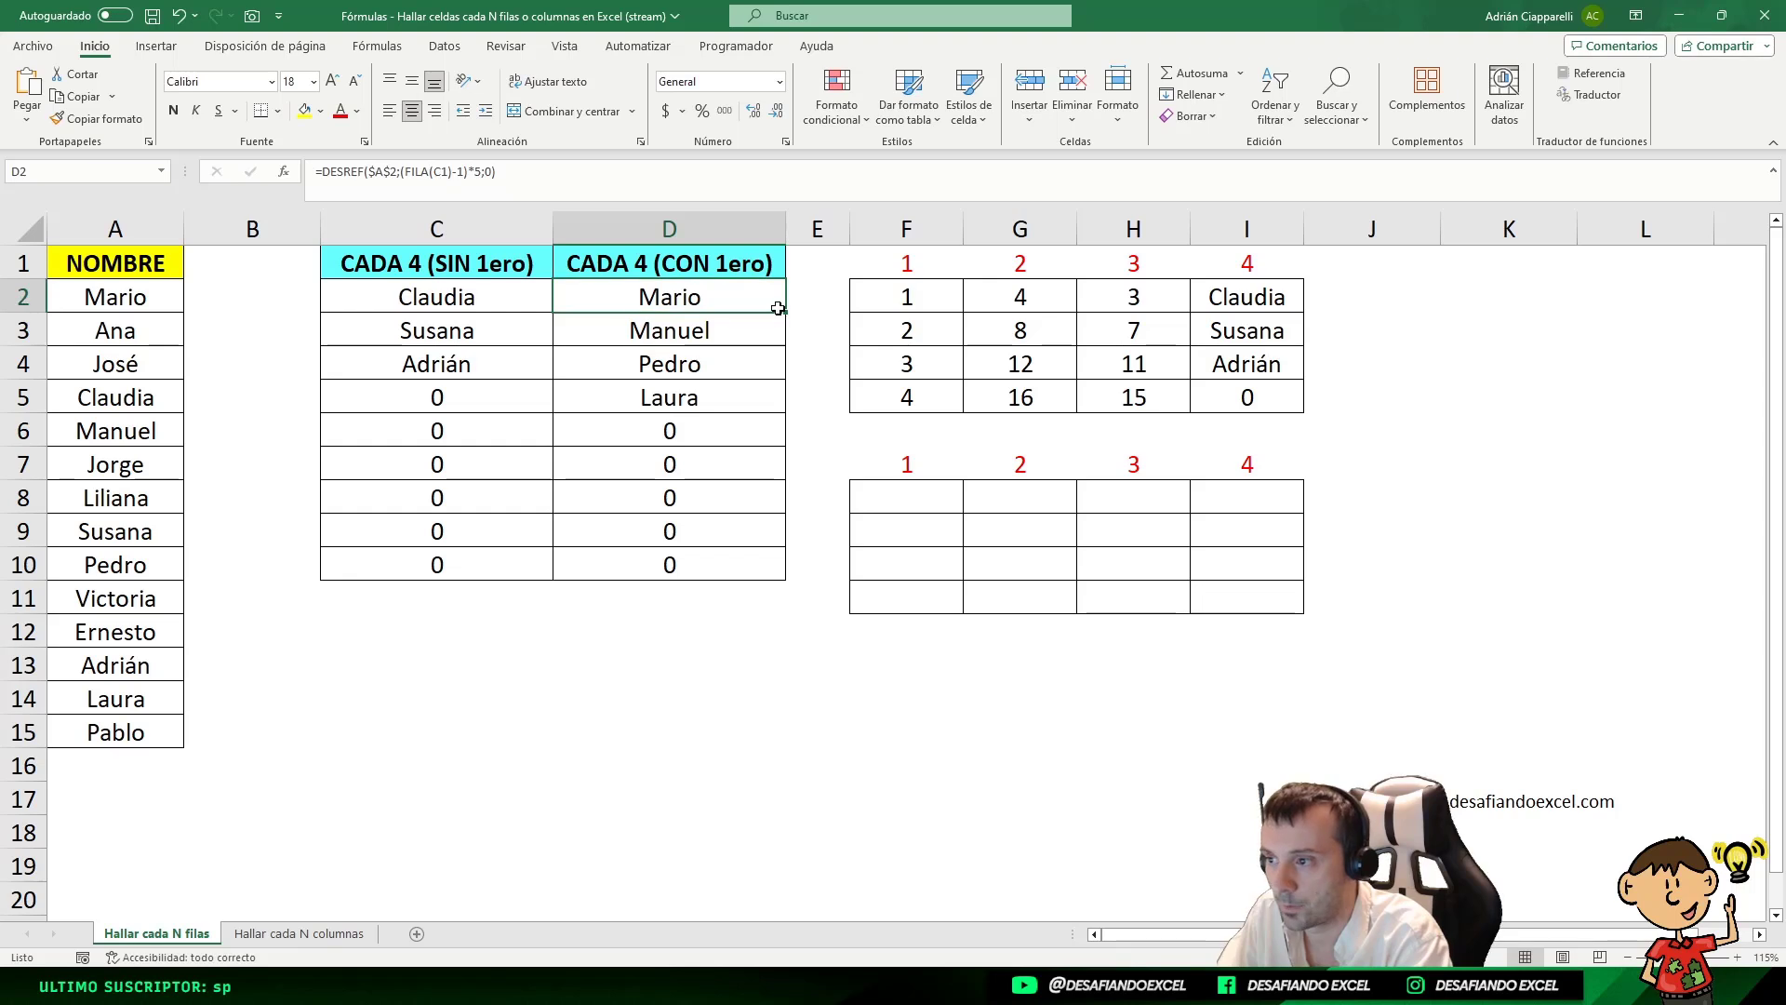
left_click_drag(786, 314, 773, 573)
left_click(710, 293)
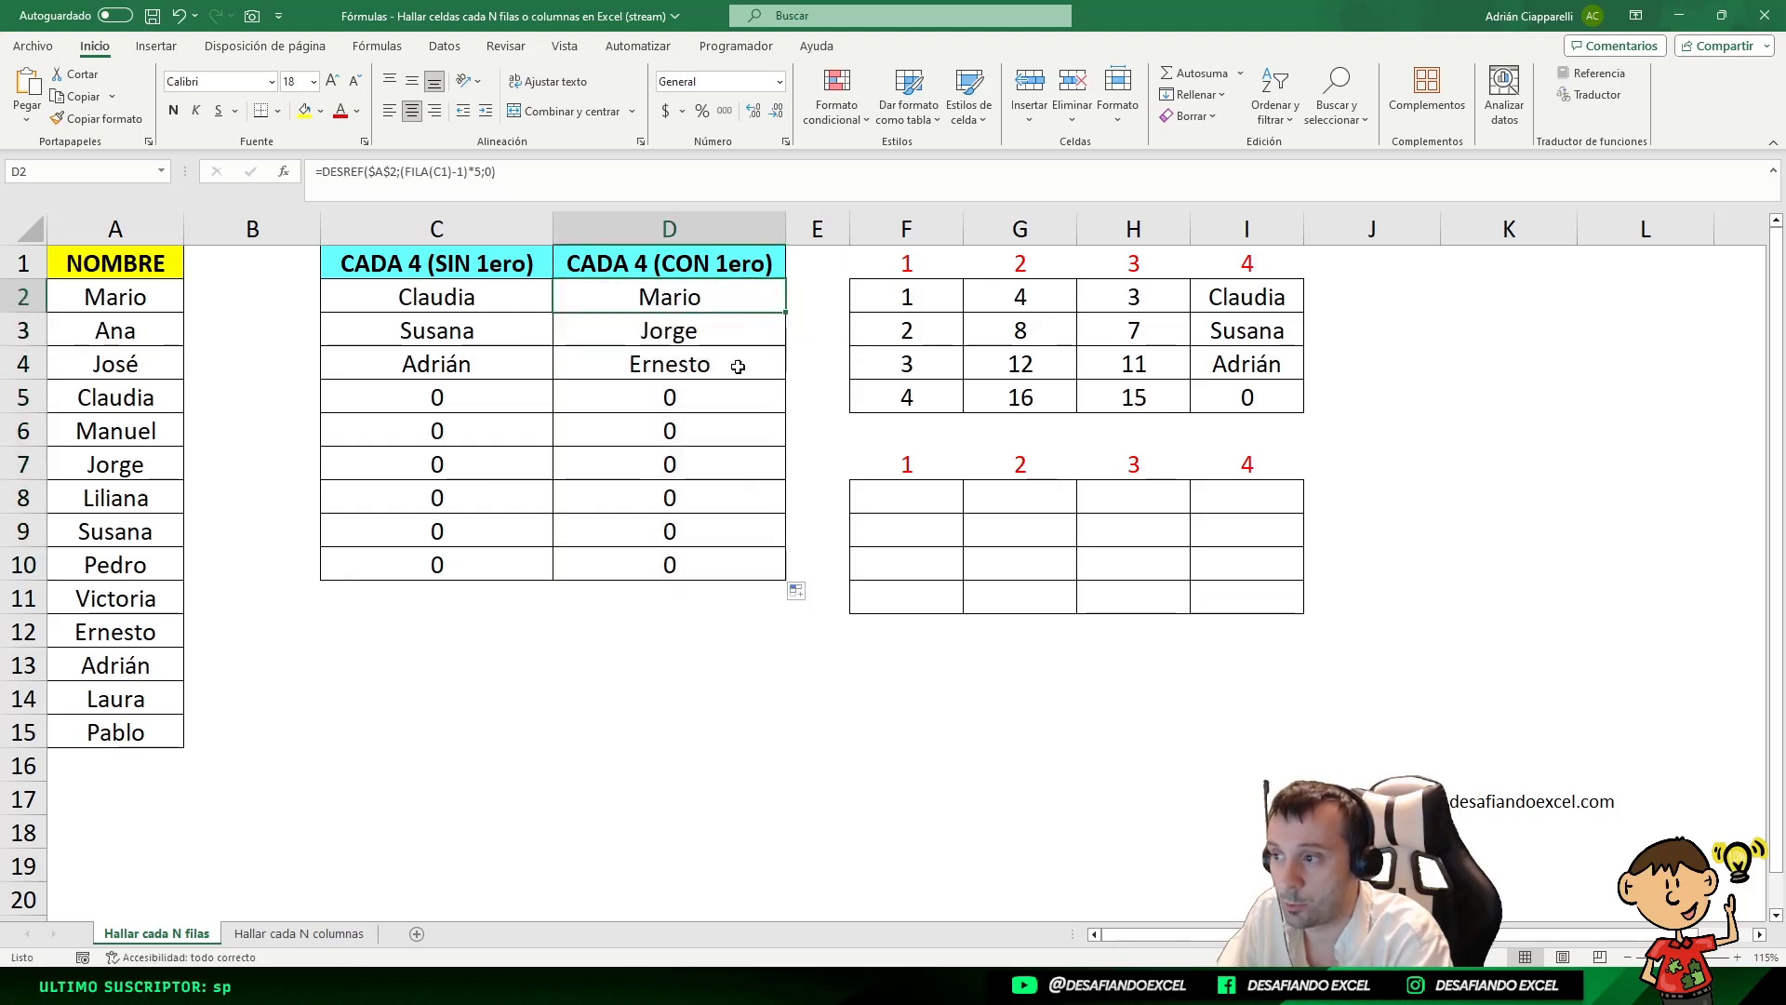
- Count through the NOMBRE list in steps of five from the first name and check each match against D2:D4
left_click(136, 297)
left_click(130, 330)
left_click(133, 364)
left_click(134, 398)
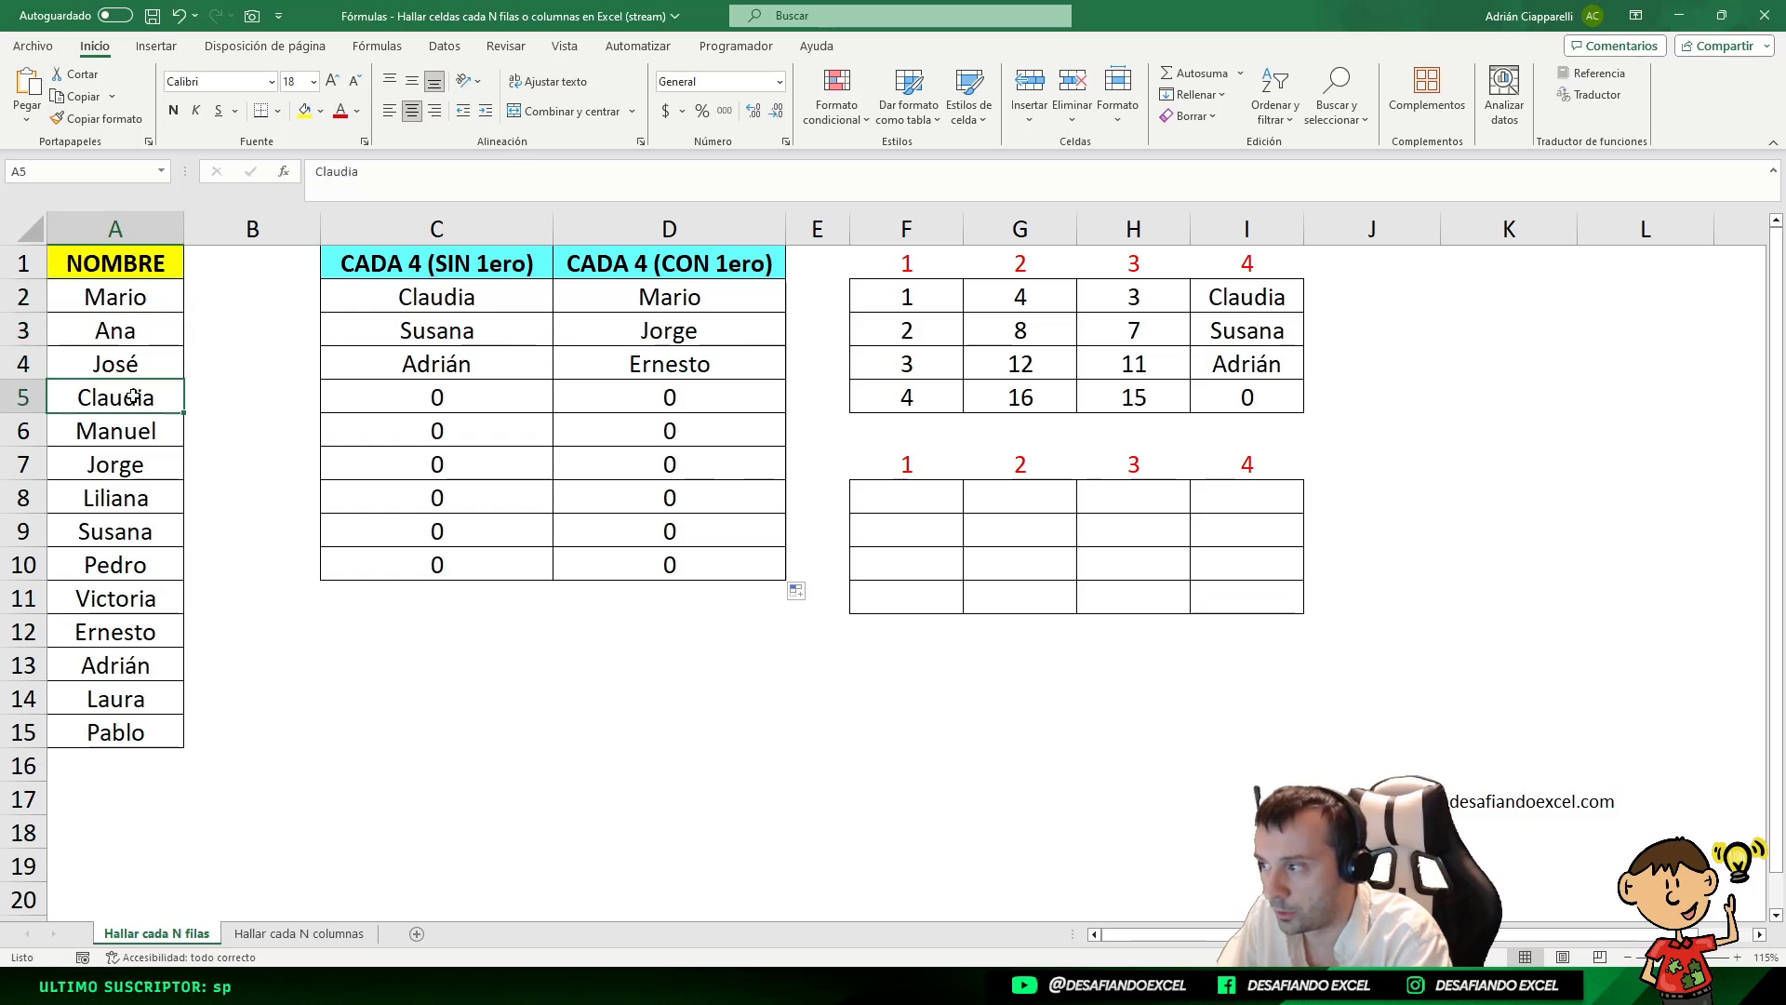
left_click(132, 430)
left_click(130, 464)
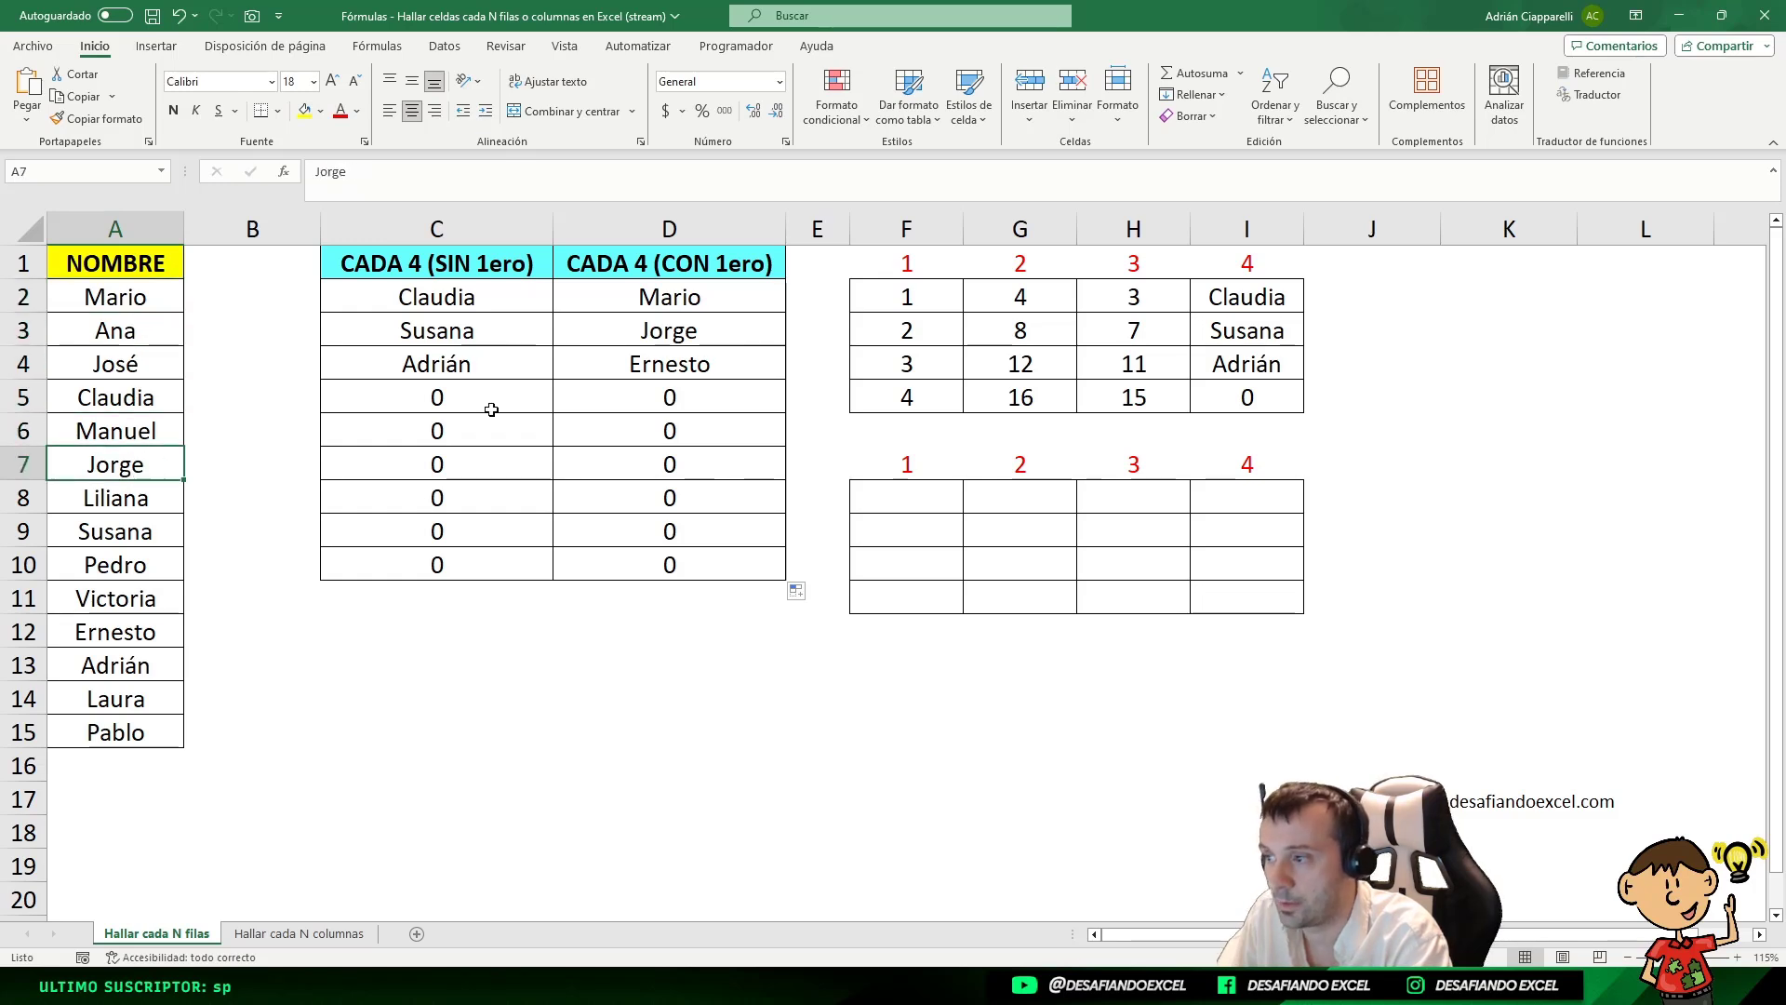
left_click(94, 497)
left_click(100, 531)
left_click(104, 565)
left_click(104, 599)
left_click(104, 632)
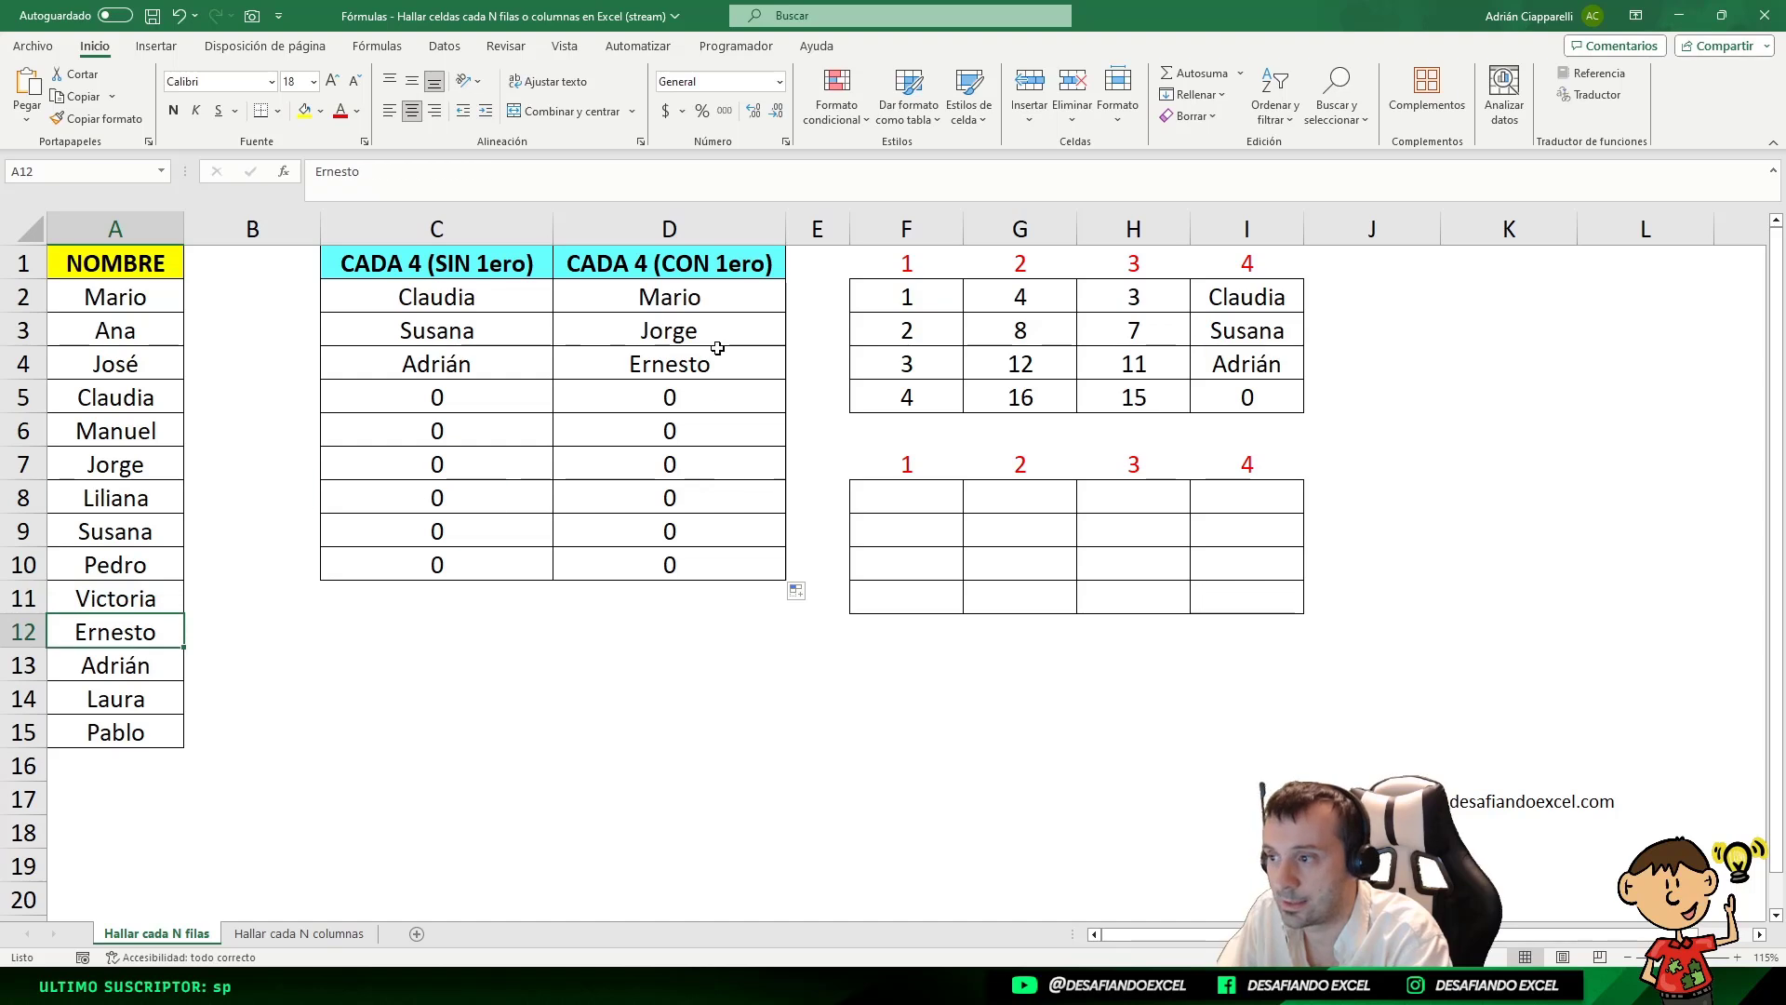
- Inspect the DESREF formulas in D4, C2 and D2 to compare how each multiplies the row offset
left_click(717, 351)
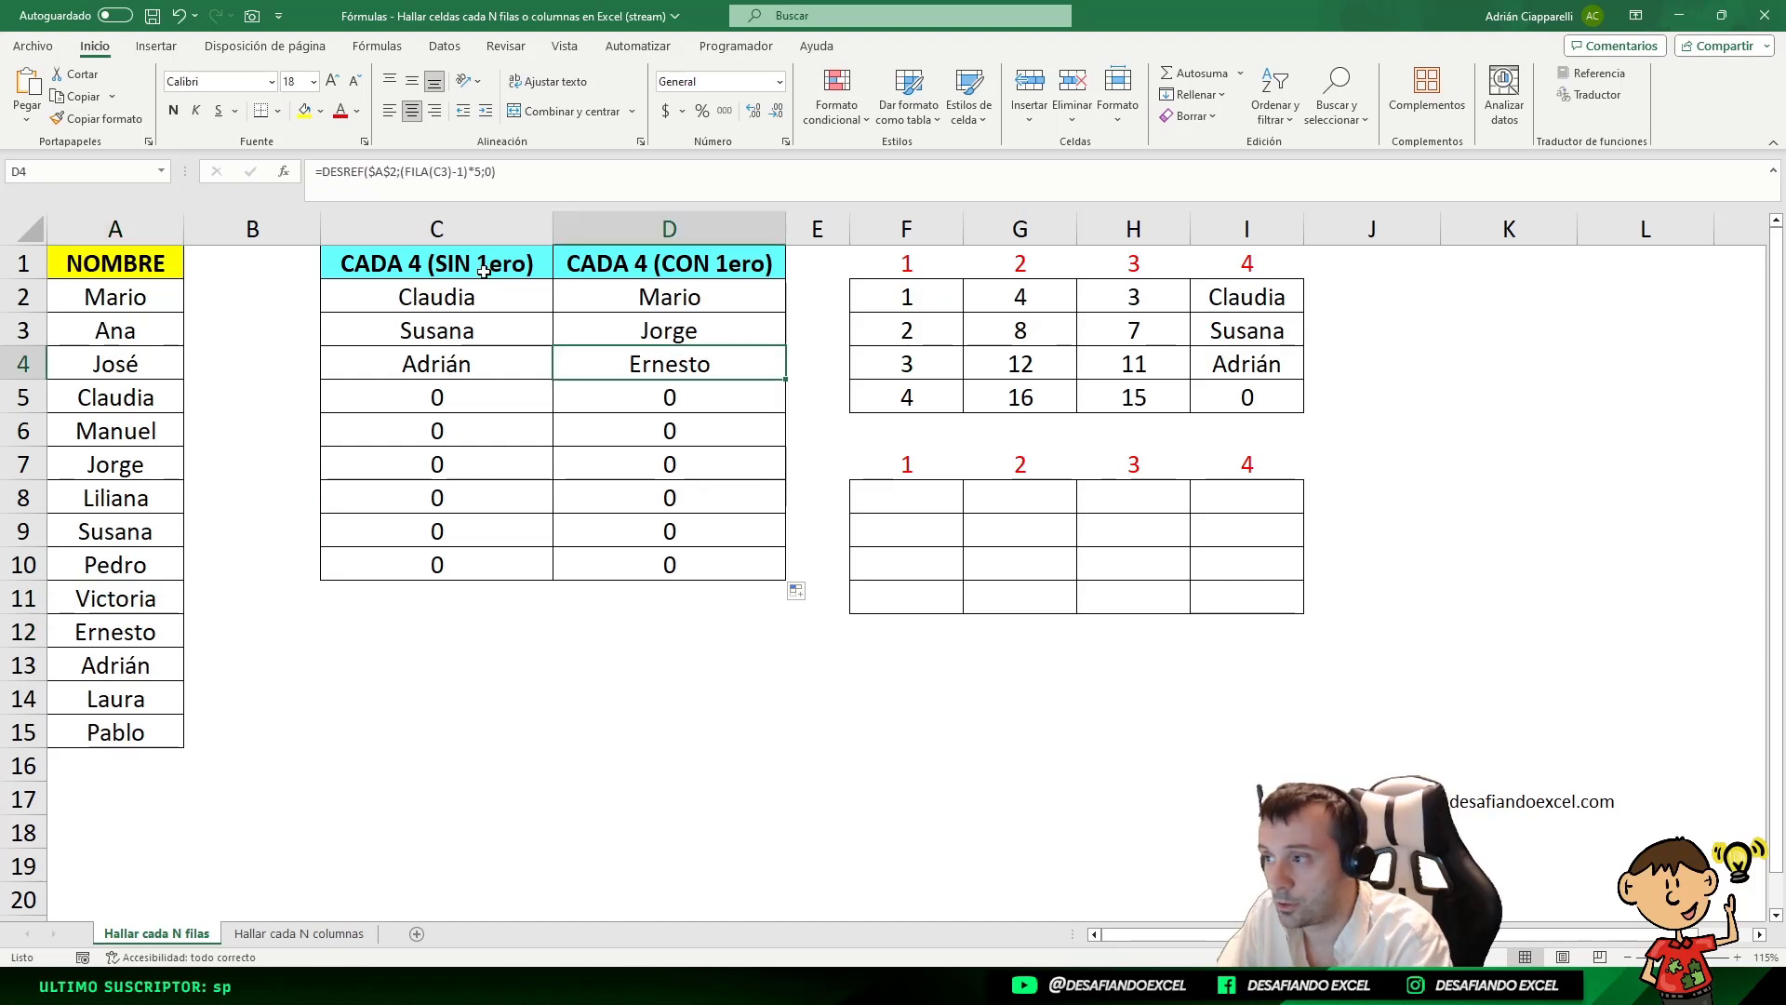
left_click(578, 298)
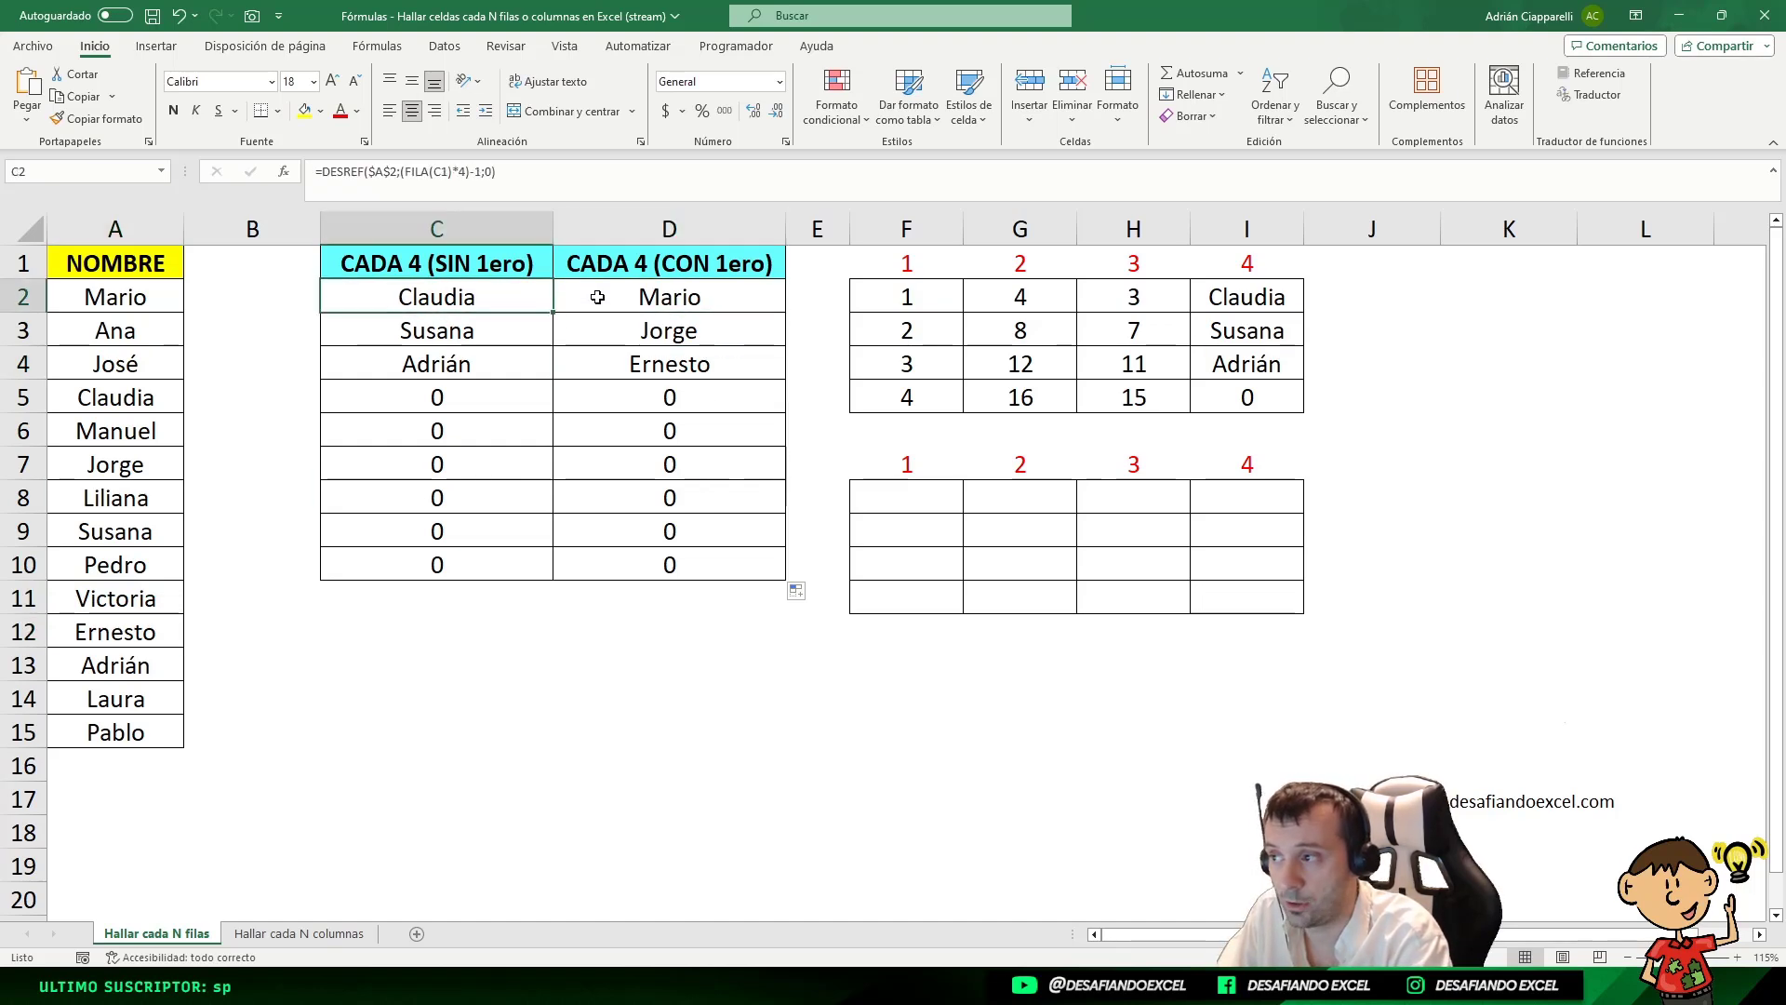
left_click(530, 298)
left_click(637, 288)
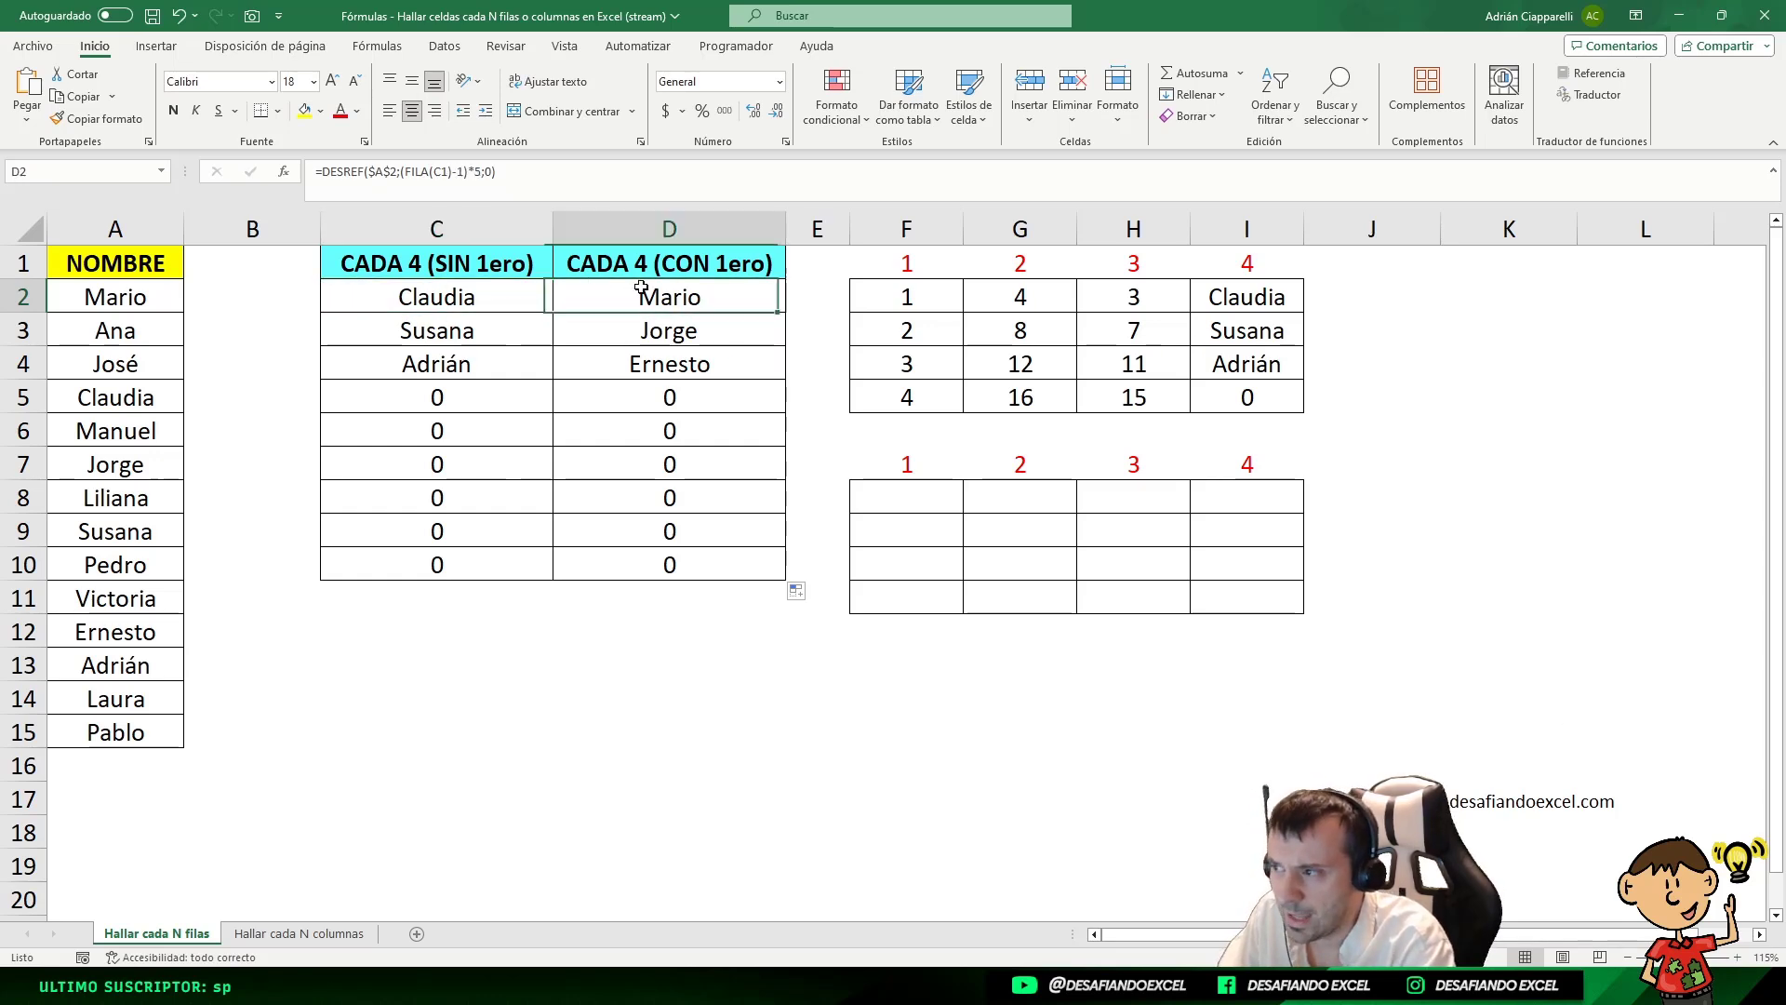
- Undo the change of multiplier in the D2 formula and fill the restored formula down through D10
left_click(482, 173)
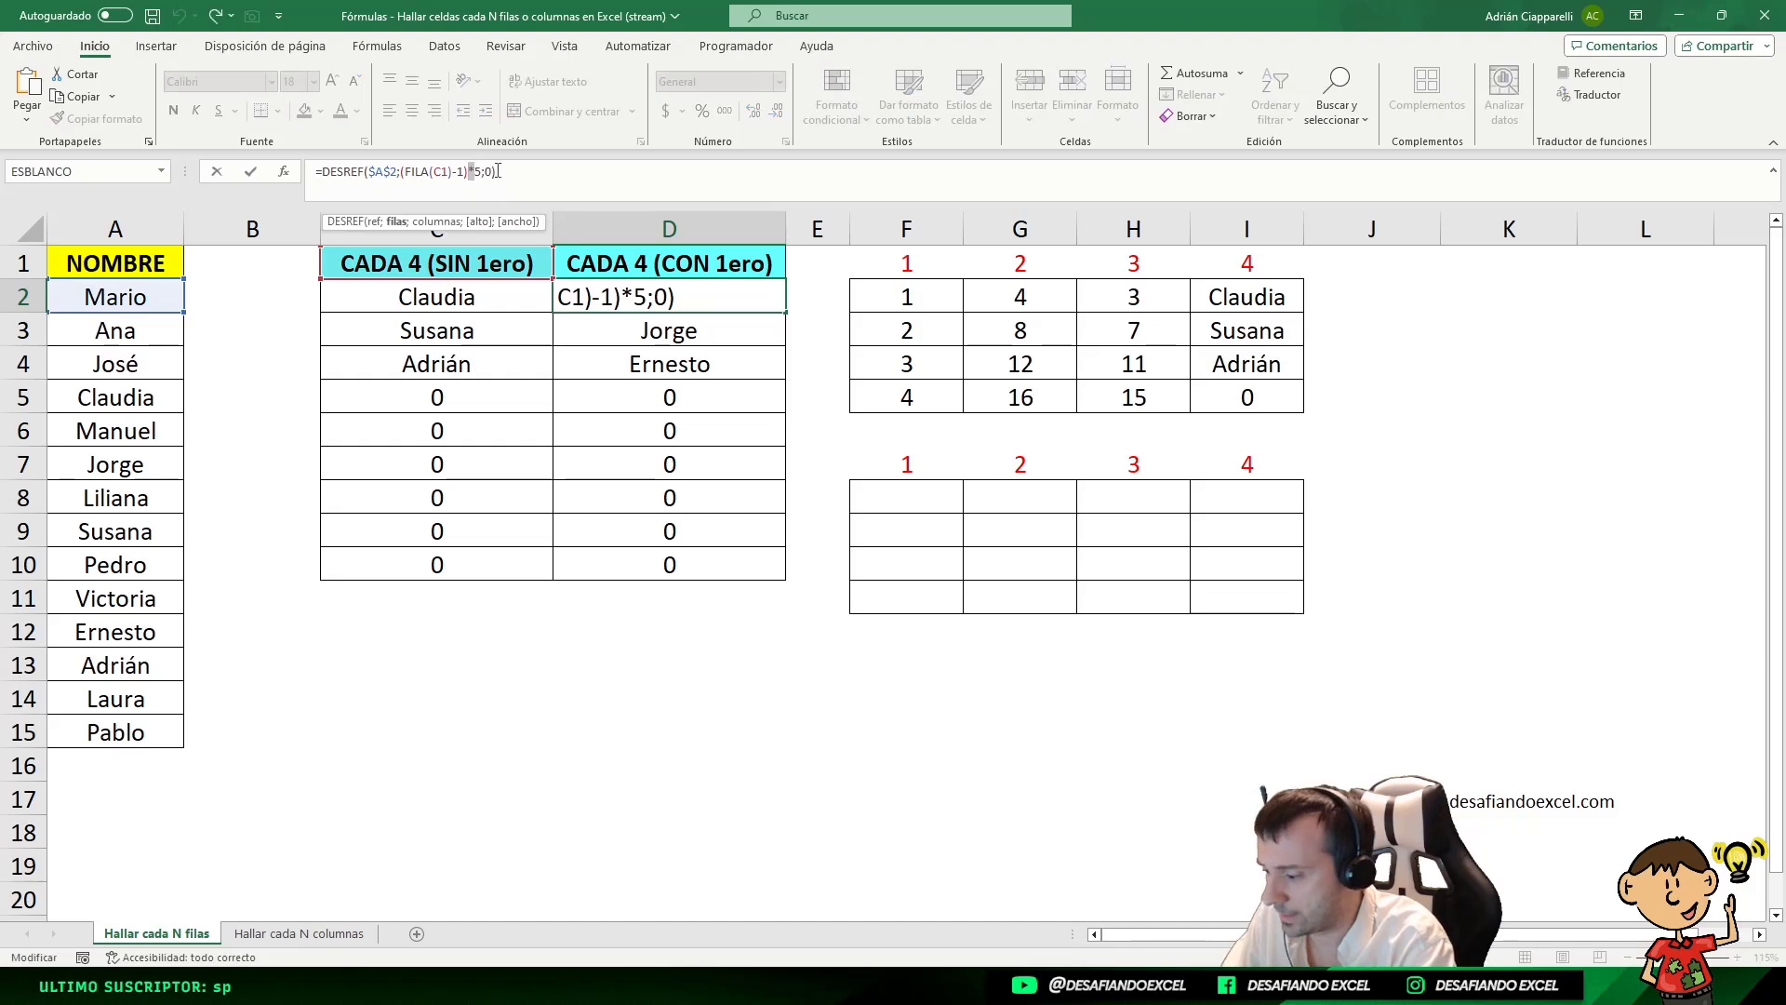
key("Escape")
key("ctrl+z")
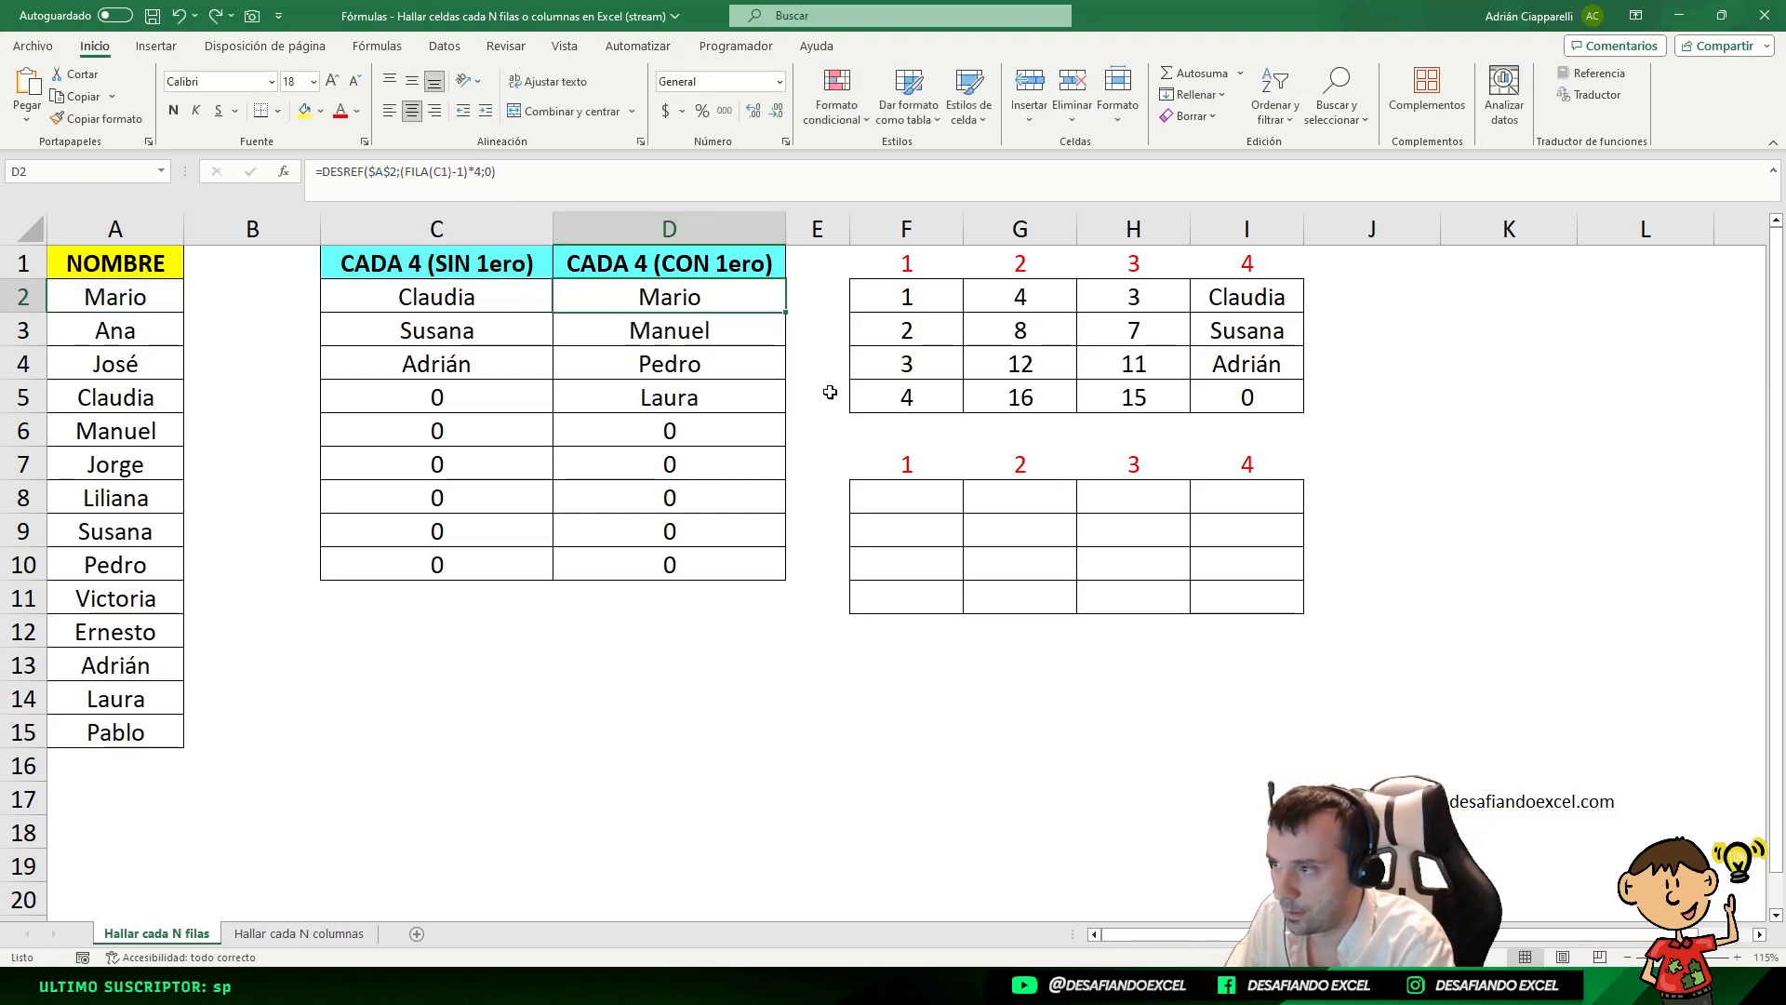
left_click_drag(786, 313, 779, 581)
left_click(677, 290)
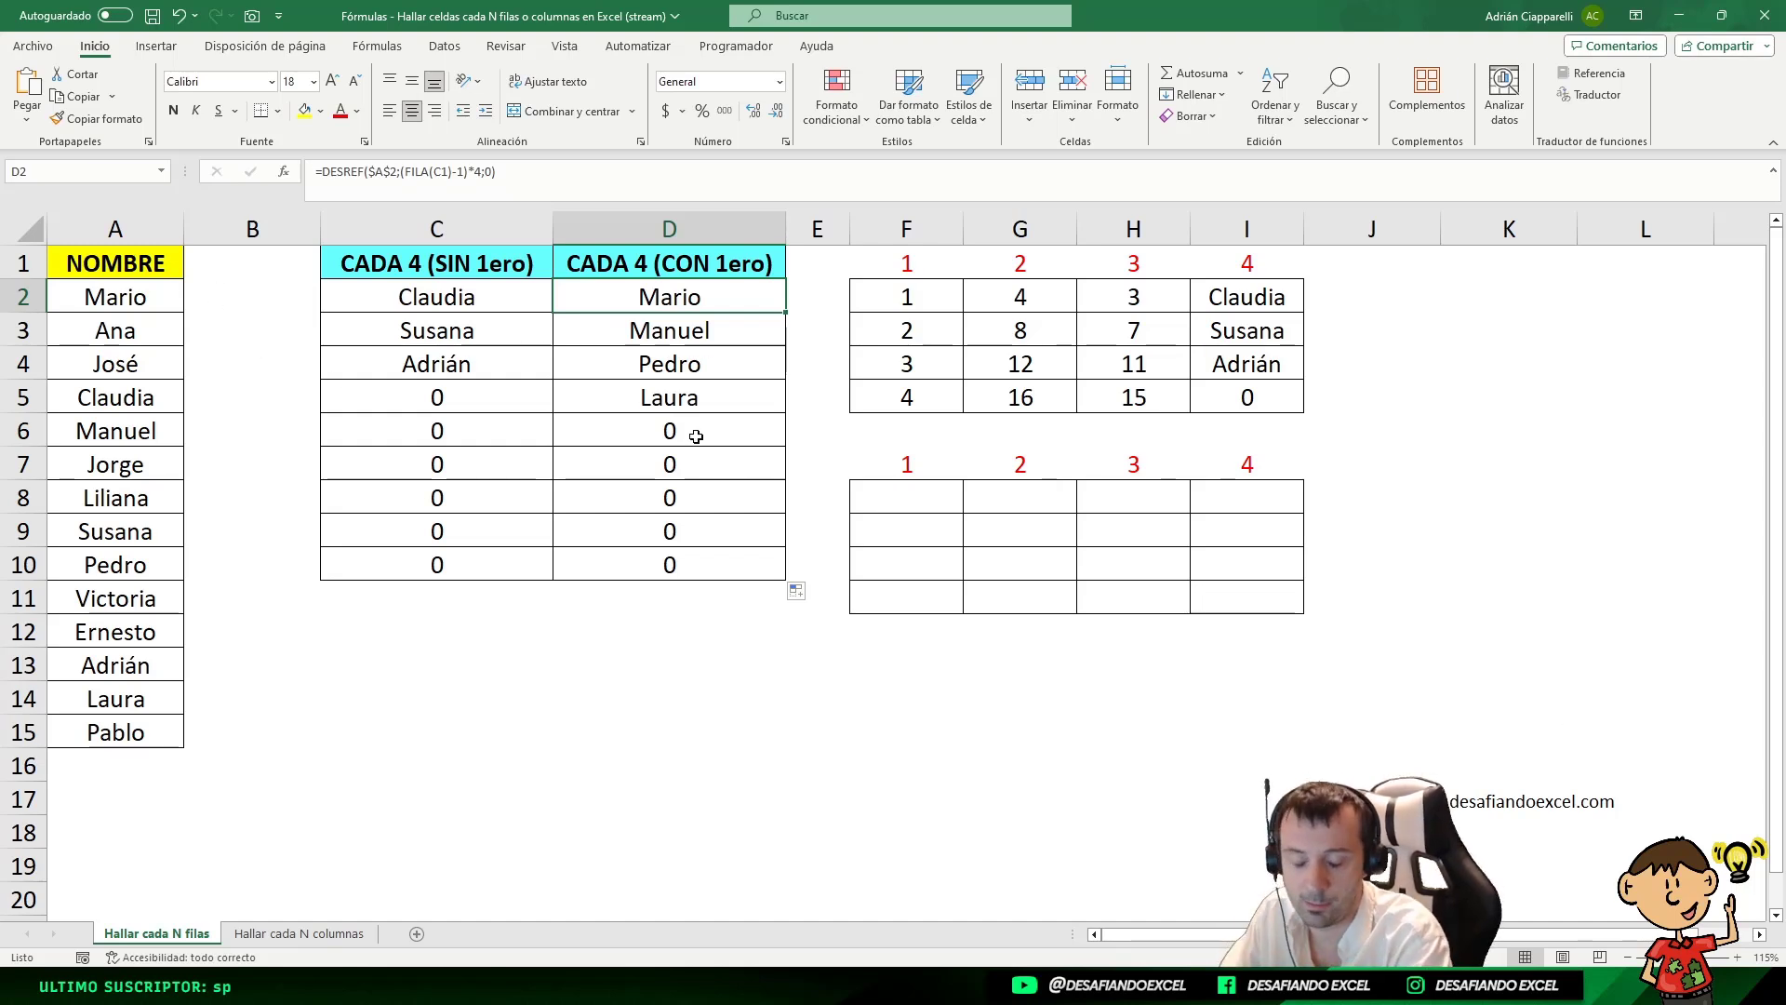
- Compare the DESREF formulas in C2 and D2 repeatedly, examining where each one subtracts 1 and multiplies by 4
left_click(423, 297)
left_click(577, 291)
left_click(522, 290)
left_click(578, 305)
left_click(508, 292)
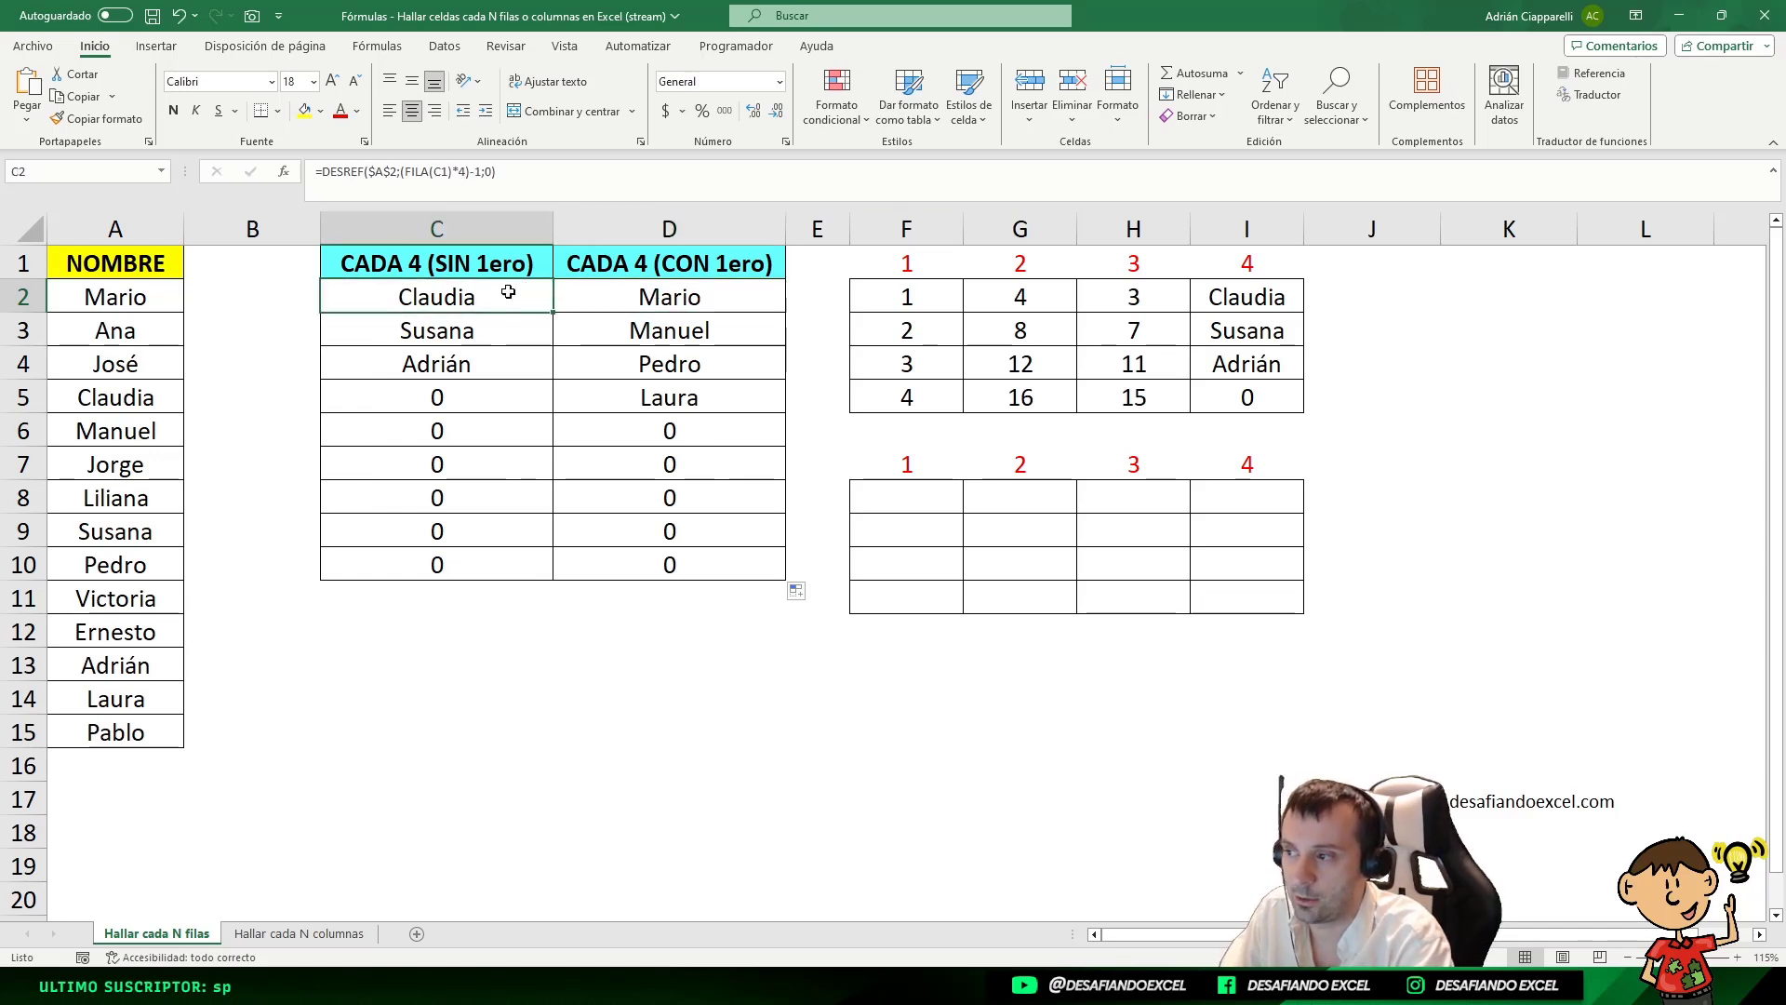
left_click(608, 294)
left_click_drag(907, 496, 1275, 605)
left_click(737, 299)
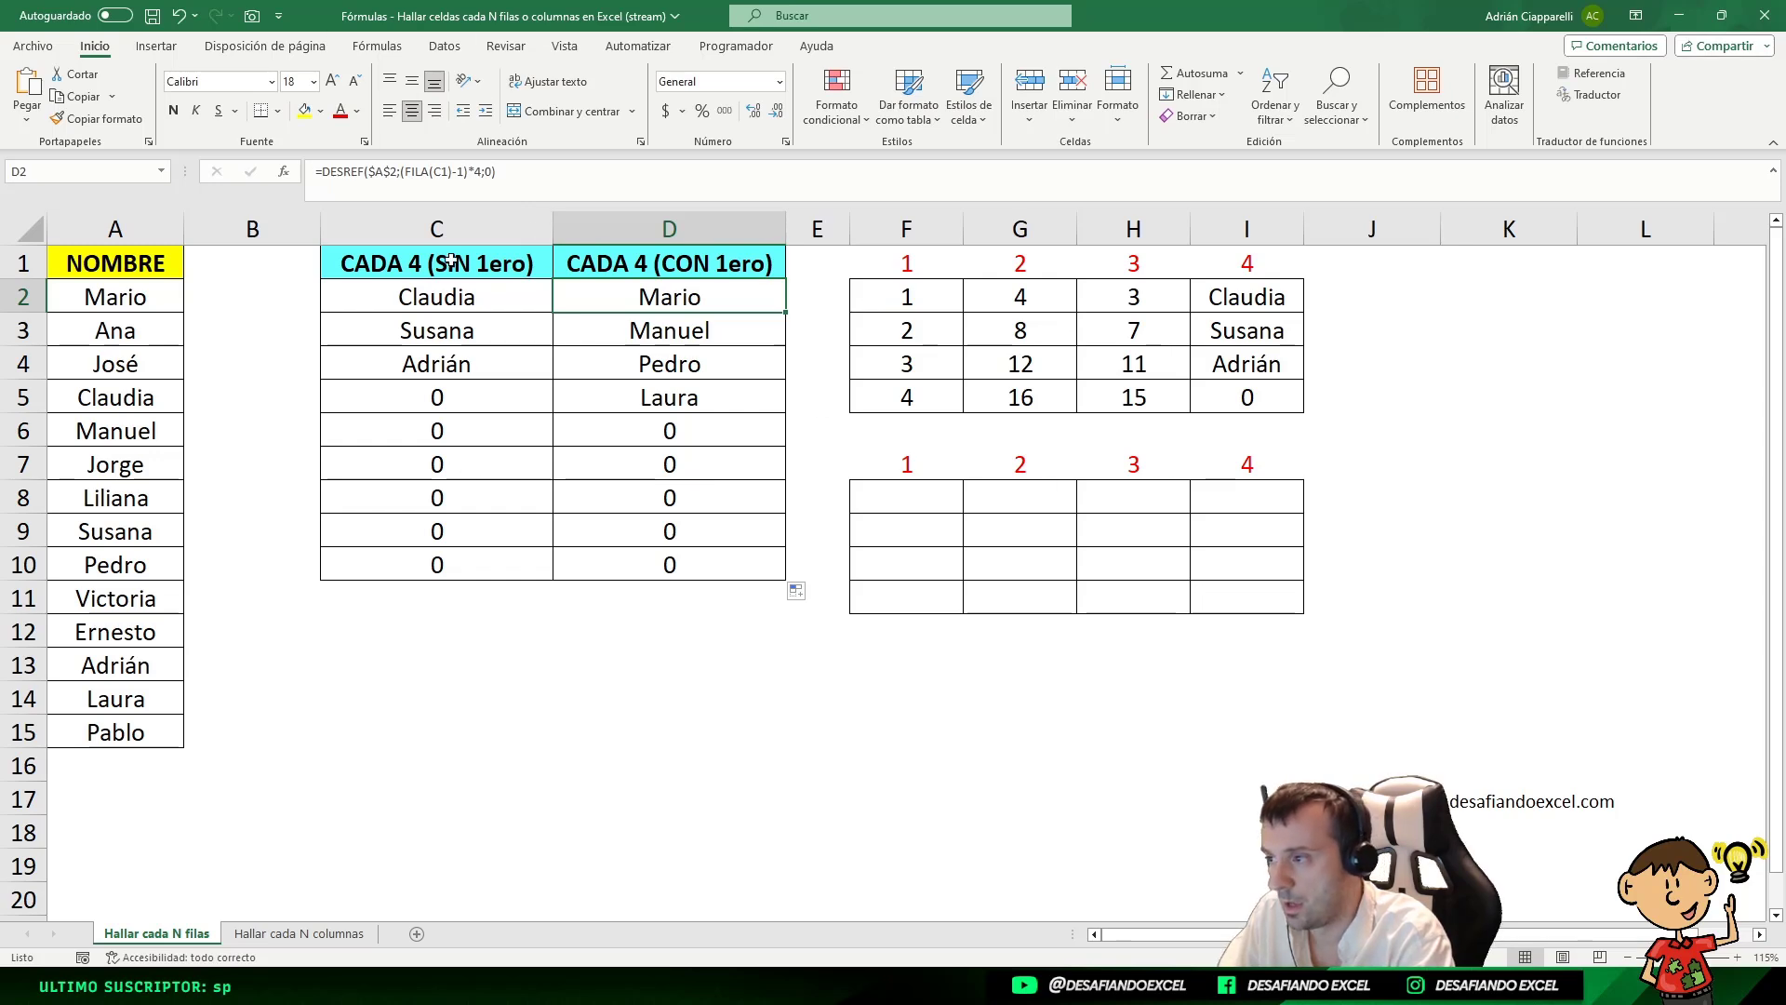
left_click(485, 303)
left_click(645, 307)
left_click(493, 302)
left_click(638, 307)
left_click(495, 303)
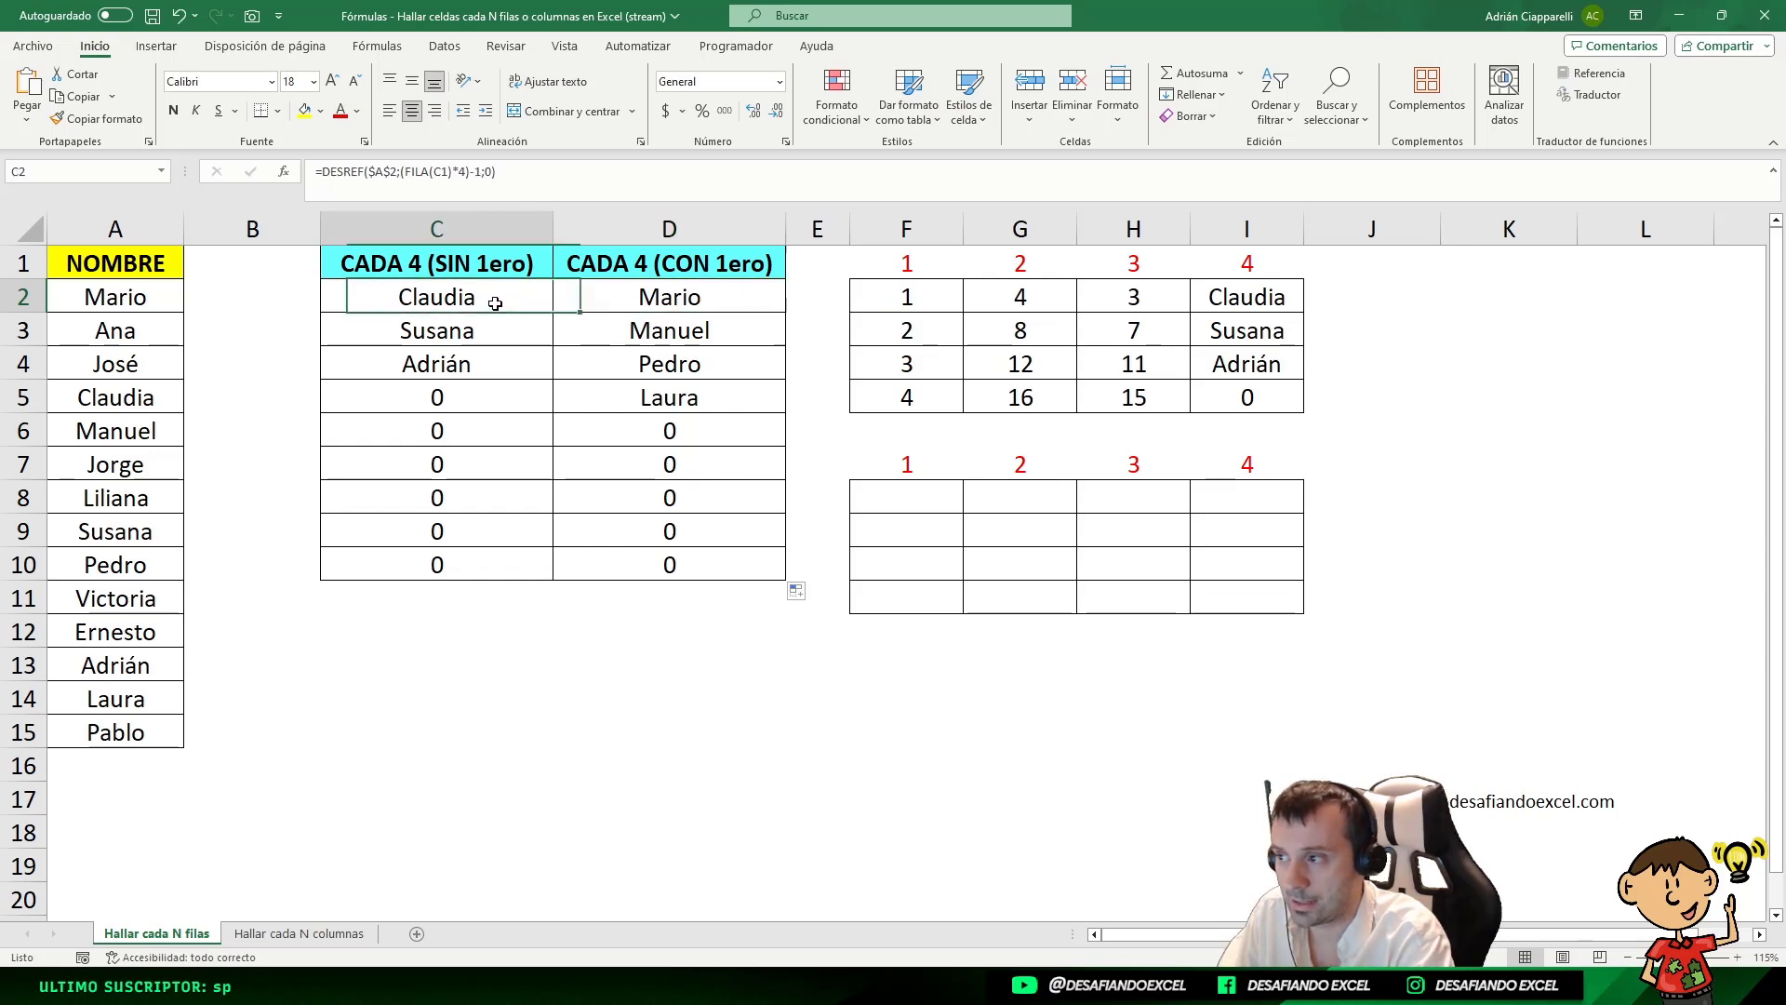
left_click(621, 301)
left_click(502, 300)
left_click(609, 299)
left_click(497, 300)
left_click(619, 299)
left_click(517, 290)
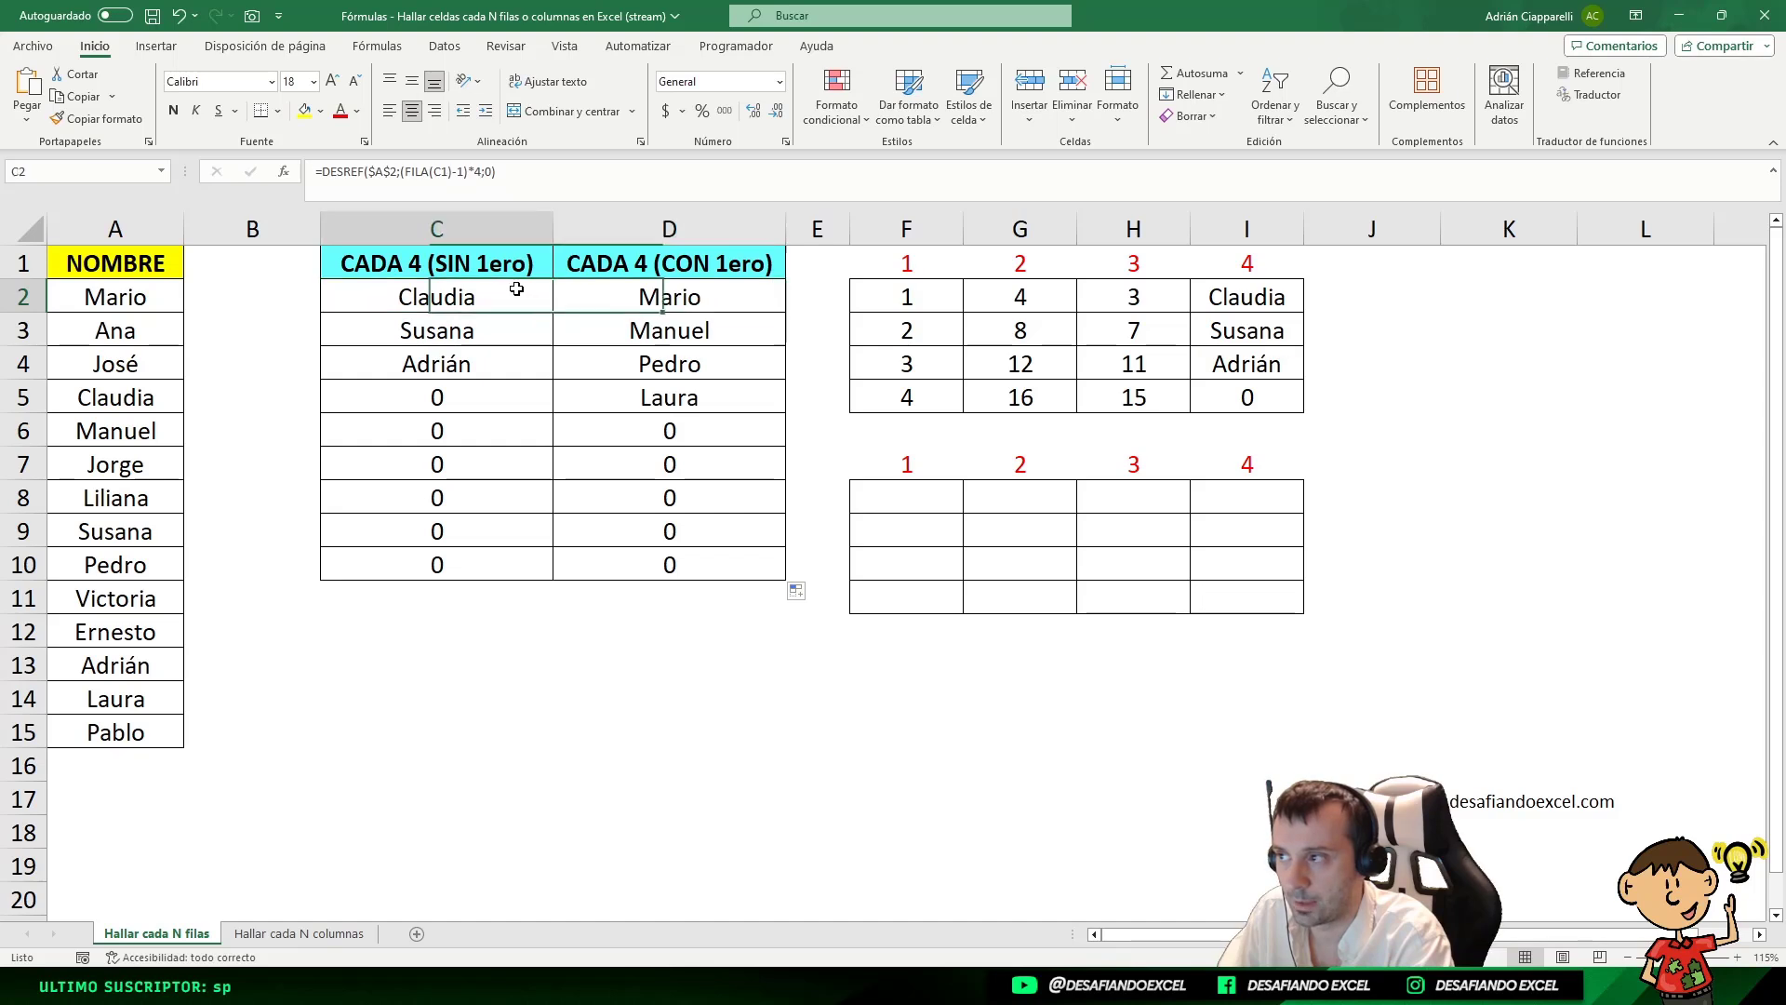
left_click(634, 288)
left_click(537, 279)
left_click(600, 284)
left_click(540, 299)
left_click(628, 295)
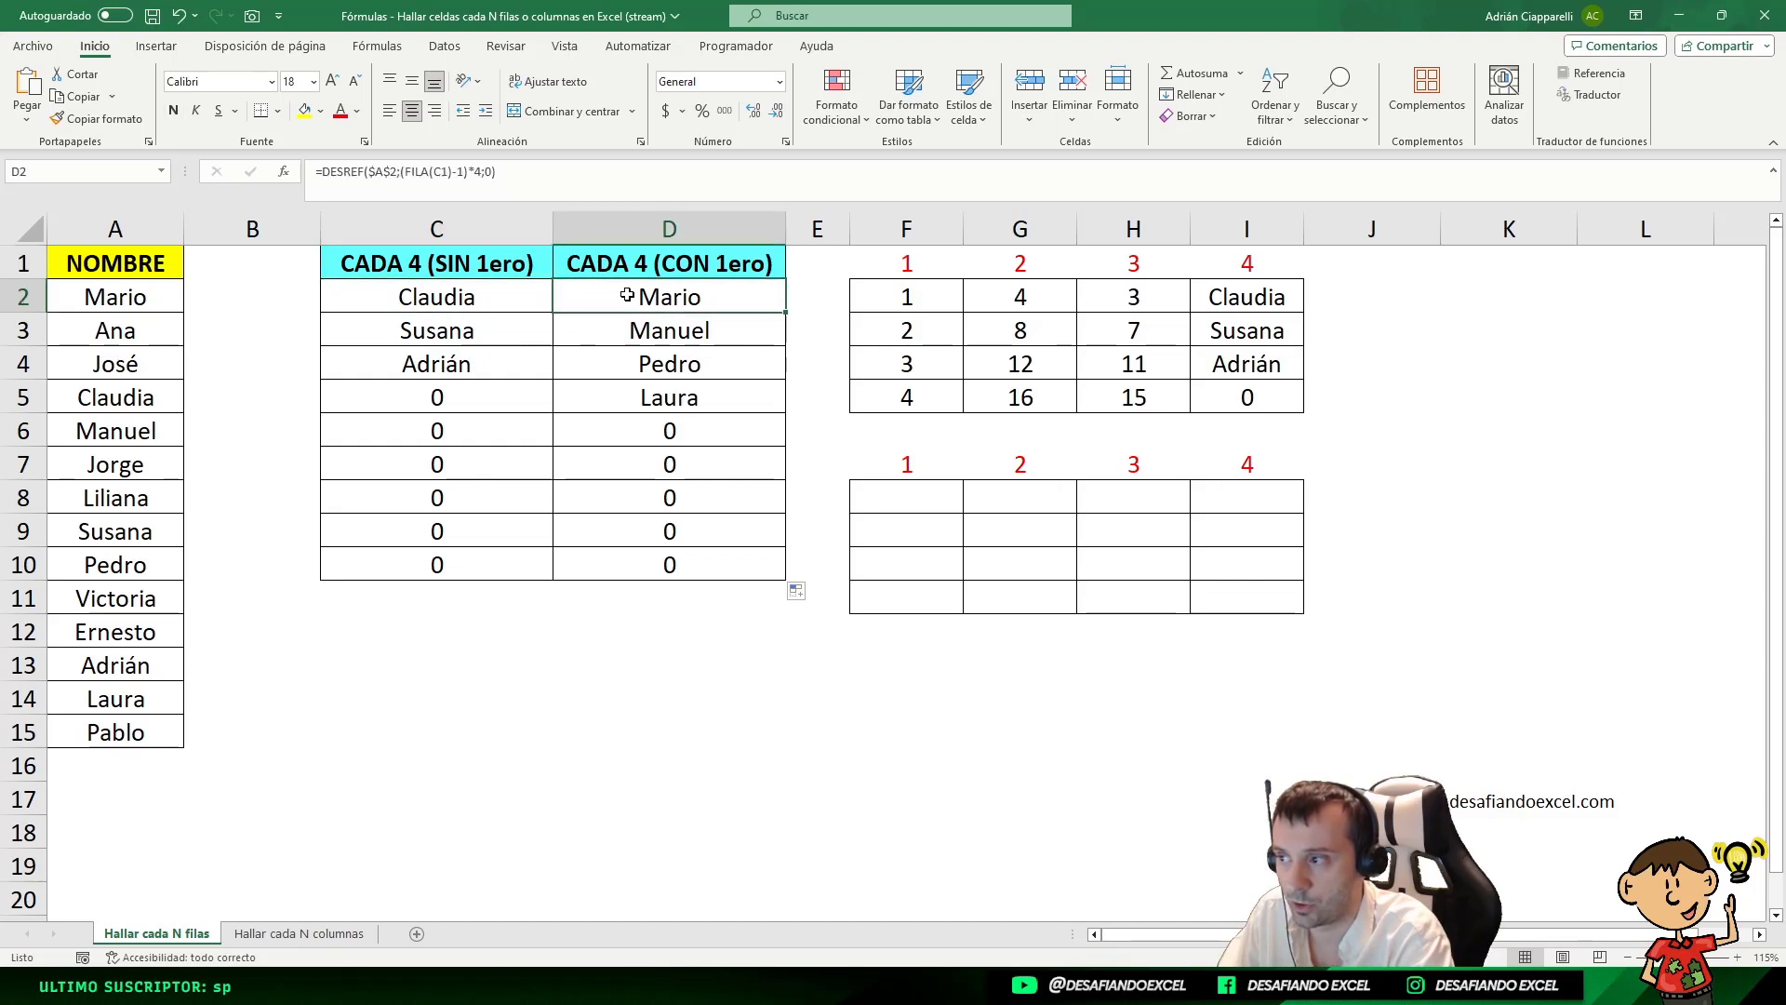
left_click(500, 290)
left_click(636, 292)
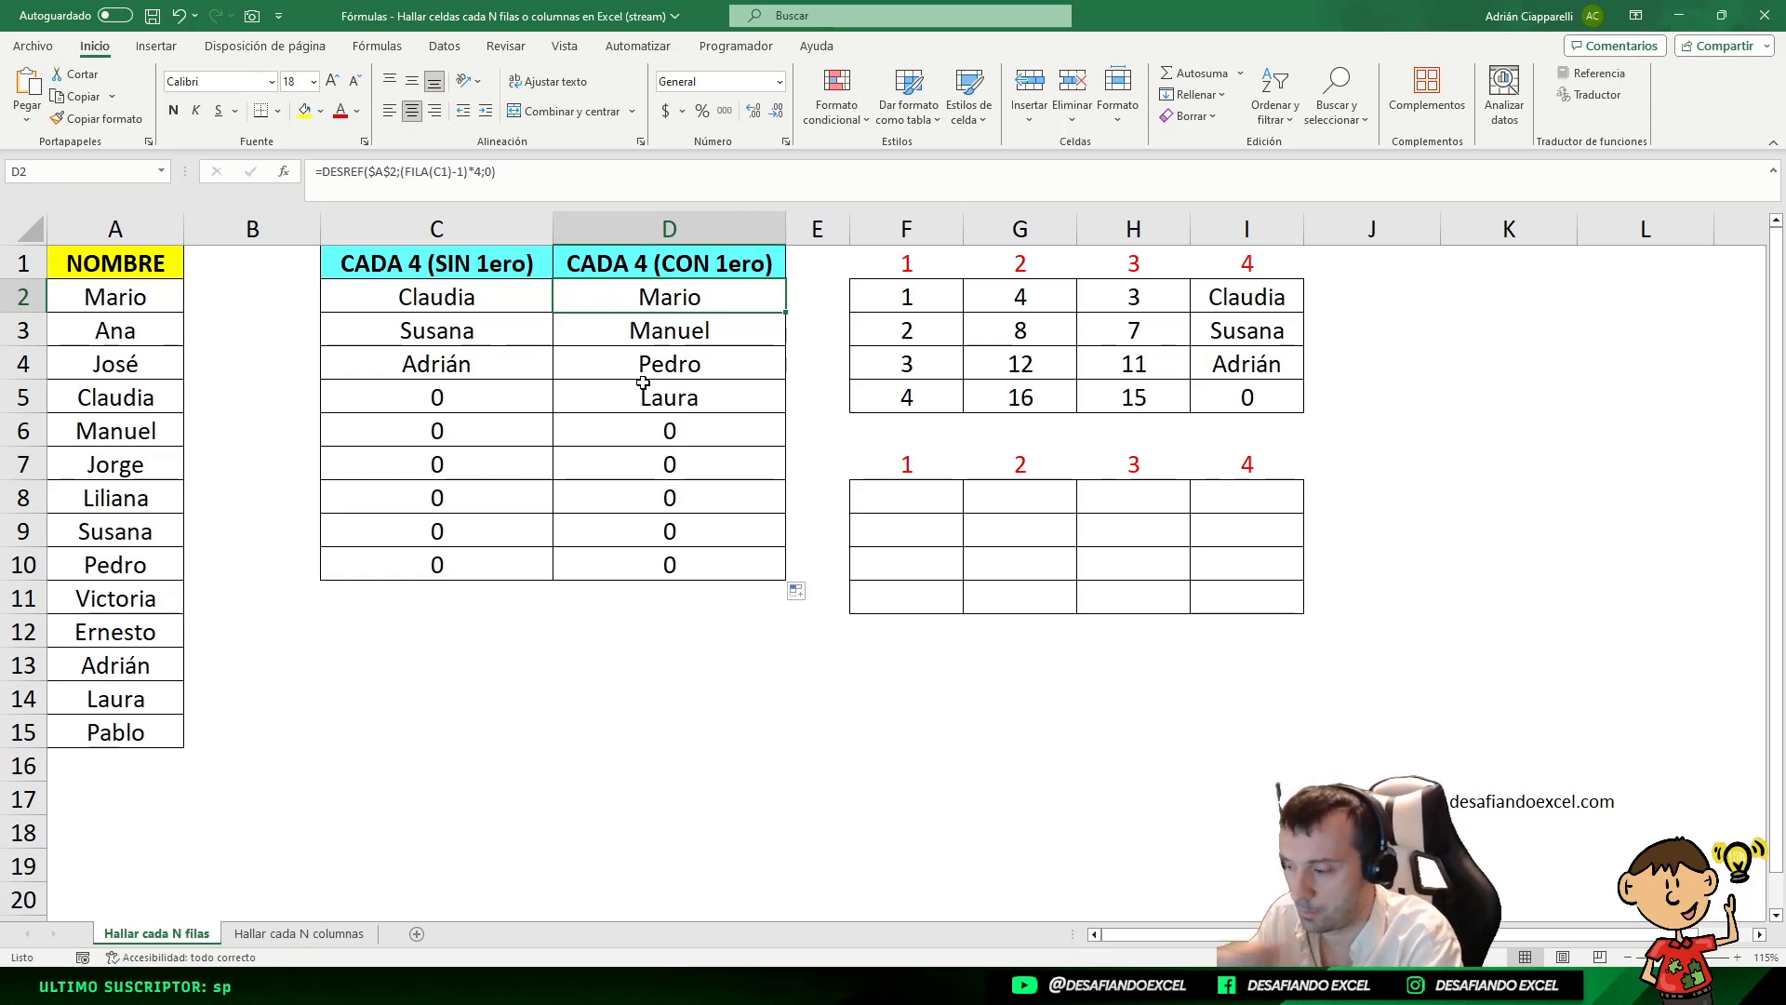
- Open the sheet Hallar cada N columnas and review its horizontal NOMBRE row and the two CADA 4 result rows
left_click(301, 934)
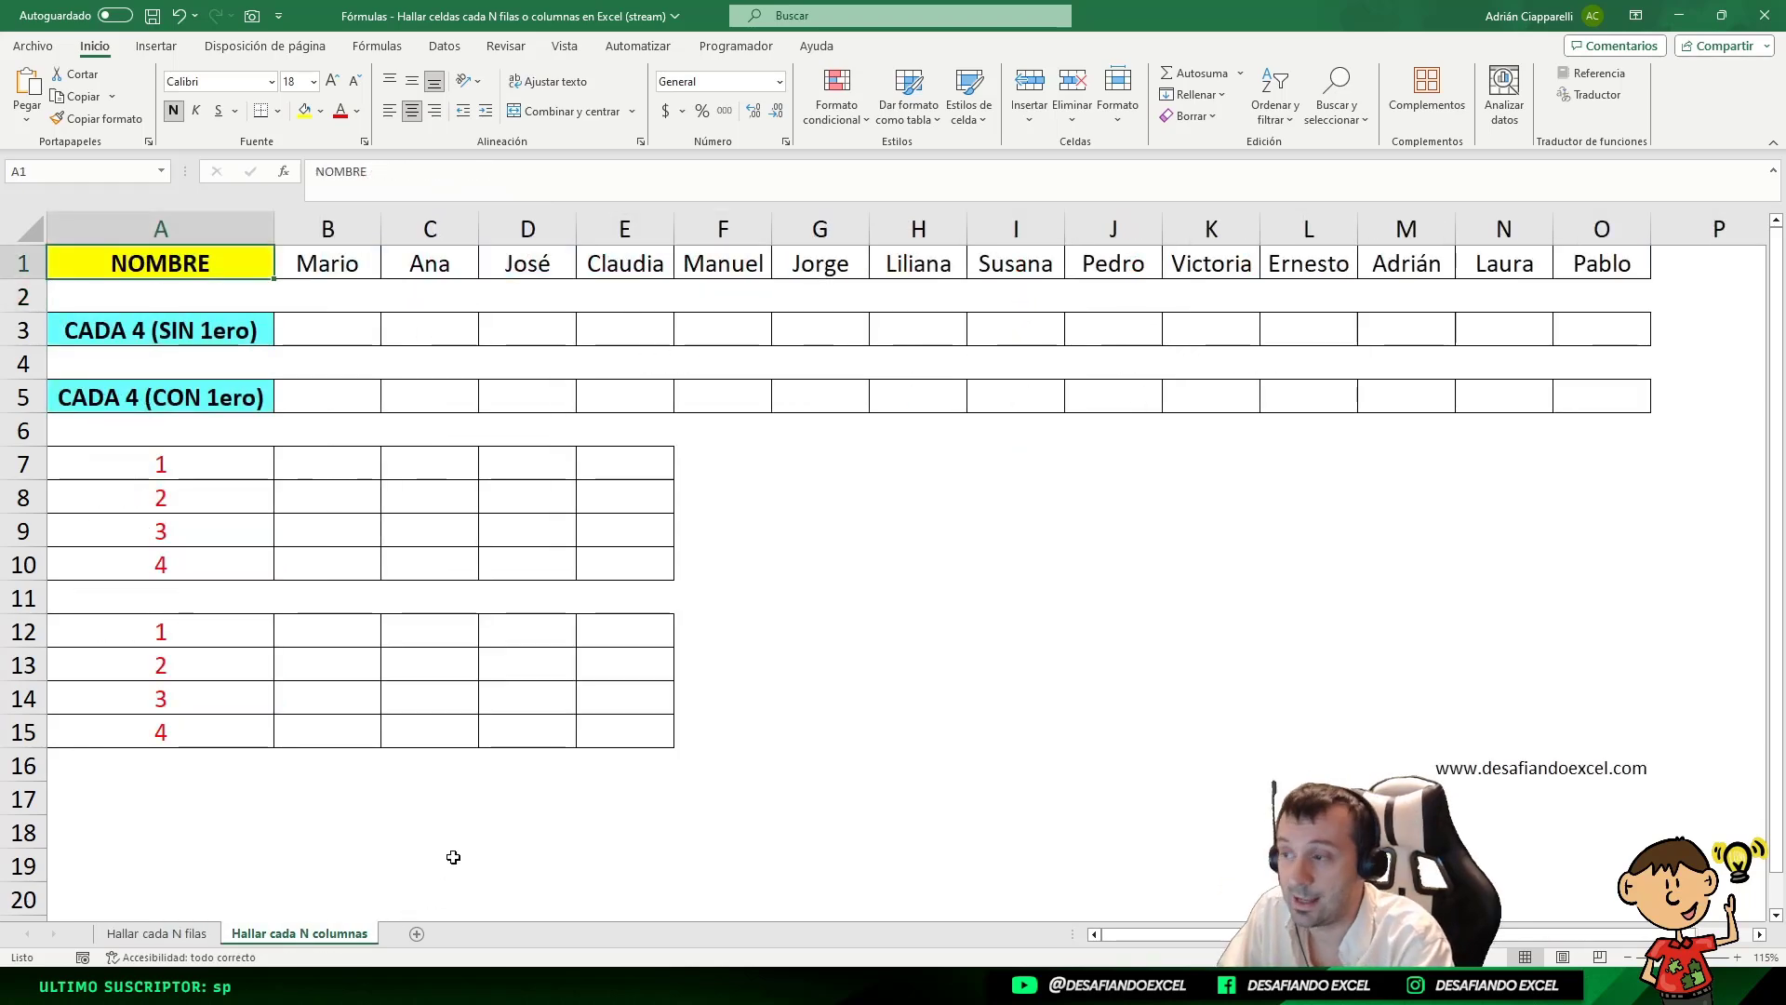
left_click_drag(232, 249, 1622, 257)
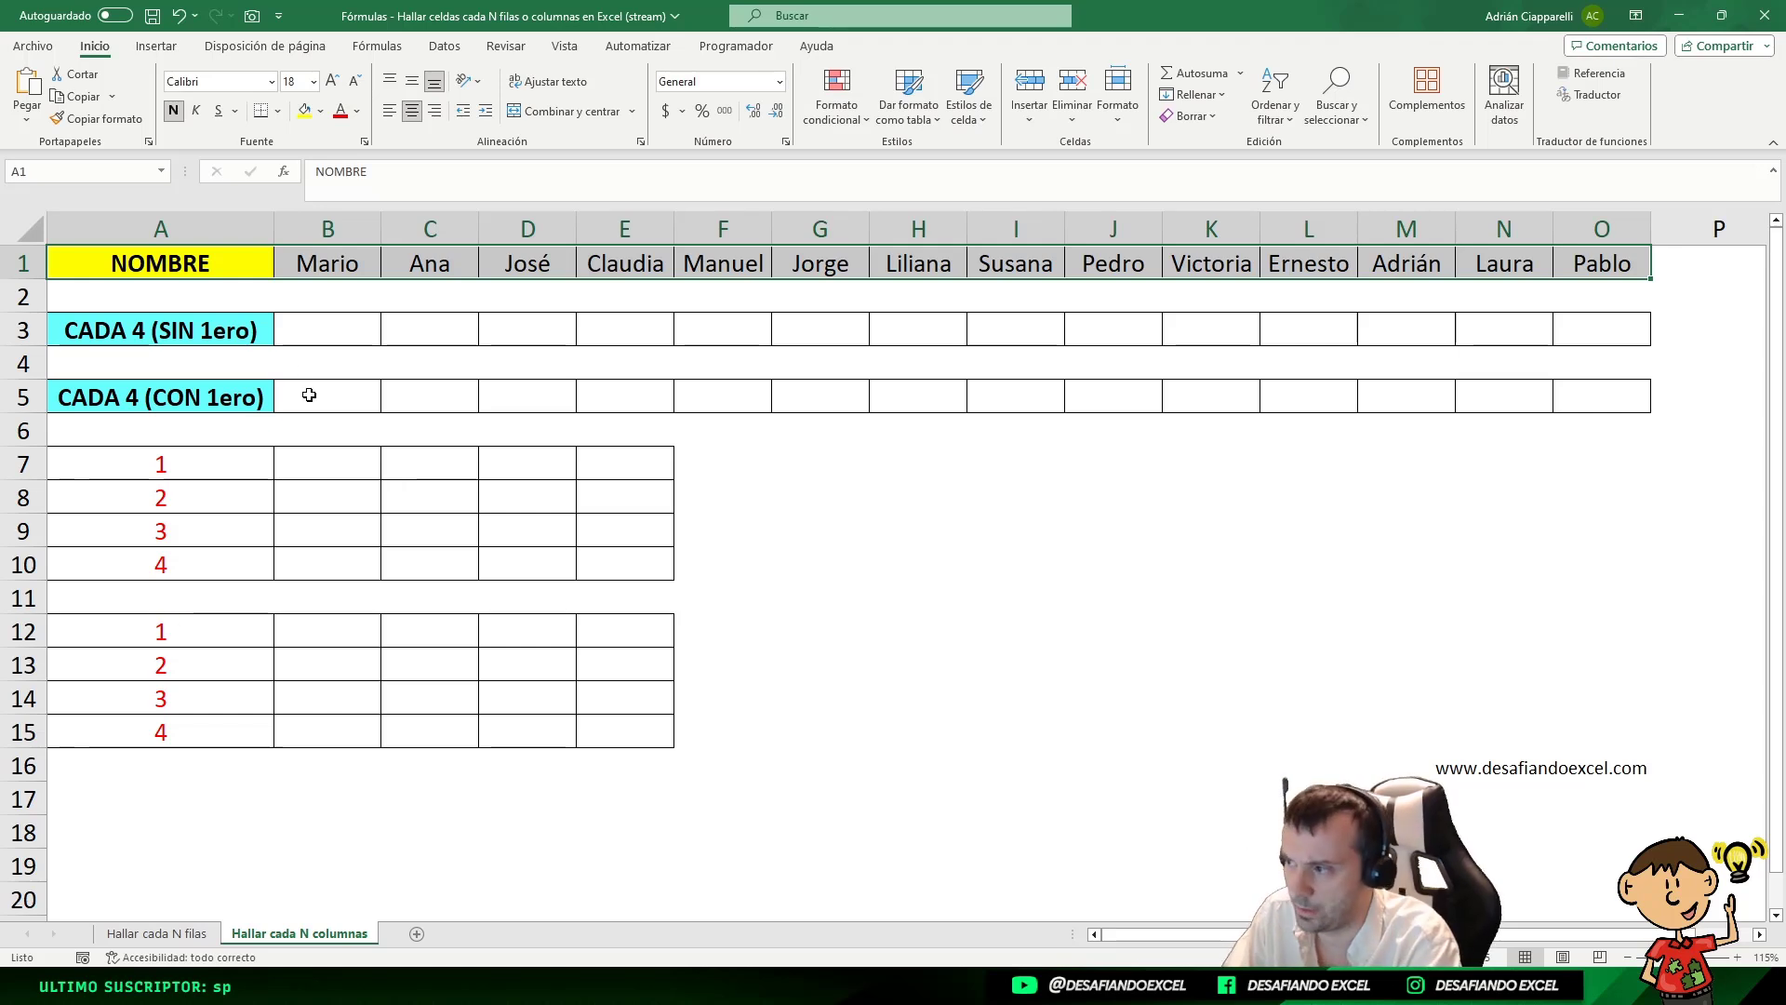
left_click(222, 326)
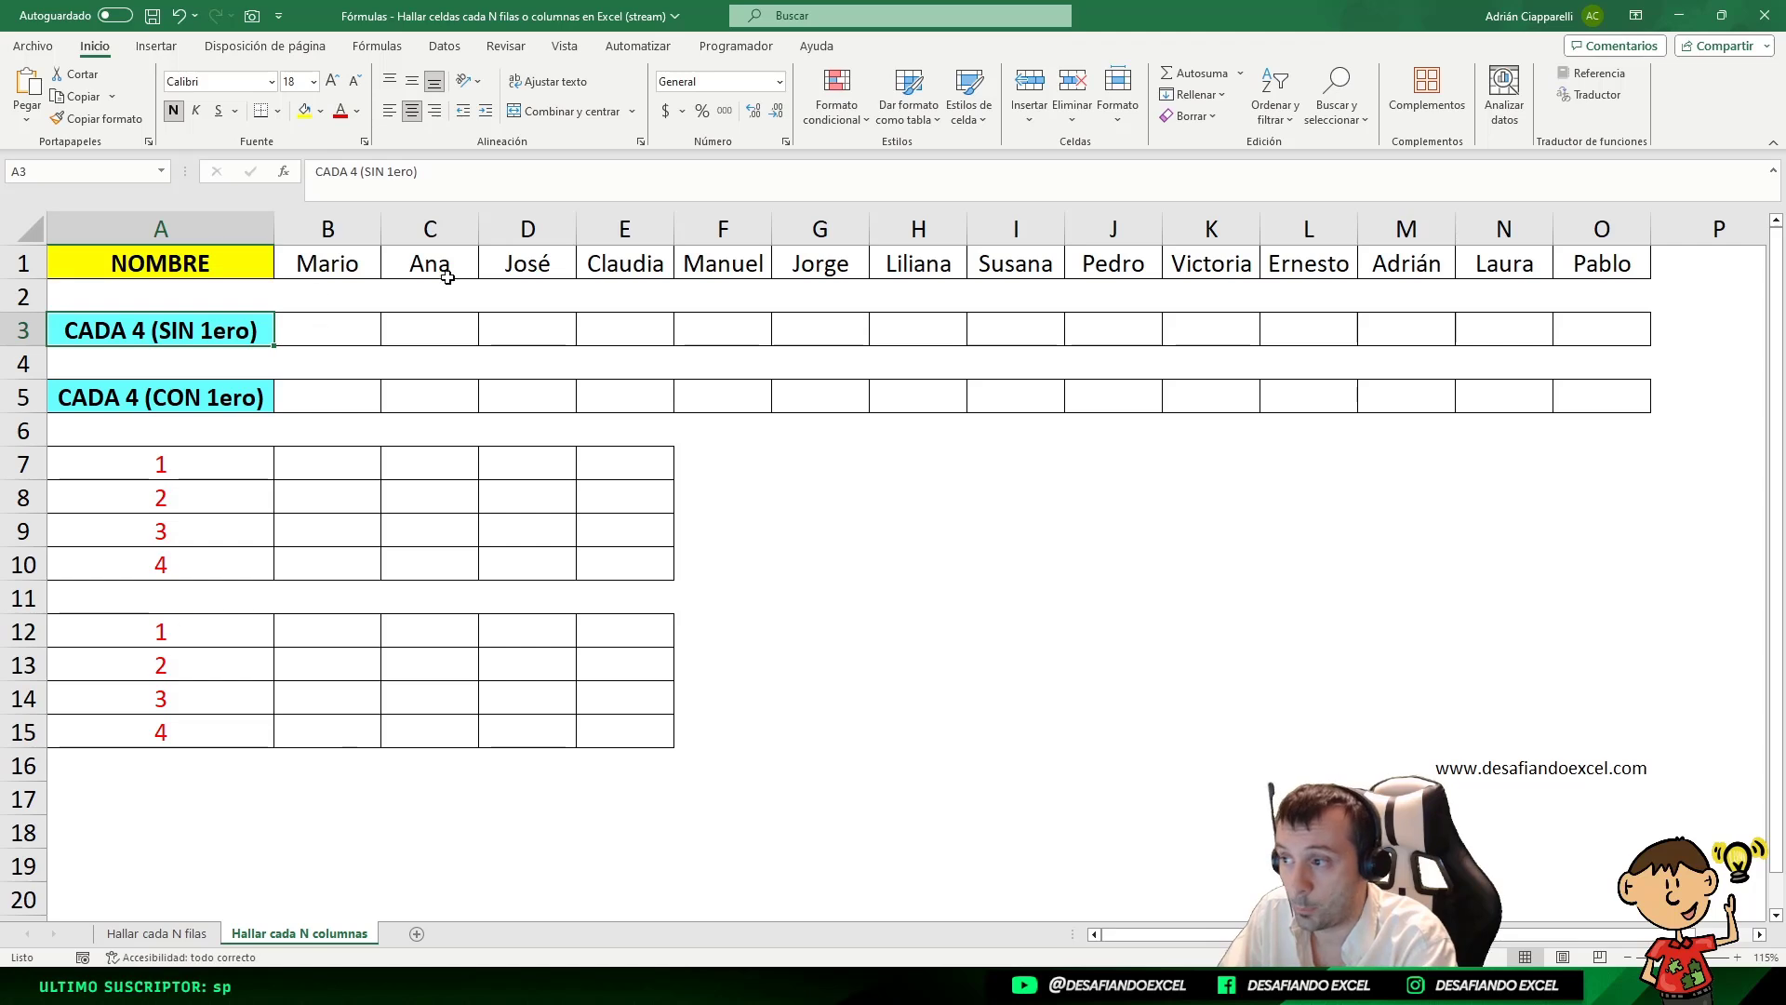
left_click(164, 407)
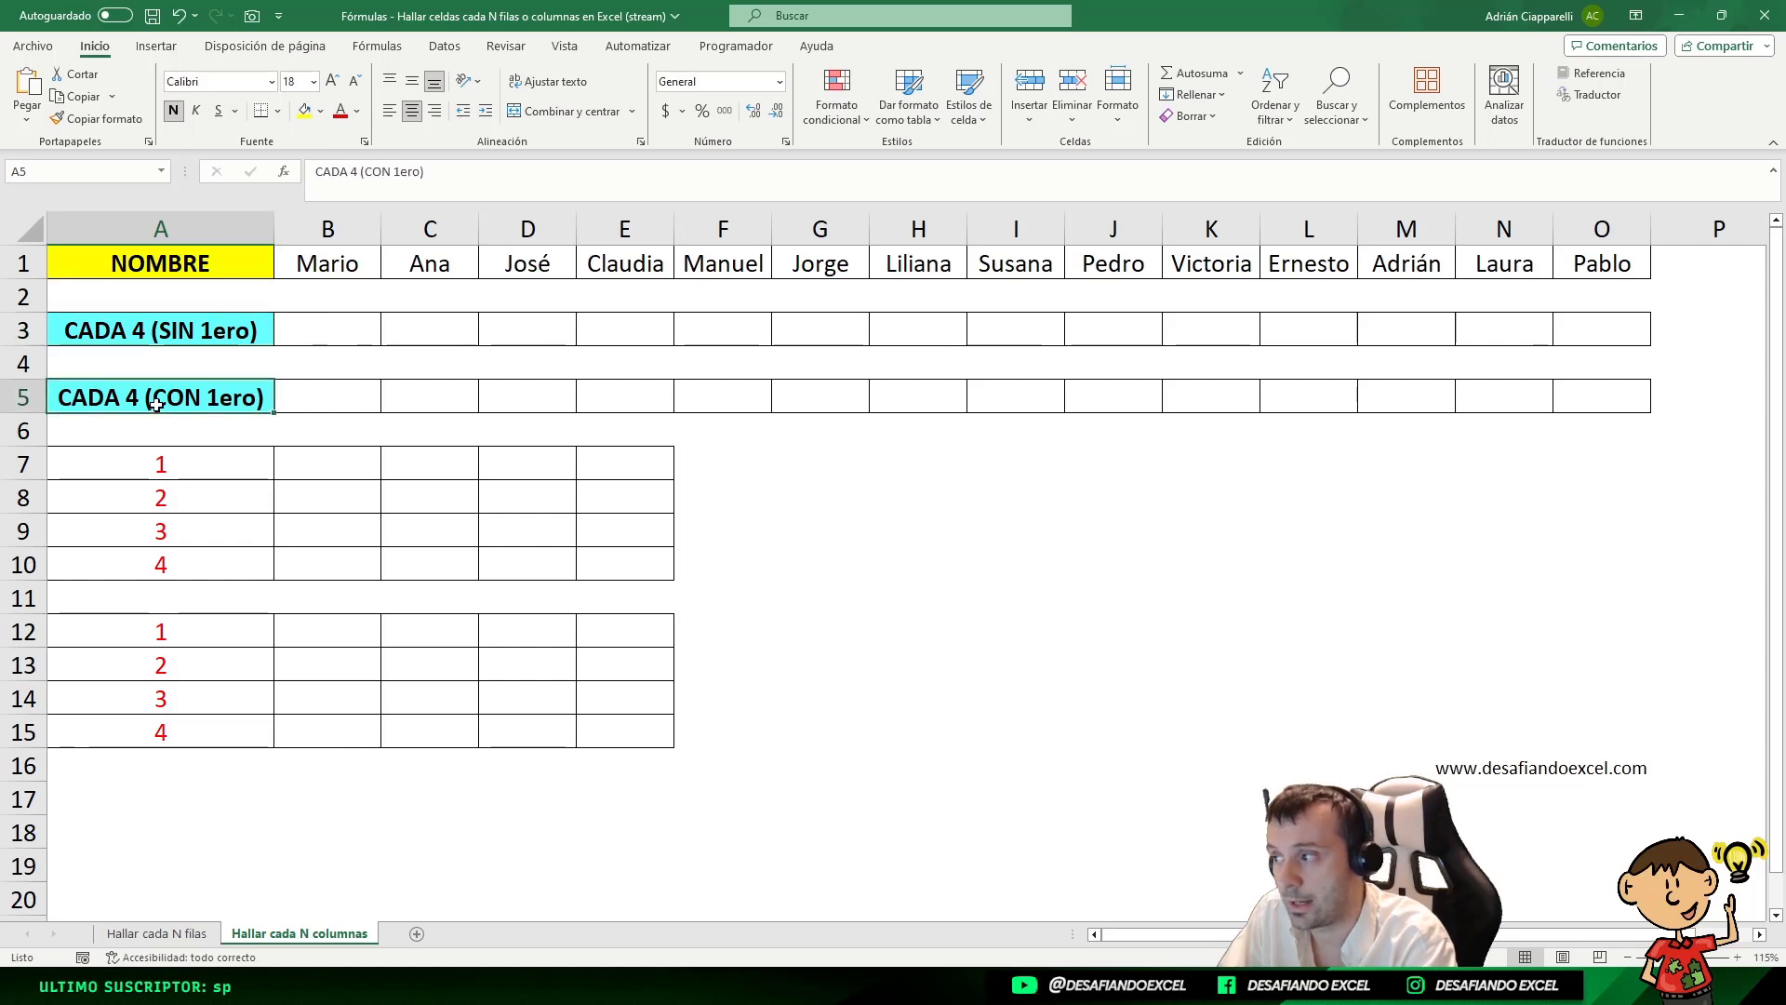
left_click(354, 466)
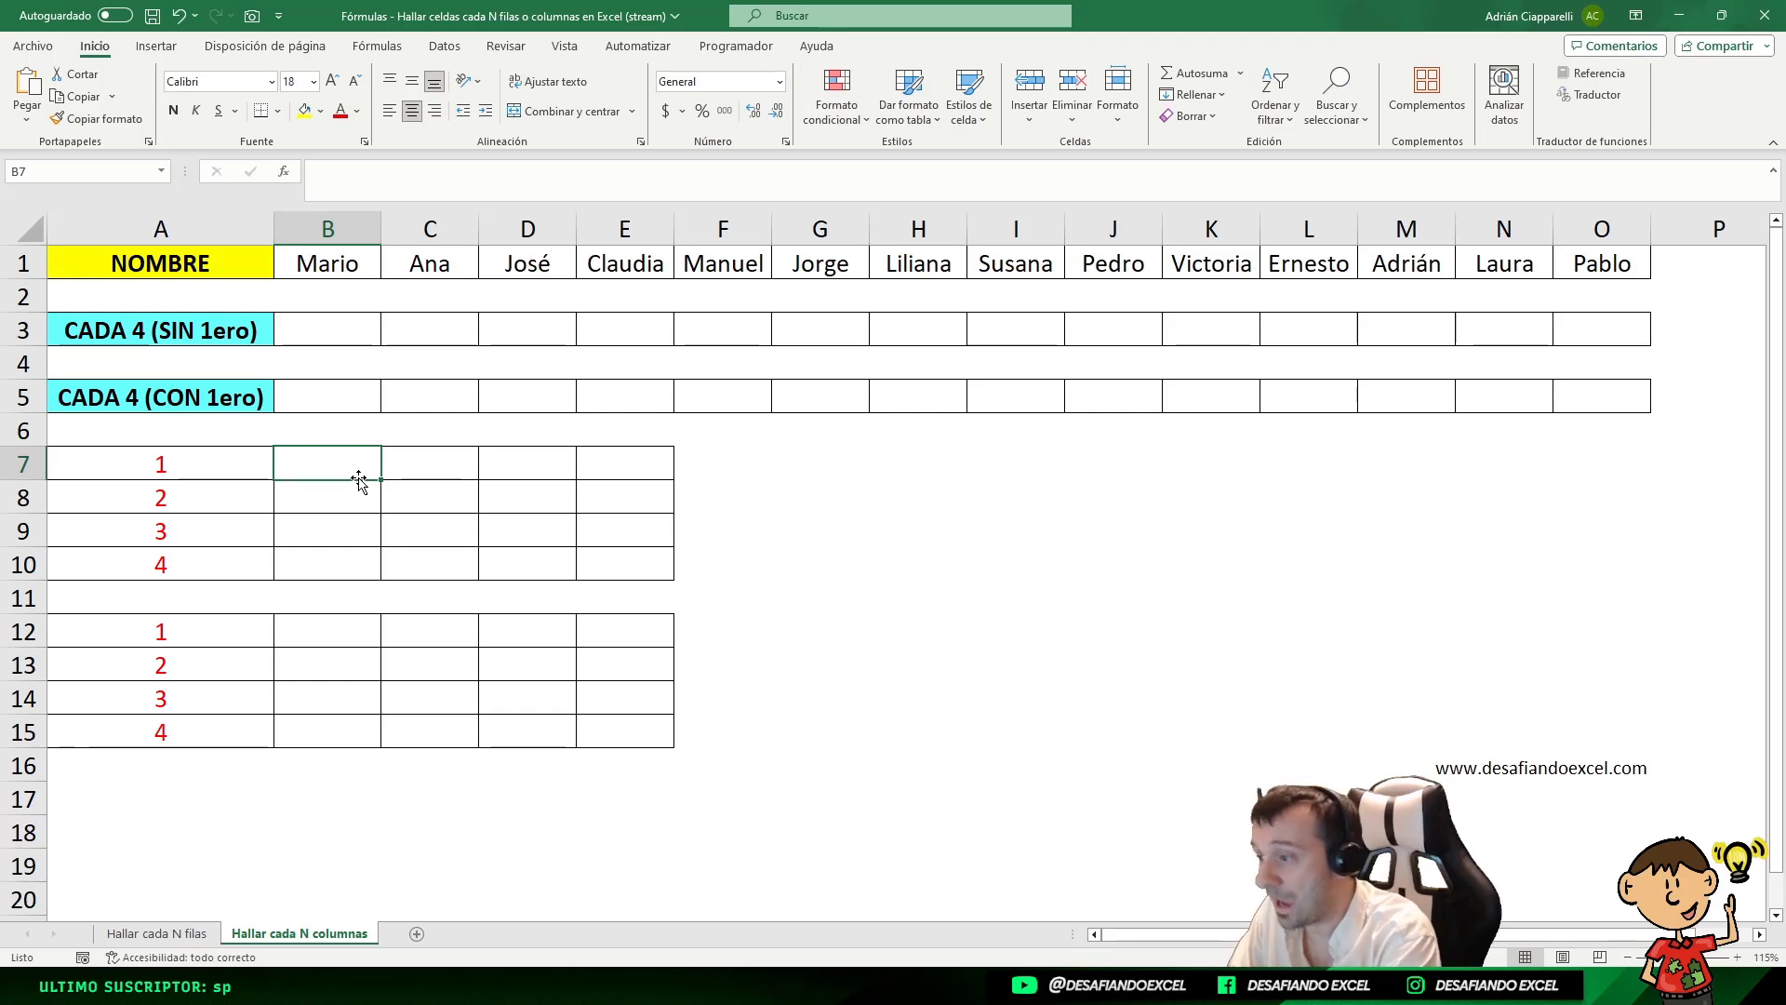
type("=")
key("Escape")
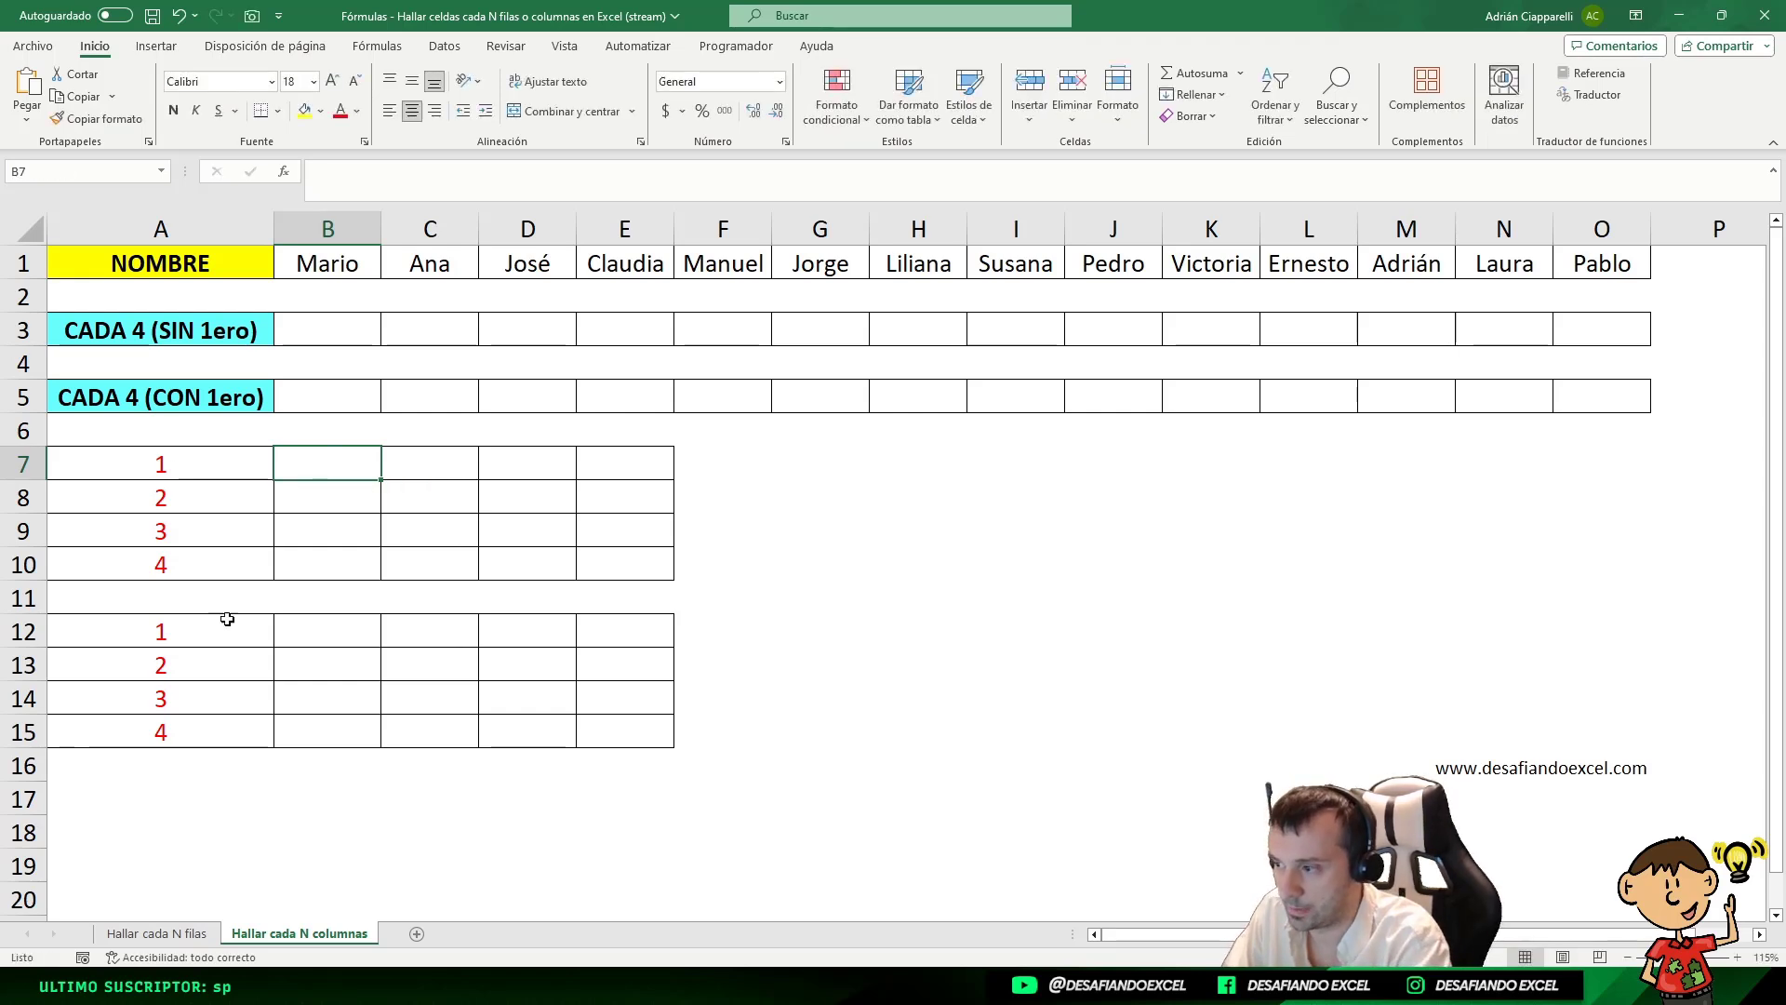
- Clear the second helper table in A12:E15, including its borders, by copying a blank cell over it
left_click(128, 757)
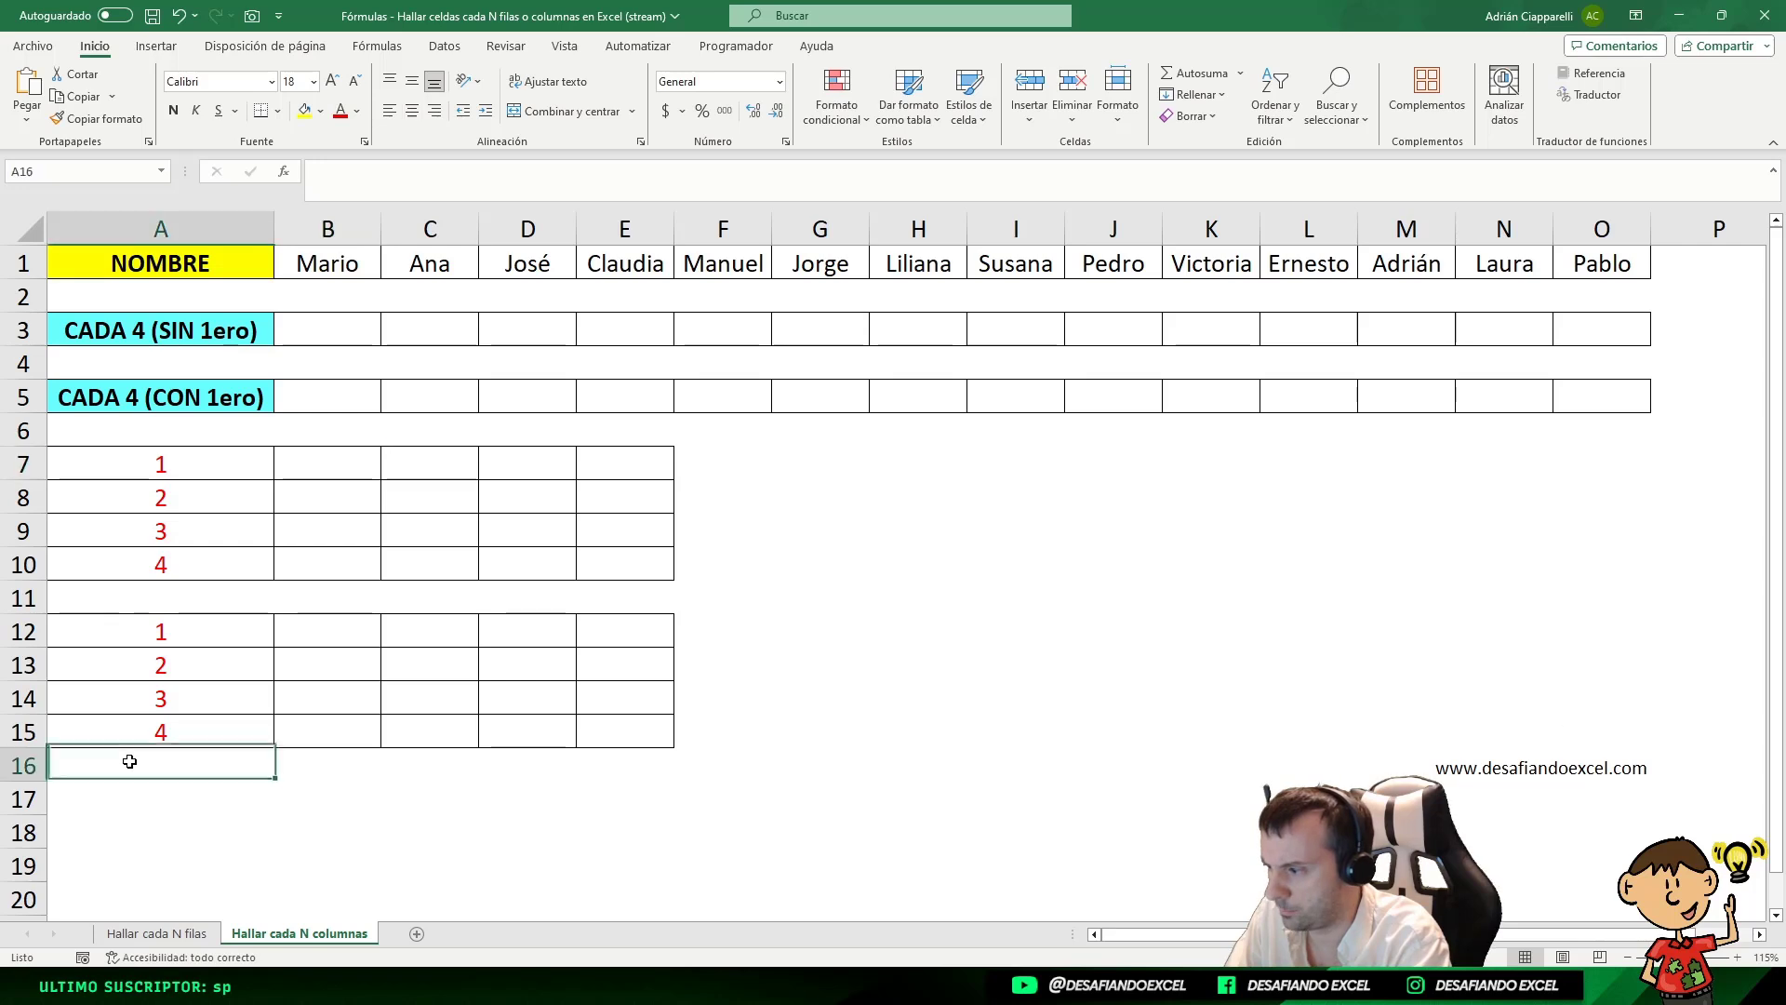
key("ctrl+c")
left_click_drag(128, 757, 629, 641)
key("ctrl+v")
left_click(786, 639)
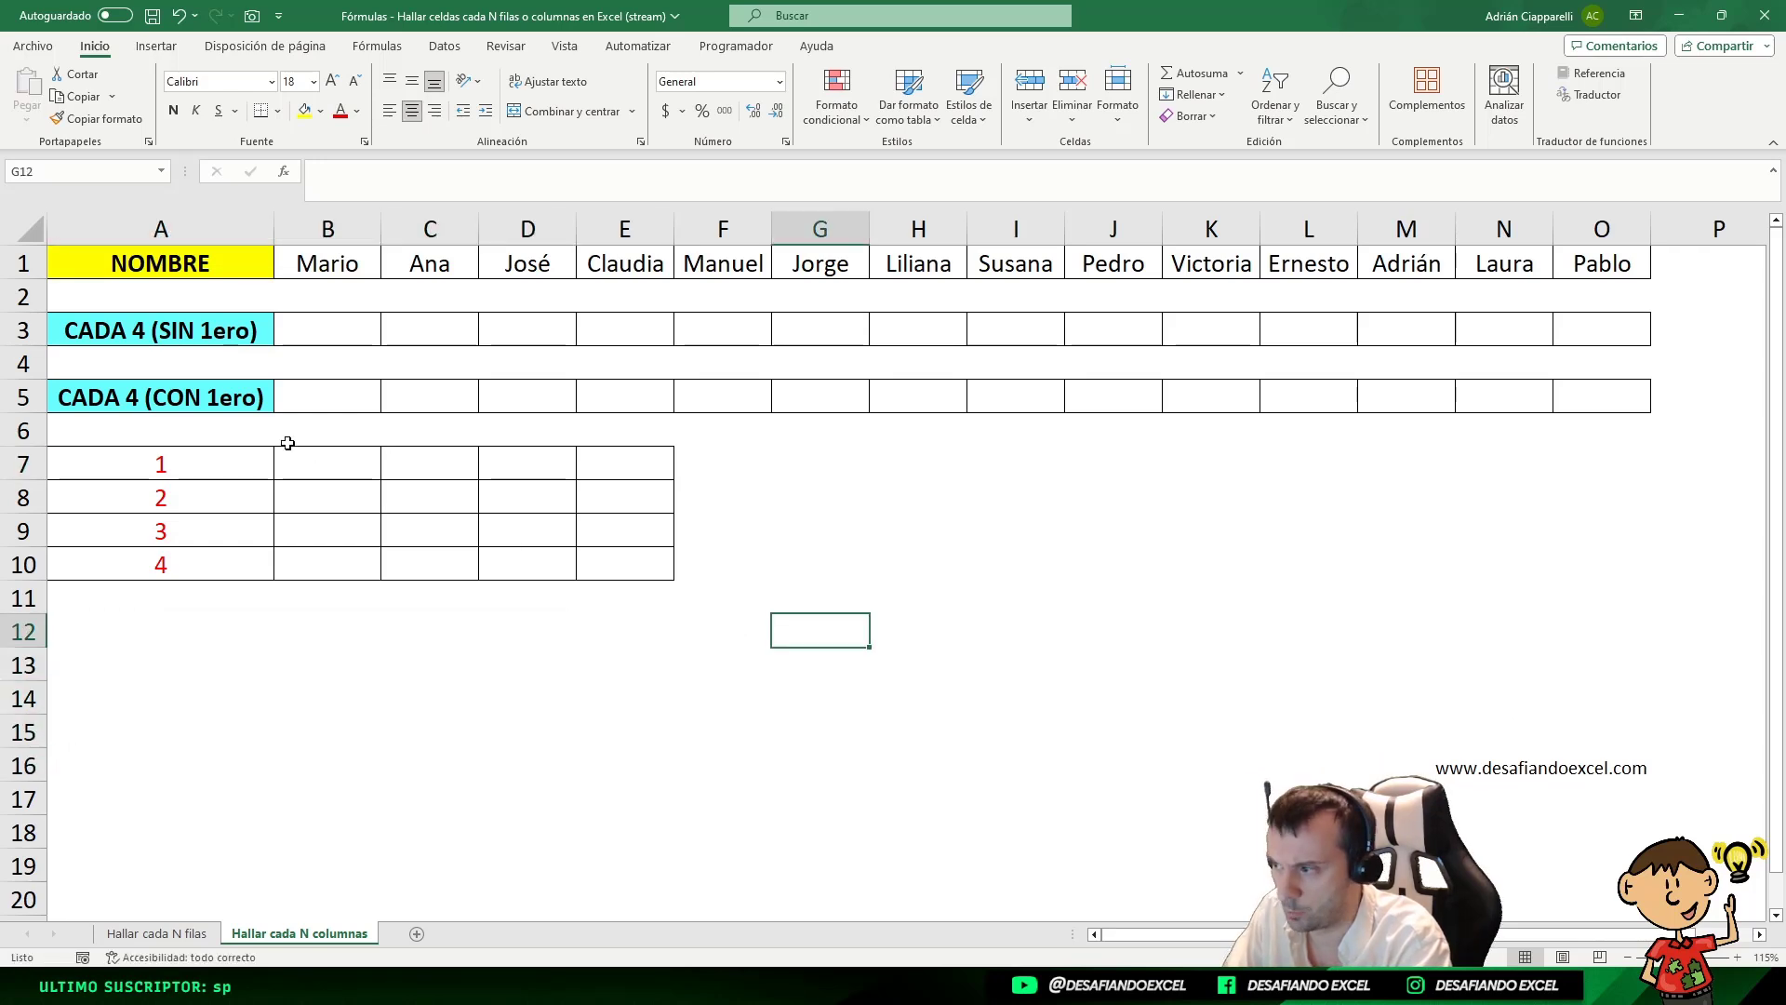
- Enter =COLUMNA(A3) in B7 and fill it across through E7
left_click(304, 459)
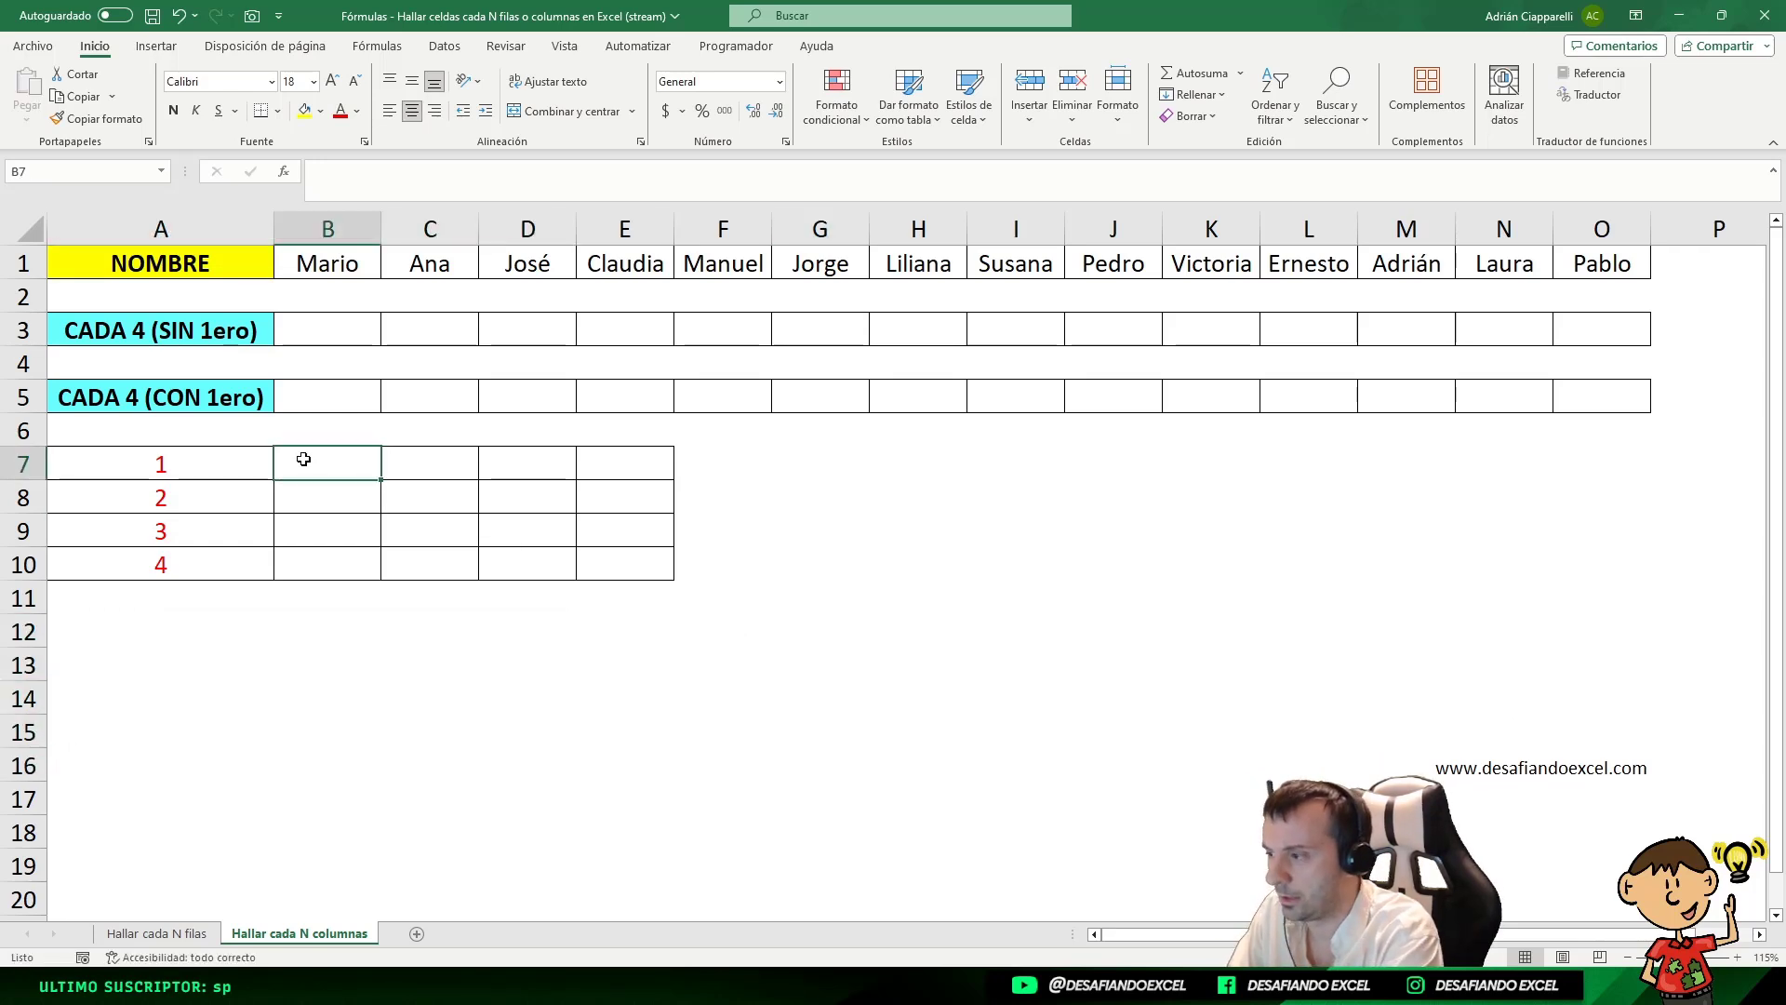
type("=")
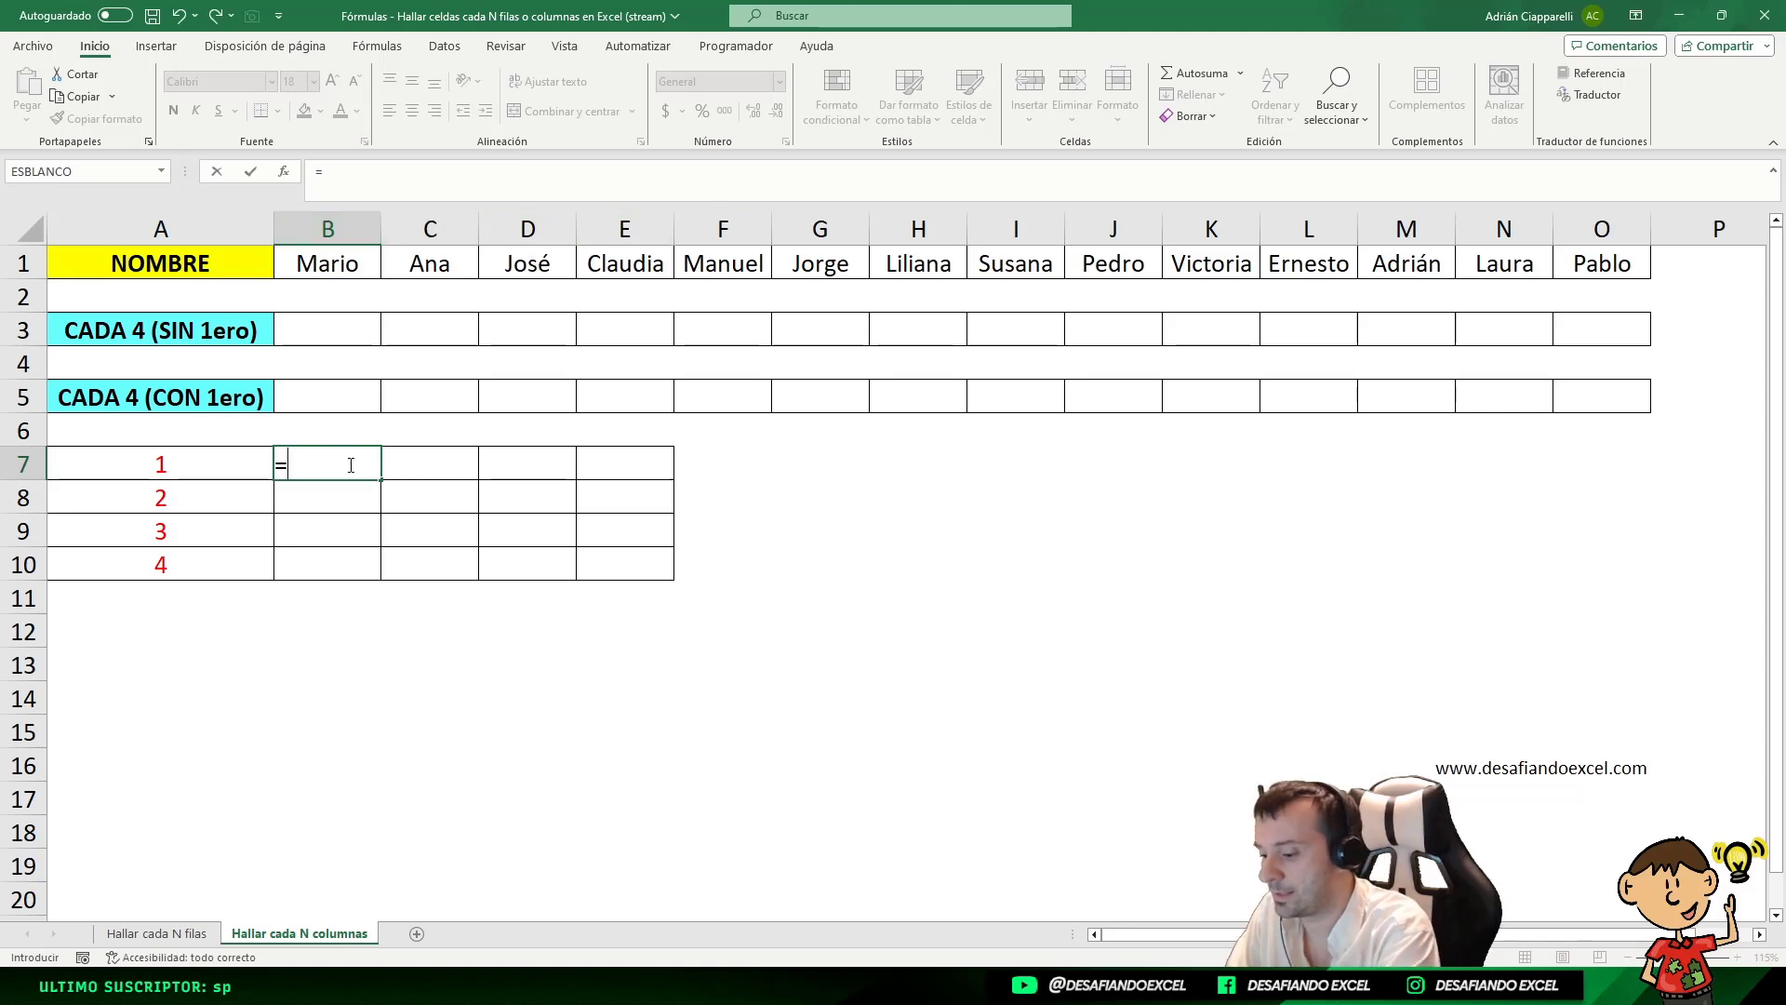
type("C")
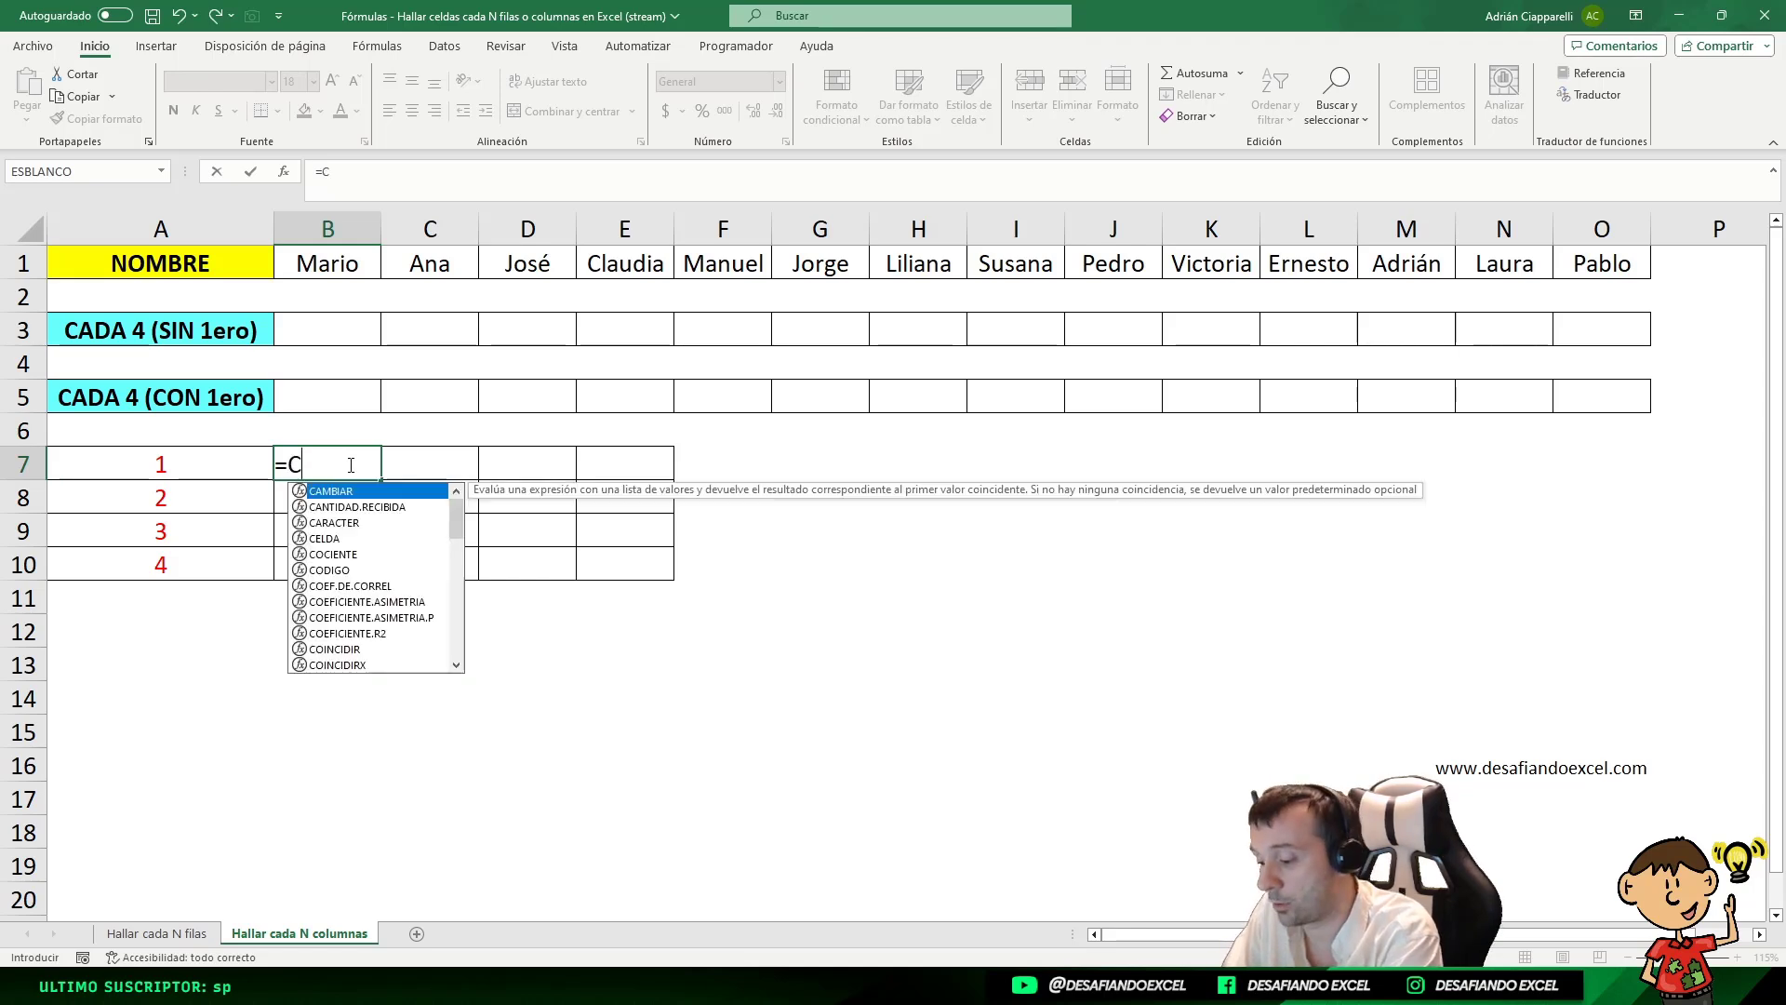
type("OLUMNA(")
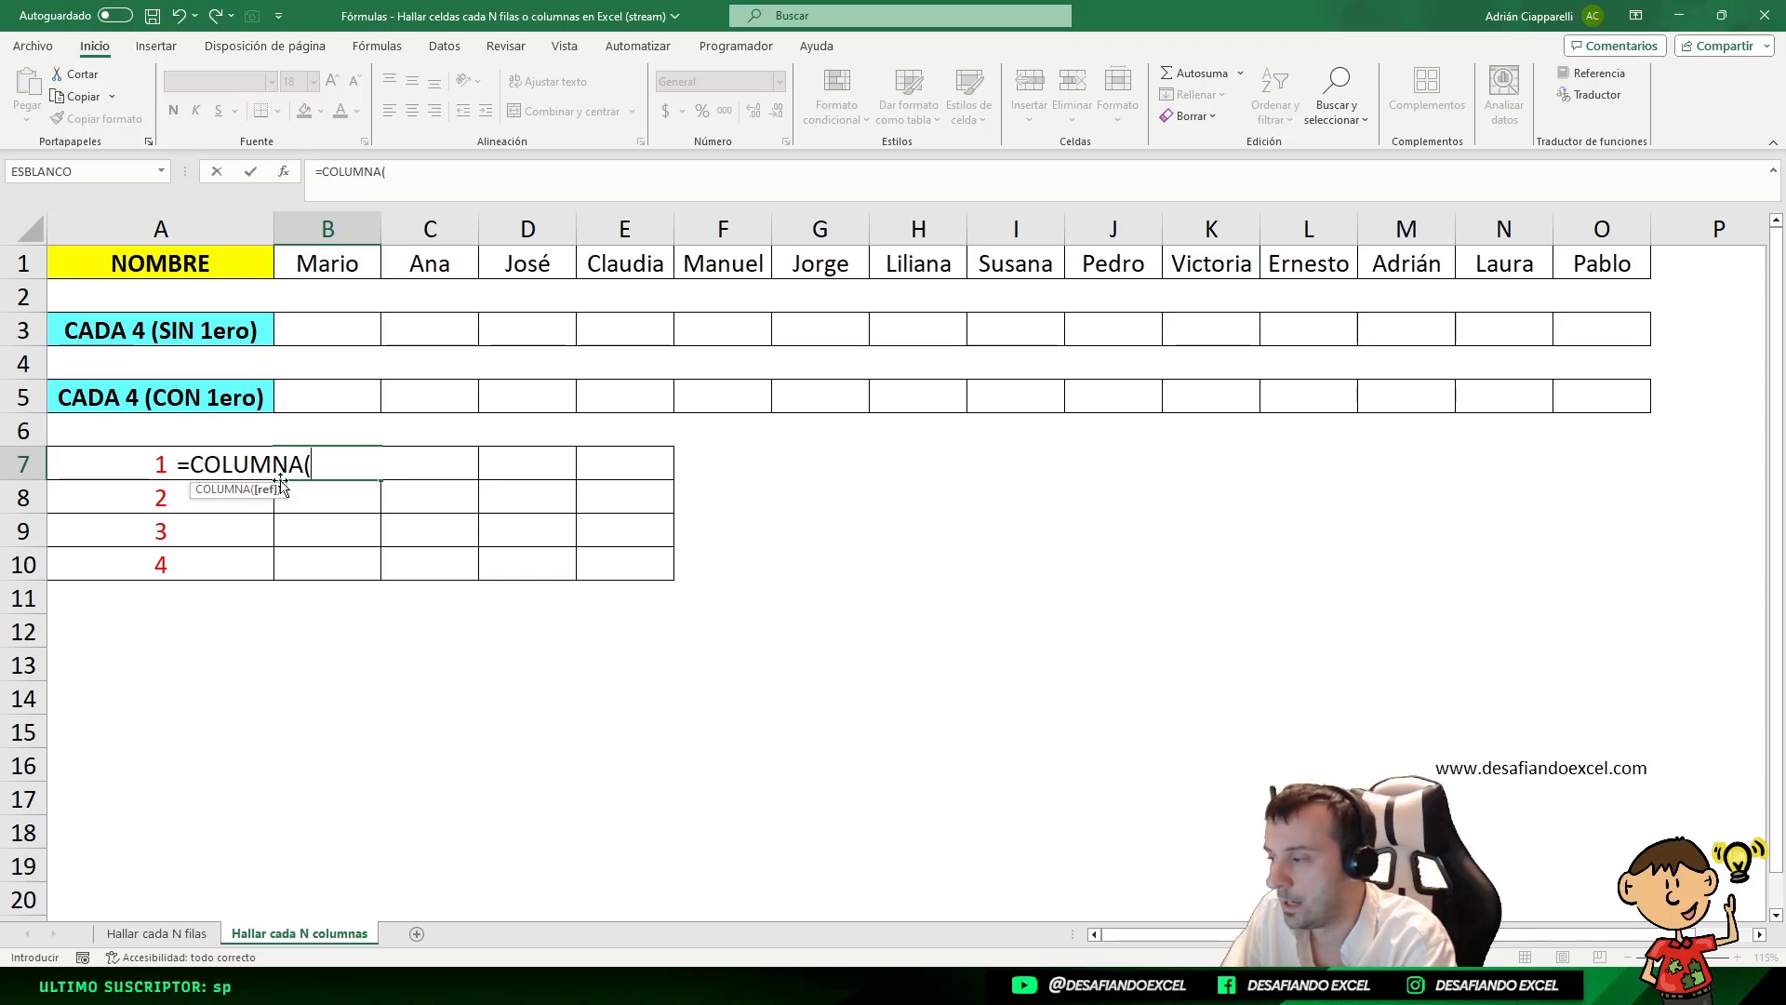
left_click(89, 335)
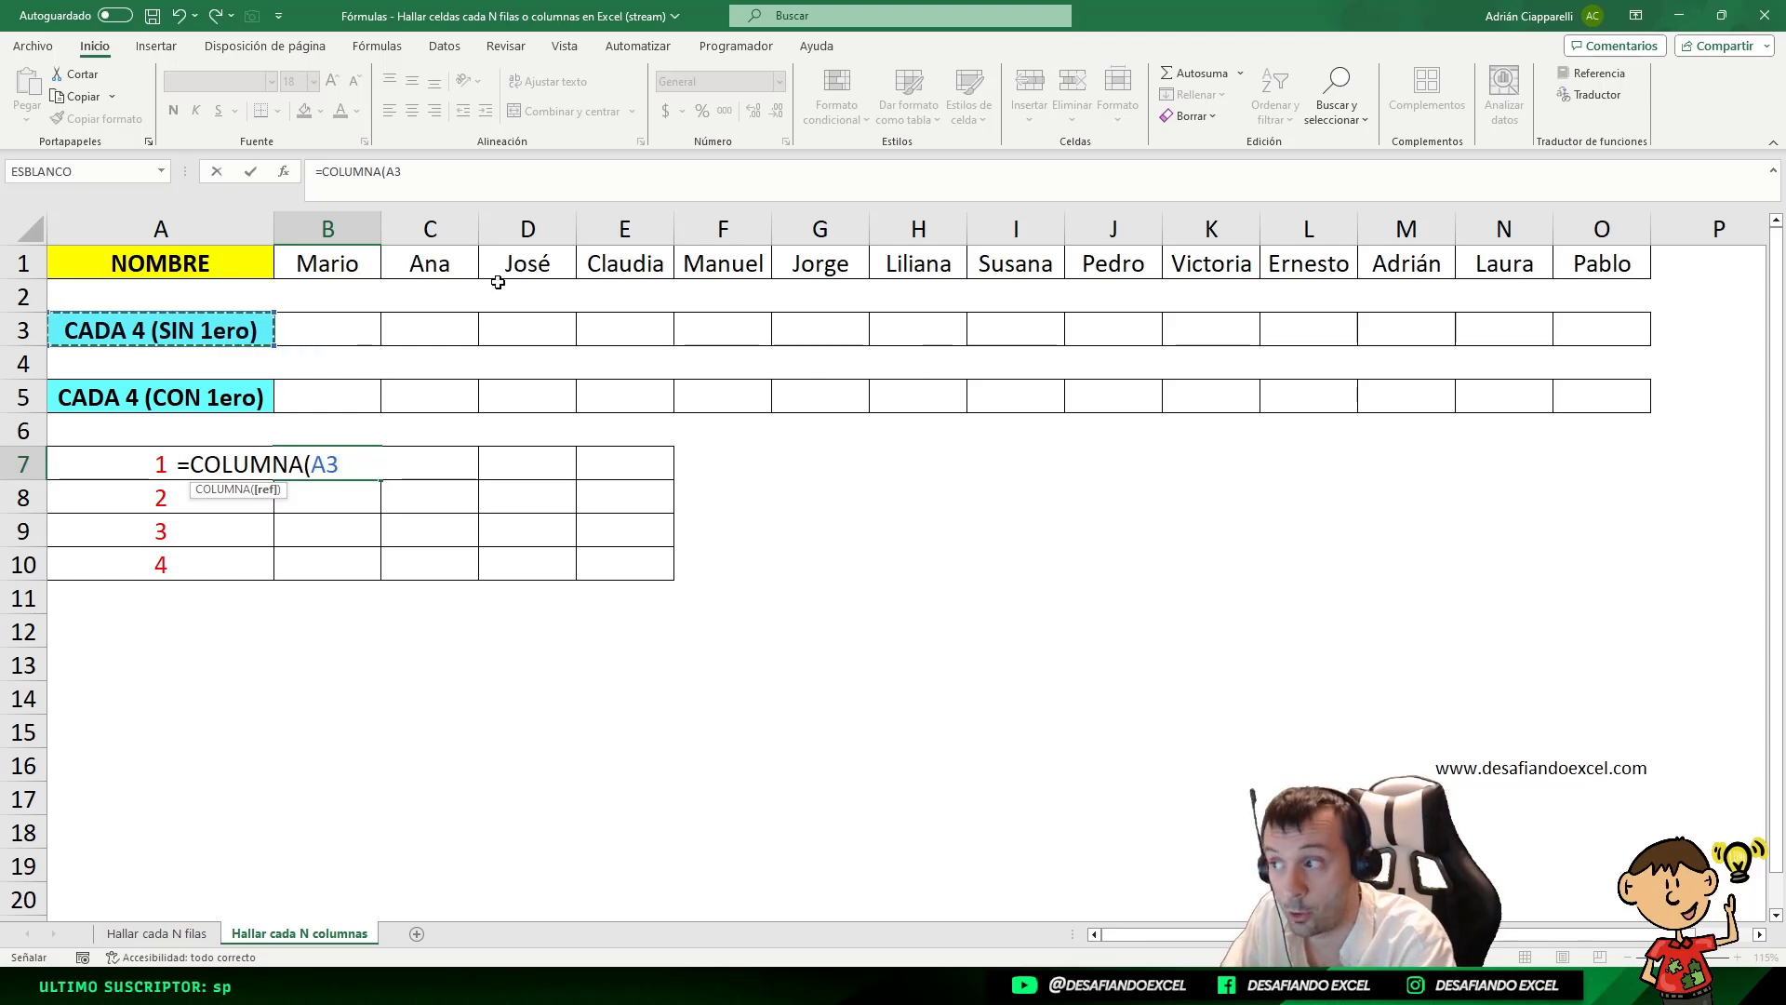
type(")")
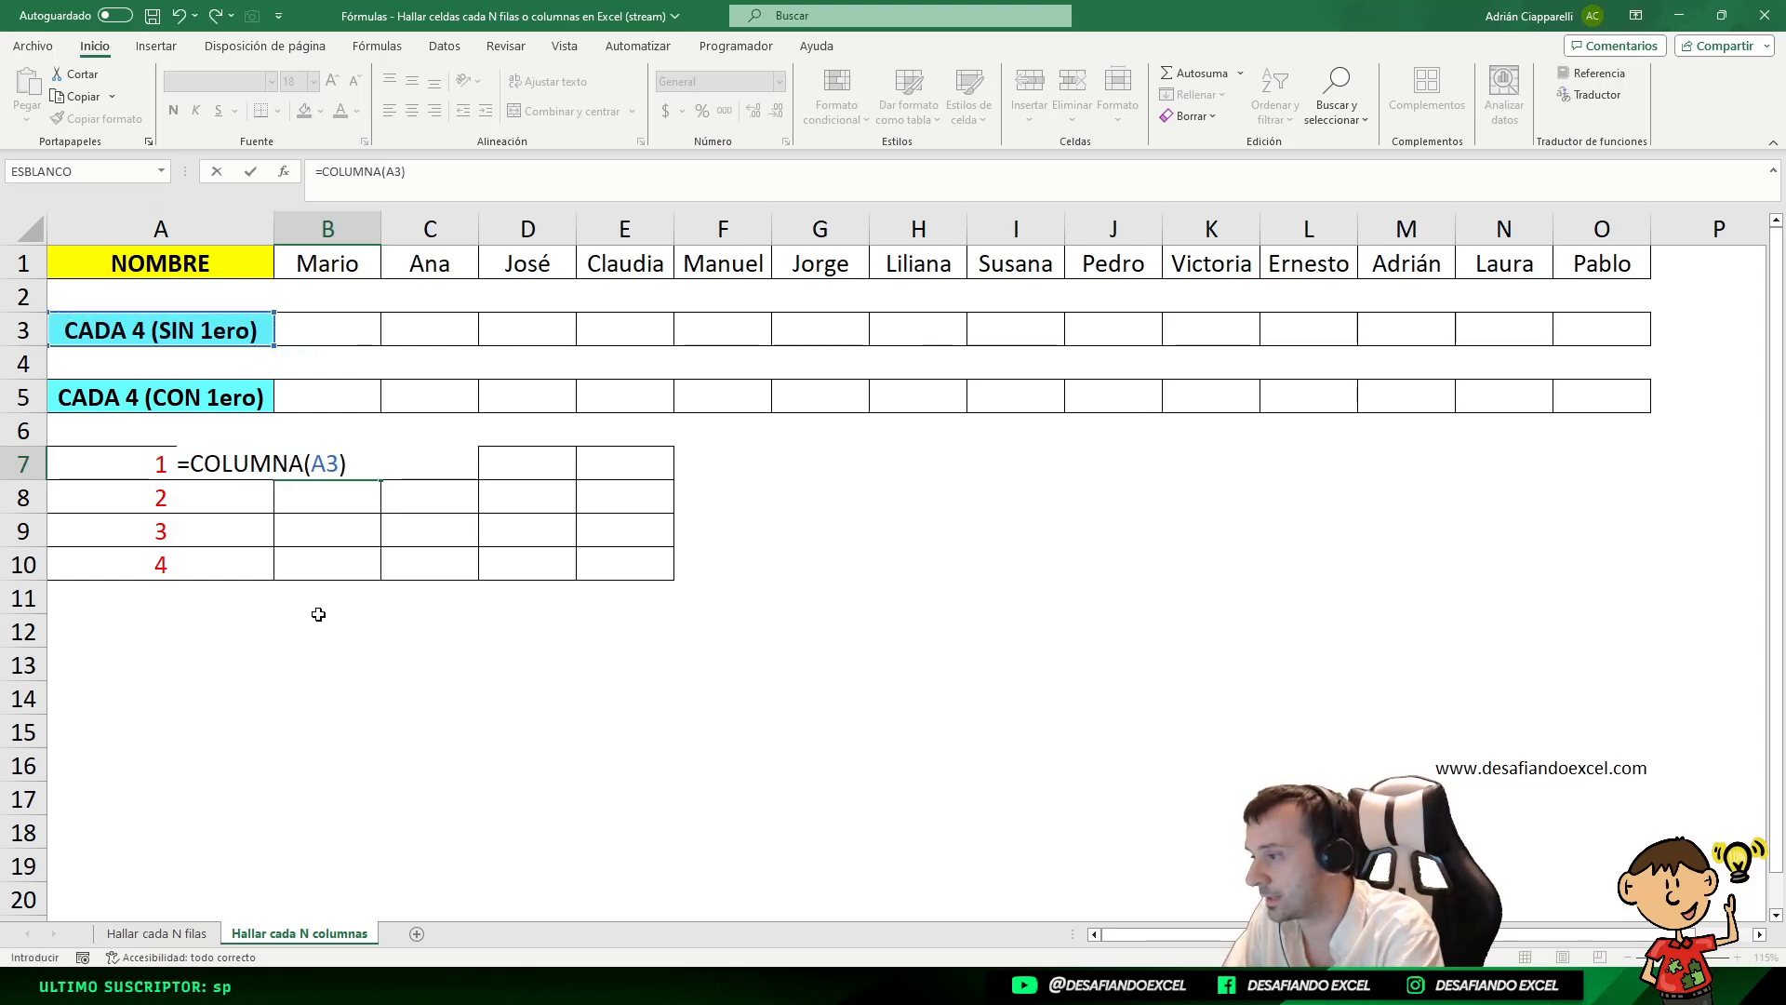
key("Return")
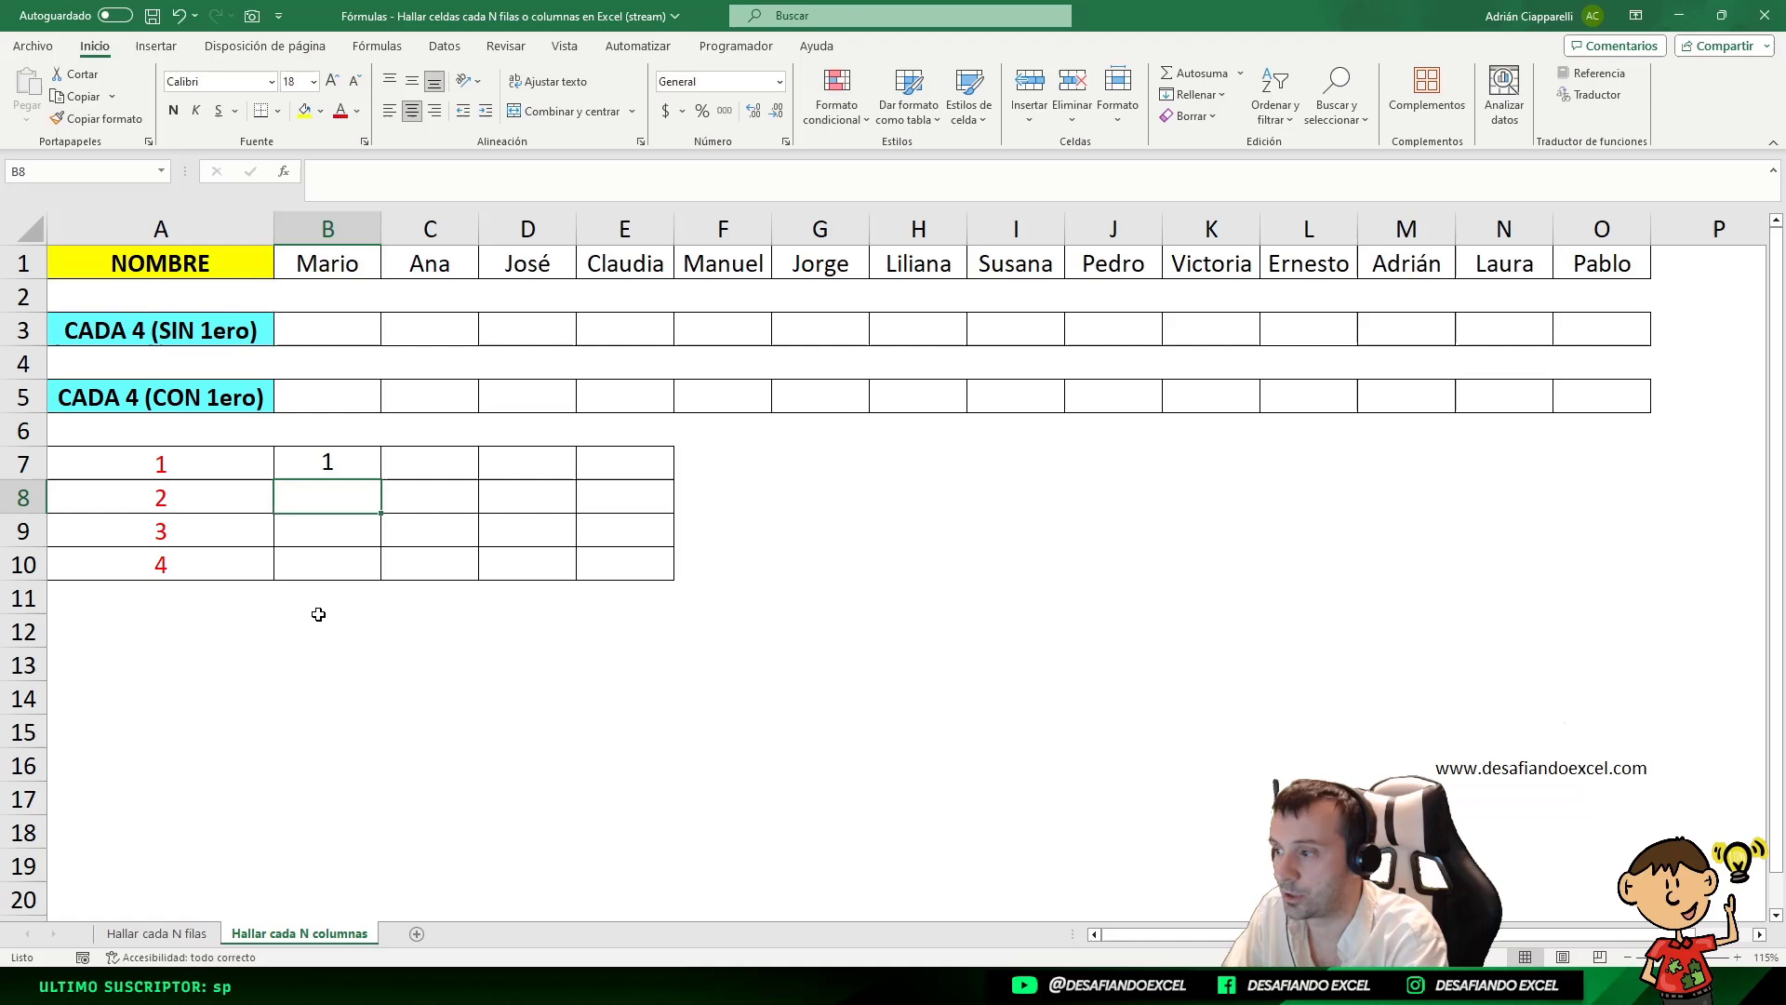
left_click(347, 449)
left_click_drag(382, 480, 676, 479)
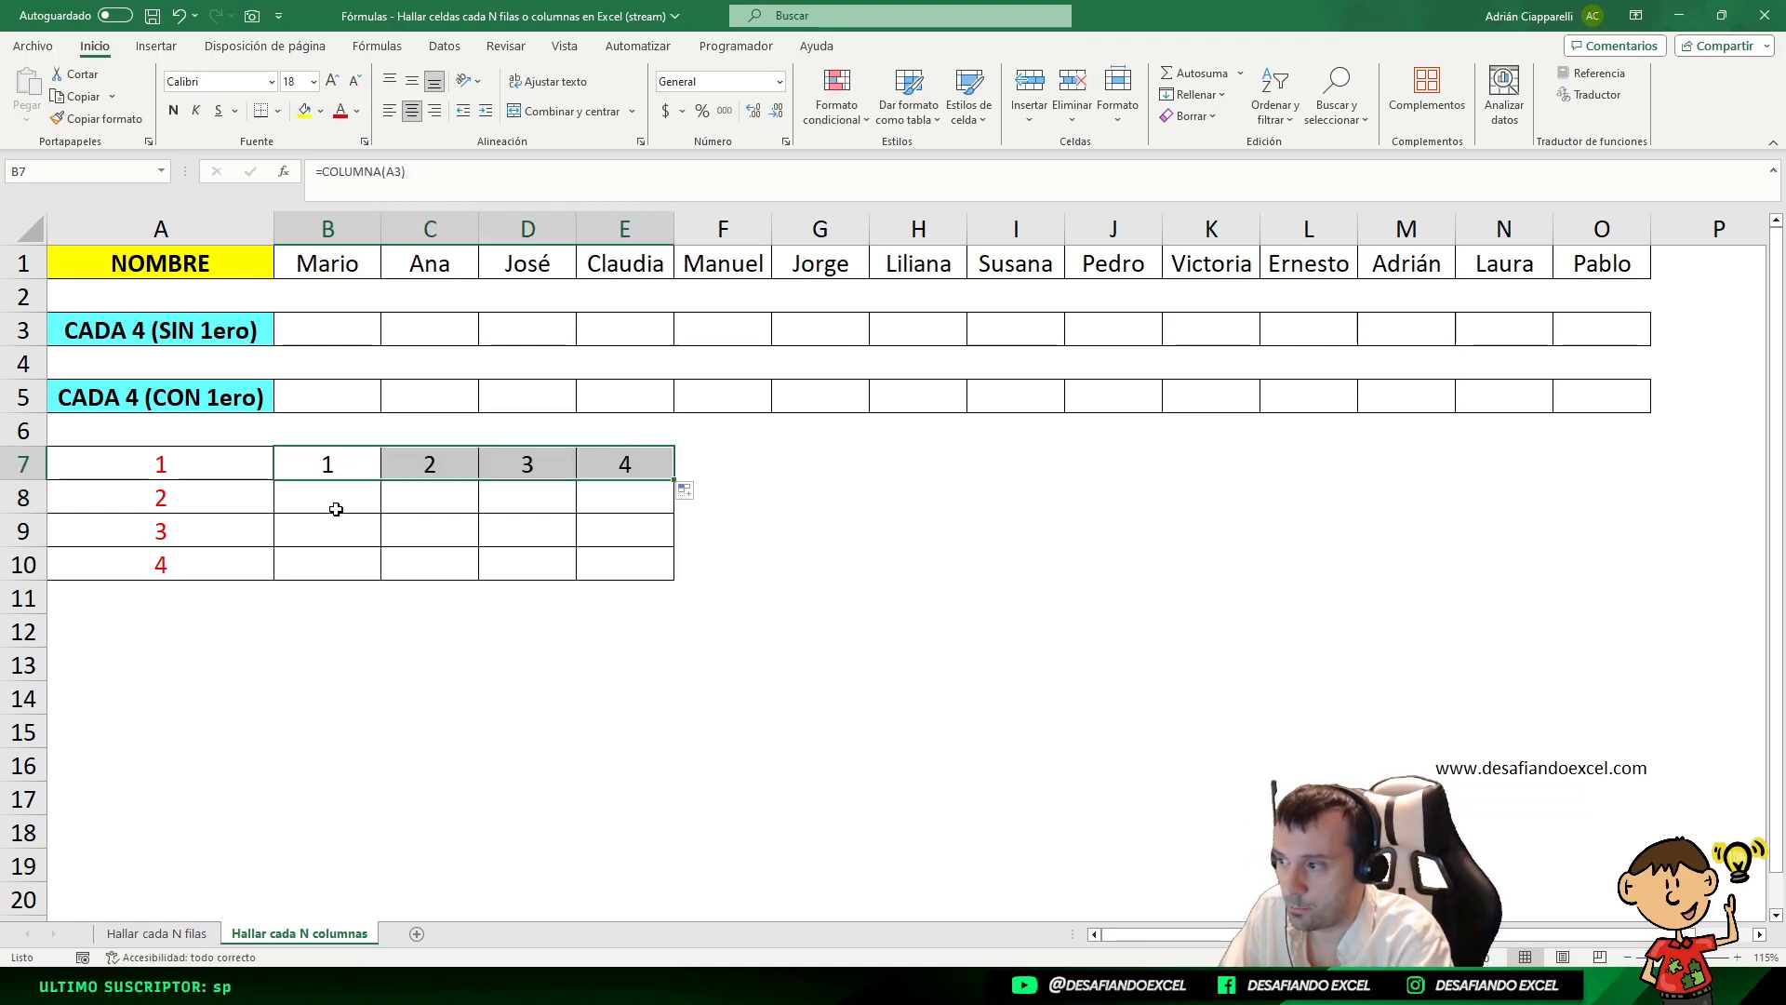
left_click(827, 495)
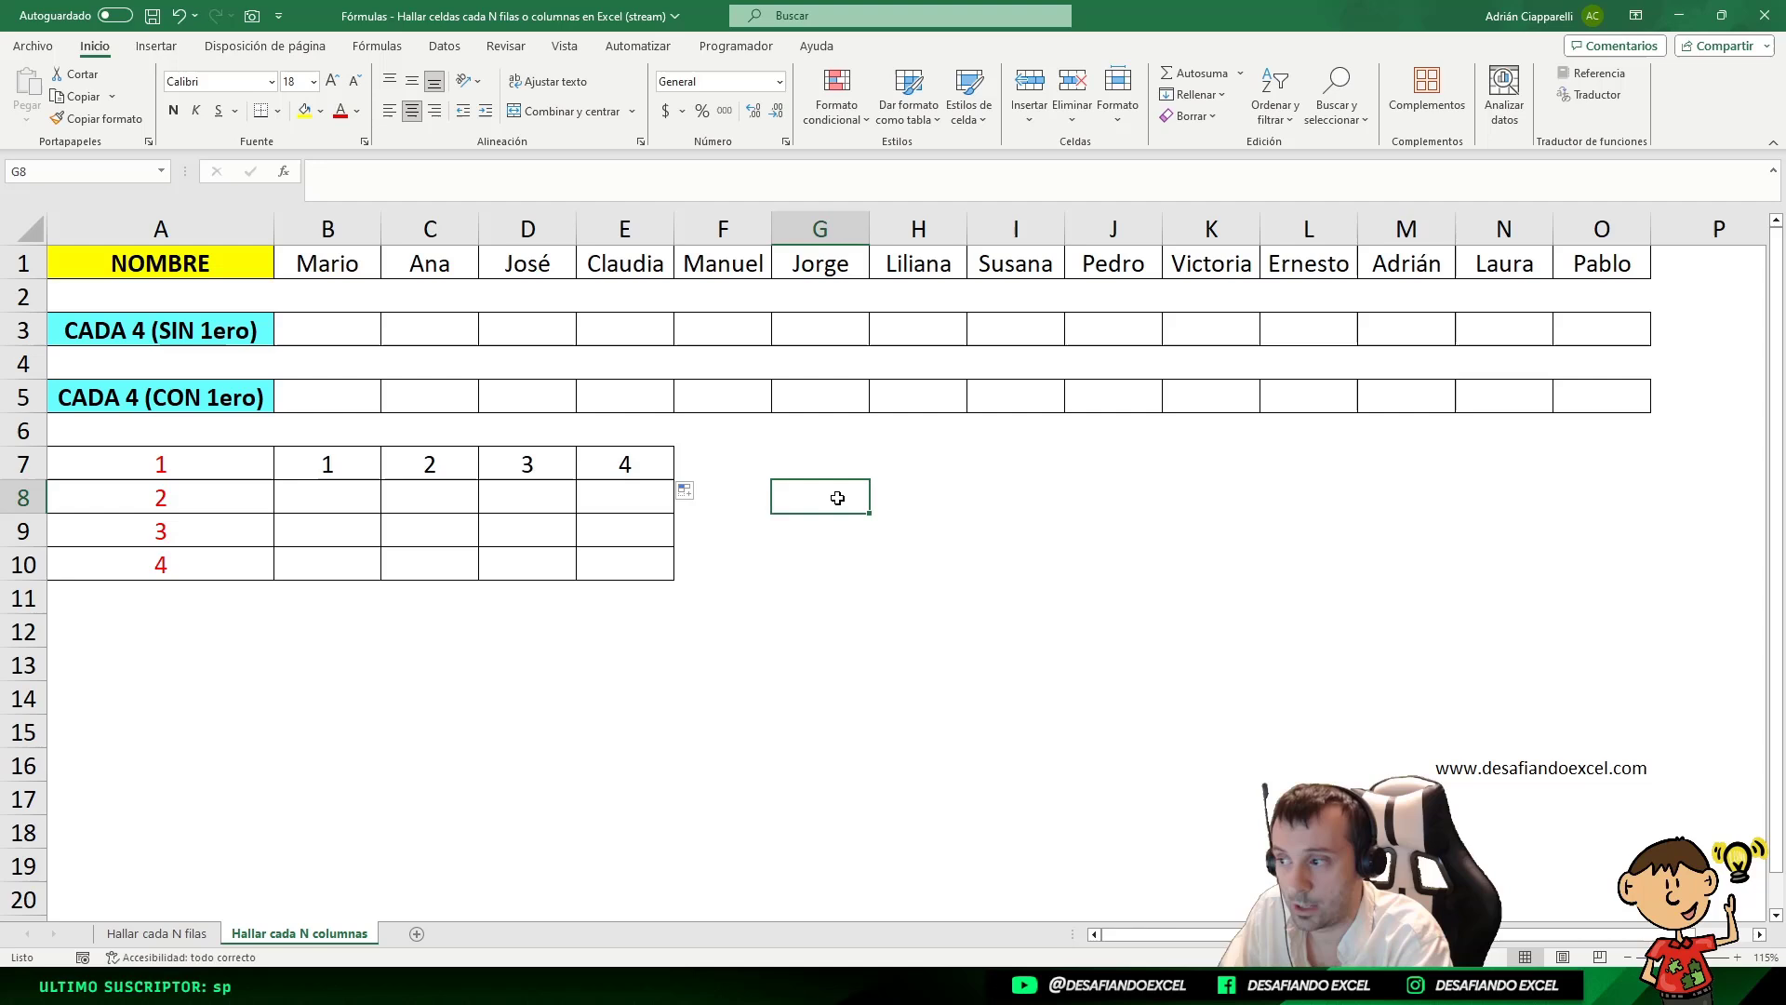
- Enter =(COLUMNA(A3)*4) in B8 and fill it across through E8
left_click(326, 498)
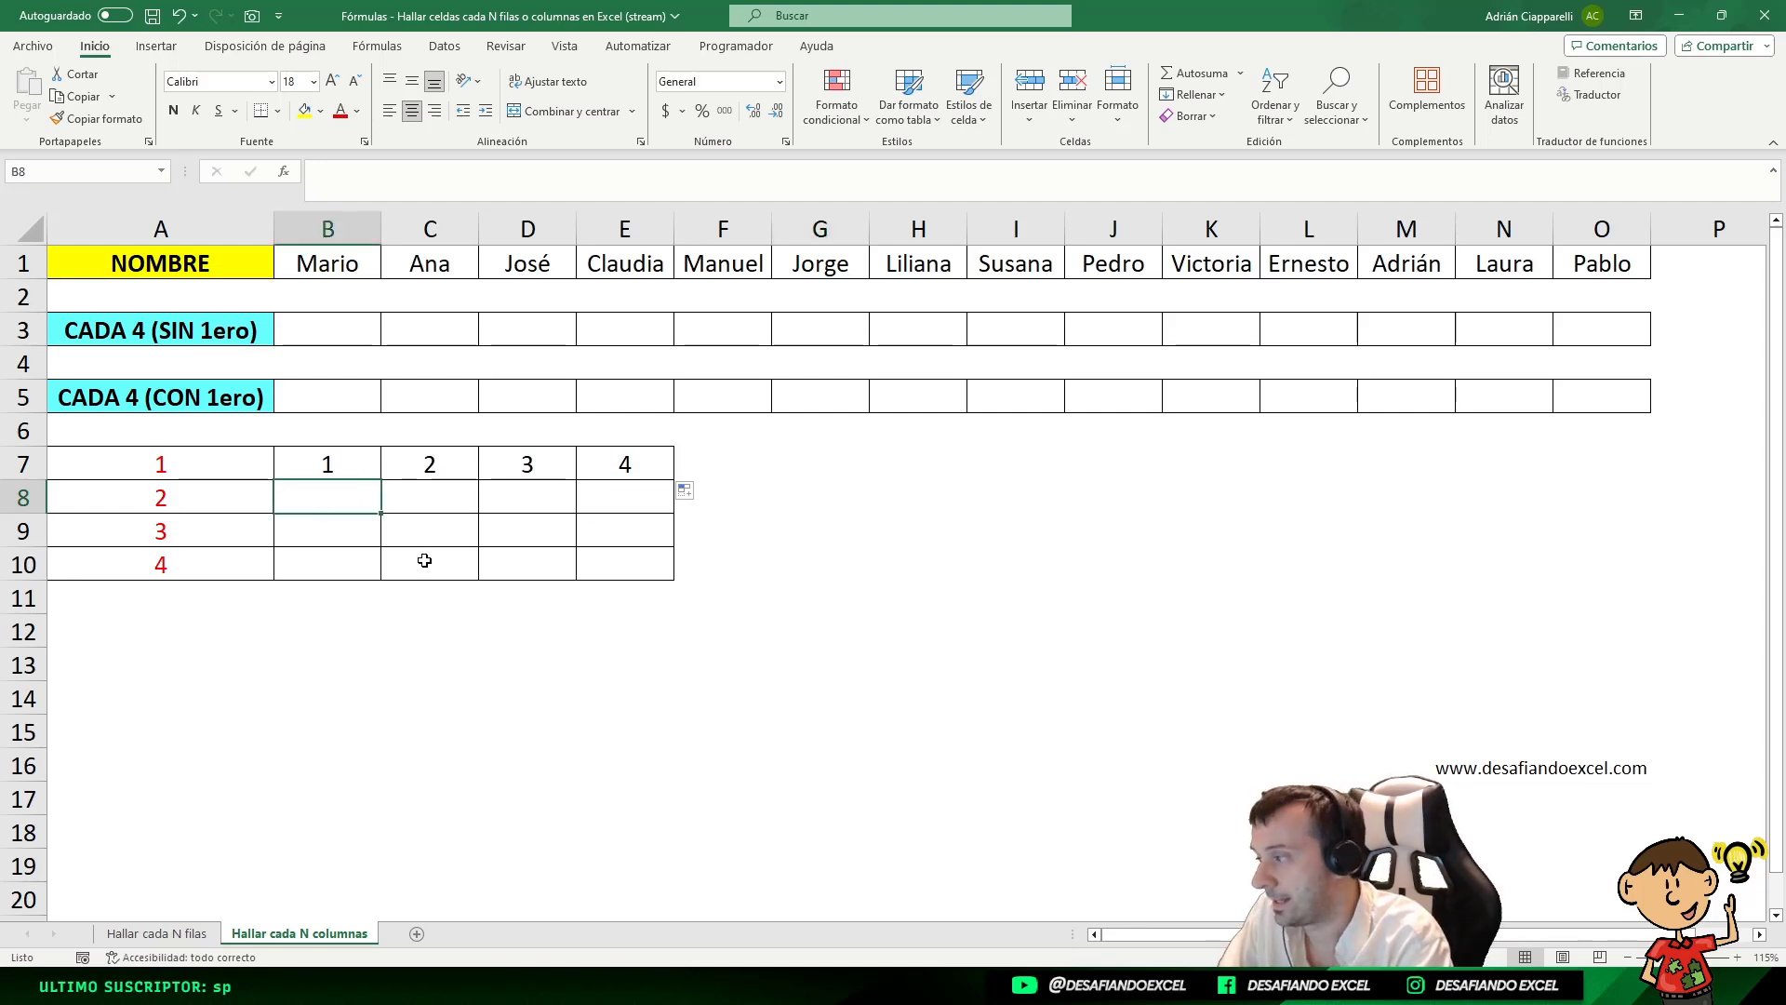
type("=(")
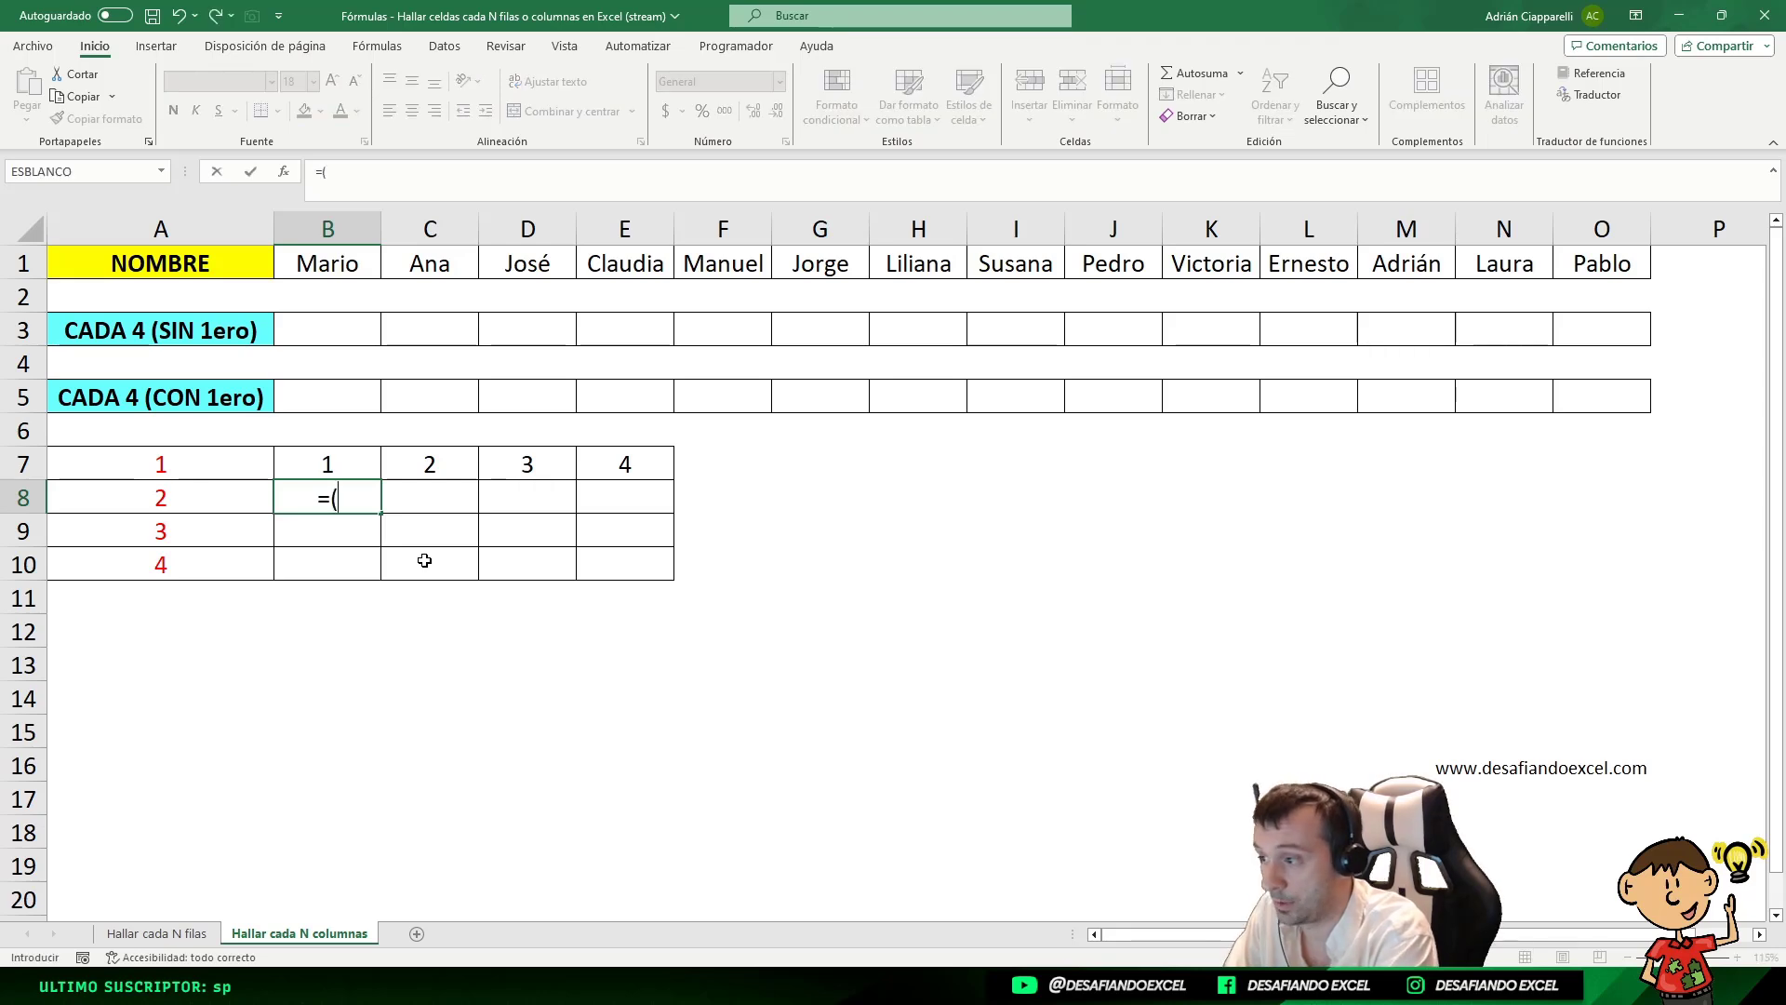
type("COLUMNA")
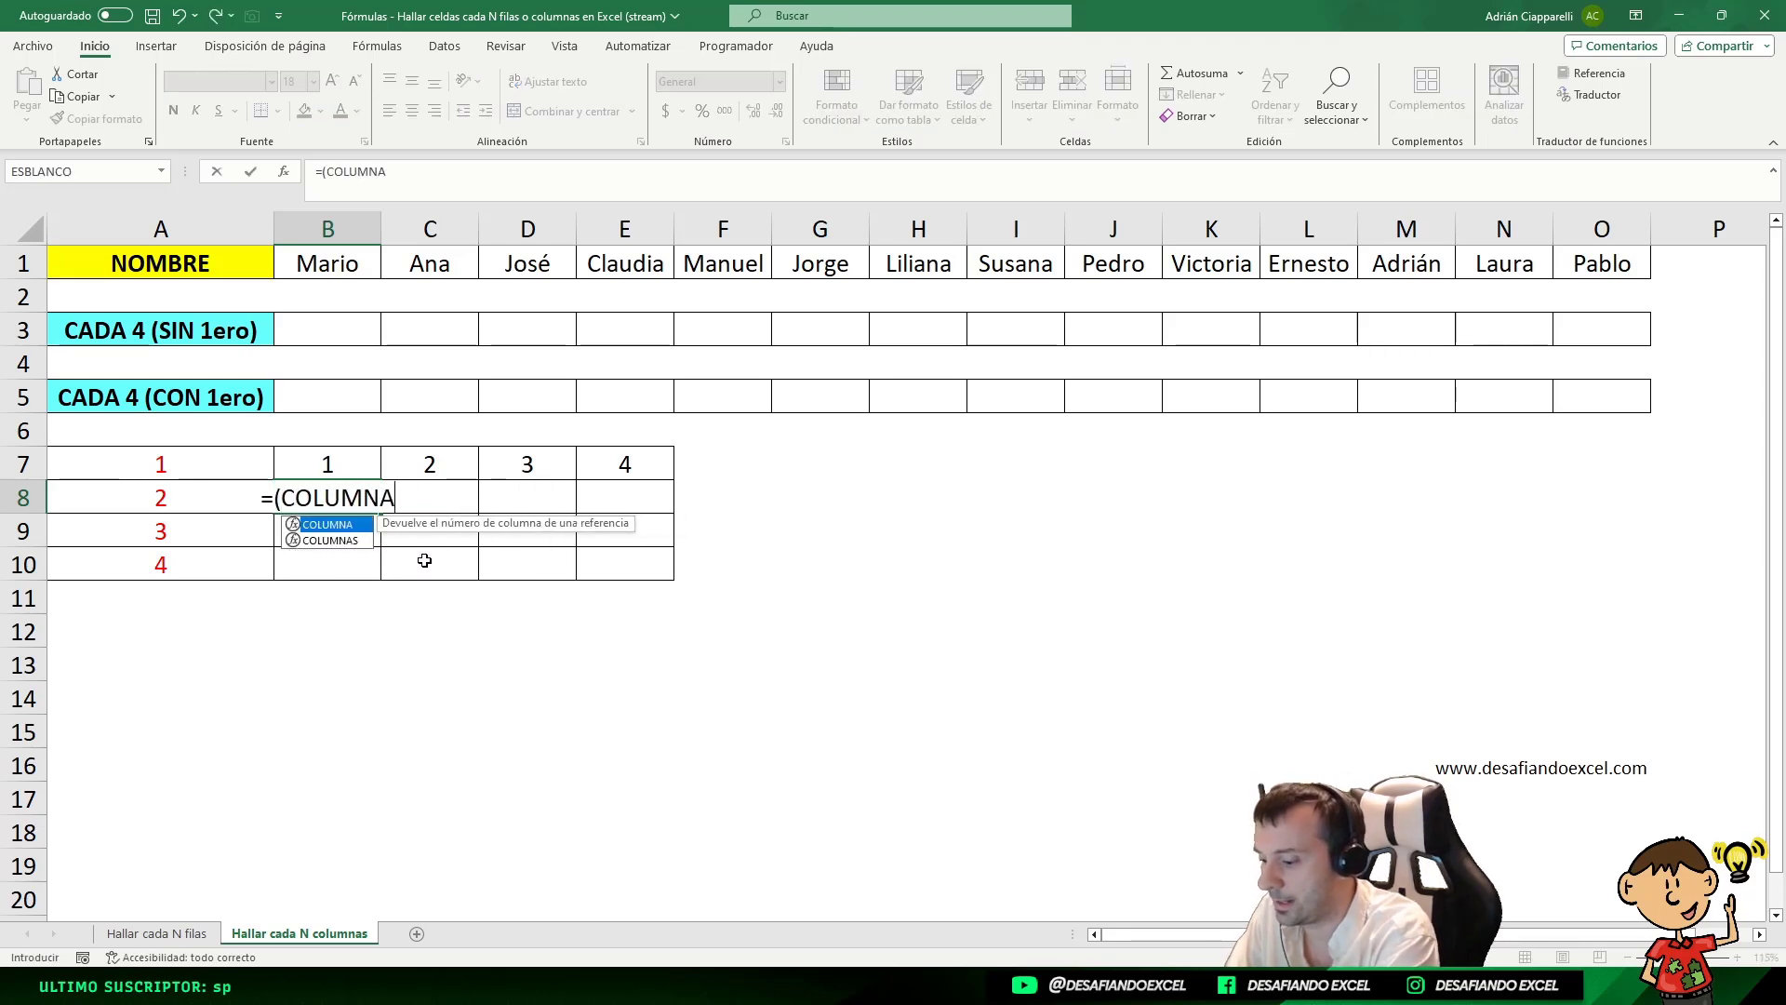
type("(A3)")
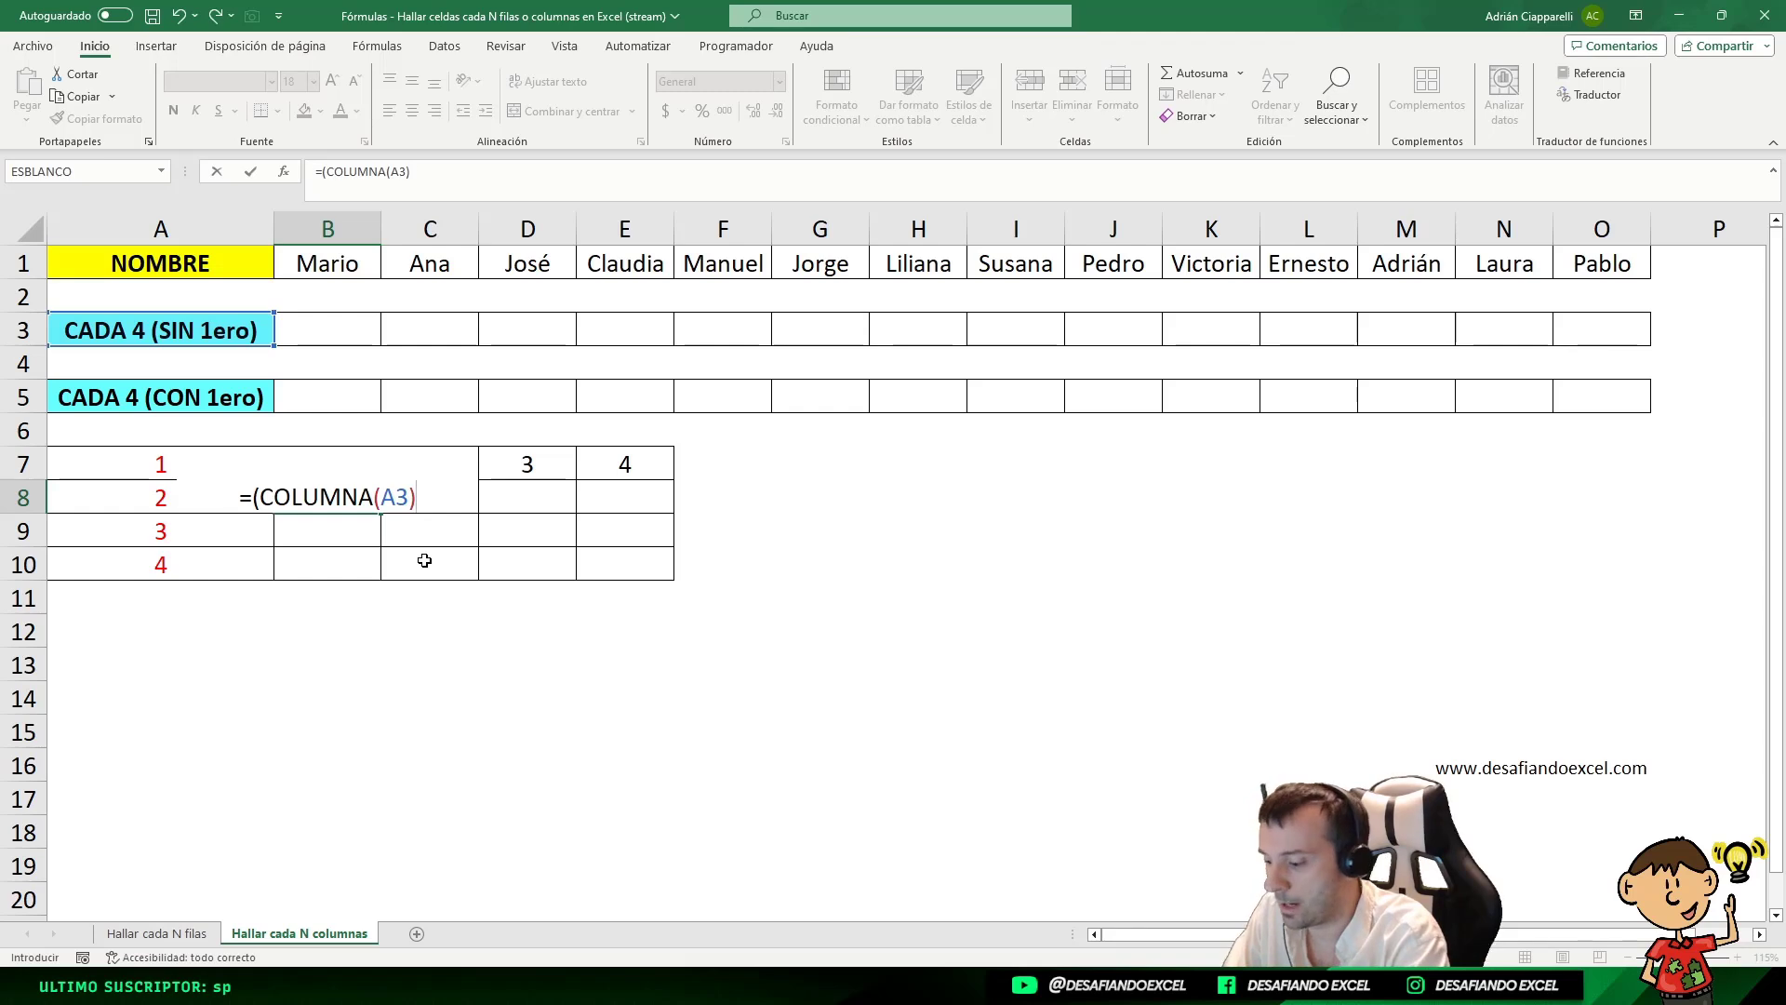
type("*4)")
key("Return")
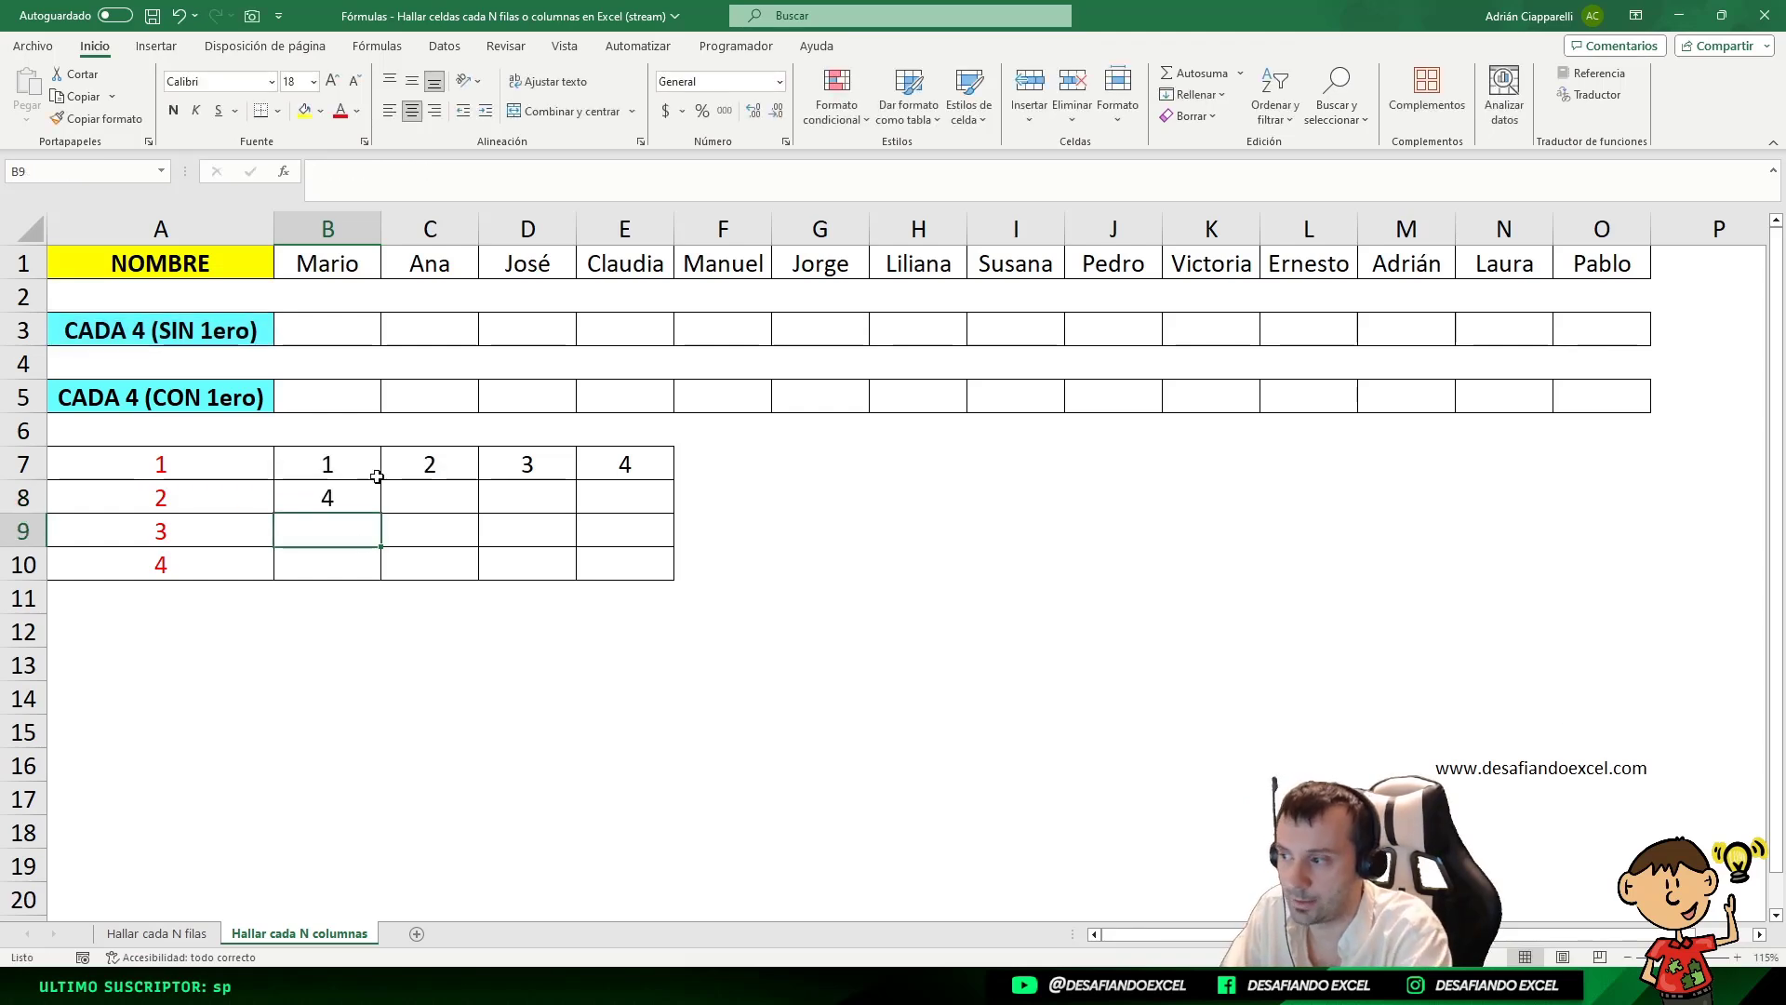
left_click(373, 494)
left_click_drag(381, 513, 672, 512)
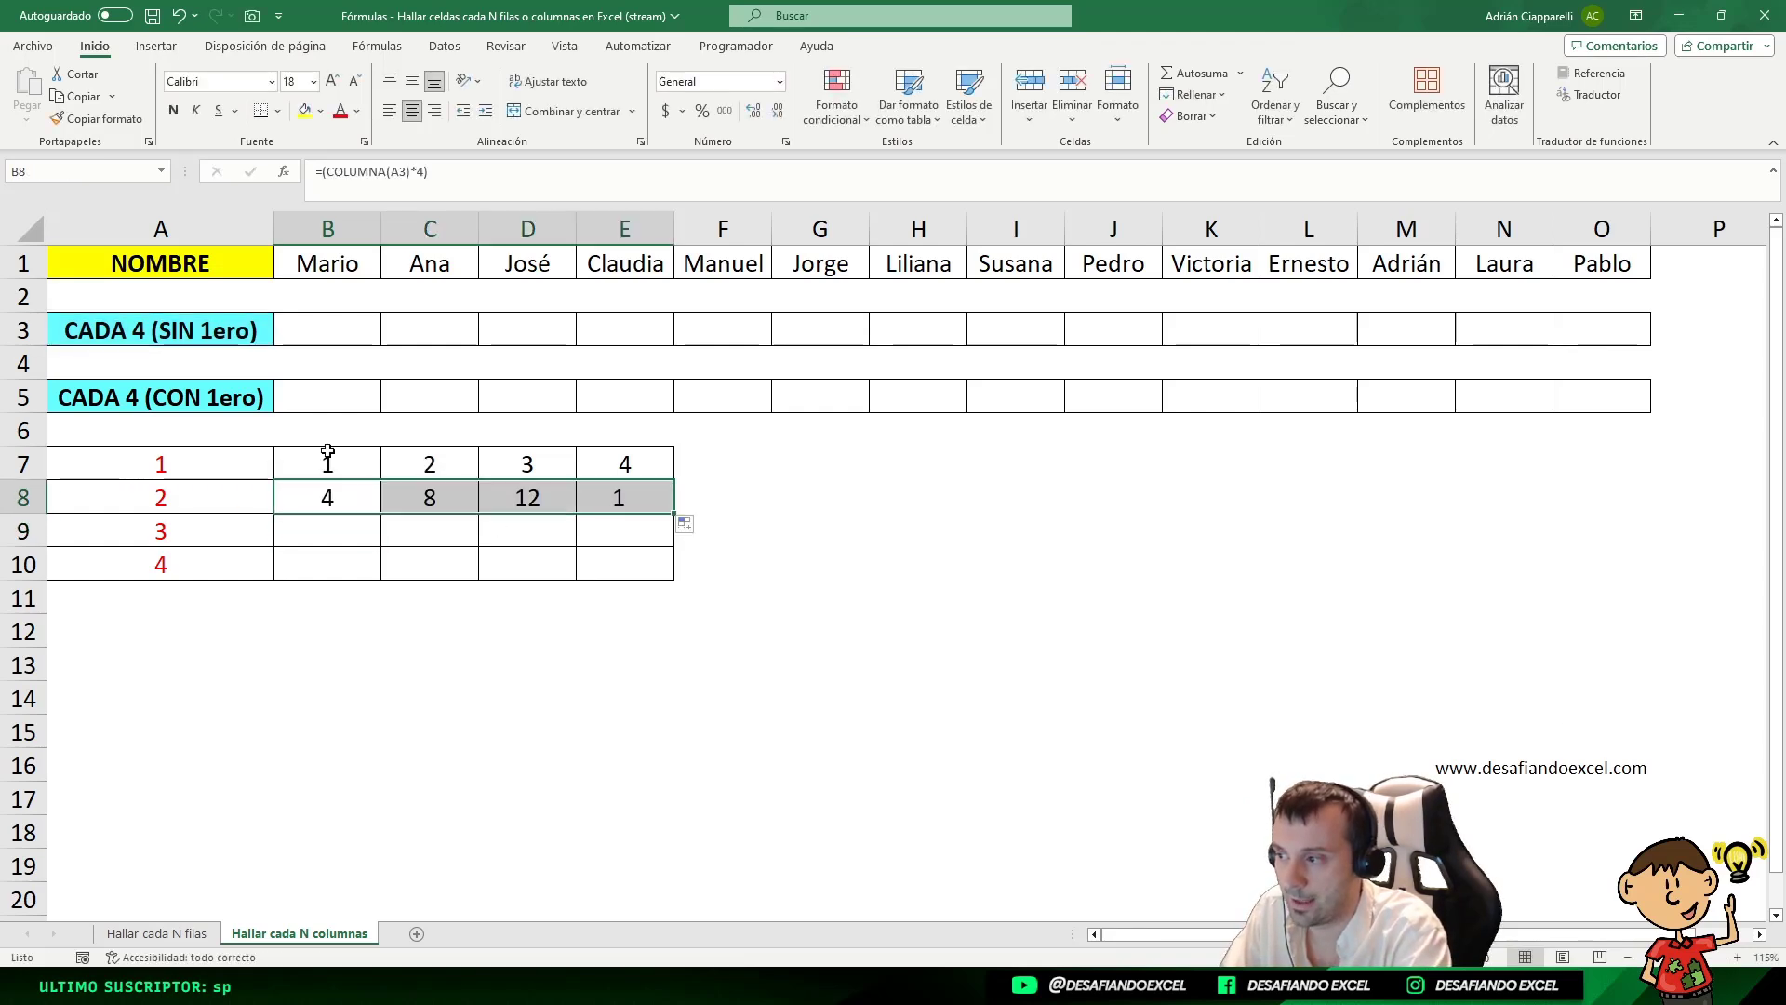
- Review each multiplied result in B8:E8 and compare it with the column numbers in row 7
left_click(355, 495)
left_click(427, 495)
left_click(526, 498)
left_click(605, 498)
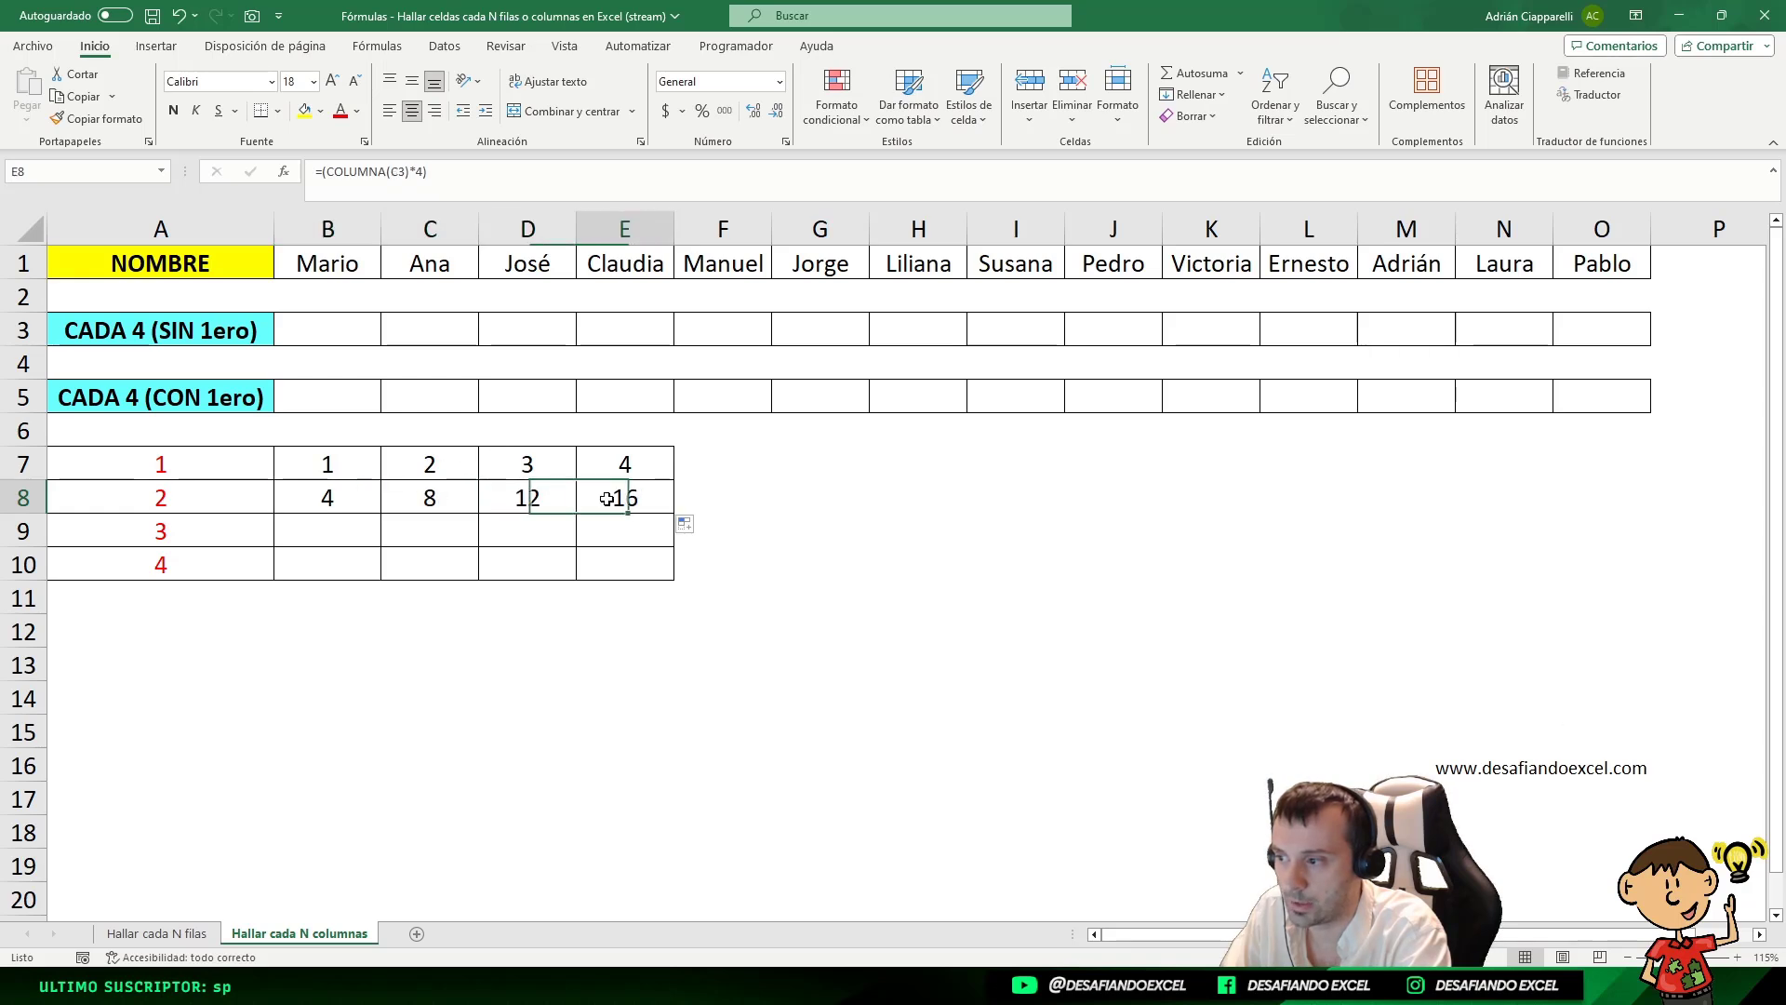
left_click(359, 504)
left_click(428, 496)
left_click(530, 495)
left_click(629, 491)
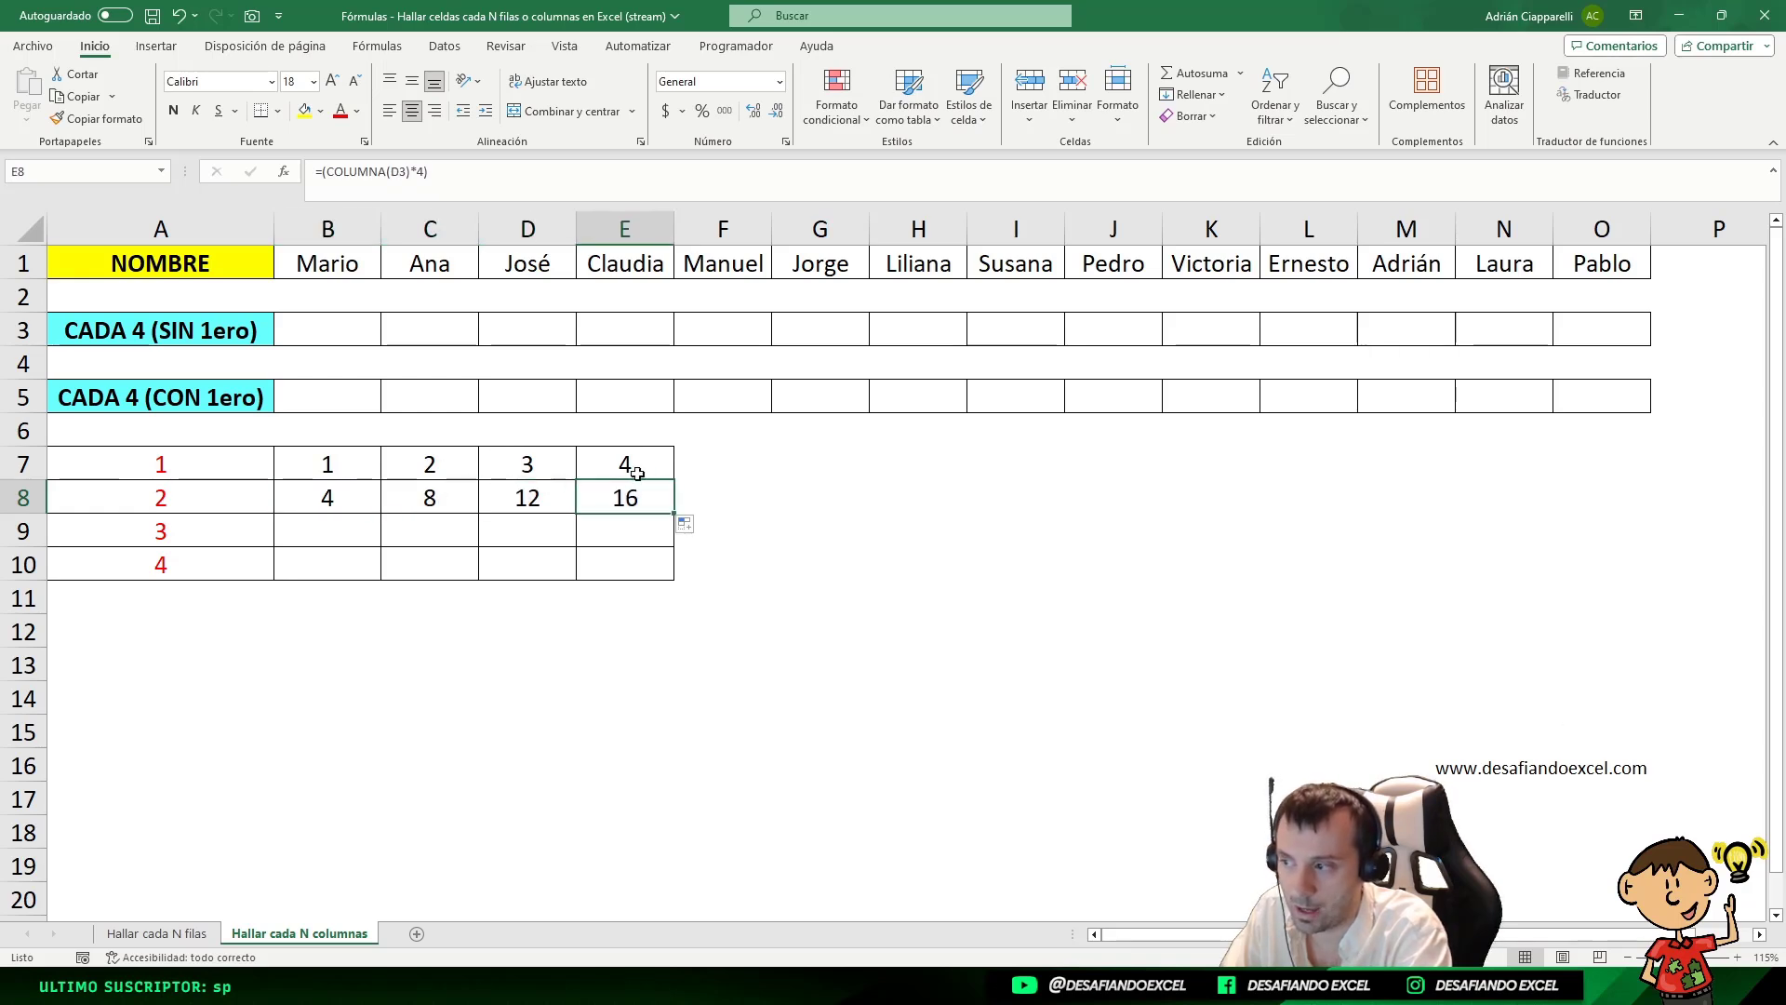
- Enter =(COLUMNA(A3)*4)-1 in B9 and fill it across through E9
left_click(303, 539)
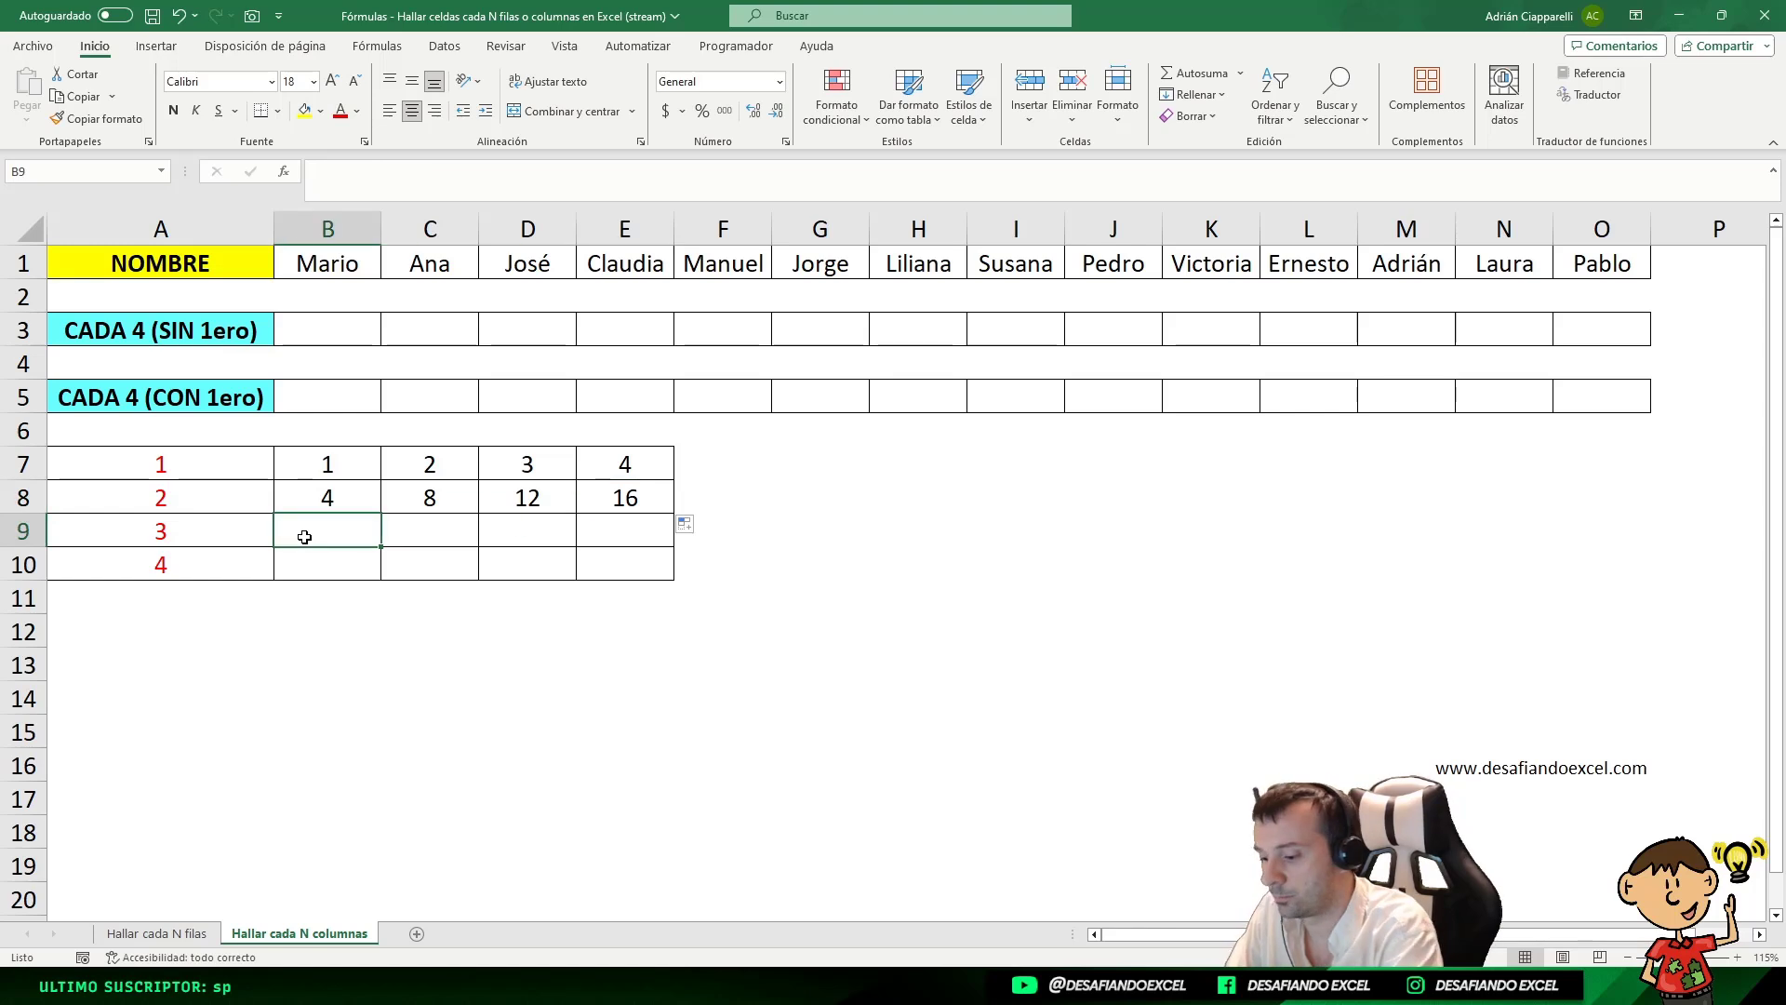
type("=(COLU")
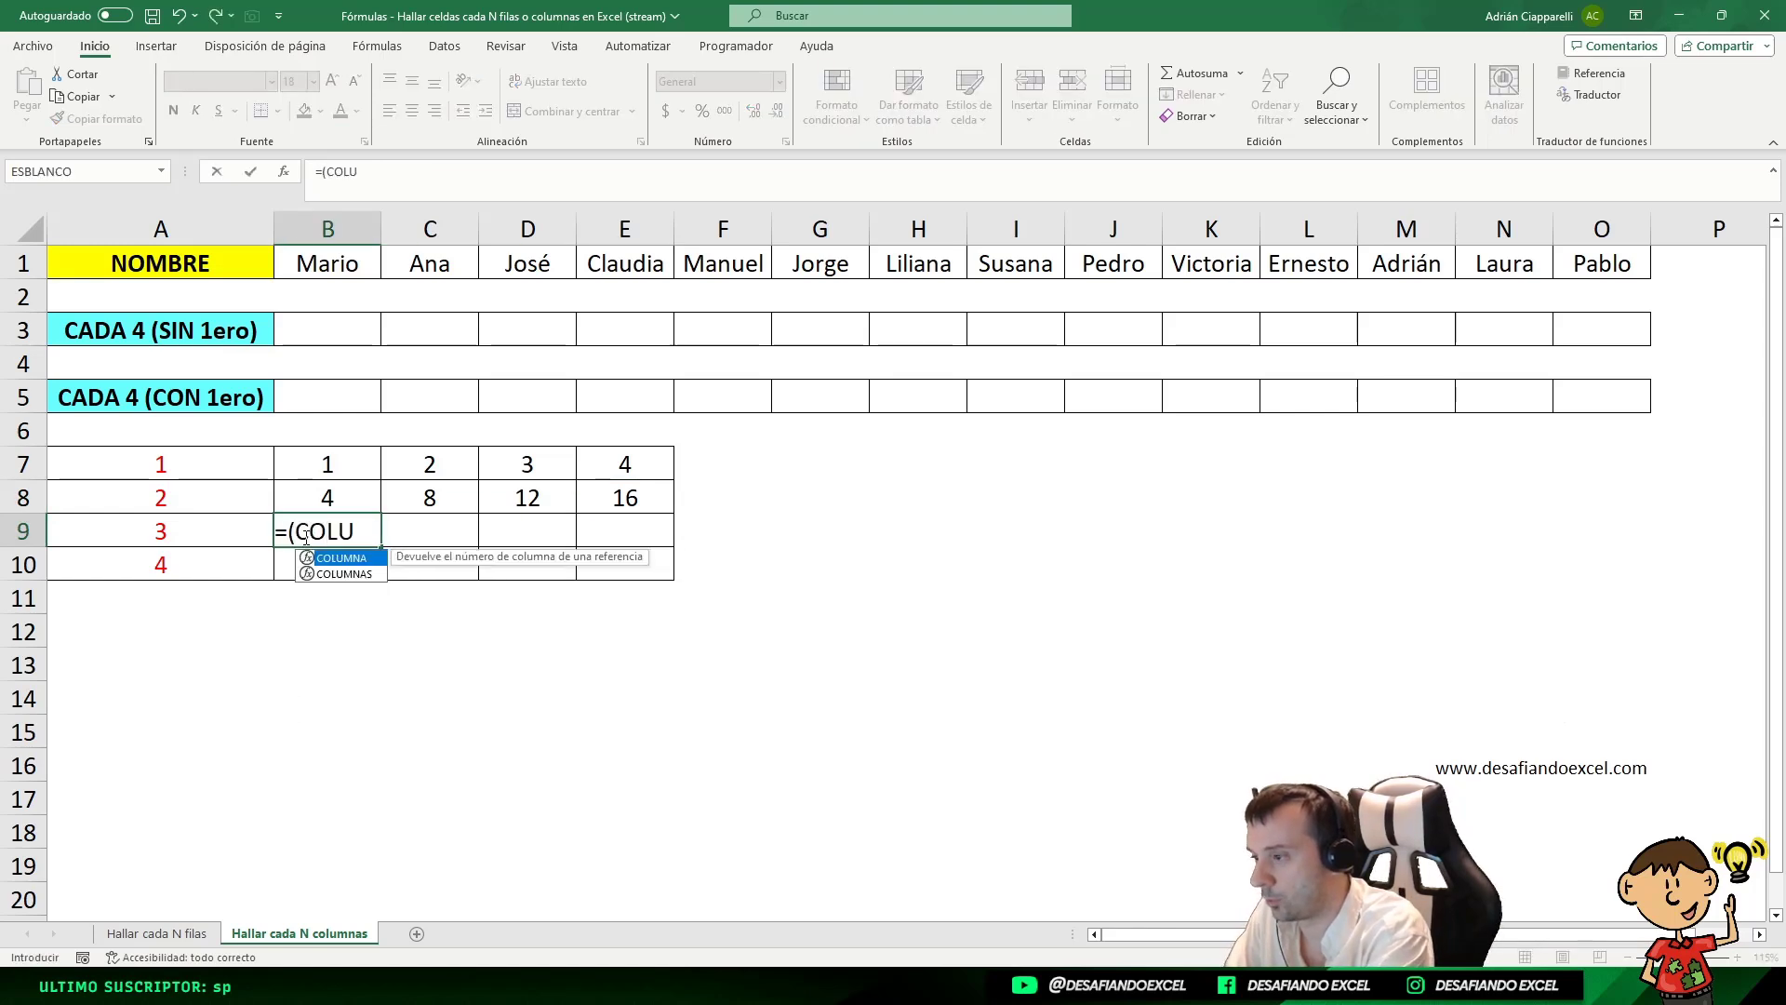
type("MNA(A3)*4")
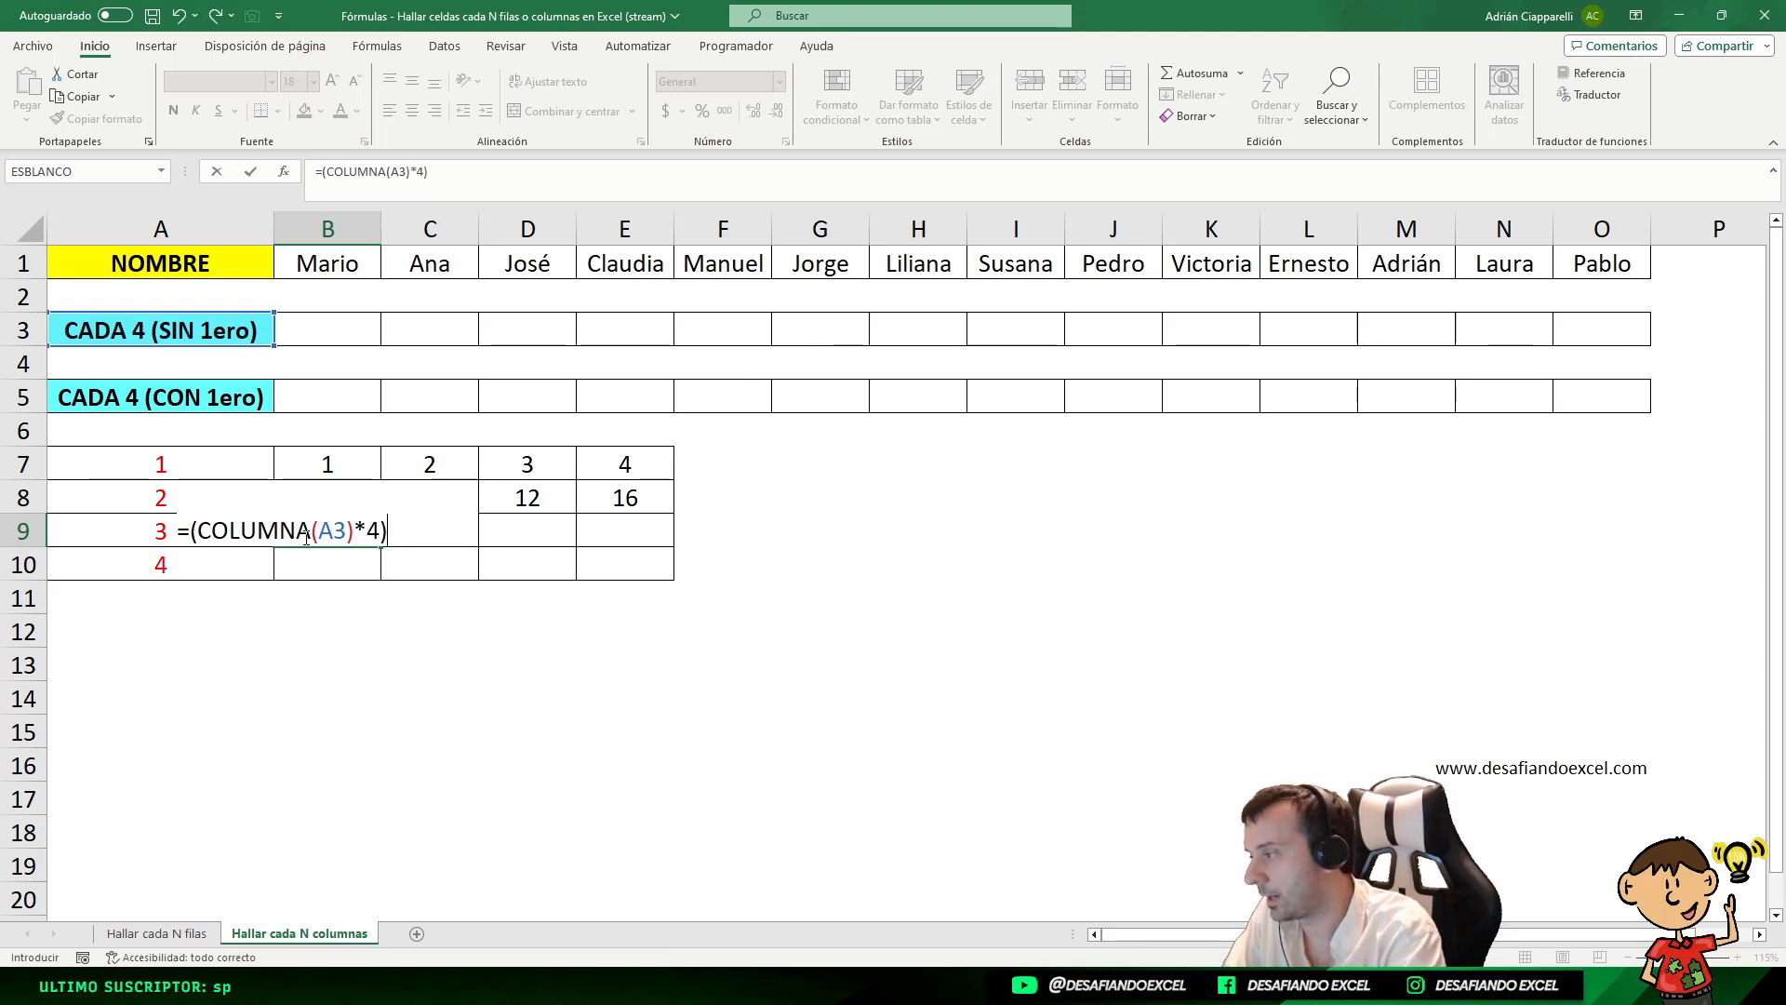
type(")-1")
key("Return")
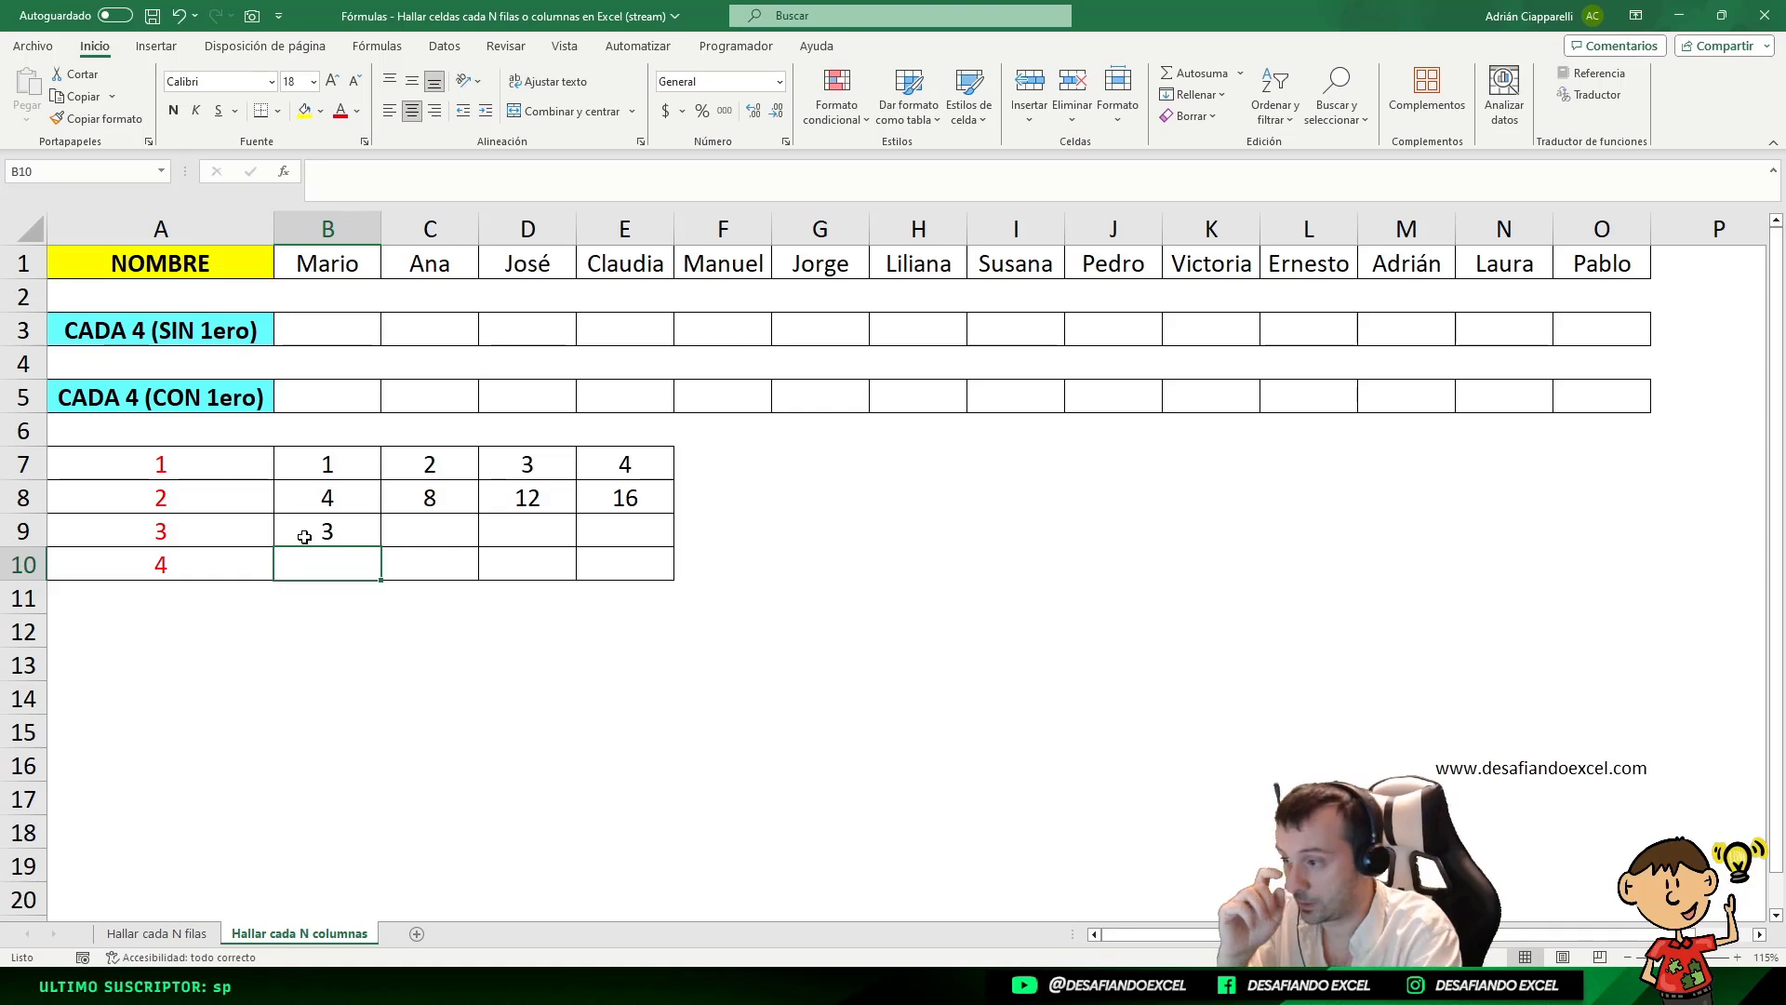
left_click(303, 532)
left_click_drag(385, 548, 670, 550)
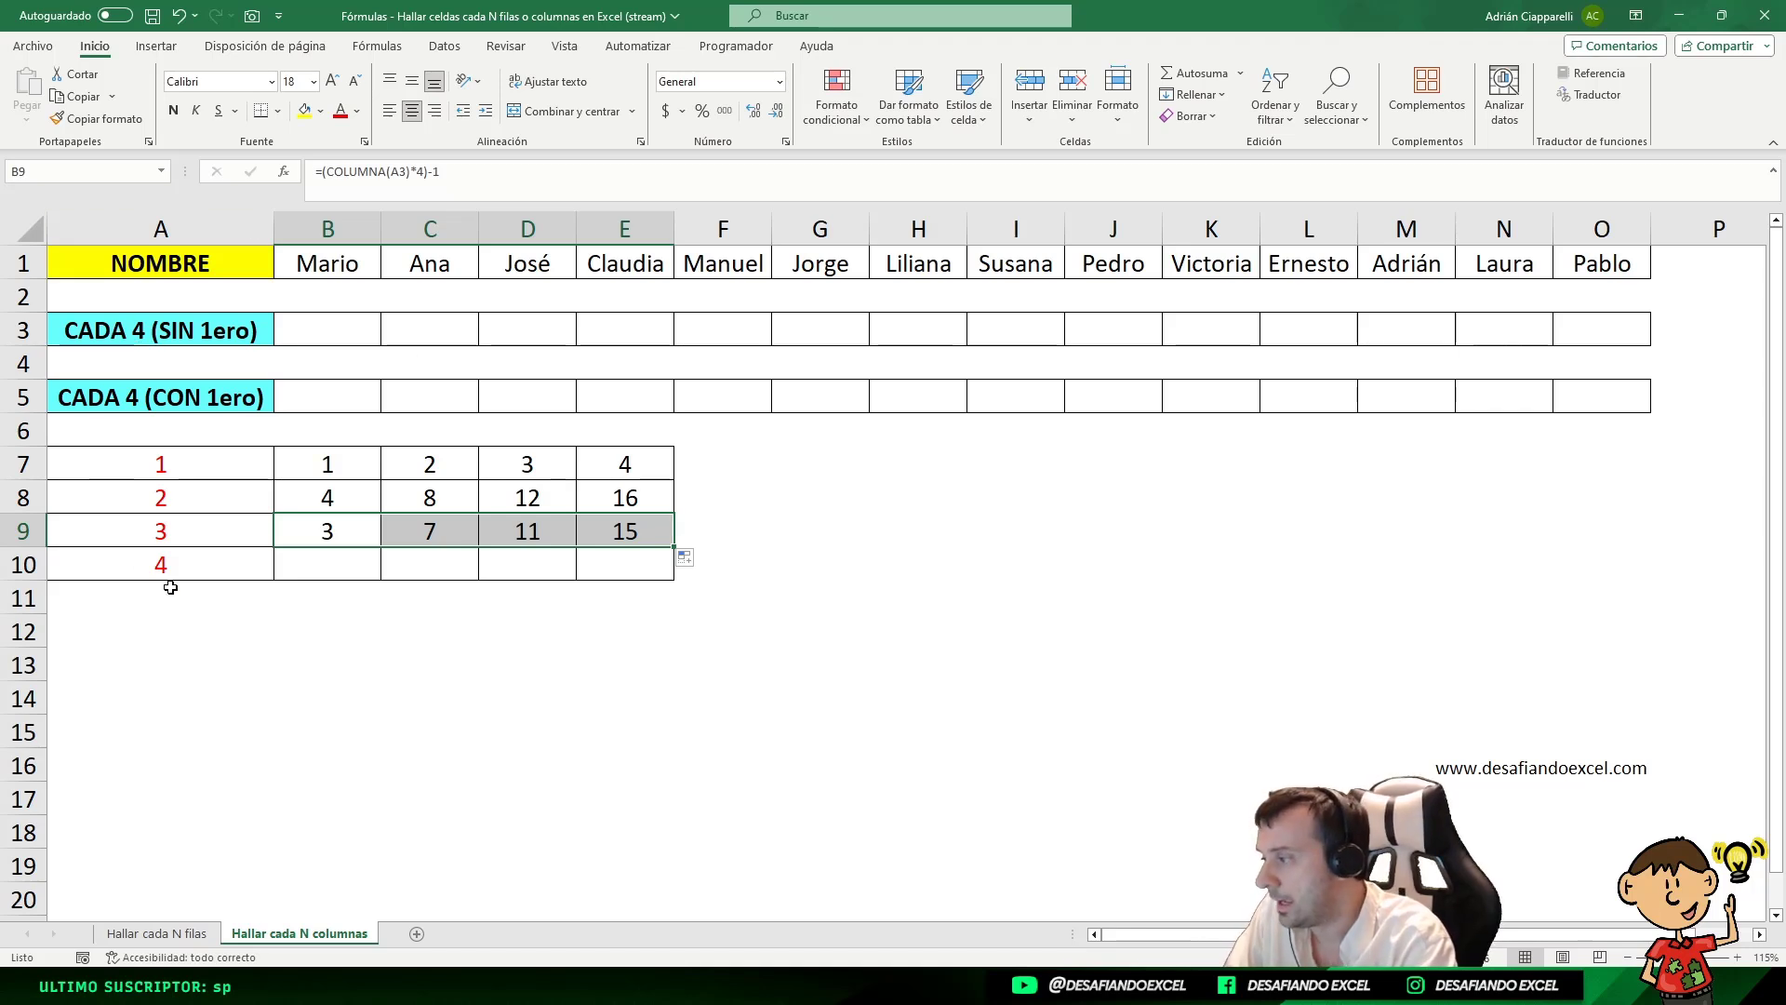
- Copy the expression (COLUMNA(A3)*4)-1 from the B9 formula without its equals sign
left_click(312, 560)
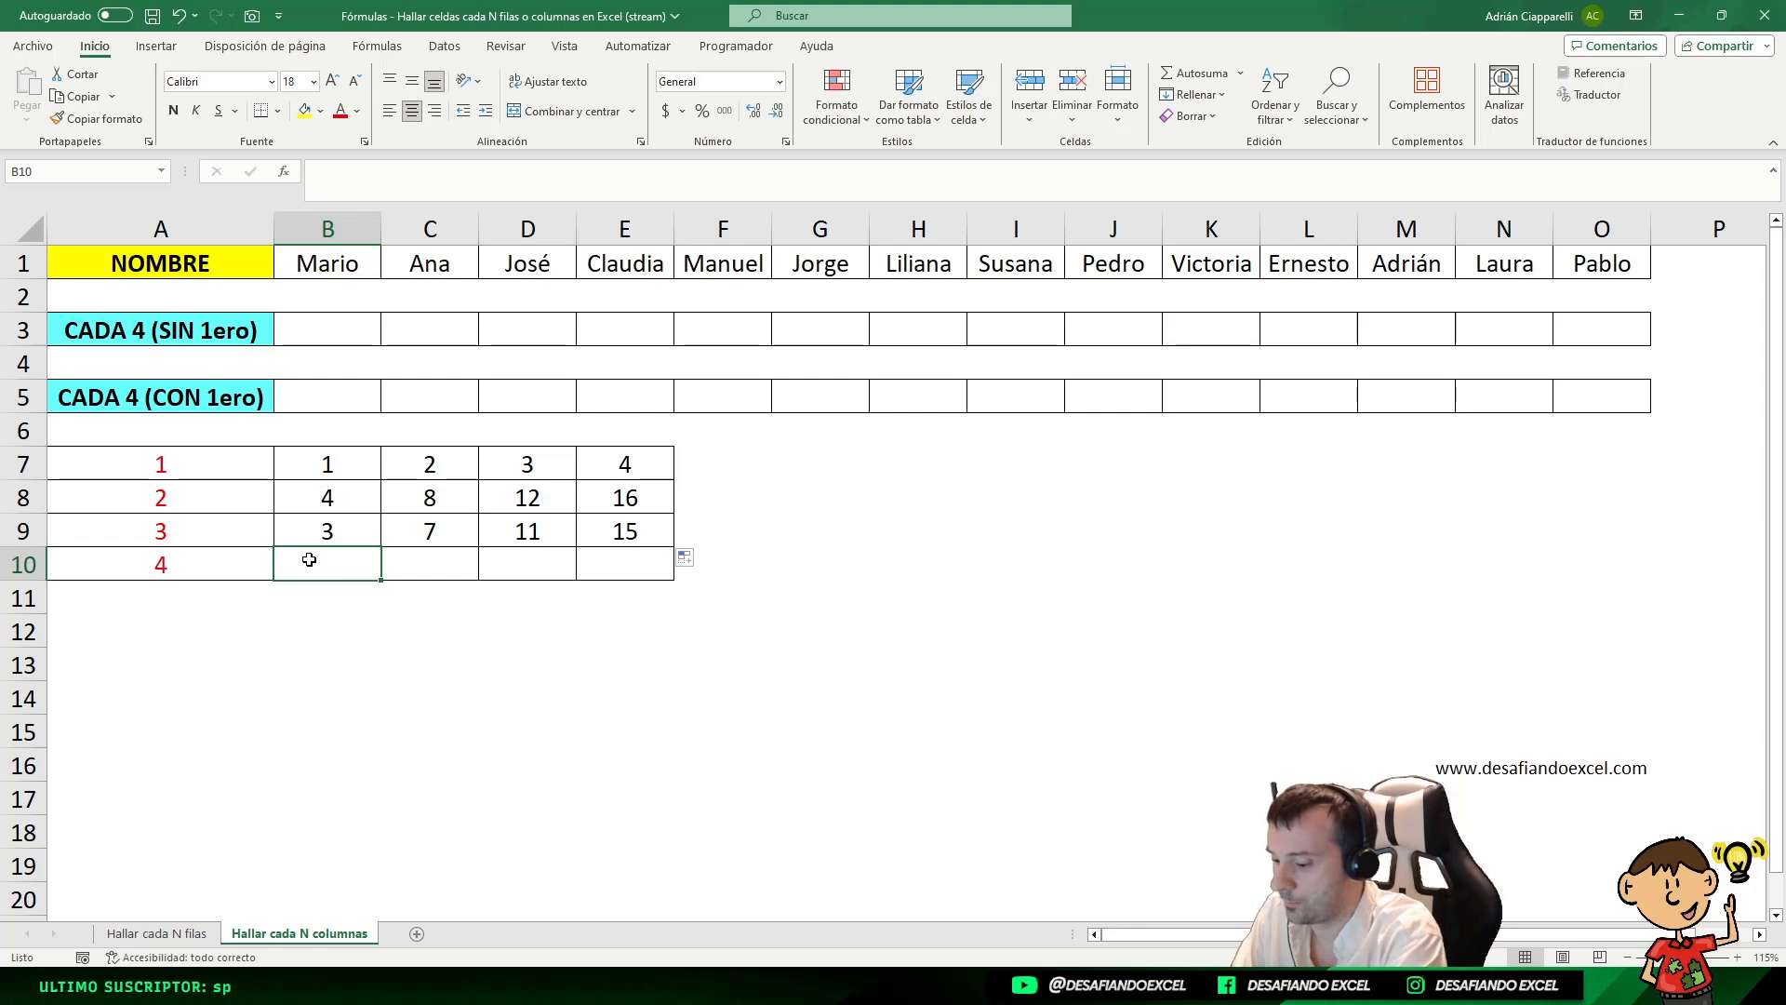
left_click(333, 537)
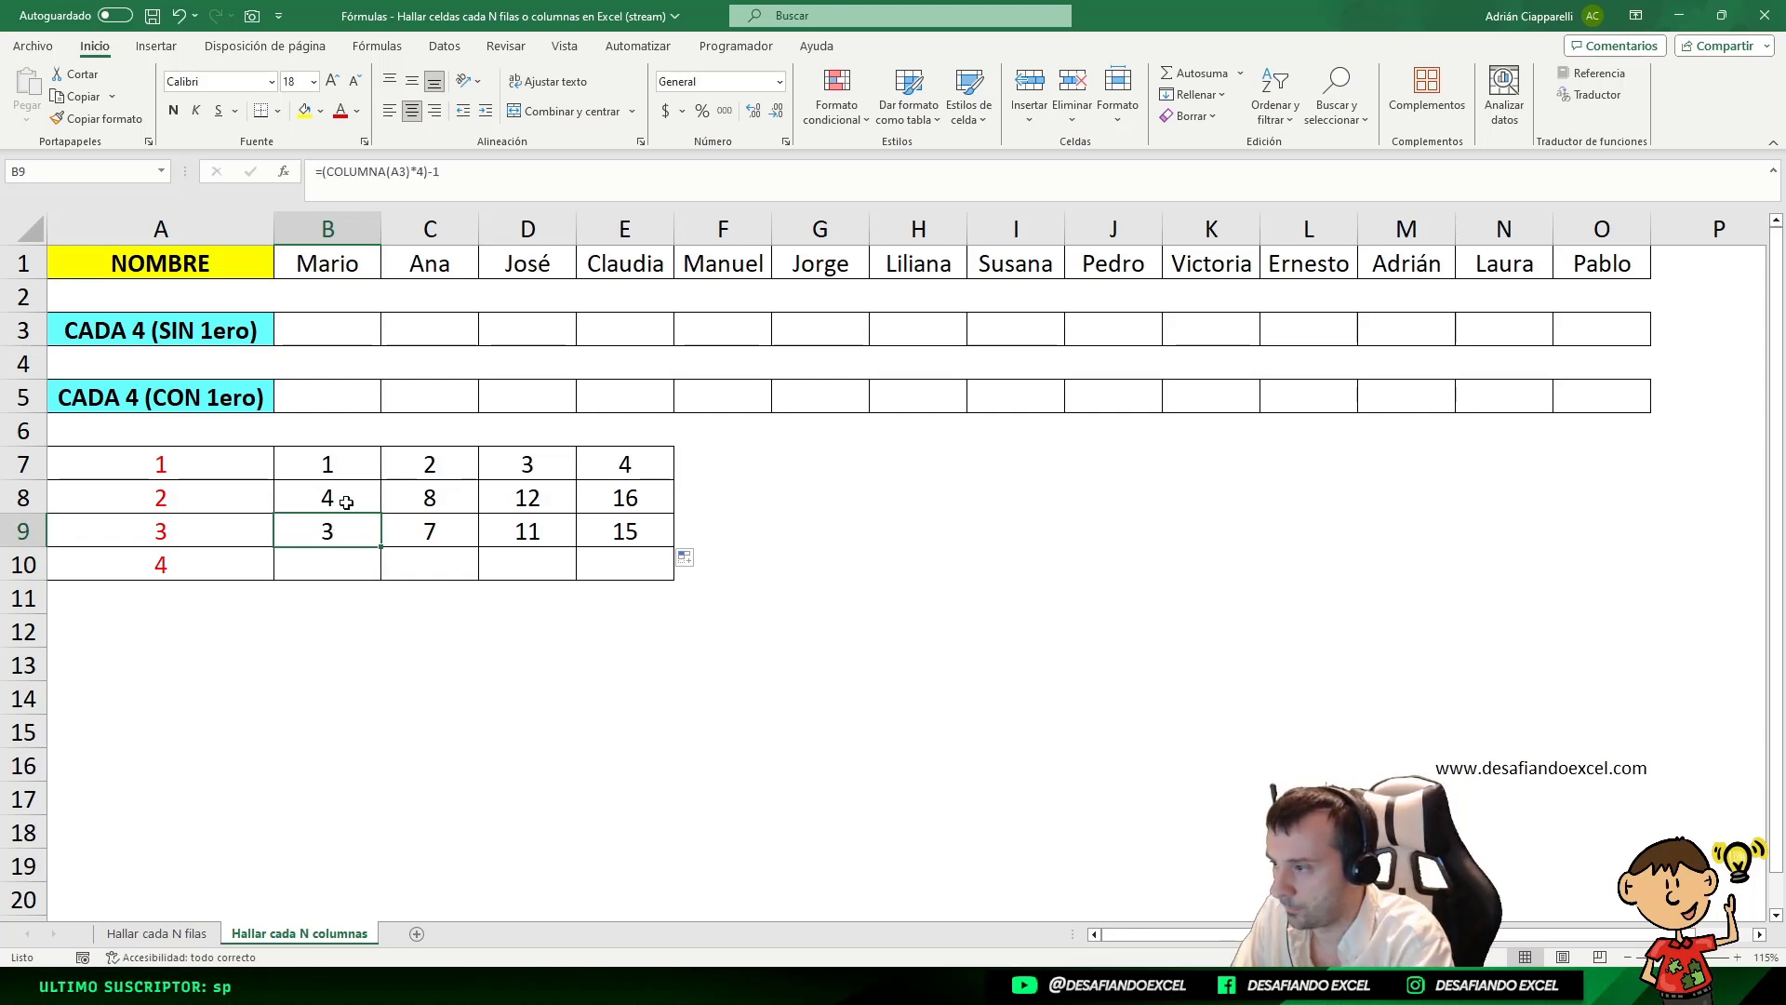
left_click(337, 164)
key("shift+End")
key("ctrl+c")
key("Escape")
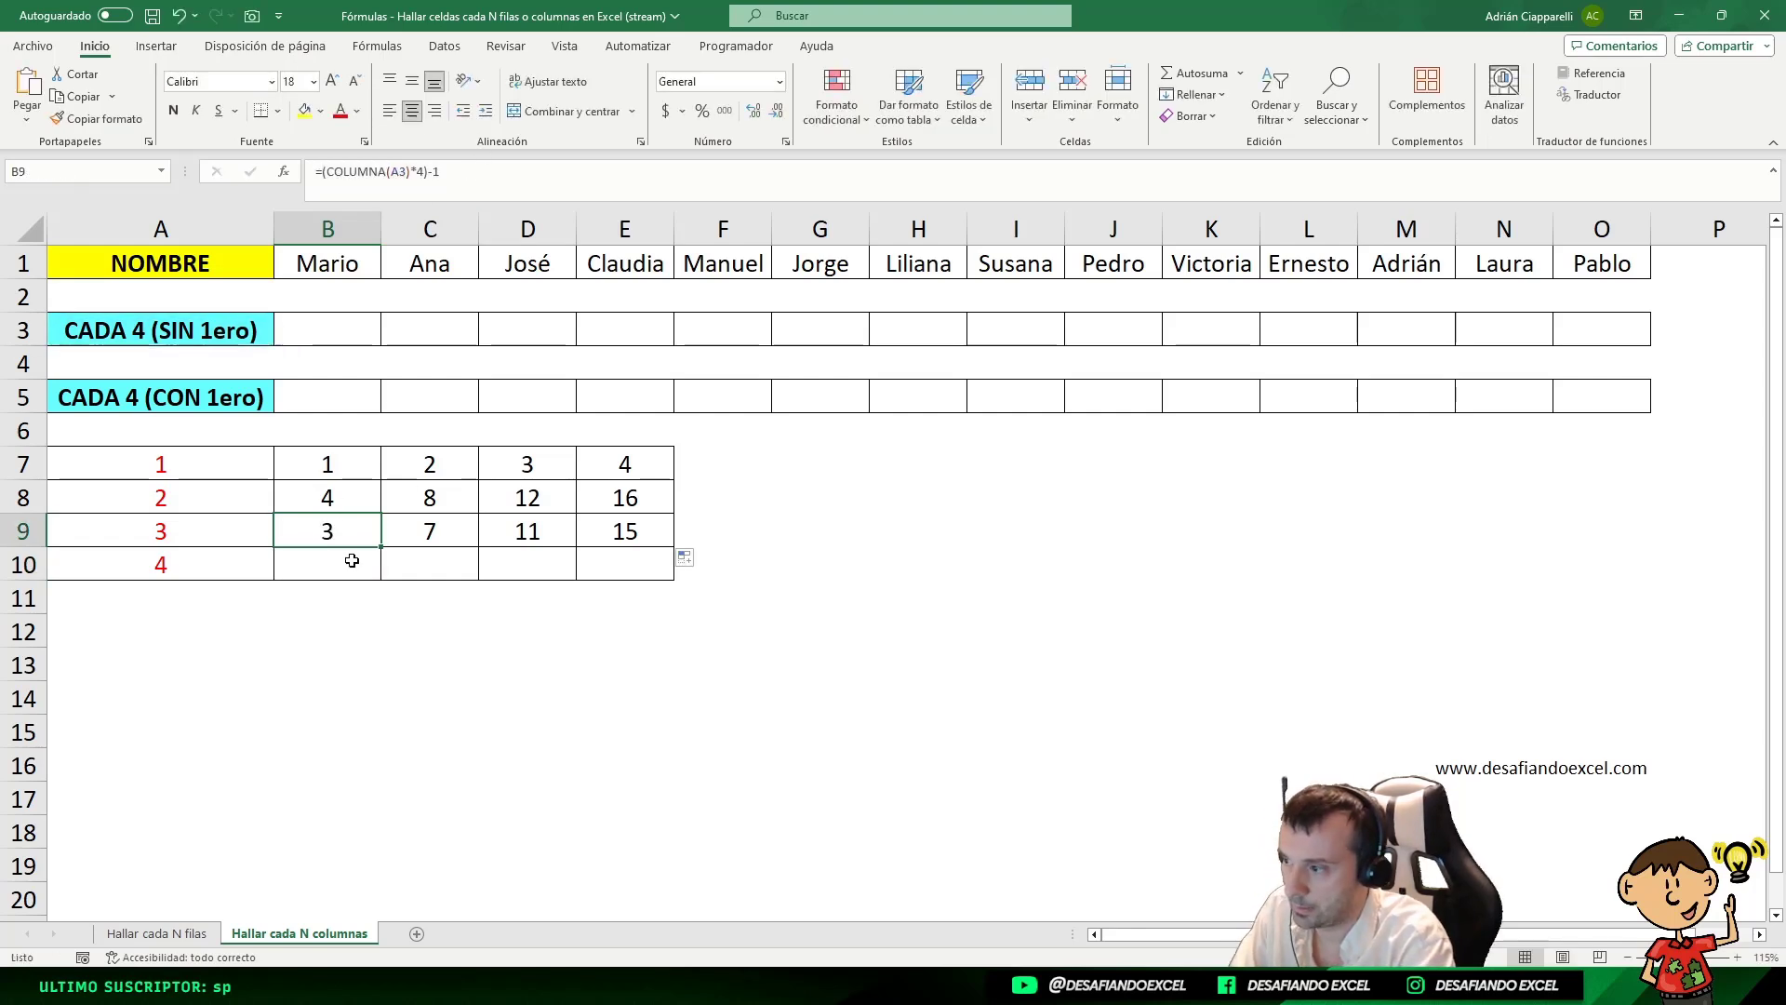
- Start a DESREF formula in B10 with the first name's cell, locked as $B$1, as its reference
left_click(340, 564)
type("=")
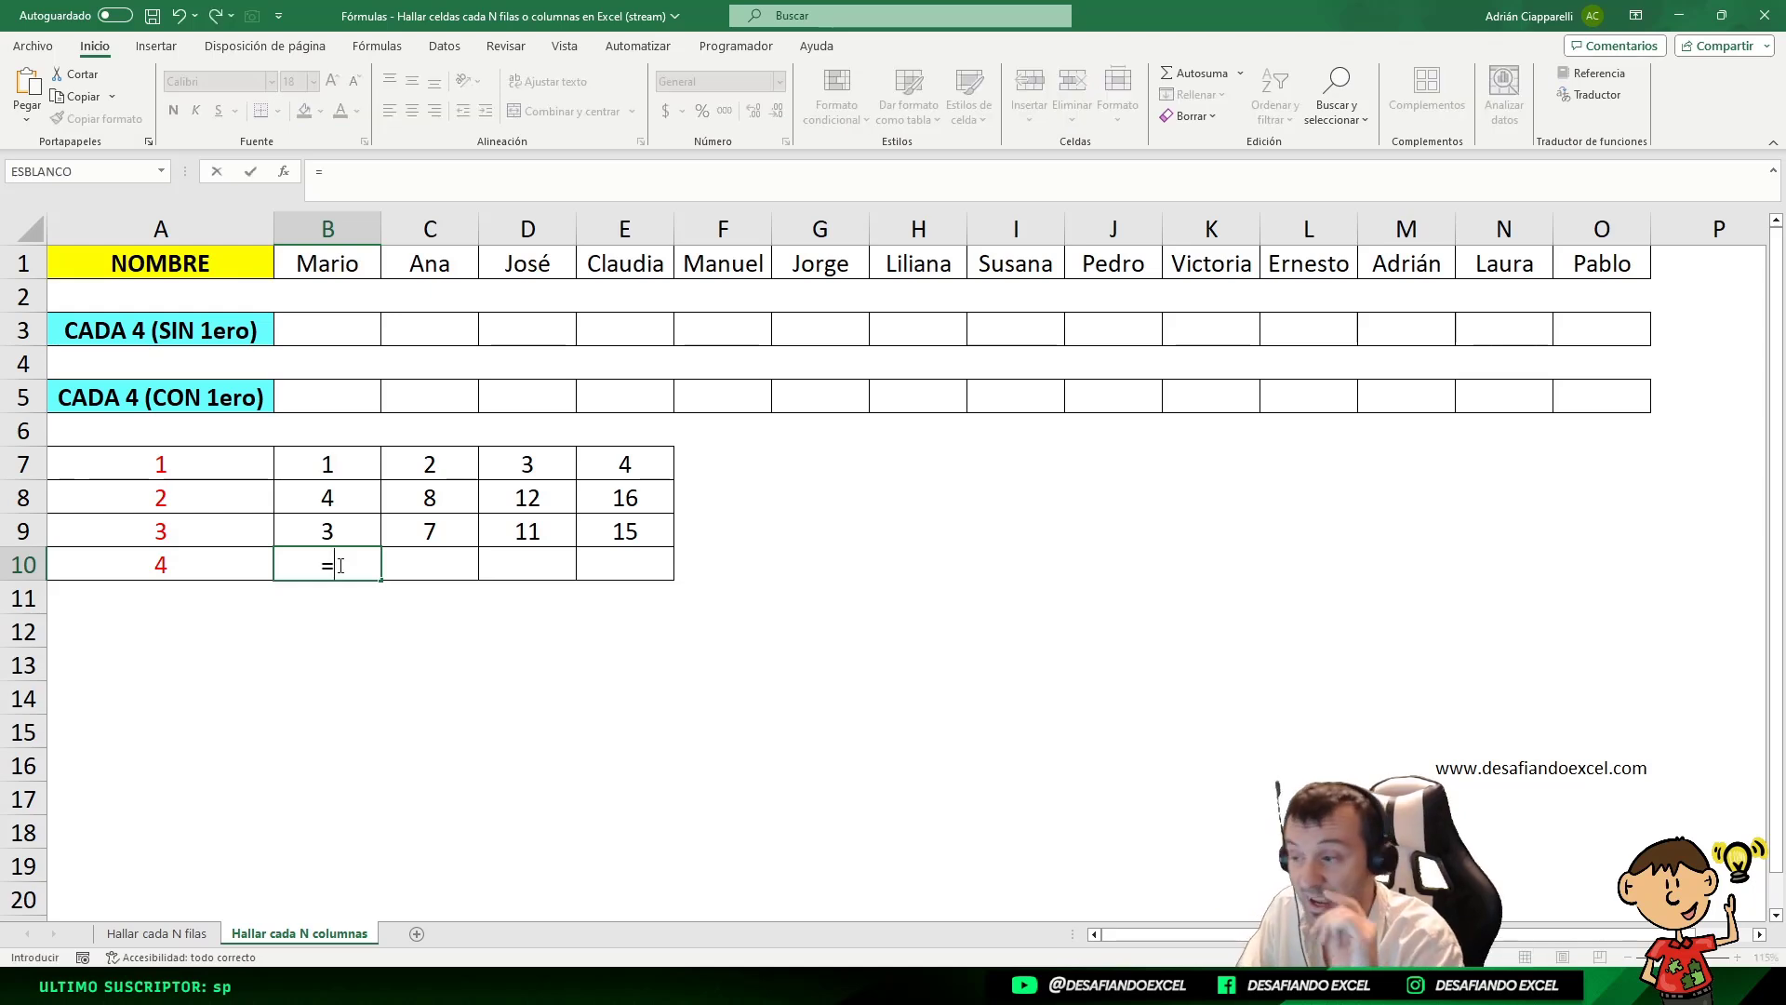
type("DESREF")
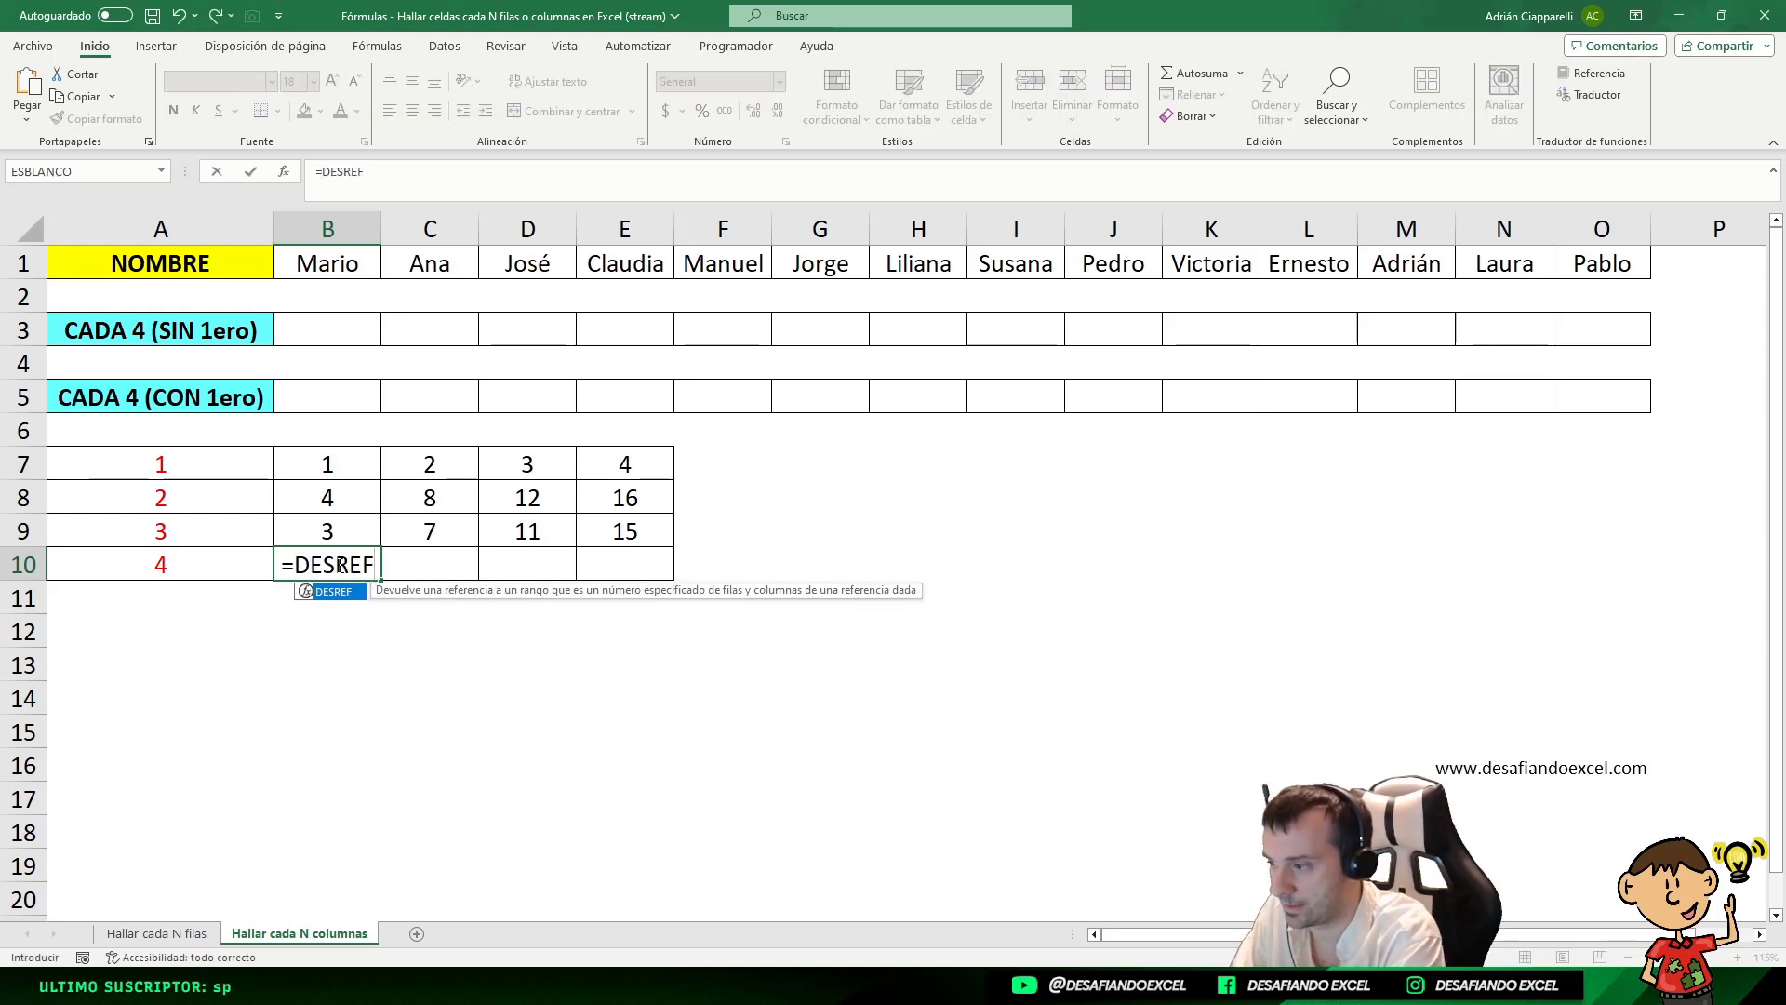
type("(")
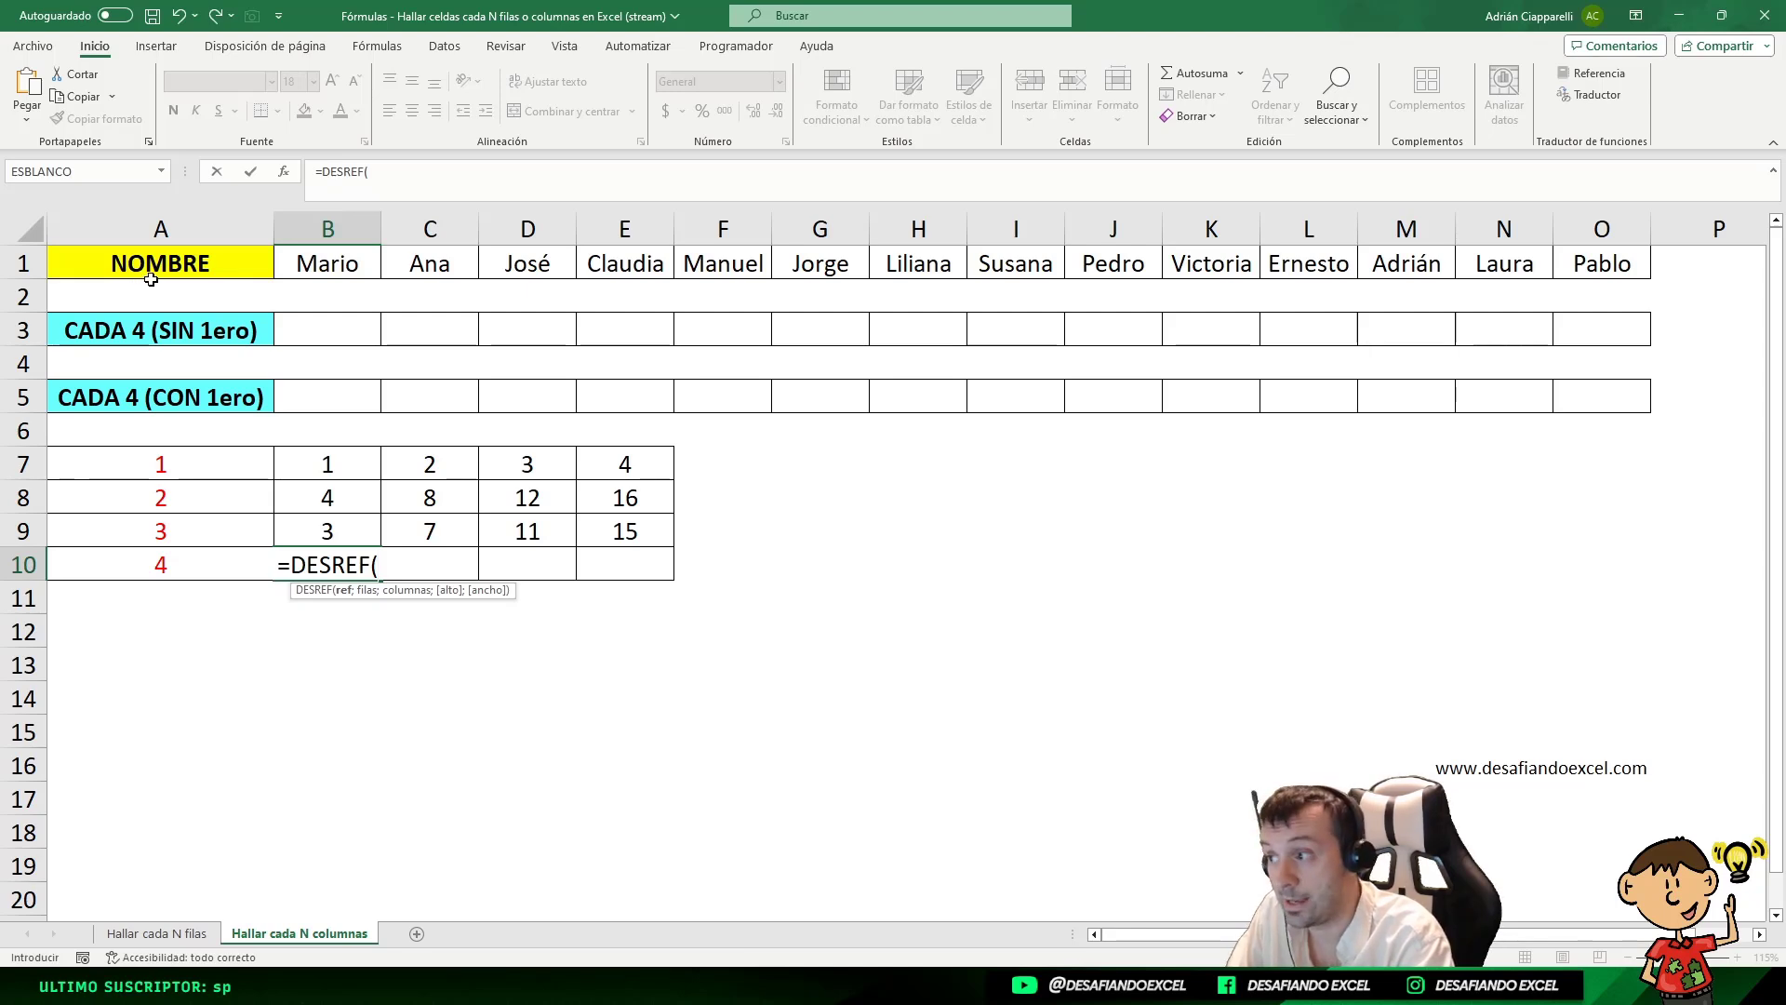
left_click(327, 264)
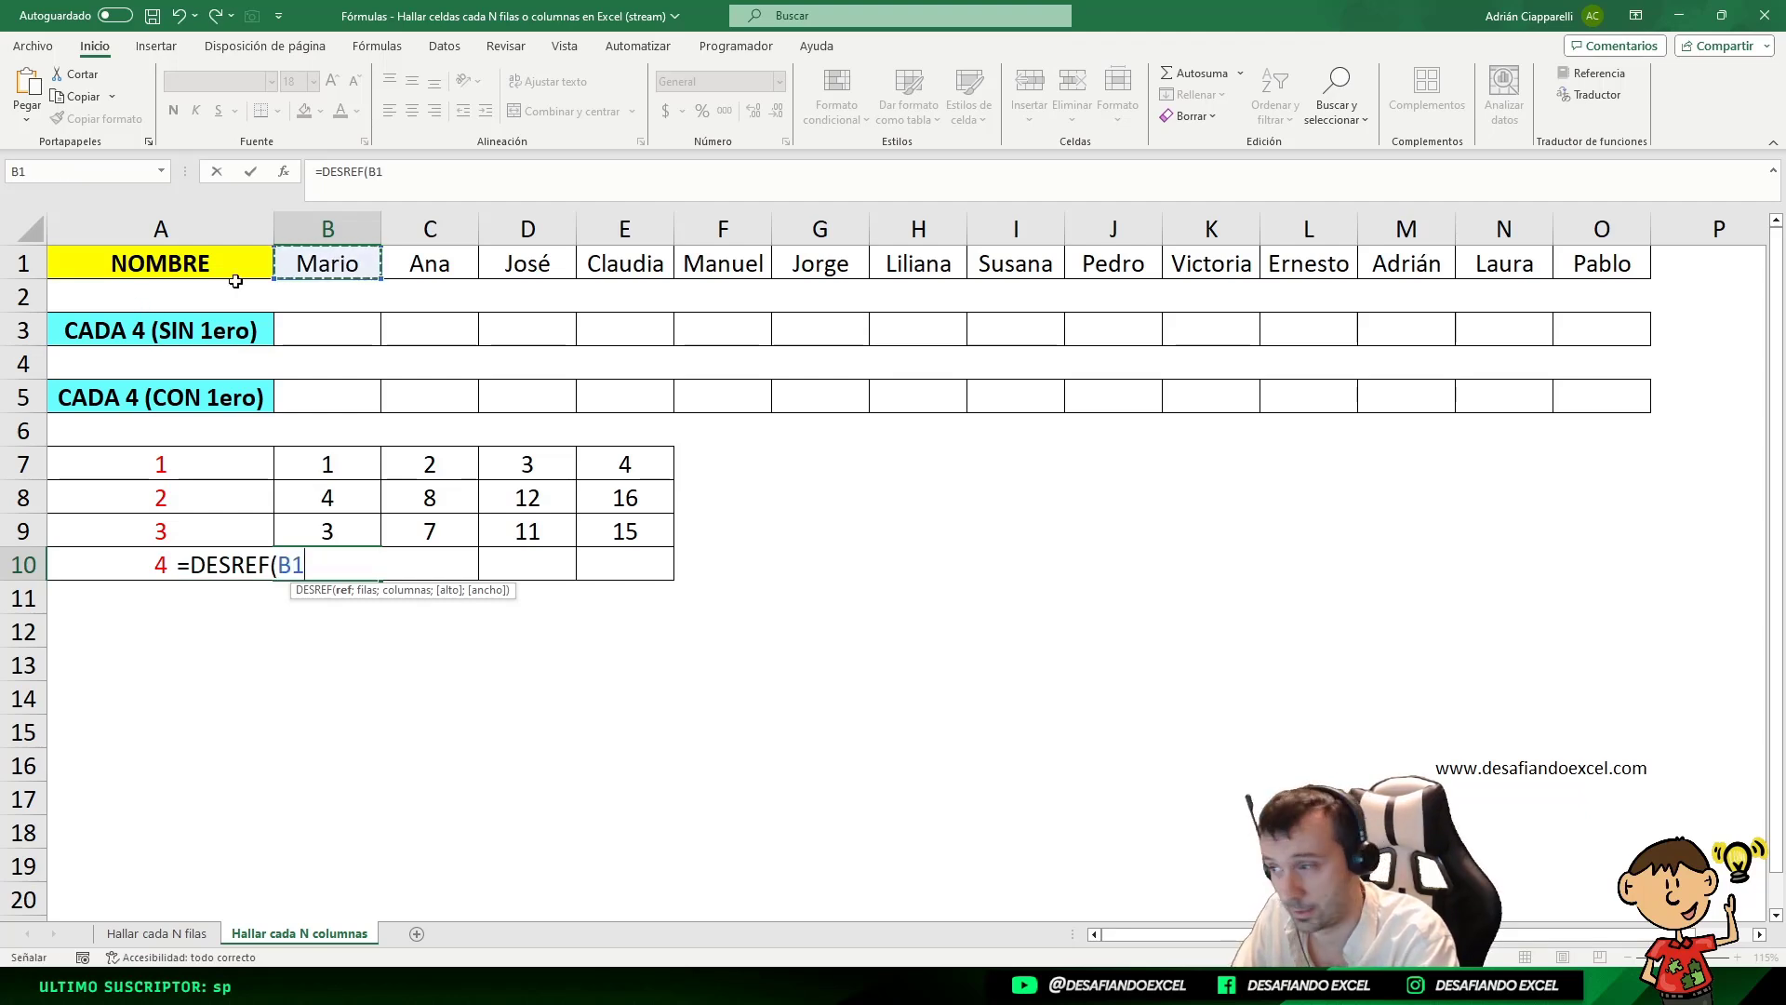
double_click(290, 566)
key("F4")
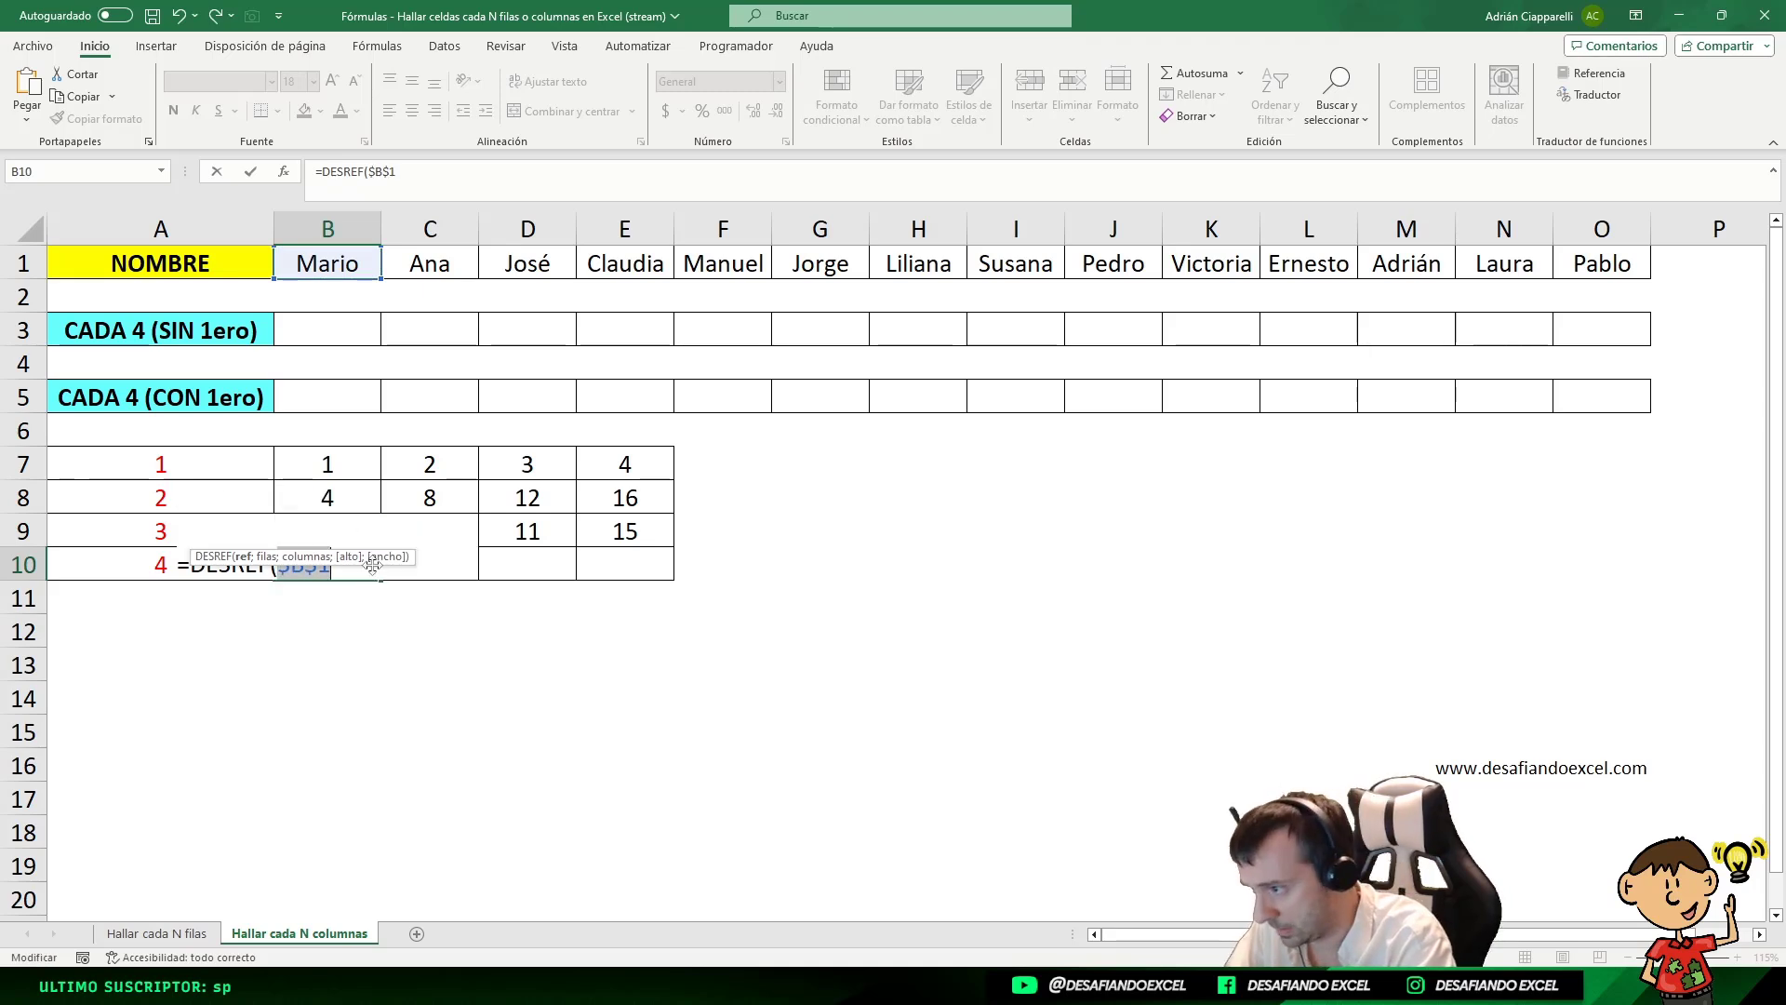
left_click(360, 572)
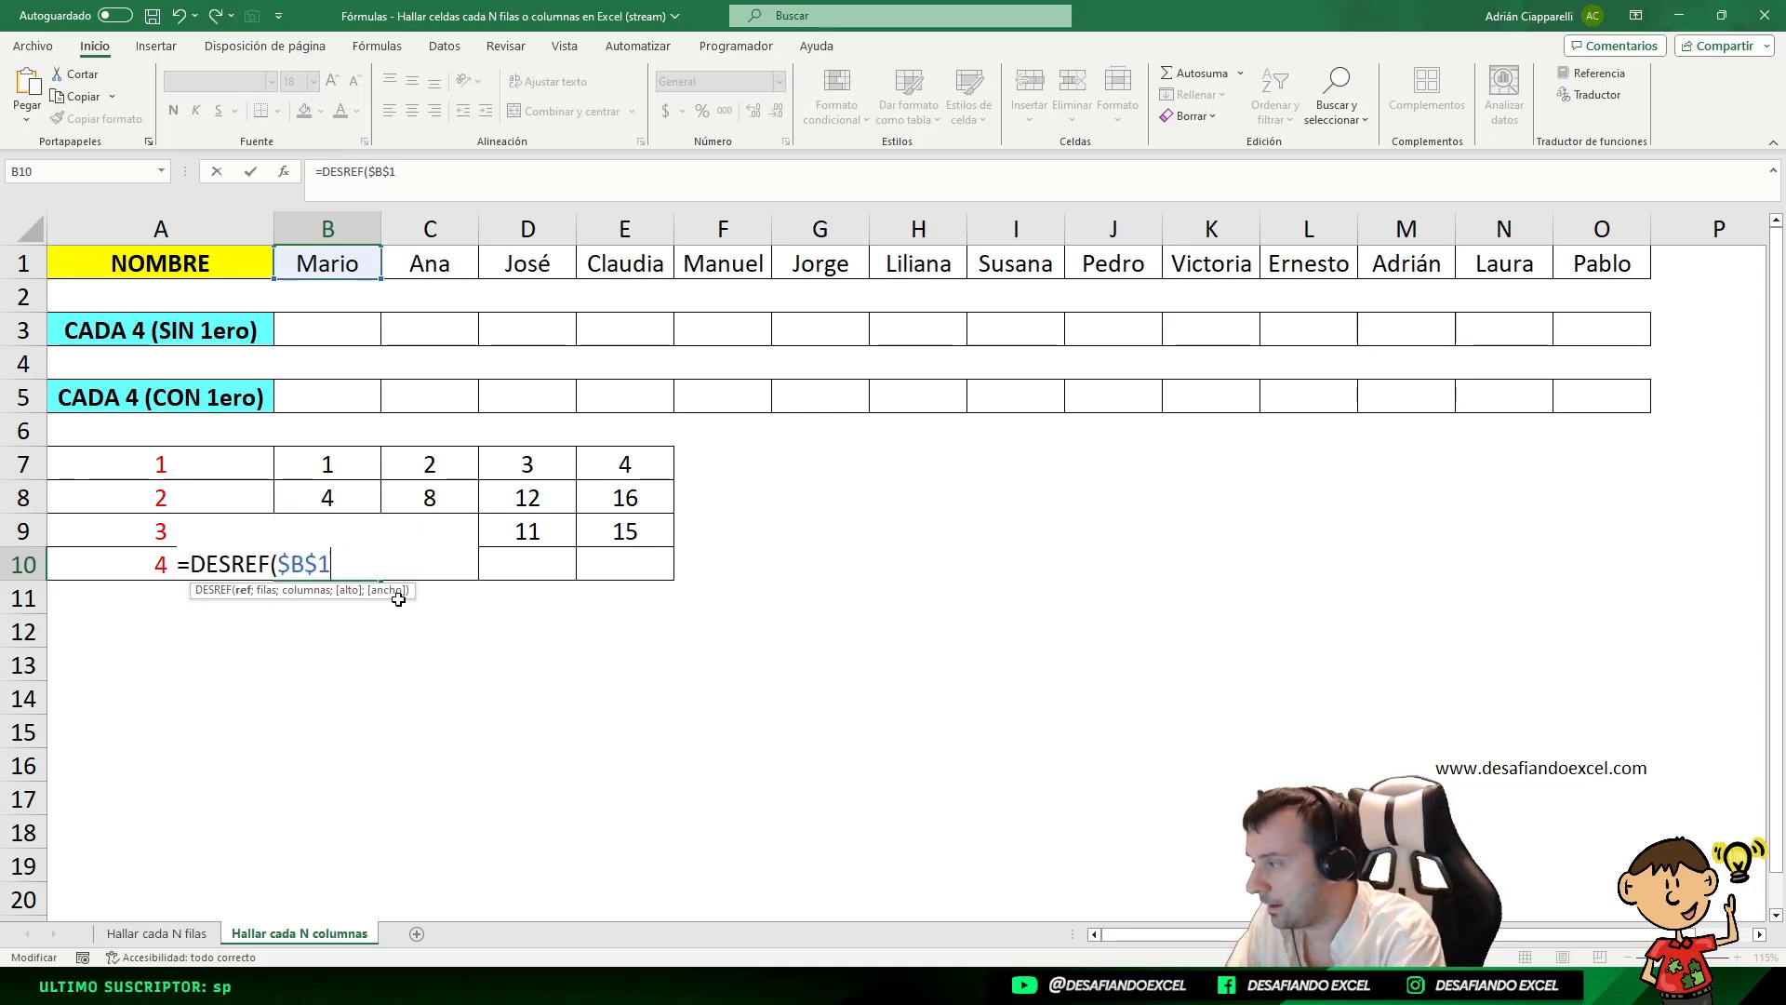
- Complete the DESREF formula in B10 with 0 rows and (COLUMNA(A3)*4)-1 columns, and fill it across through E10
type(";")
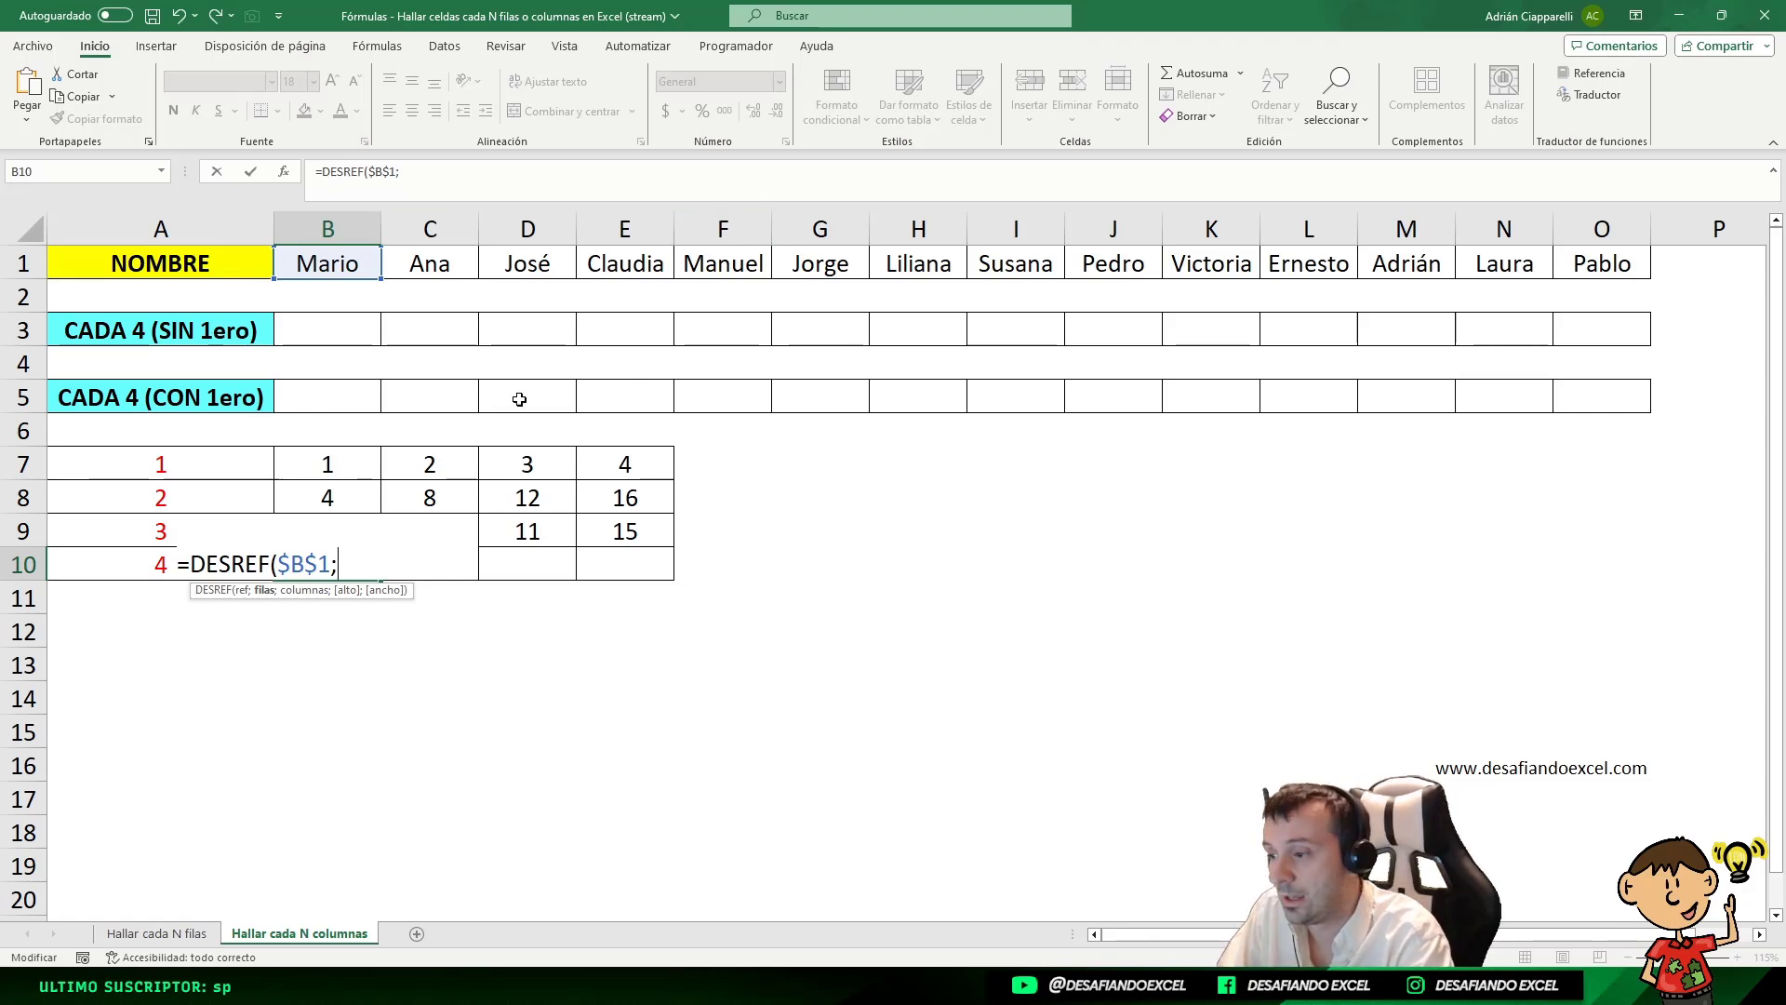
type("0")
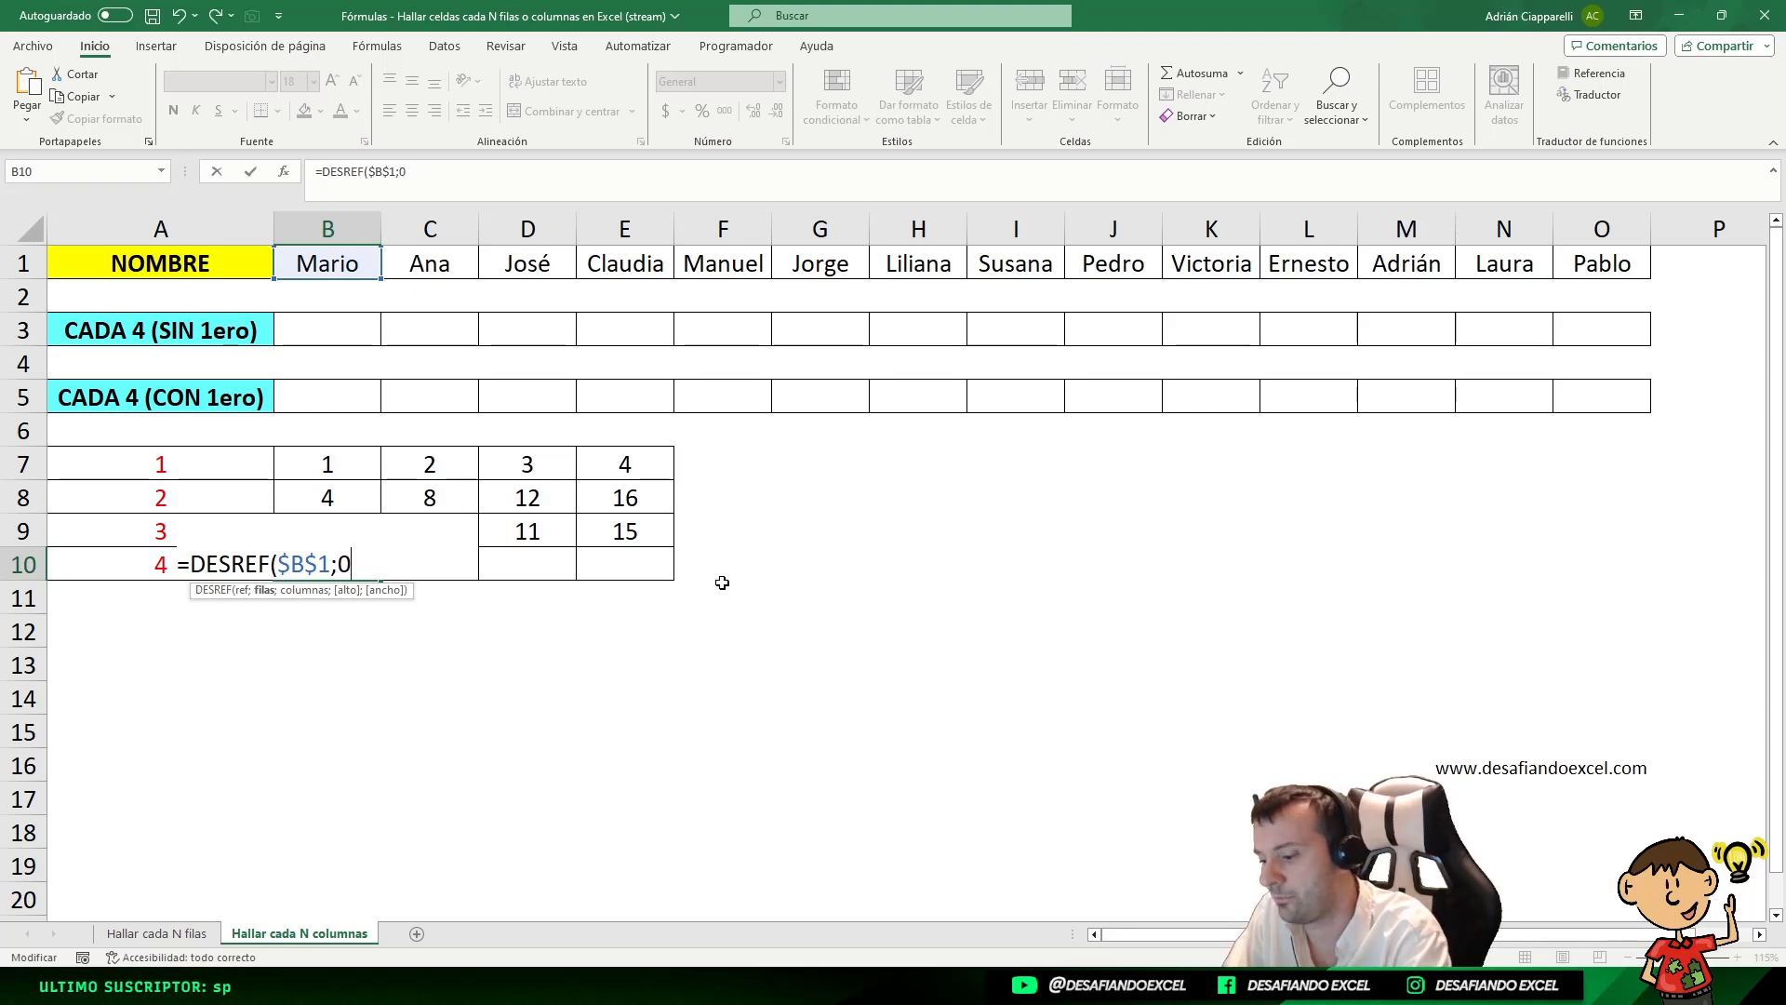
type(";")
type("(COLUMNA(A3)*4)-1")
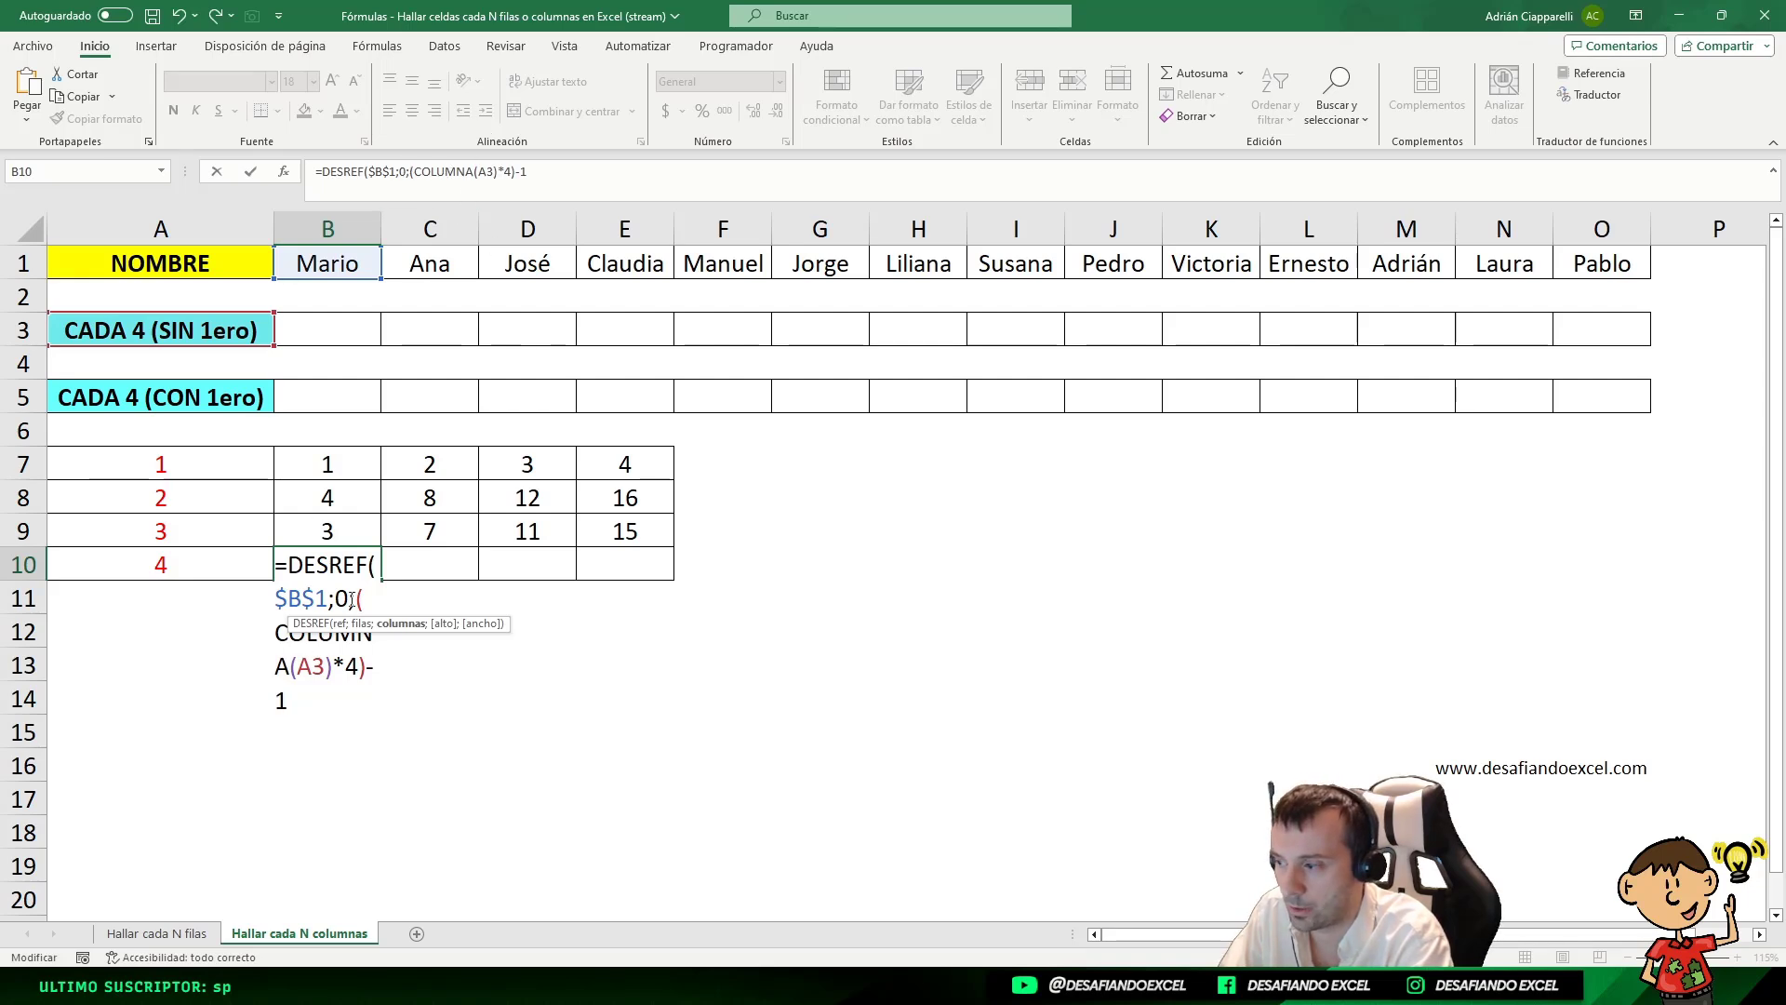
left_click(401, 171)
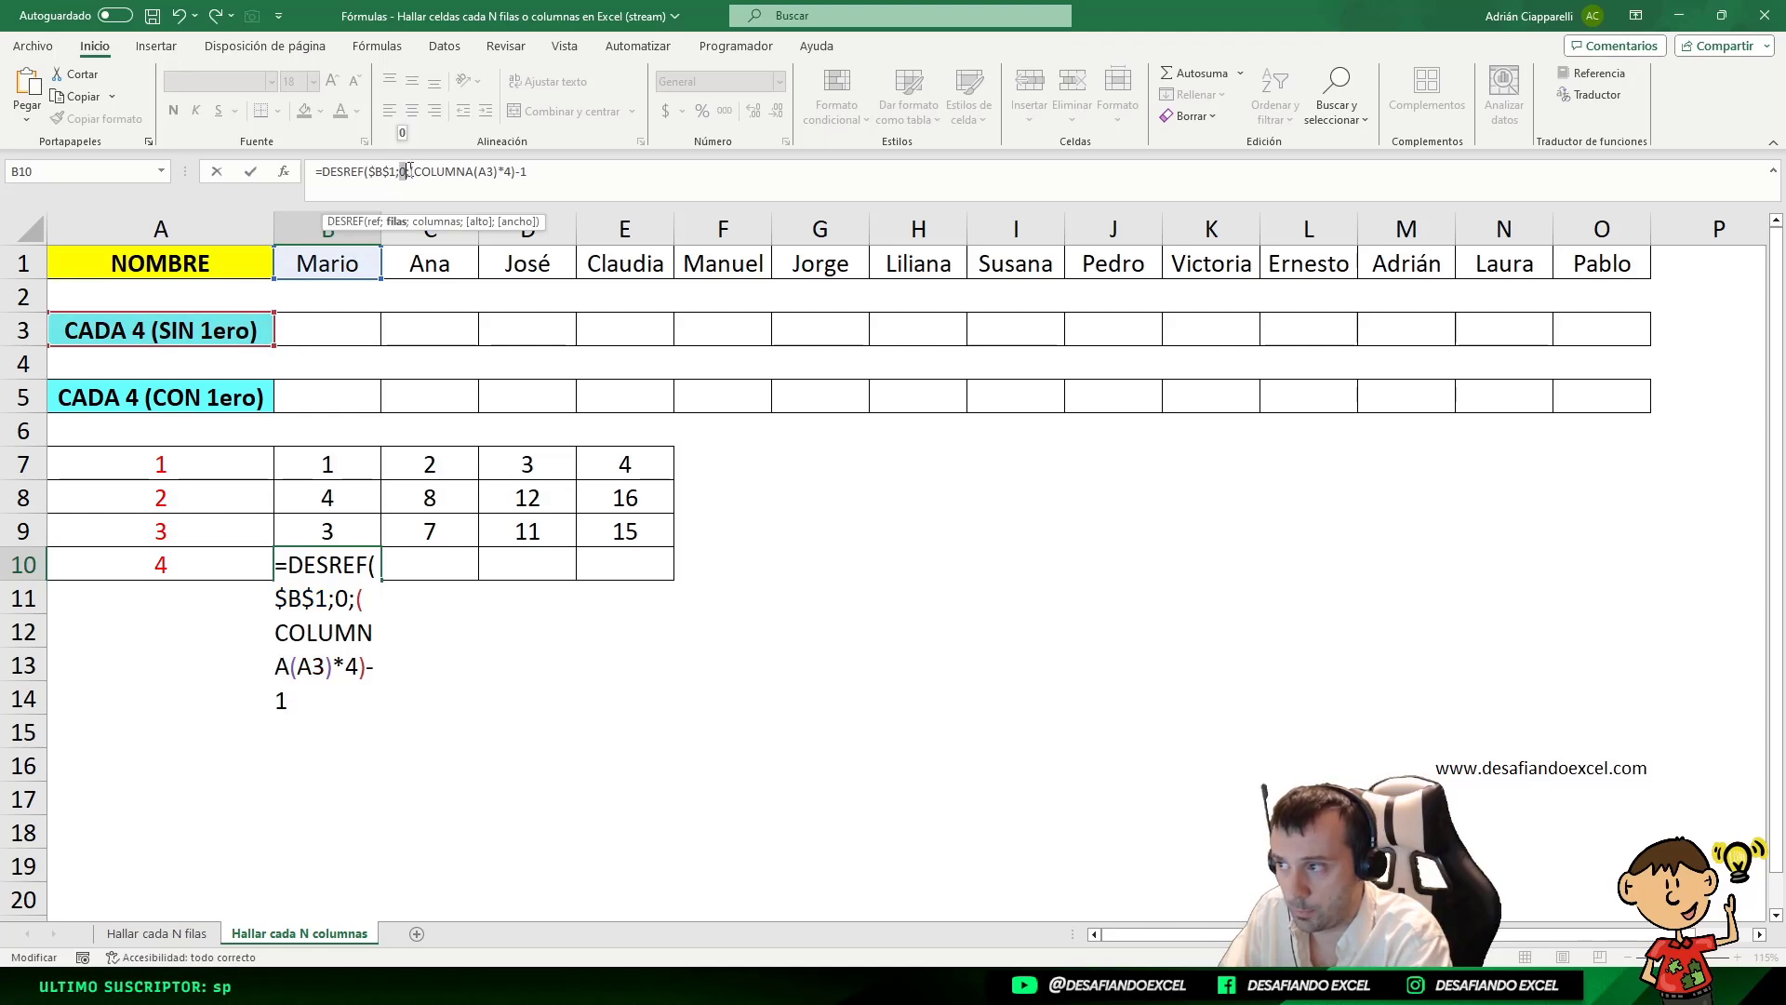
left_click_drag(410, 172, 560, 172)
left_click(564, 172)
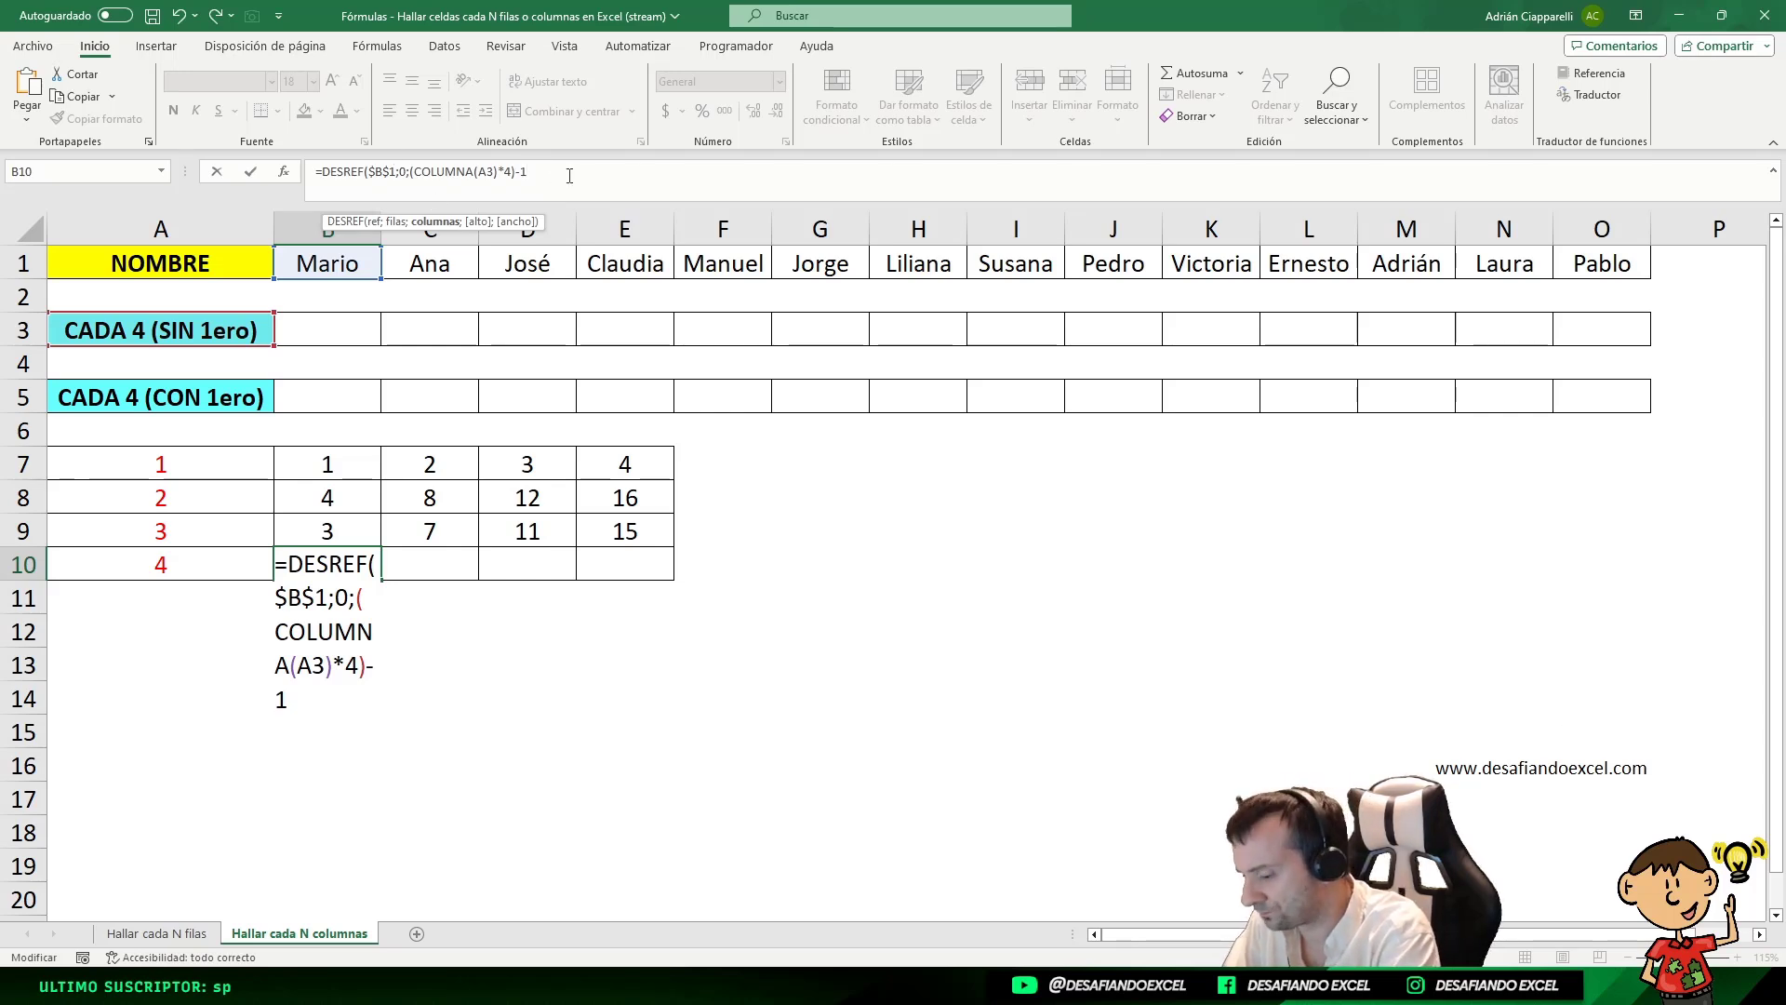
type(")")
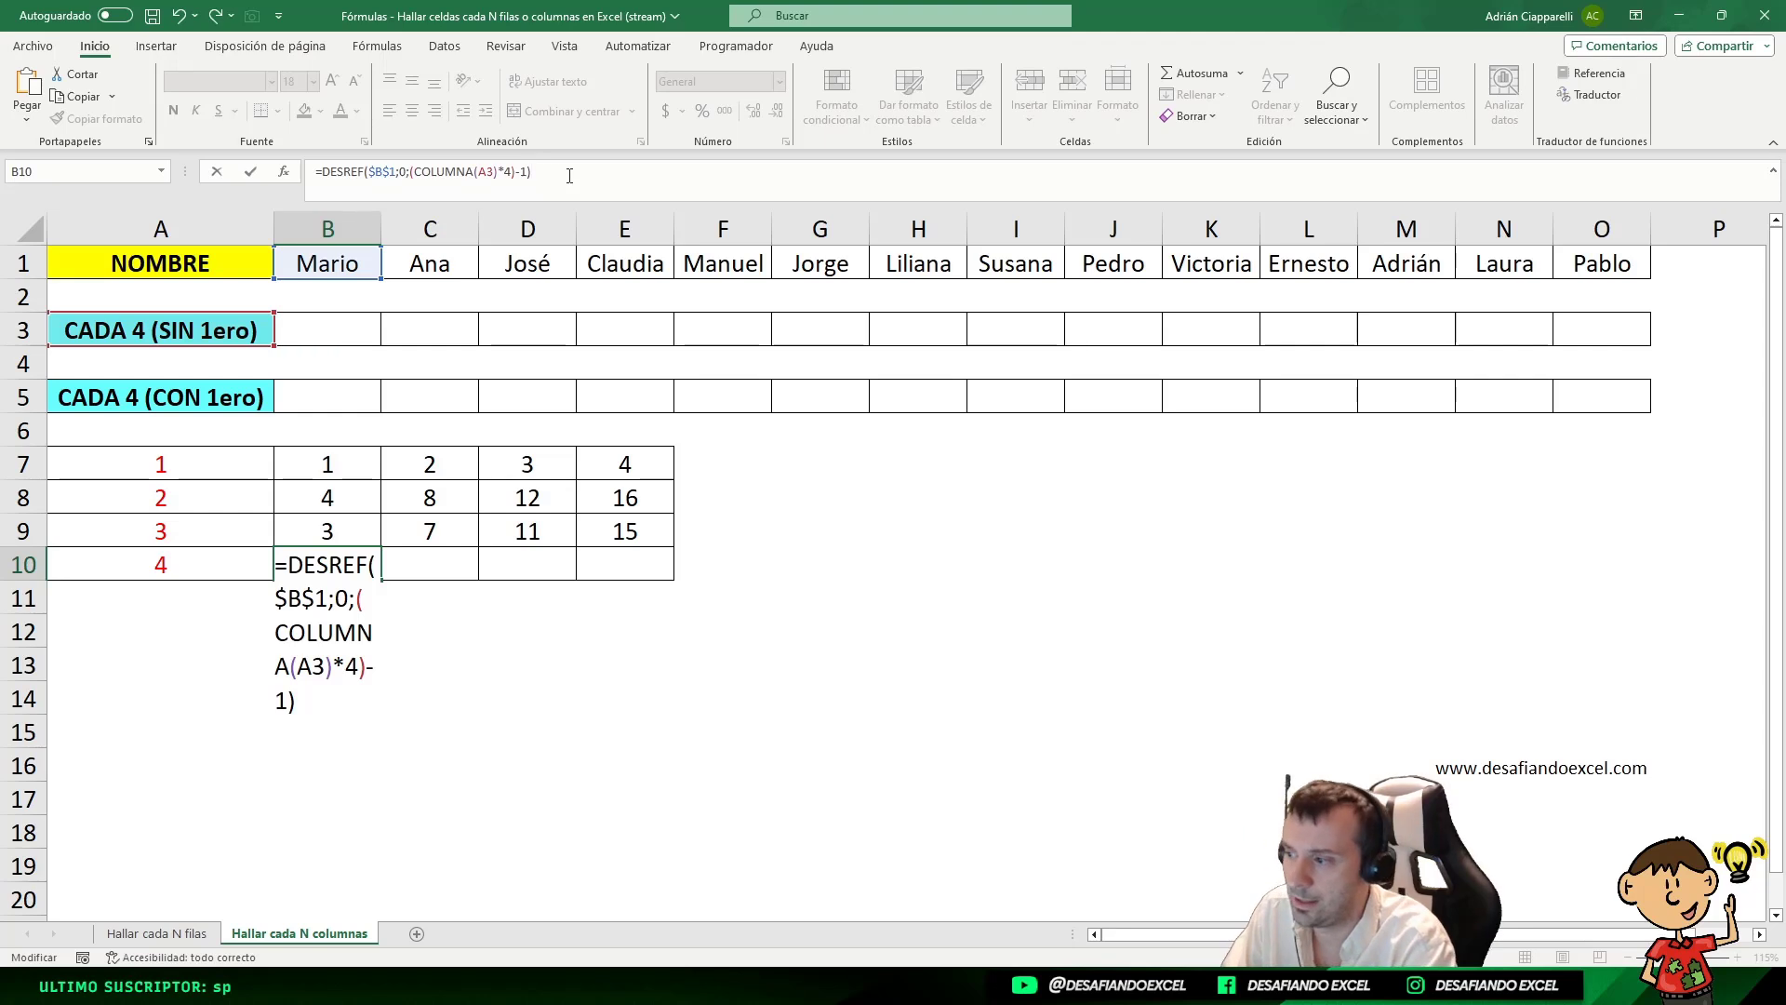
key("Return")
left_click(370, 566)
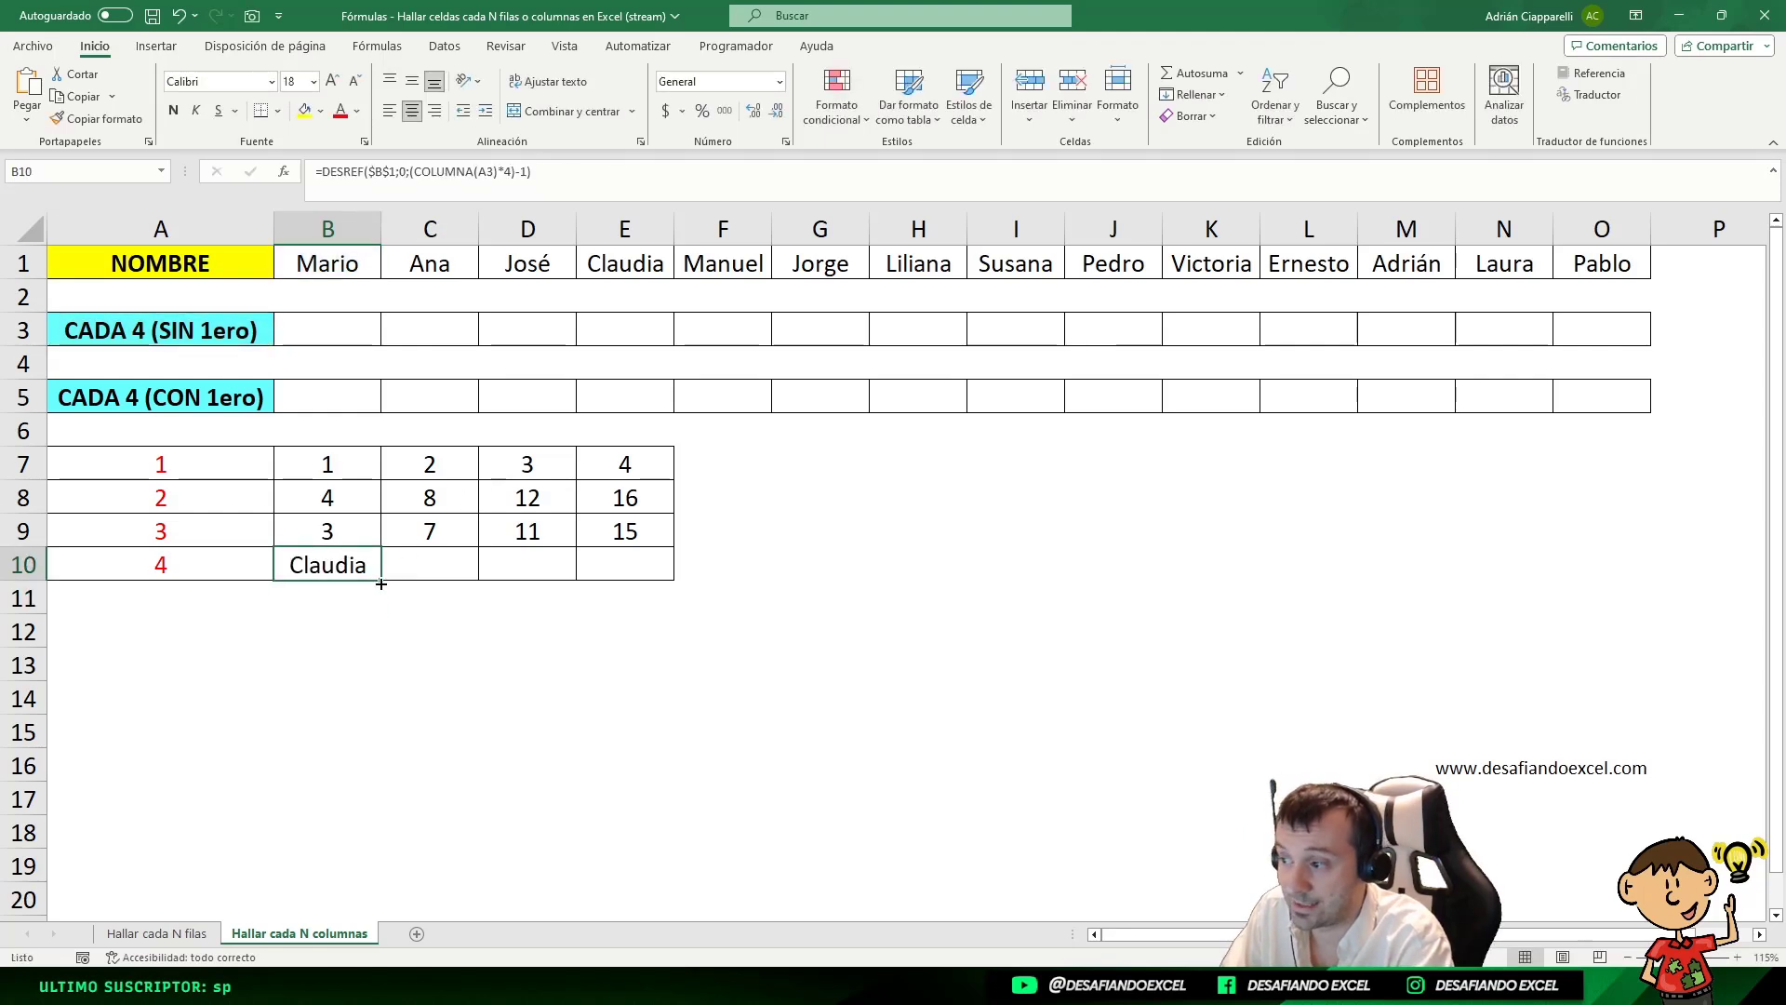
left_click_drag(381, 583, 668, 578)
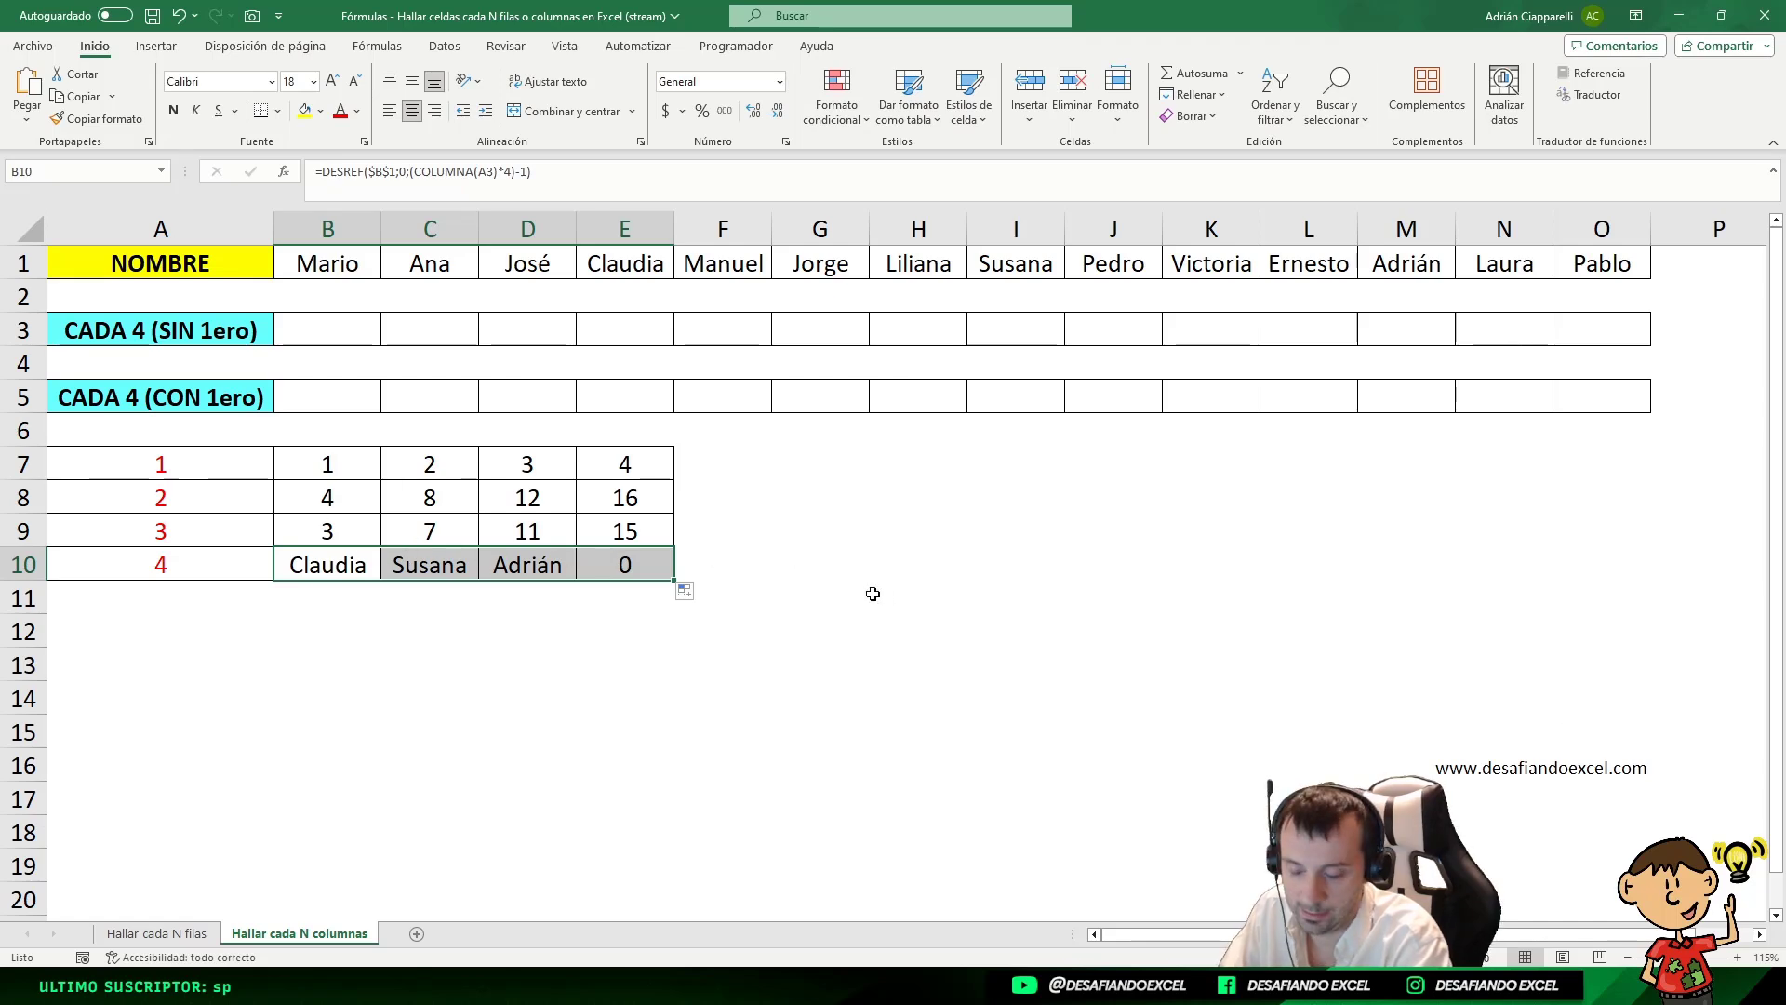
- Copy the complete B10 formula text into B3 of the CADA 4 (SIN 1ero) row and fill it across through O3
left_click(327, 573)
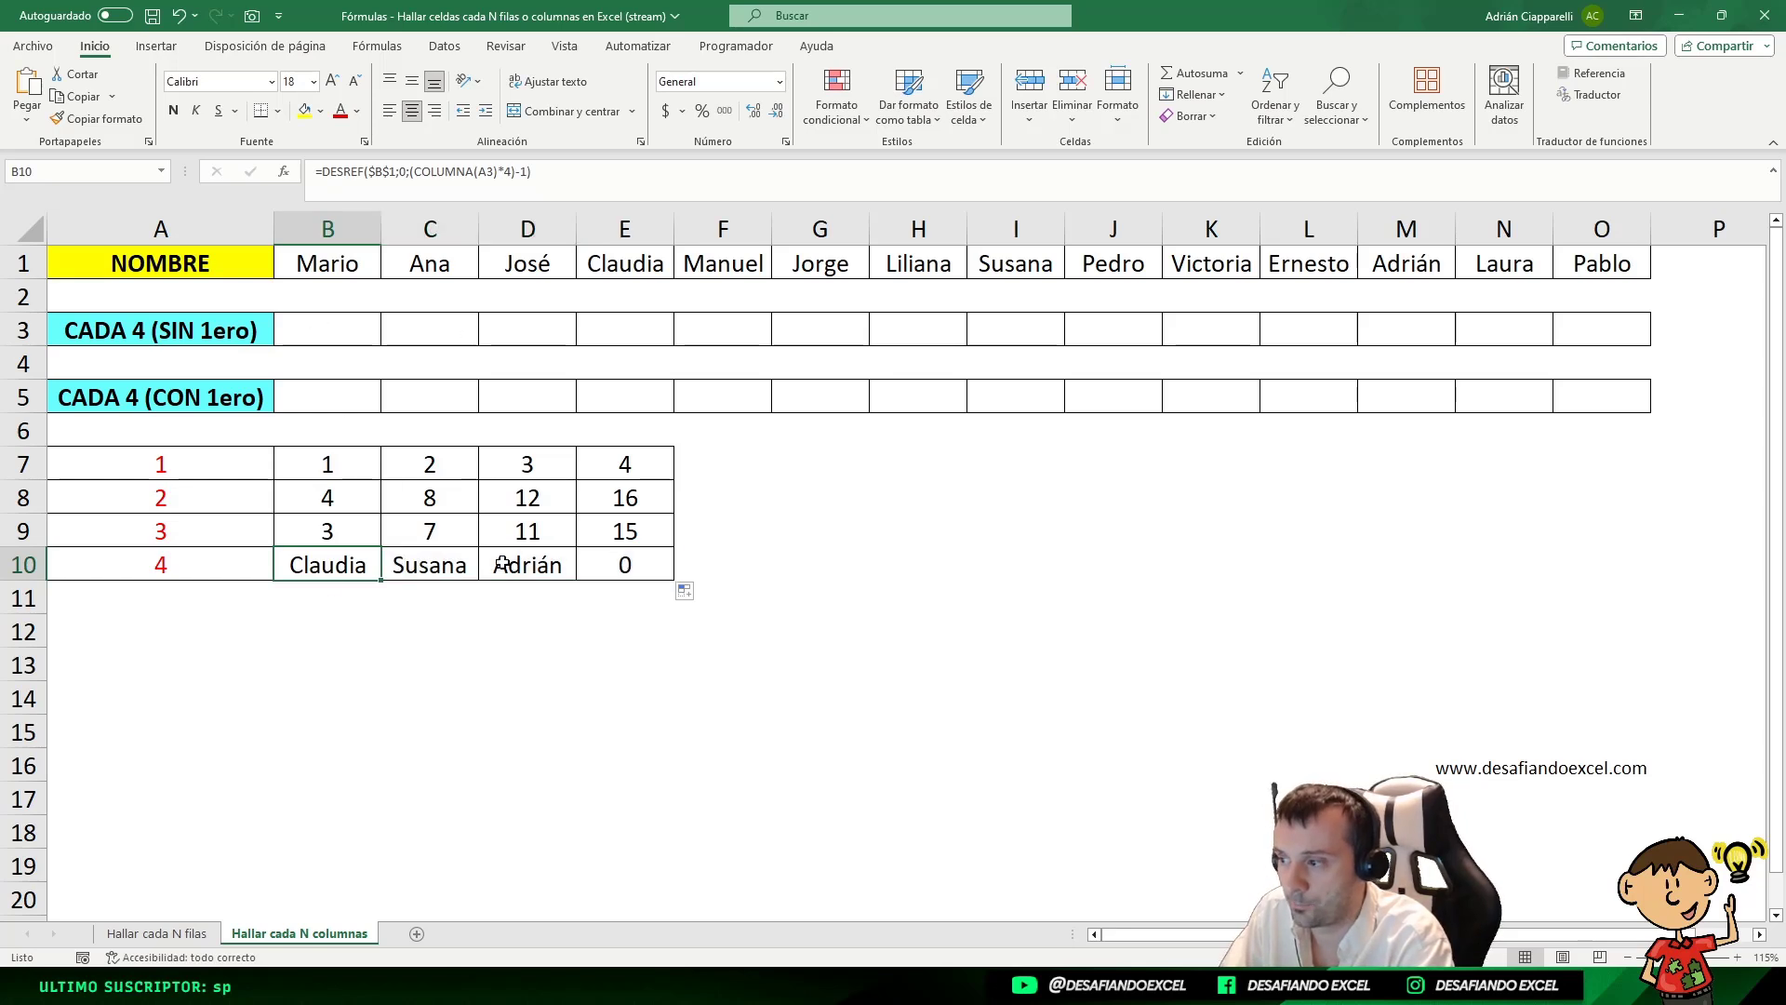
left_click_drag(356, 565, 610, 559)
left_click(311, 565)
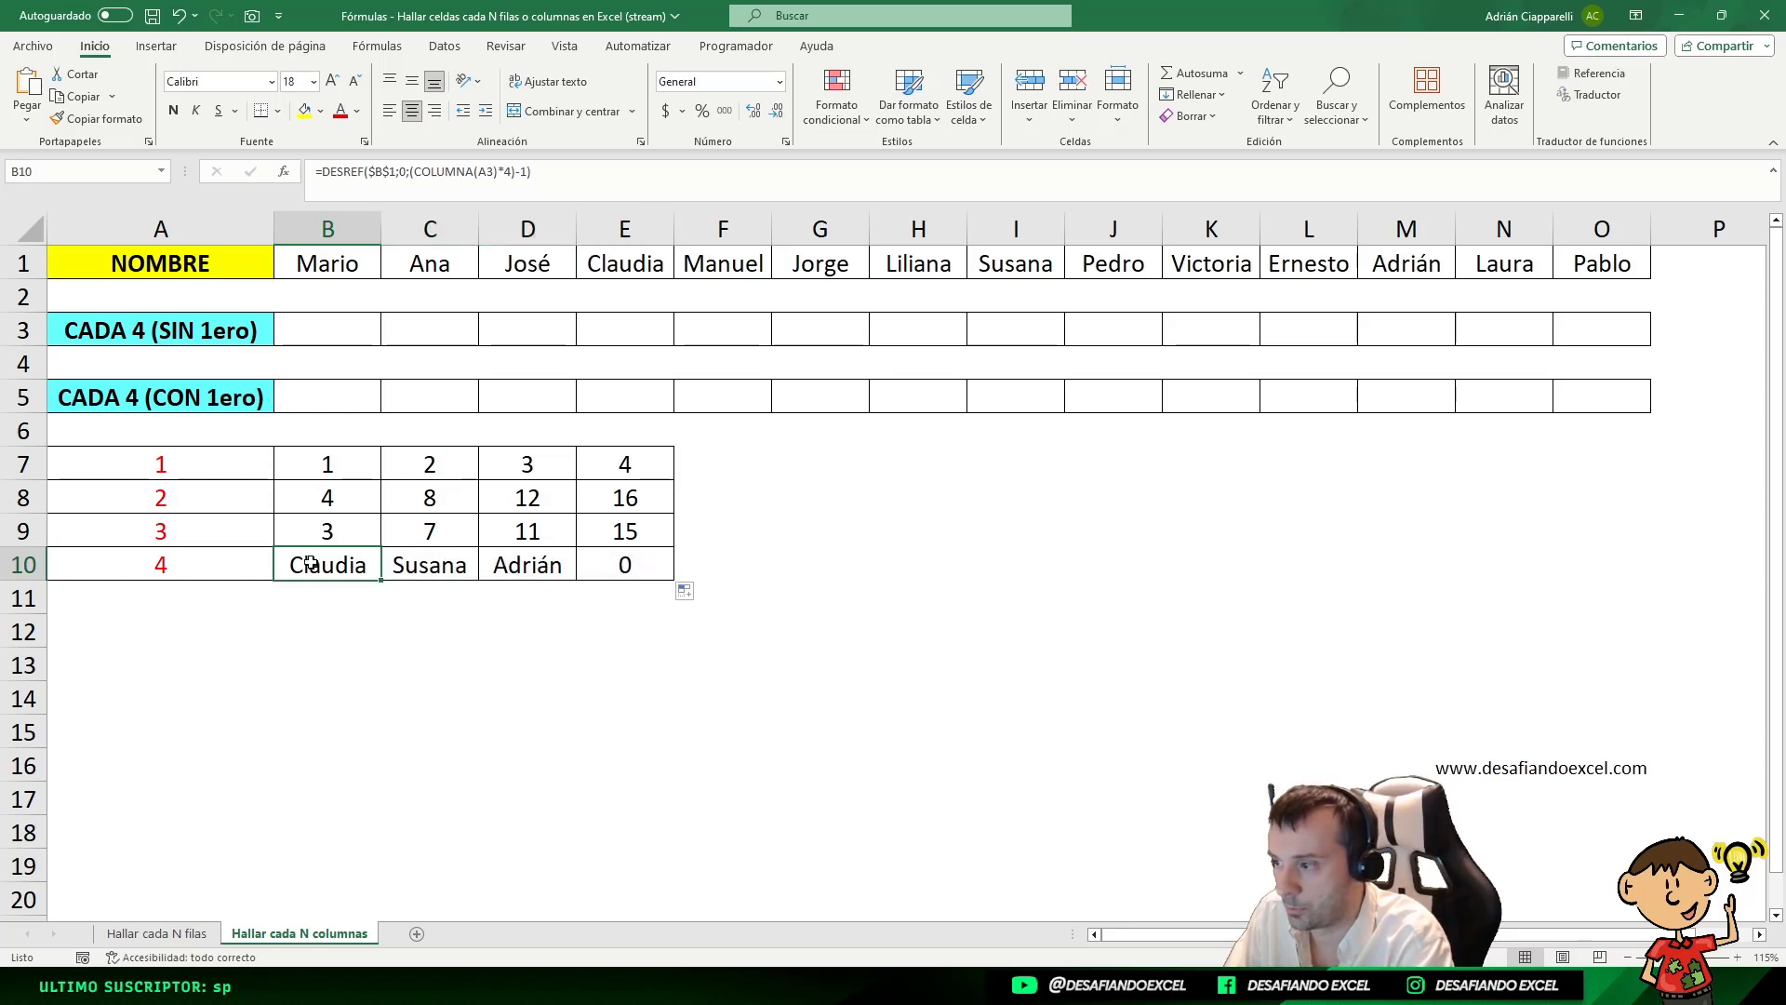
left_click_drag(609, 172, 225, 311)
key("ctrl+c")
key("Escape")
double_click(327, 323)
key("ctrl+v")
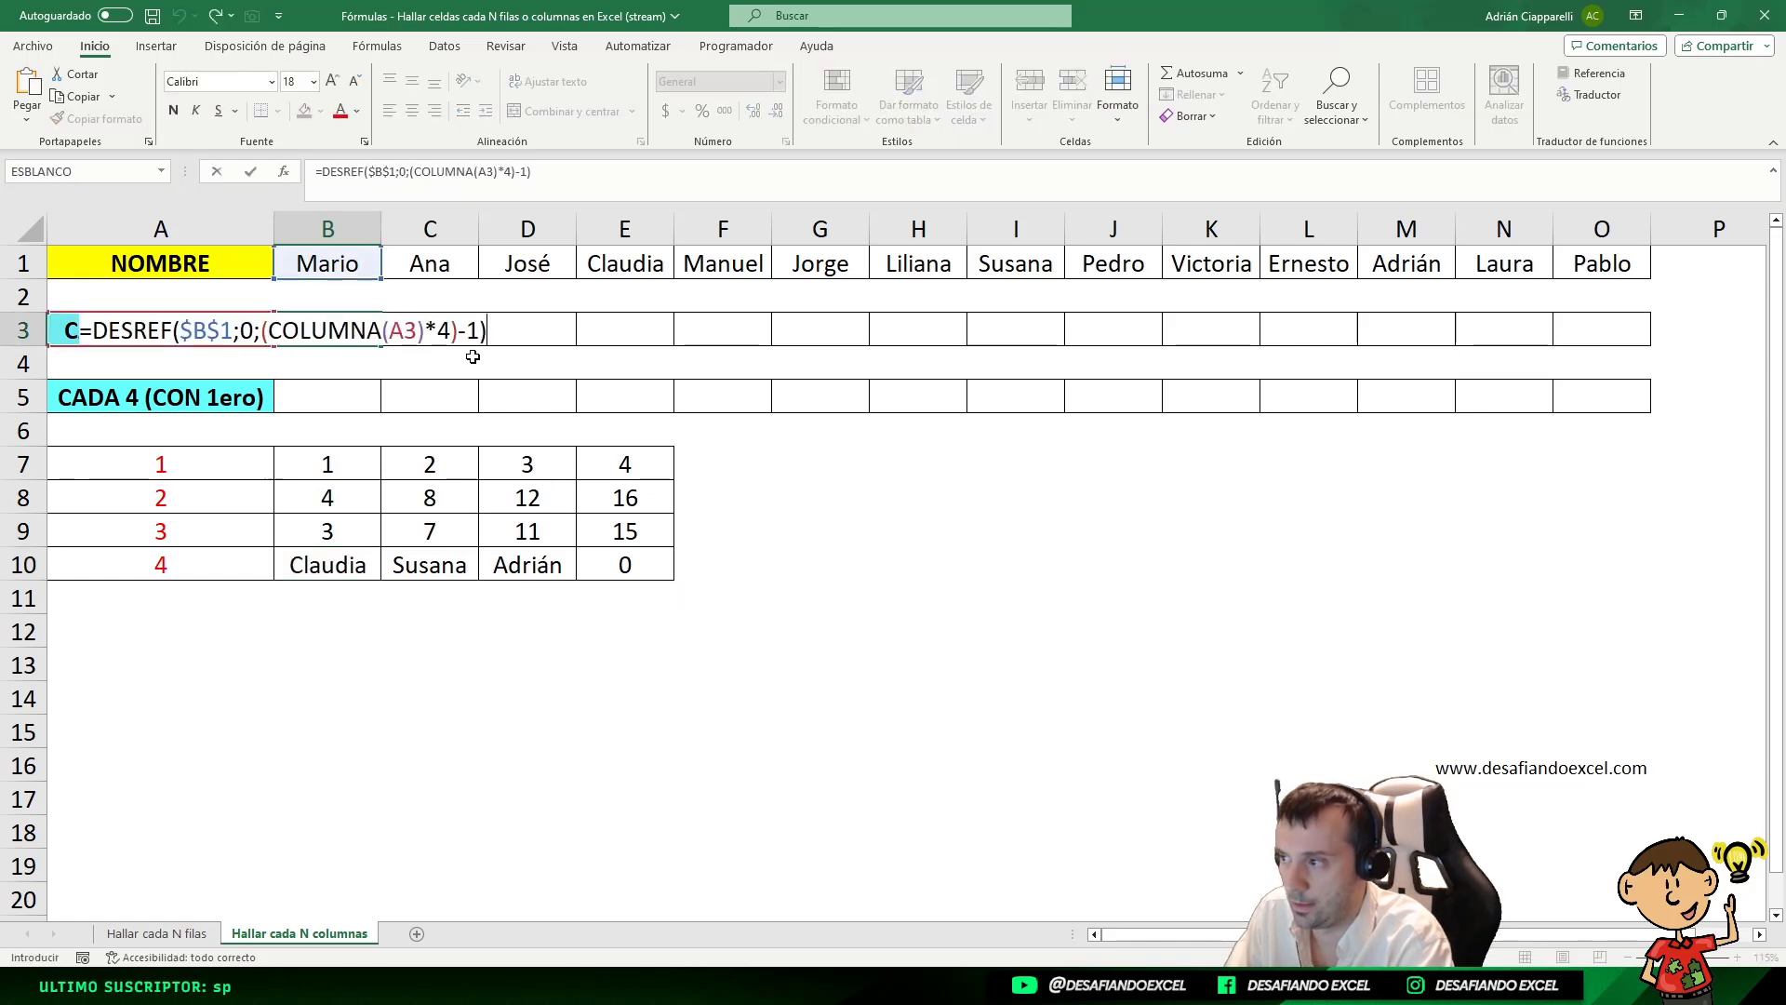
key("ctrl+Return")
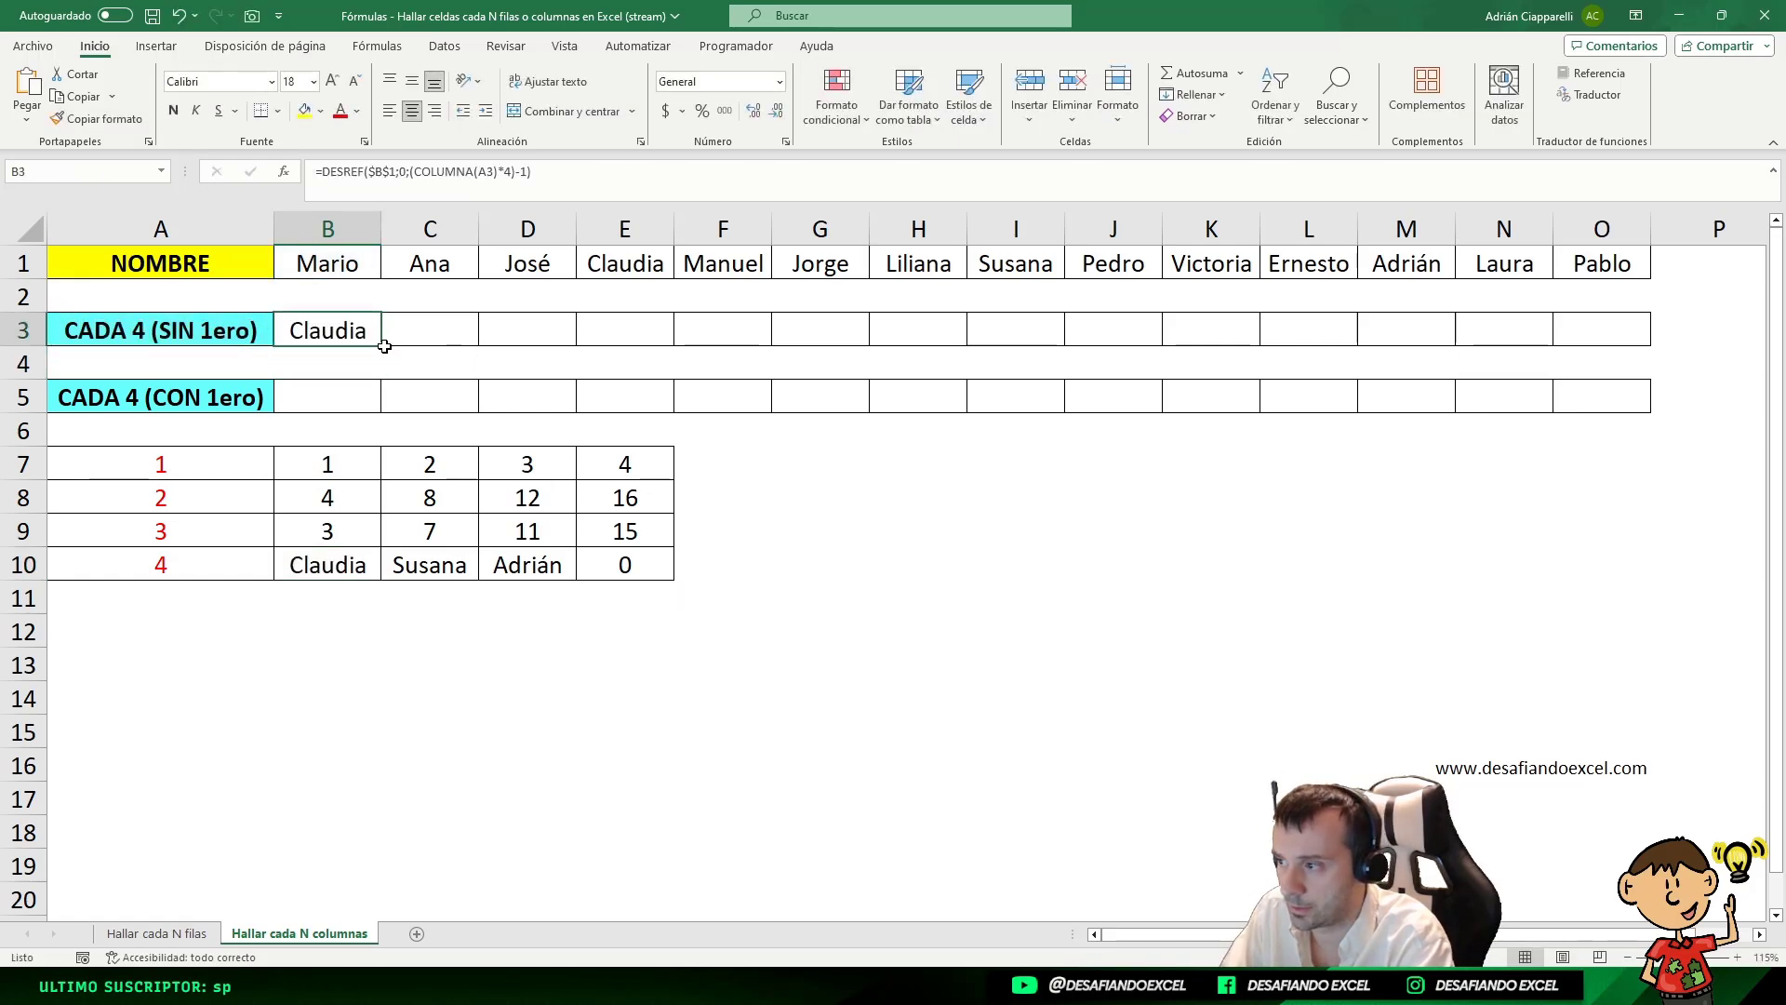
left_click_drag(384, 346, 1656, 358)
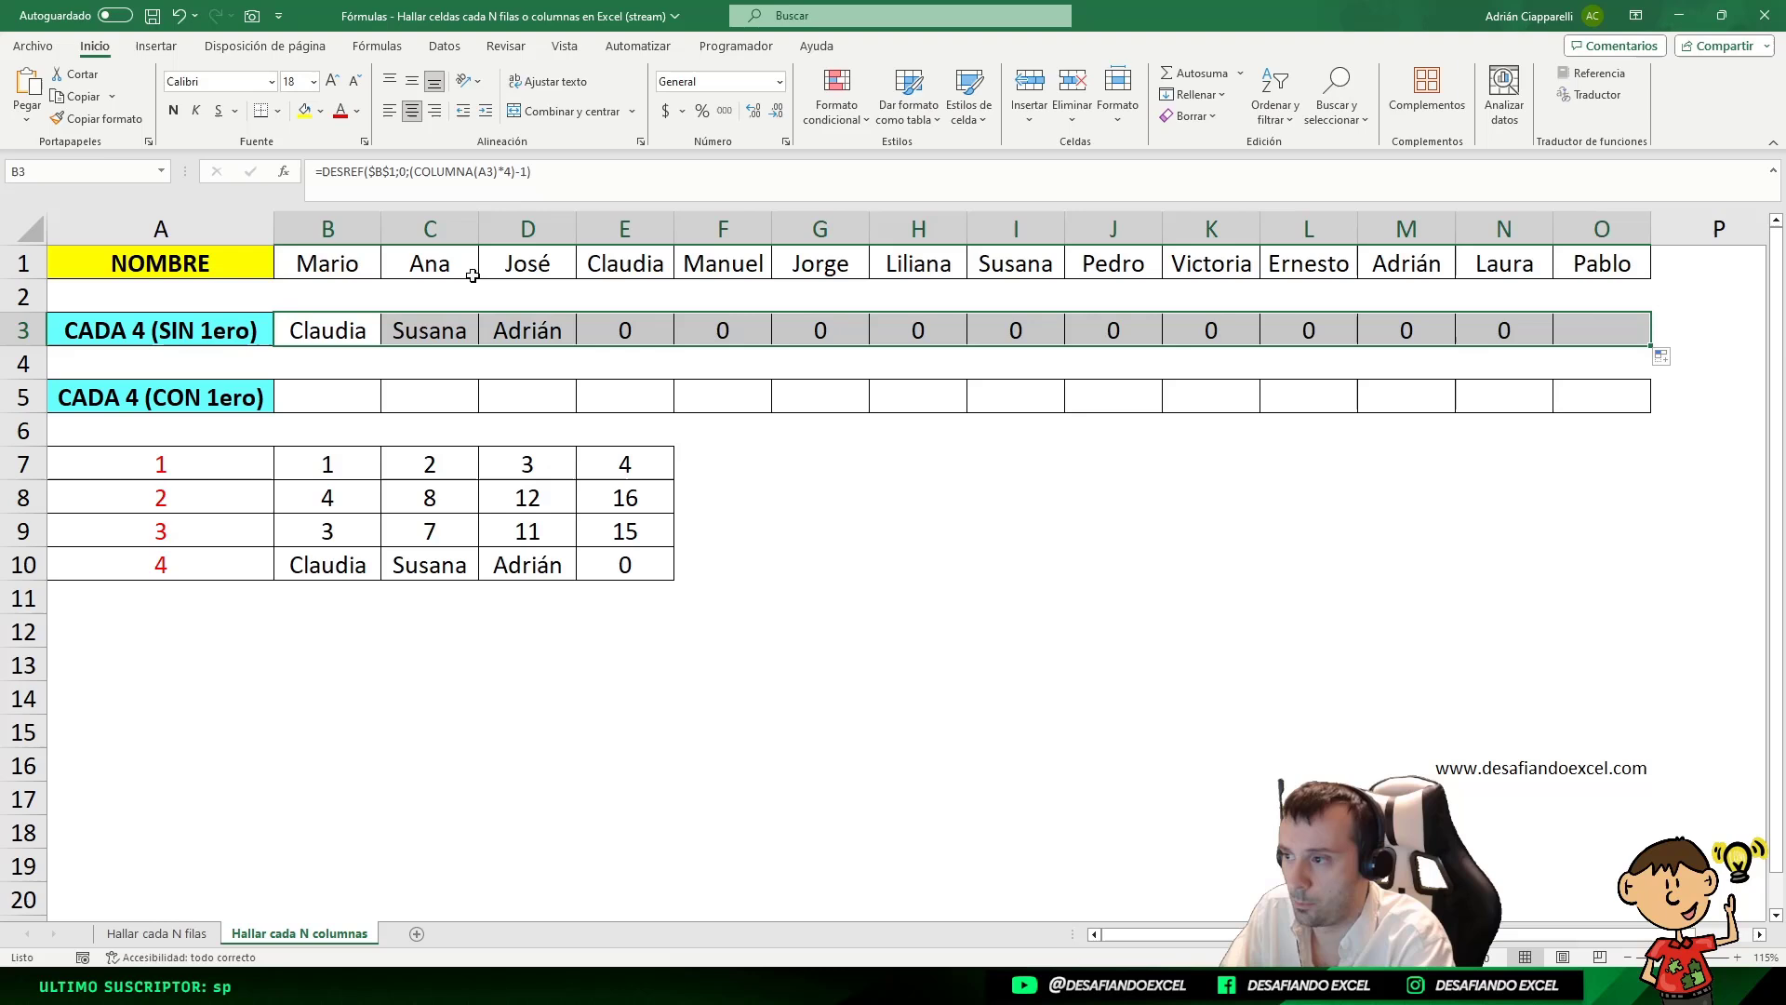
- Count through the names in row 1 in groups of four and compare them with the row 3 results
left_click(315, 333)
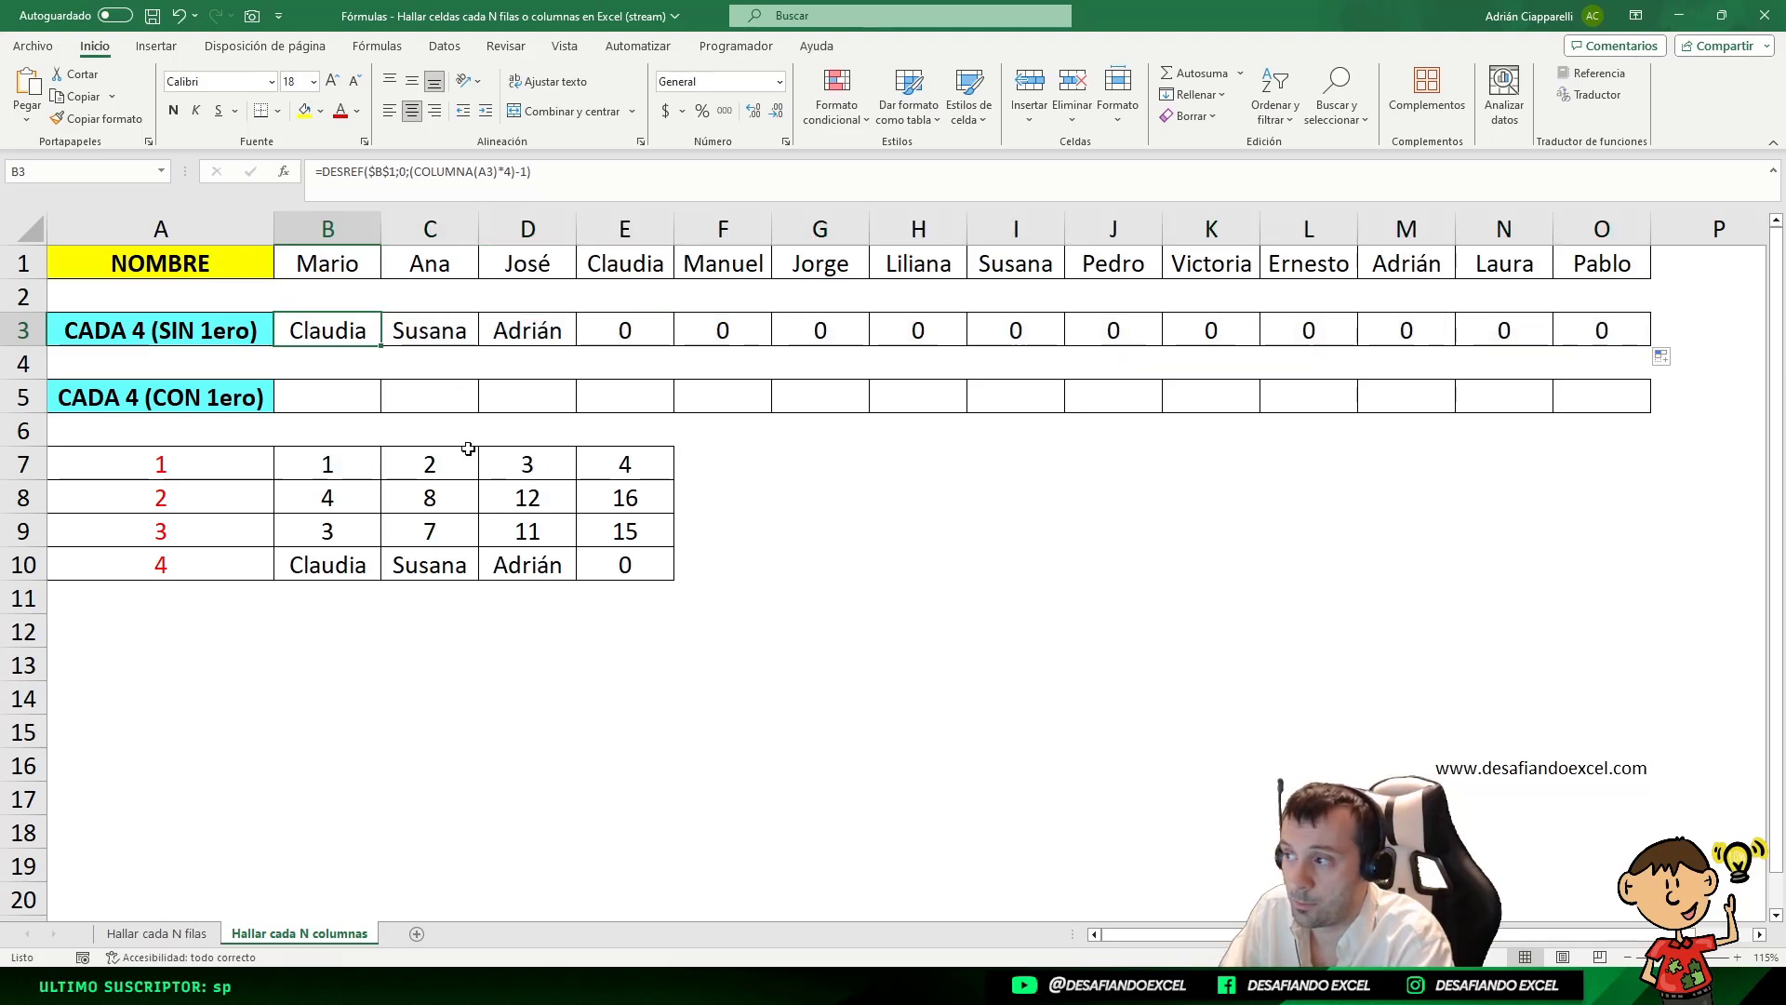
left_click(316, 264)
key("Right")
key("Right")
key("Right")
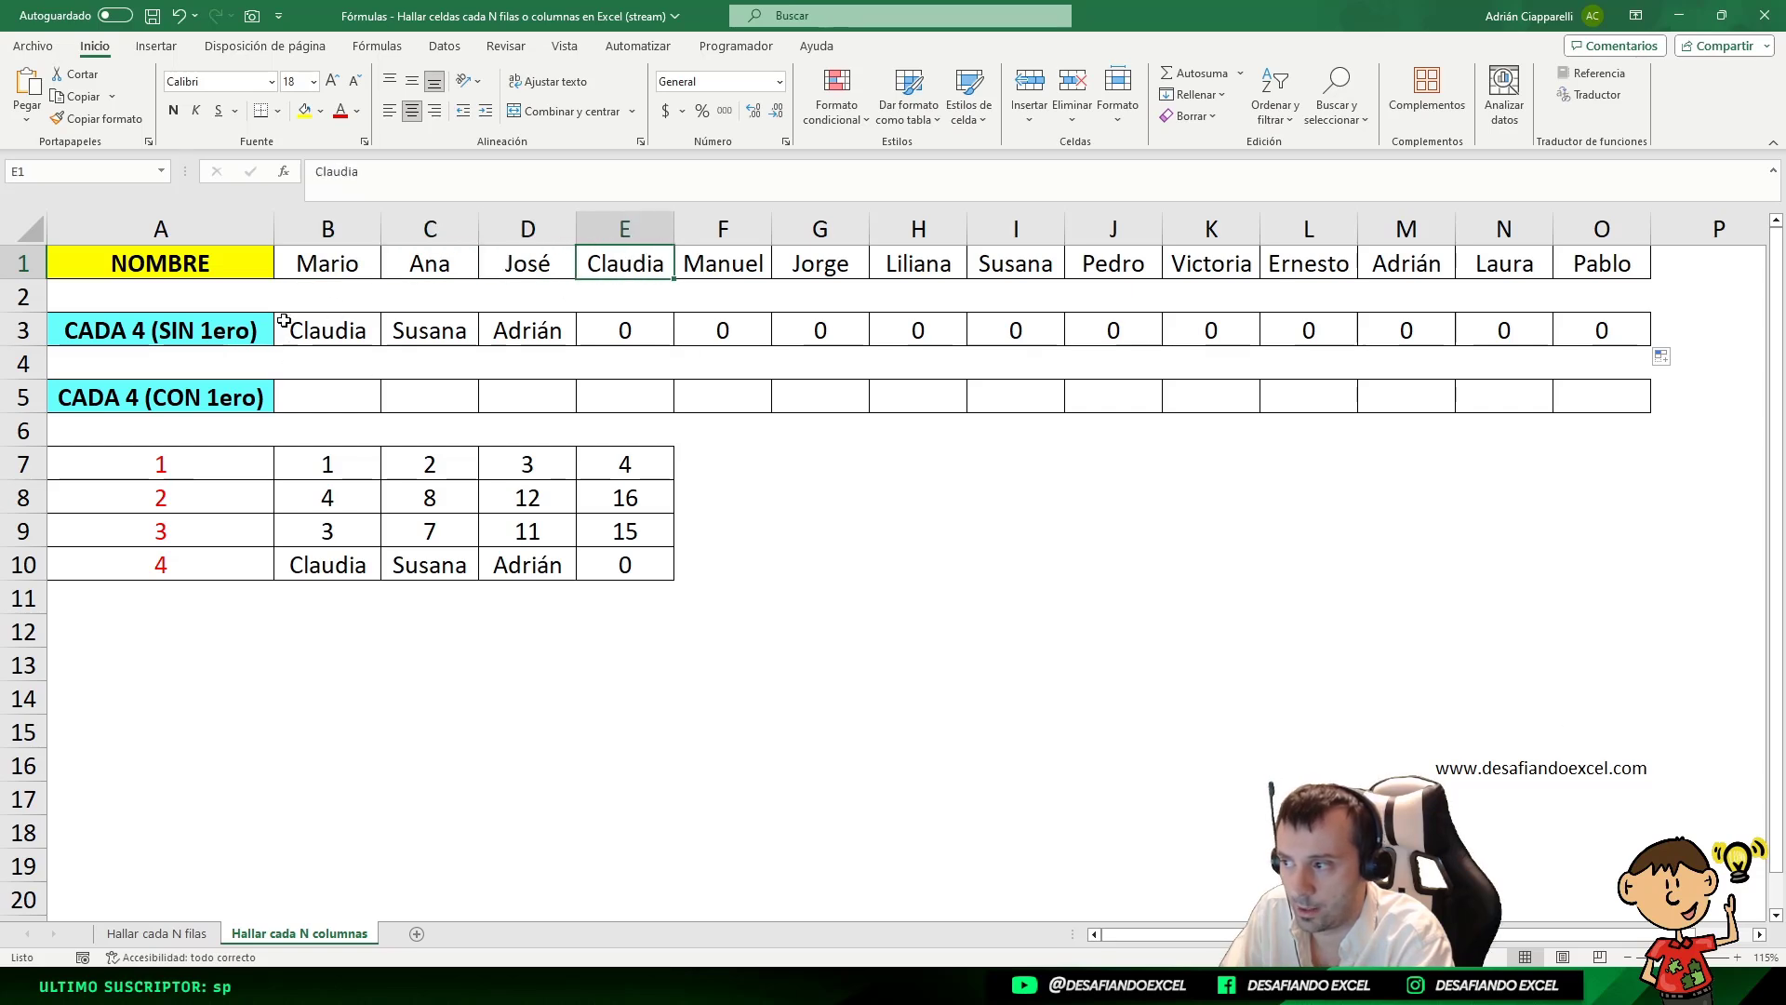
key("Right")
key("Right")
key("Right")
key("Right")
key("Right")
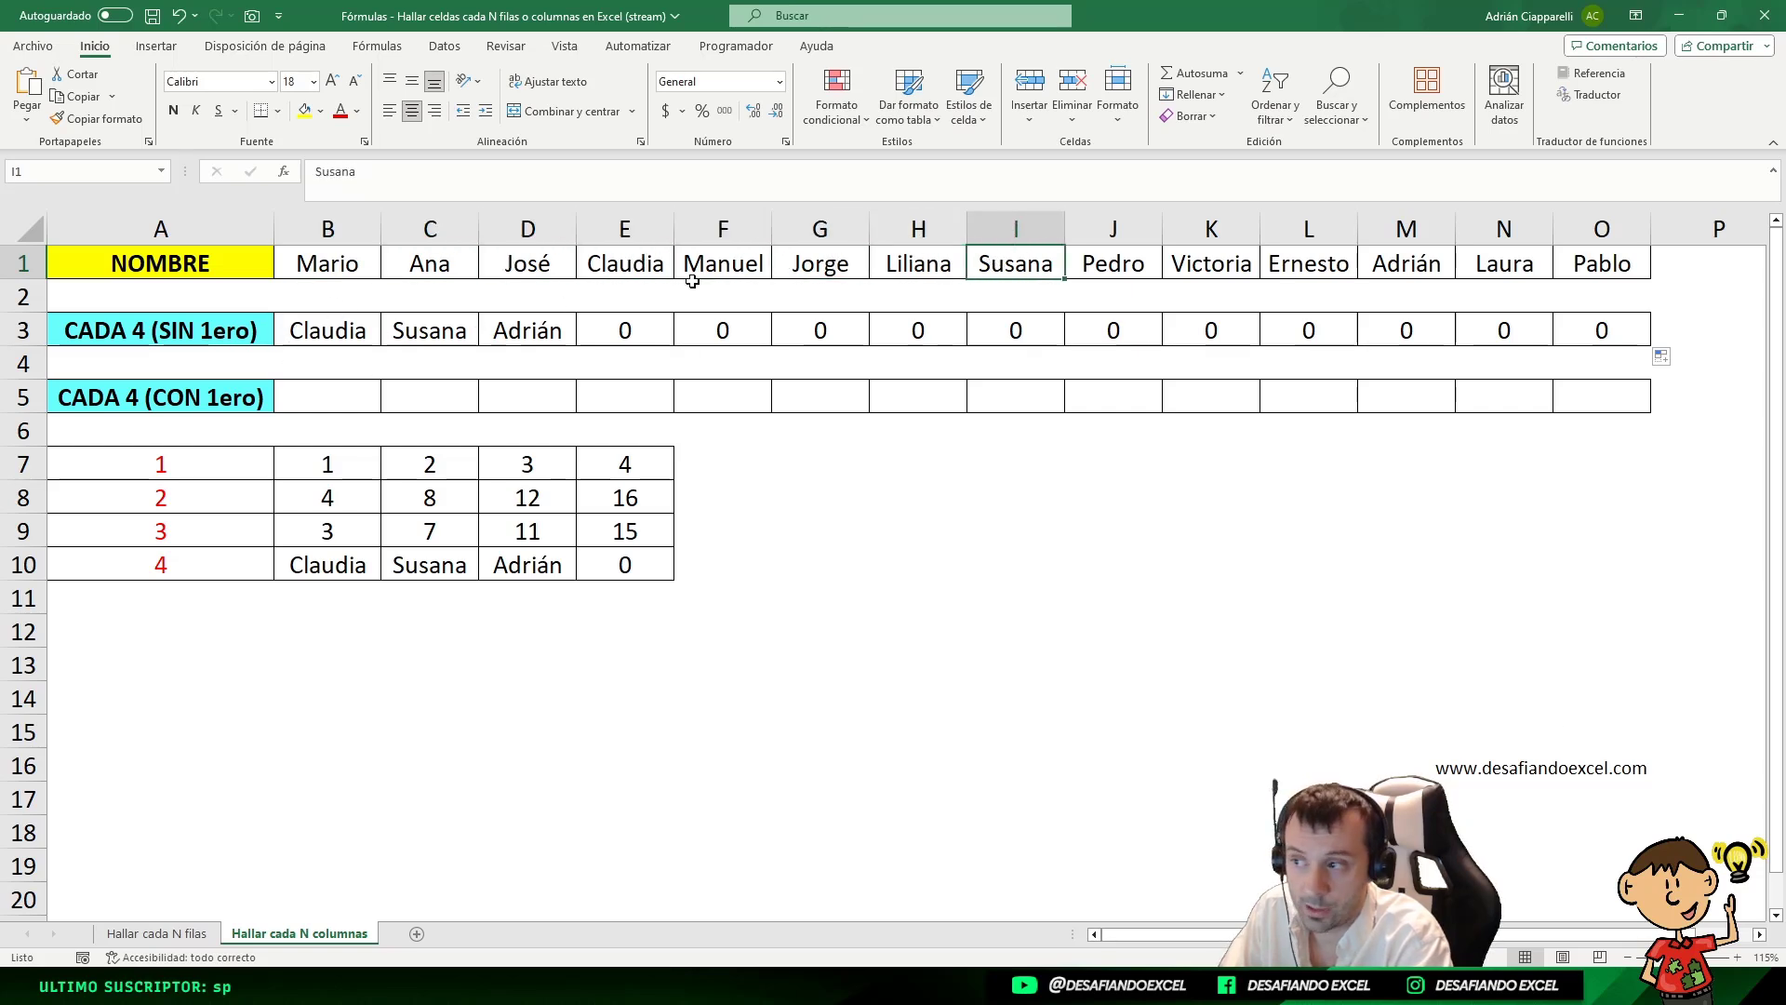
key("Right")
key("Right")
key("Right")
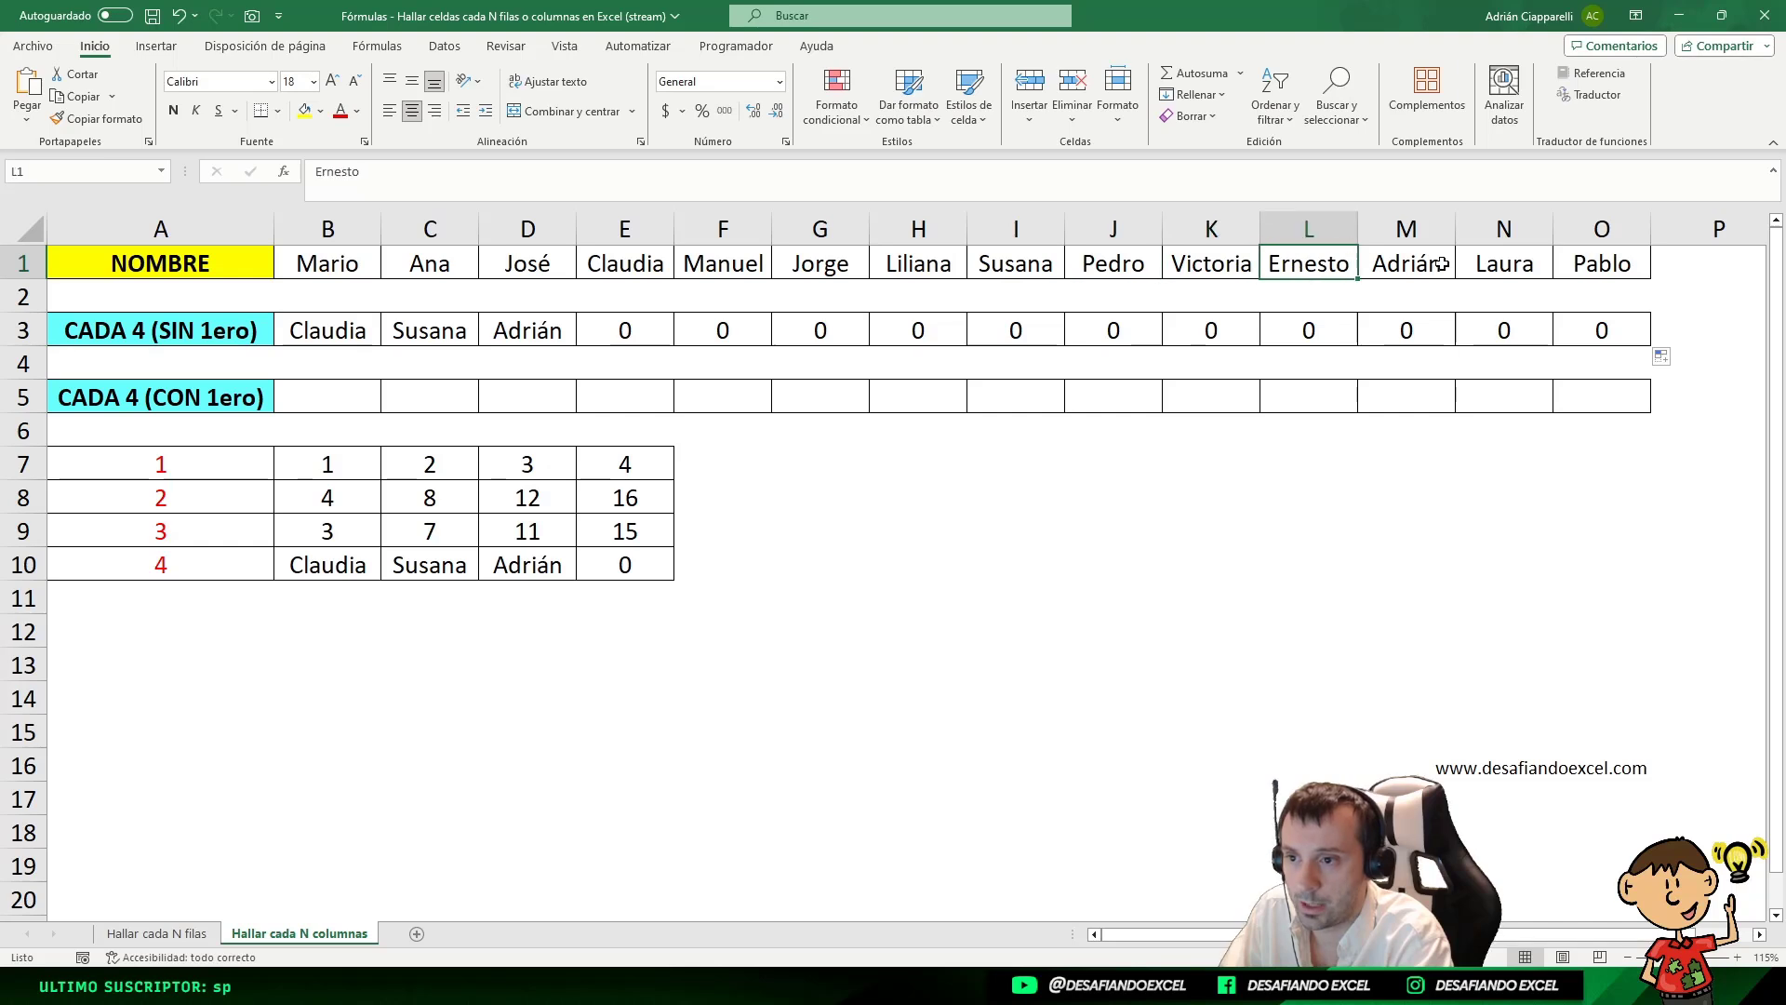
- Examine the row and column arguments of the DESREF formula in E3, leaving it unchanged
left_click(641, 335)
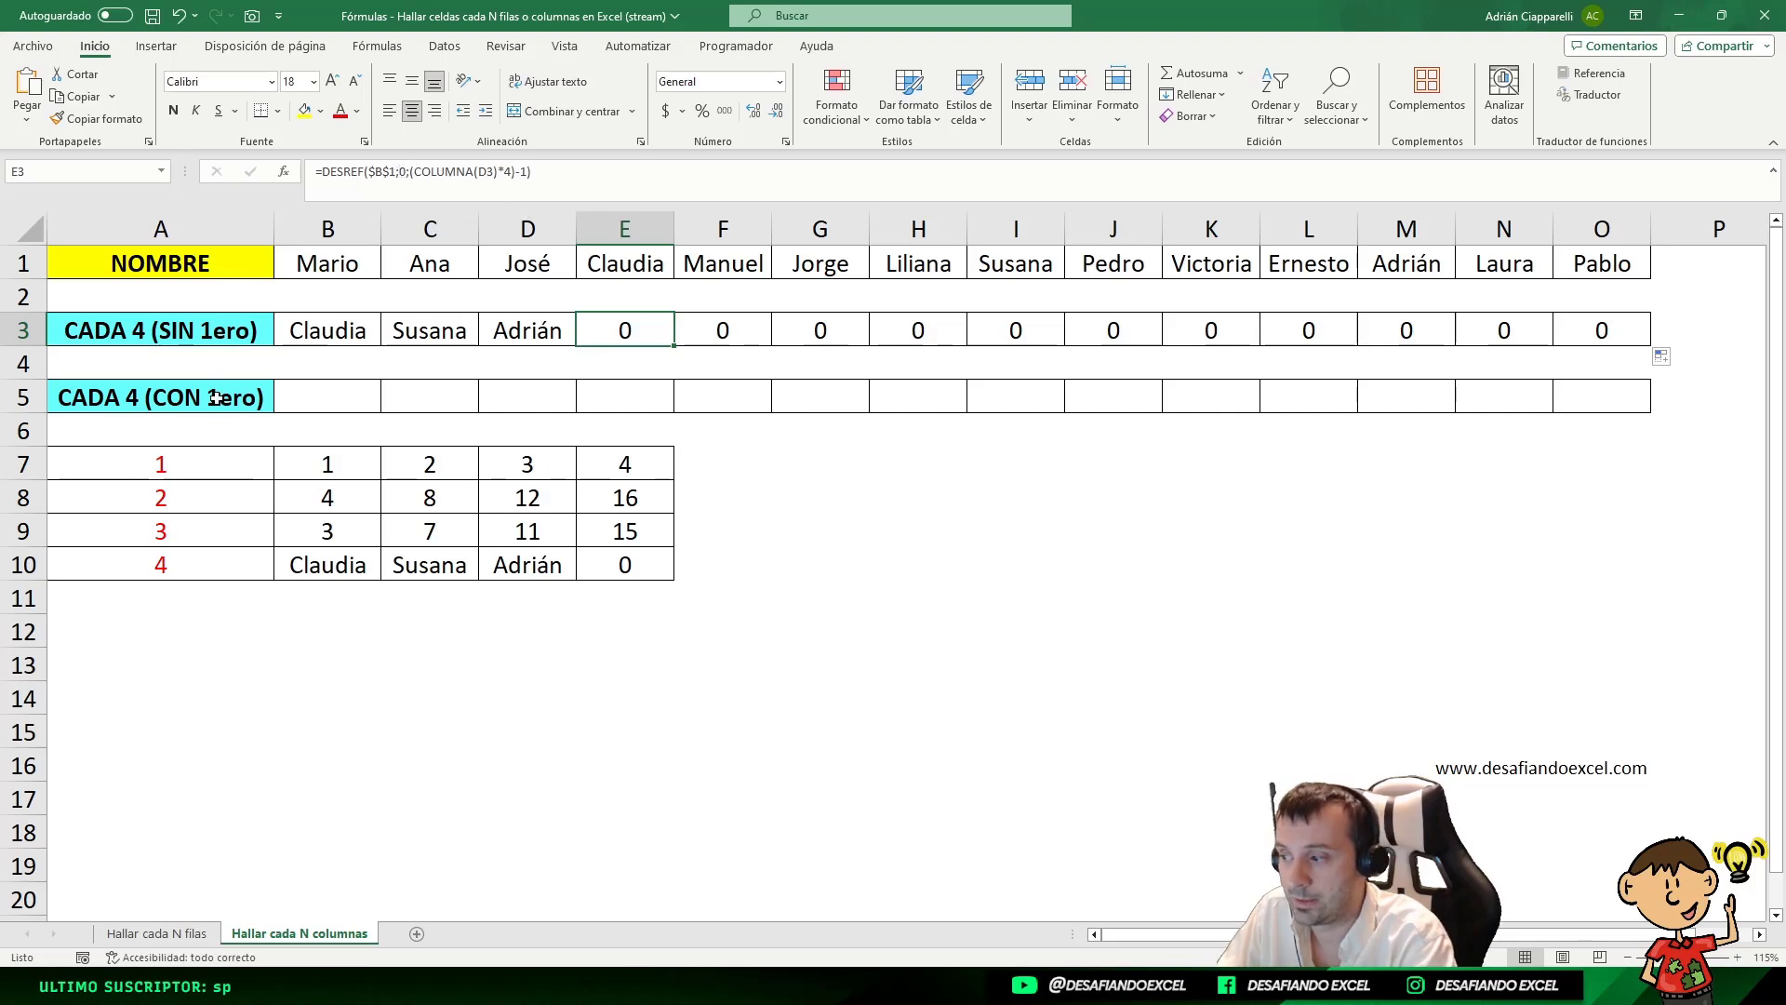
double_click(404, 171)
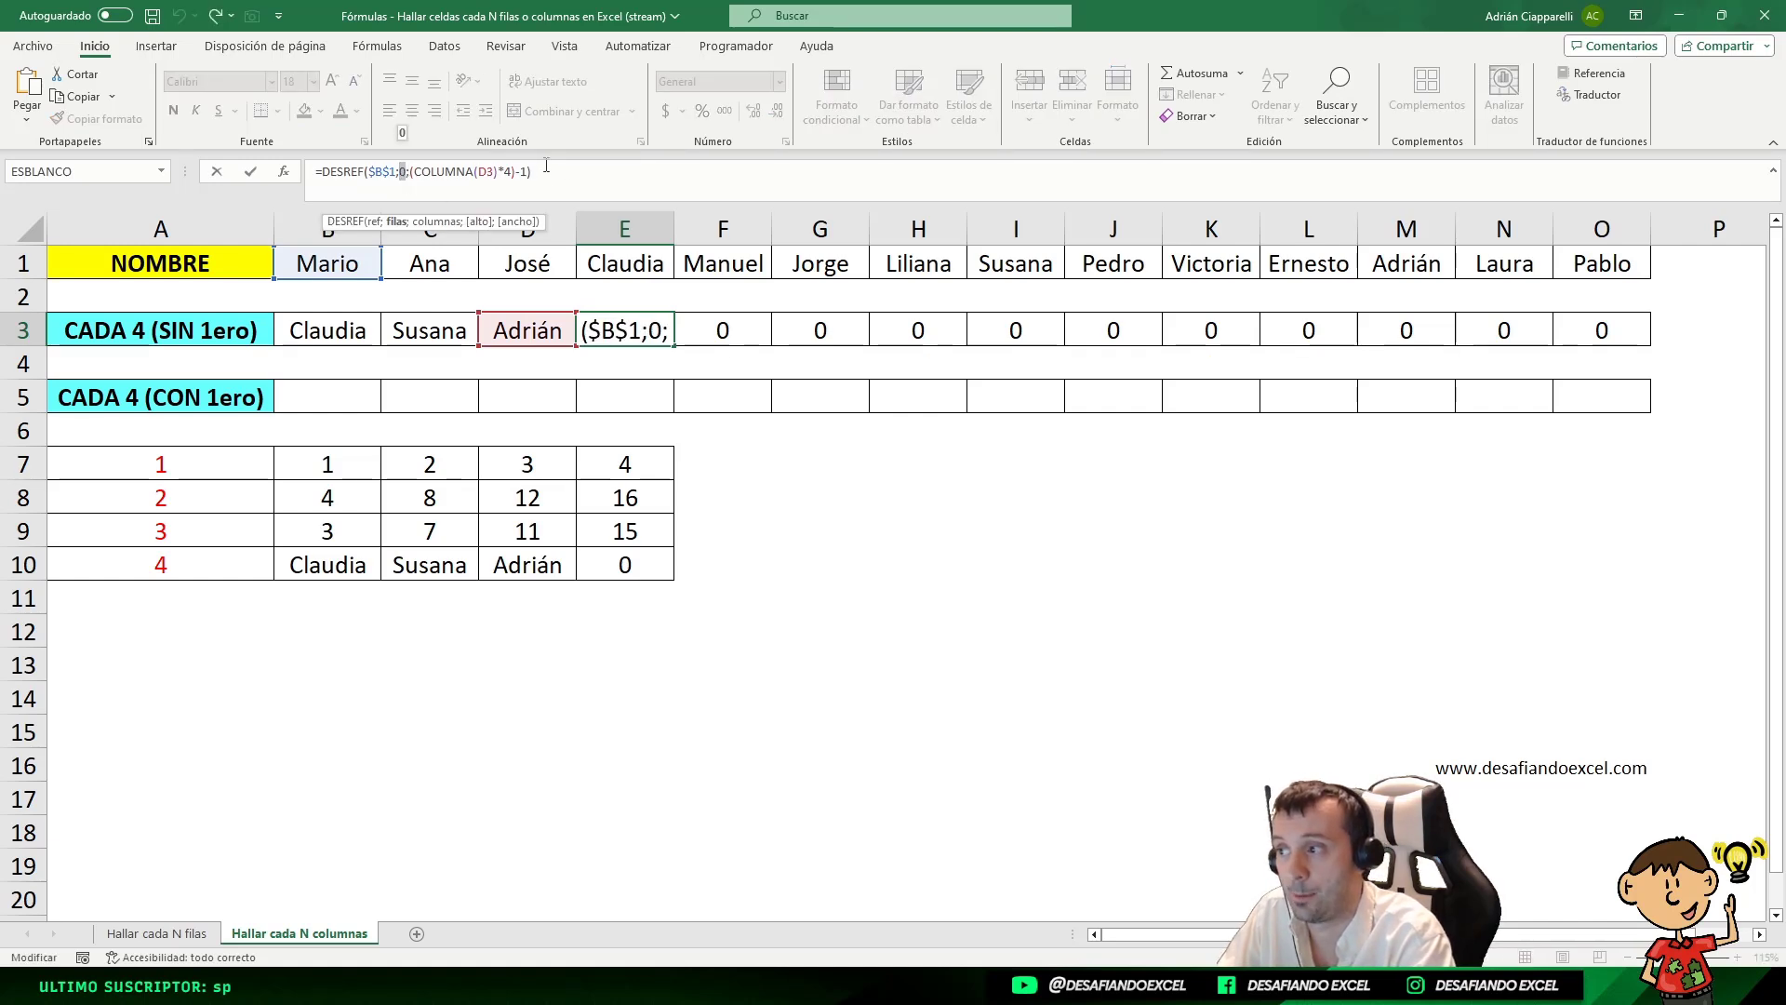
left_click(436, 222)
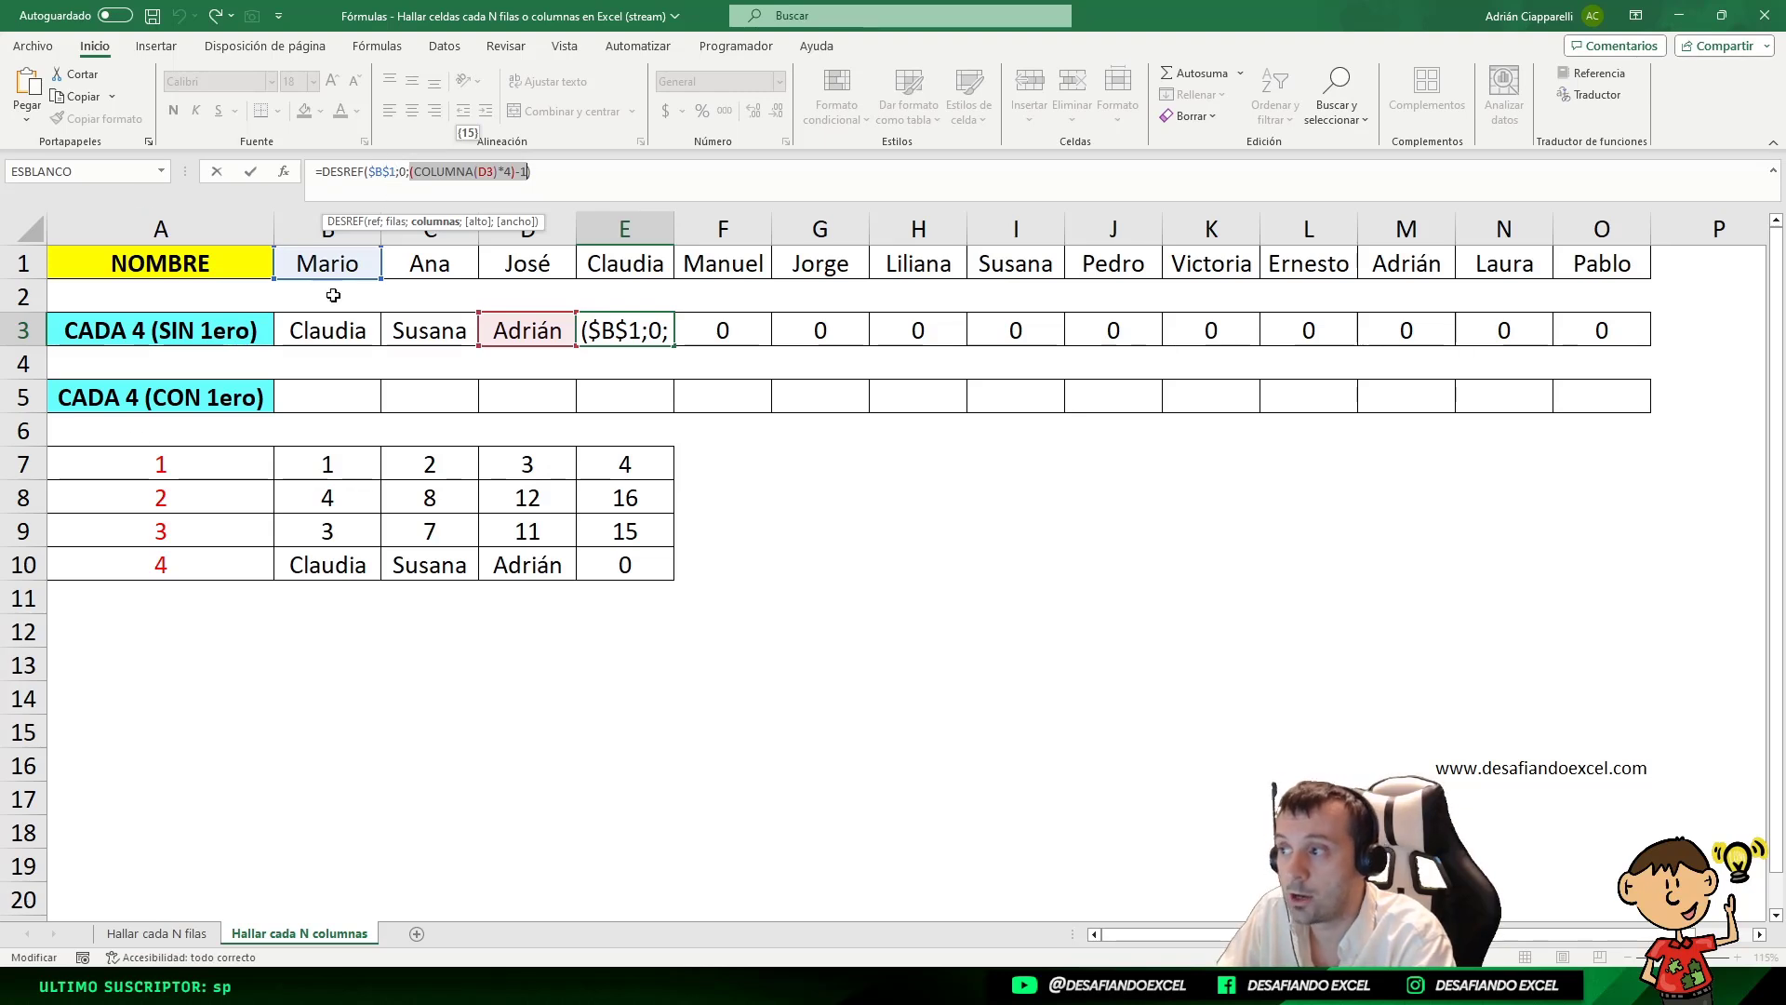
left_click(393, 227)
left_click(425, 225)
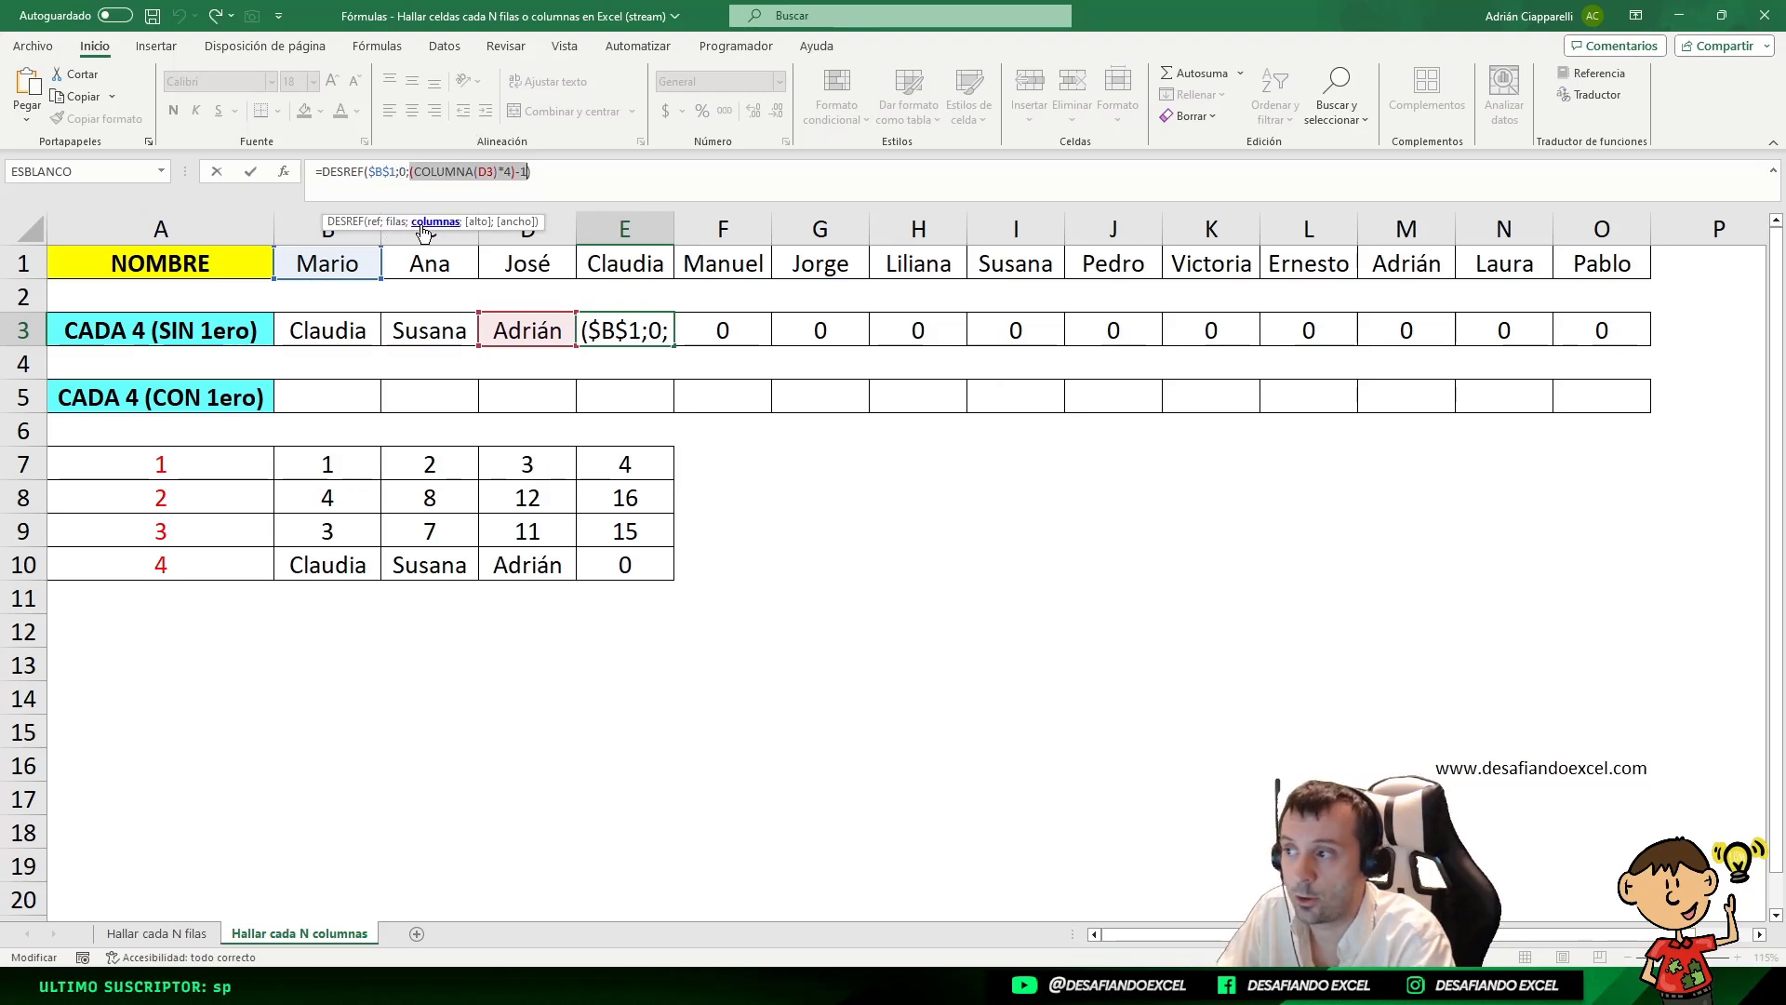
key("Escape")
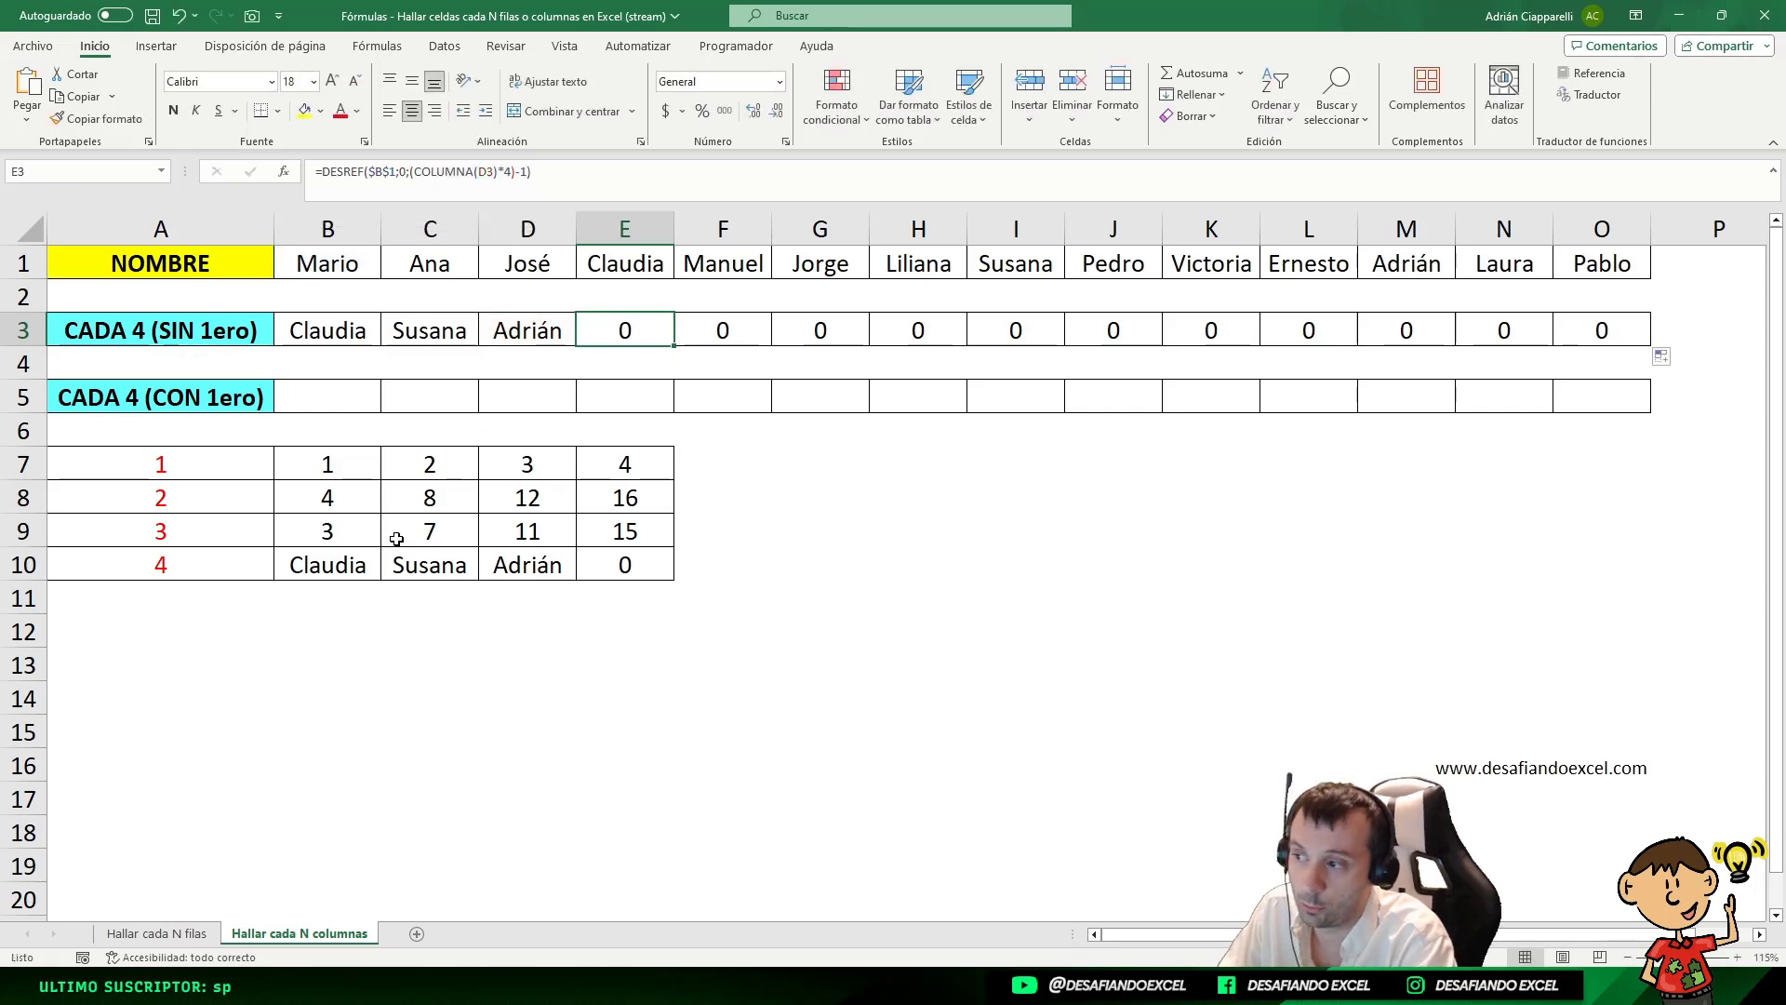
- Copy the formula text from B3 into B5 of the CADA 4 (CON 1ero) row
left_click(211, 392)
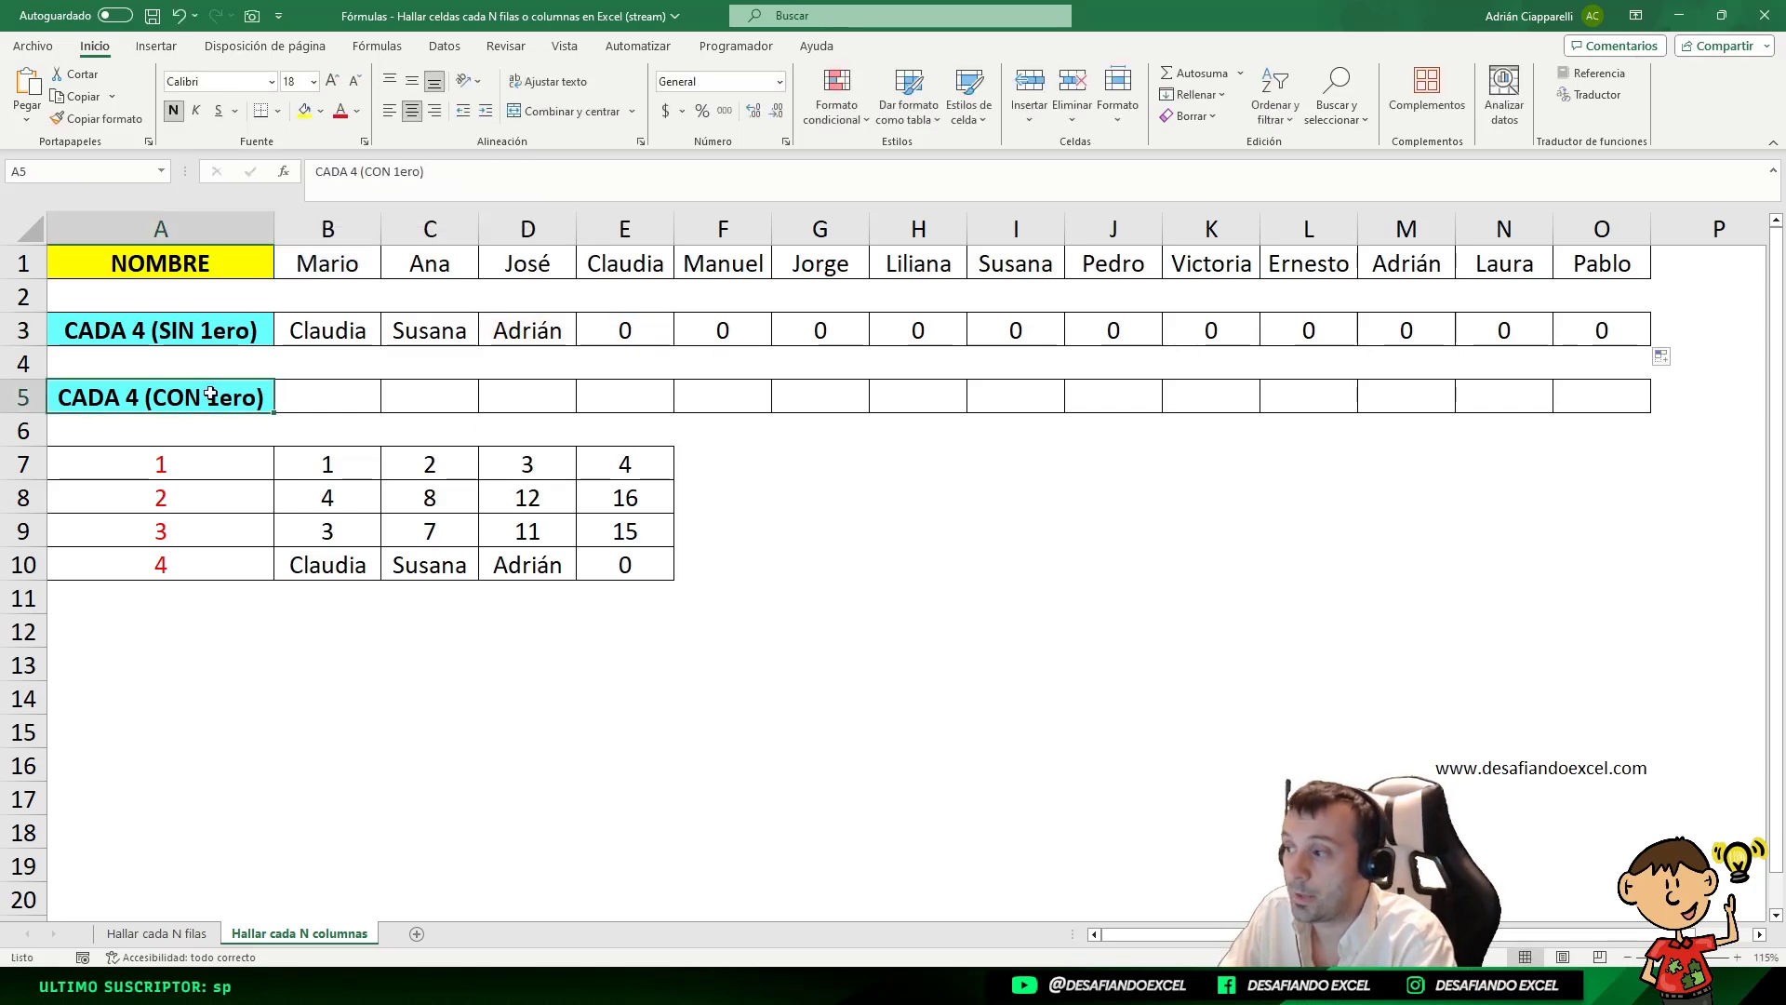
left_click(323, 335)
double_click(323, 335)
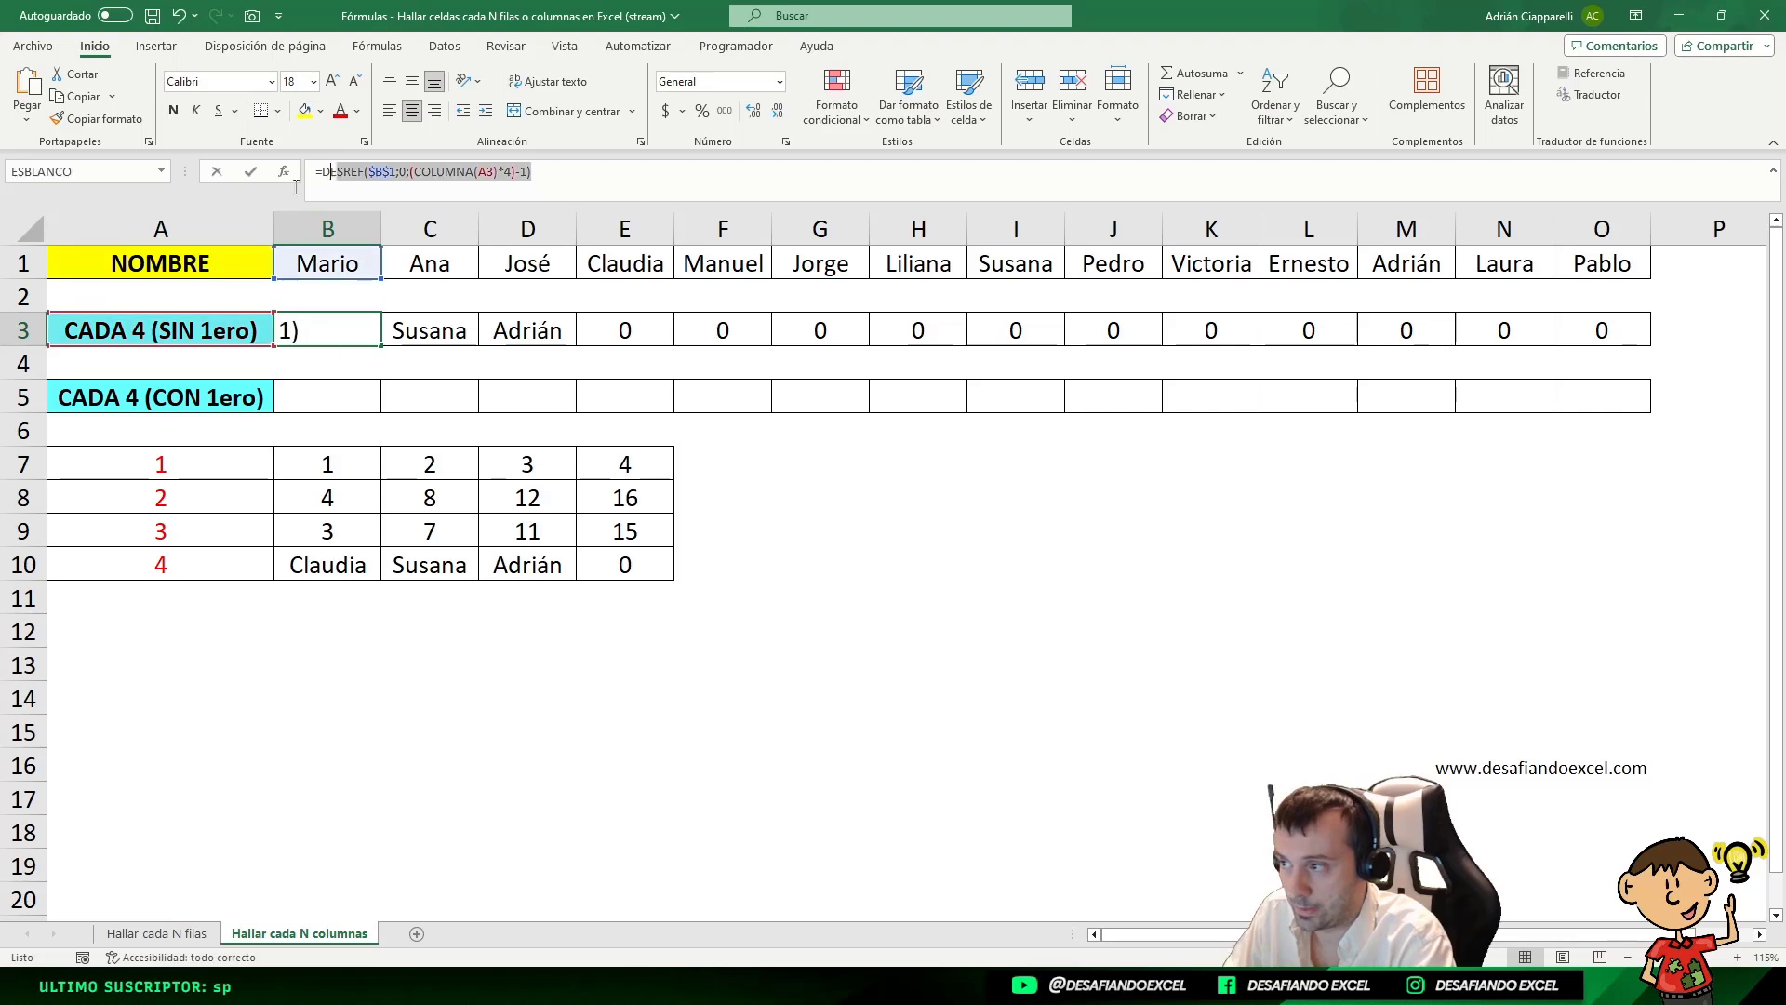
key("Escape")
left_click(325, 391)
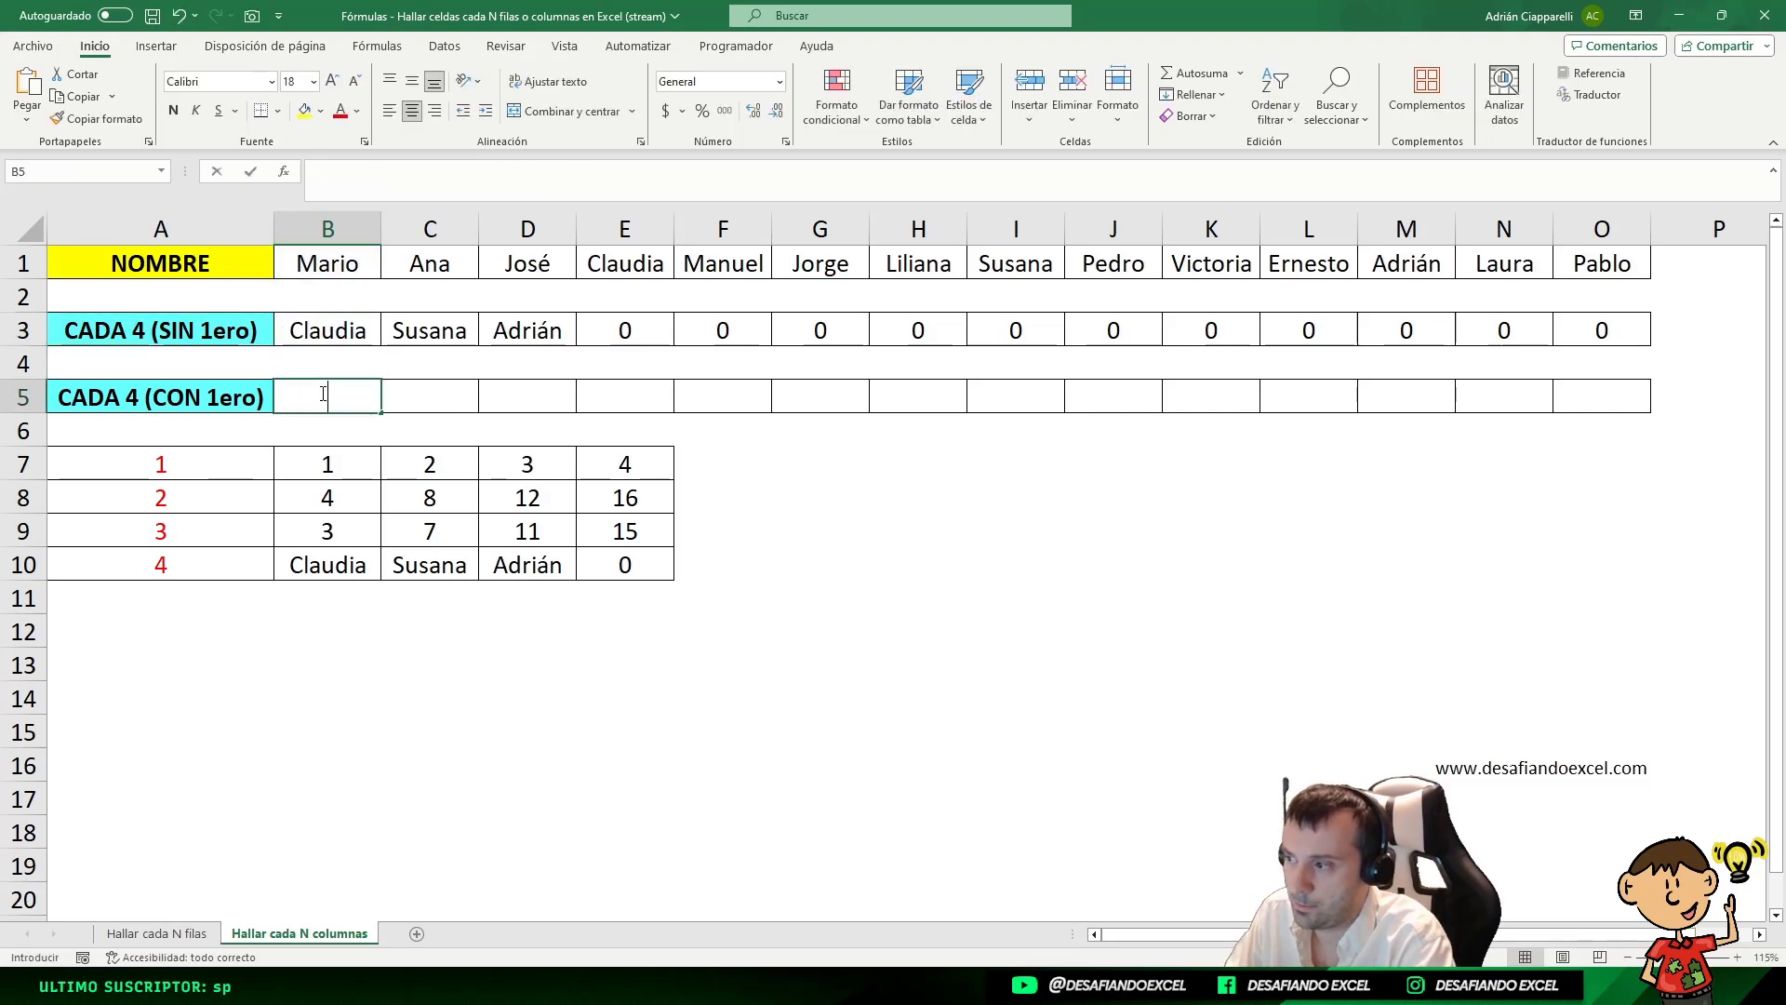
type("=DESREF($B$1;0;(COLUMNA(A3)*4)-1)")
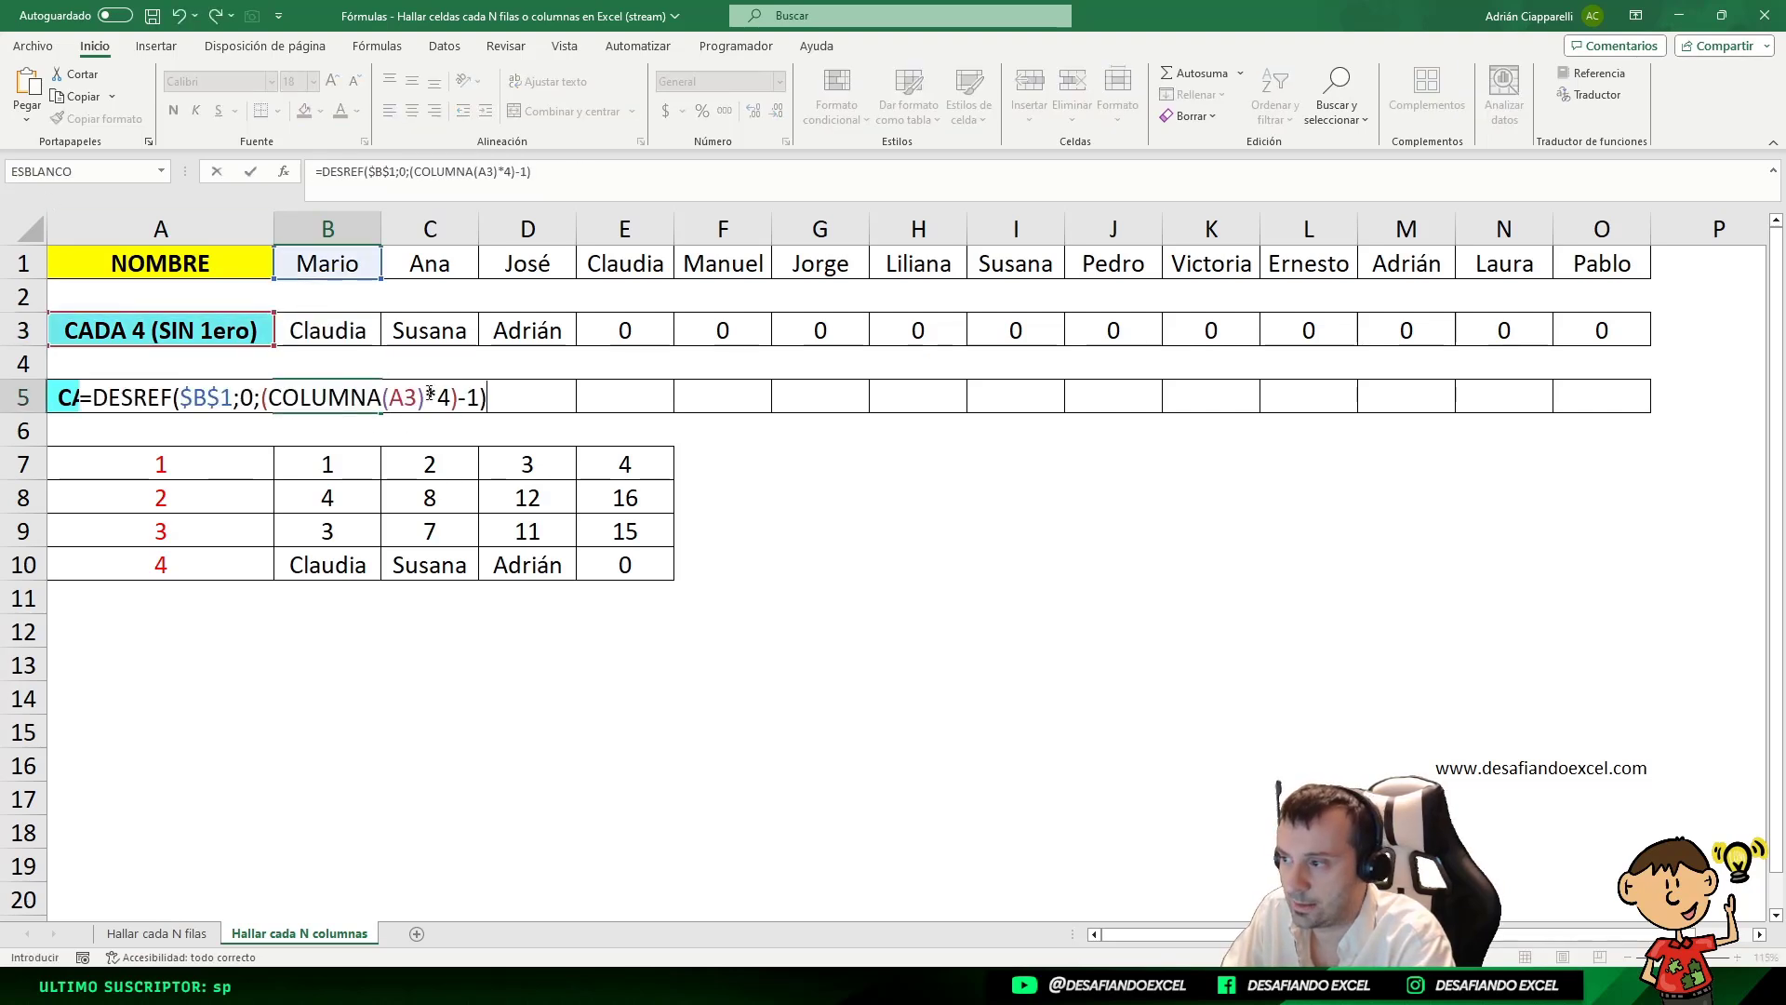
- Change the column argument in B5 to (COLUMNA(A3)-1)*4 and fill the formula across through O5
mouse_move(456, 398)
left_mouse_down()
mouse_move(479, 398)
mouse_move(437, 399)
mouse_move(476, 401)
left_mouse_up()
type("-1")
type("*4")
key("Return")
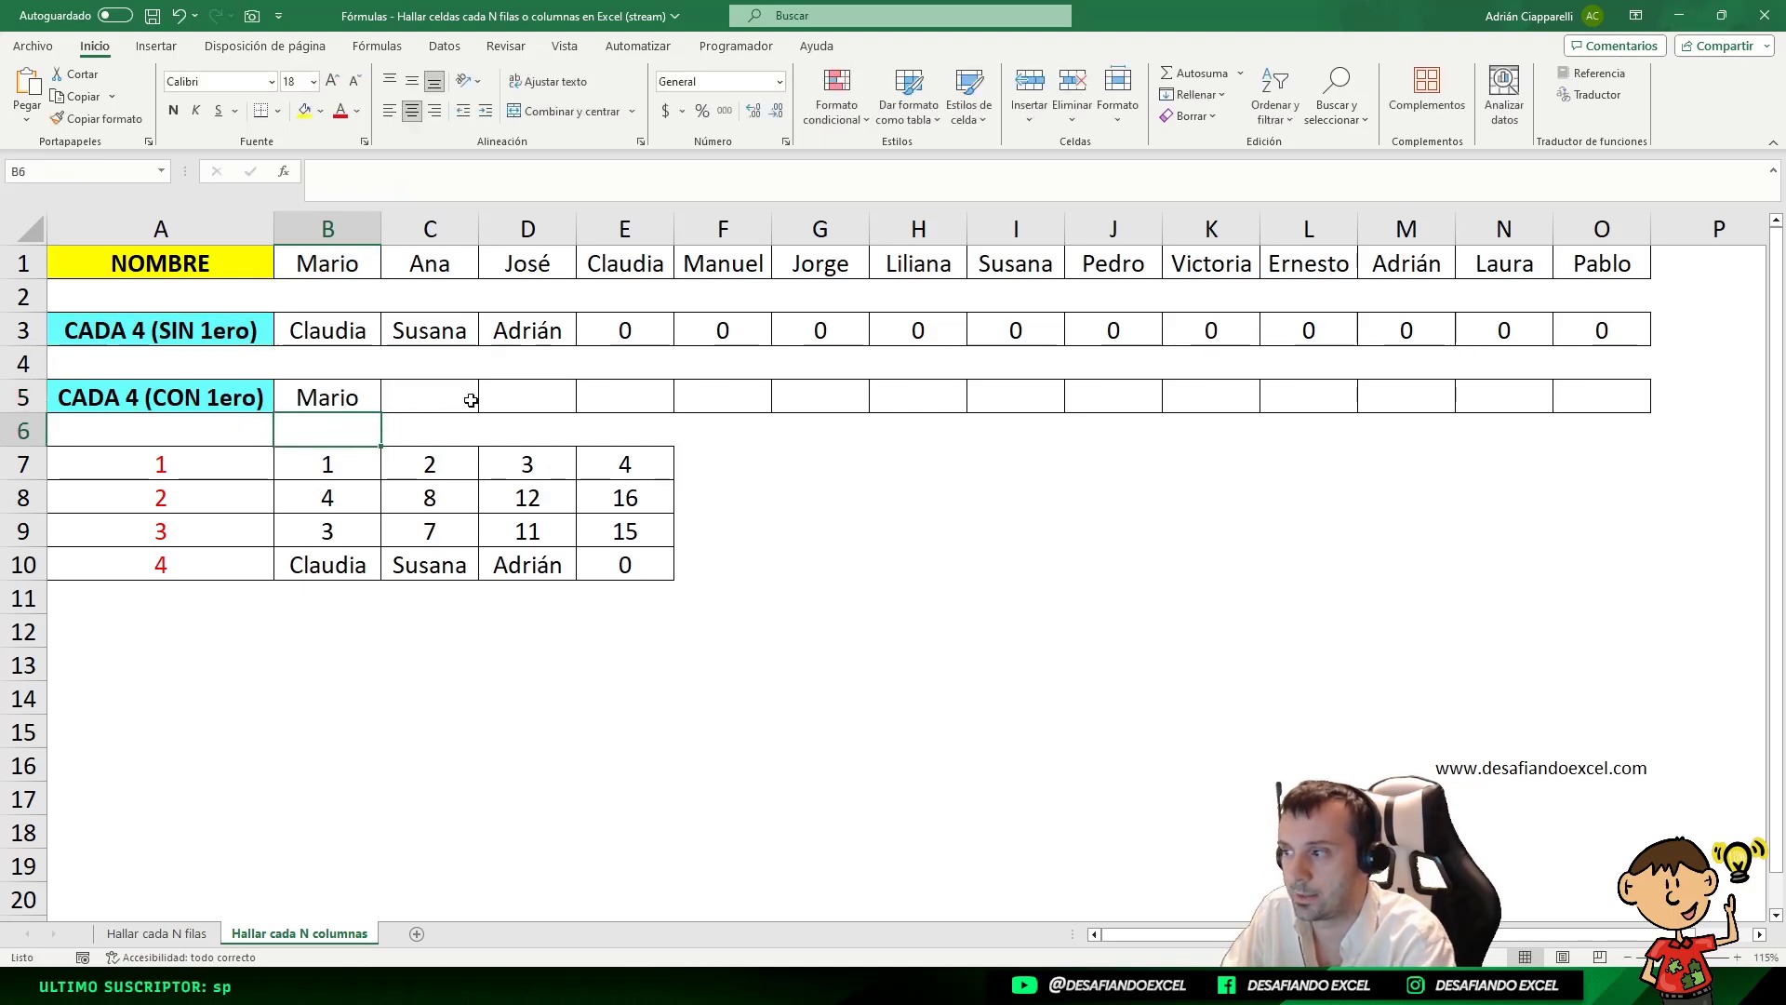
left_click(372, 384)
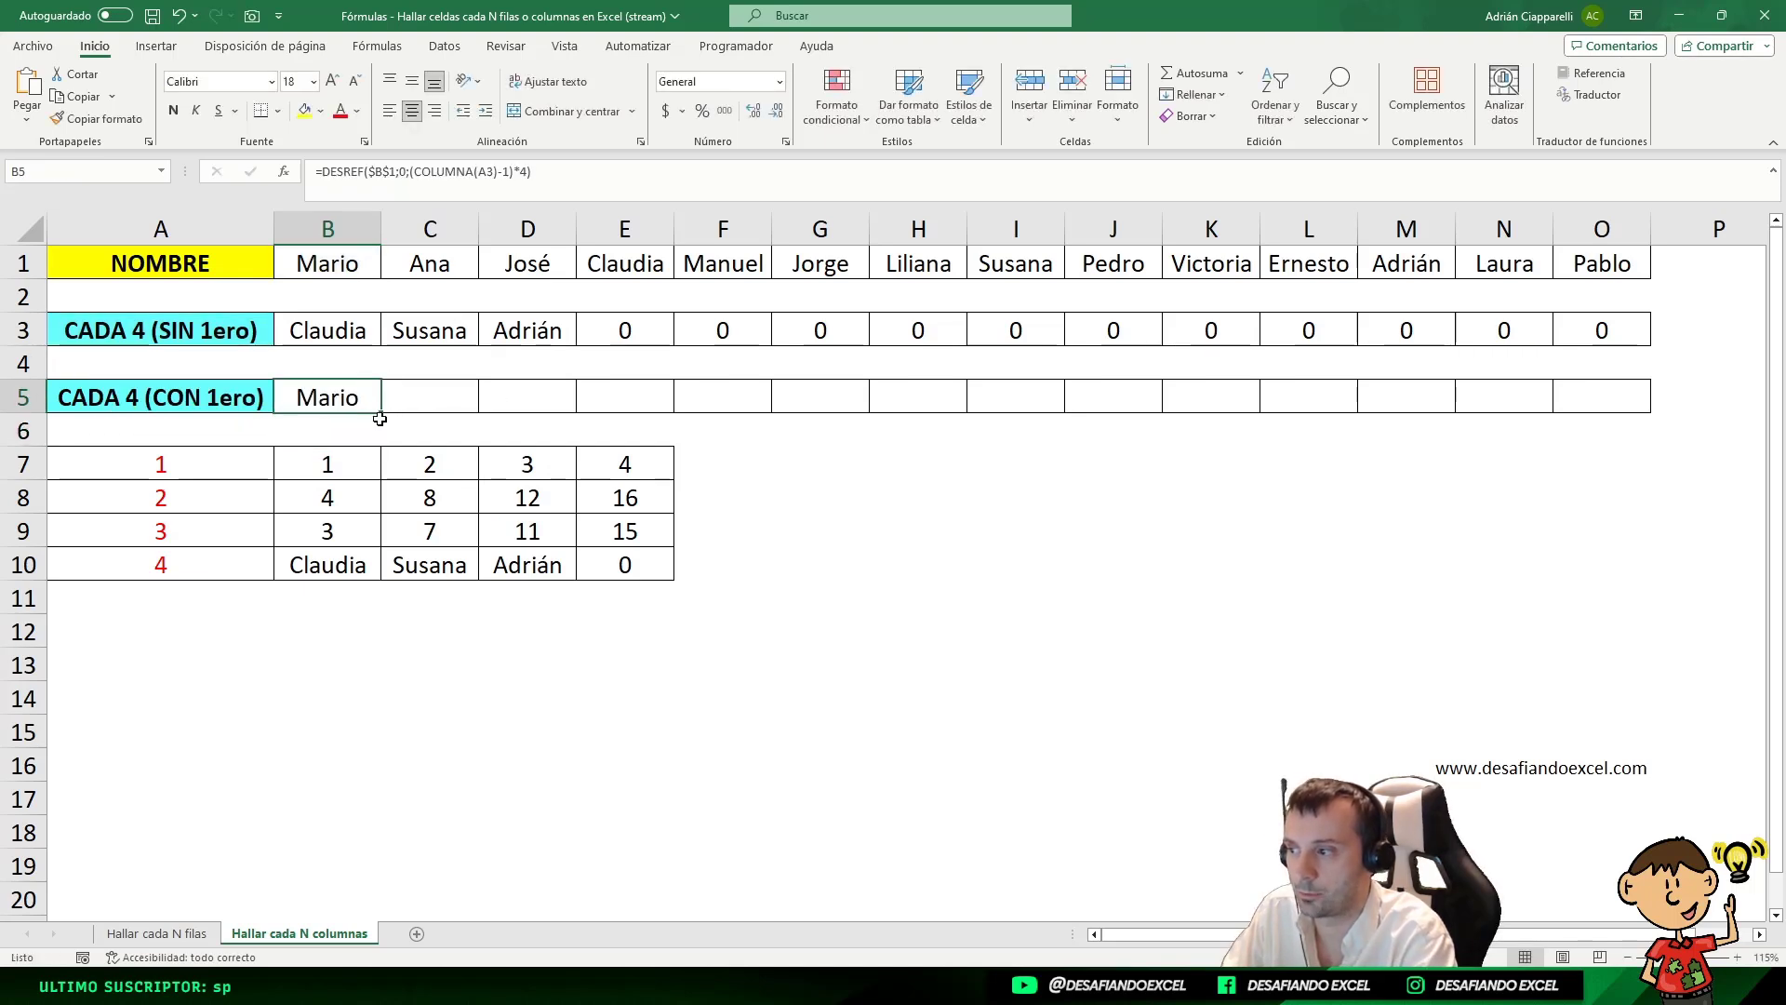
left_click_drag(380, 418, 1609, 407)
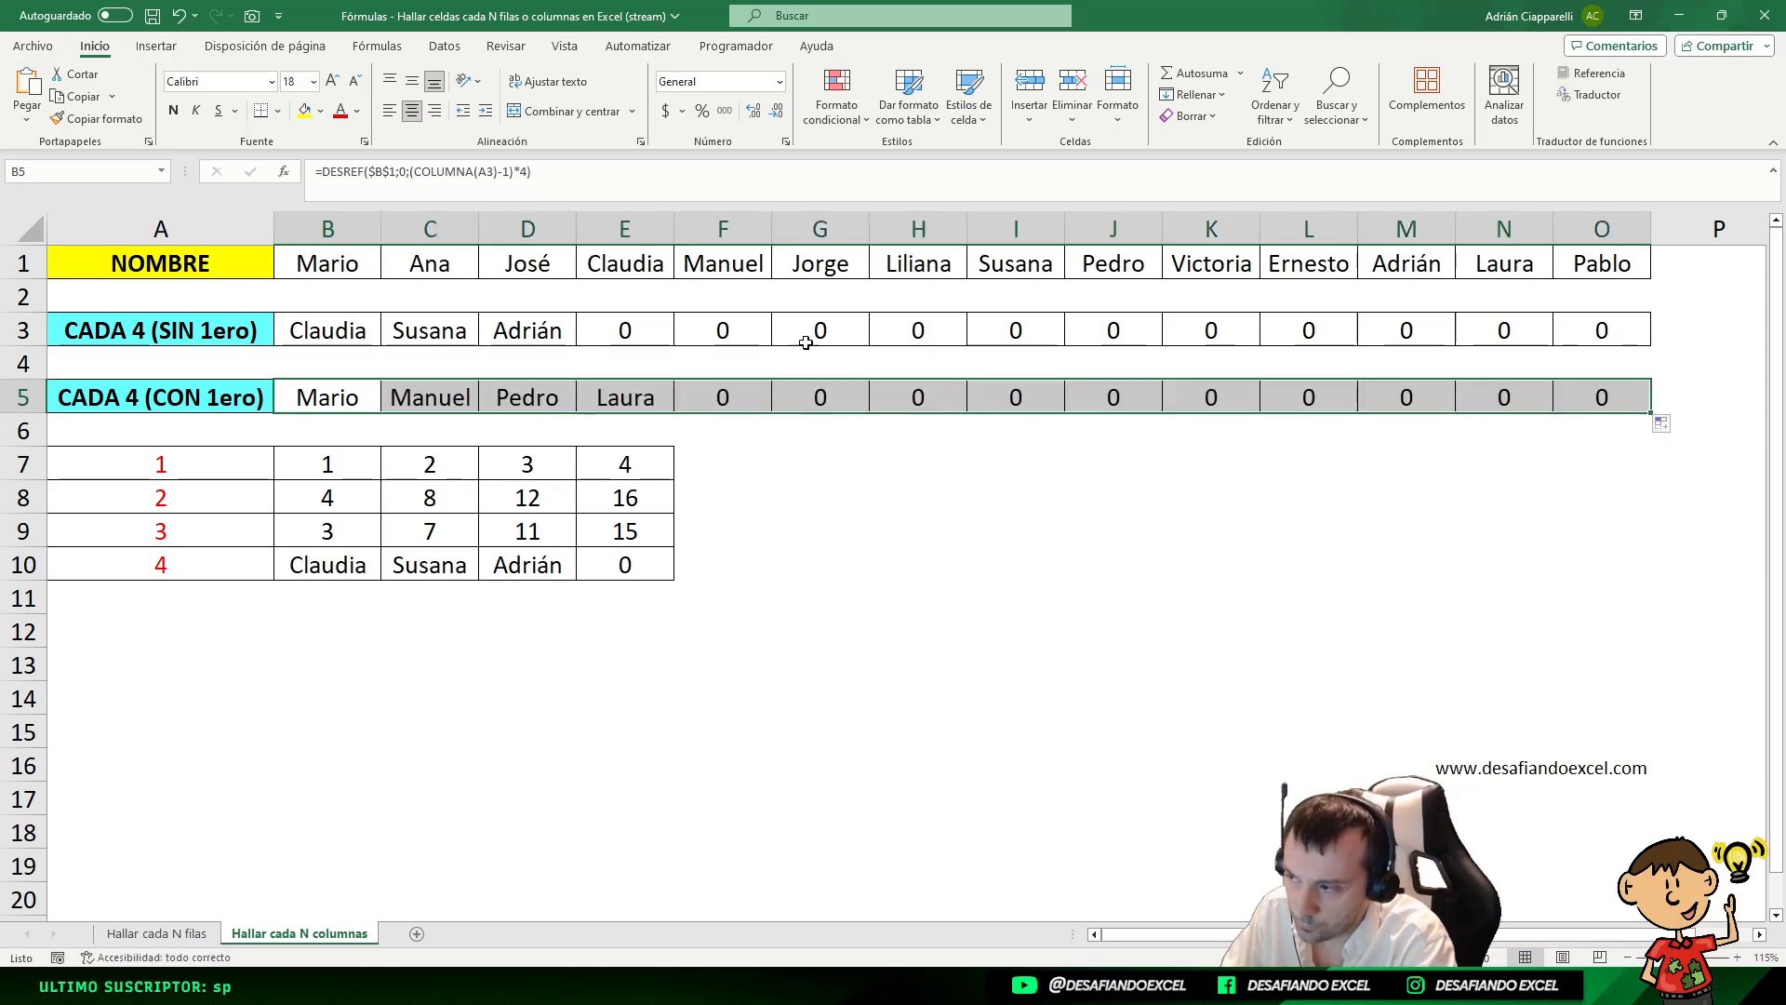
- Step through the names in row 1, starting from the first, and compare every fourth one with the row 5 results
left_click(329, 400)
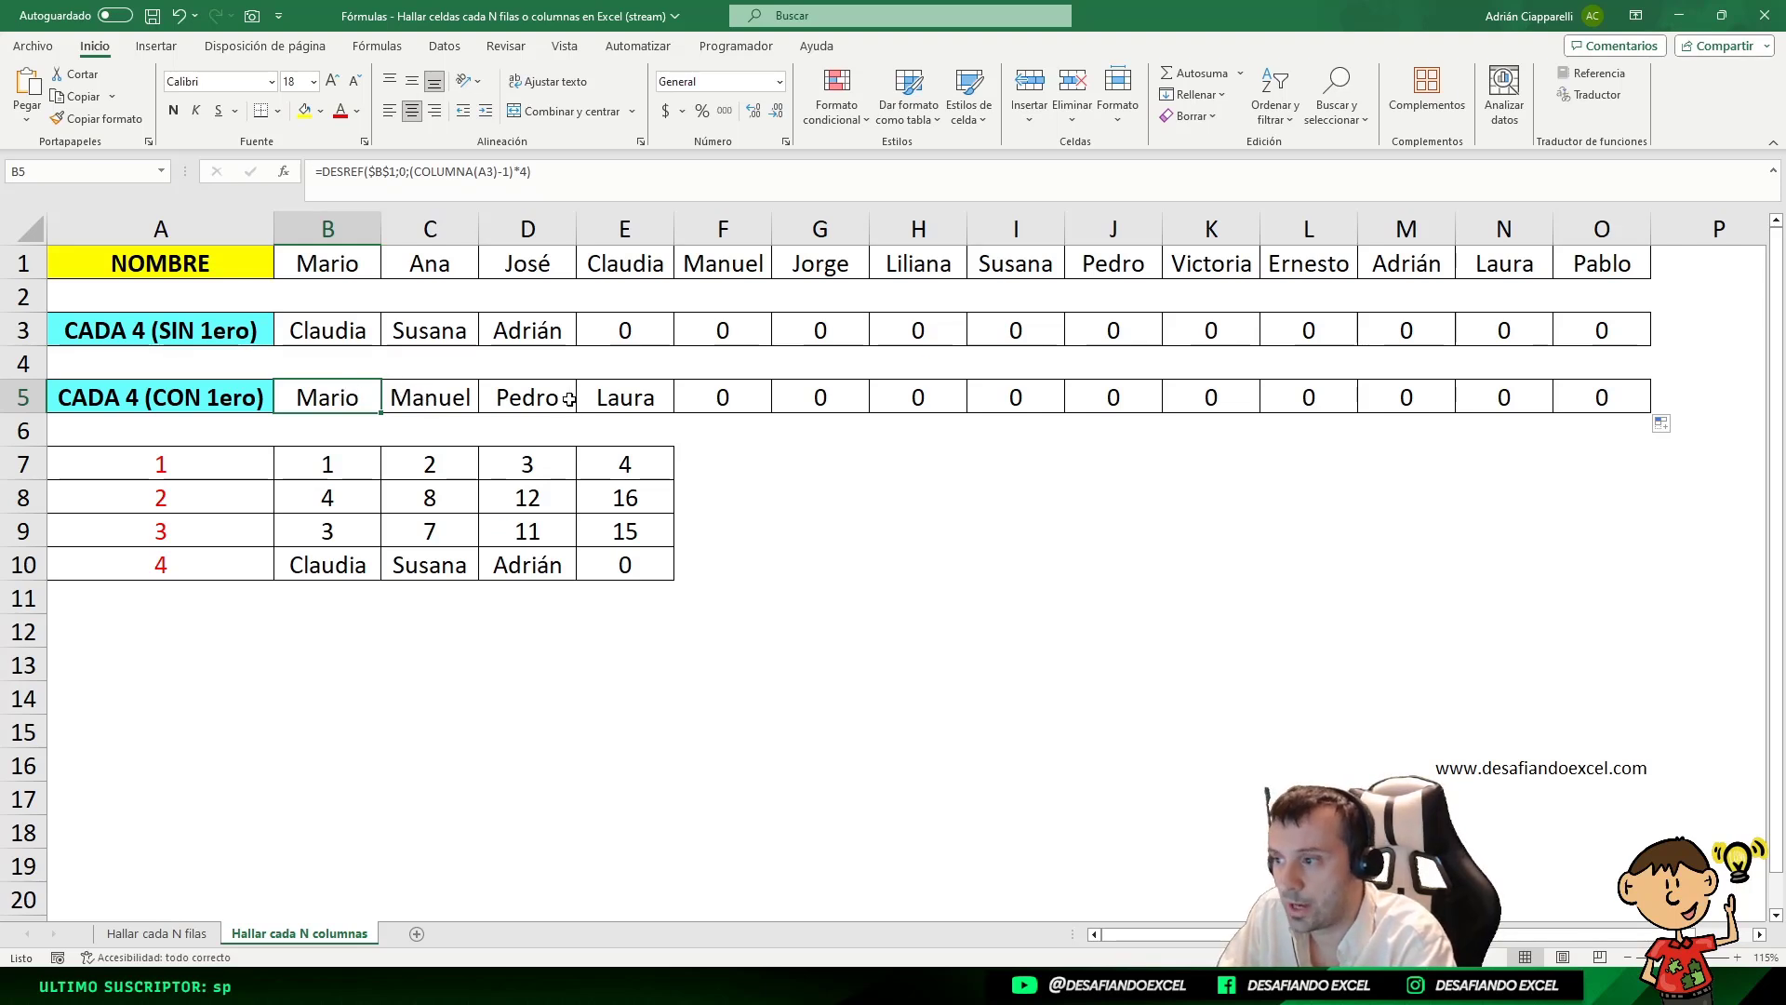
left_click(345, 257)
left_click(347, 400)
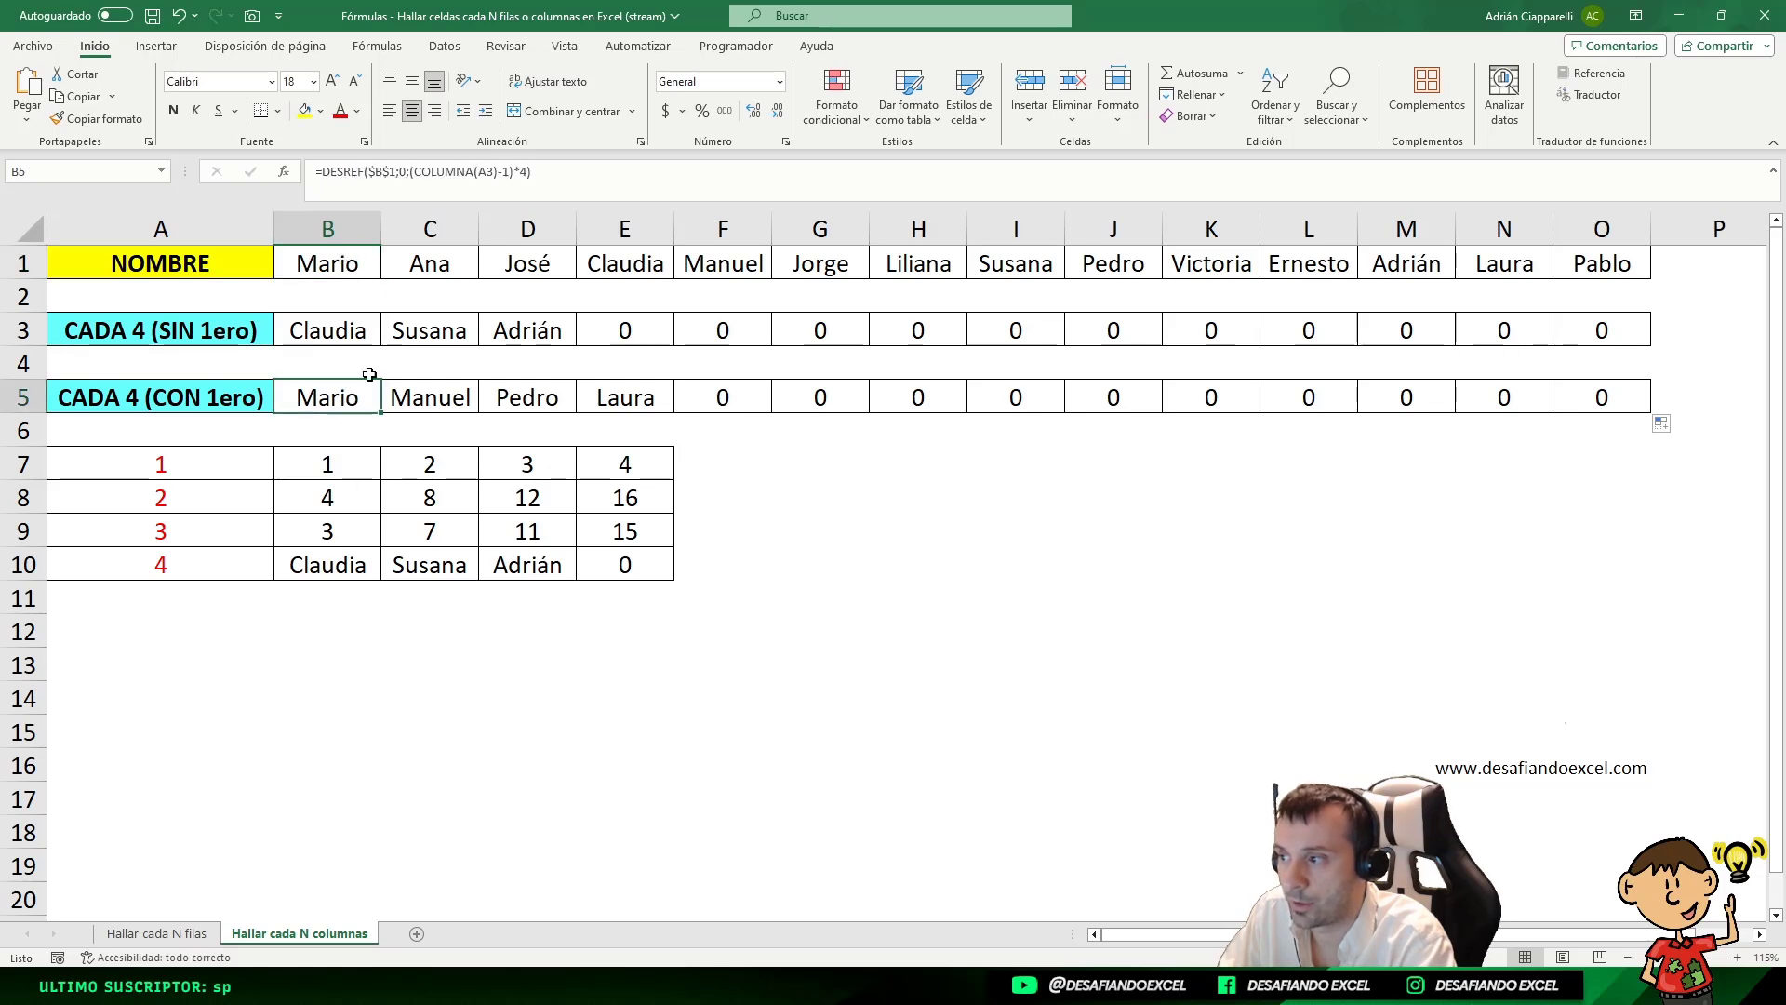
left_click(419, 263)
left_click(521, 263)
left_click(623, 264)
left_click(704, 268)
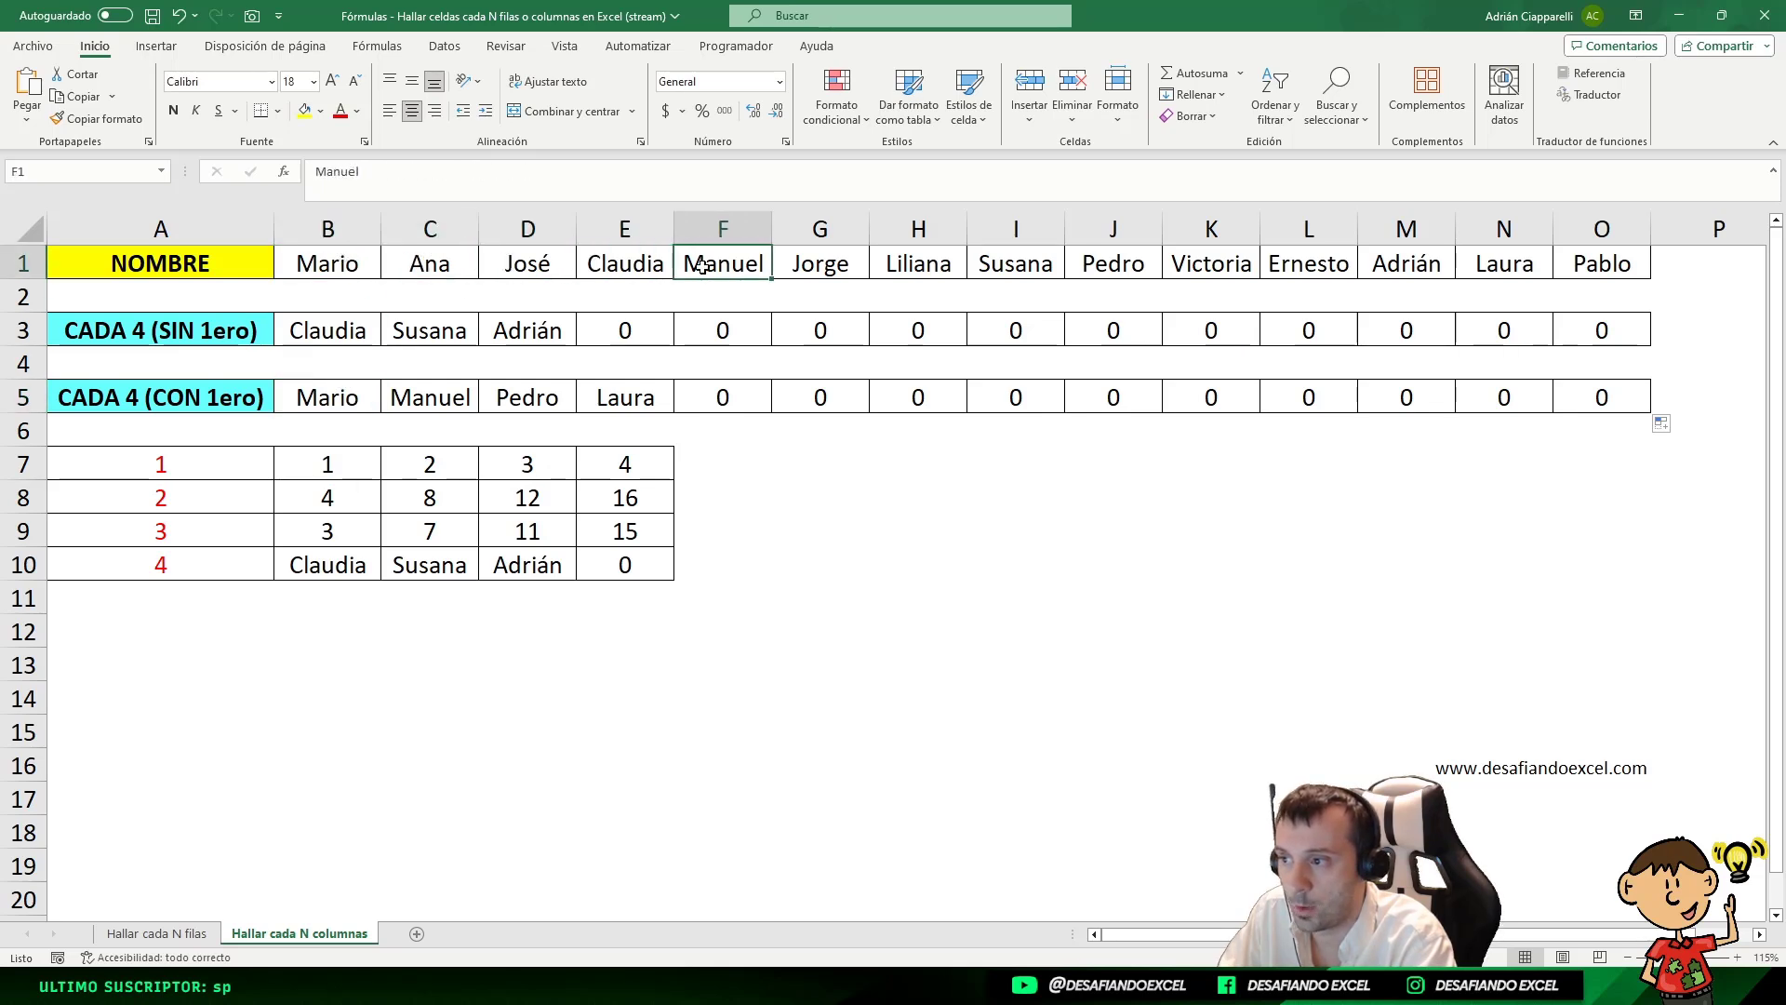
left_click(851, 272)
left_click(916, 263)
left_click(1014, 263)
left_click(1111, 263)
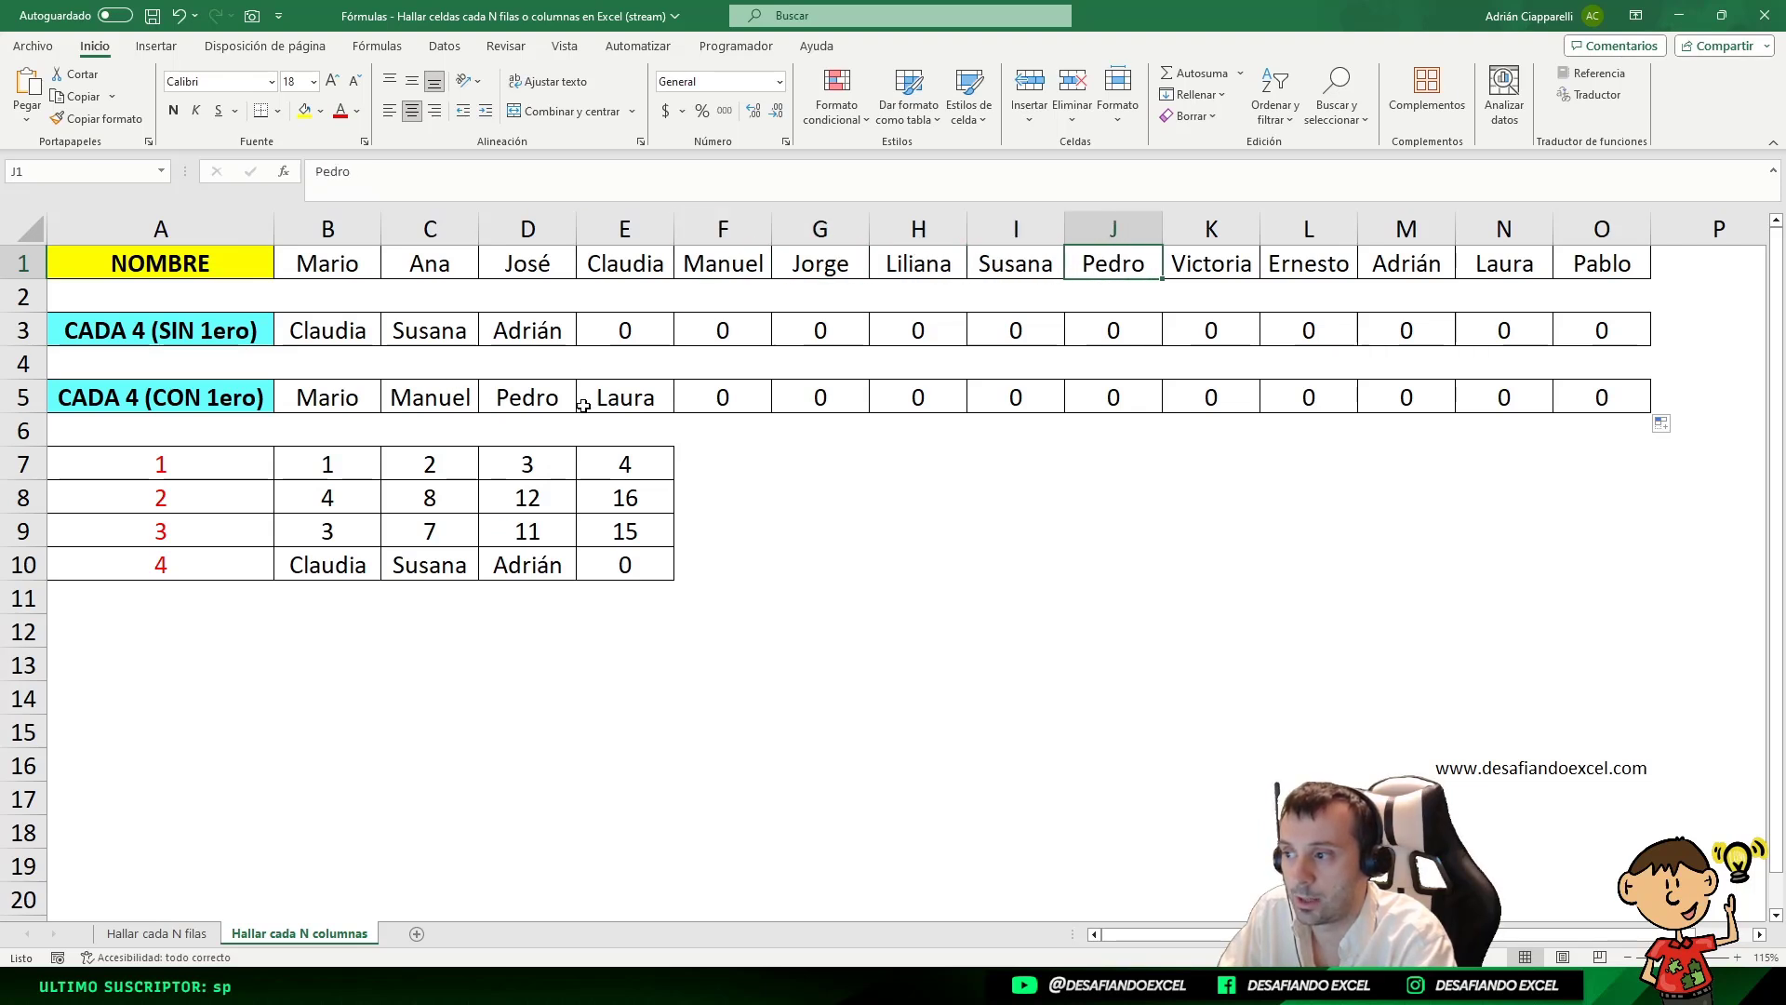
left_click(1214, 270)
left_click(1310, 266)
left_click(1407, 265)
left_click(1498, 260)
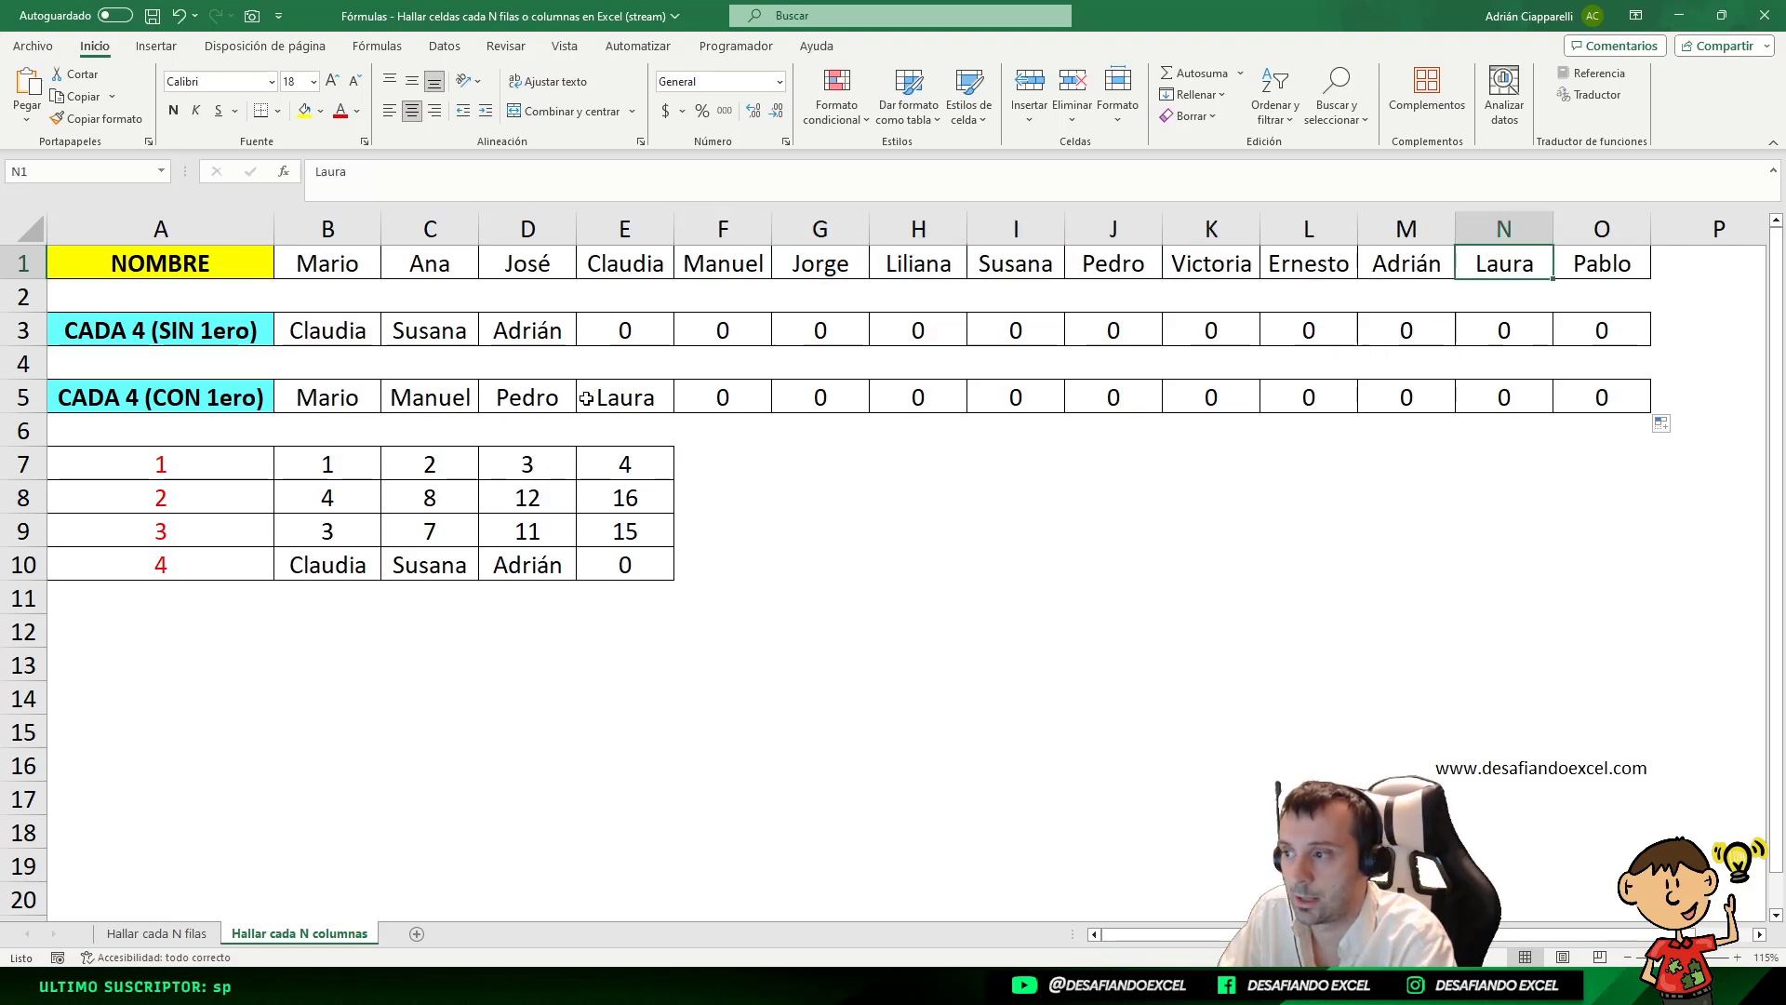
left_click(632, 397)
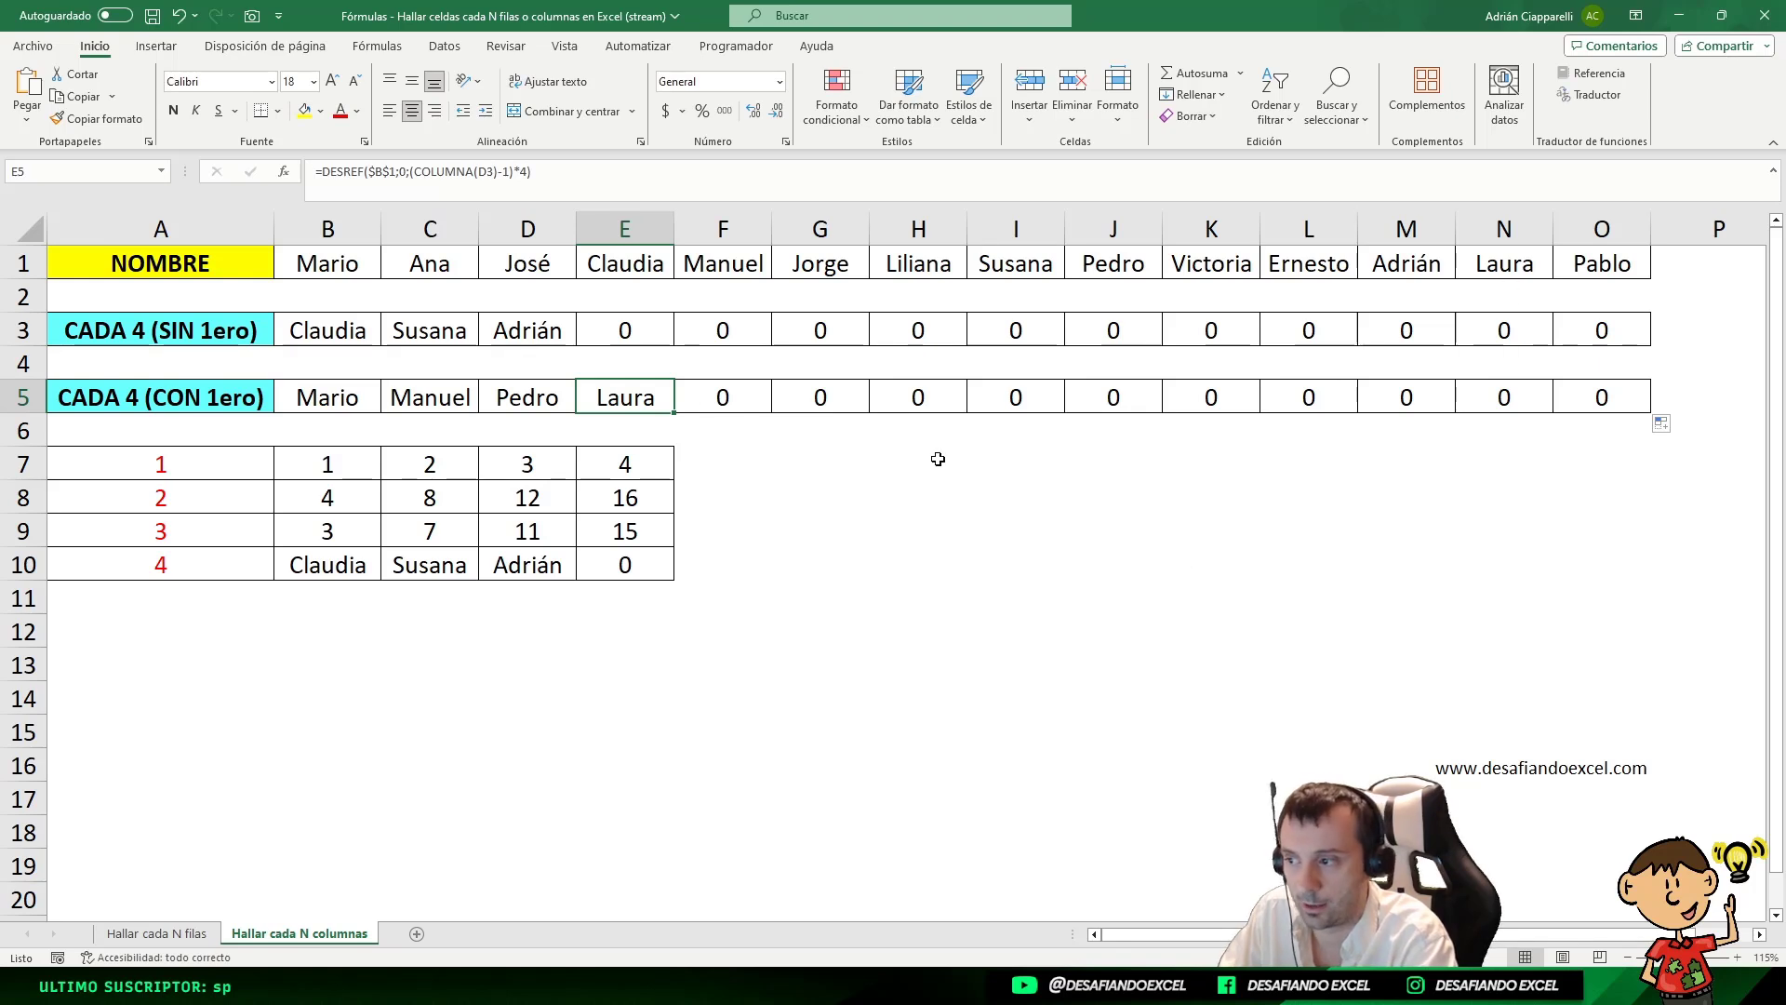